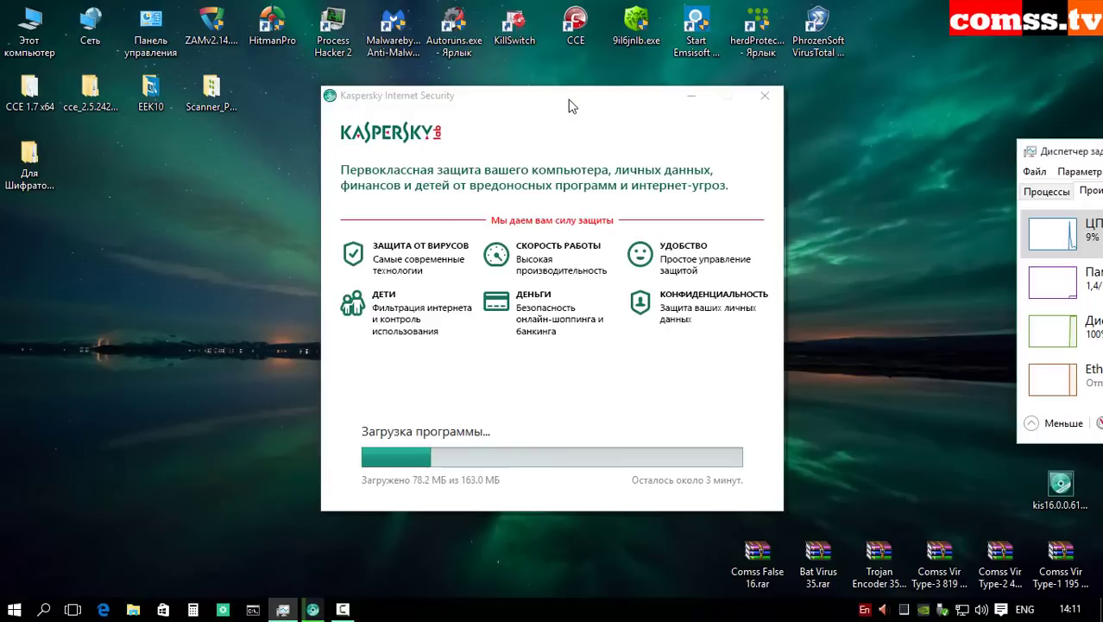
Step: Complete the Kaspersky Internet Security installation with the option to launch the program enabled
click(571, 107)
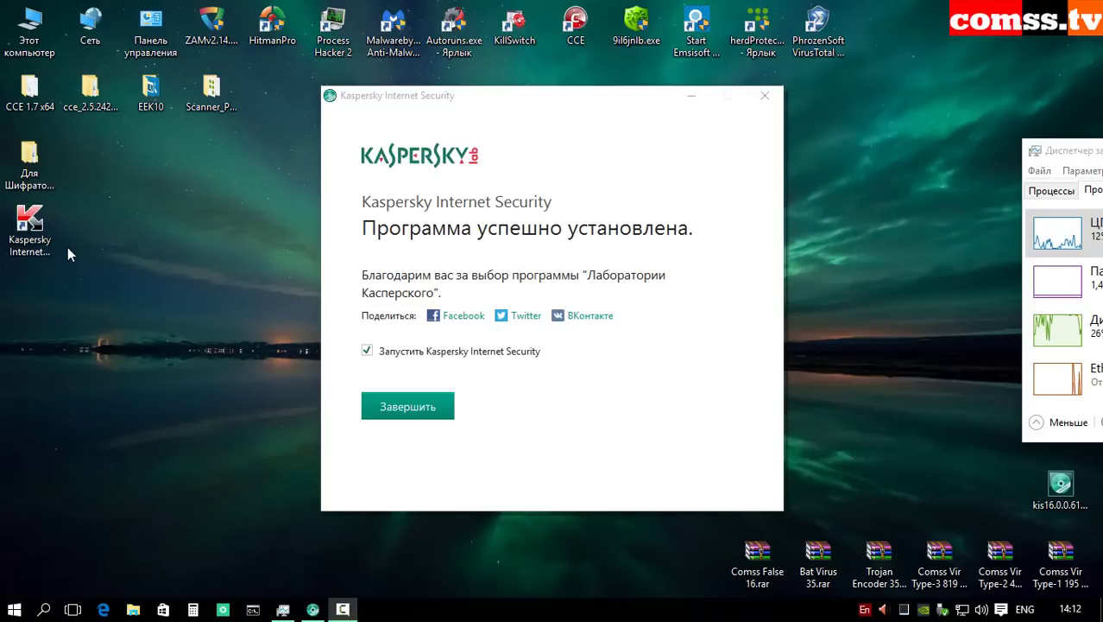
click(410, 408)
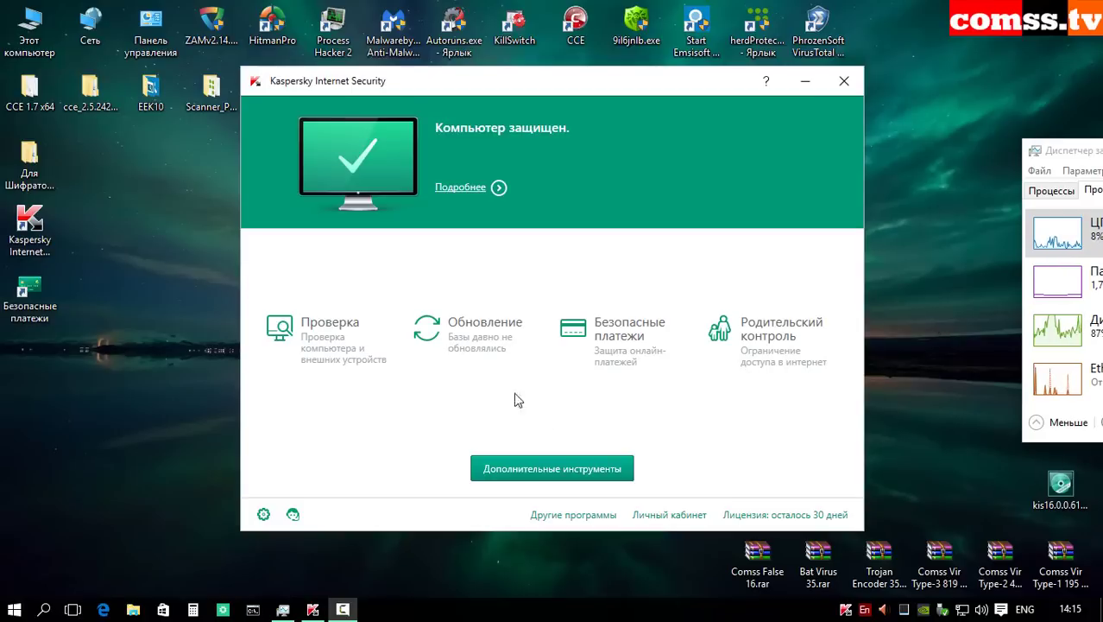
Step: Run the first manual update of the antivirus databases and close the welcome window
click(471, 340)
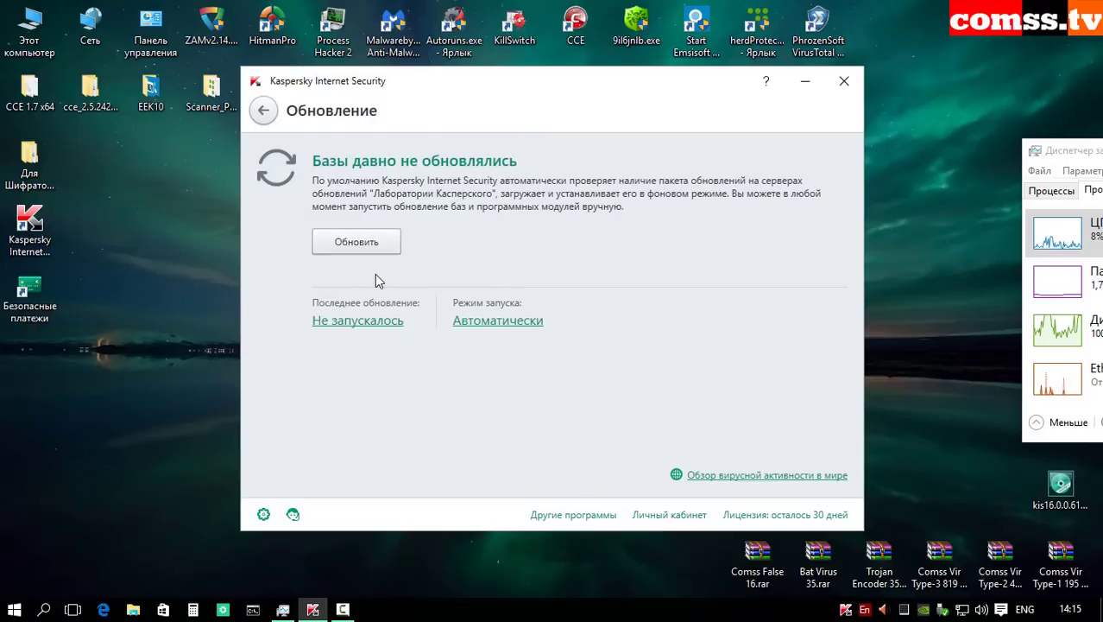
click(363, 247)
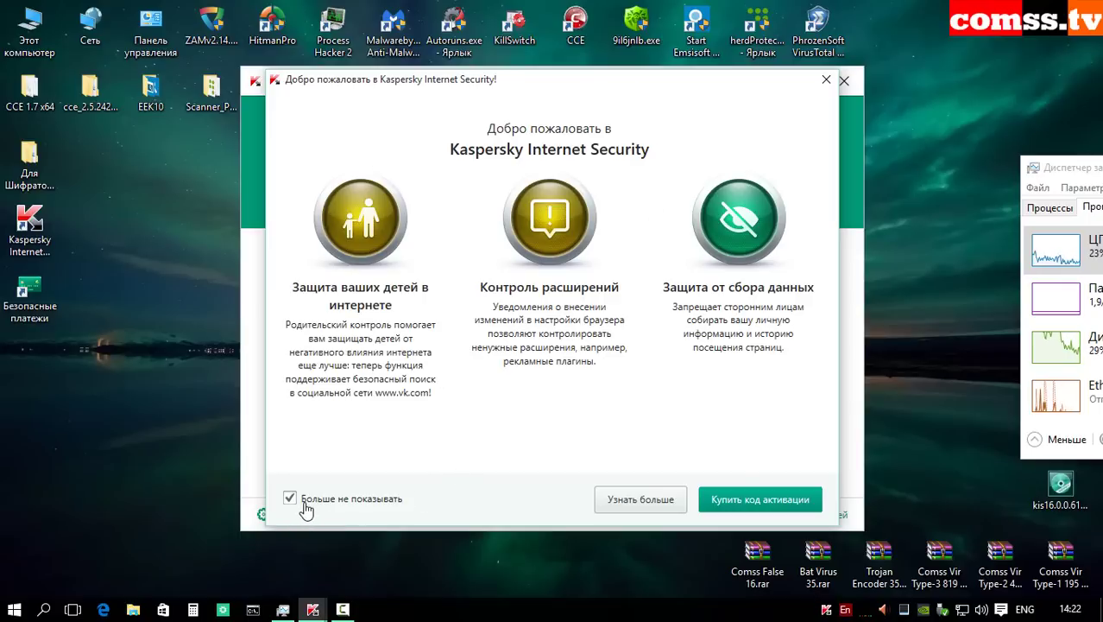
click(823, 83)
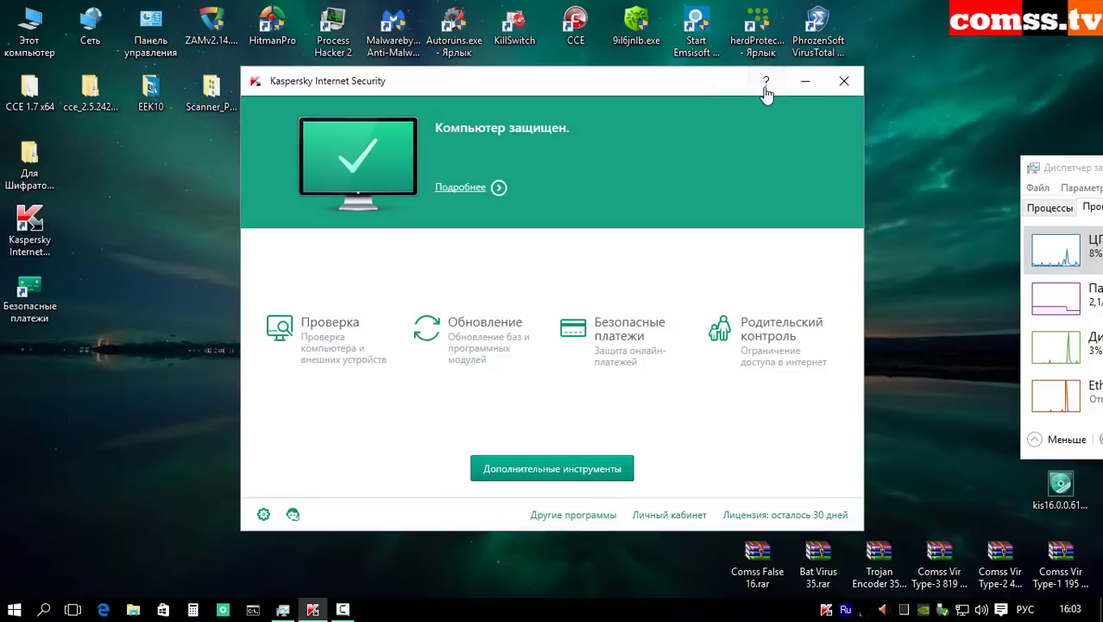
Step: Open the program's built-in help and read the hardware and software requirements topic
click(765, 81)
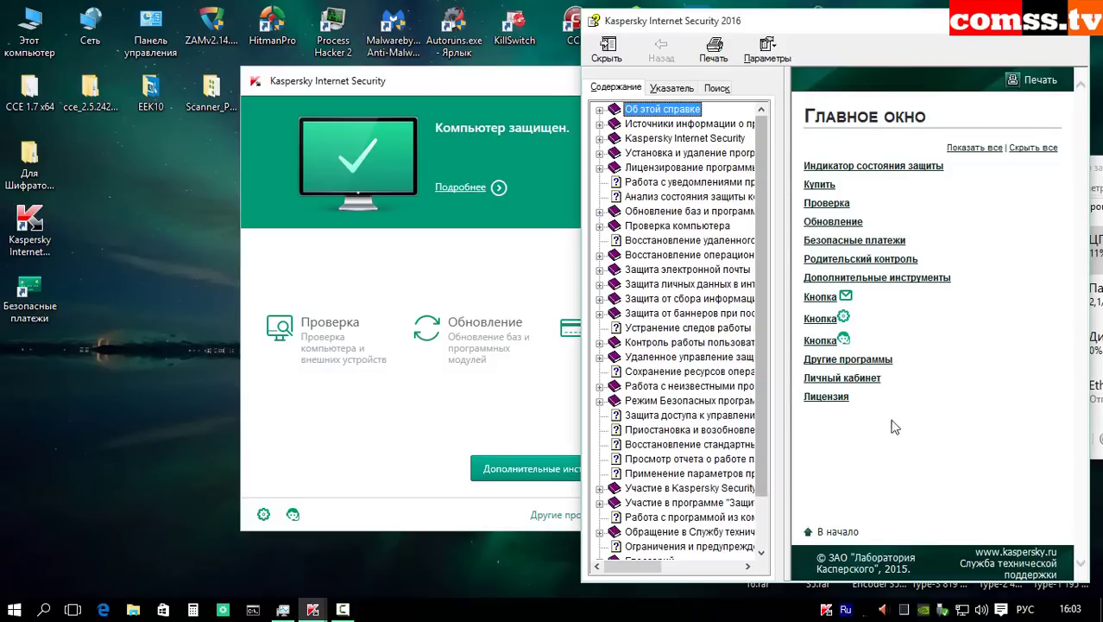
scroll(765, 321, down, 2)
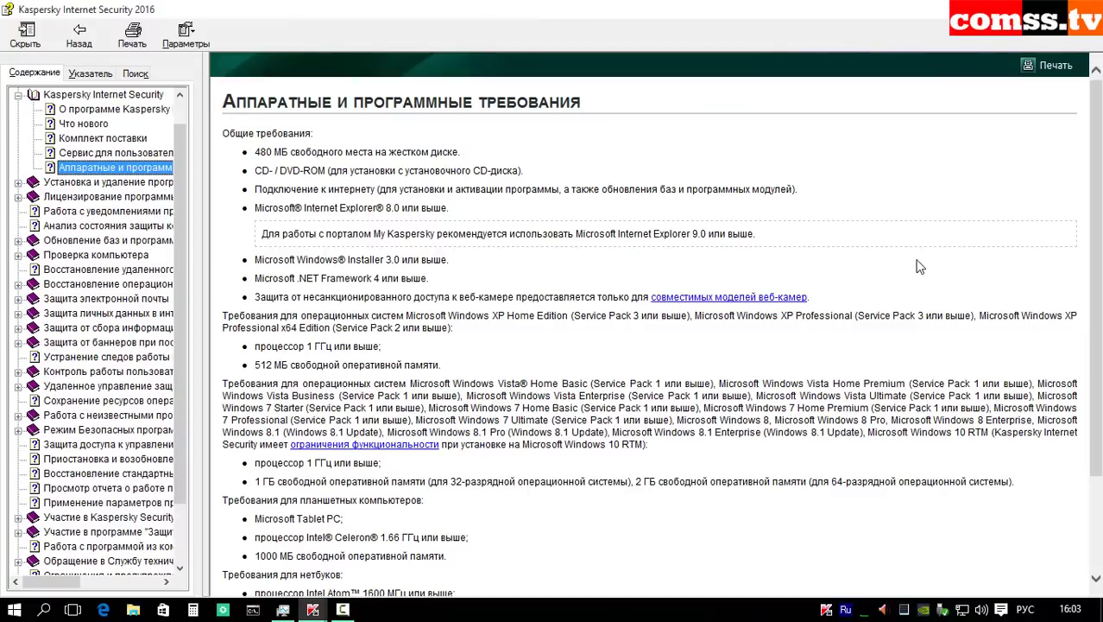
scroll(920, 266, down, 3)
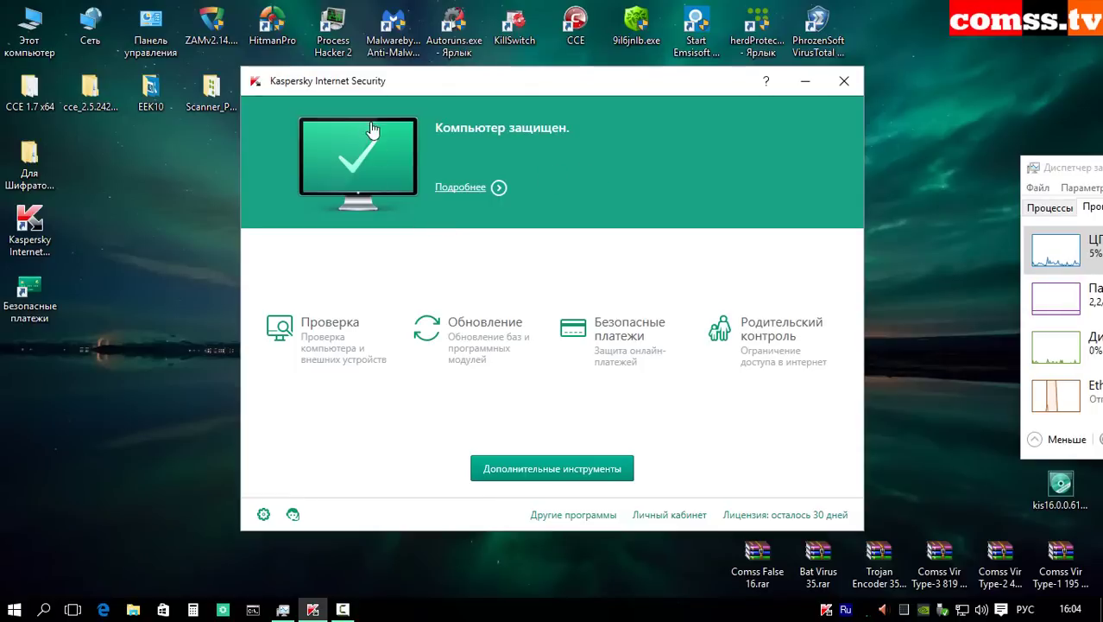
Step: Review the notification center and the trial licence details, and return to the main window
click(458, 190)
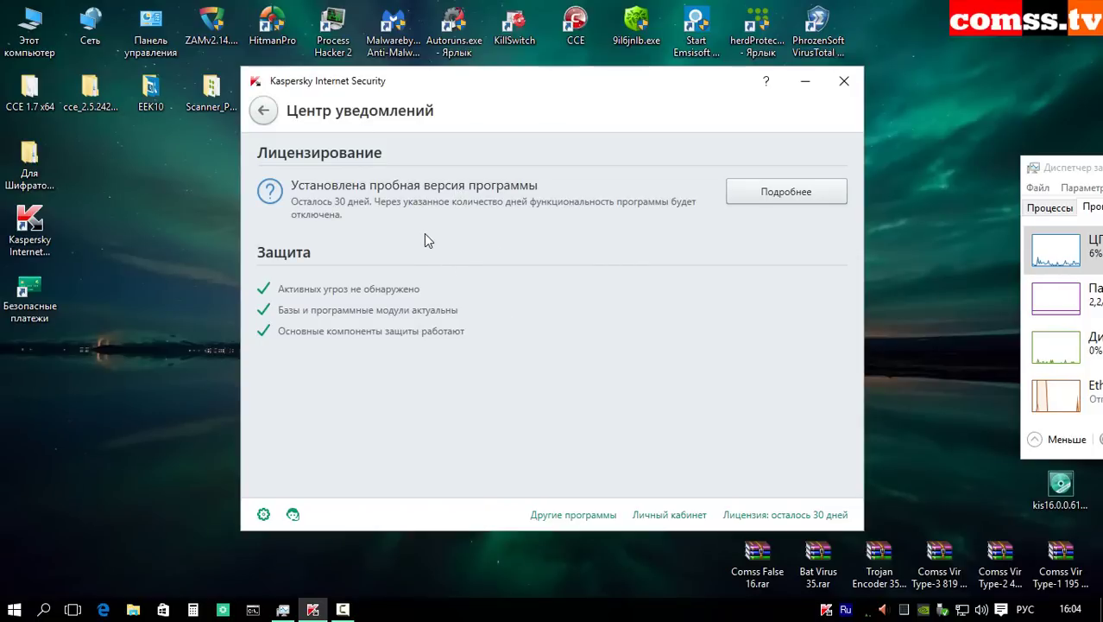
click(768, 197)
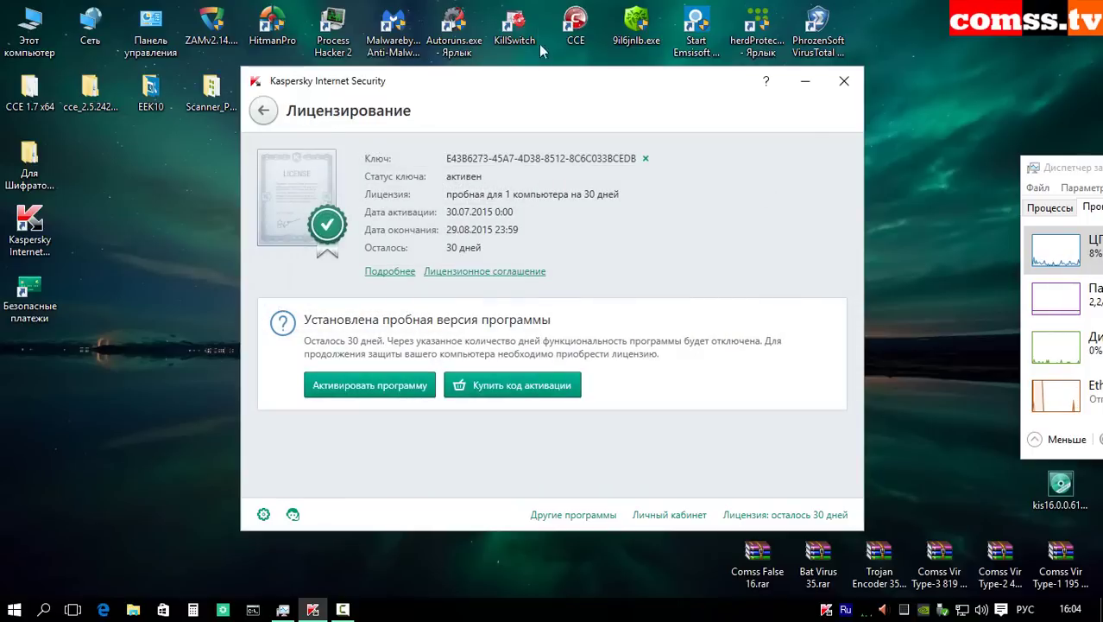
click(263, 110)
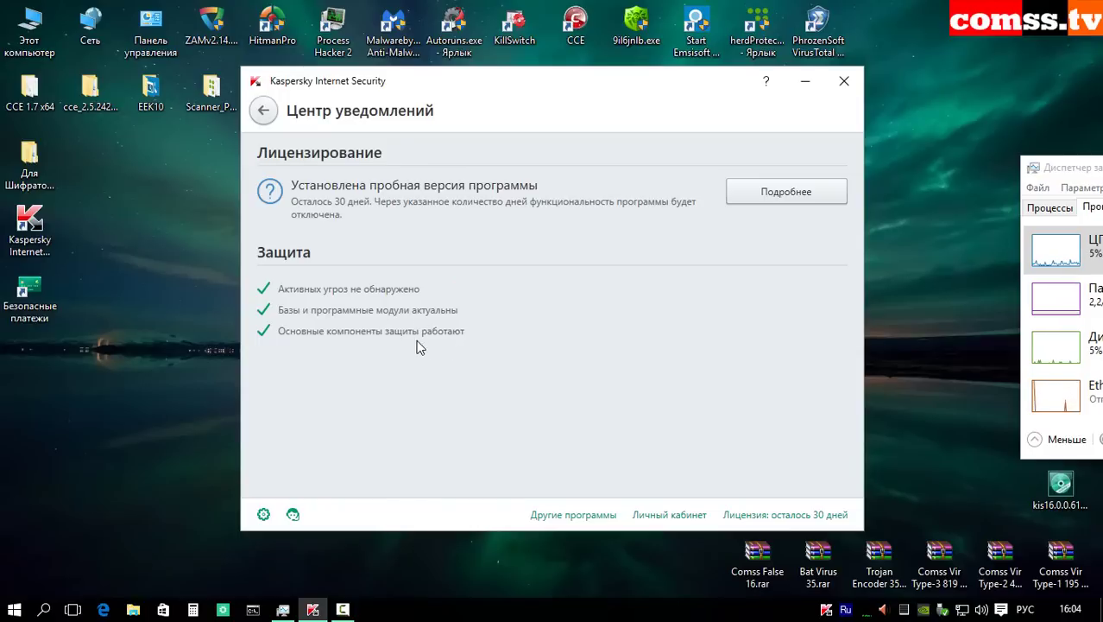
click(264, 111)
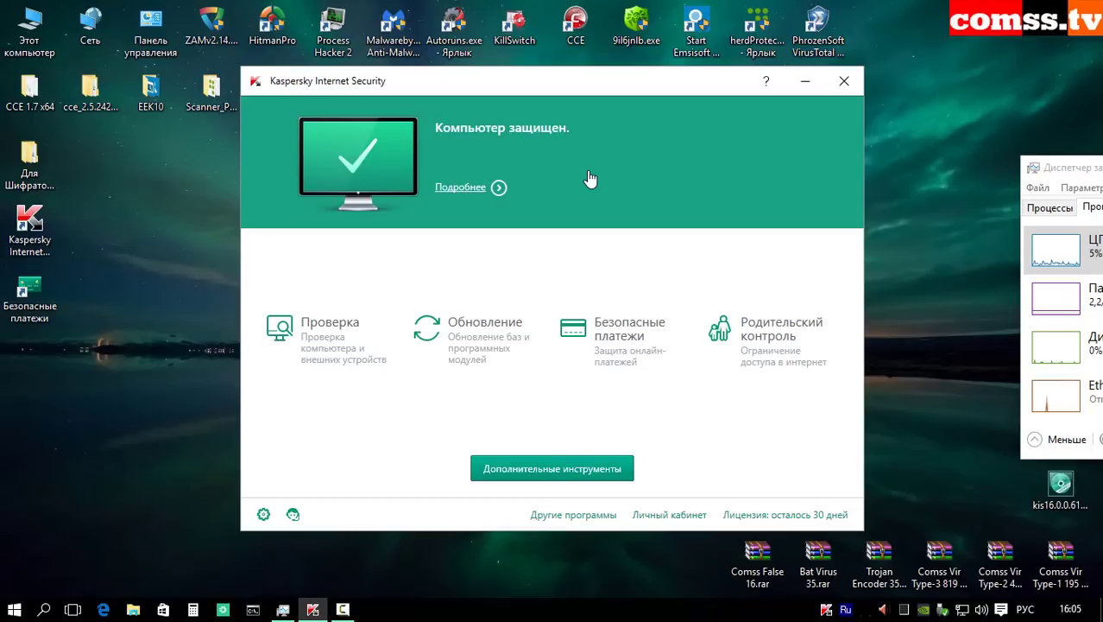
click(457, 188)
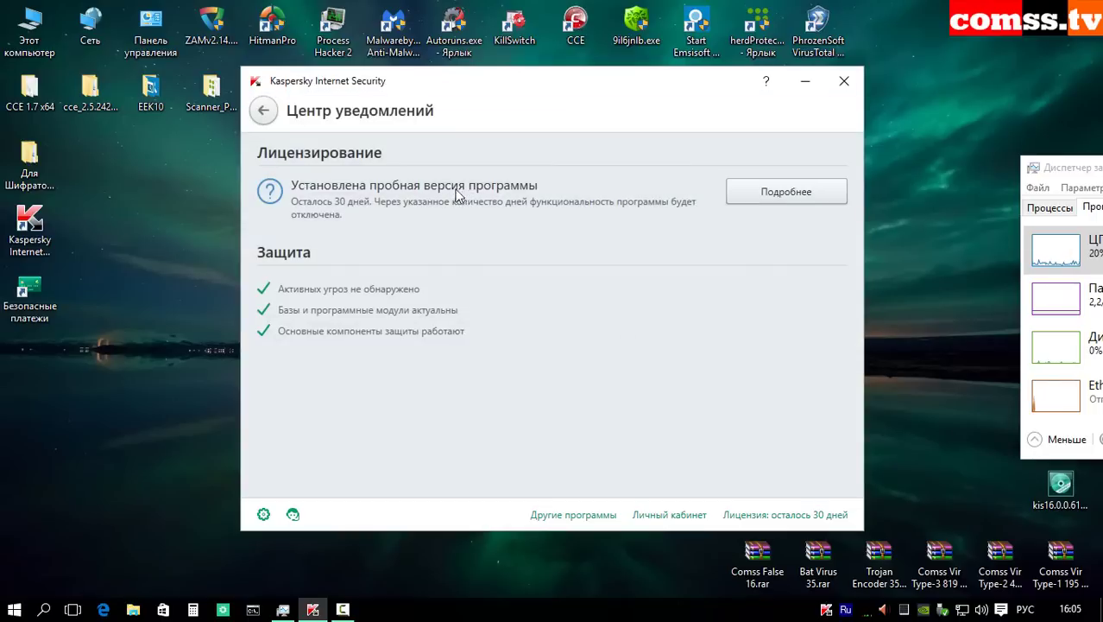
click(263, 110)
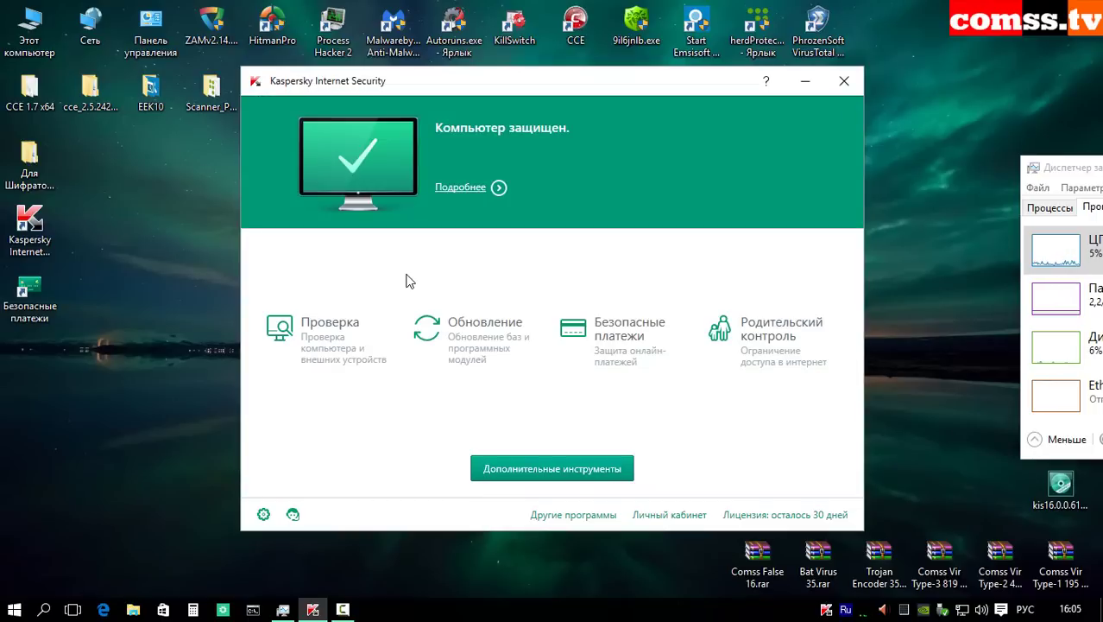
Step: Start and stop a full computer scan, and view its full report
click(331, 335)
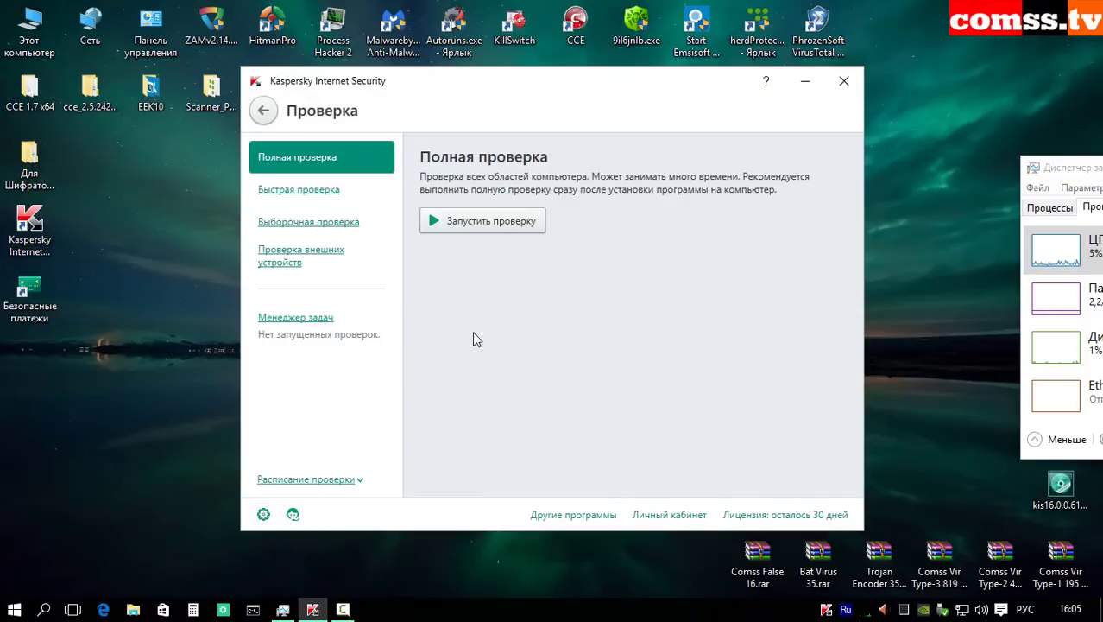
click(484, 221)
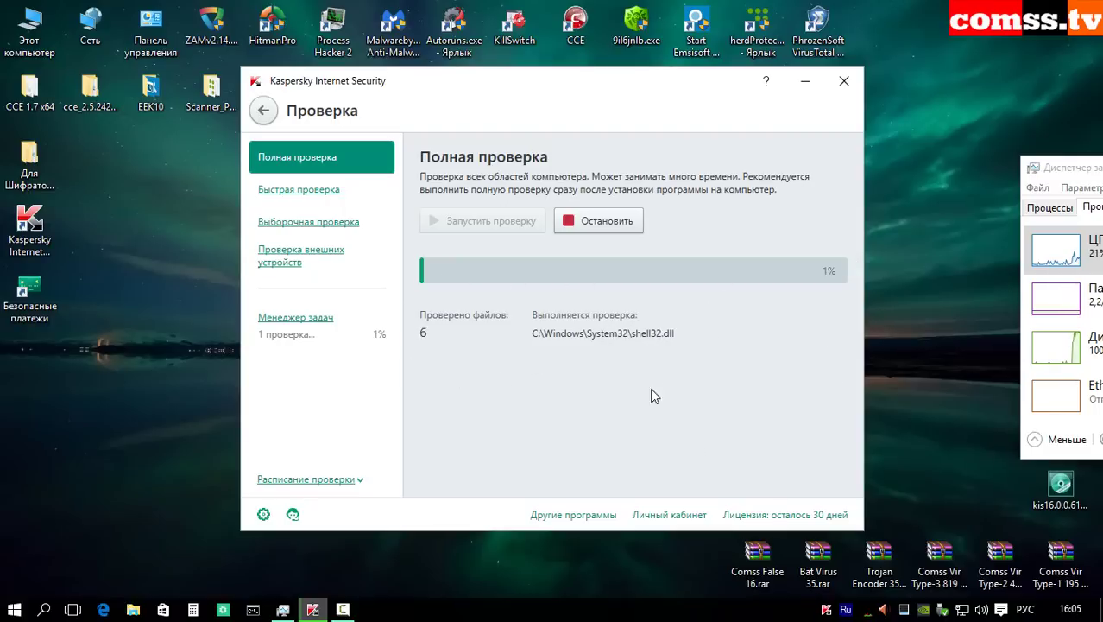
click(590, 220)
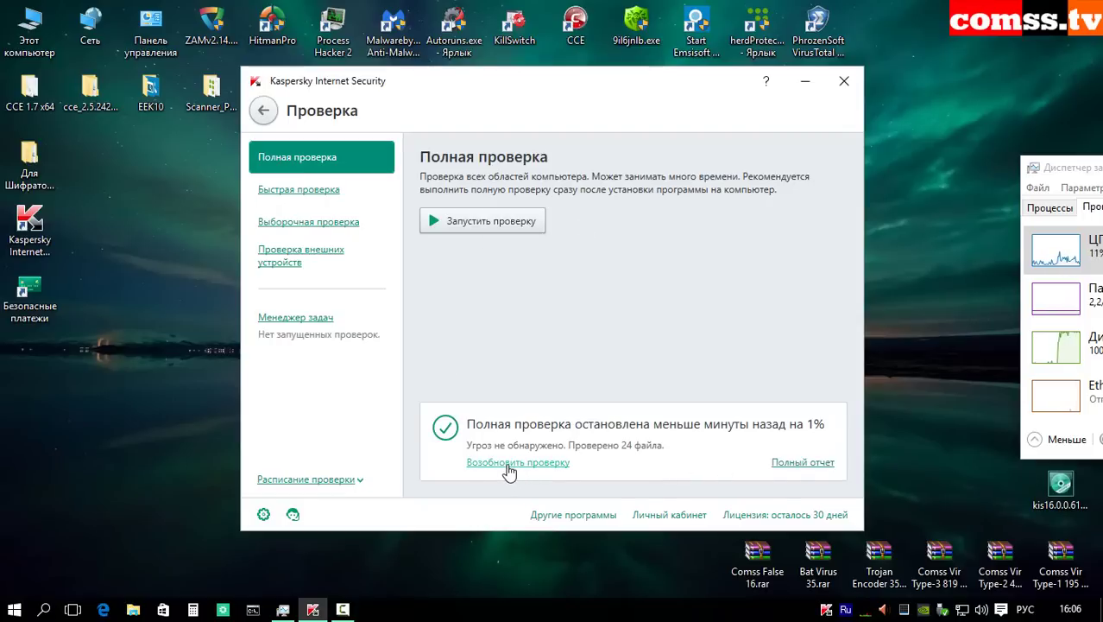
click(793, 465)
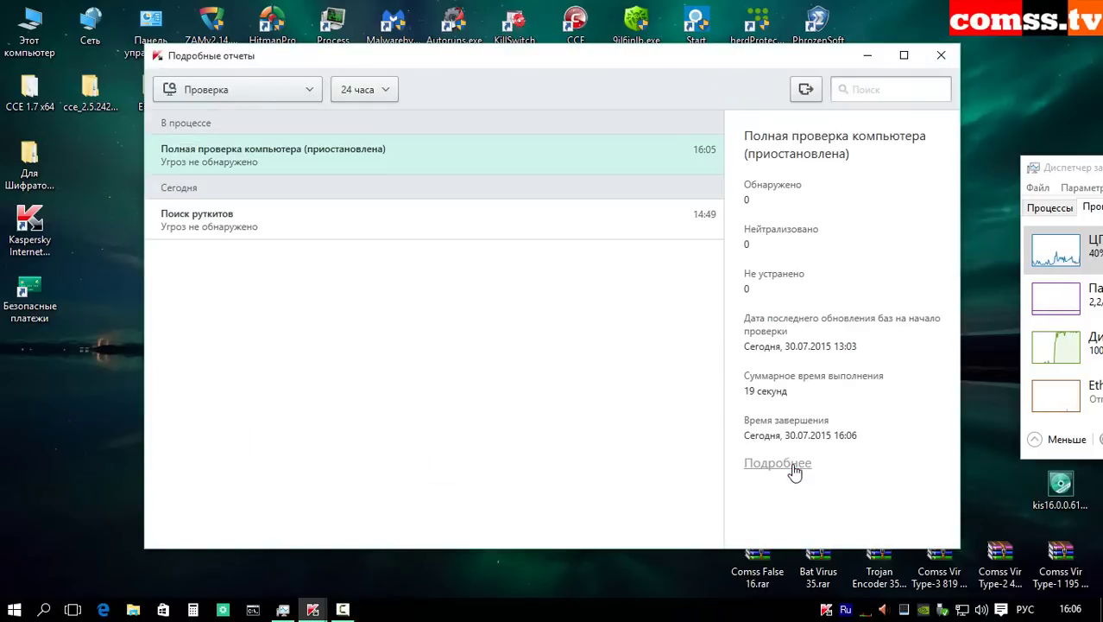
key(Escape)
Step: Start a quick scan of the objects loaded at operating system startup
click(298, 192)
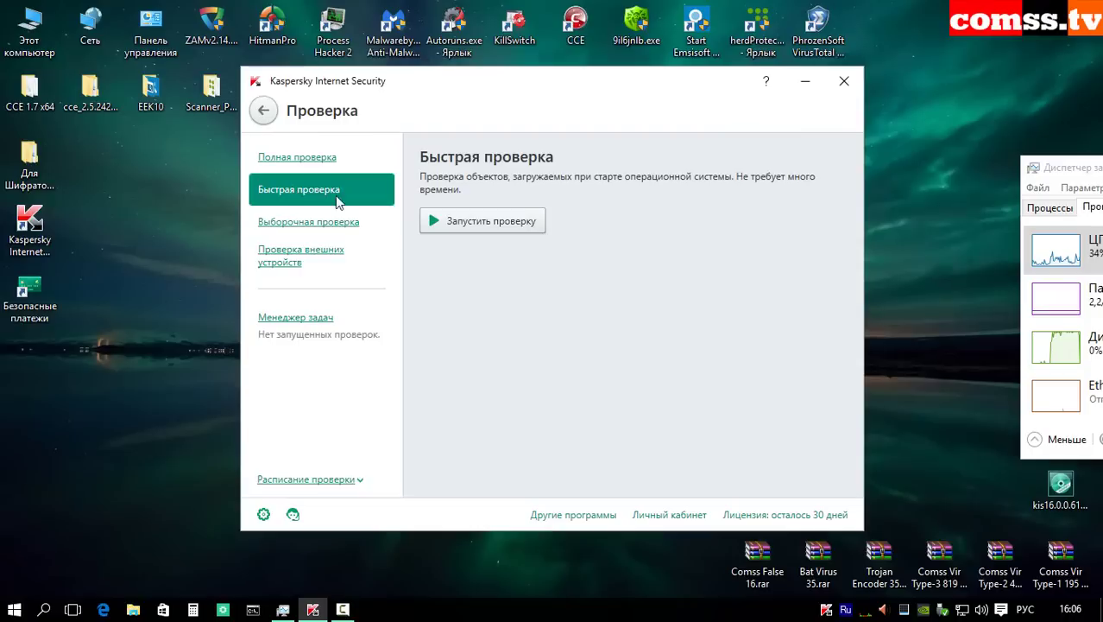
click(509, 226)
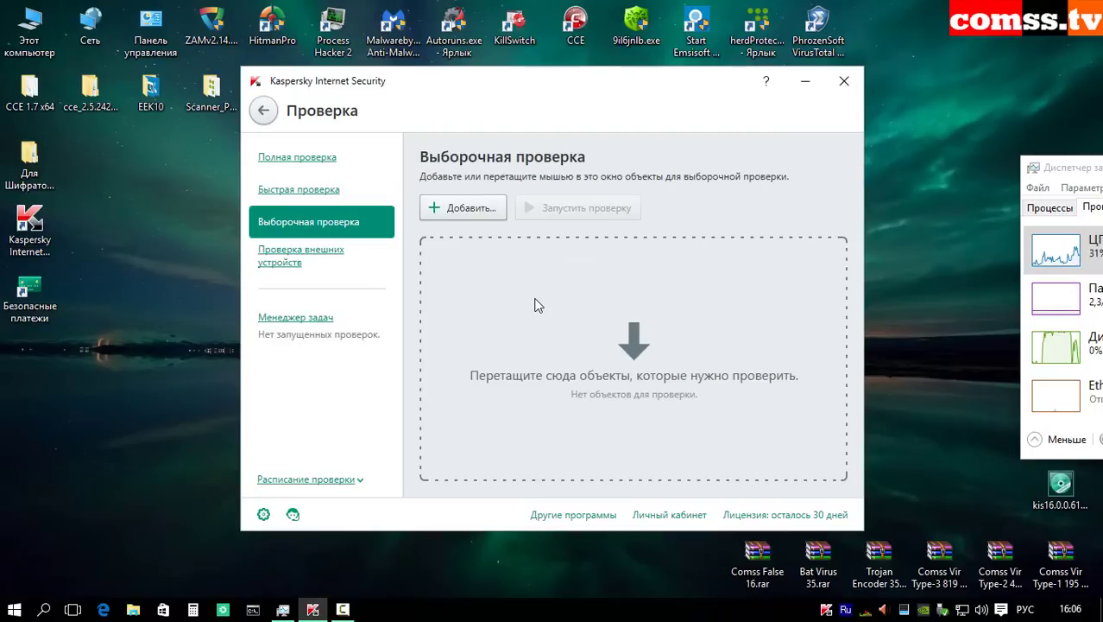
Step: Try to choose the CAMTASIA (F:) drive for the custom scan, and add the Scanner_Portable desktop folder to its list
click(452, 210)
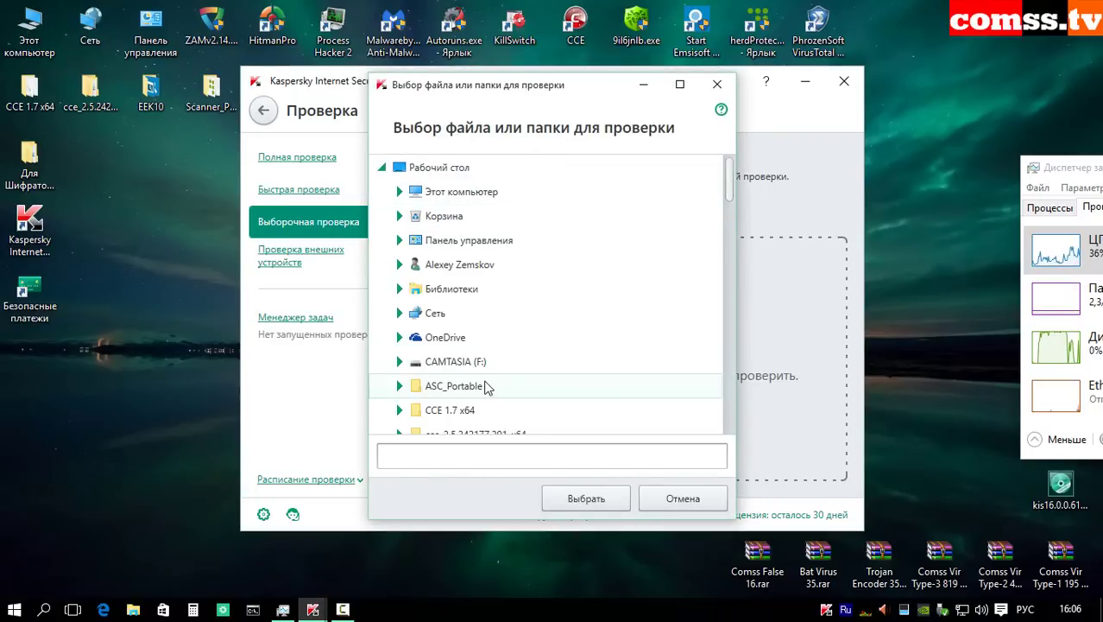
click(484, 367)
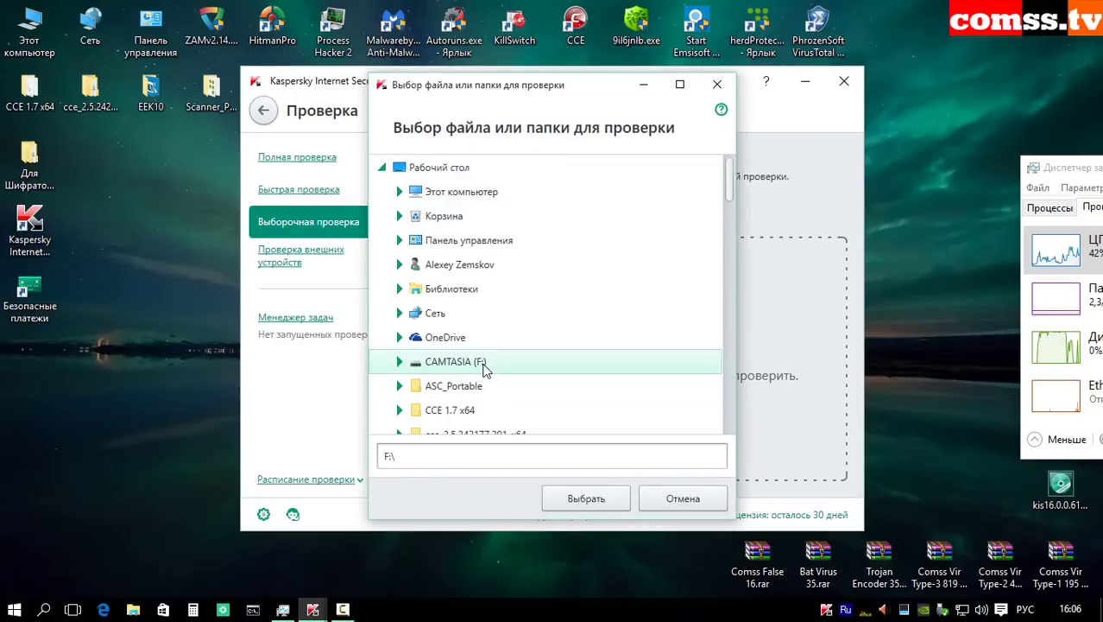
click(586, 498)
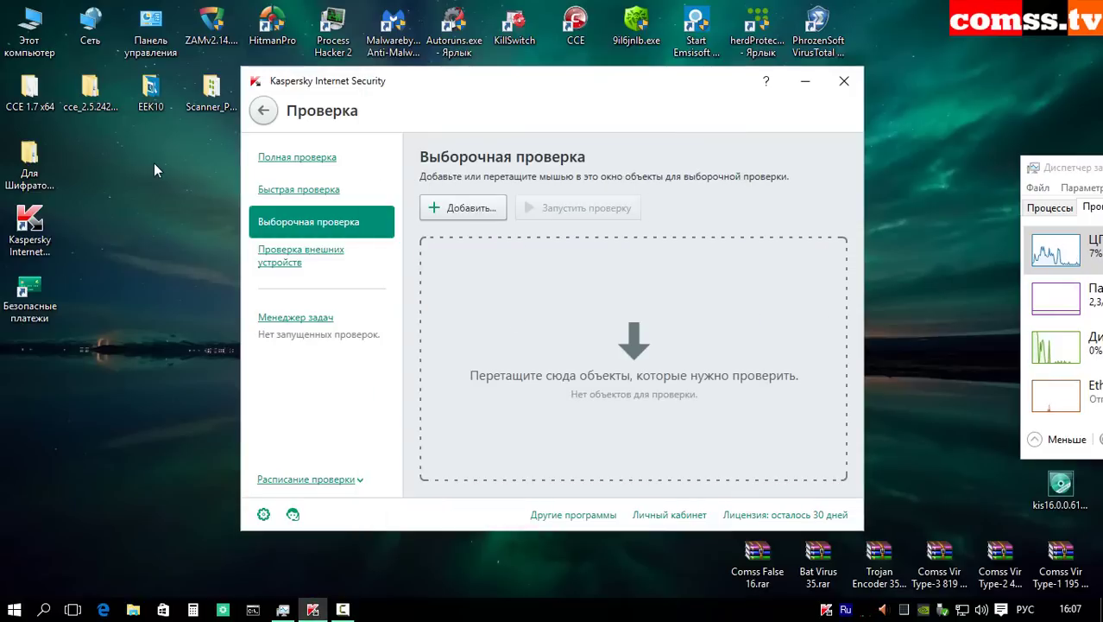
drag(617, 361, 617, 363)
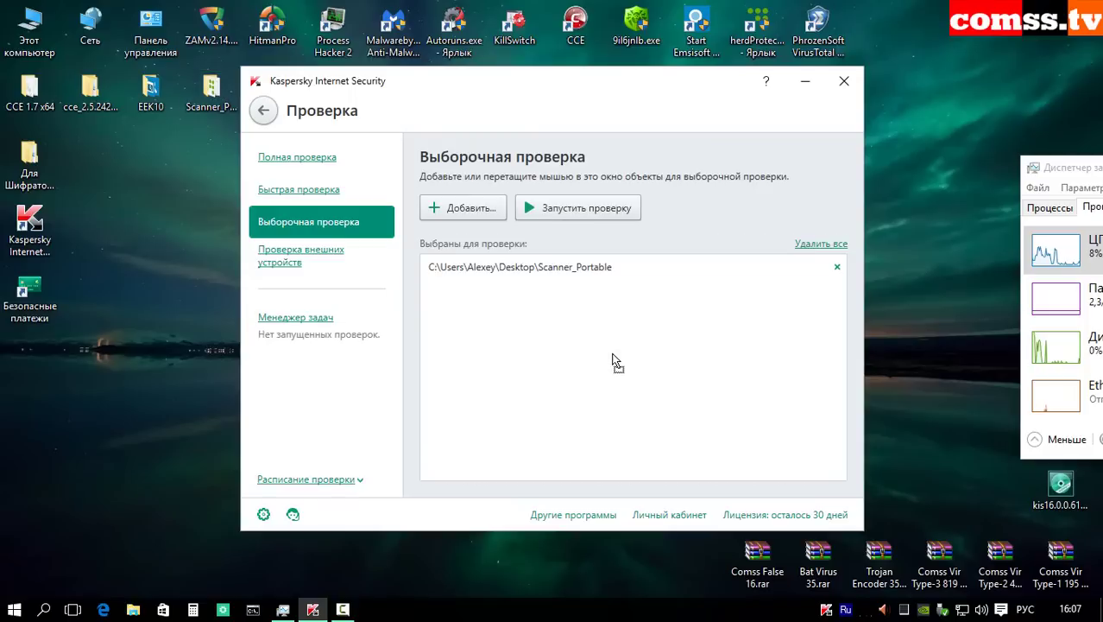
Step: Scan the external drive F:\ and open the scan task manager to review recent scans
click(289, 258)
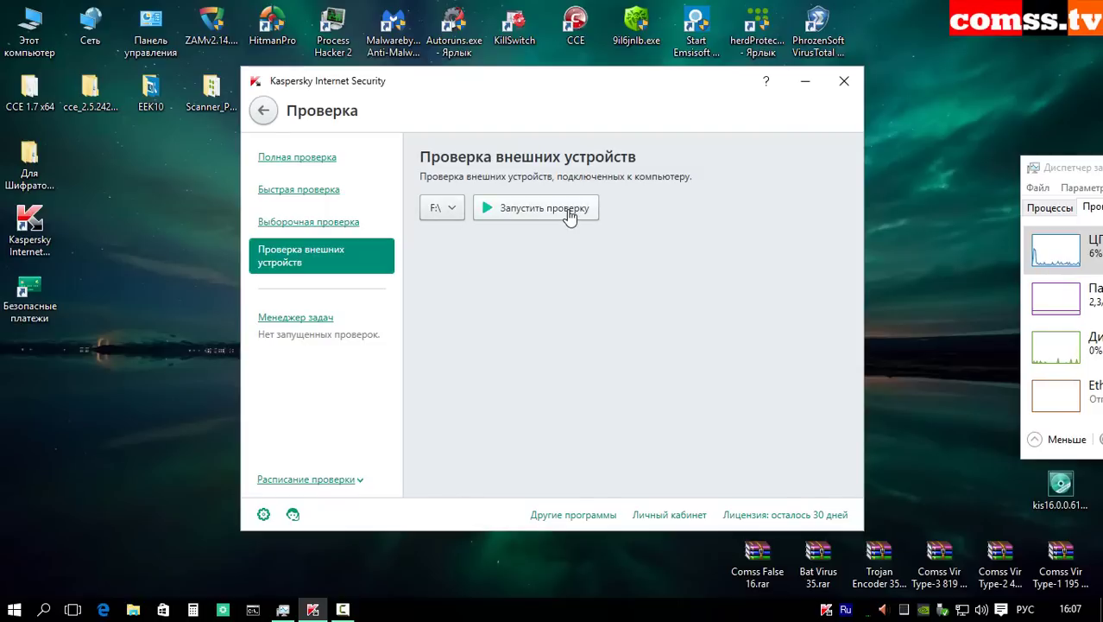
click(287, 321)
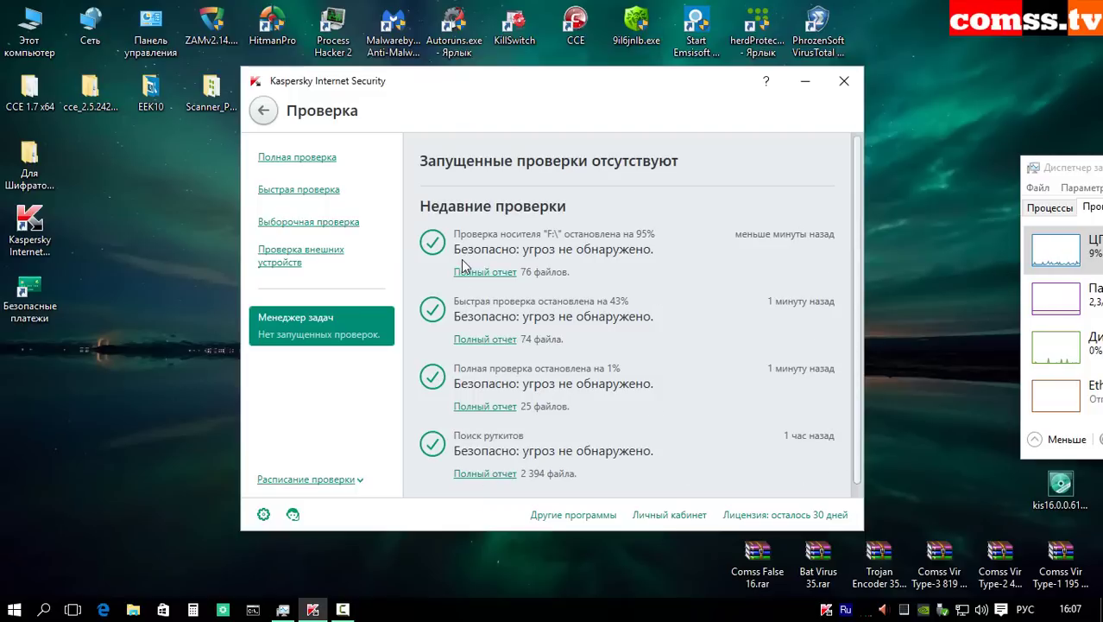
Step: Open the quick scan schedule and examine the available launch frequency options
click(298, 481)
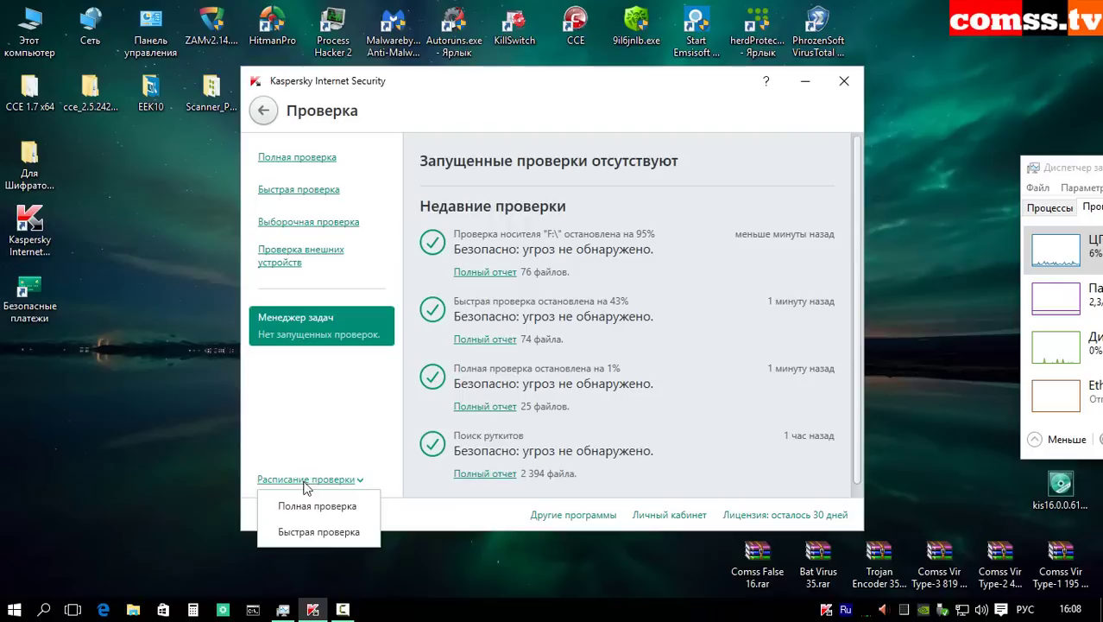
click(318, 528)
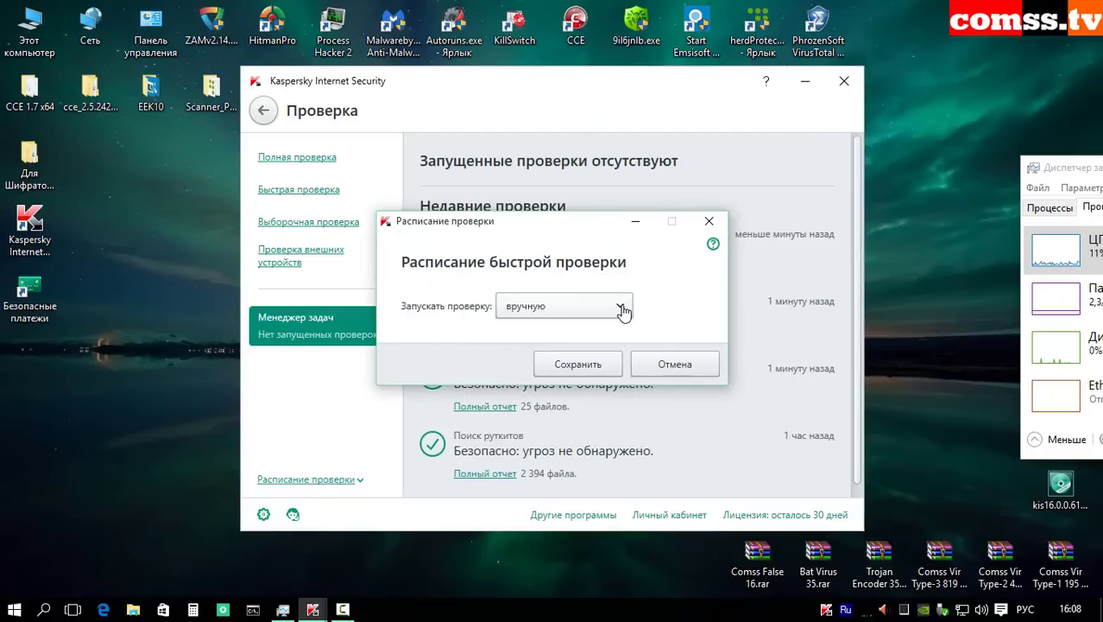
click(621, 307)
click(621, 309)
click(622, 308)
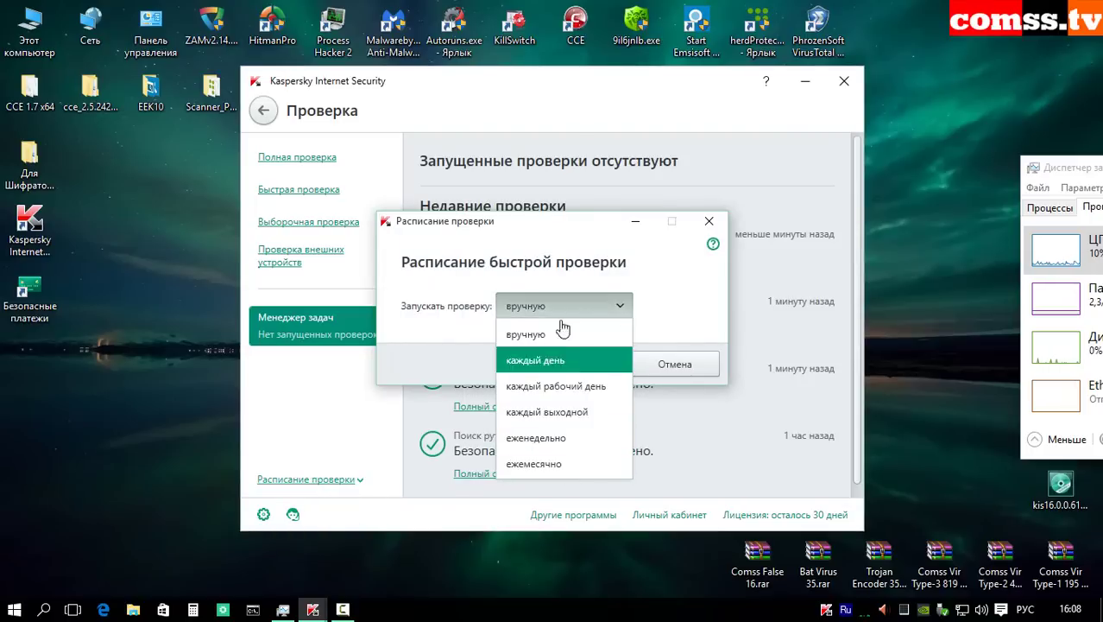
click(615, 364)
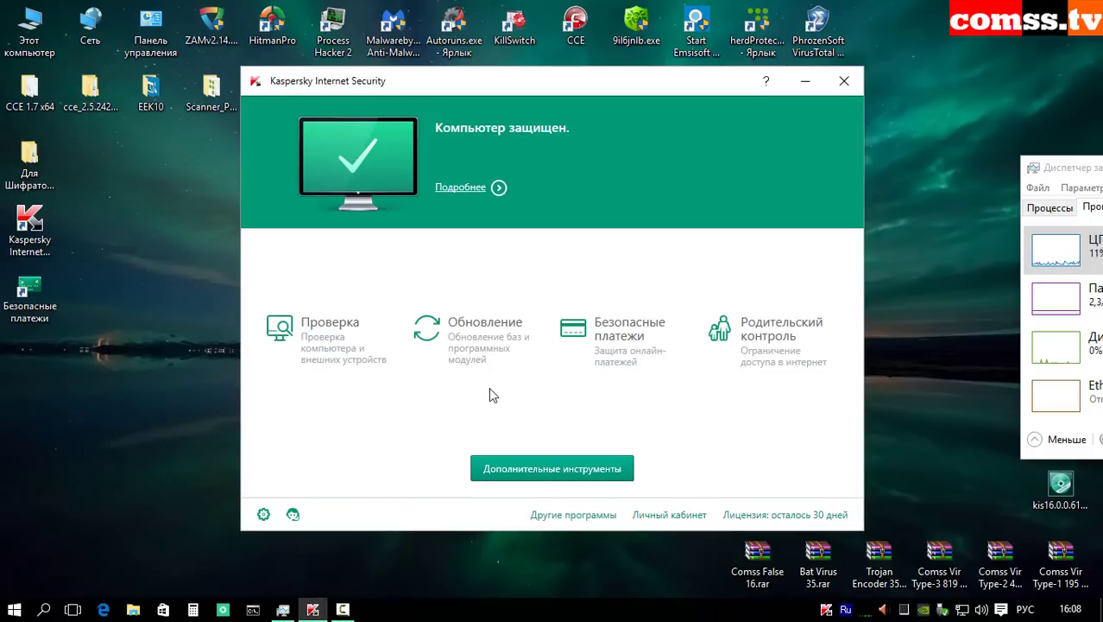
Step: Run another manual update of the databases and program modules from the update section
click(478, 345)
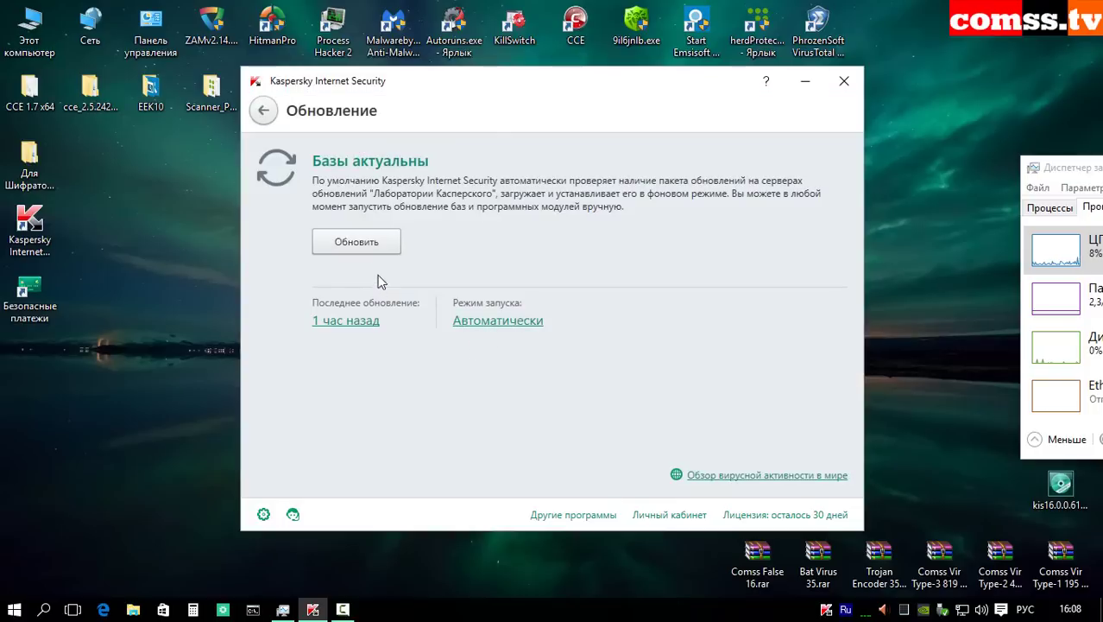
click(370, 246)
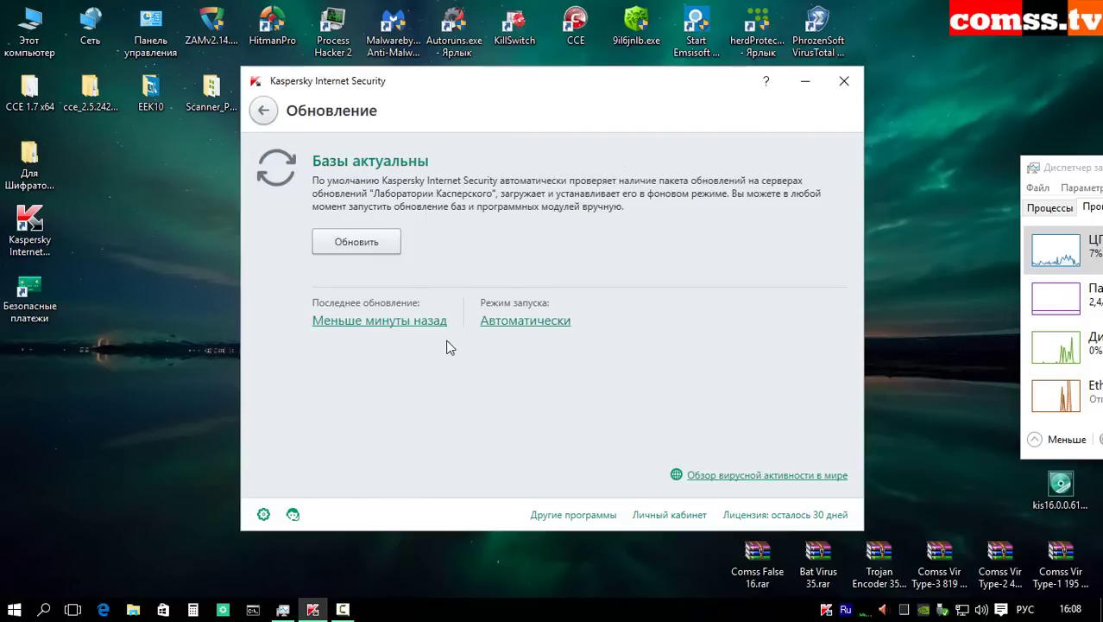
Step: View the update run mode settings, and examine the detailed report on recent updates
click(531, 326)
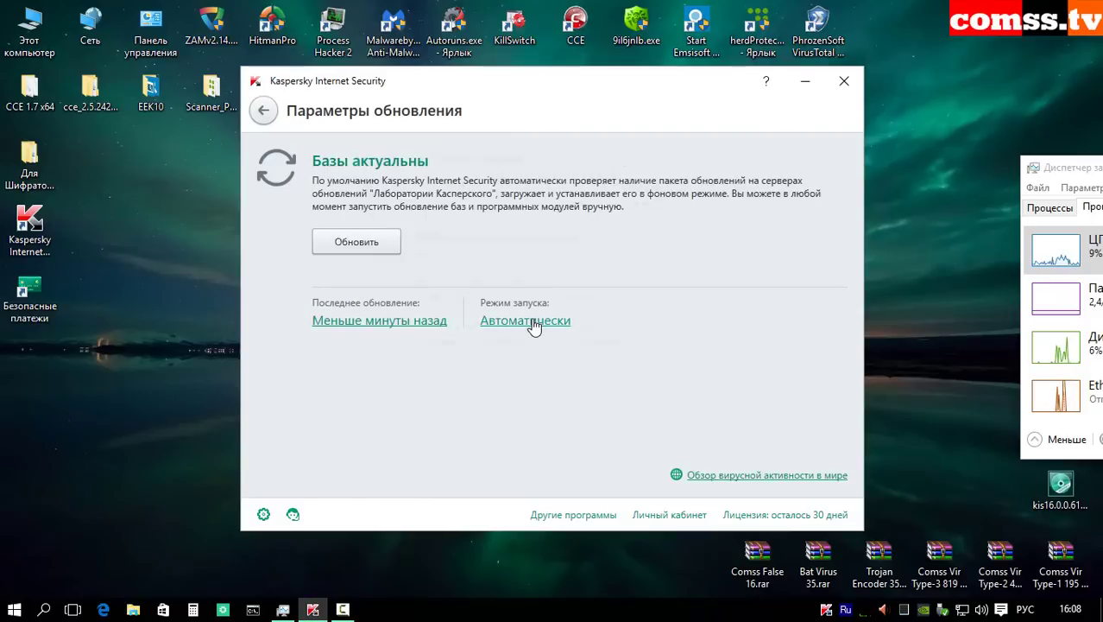
click(265, 113)
click(373, 326)
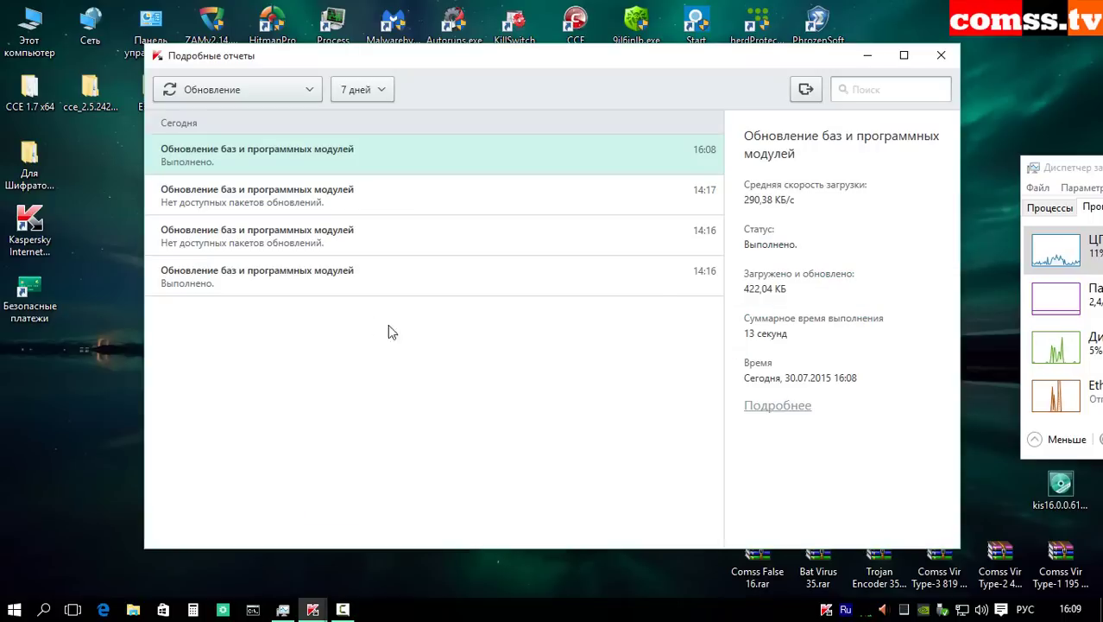
click(942, 57)
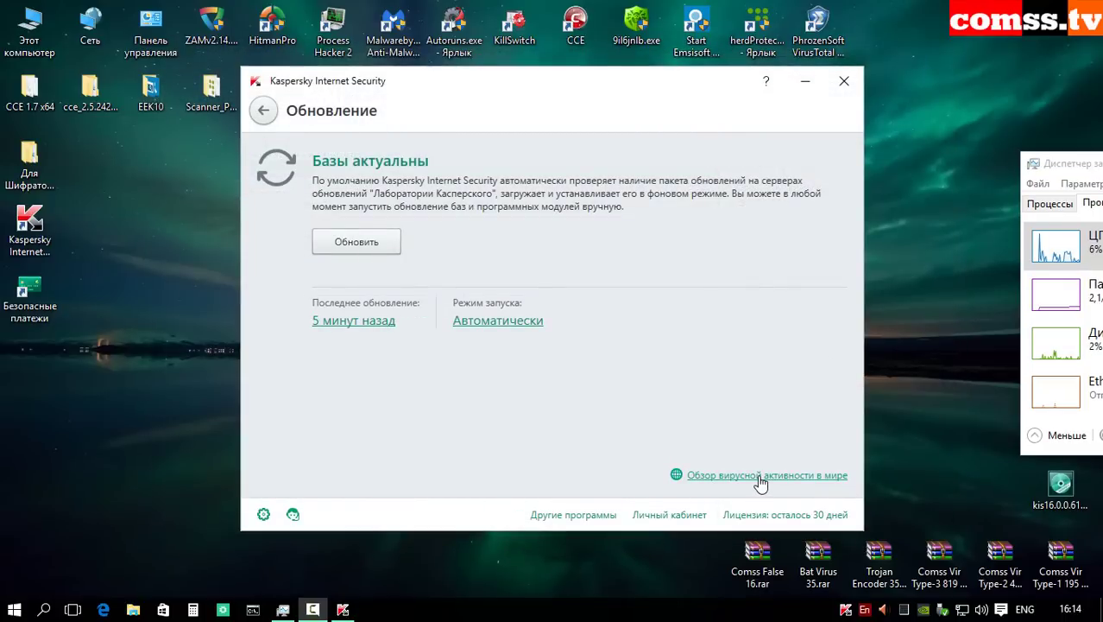
Step: Open the world virus activity overview and look through the Securelist page in the browser
click(761, 480)
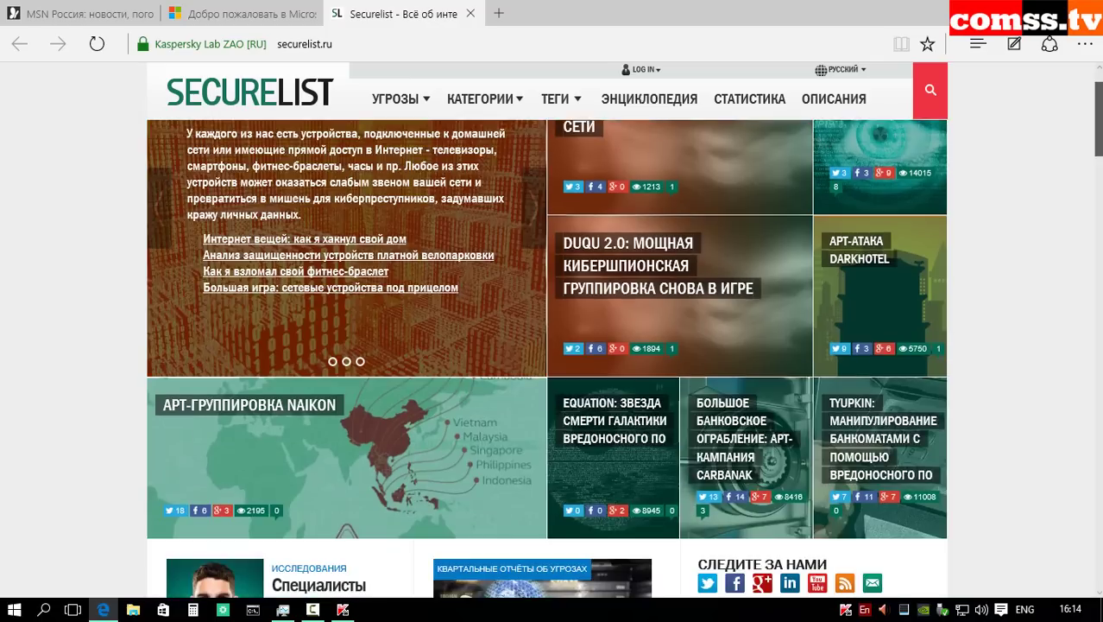
drag(1097, 103, 1096, 184)
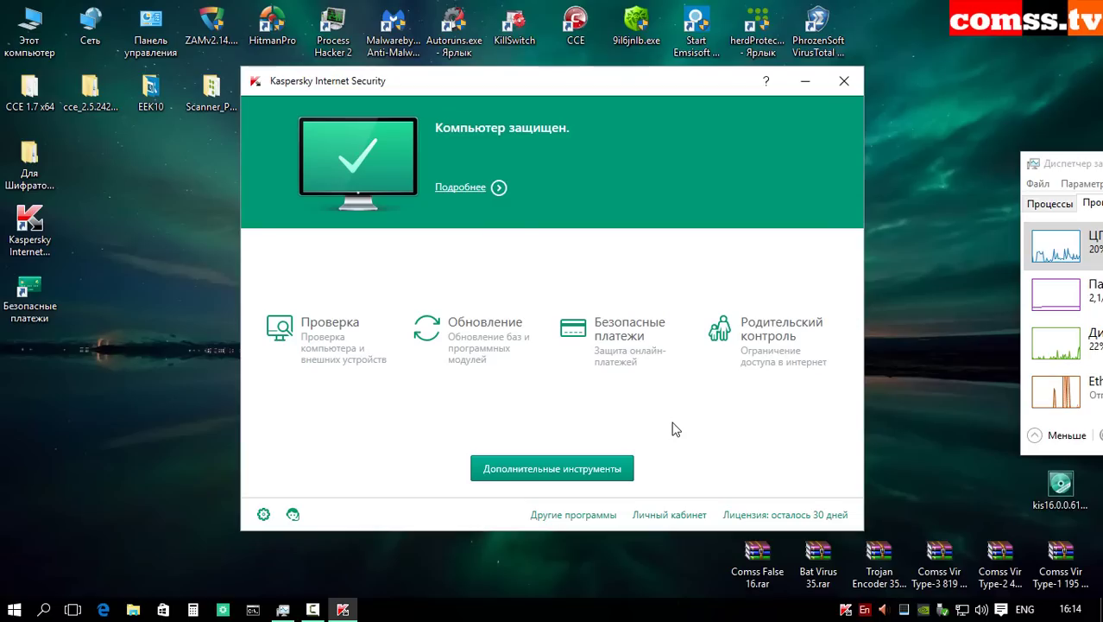
Step: Add online.sberbank.ru/CSAFront/index.do to Safe Money, set to launch the Protected Browser when the website is visited
click(607, 339)
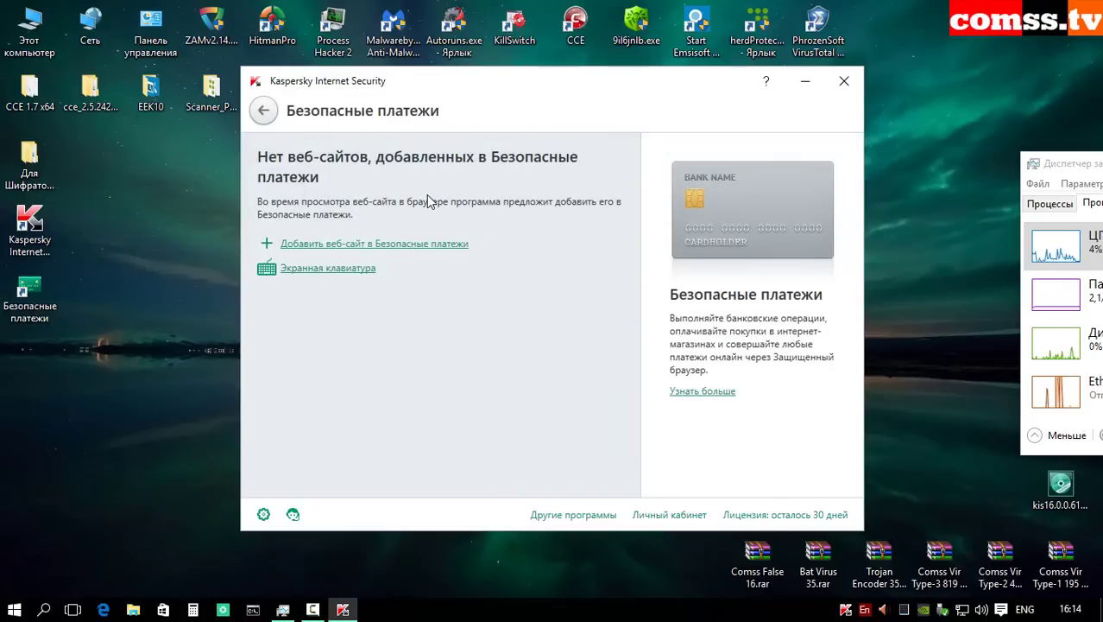
click(400, 244)
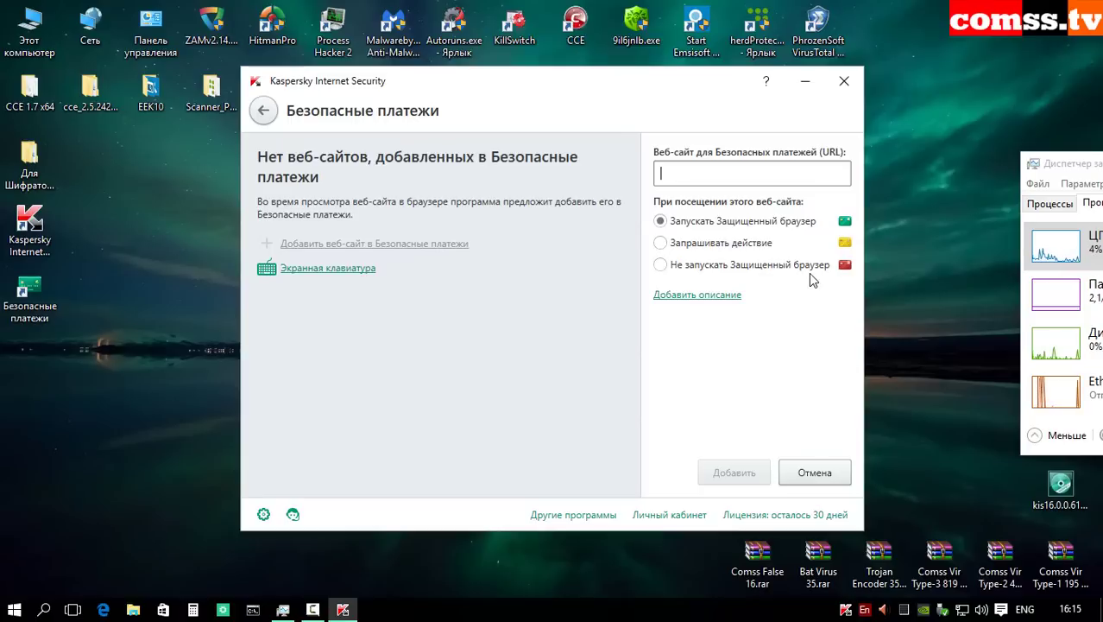
text(online.sberbank.ru/CSAFront/index.do)
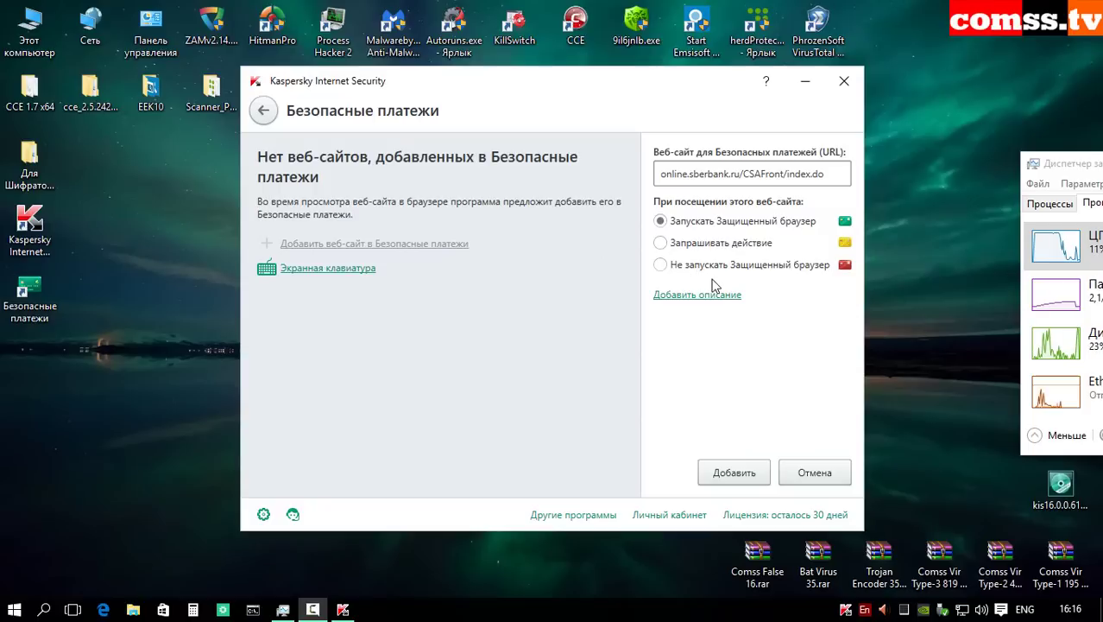
key(Return)
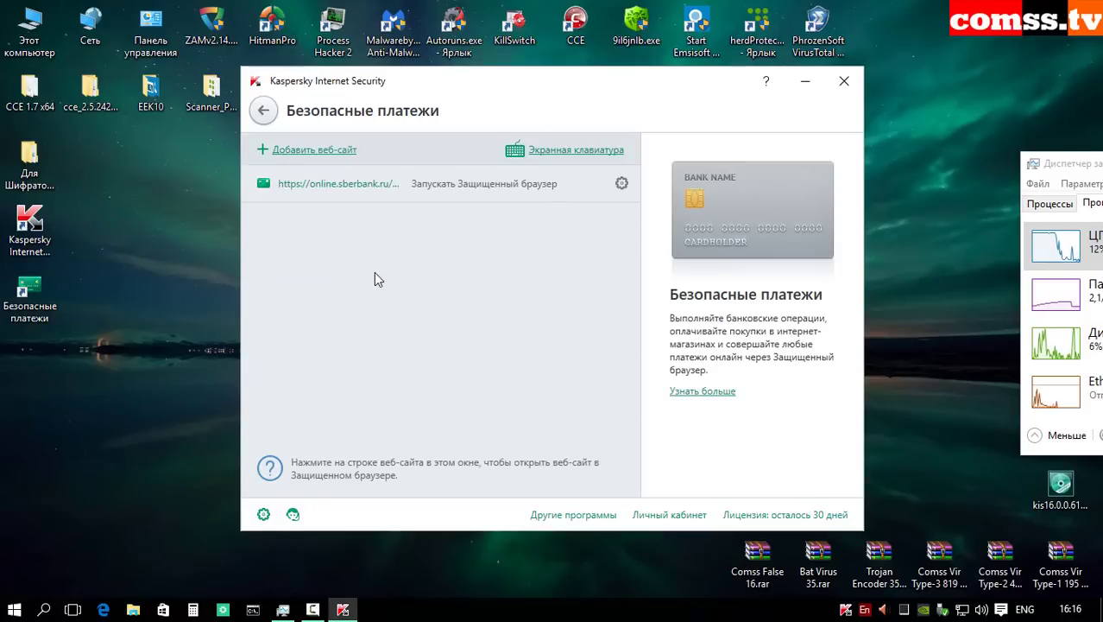
Step: Open the added bank website in the Protected Browser and try the on-screen keyboard for the login and password fields
click(432, 192)
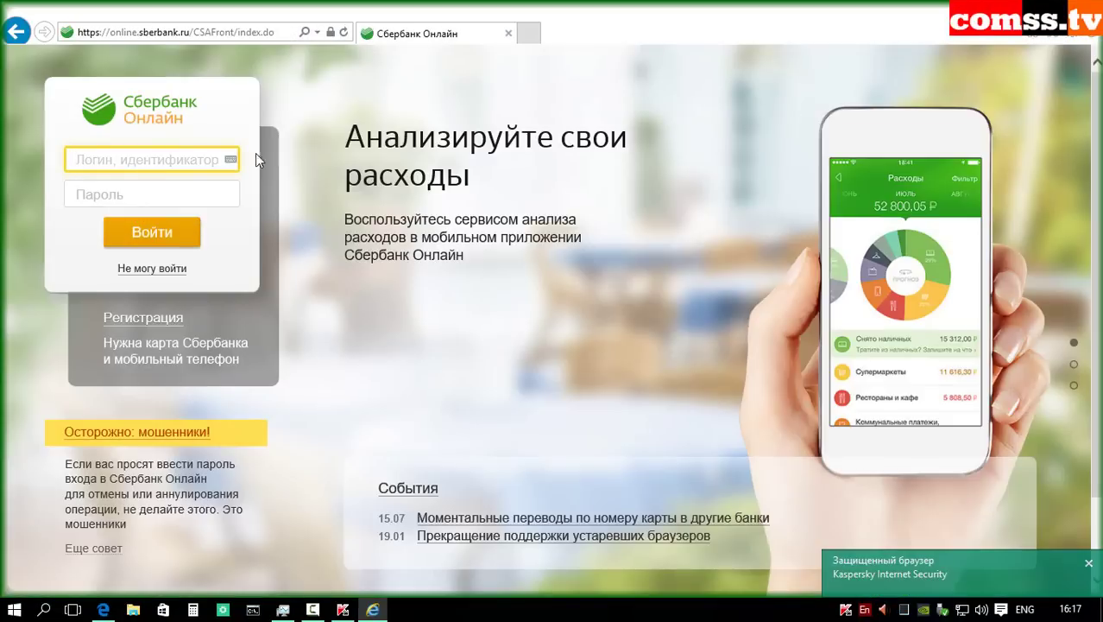
click(229, 163)
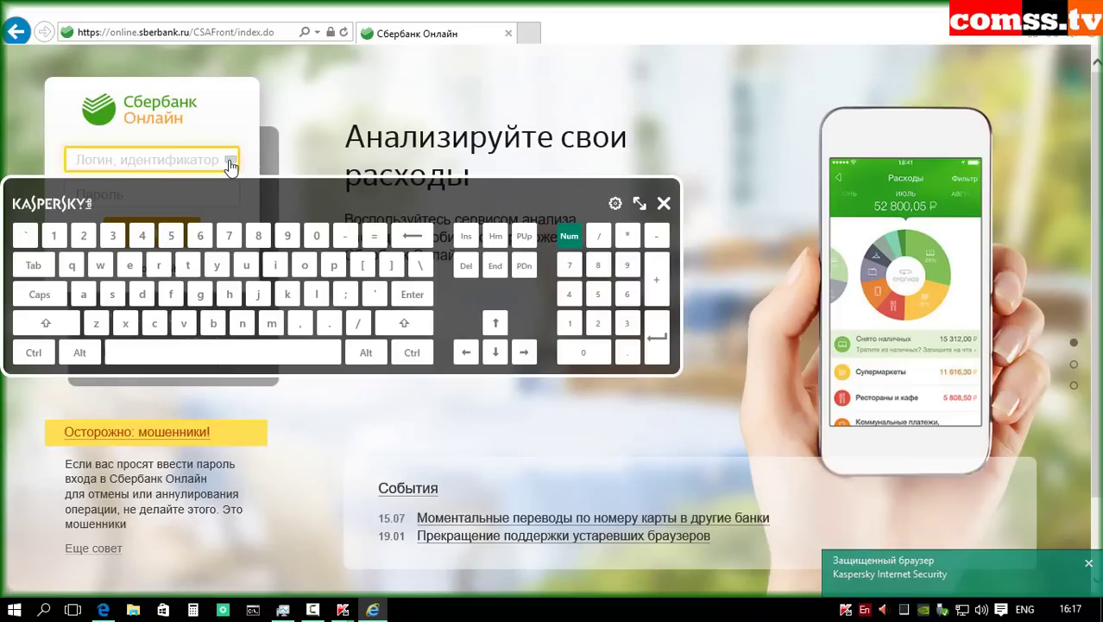
click(144, 191)
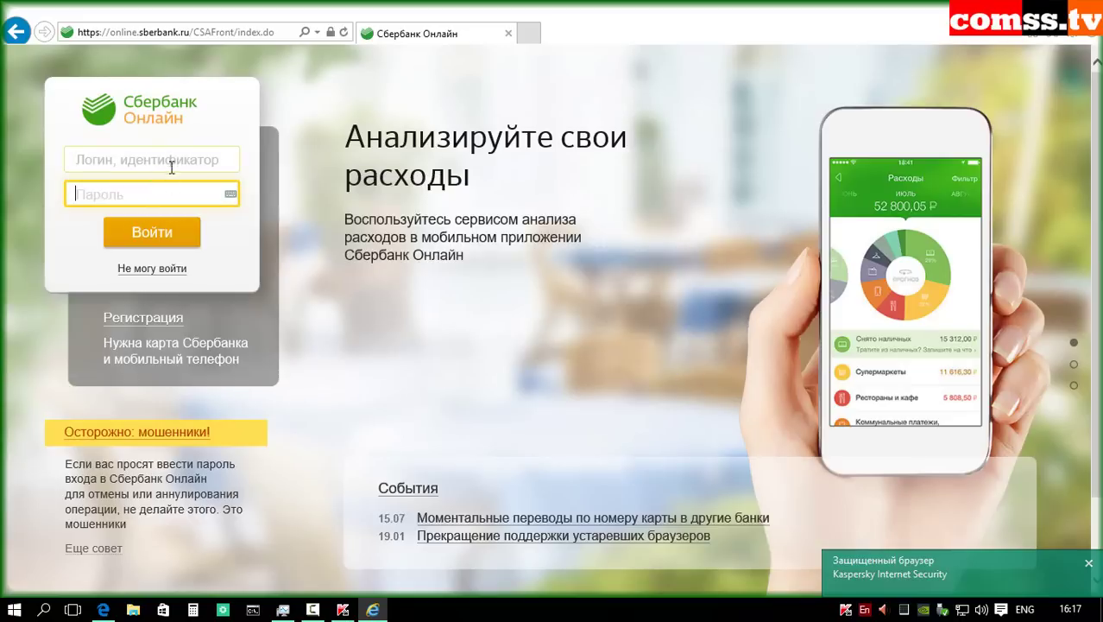
click(231, 196)
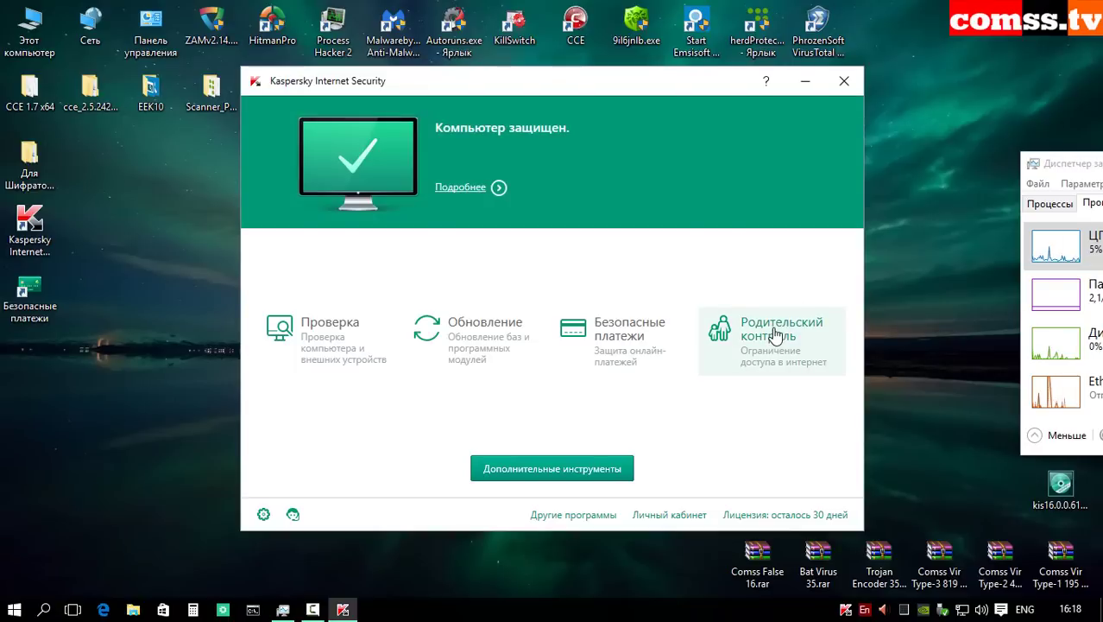
Step: Open Parental Control without creating a password and open the restriction settings of the second user account
click(775, 334)
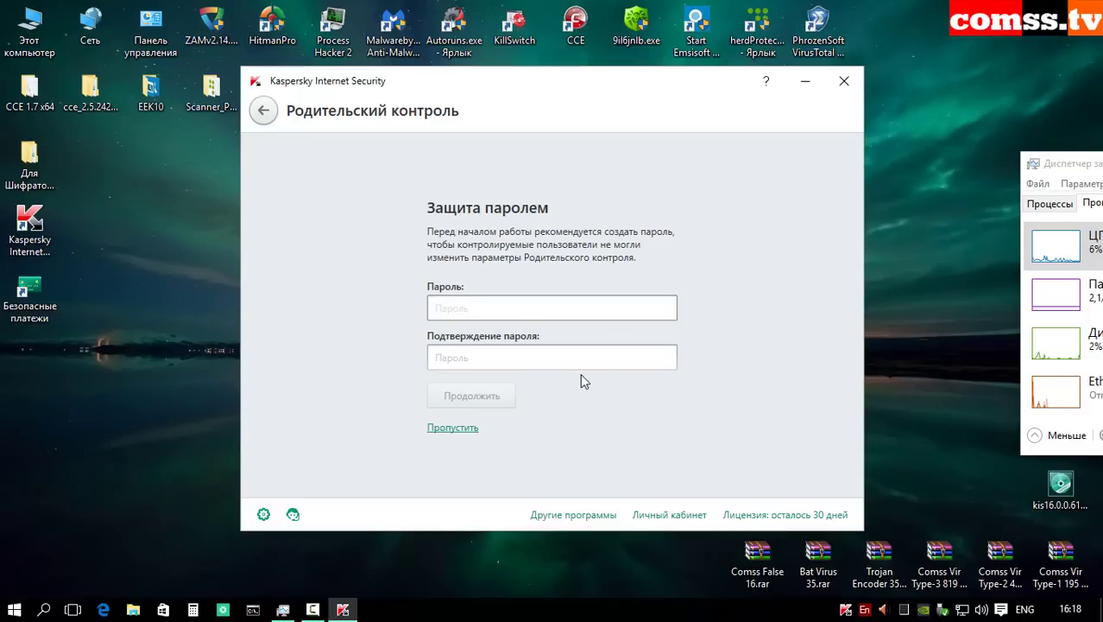
click(452, 427)
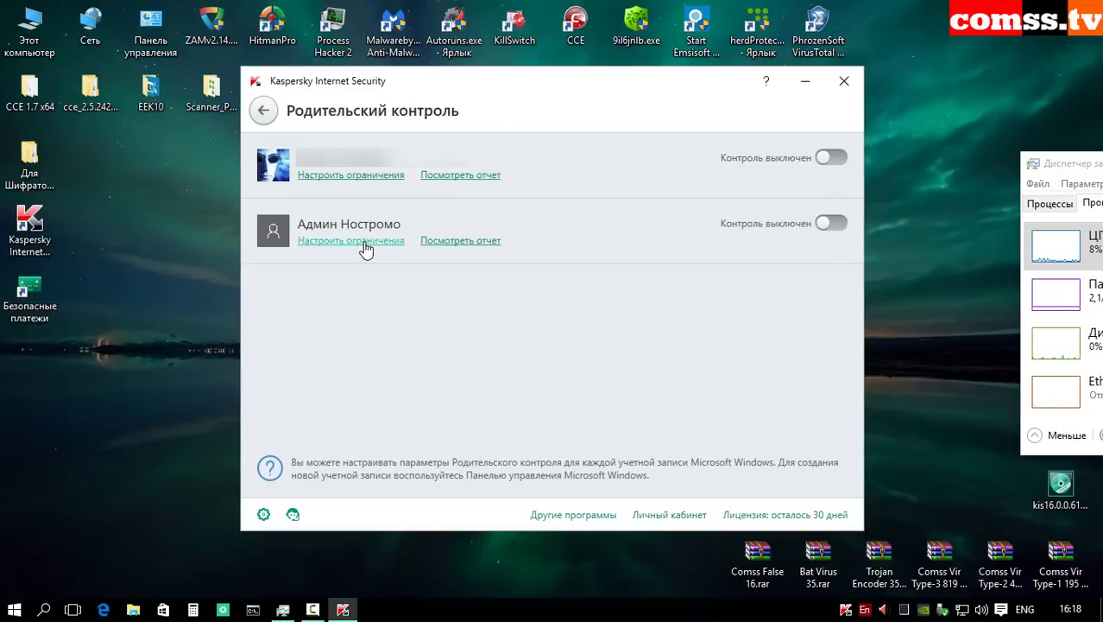
click(487, 242)
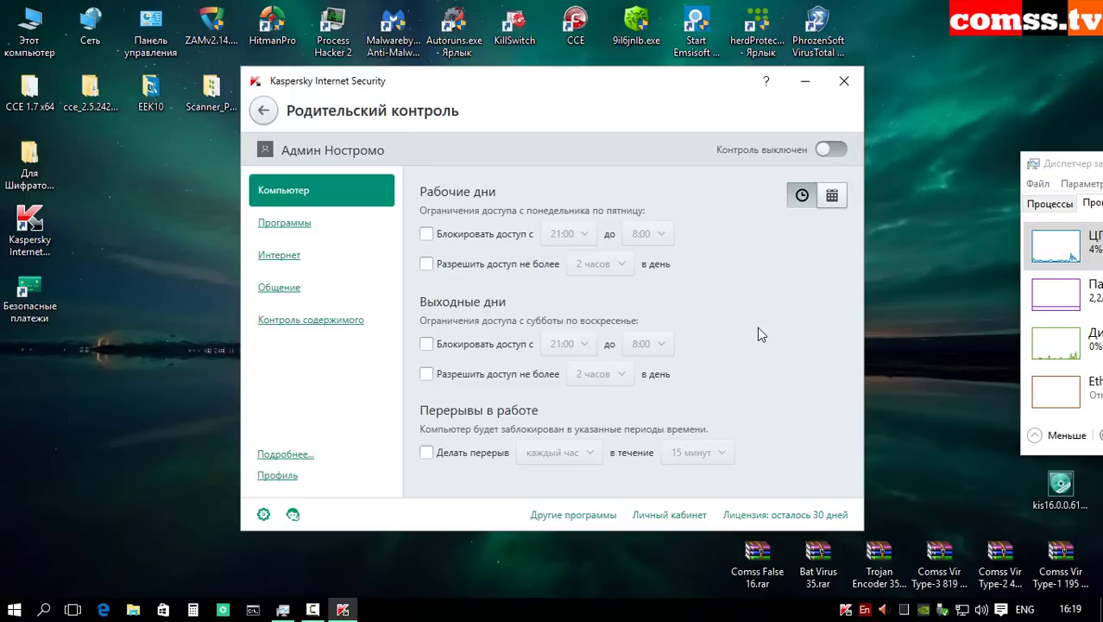
Step: Try switching the account's control on and off, and view the exact usage time grid in the computer restrictions
click(831, 152)
click(832, 153)
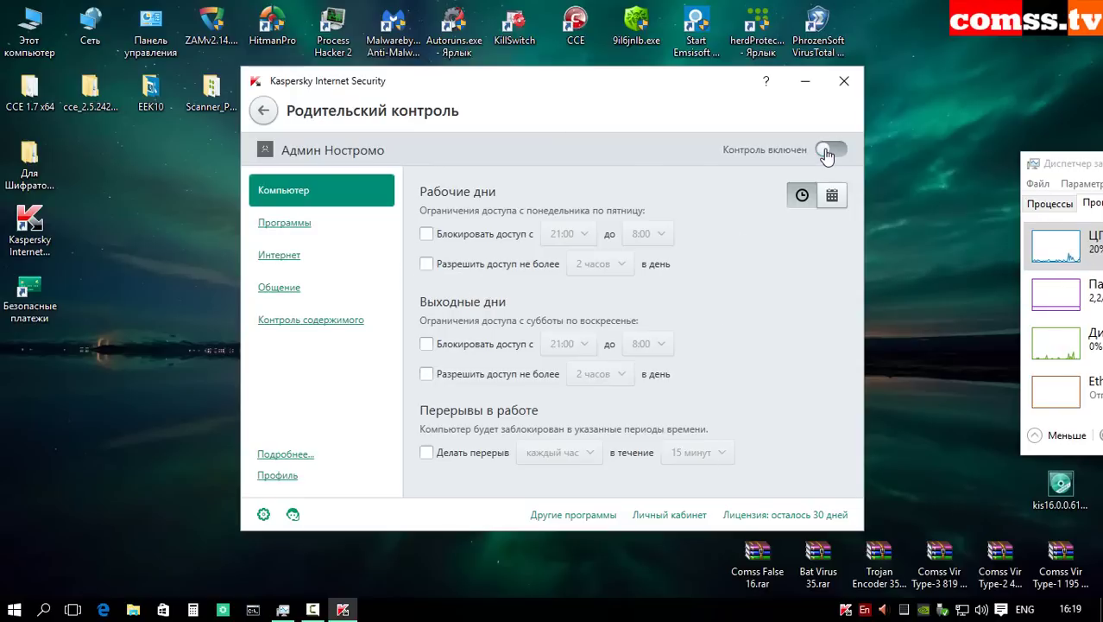
click(827, 153)
click(827, 153)
click(832, 195)
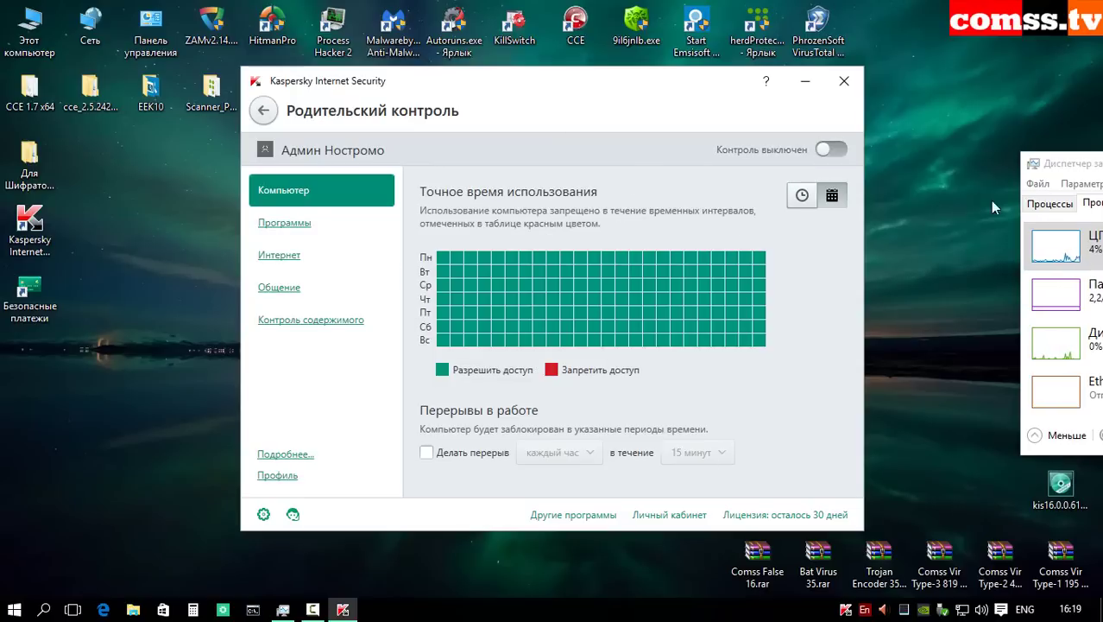
click(802, 195)
Step: Try the age limit for launching games in the program restrictions, view its PEGI rating options, and turn the limit off
click(285, 223)
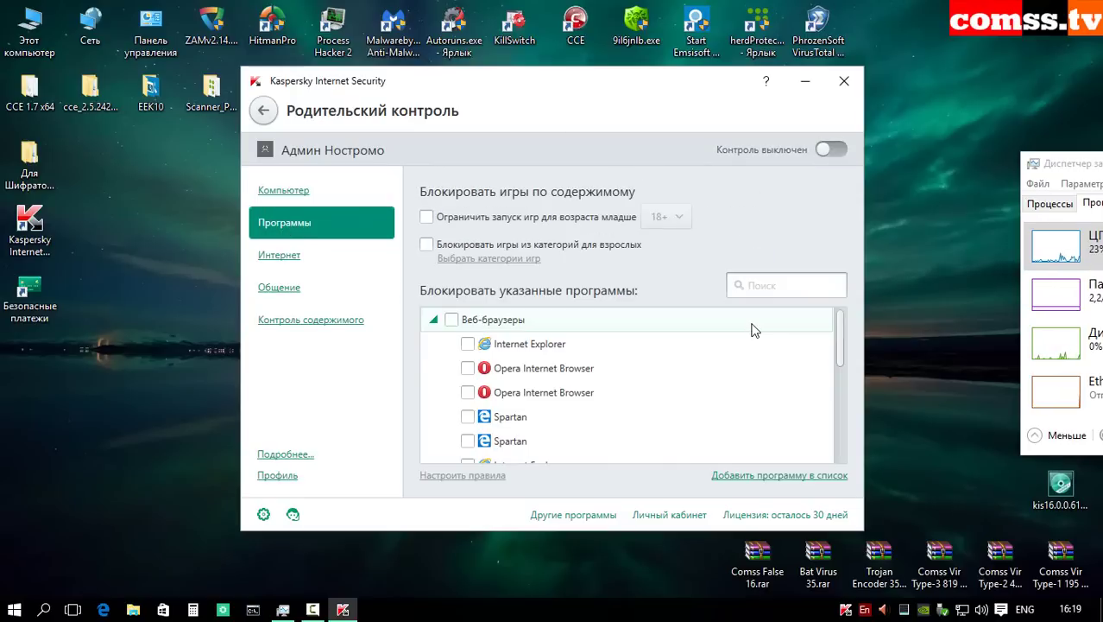
click(458, 217)
click(678, 216)
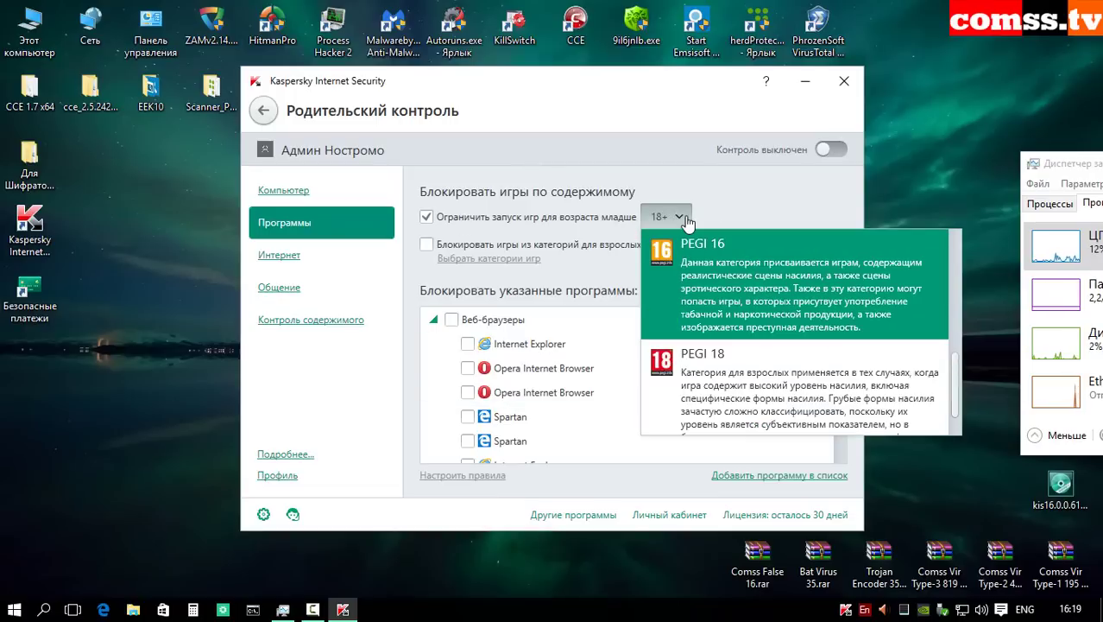
click(429, 217)
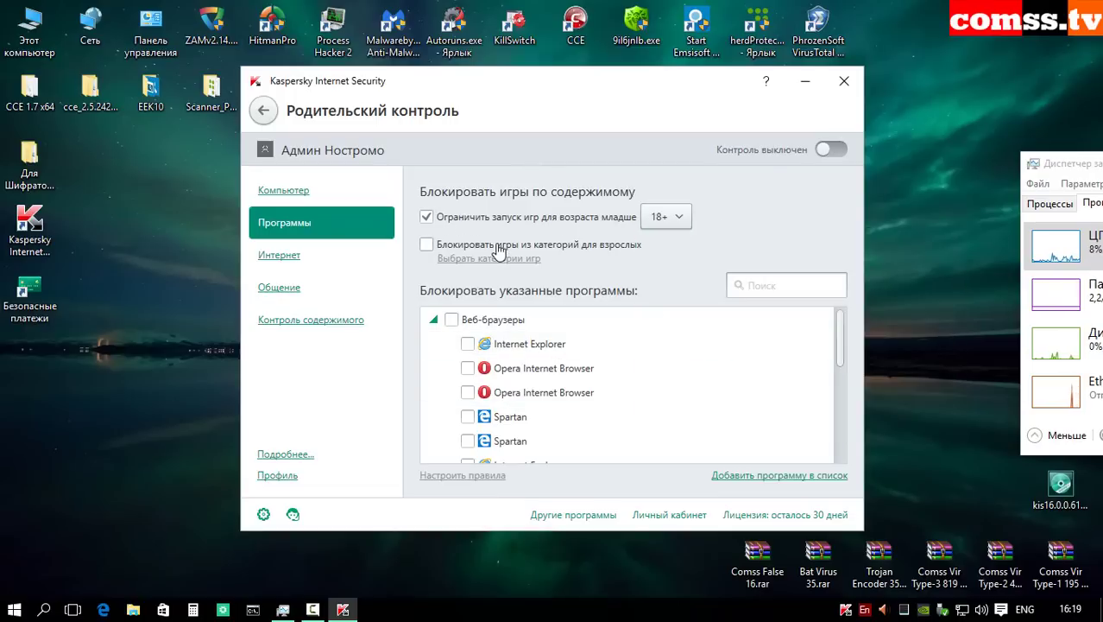
click(427, 217)
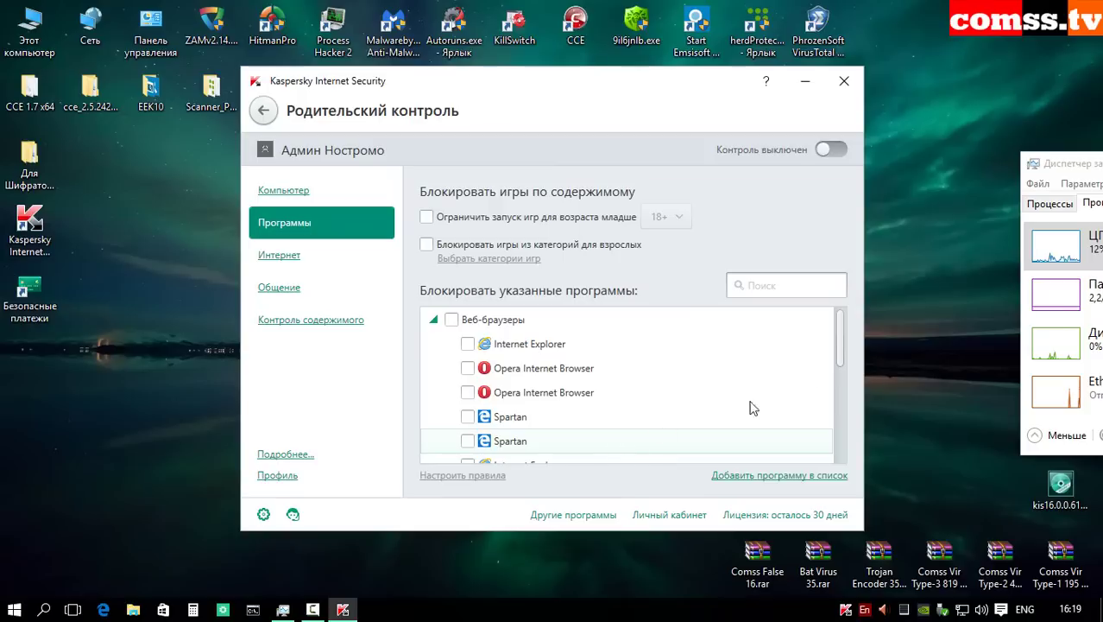
Step: Examine the list of programs that can be blocked and the option for adding another program
scroll(832, 350, down, 5)
click(782, 479)
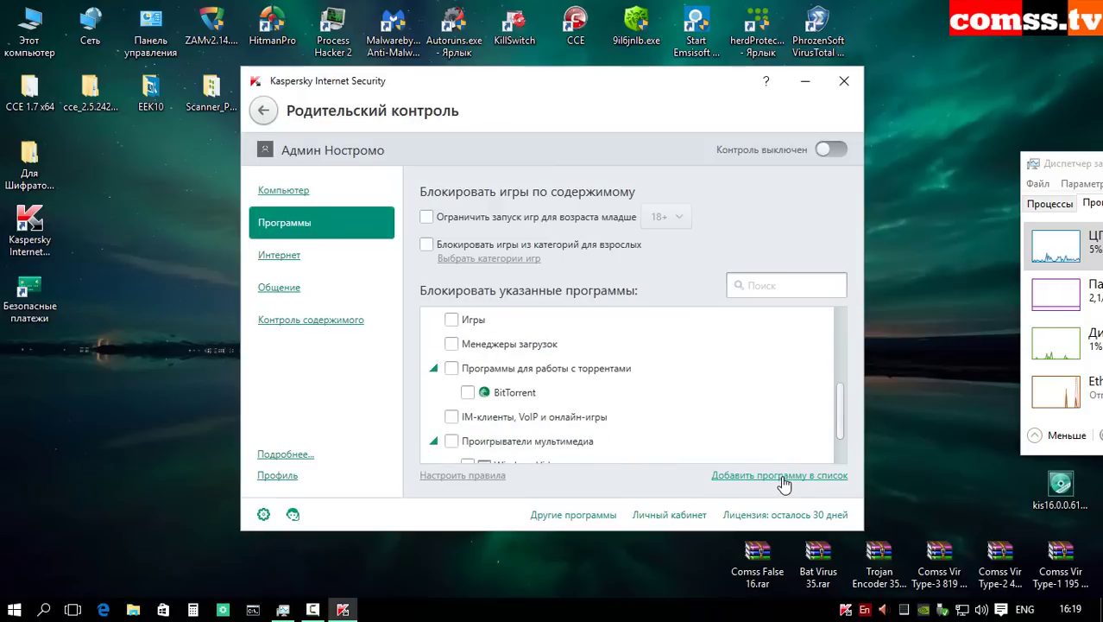
key(Escape)
Step: Review the account's internet access, website control and file download restrictions, and its communication restrictions
click(284, 255)
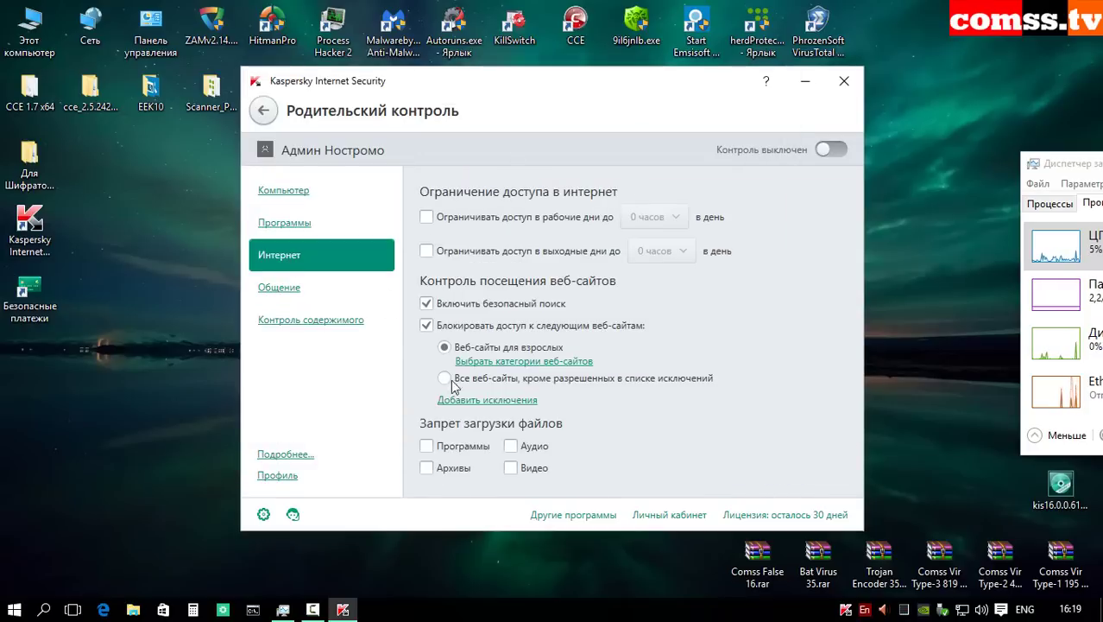
click(278, 292)
click(476, 282)
Step: Prohibit the transfer of personal data to third parties in the account's content control settings
click(311, 326)
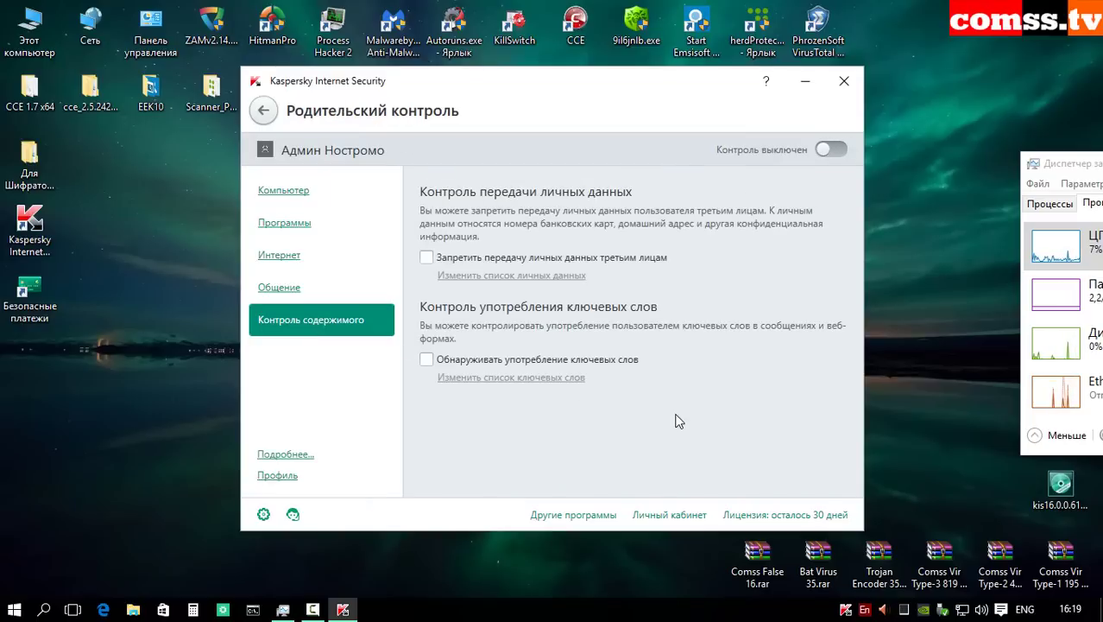
click(427, 257)
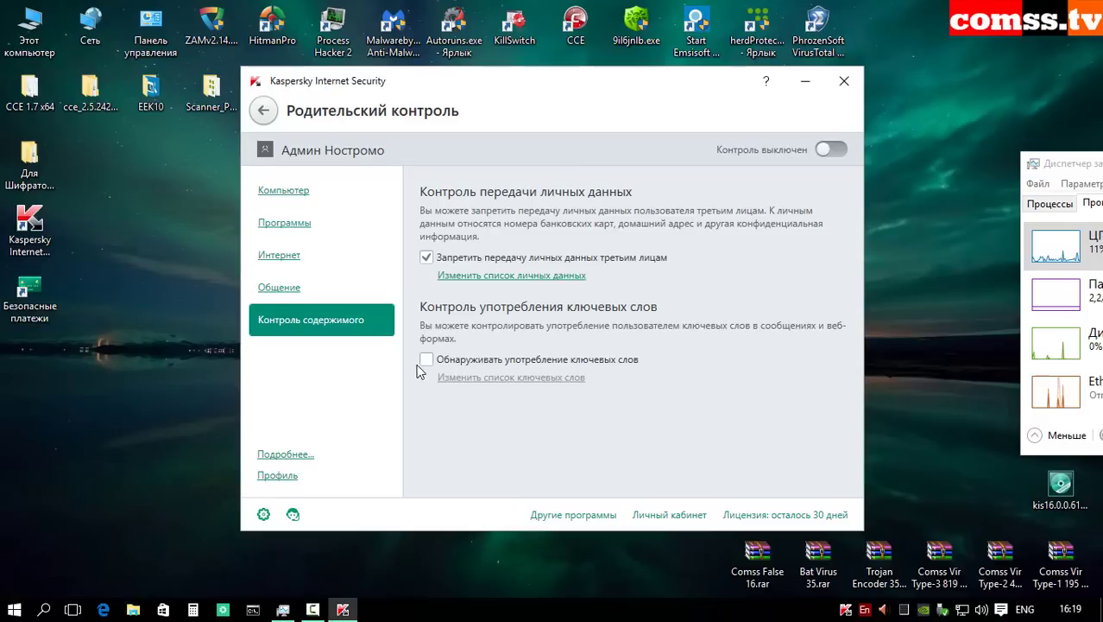
Step: Review the account's control level profiles and its Parental Control activity summary, and return to the main window
click(489, 150)
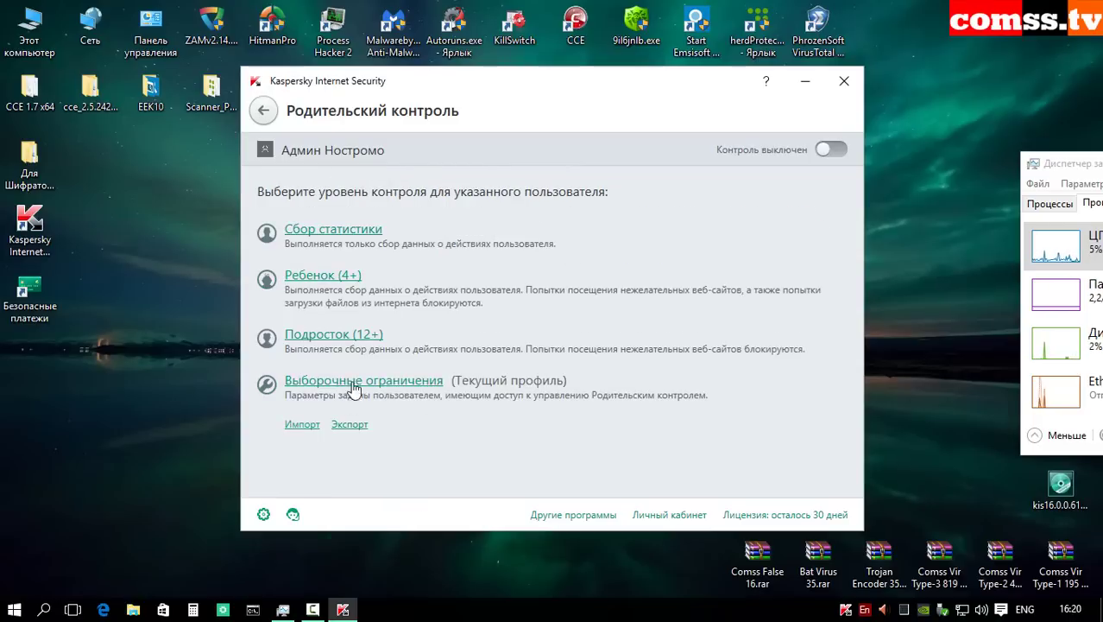
click(263, 110)
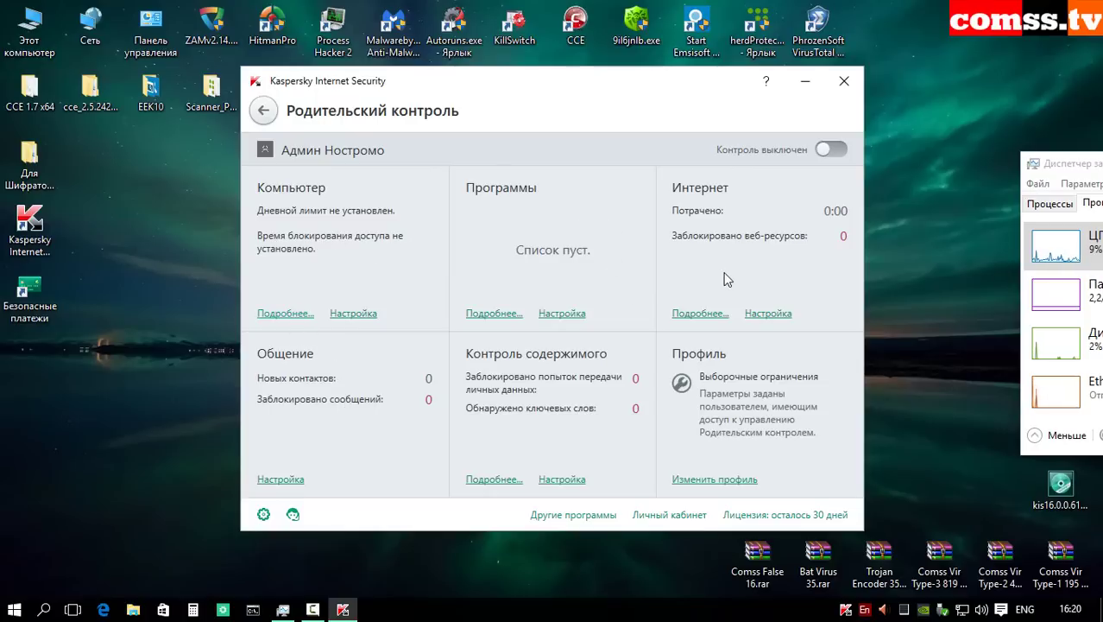
key(Escape)
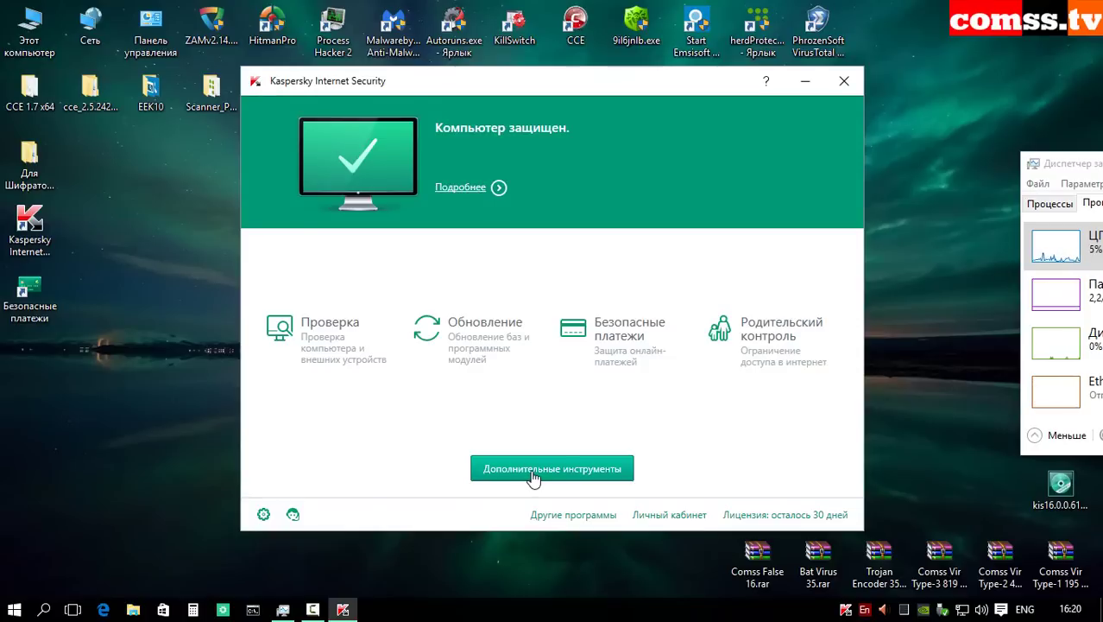
Step: Open Application Control among the additional tools and examine its program management option and the activity of running programs
click(534, 474)
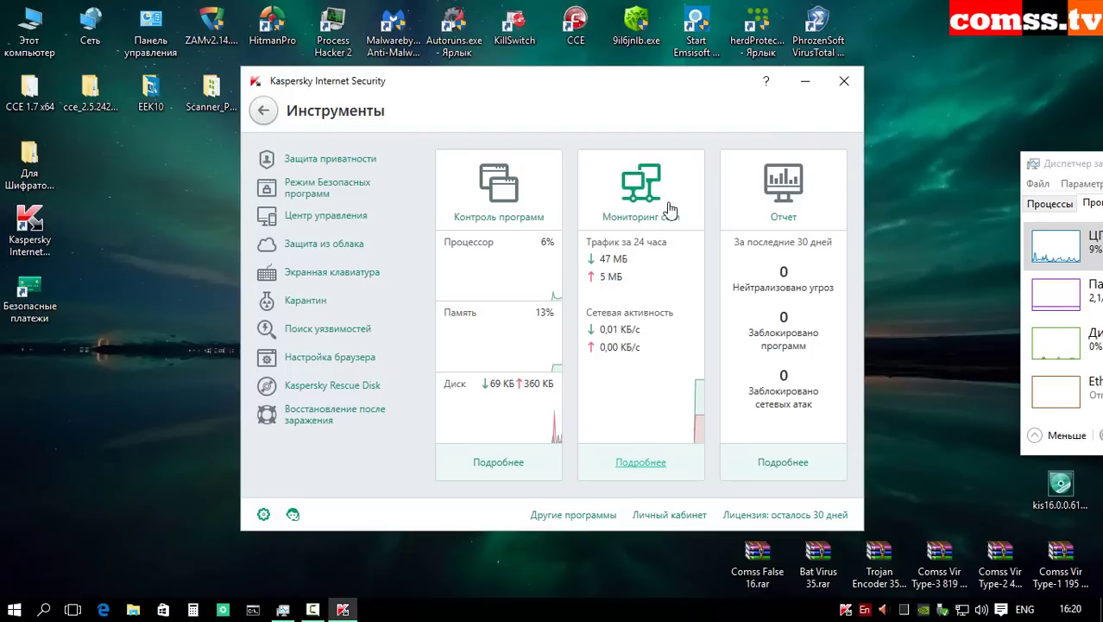
click(496, 461)
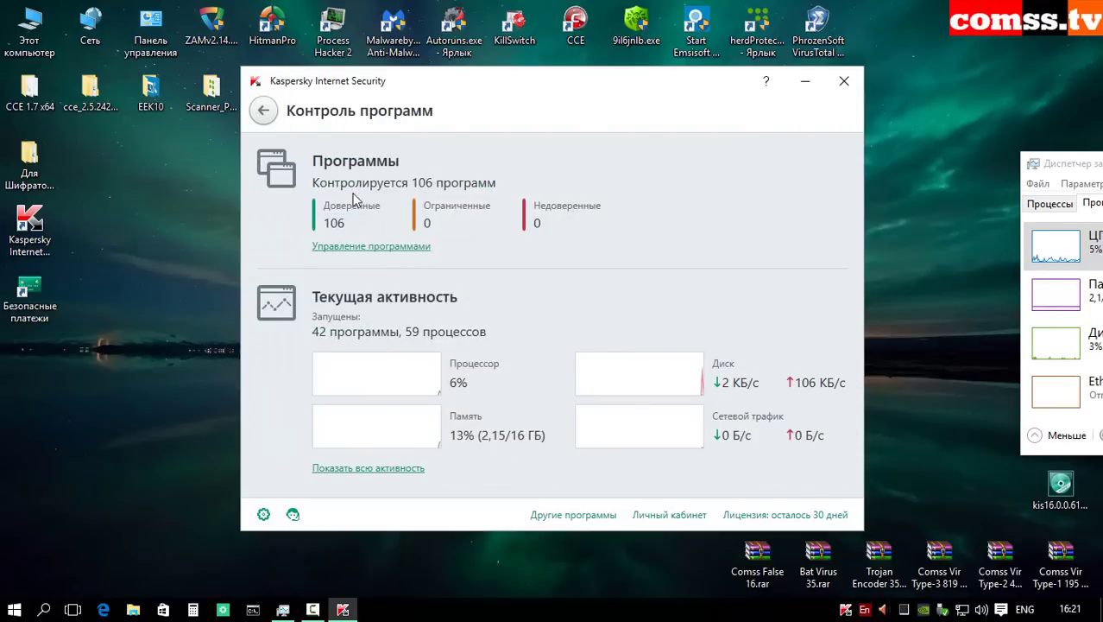
click(400, 249)
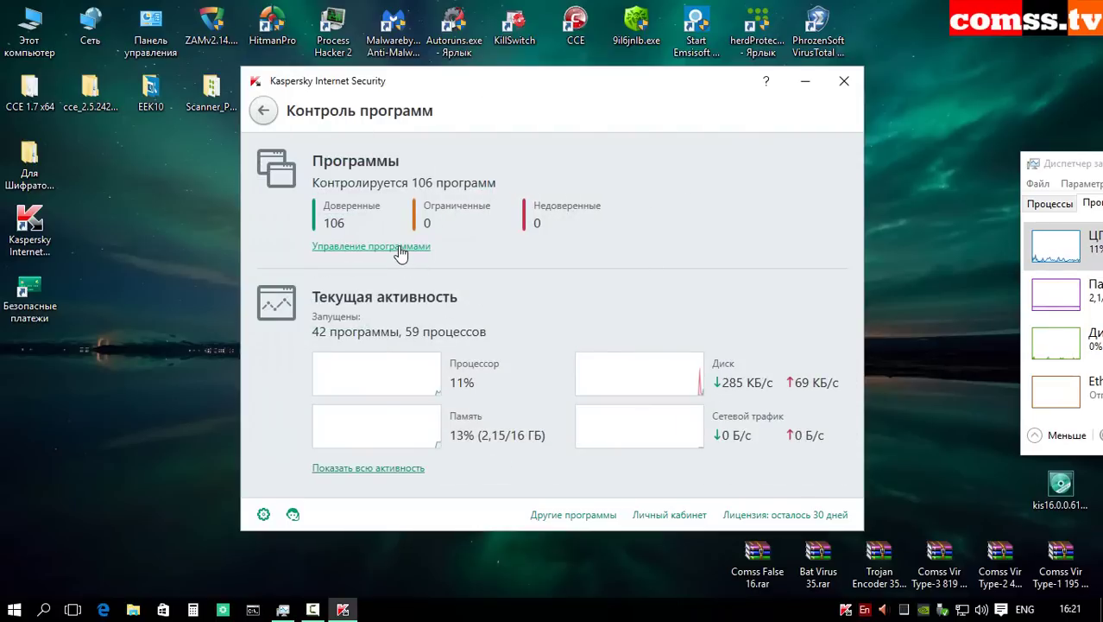
key(Escape)
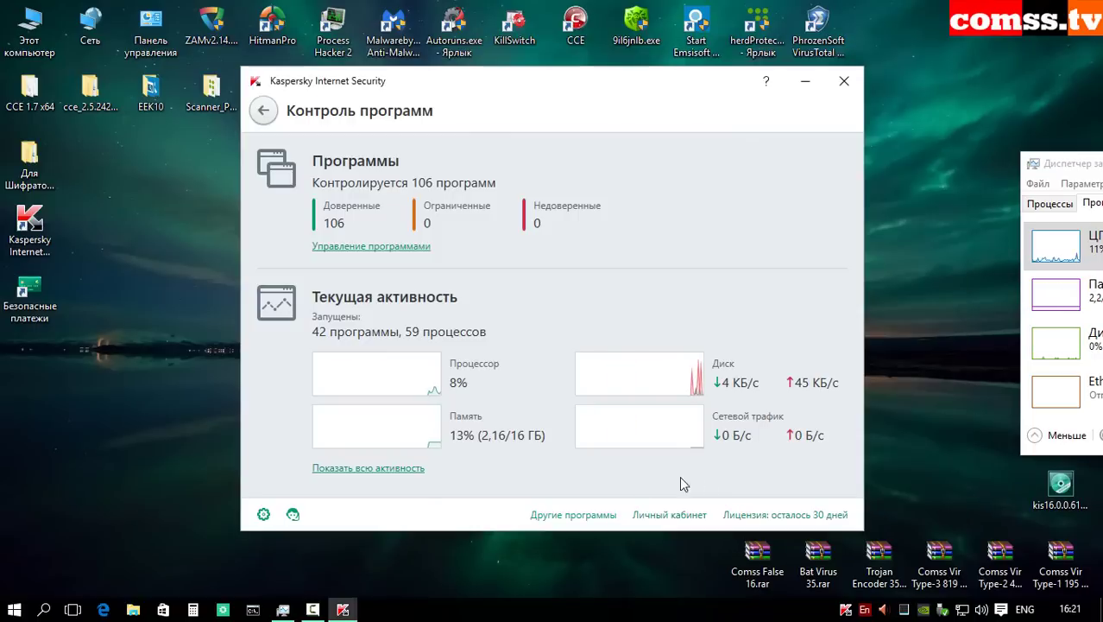
click(394, 469)
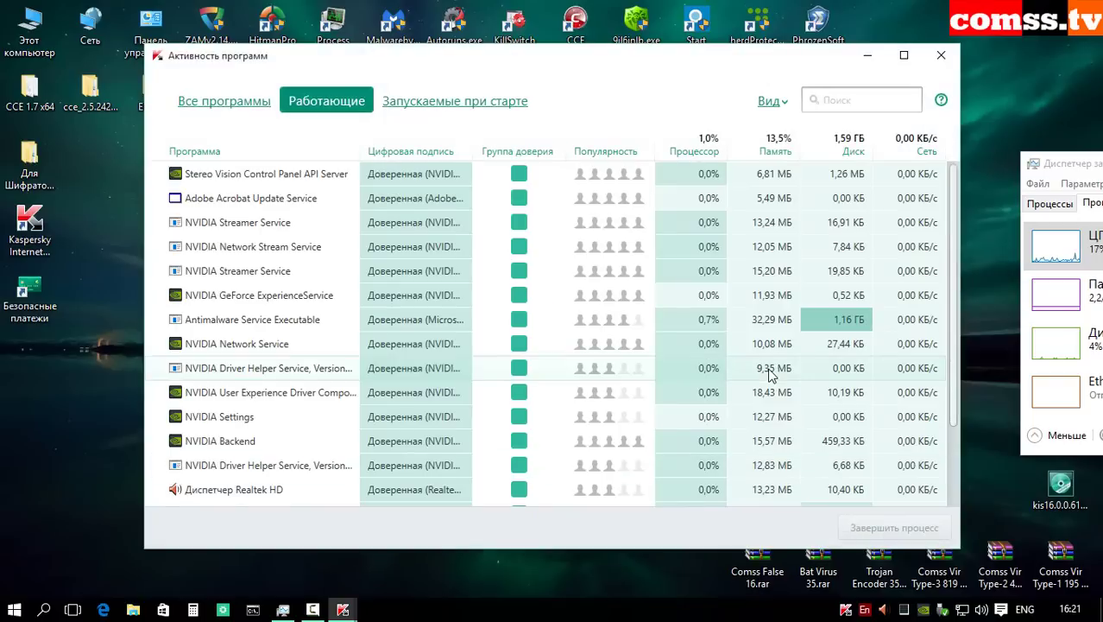
key(Escape)
Step: Open Network Monitor and examine the network activity, open ports, network traffic and blocked computers
click(641, 462)
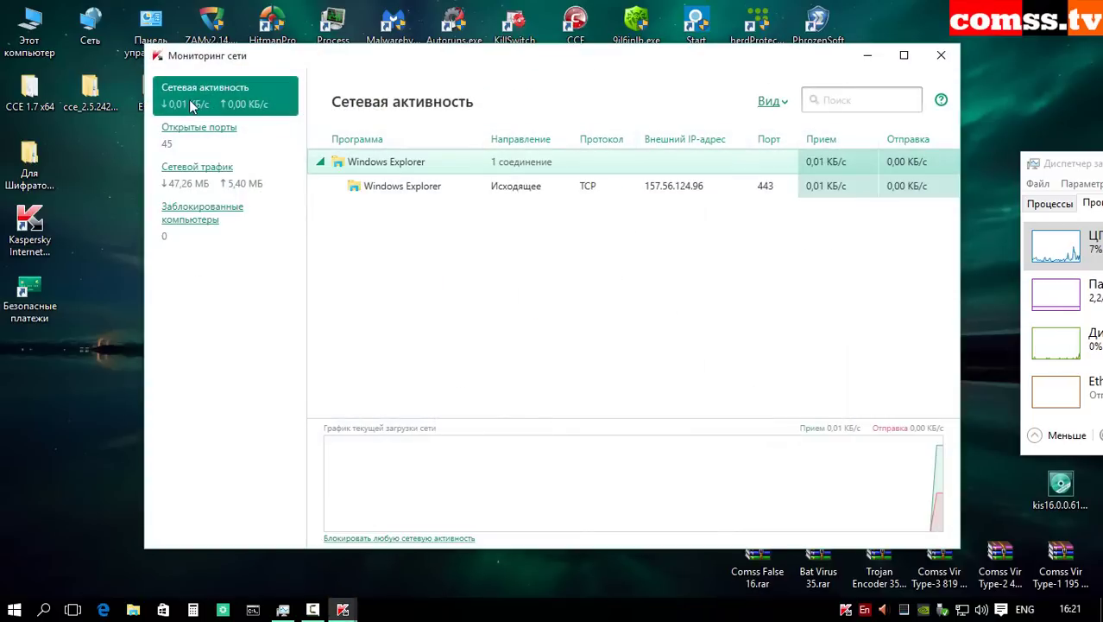
click(214, 134)
click(200, 171)
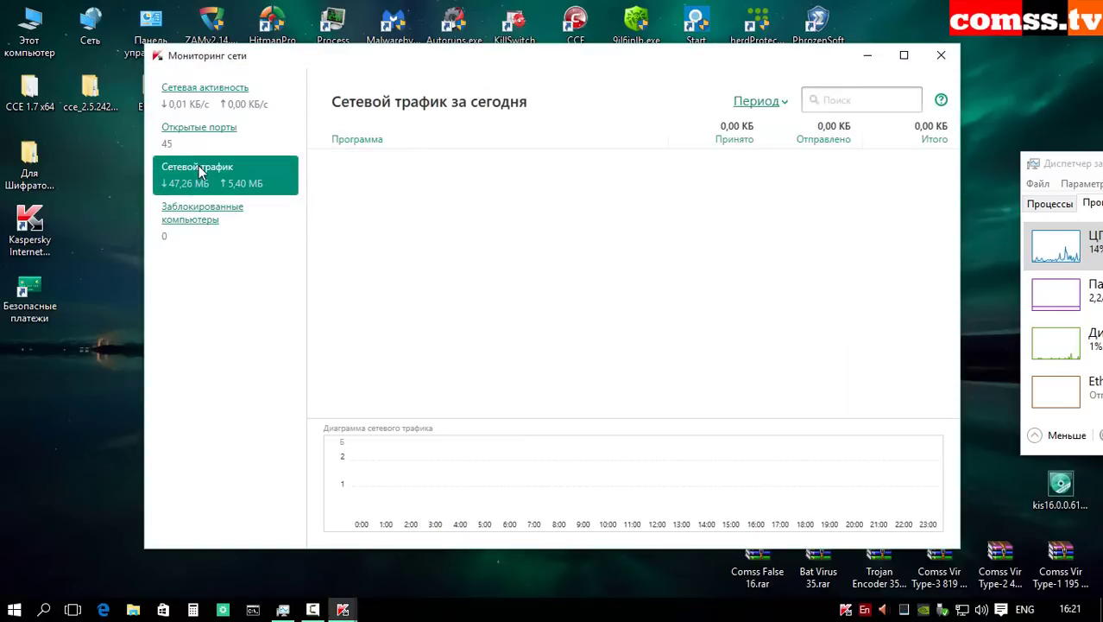
click(202, 214)
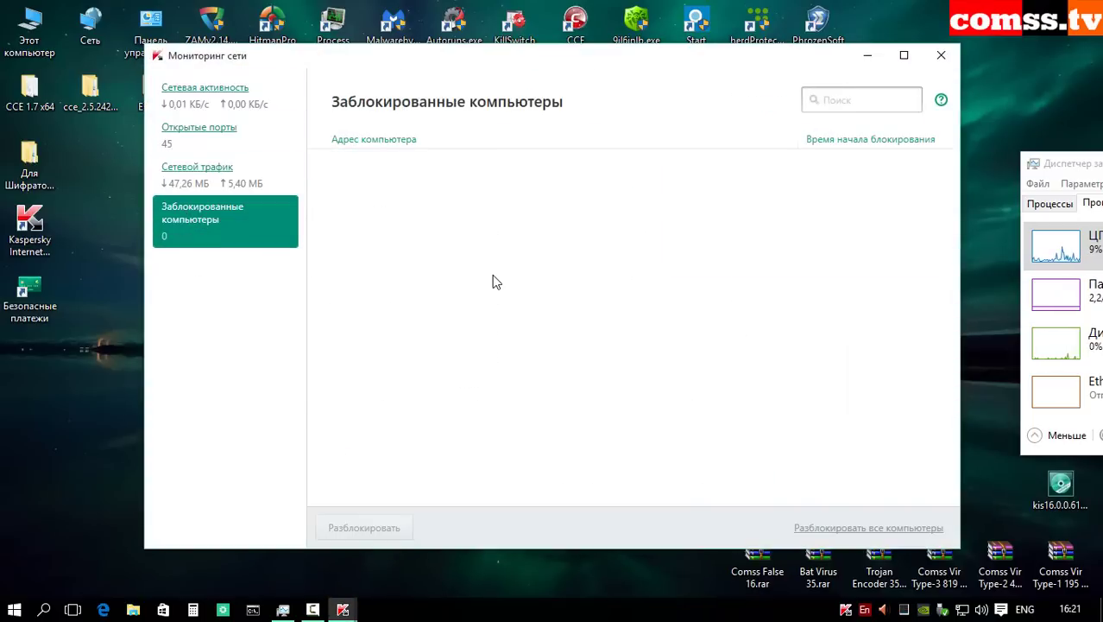
key(Escape)
Step: Open the reports summary and examine the period choices and the detailed reports' event and time filters
click(771, 462)
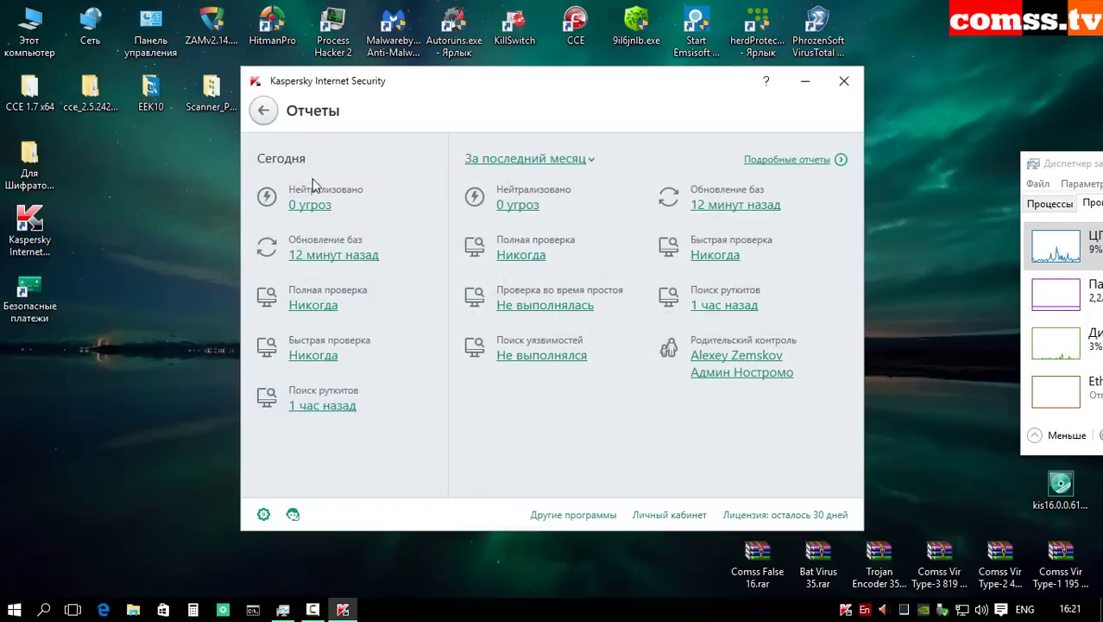
click(592, 160)
click(504, 237)
click(821, 161)
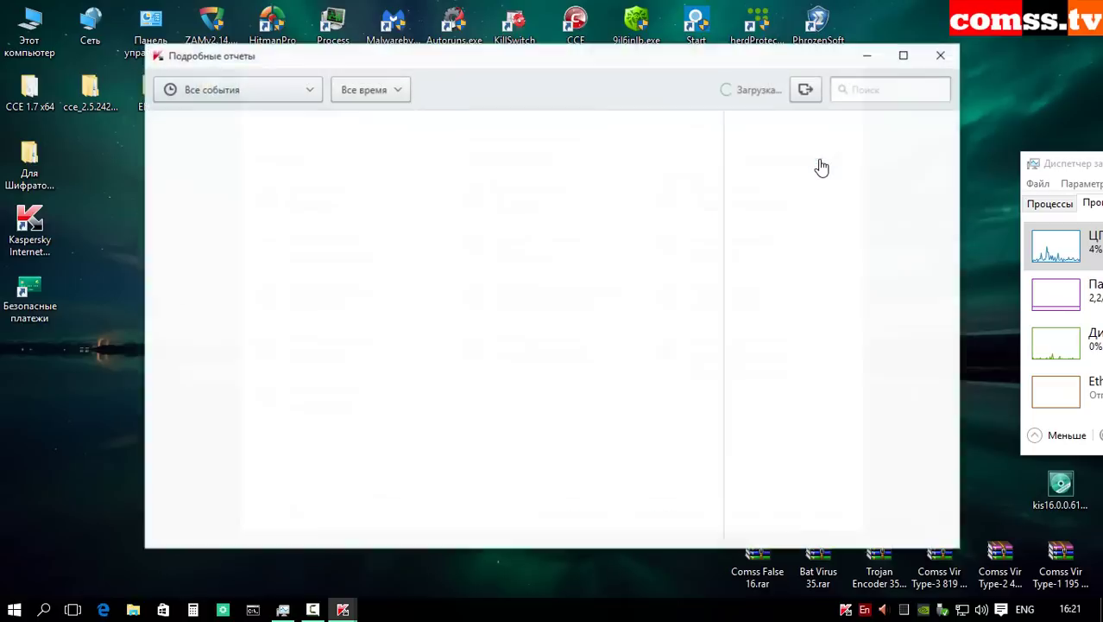
click(311, 91)
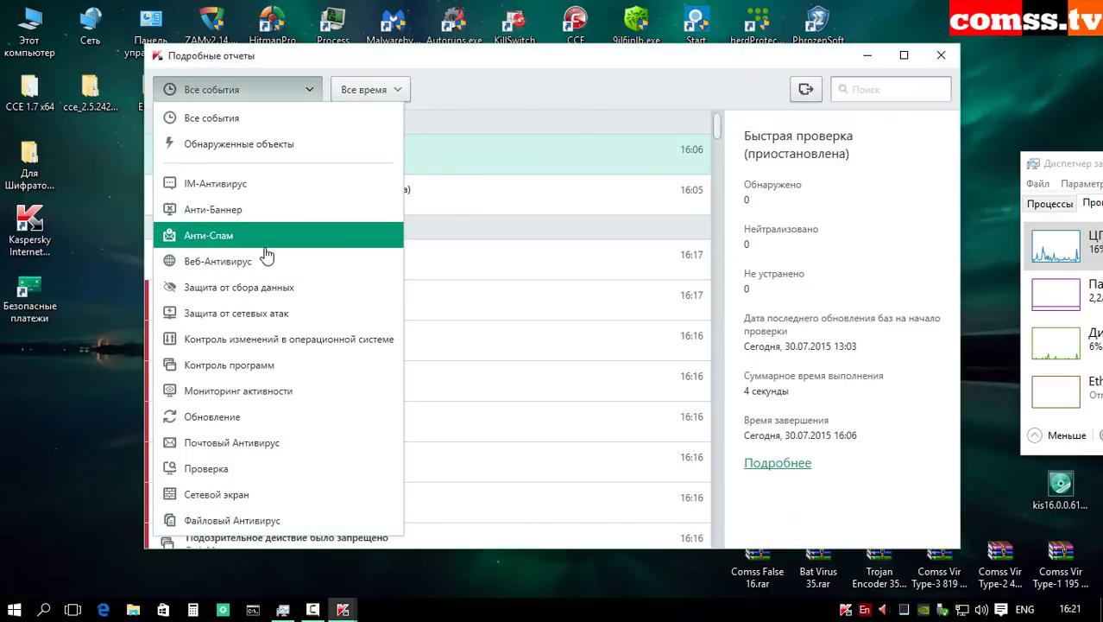
click(370, 89)
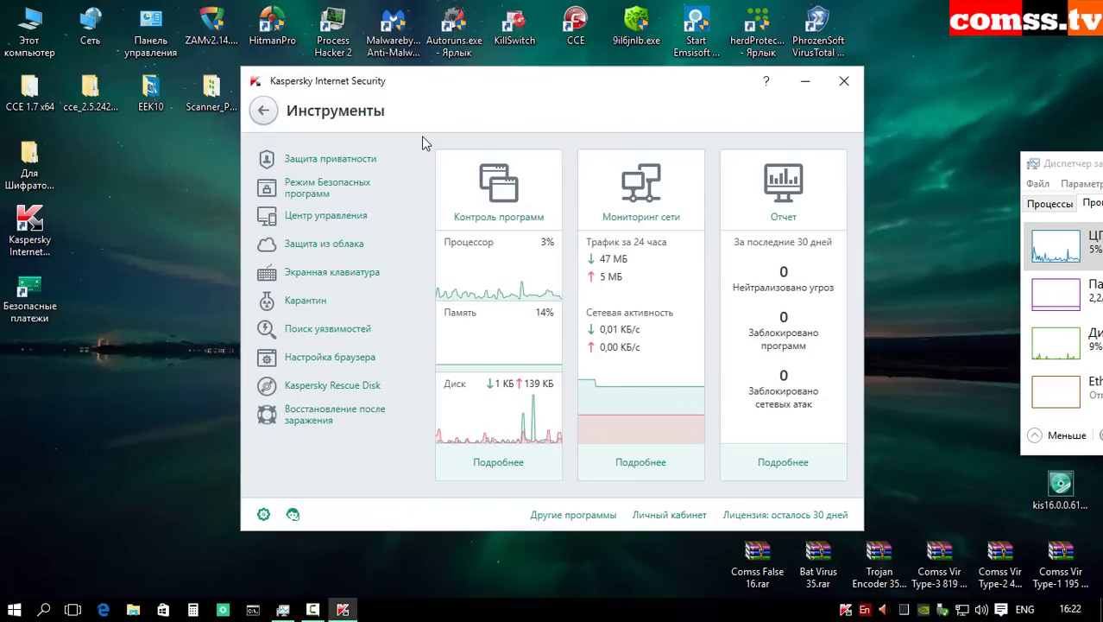
Step: Open the privacy protection tool and review the private browsing detailed report and its settings
click(332, 159)
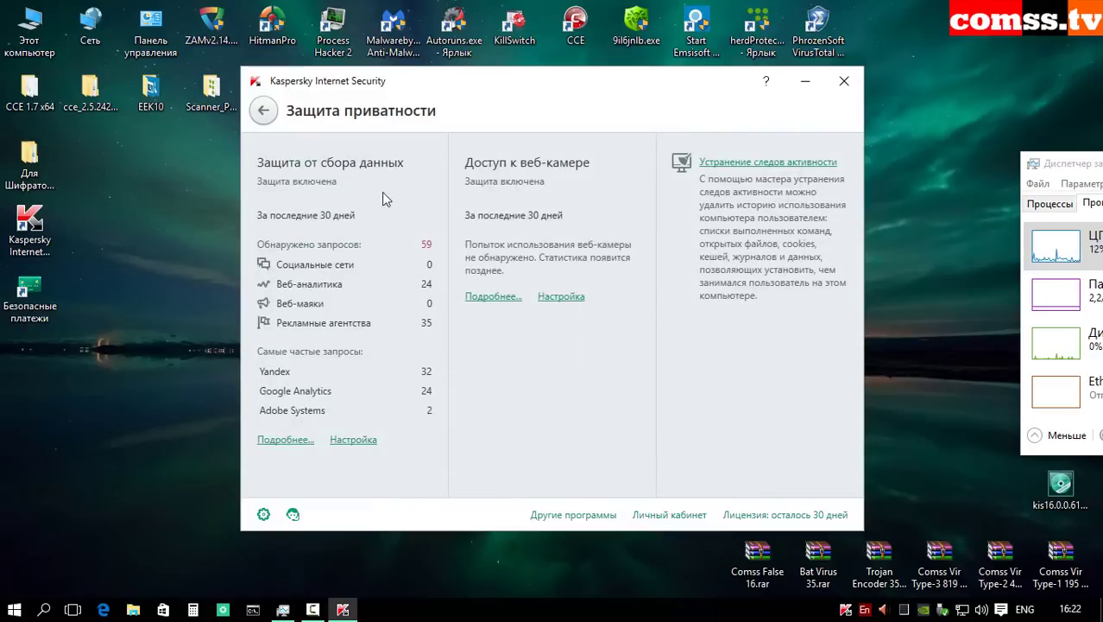
click(289, 441)
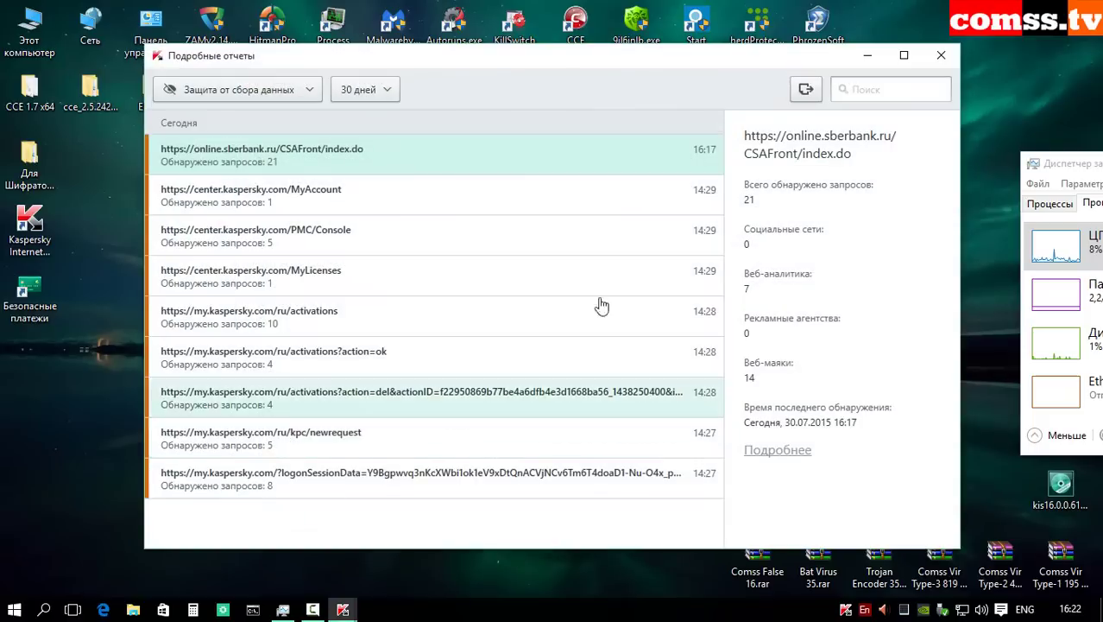
key(Escape)
click(353, 440)
key(Escape)
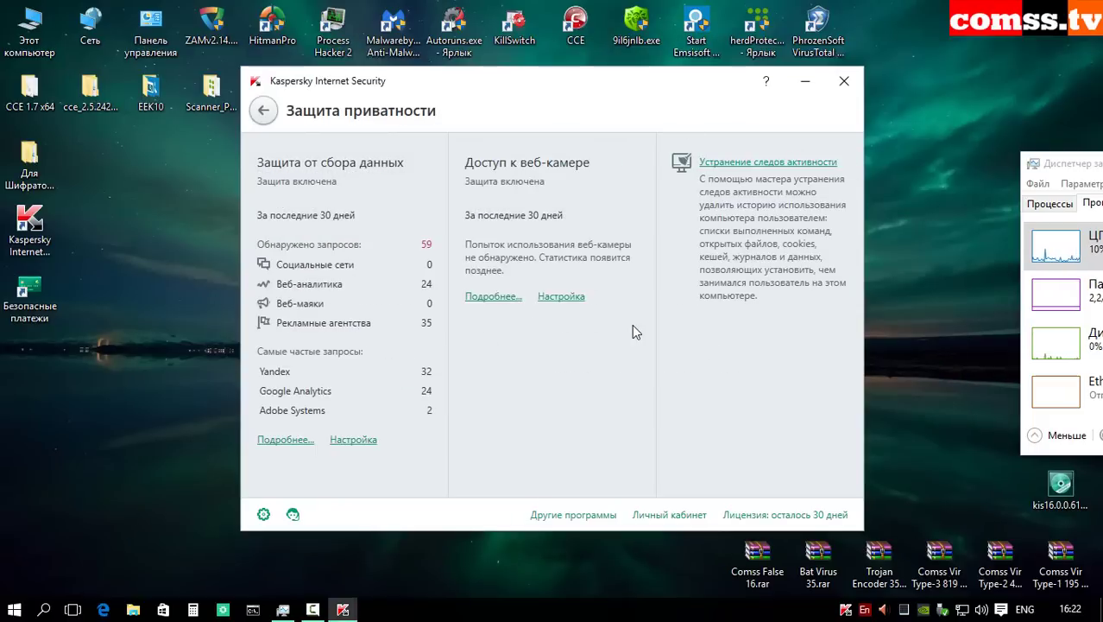
Step: Review the webcam access detailed report and the webcam access settings
click(484, 296)
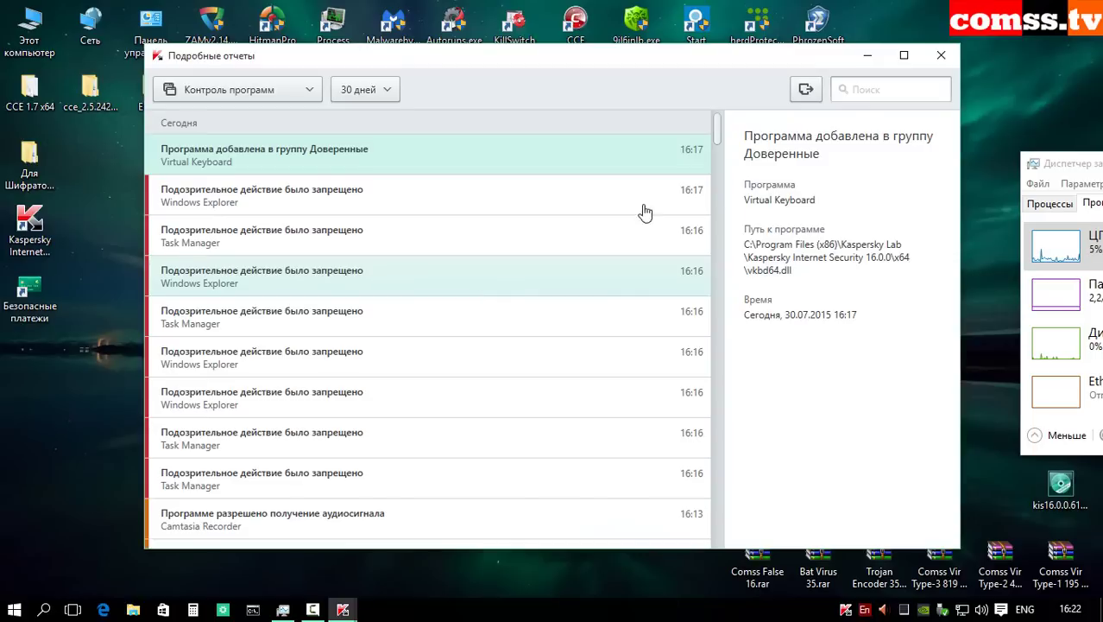
key(Escape)
click(560, 307)
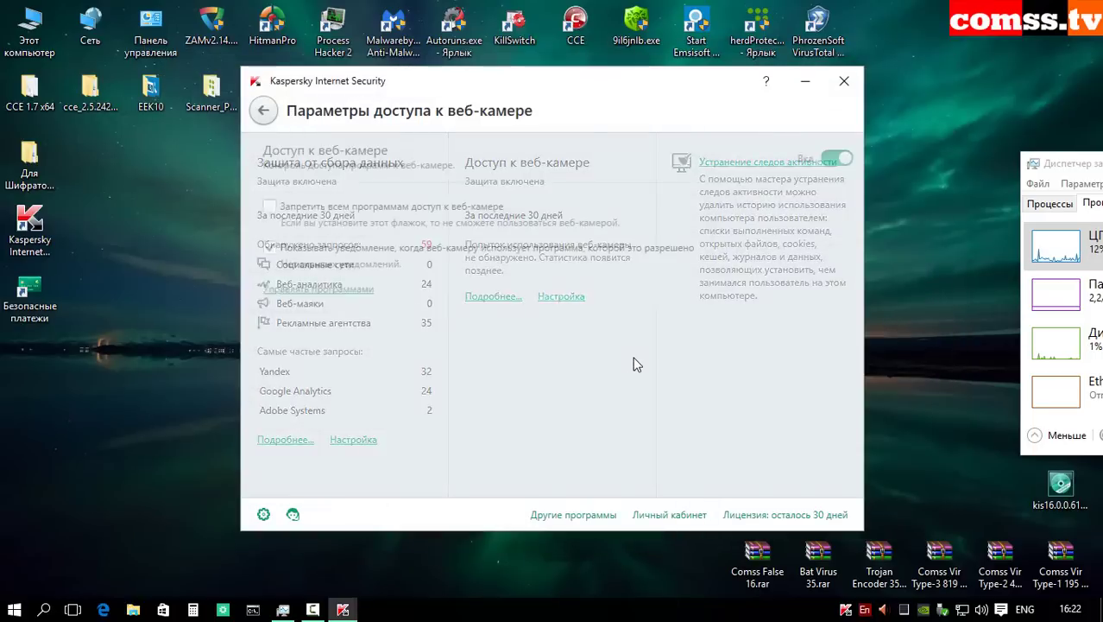
key(Escape)
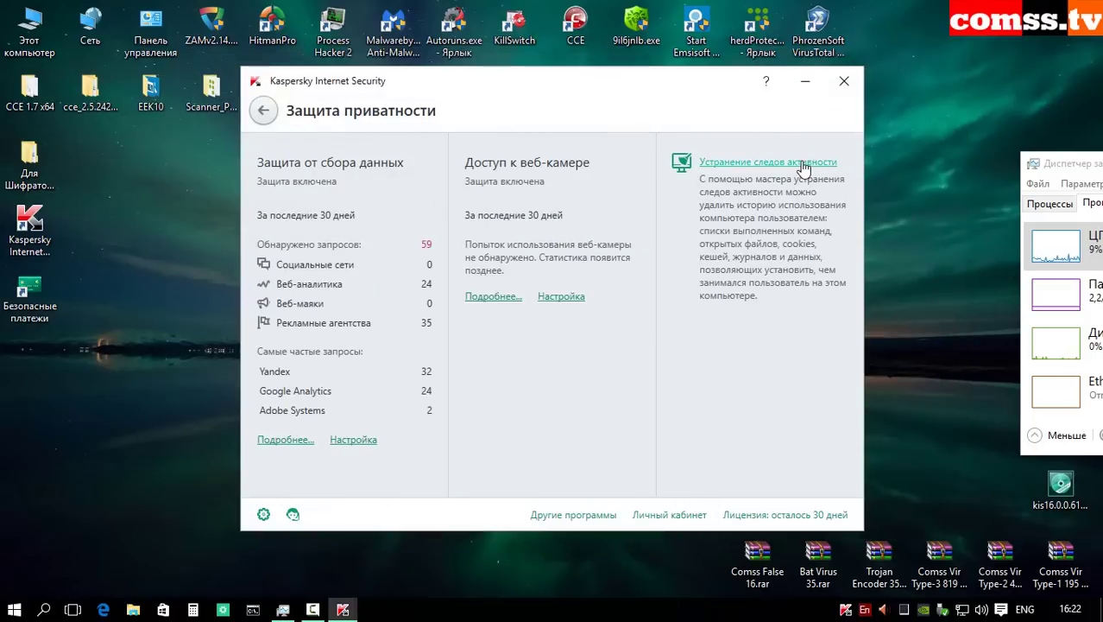
Step: Search for user activity traces with the trace removal wizard, proceed with its preselected cleanup actions, and return to the tools
click(803, 163)
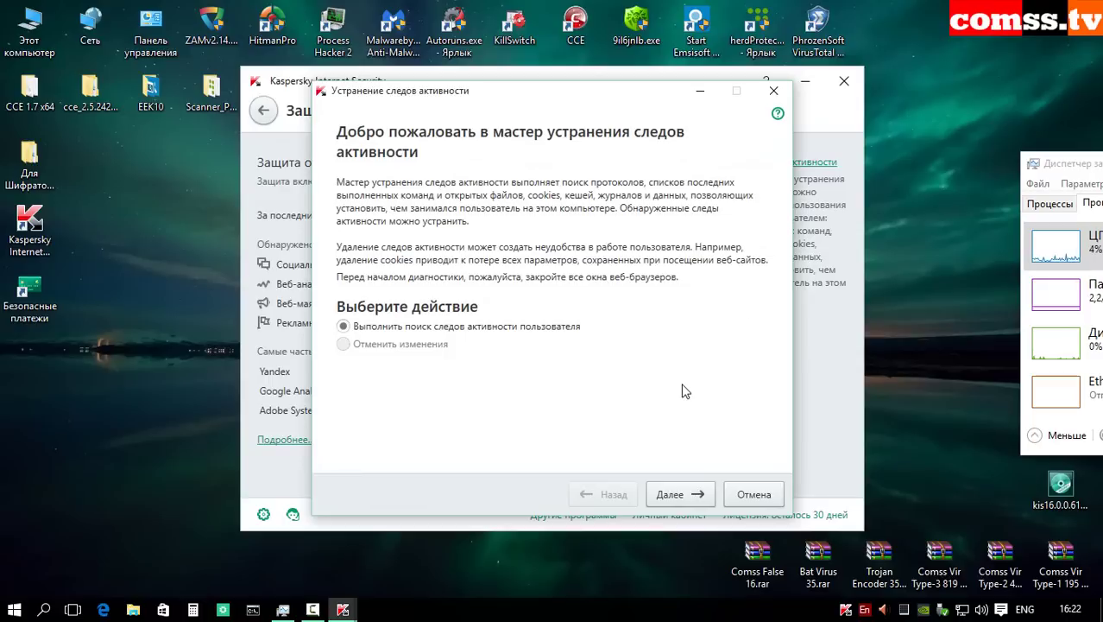
key(Return)
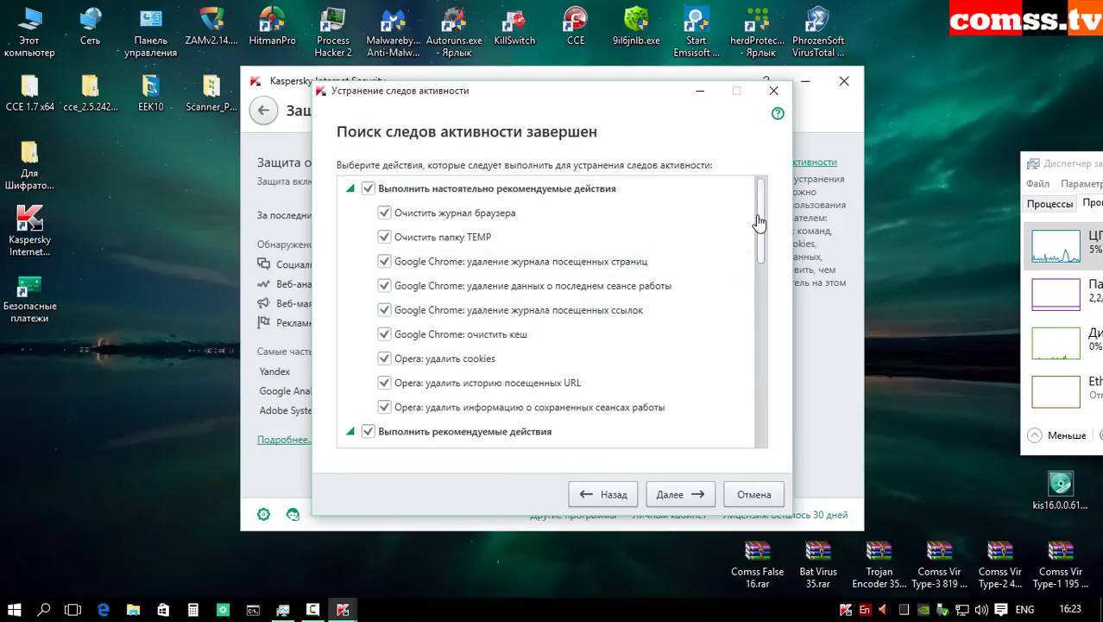
drag(758, 223, 759, 413)
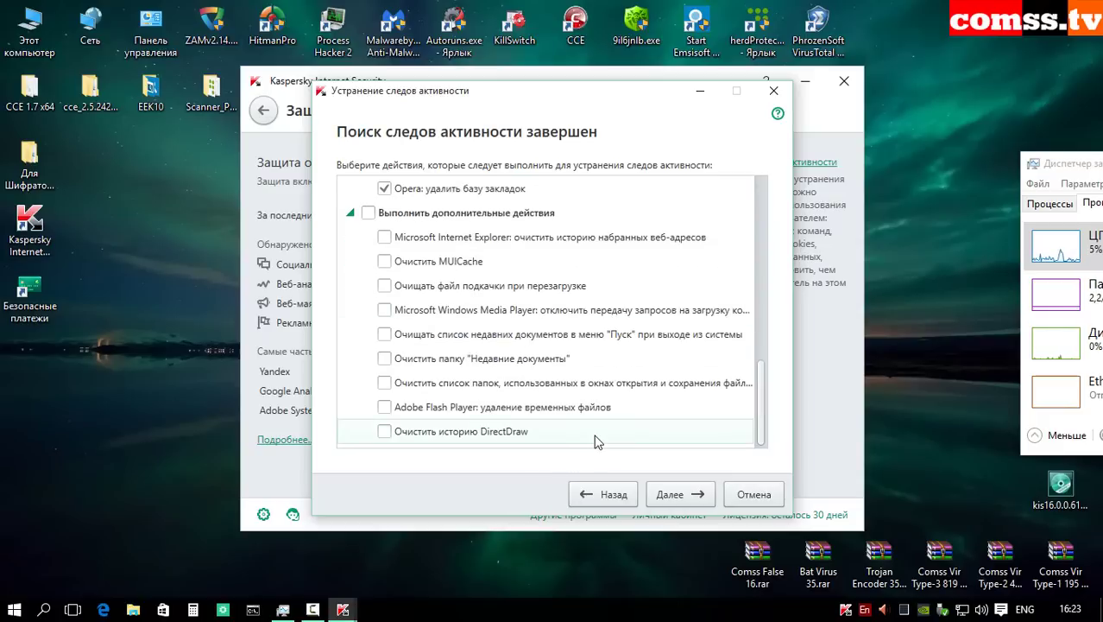
click(682, 497)
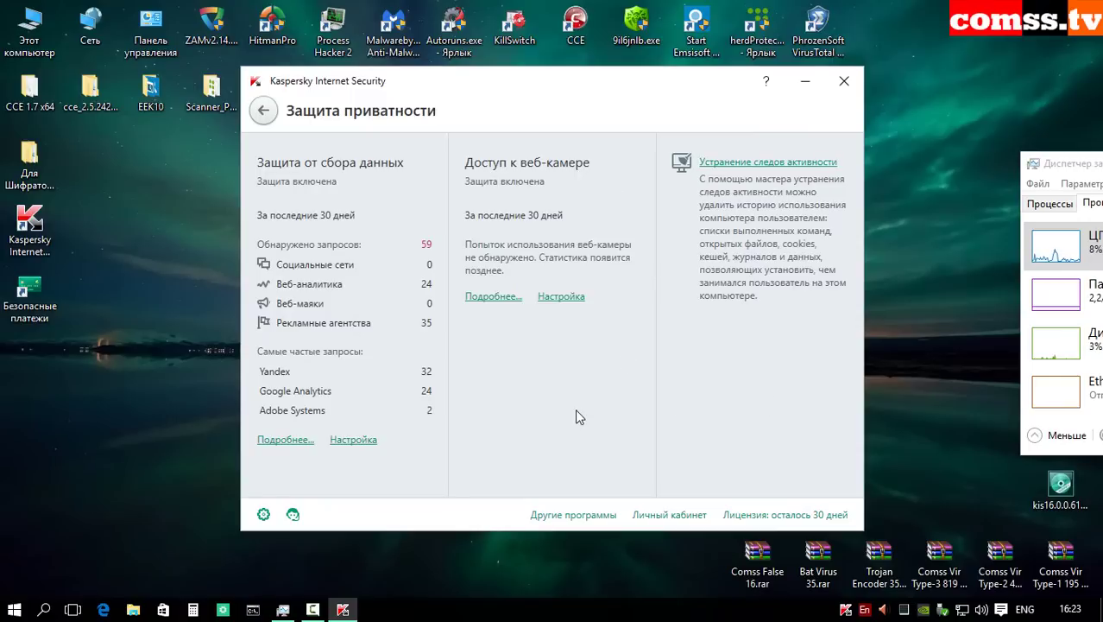
click(262, 107)
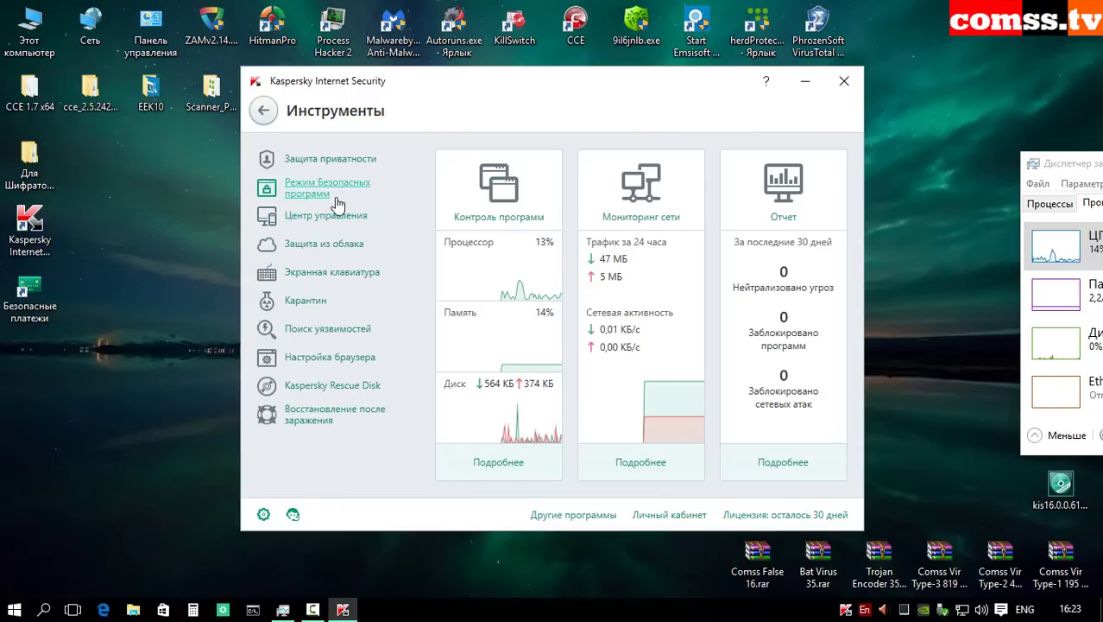
Step: Open Trusted Applications mode and read the online support article on enabling and disabling it
click(315, 195)
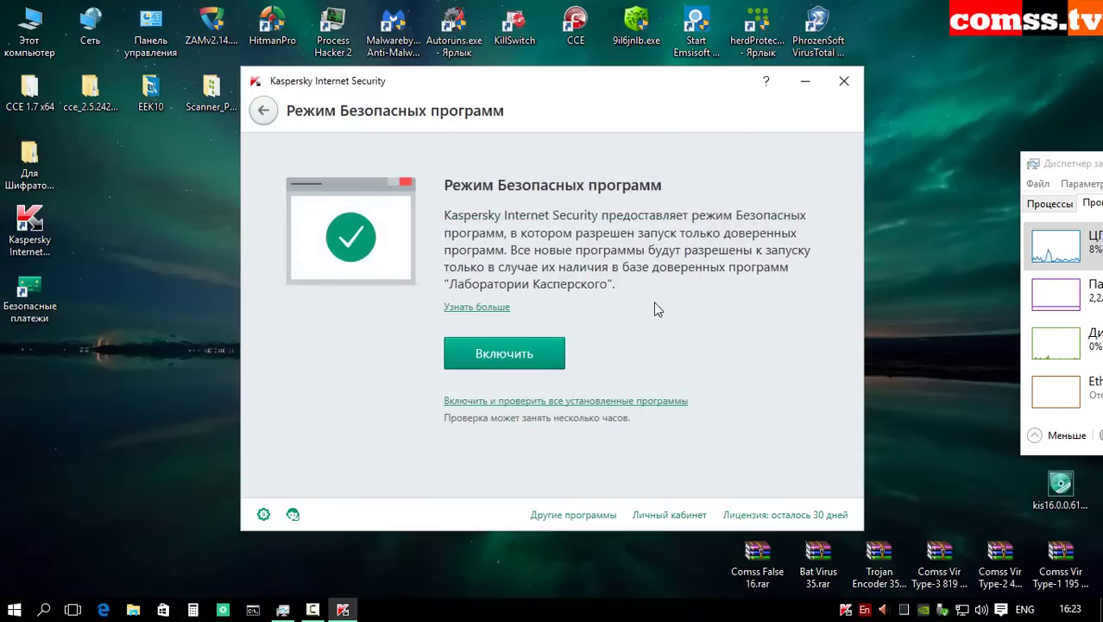
click(480, 309)
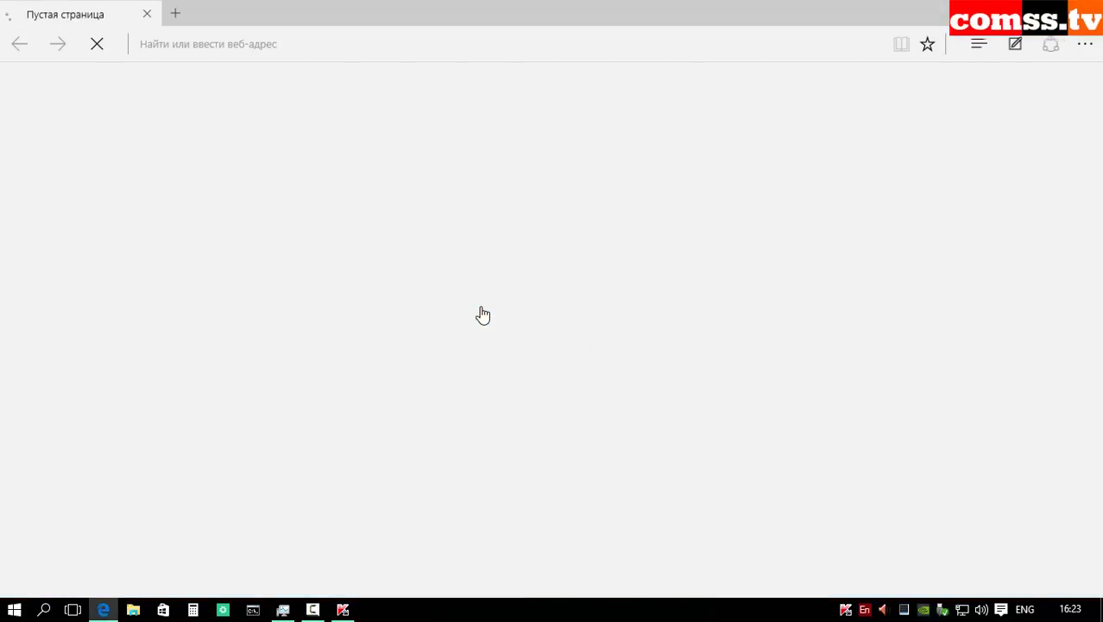
scroll(986, 346, down, 8)
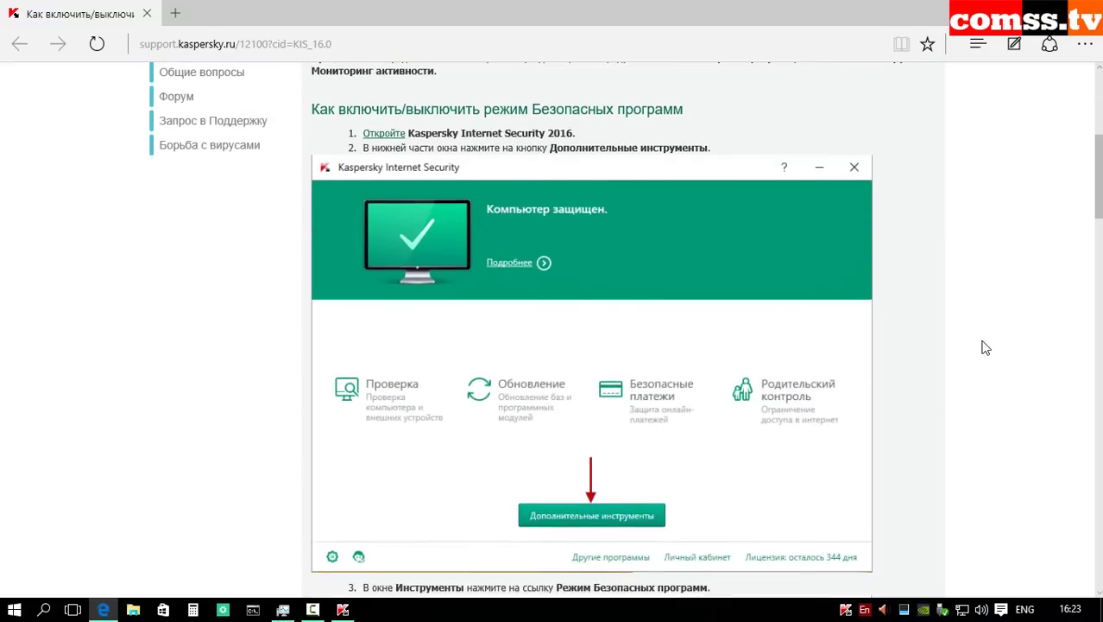
scroll(825, 379, down, 6)
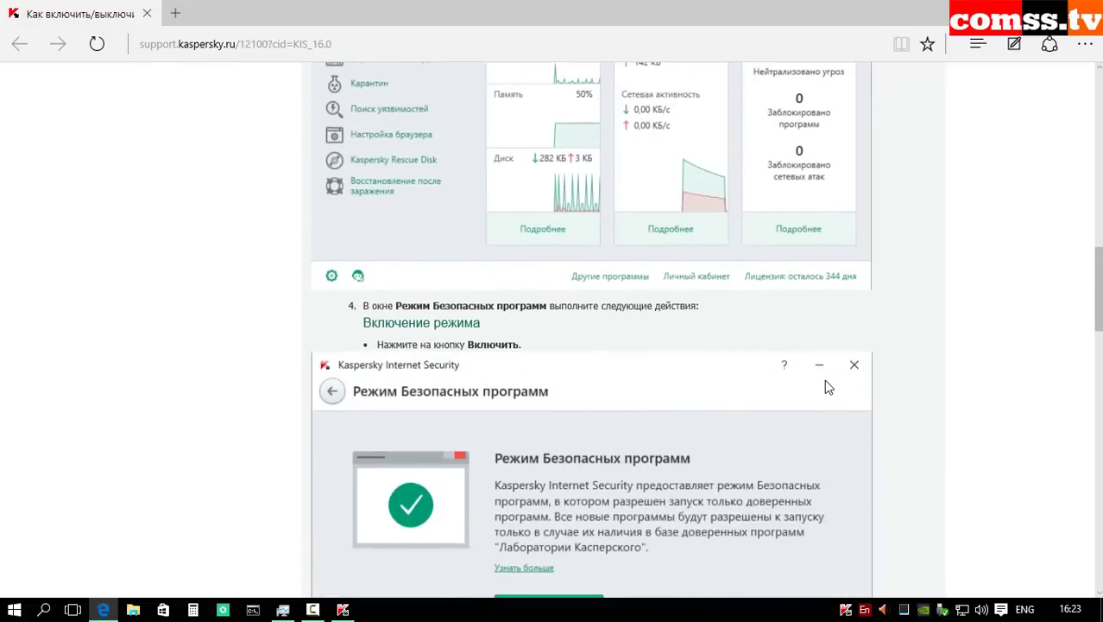
scroll(826, 387, down, 2)
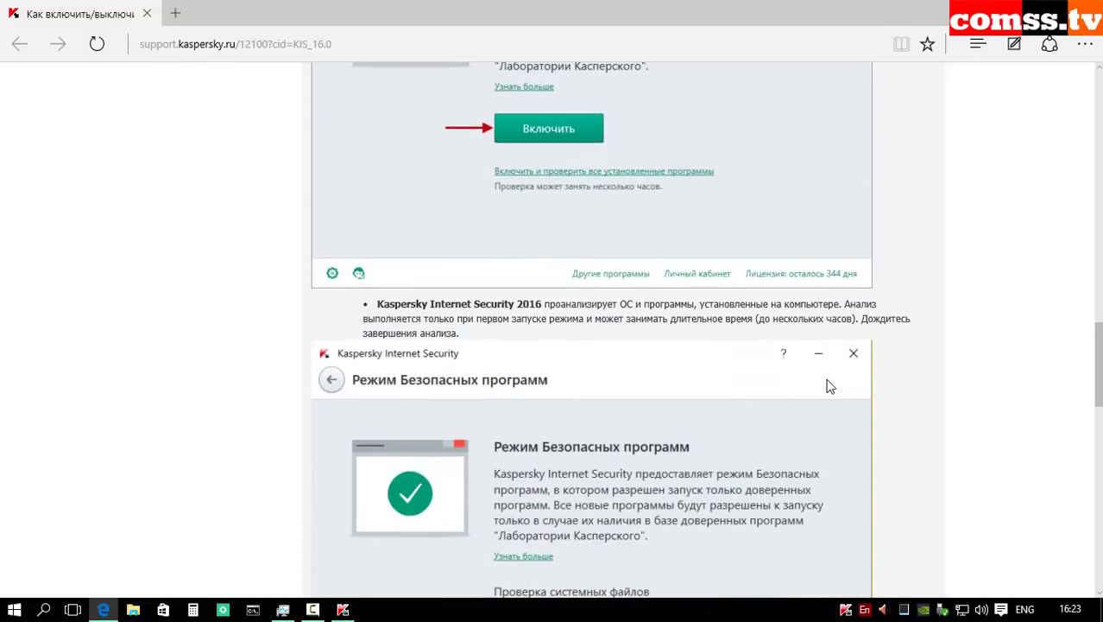
scroll(882, 392, down, 3)
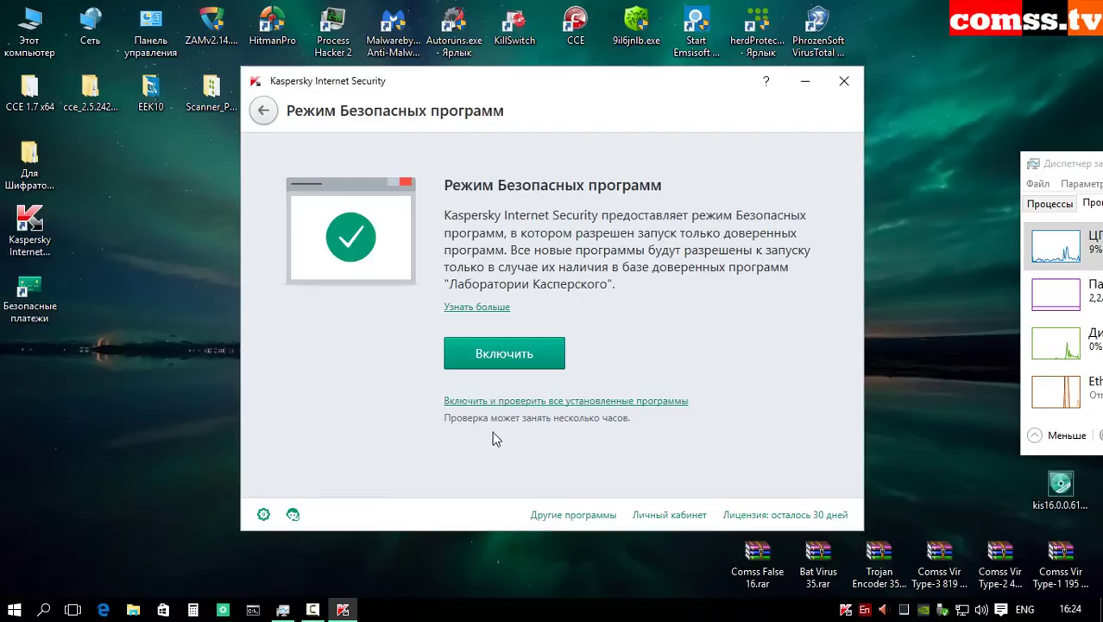
Step: Enable Trusted Applications mode and check its blocked launches
click(502, 354)
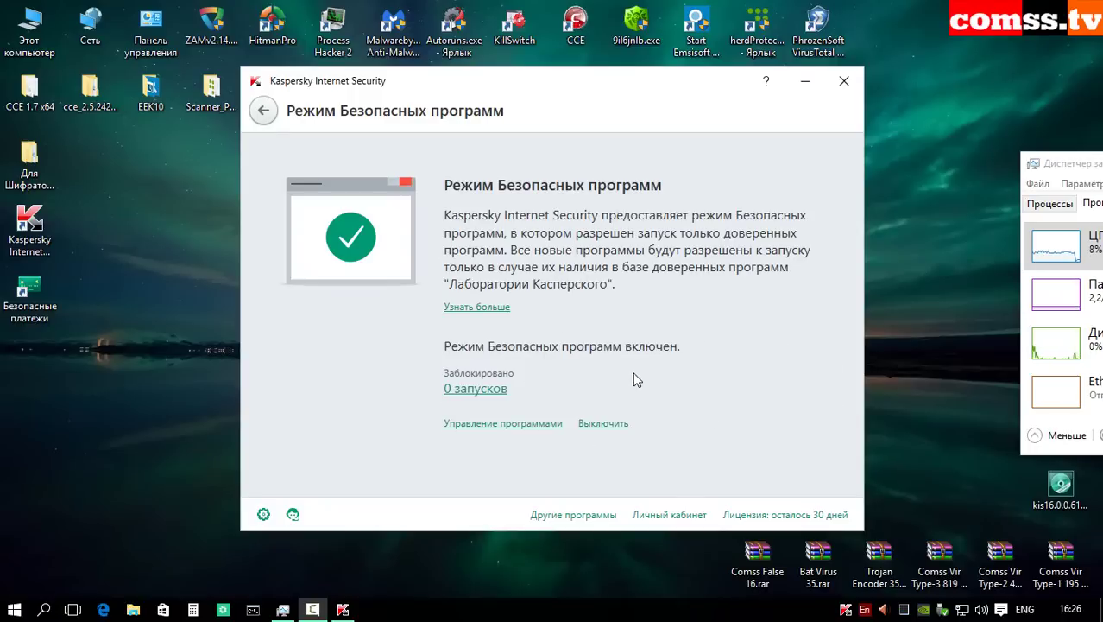
click(470, 389)
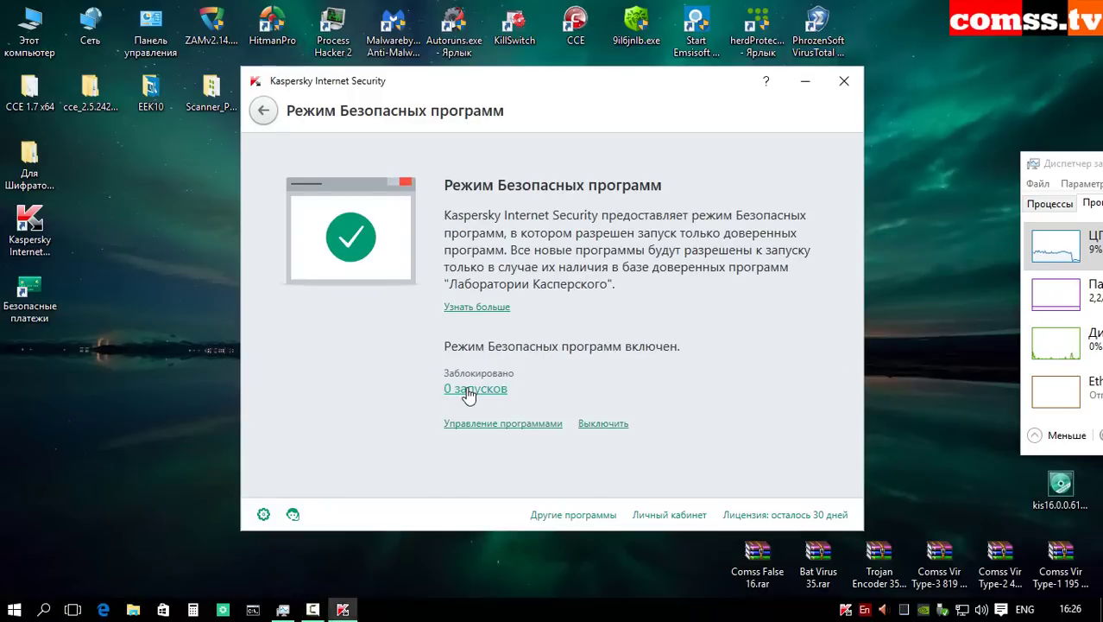
click(941, 54)
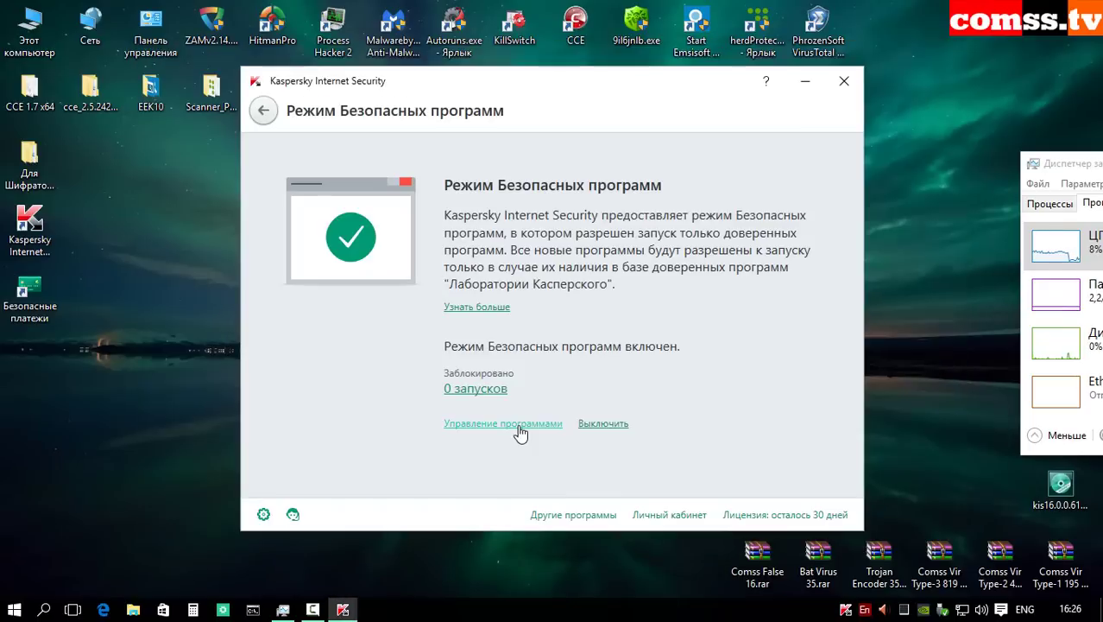
Step: Examine the trust groups in program management and turn Trusted Applications mode off
click(518, 429)
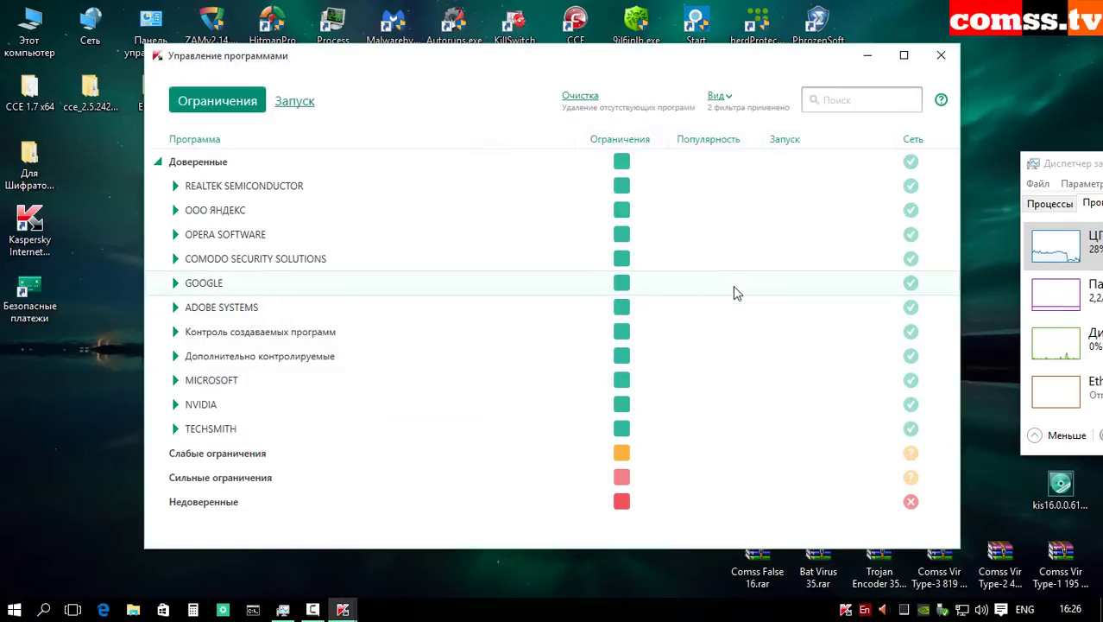
key(Escape)
click(597, 425)
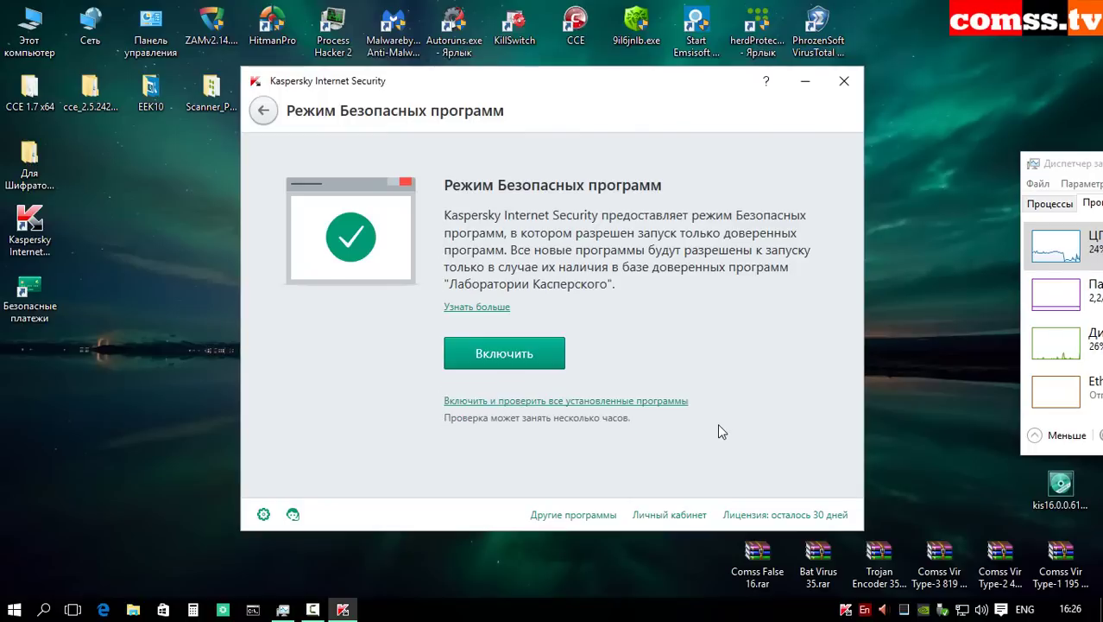
Step: Start enabling Trusted Applications mode with a check of all installed programs, and stop the analysis
click(519, 403)
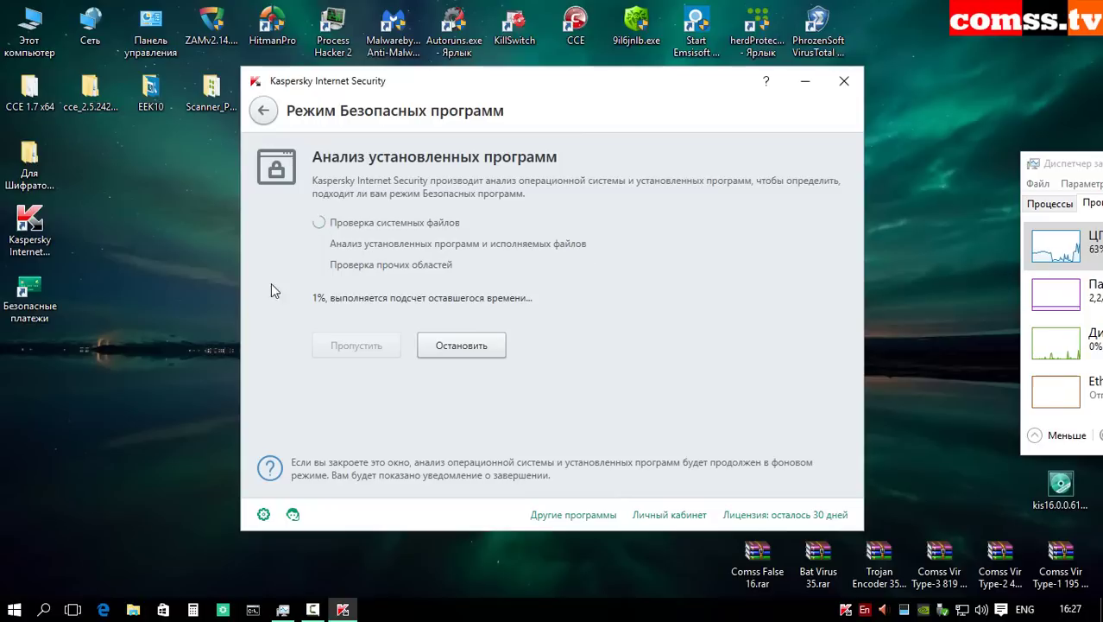
click(461, 345)
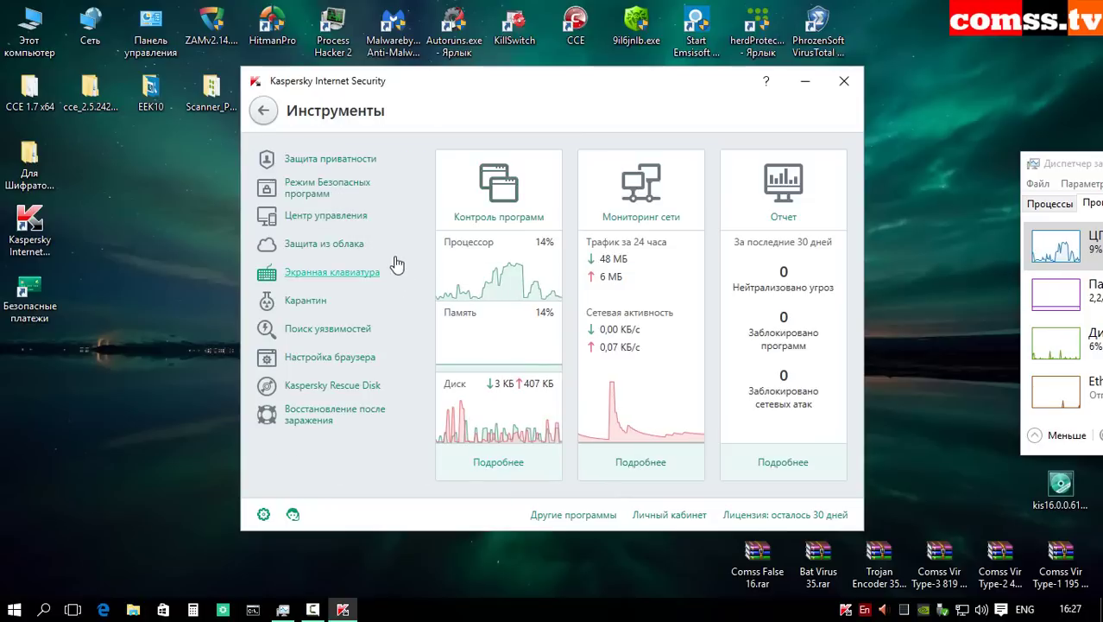
Step: Connect the computer to My Kaspersky from the management center, signing in with the account's e-mail address and password
click(335, 222)
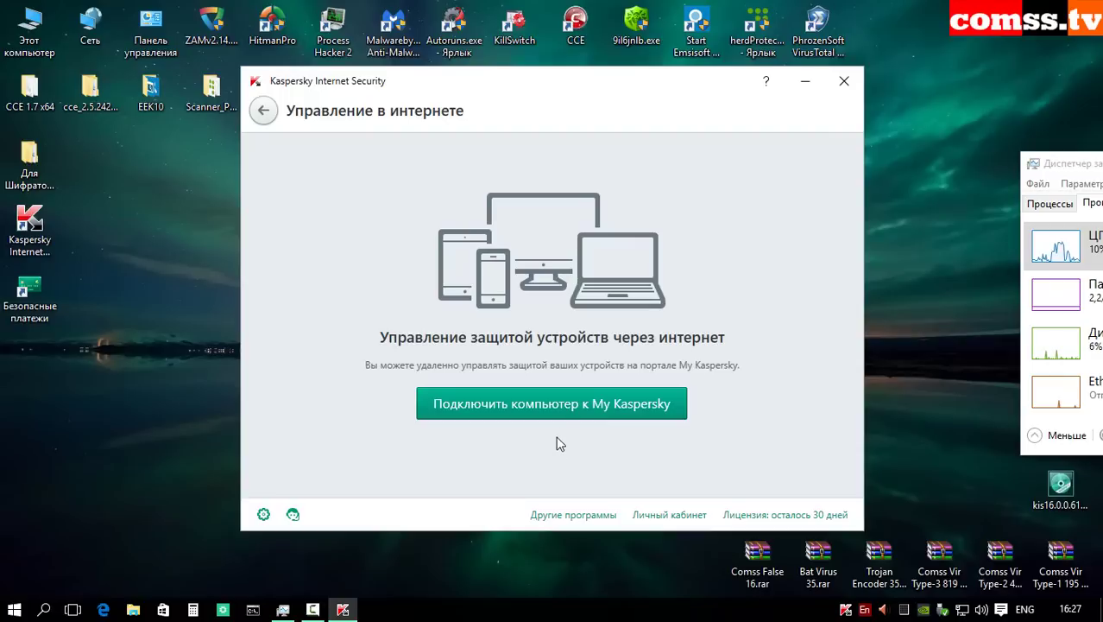
click(551, 408)
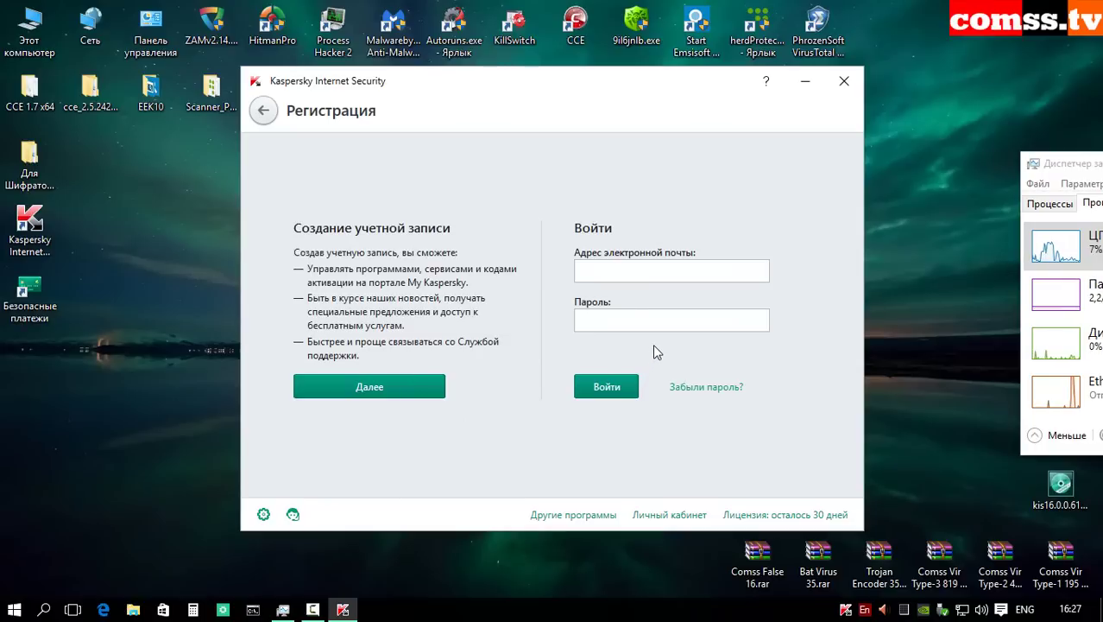
click(610, 266)
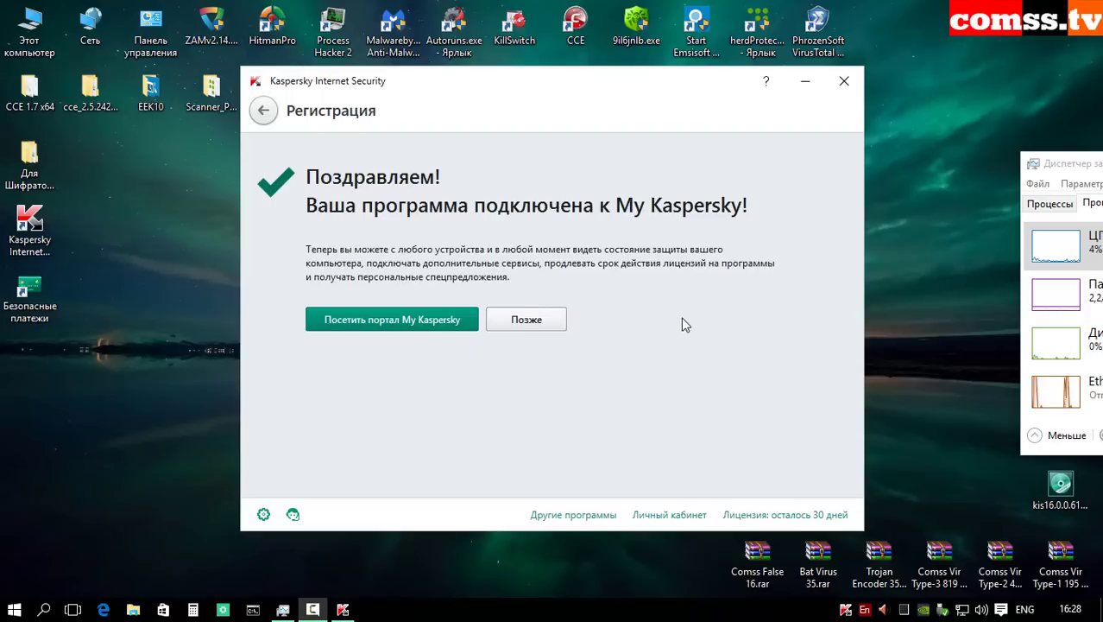
Step: Visit the My Kaspersky portal and examine the Devices page with its group tasks and installed products
click(400, 323)
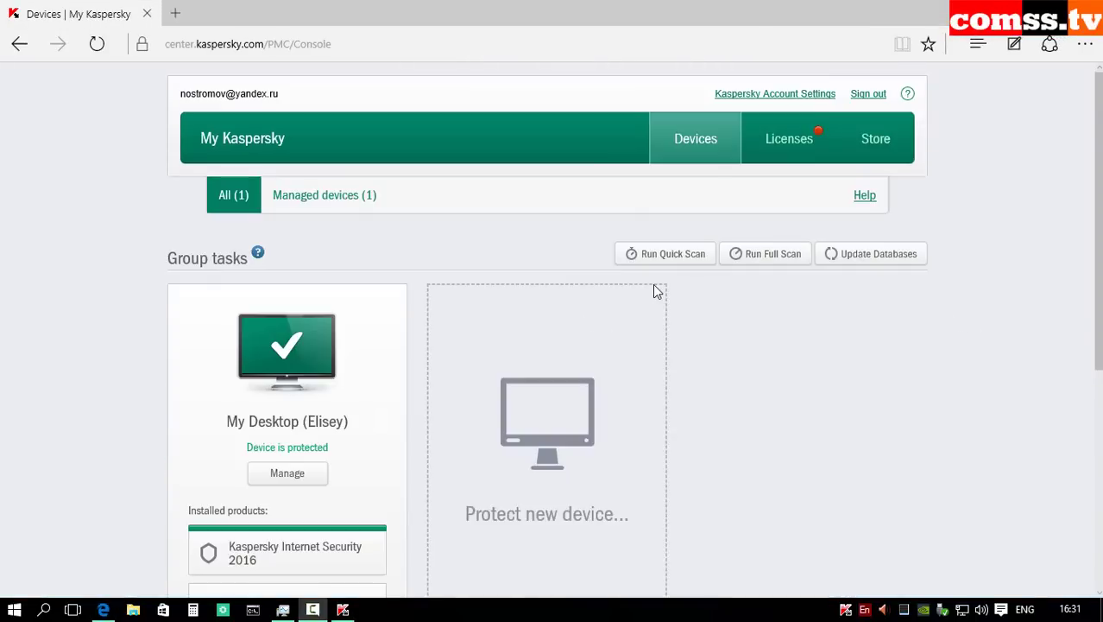
click(655, 291)
scroll(780, 356, down, 3)
scroll(344, 328, up, 3)
mouse_move(777, 142)
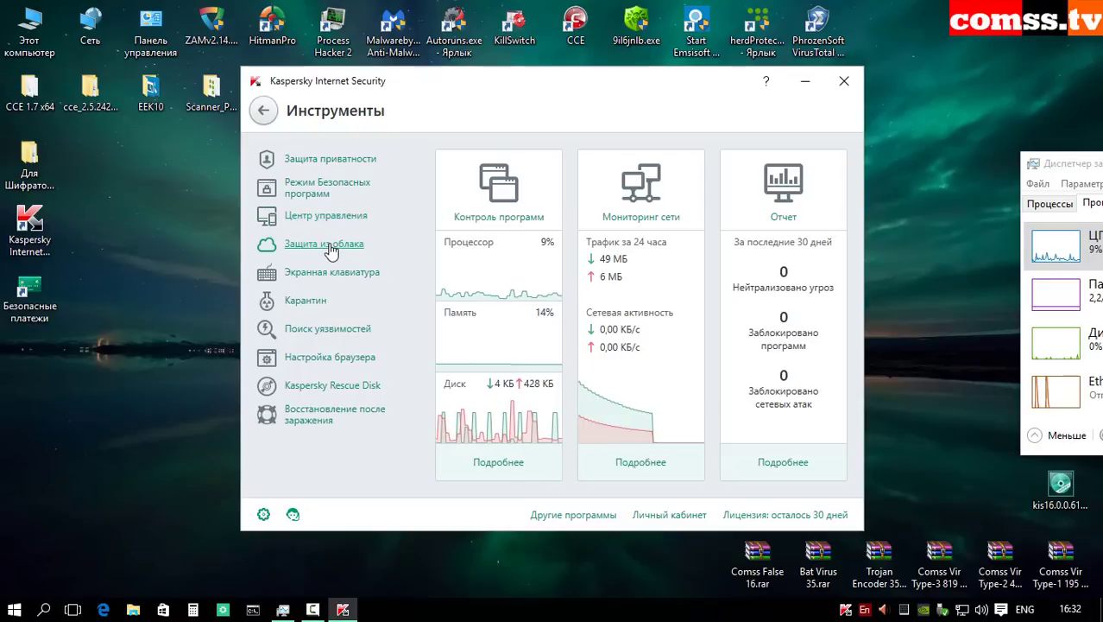
Step: Open Cloud Protection among the tools, view the Kaspersky Security Network statistics and read more about the service
click(325, 248)
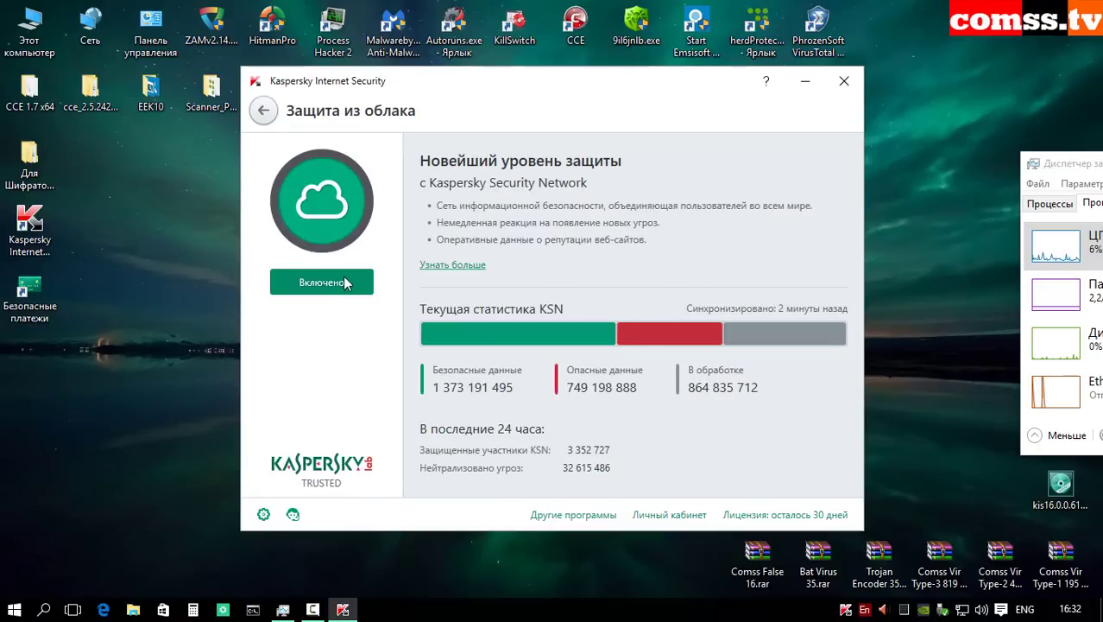
click(467, 268)
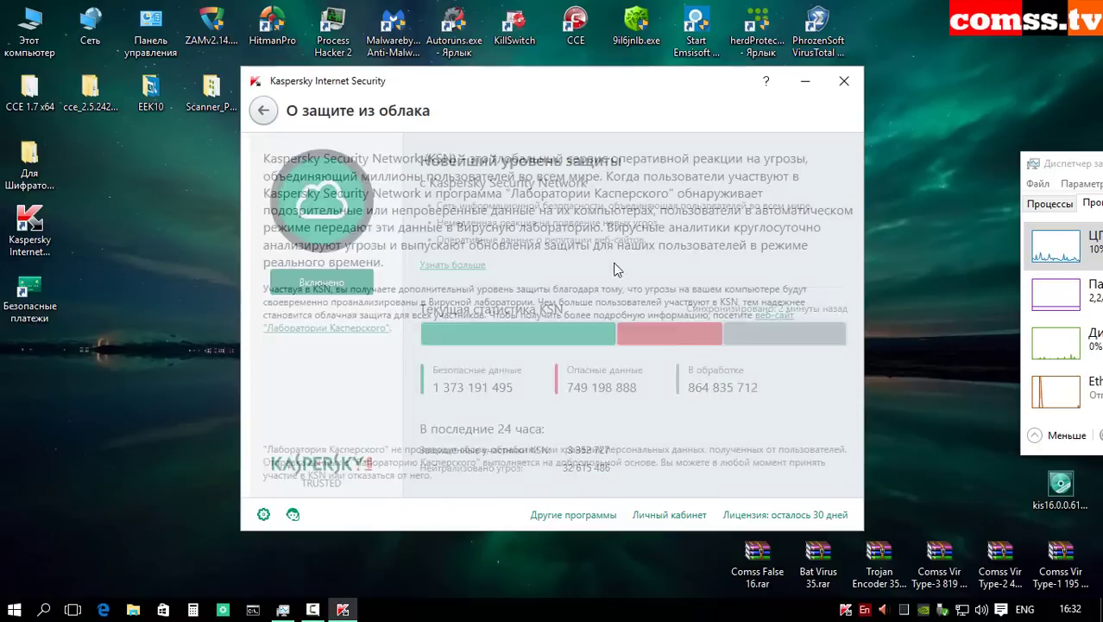
Step: Open the on-screen keyboard from the tools, view its secure data input settings and close the keyboard
key(Escape)
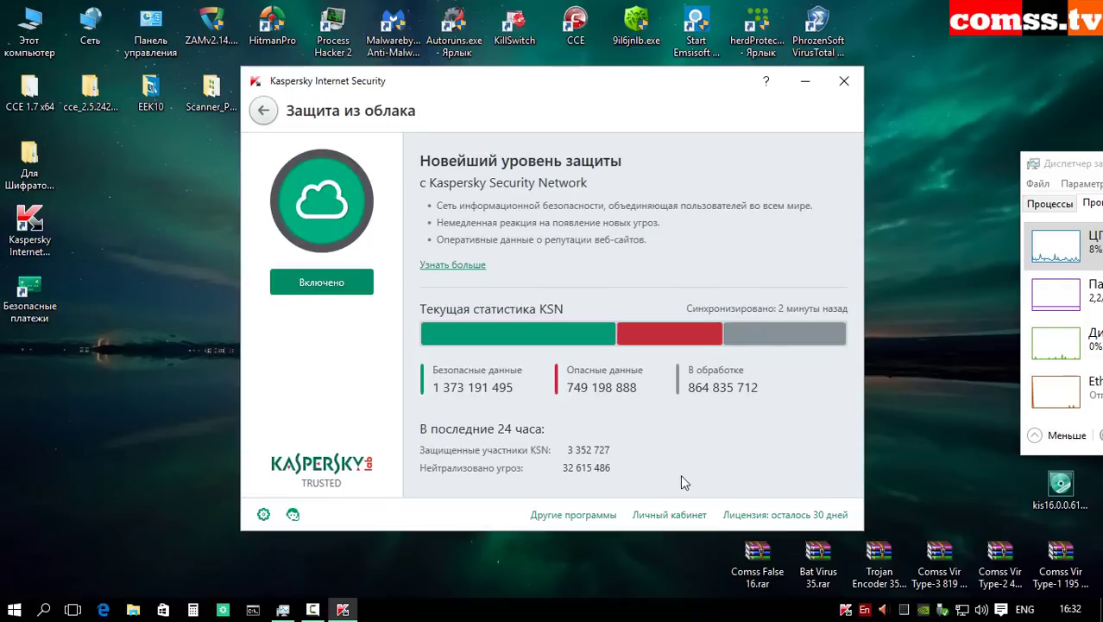
key(Escape)
click(333, 270)
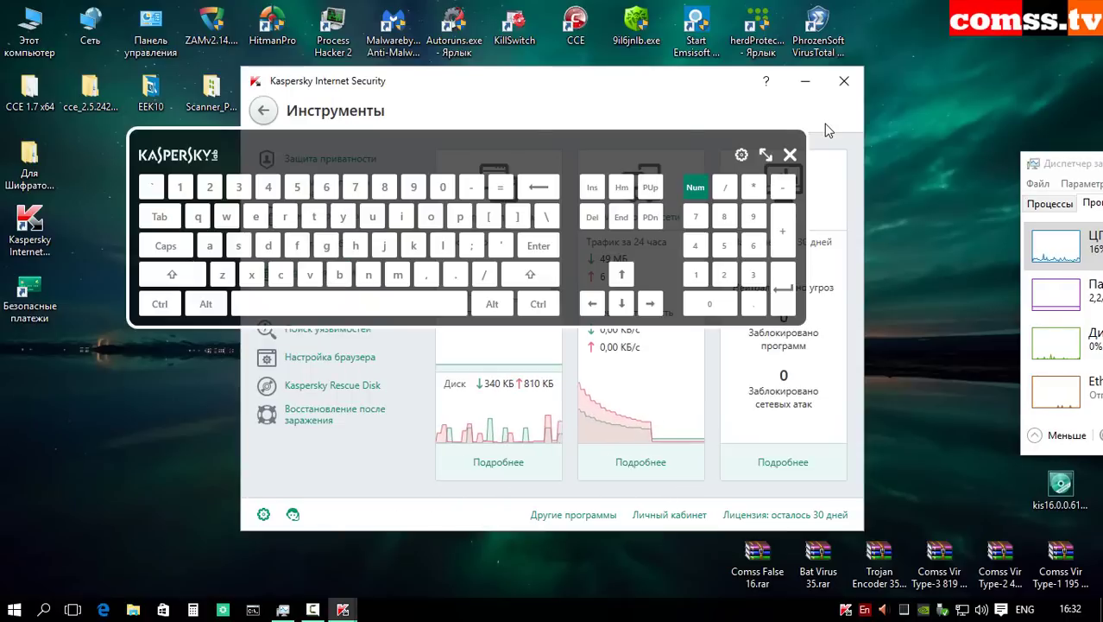
click(741, 156)
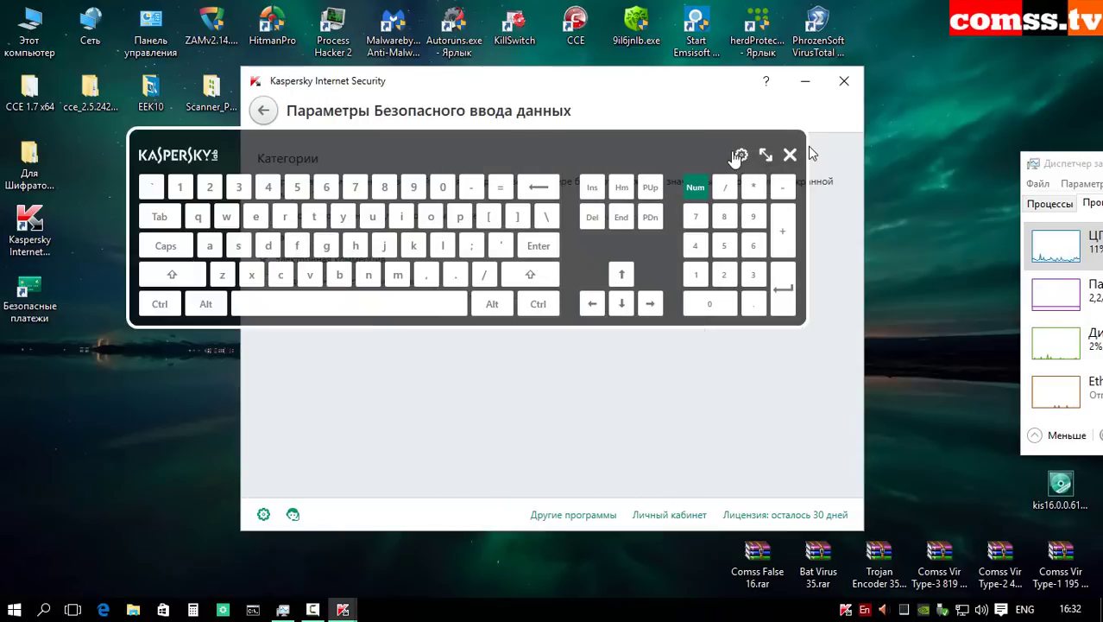
click(790, 154)
key(Escape)
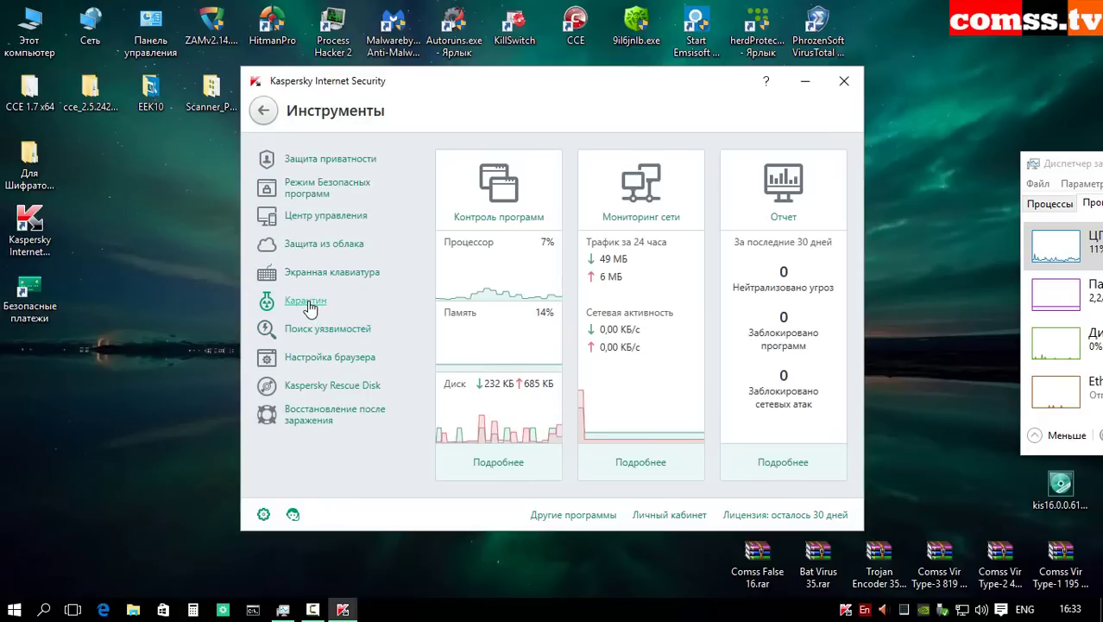
Step: View the quarantine among the tools and run the vulnerability search, opening the list of operating system vulnerabilities
click(311, 298)
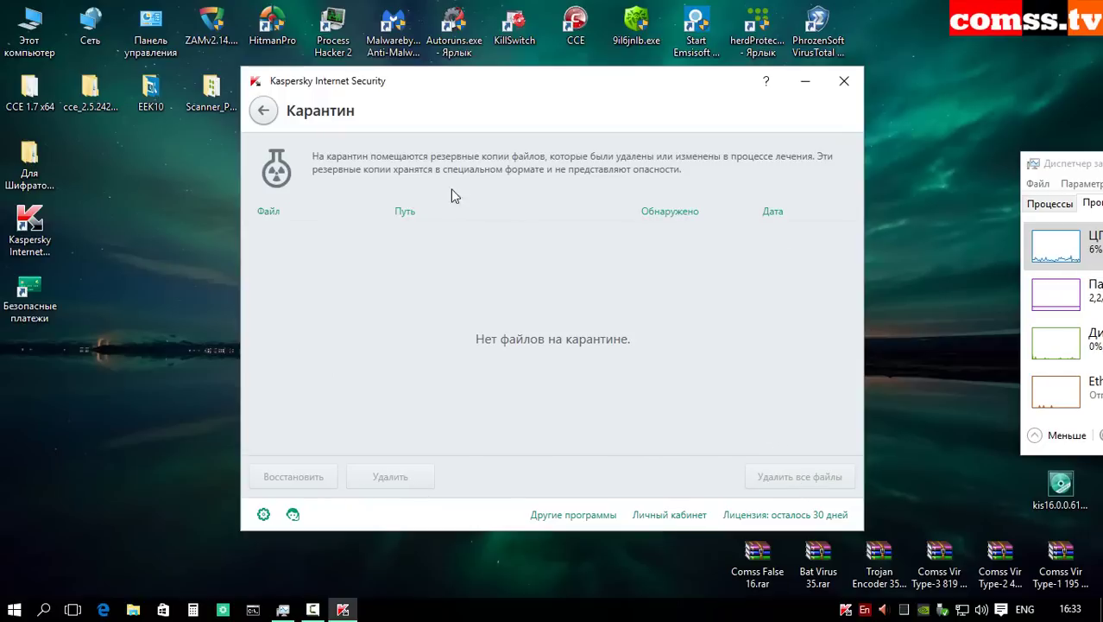
click(264, 109)
click(315, 333)
click(321, 191)
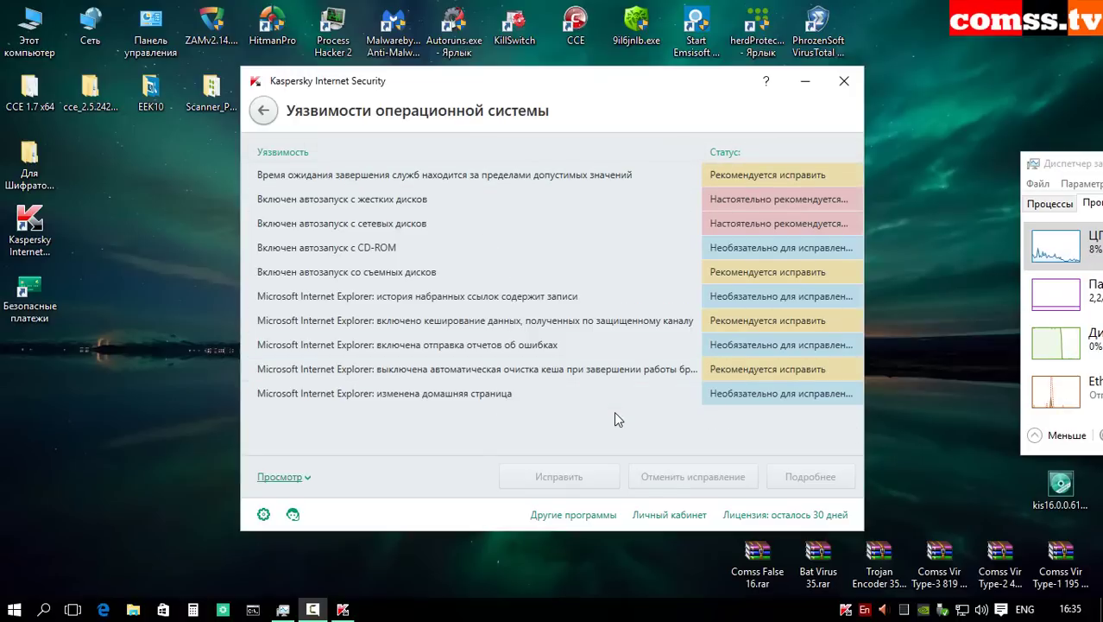
Step: Run the Microsoft Internet Explorer diagnostics in the browser configuration wizard, review the suggested actions and cancel the wizard
click(264, 110)
click(336, 359)
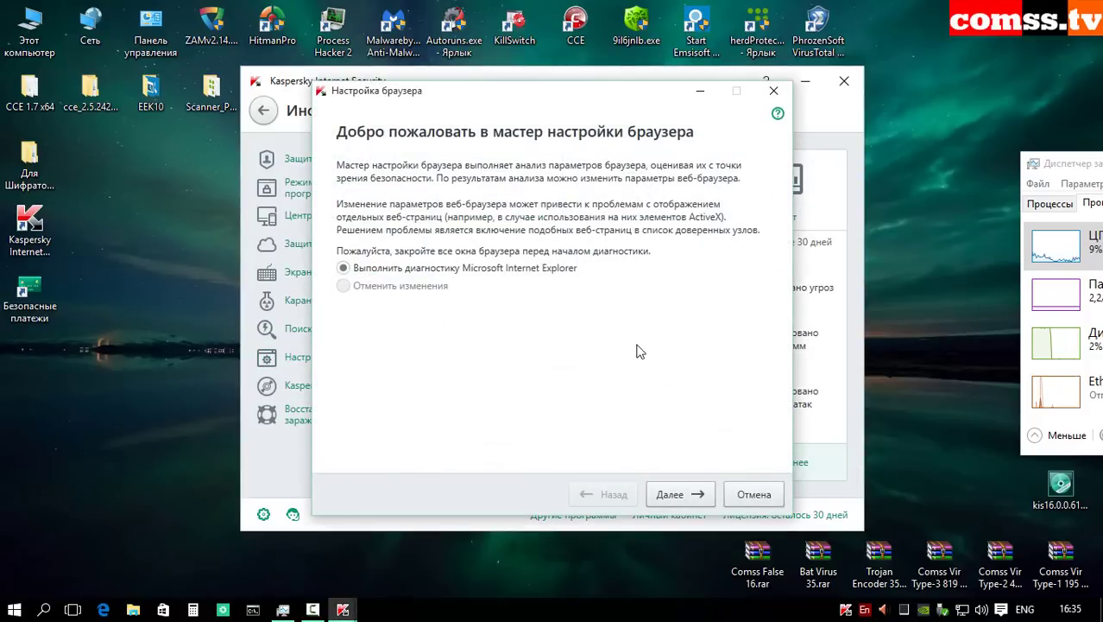
click(691, 494)
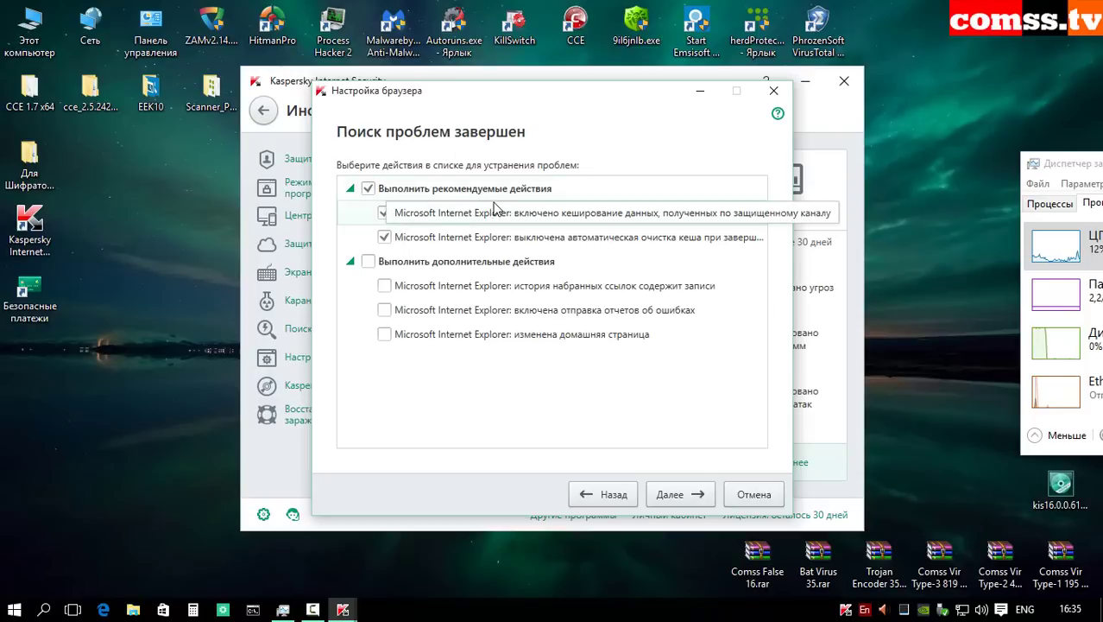
key(Escape)
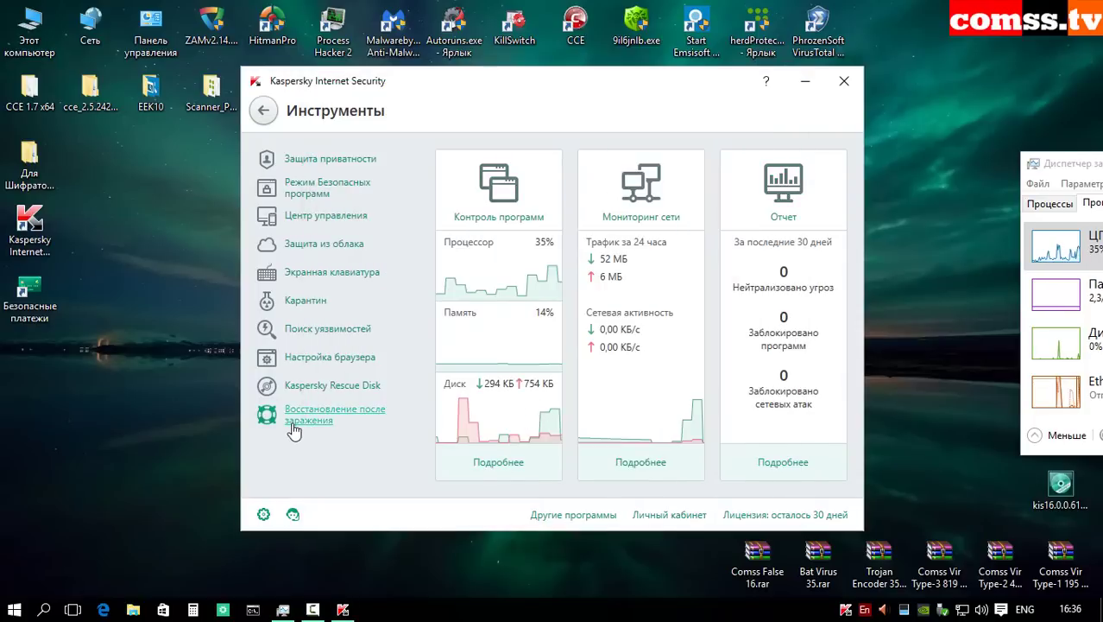
Step: Follow the Kaspersky Rescue Disk link among the tools and look over the web page it opens
click(332, 387)
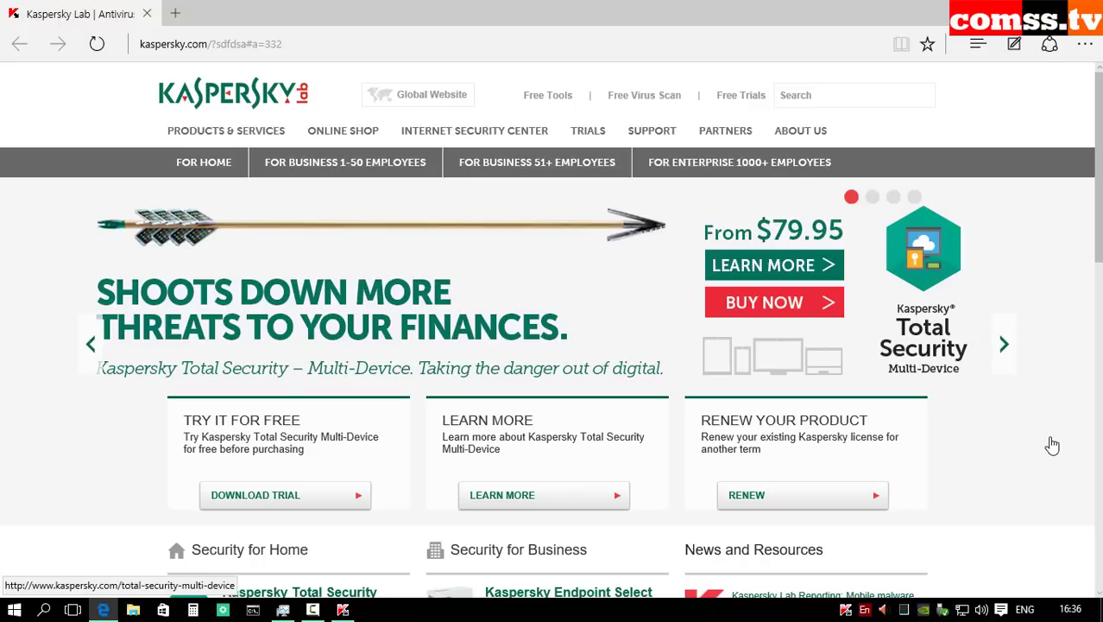
scroll(1057, 431, down, 2)
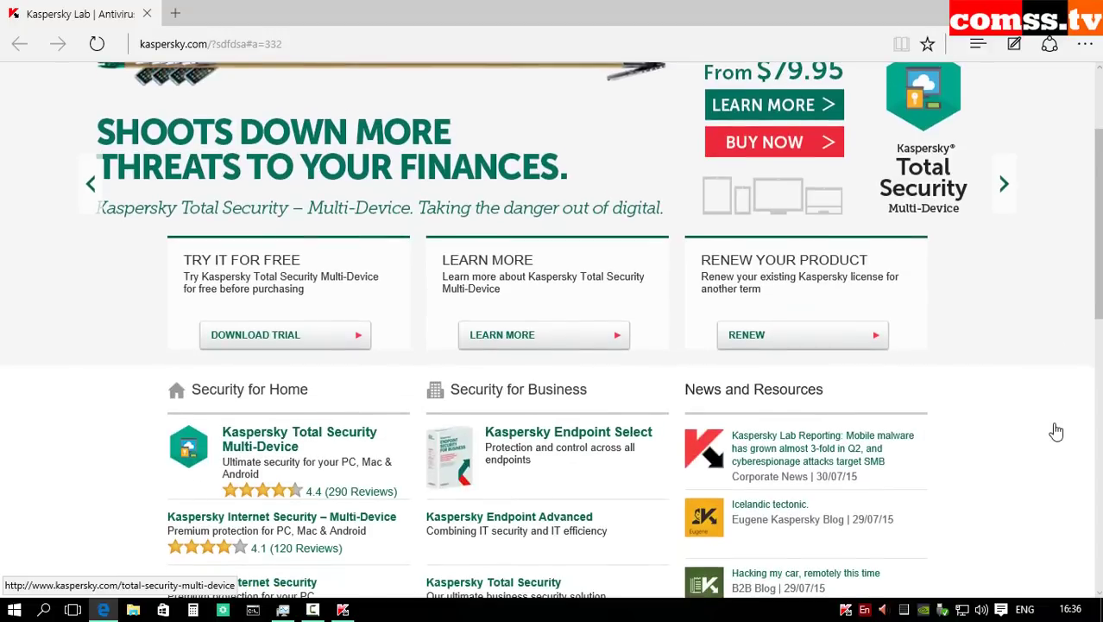
scroll(1057, 432, down, 4)
scroll(1061, 432, up, 3)
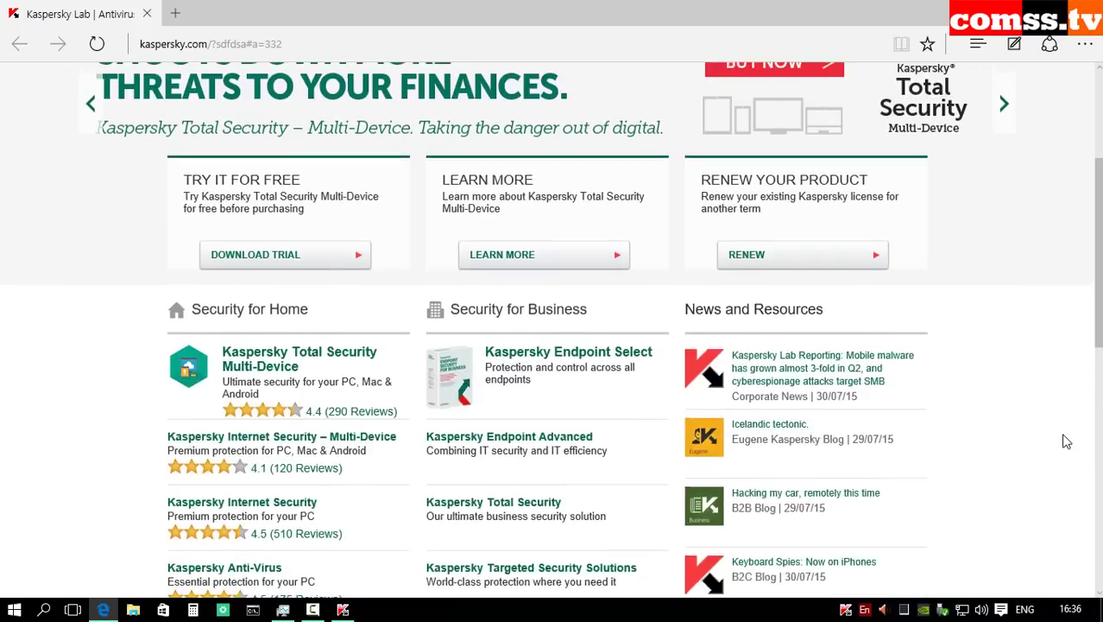
scroll(1063, 436, up, 3)
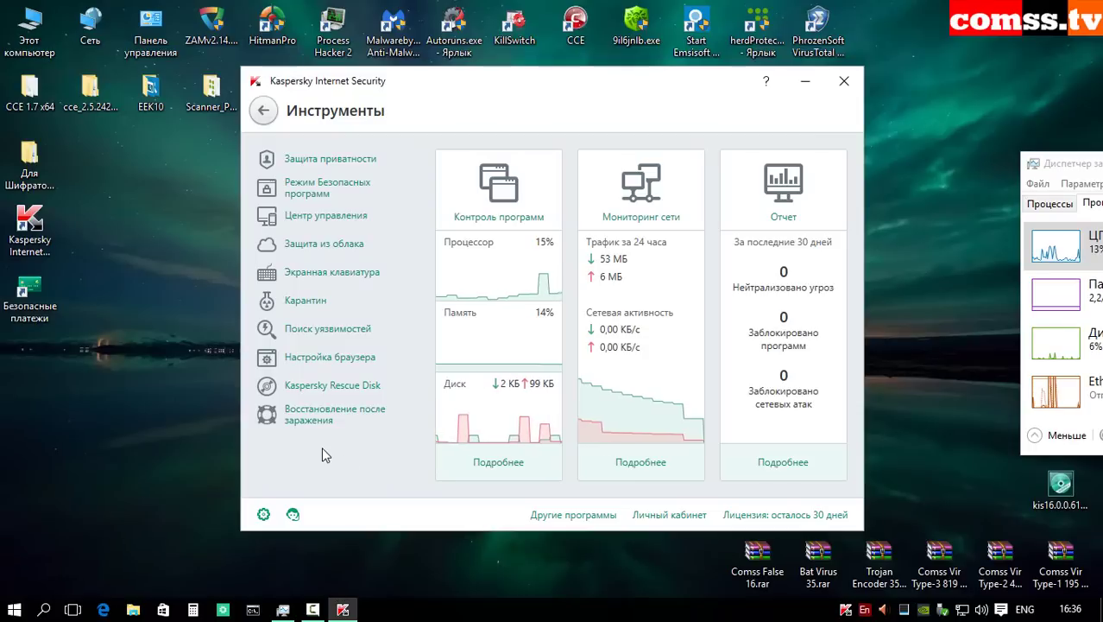
Step: Run the post-infection recovery wizard to search for damage related to malware activity
click(296, 421)
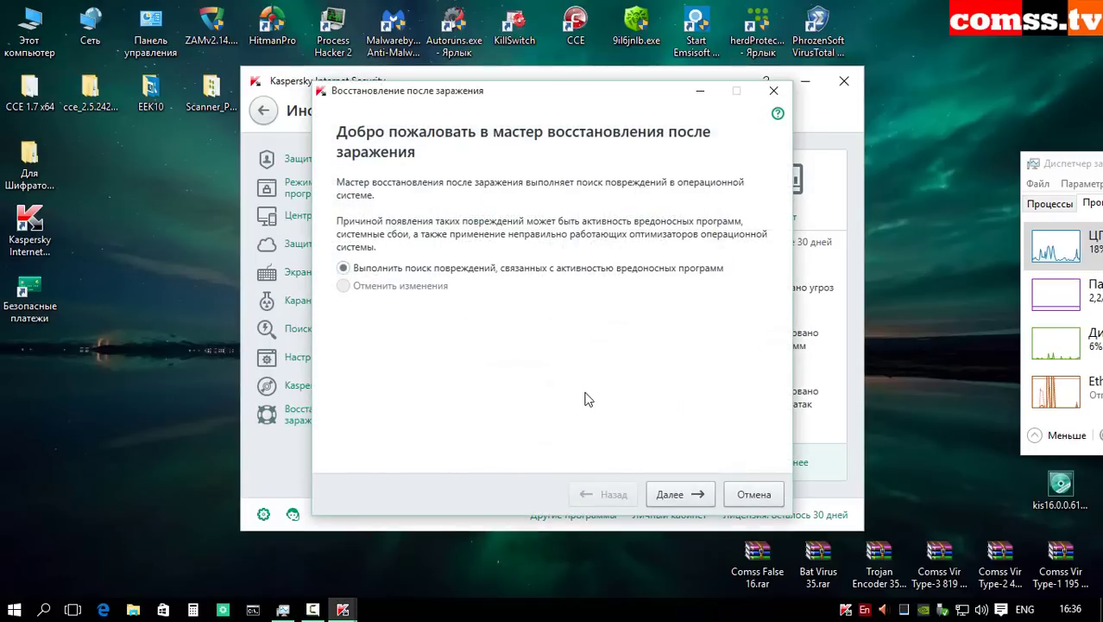
click(680, 495)
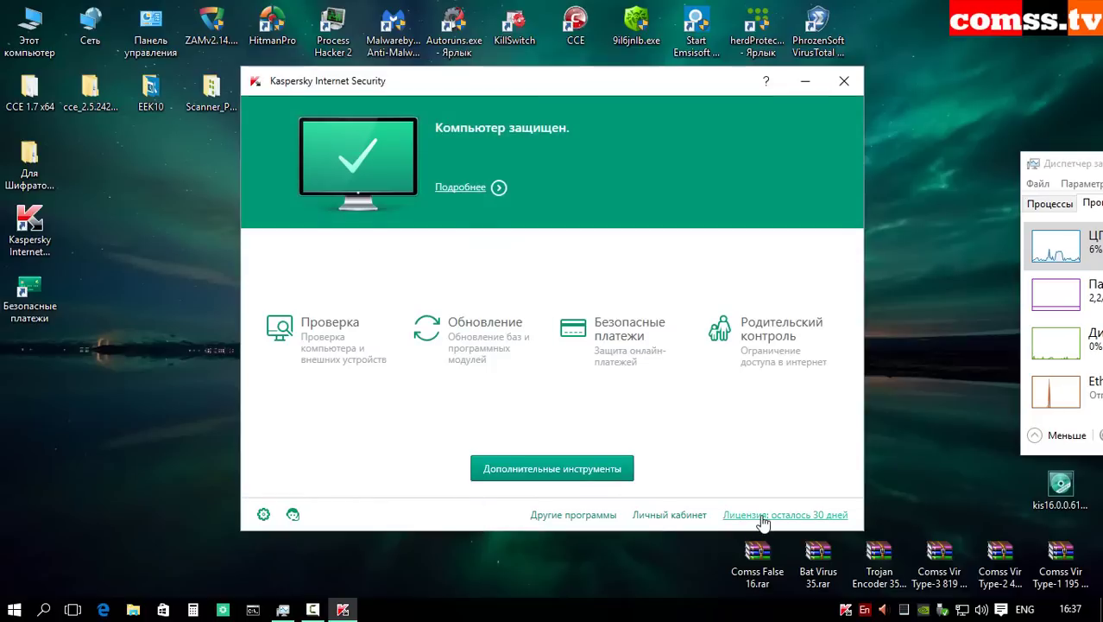
Step: View the licence details and the My Kaspersky account link, and browse the online shop page for other programs
click(762, 515)
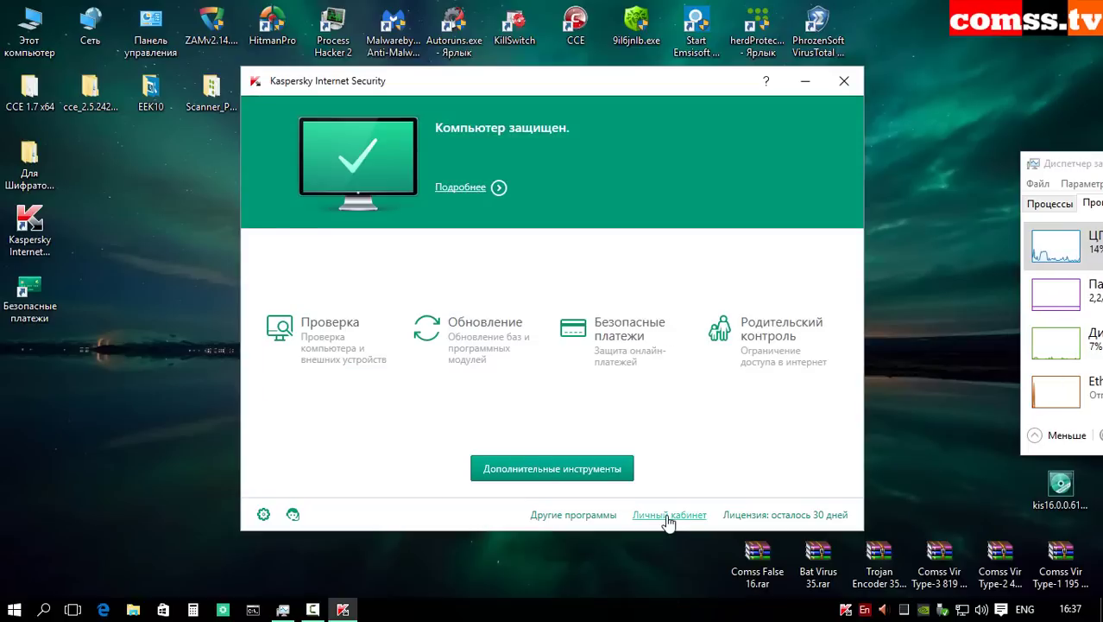
click(669, 515)
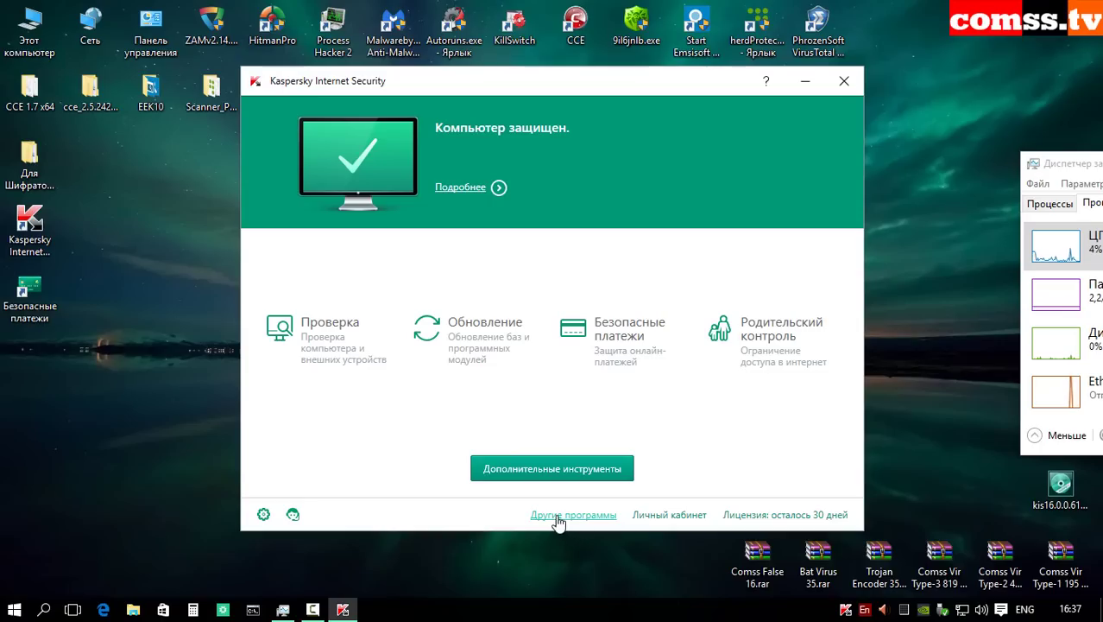
click(557, 522)
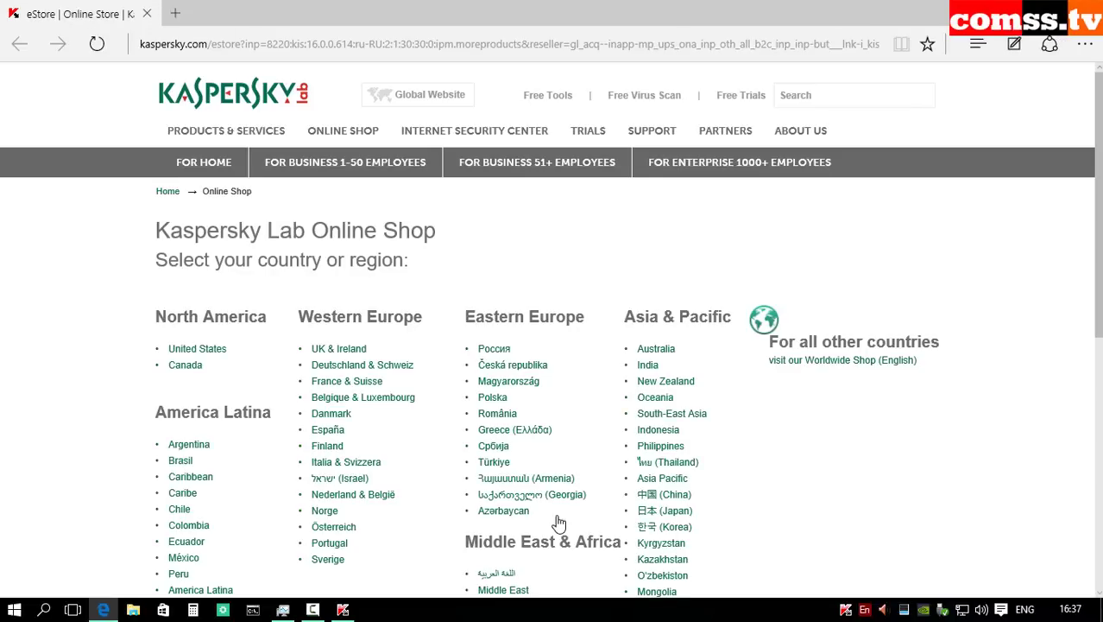
scroll(811, 444, down, 2)
scroll(809, 443, up, 2)
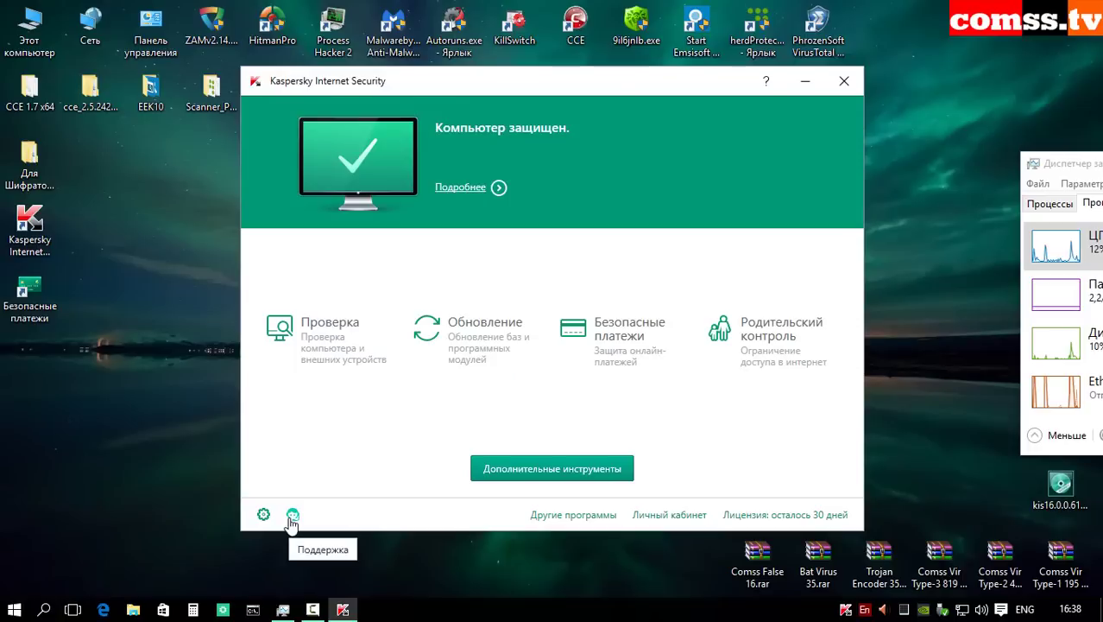
Step: Open the Kaspersky Lab support window, view its problem monitoring options and close it
click(293, 516)
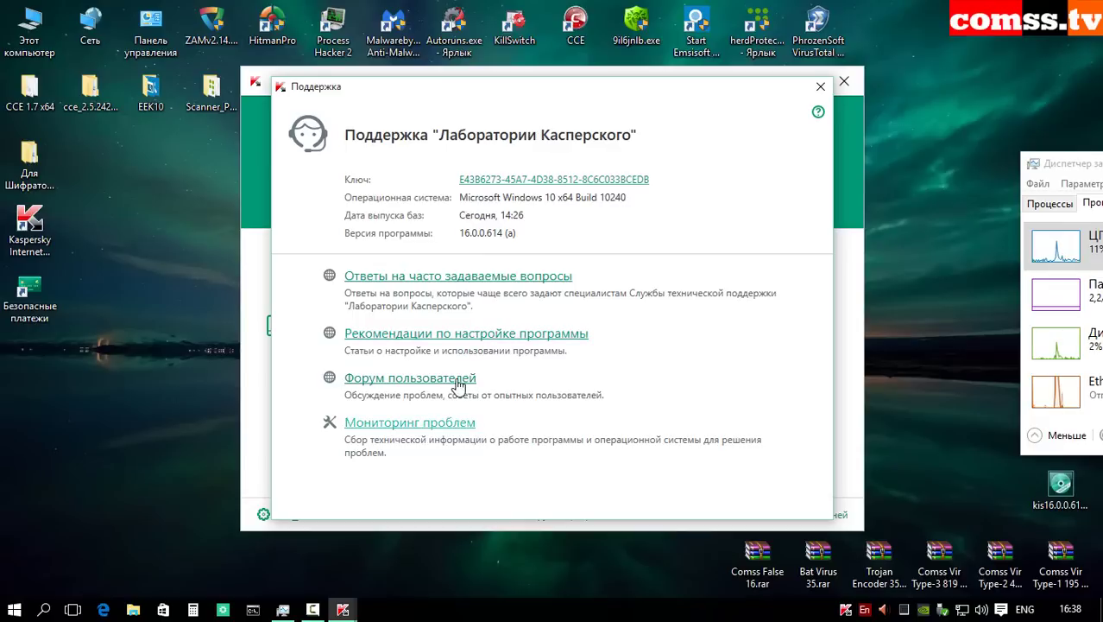
click(431, 423)
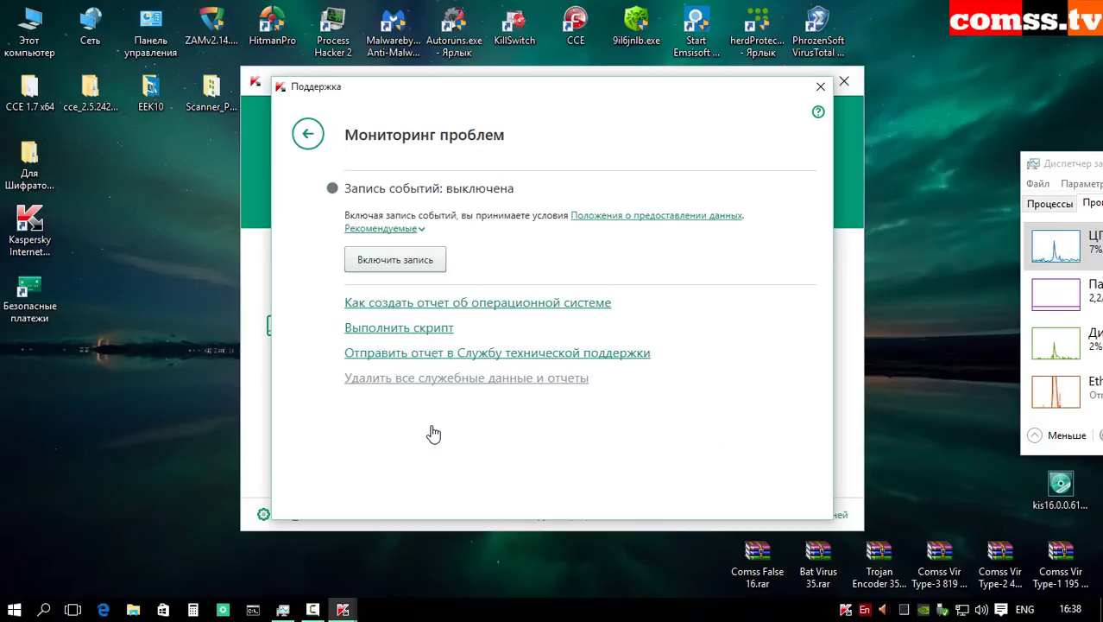
key(Escape)
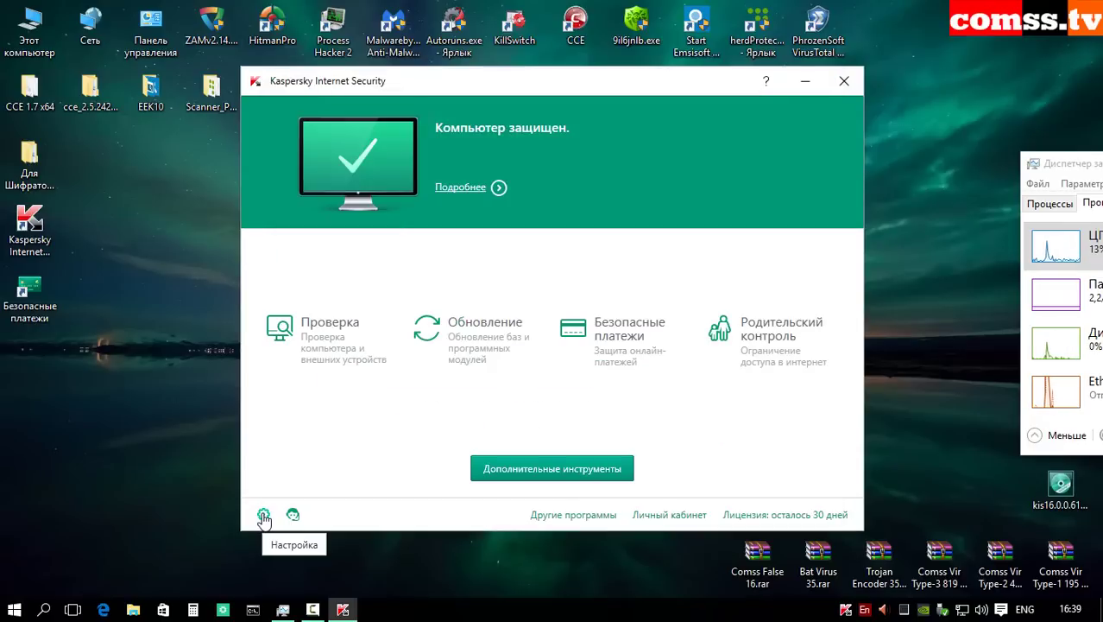
Step: Turn off automatic performing of recommended actions in the general settings and view File Anti-Virus's available actions on threat detection
click(264, 516)
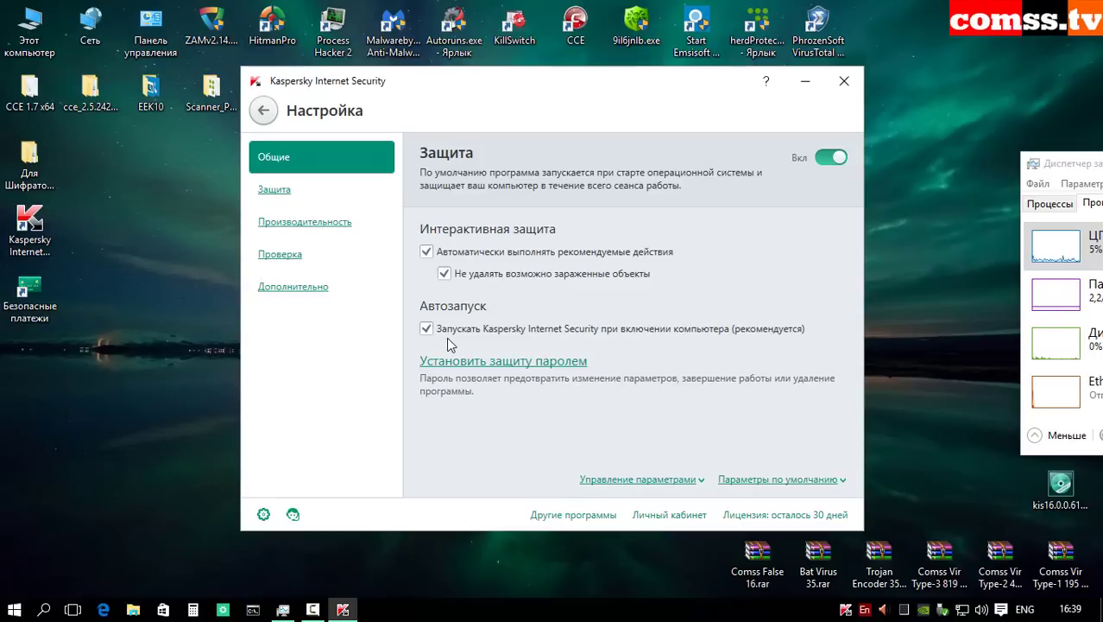
click(427, 253)
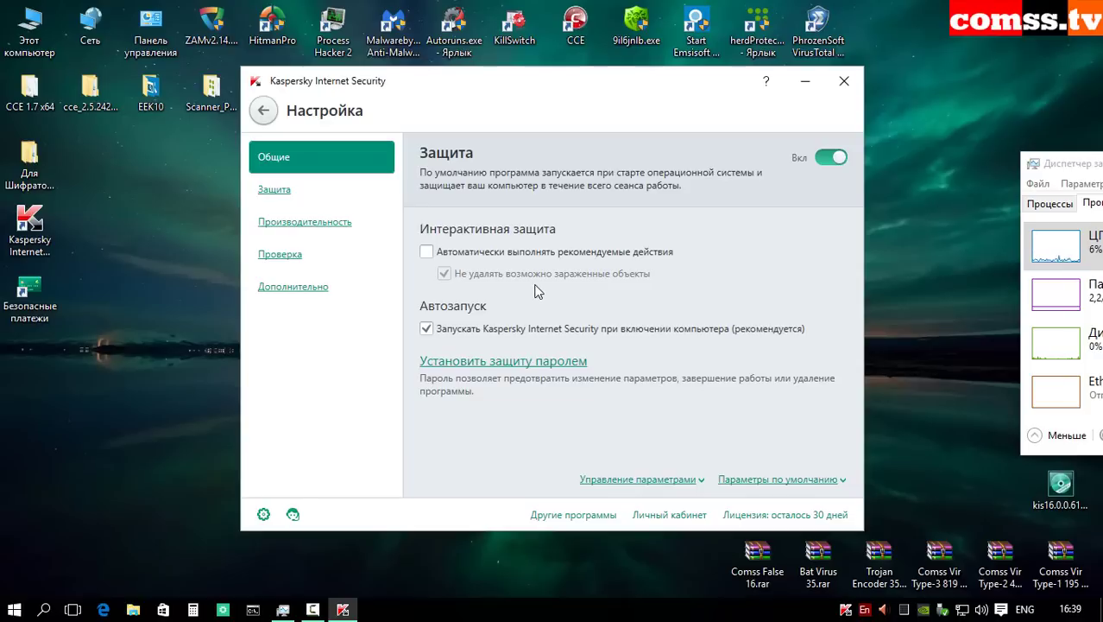
click(281, 190)
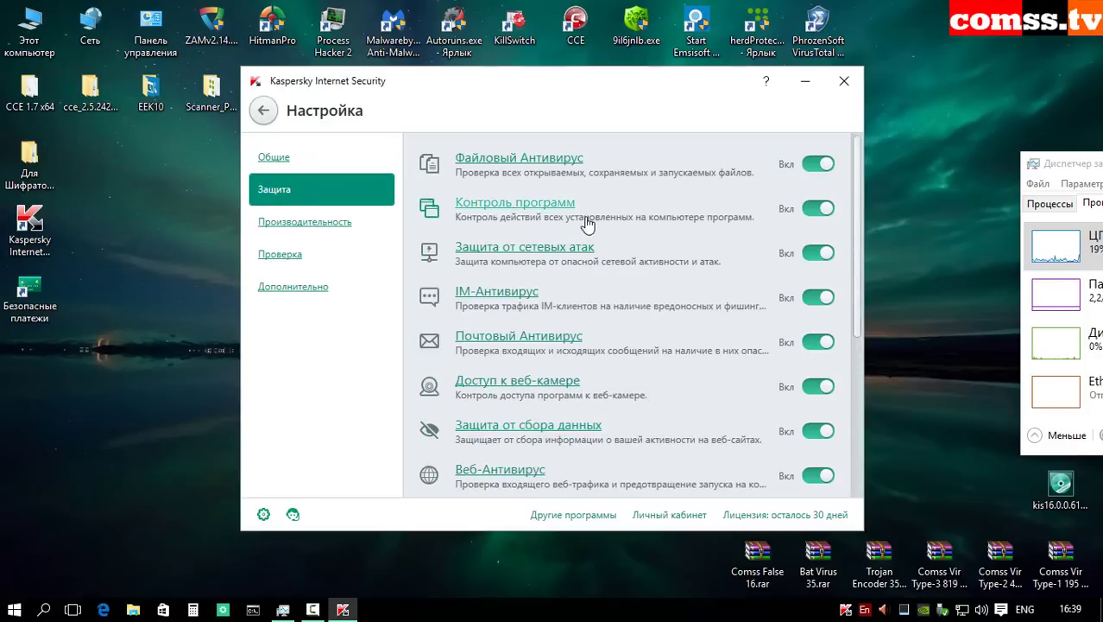
click(504, 161)
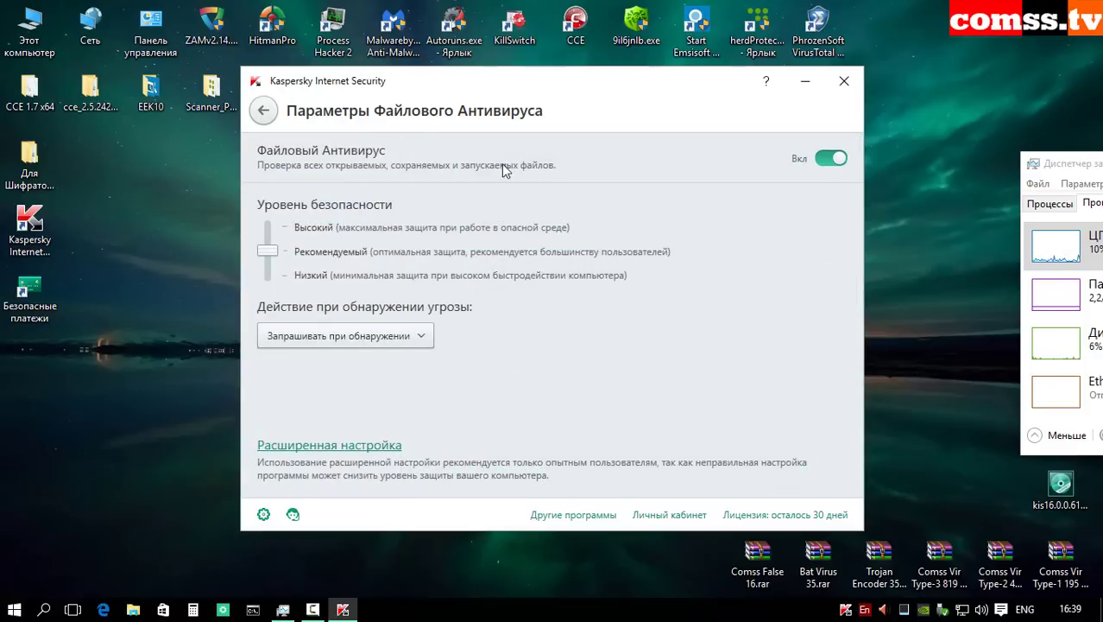
click(419, 340)
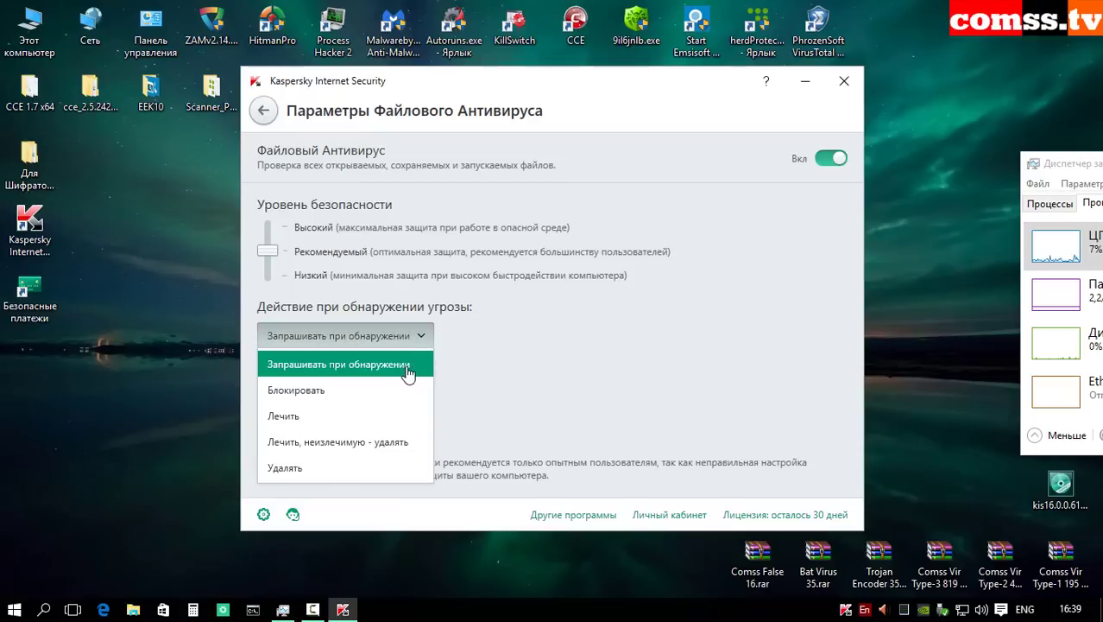
click(509, 362)
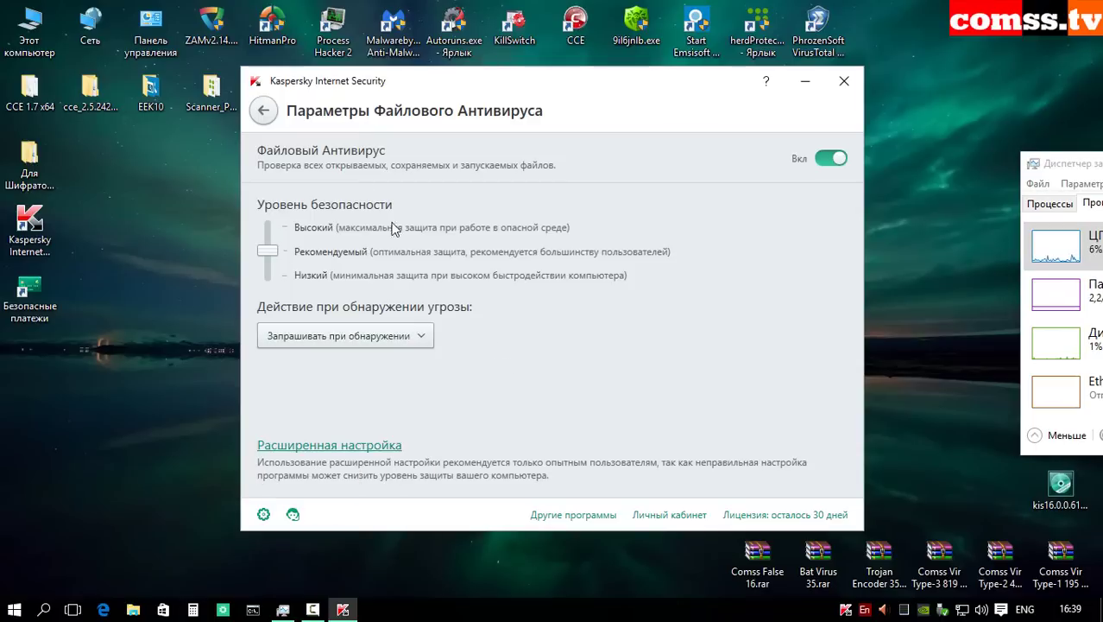
Step: Turn automatic performing of recommended actions back on in the general settings
click(263, 110)
click(283, 158)
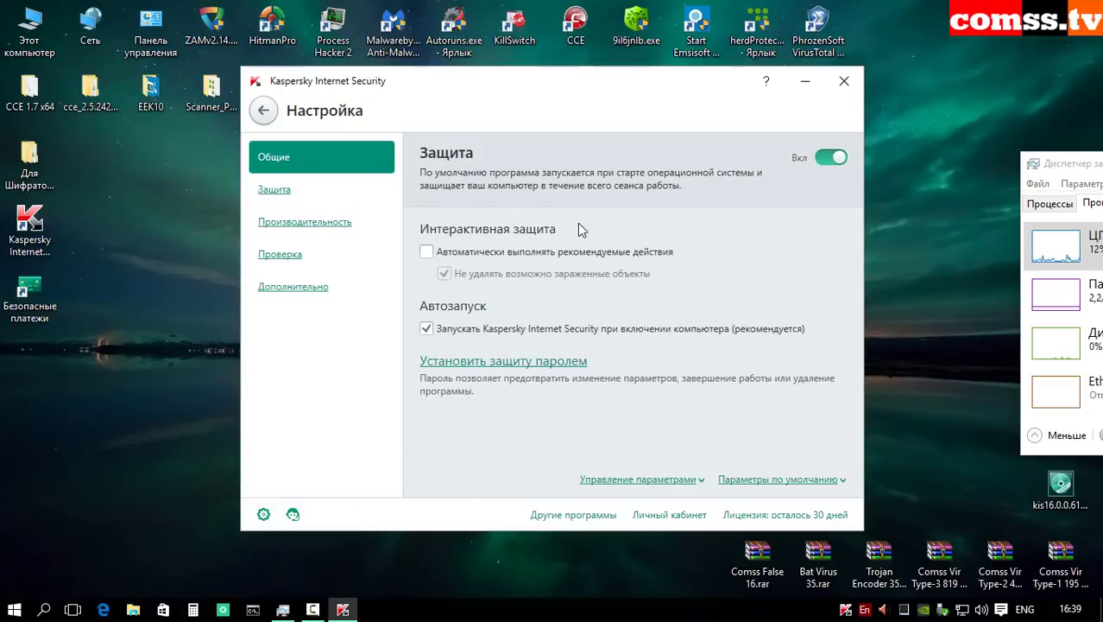
click(441, 251)
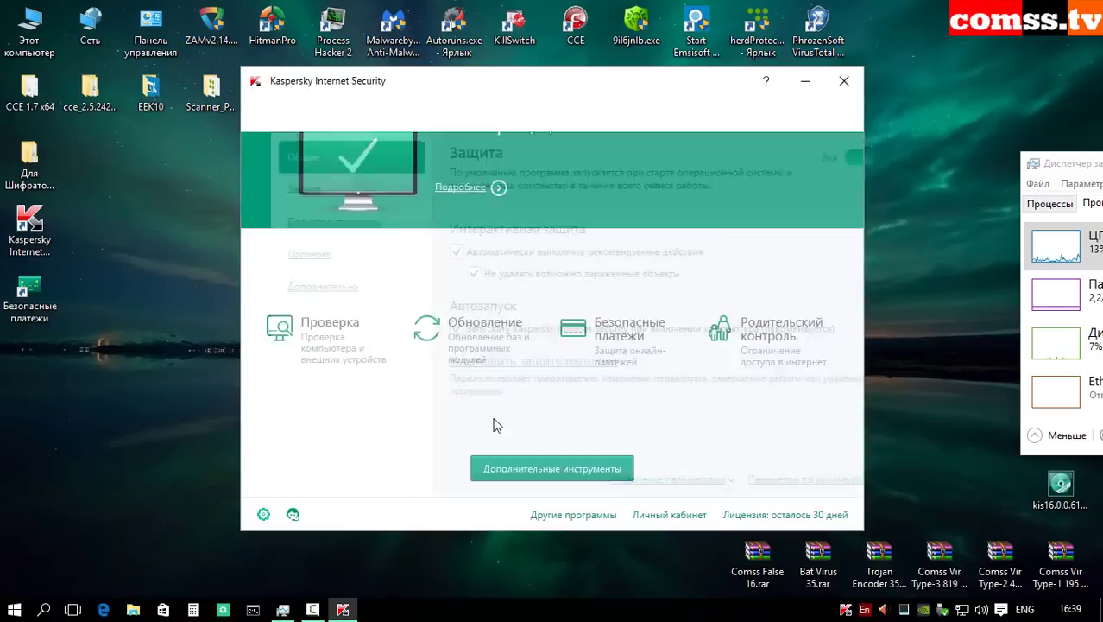
Step: Check the File Anti-Virus actions on threat detection again with automatic recommended actions enabled
click(275, 190)
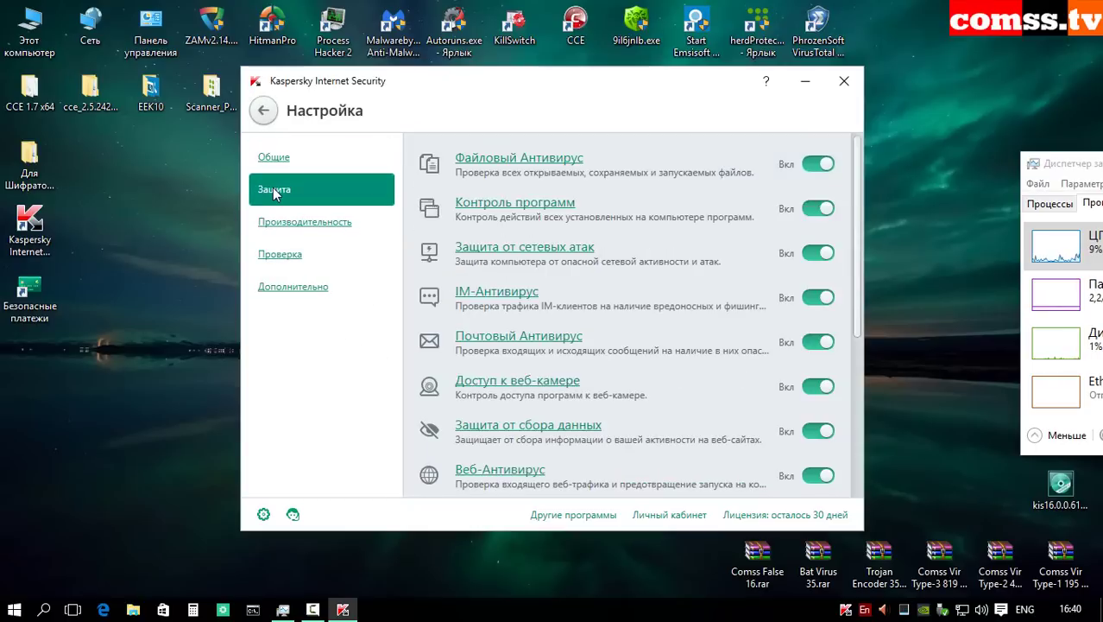
click(603, 184)
click(433, 339)
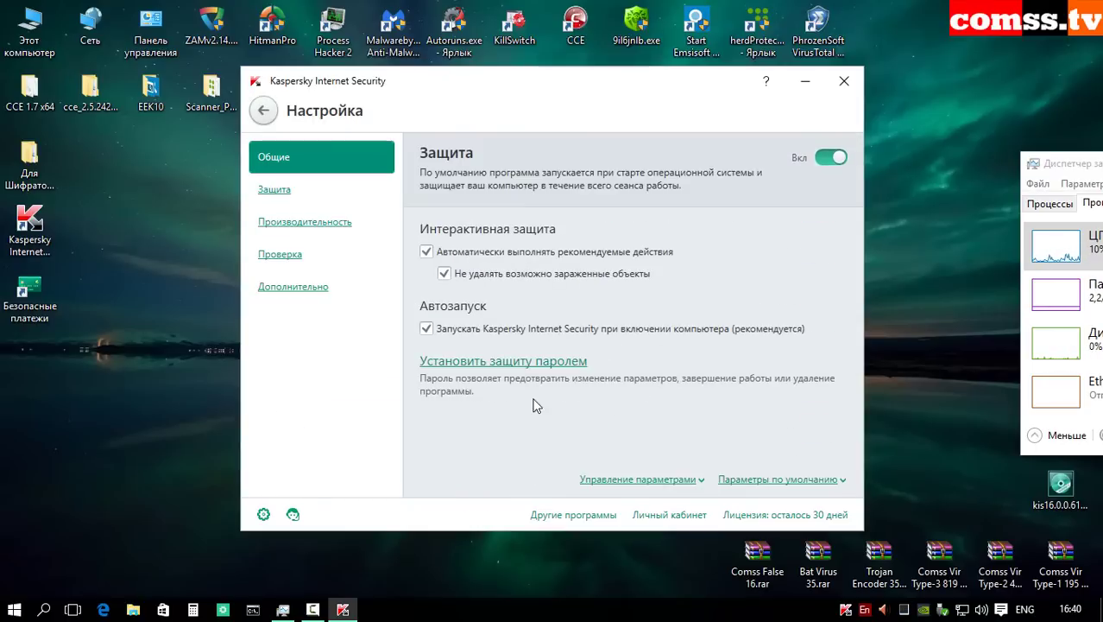
Step: View the password protection options without setting a password, and look over the options for managing and resetting the settings
click(521, 365)
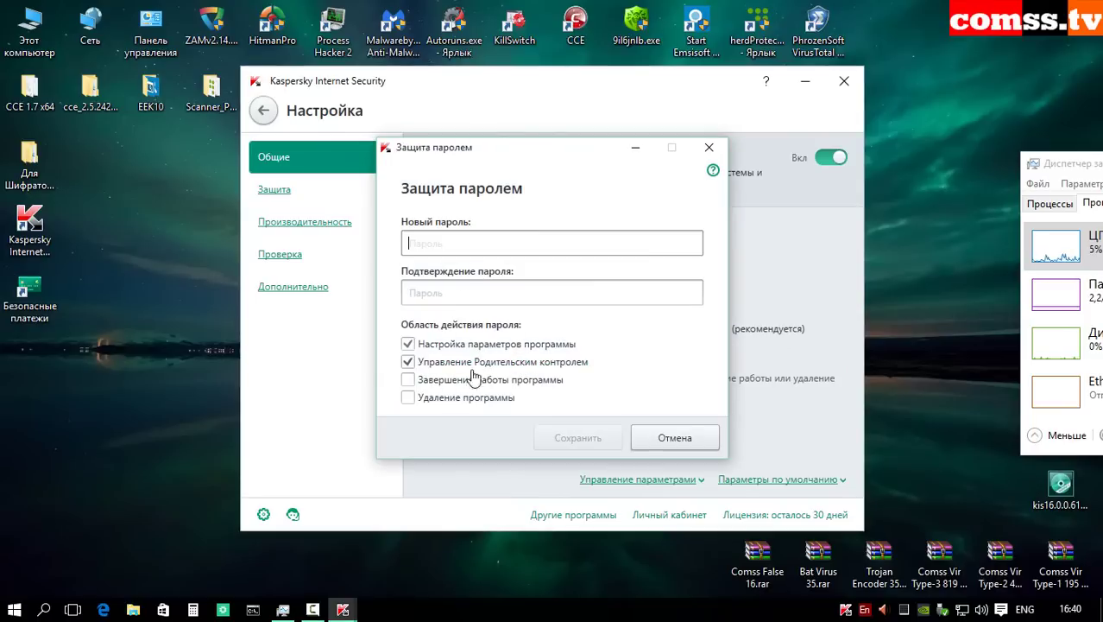
key(Escape)
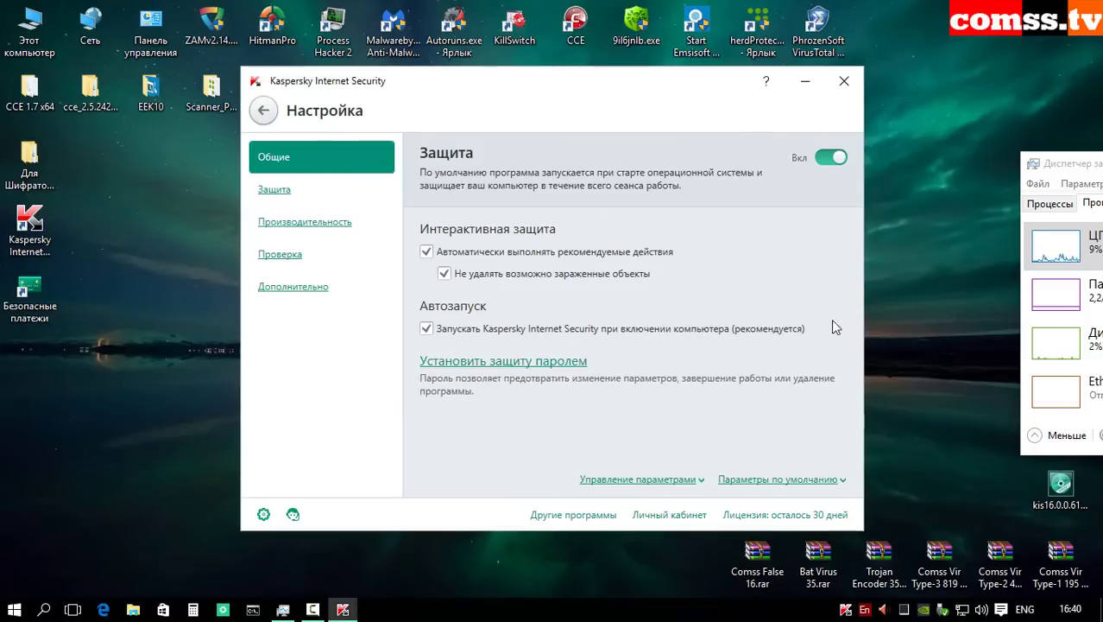
click(701, 481)
click(834, 483)
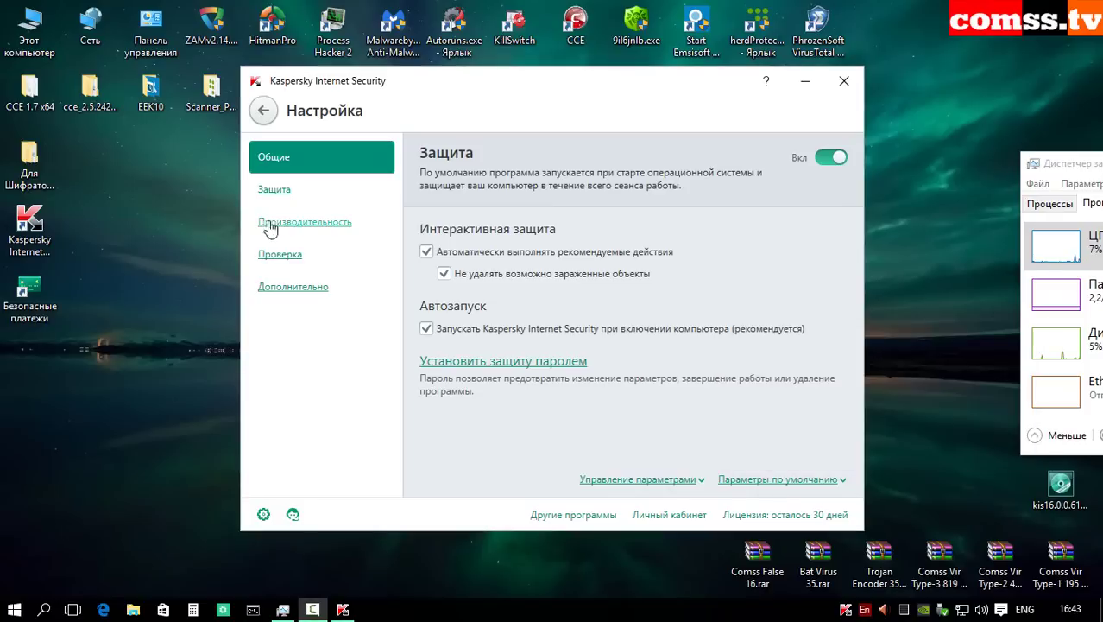
Step: Look over the list of protection components and view File Anti-Virus's security levels and actions on threat detection
click(268, 192)
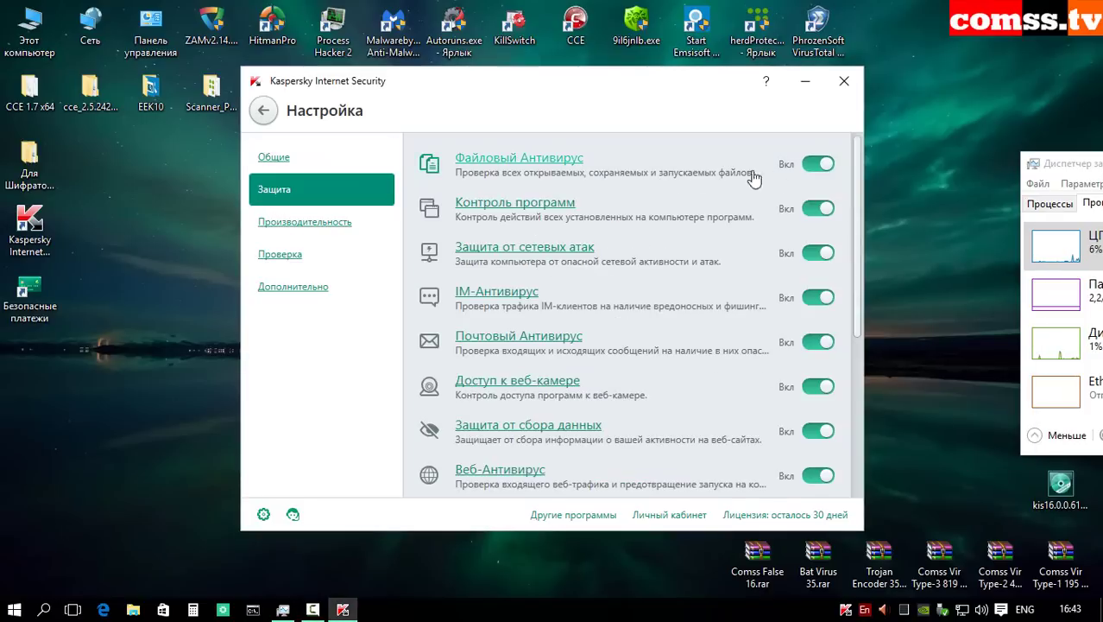
drag(855, 197, 864, 385)
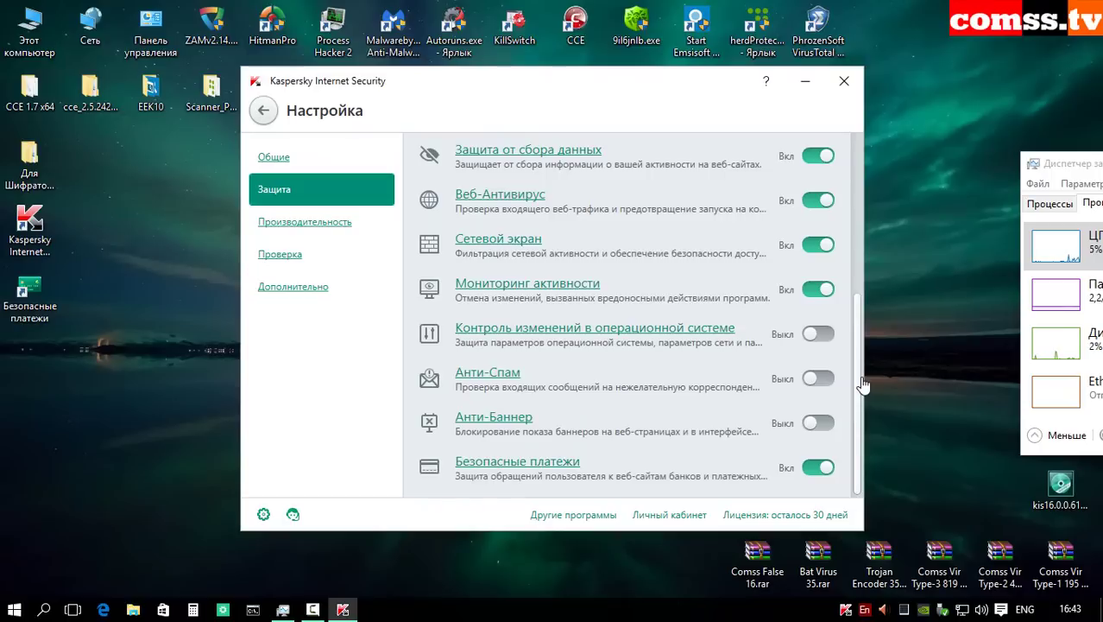
scroll(775, 248, up, 6)
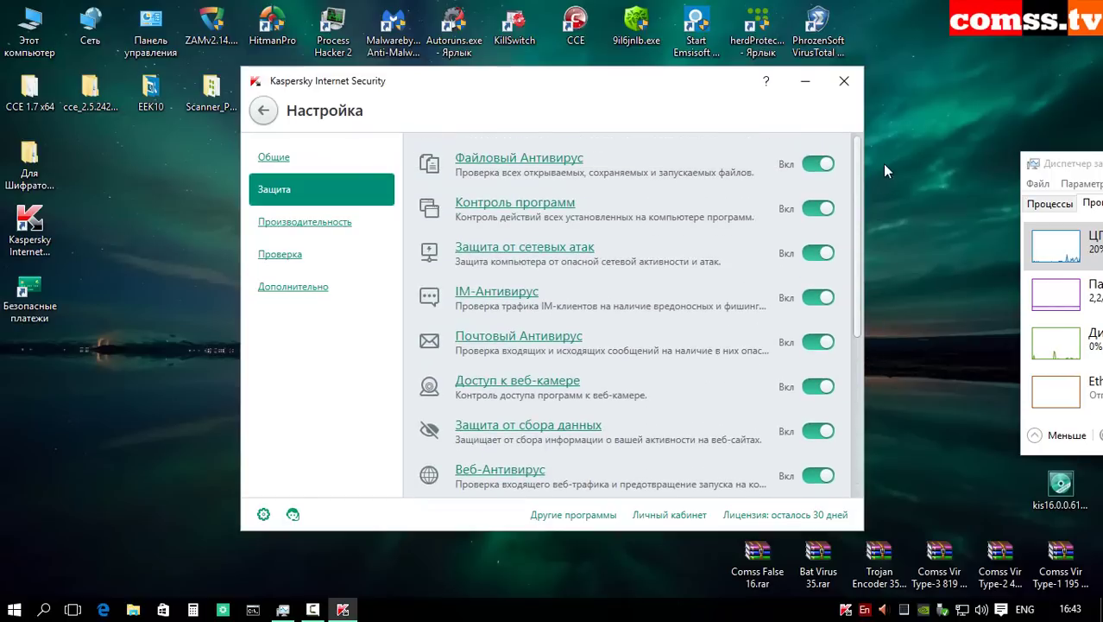
click(518, 161)
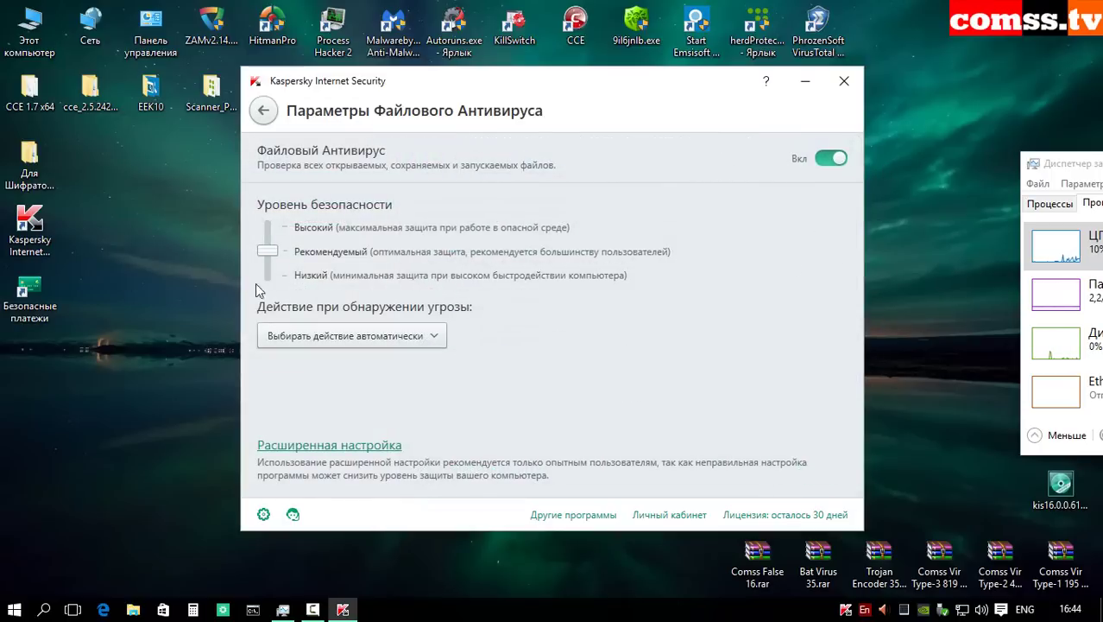
click(436, 338)
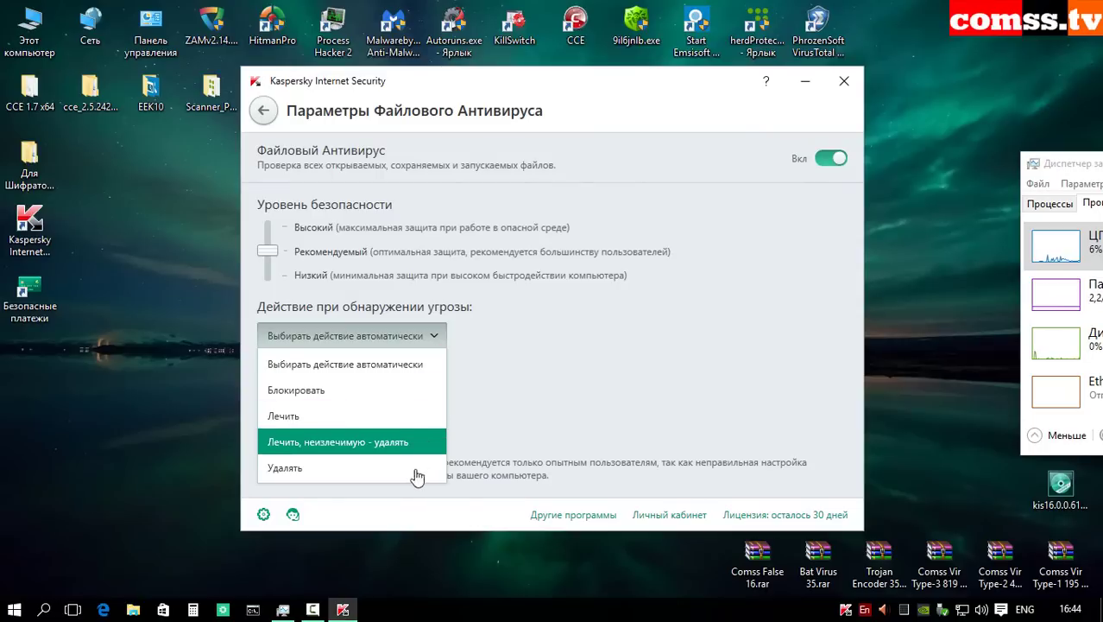
key(Escape)
Step: View File Anti-Virus's advanced settings and its protection scope without adding any object to the scope
click(344, 449)
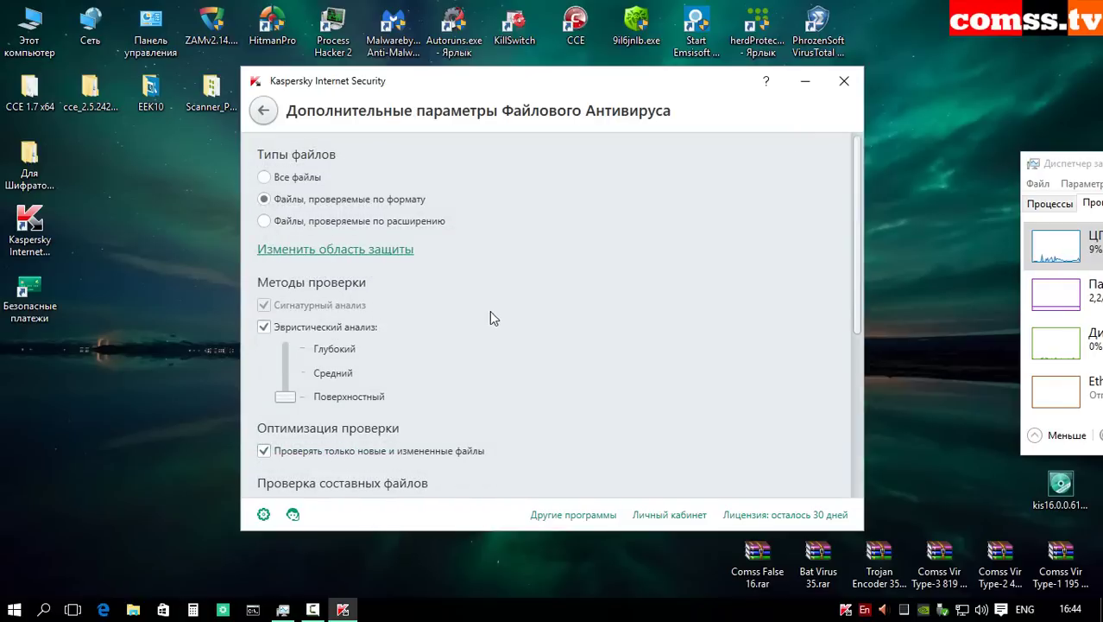
click(367, 249)
click(676, 436)
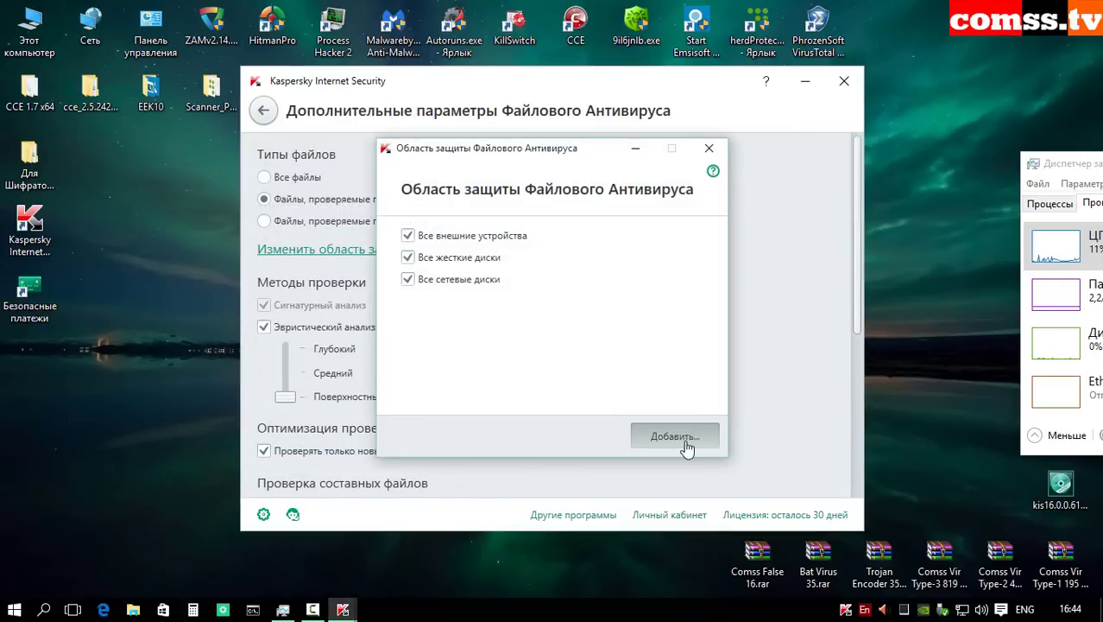
key(Escape)
key(Escape)
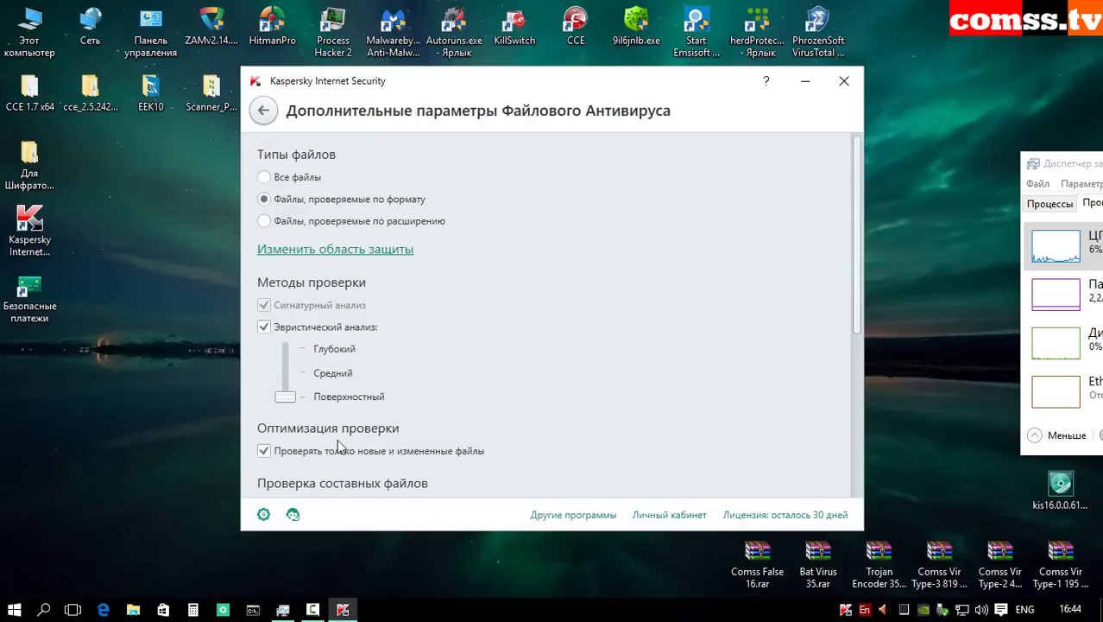
Step: Review the scan optimization, scan mode and technology options, and view the additional compound file settings of File Anti-Virus
scroll(415, 276, down, 5)
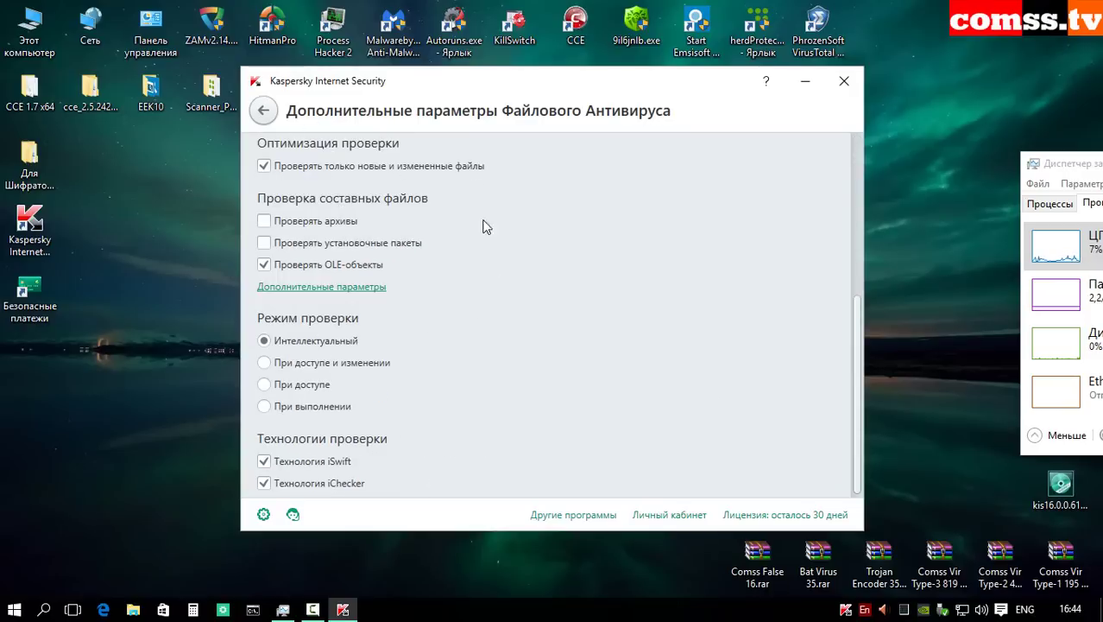
click(349, 292)
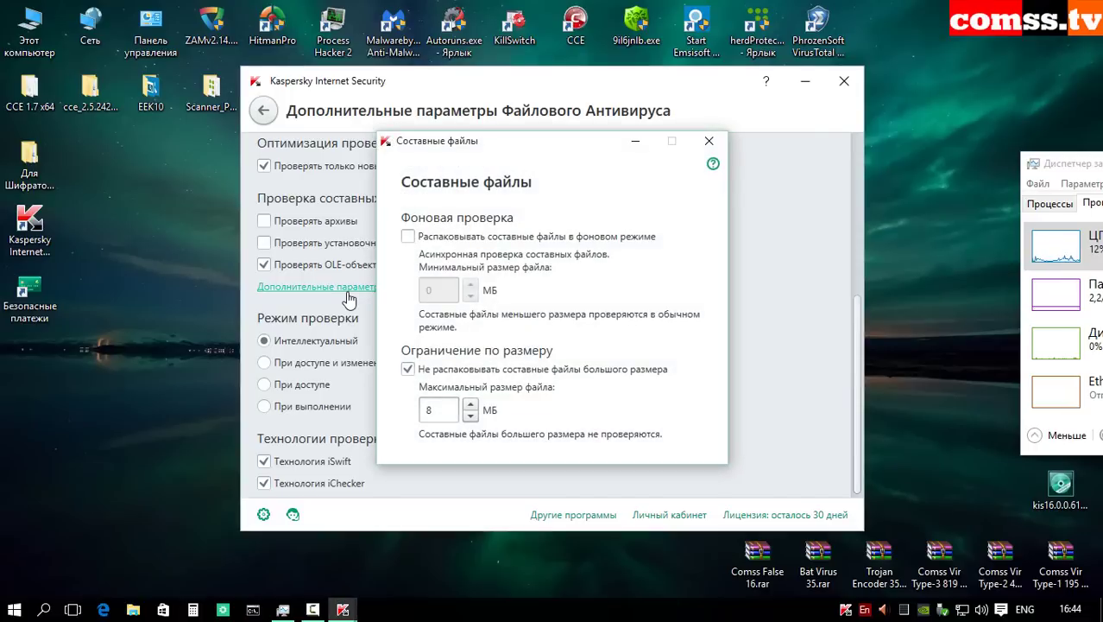
key(Escape)
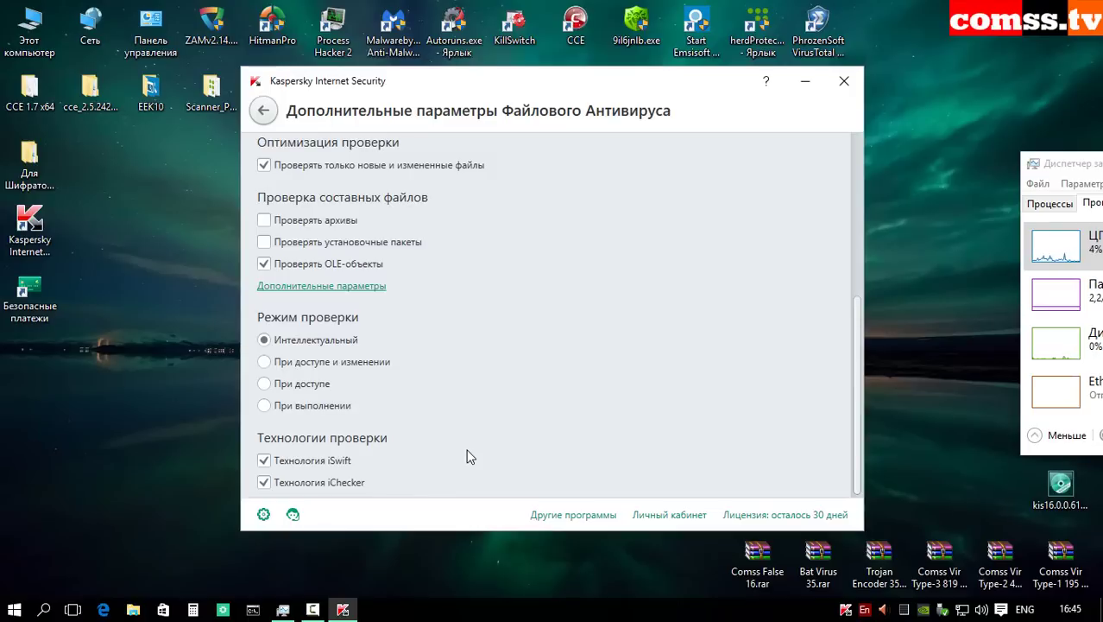
key(BackSpace)
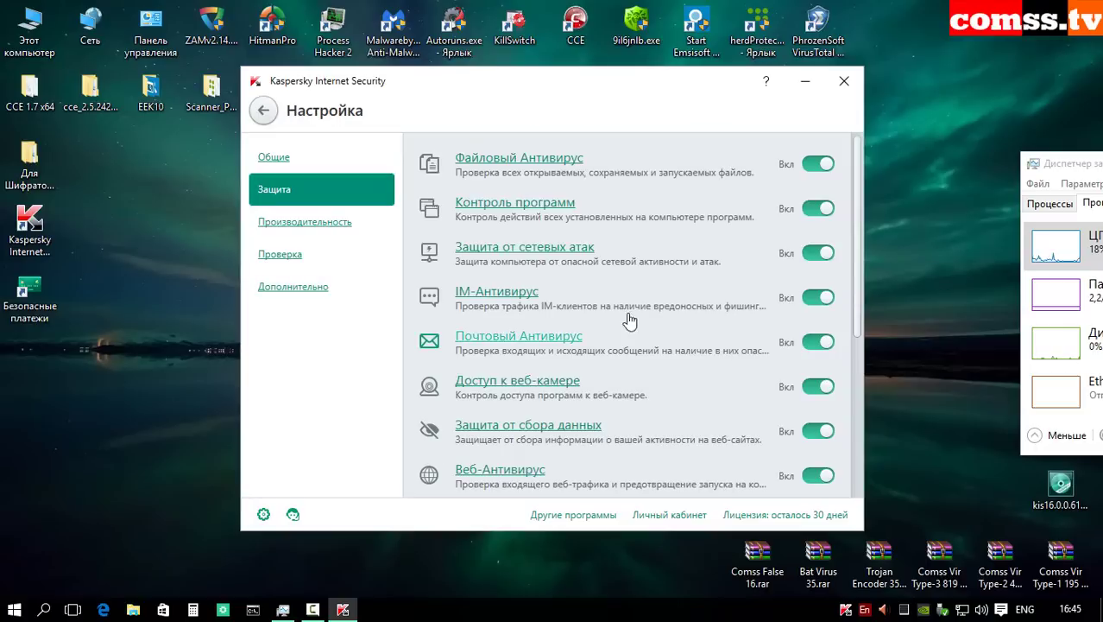
Step: View Application Control's trust group options for unknown programs and for programs started before Kaspersky Internet Security, without changing them
click(535, 203)
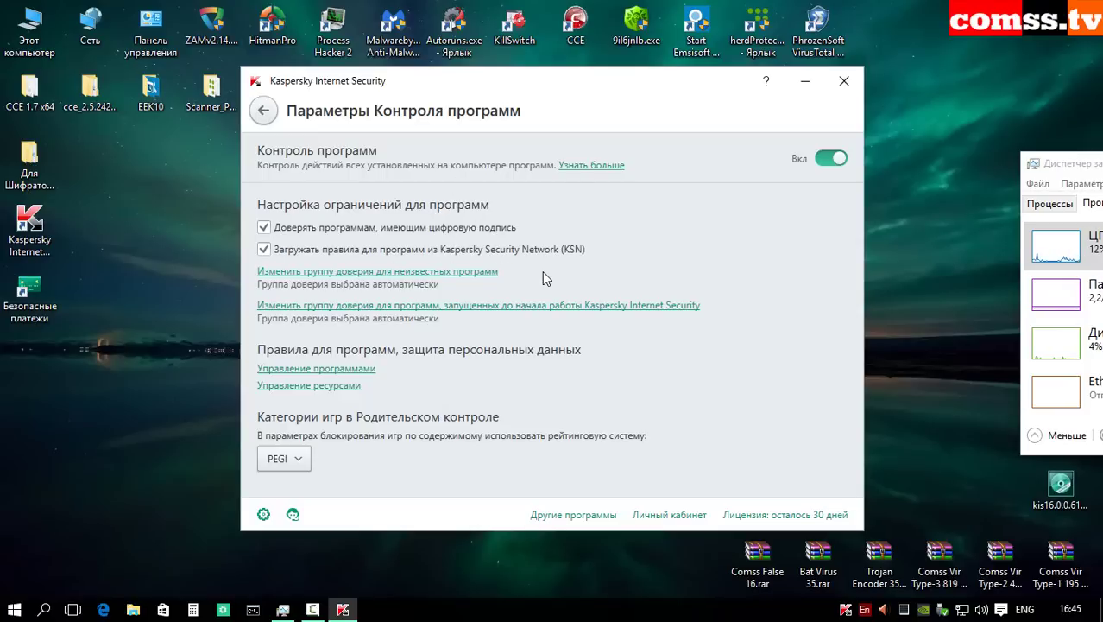
click(378, 274)
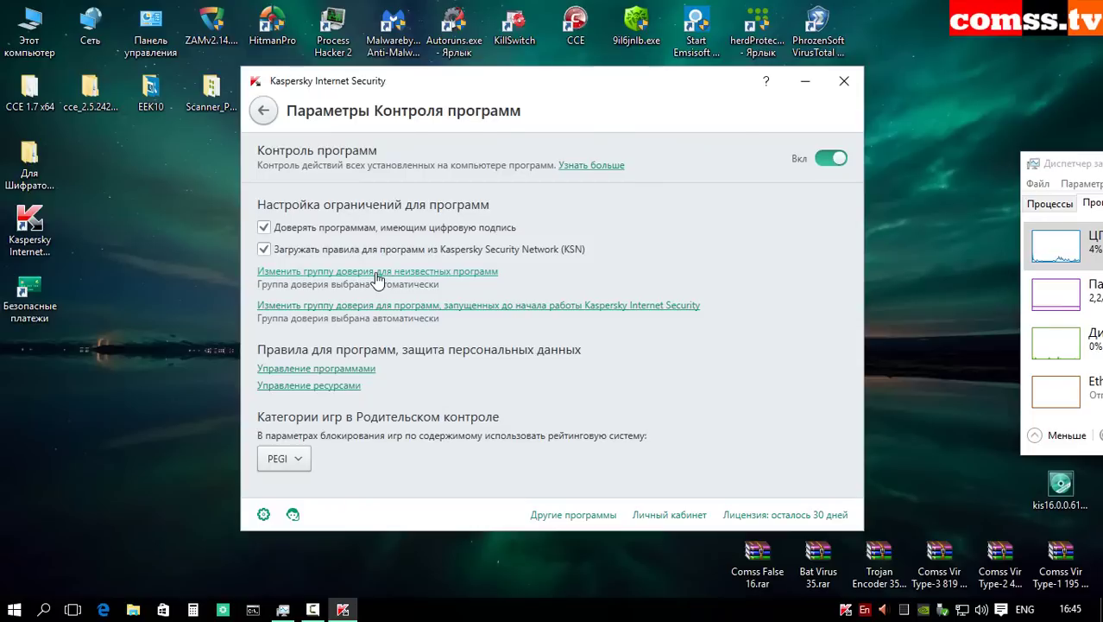
key(Escape)
click(498, 309)
click(662, 495)
Step: View Application Control's program and resource management windows and the available game rating systems for Parental Control
click(346, 368)
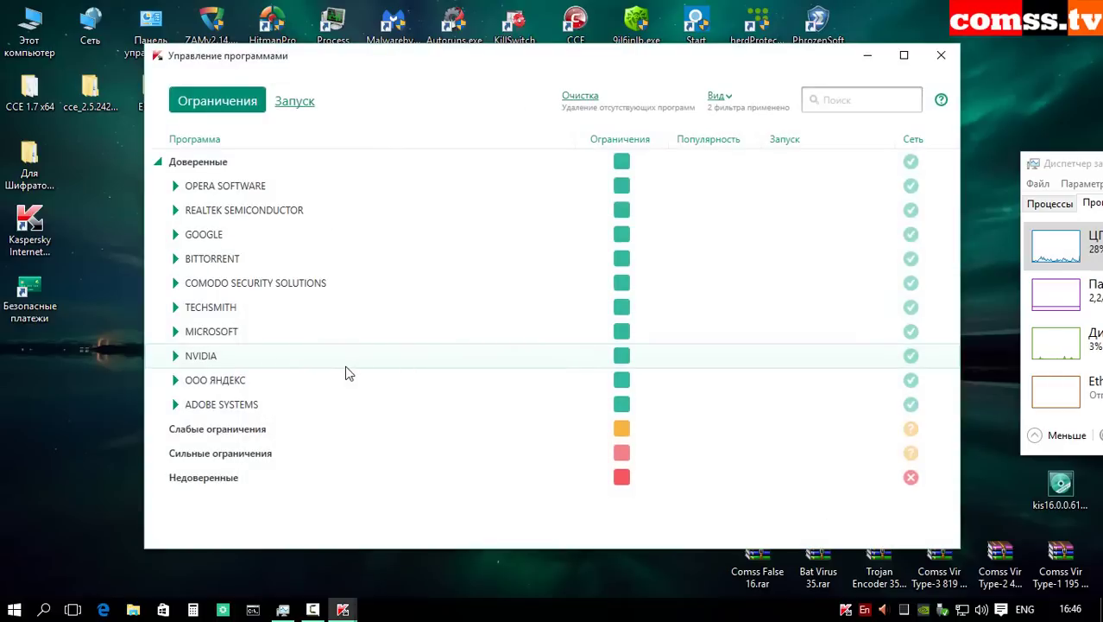
key(Escape)
click(341, 386)
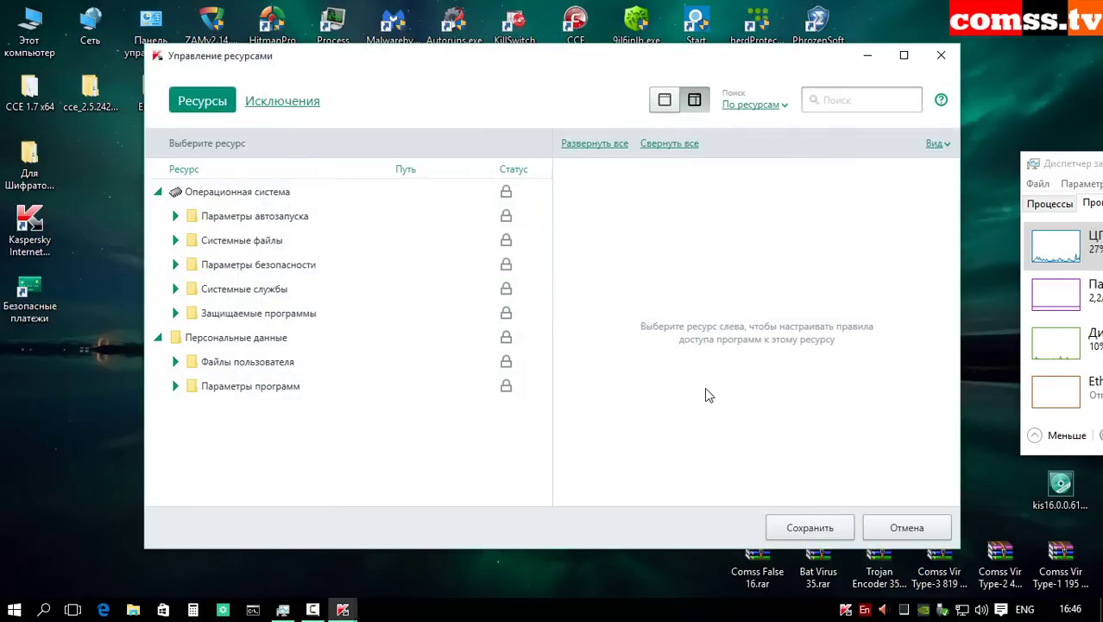
key(Escape)
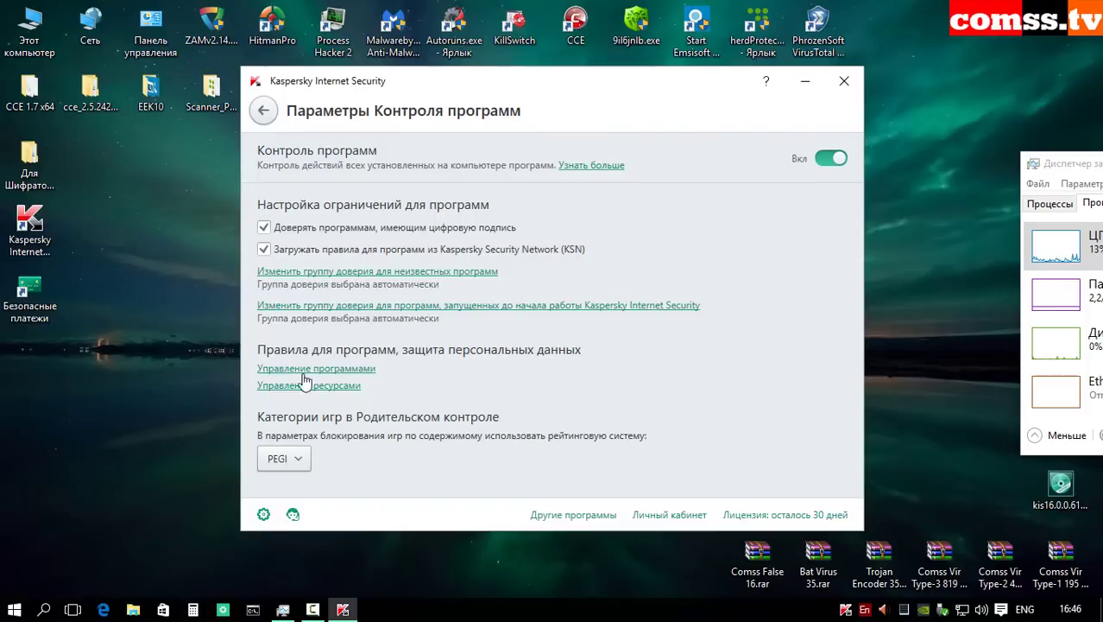
click(302, 462)
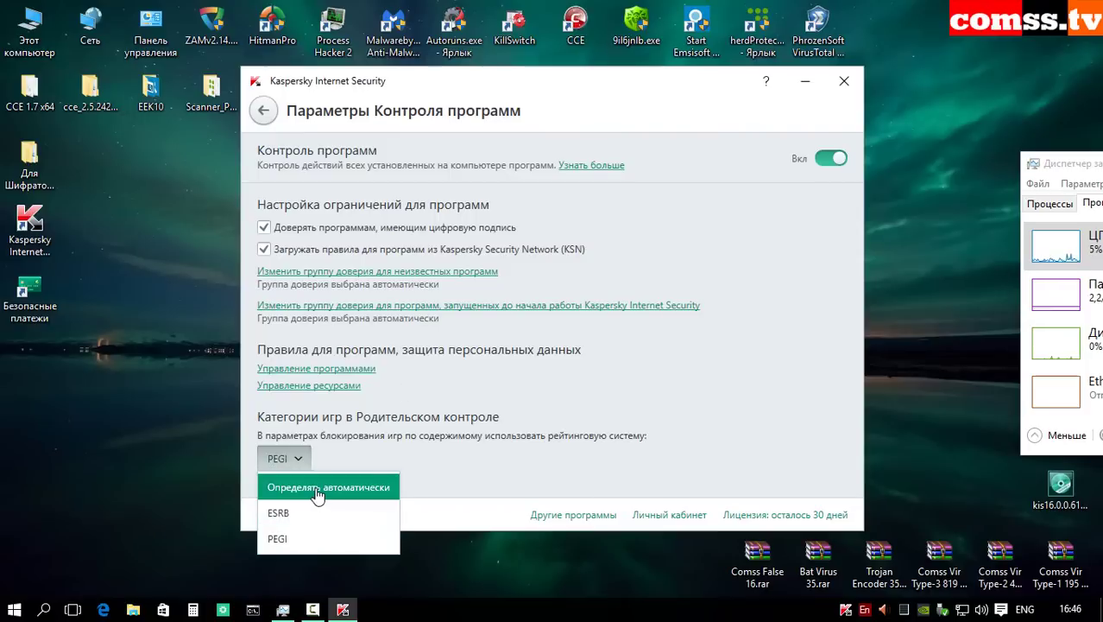
key(Escape)
key(Escape)
Step: View the settings of network attack protection and IM Anti-Virus
click(544, 250)
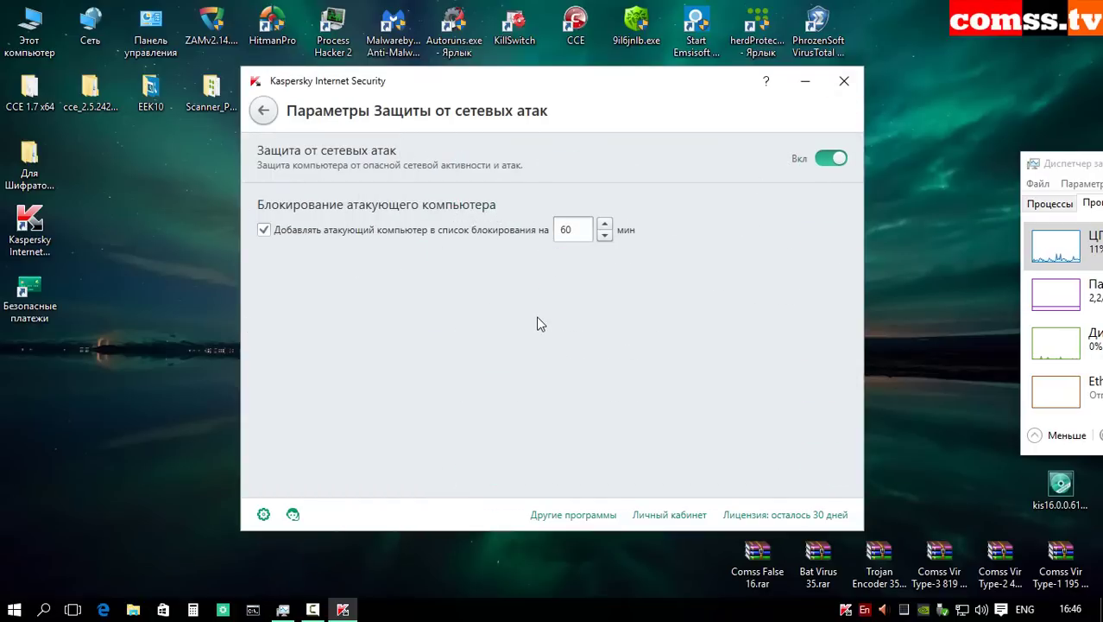
key(Escape)
click(495, 294)
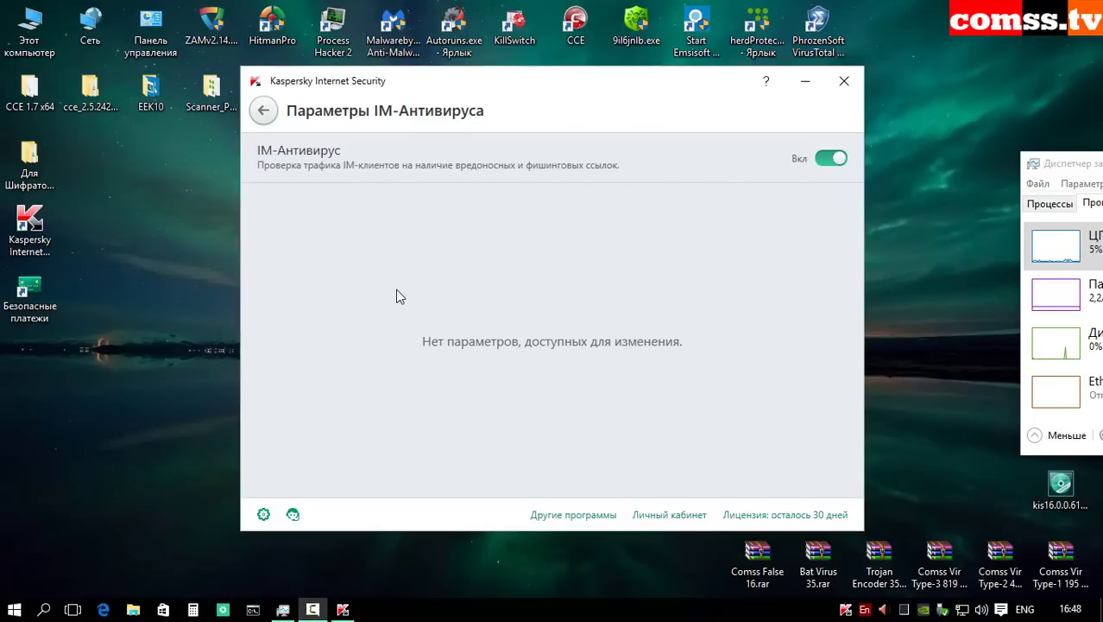
key(BackSpace)
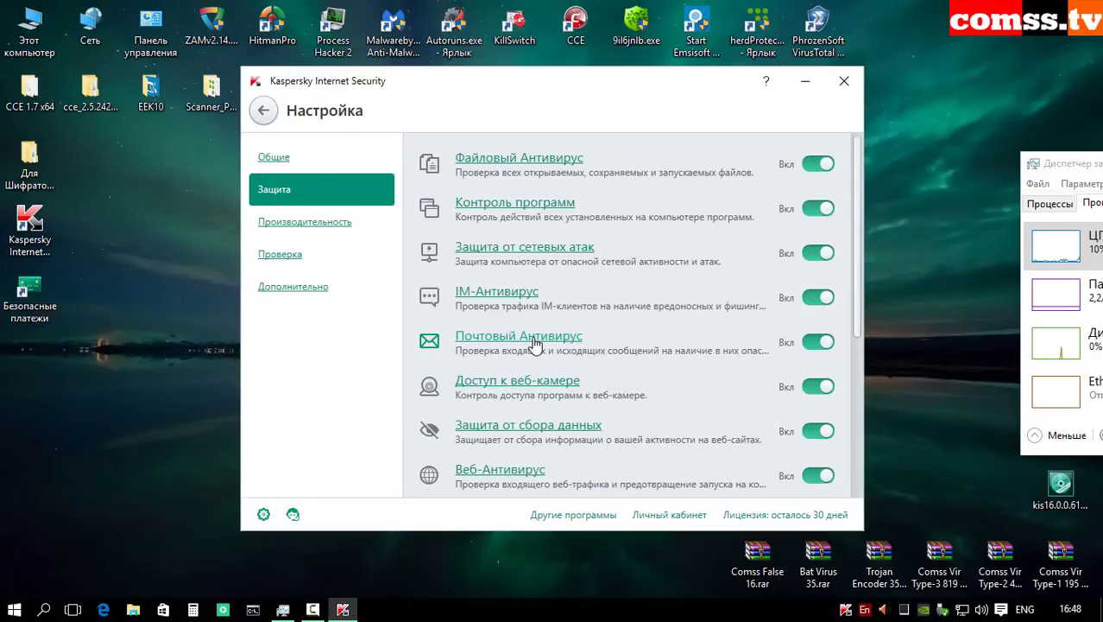
Step: View Mail Anti-Virus's security levels, actions on threat detection and advanced settings
click(535, 347)
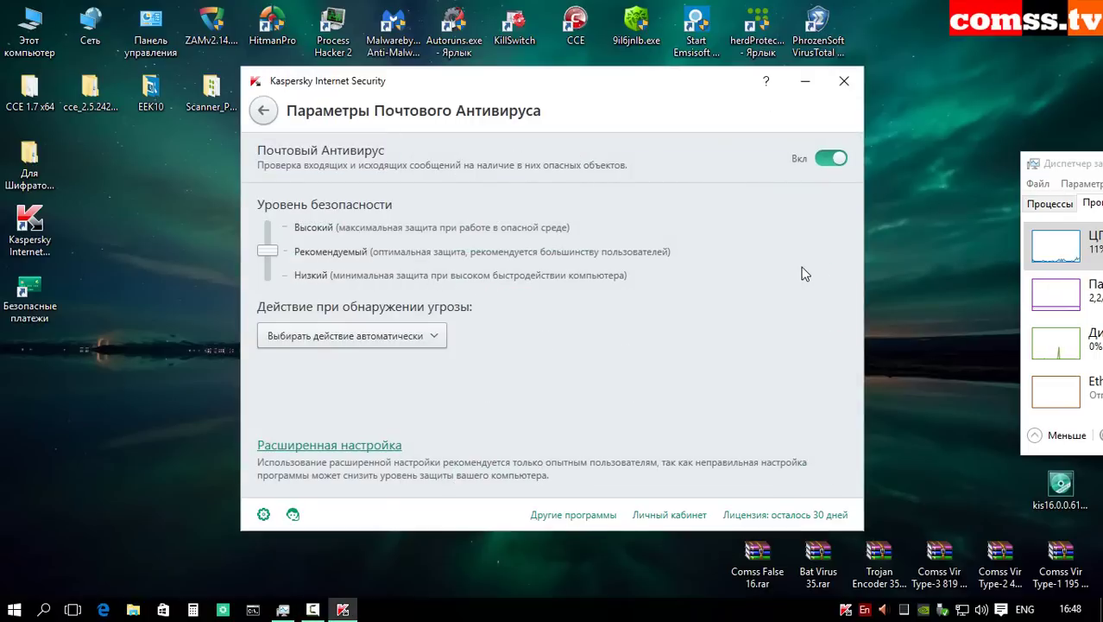
click(434, 339)
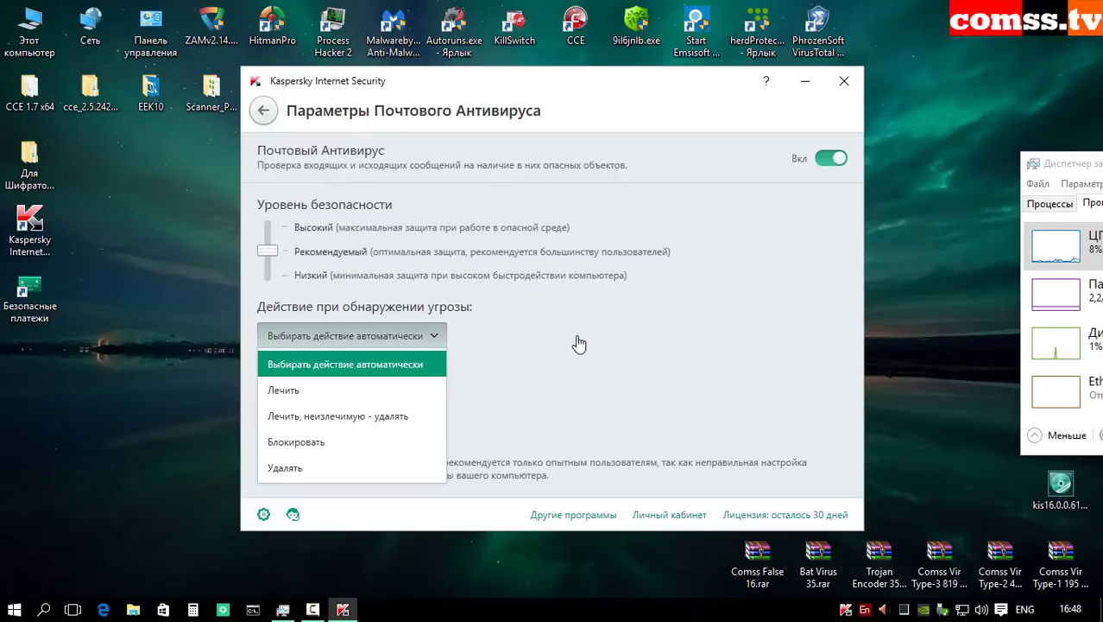
click(333, 446)
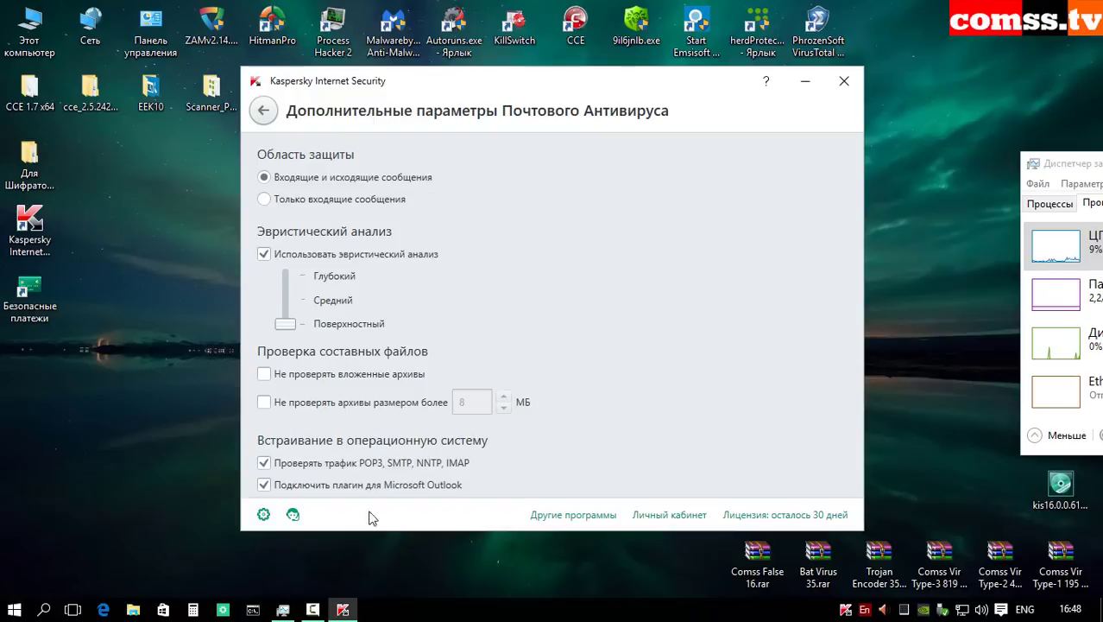
click(263, 110)
Step: View the webcam access settings and the program management window reached from them
click(620, 380)
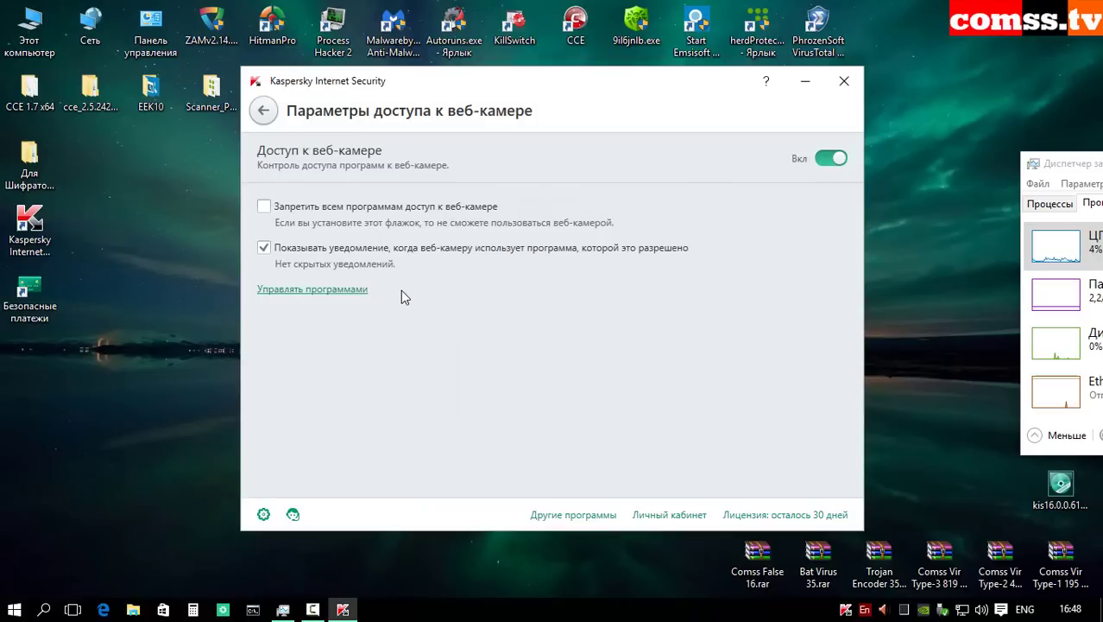
click(346, 290)
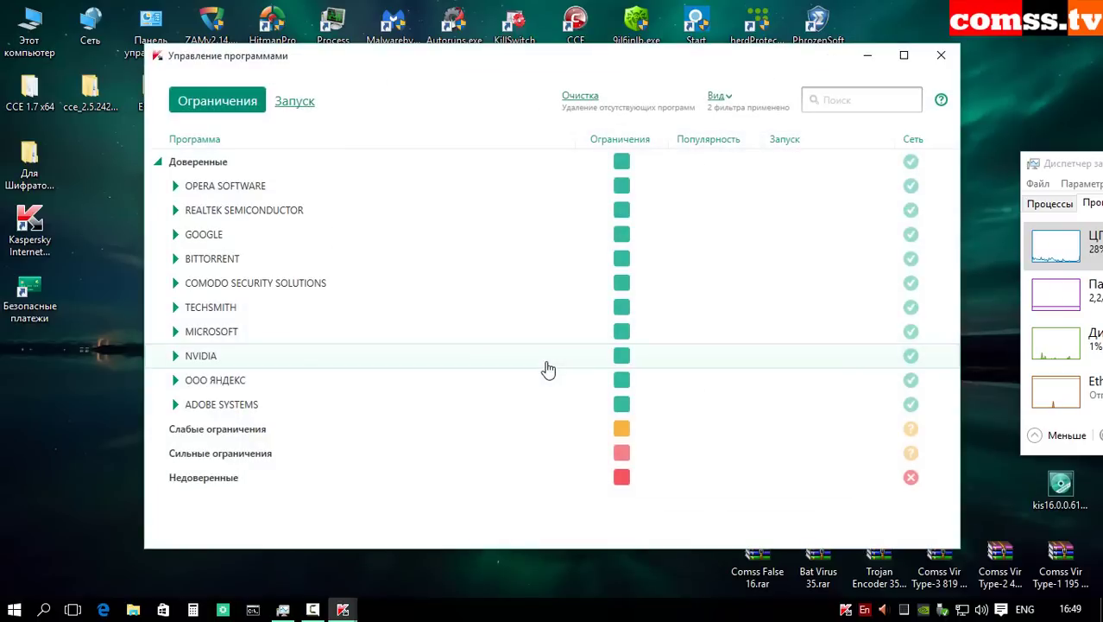
key(Escape)
Step: Set data collection protection to block detected requests and open its categories and exclusions
click(567, 434)
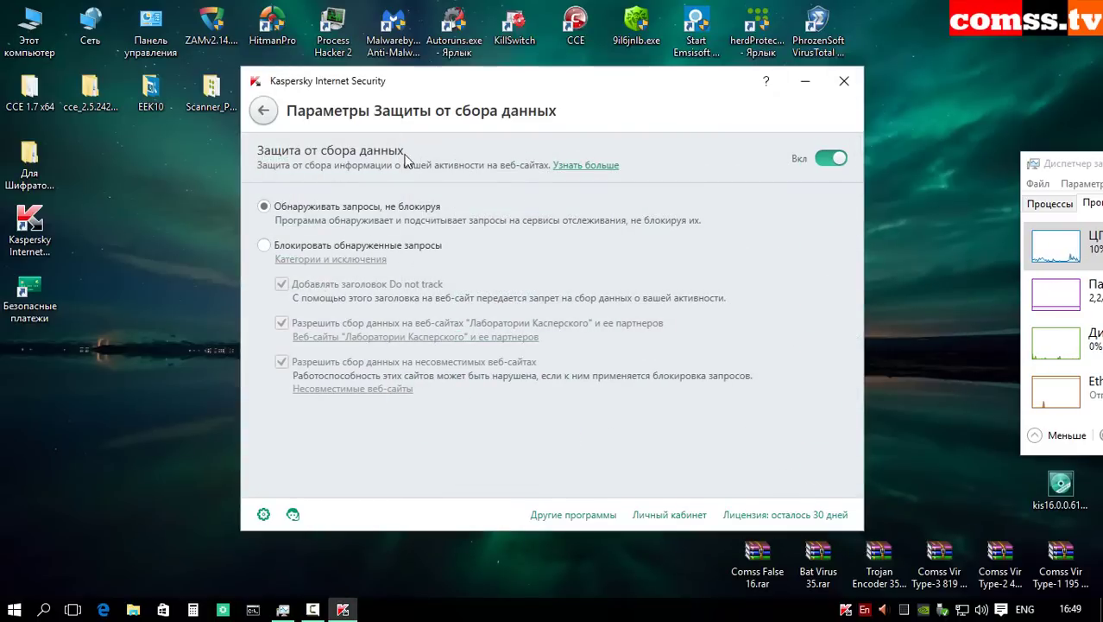
click(376, 247)
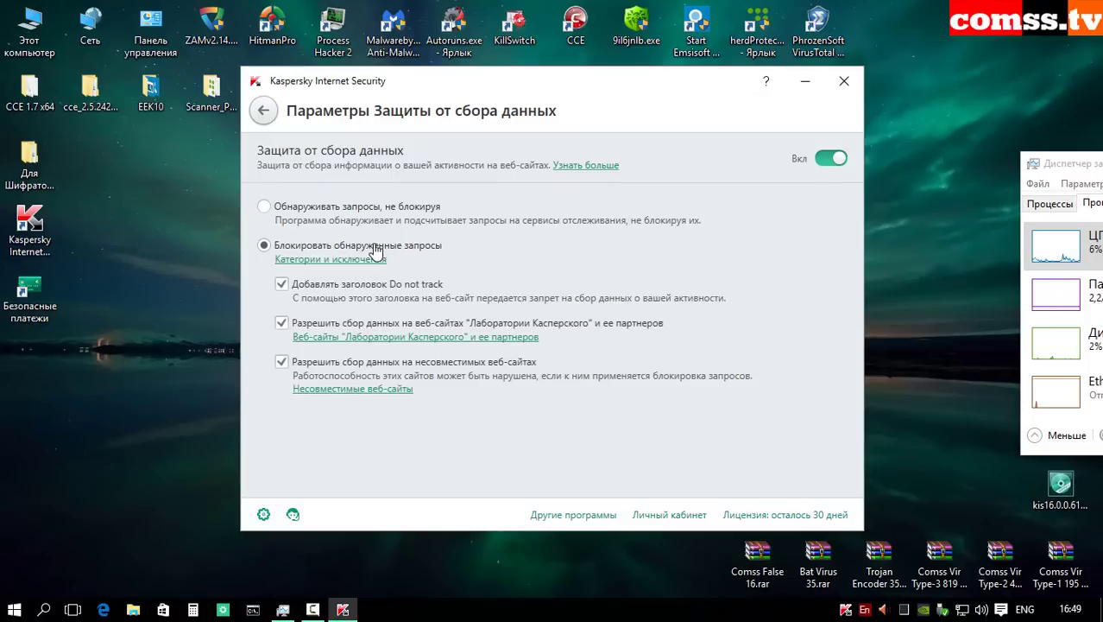
click(353, 259)
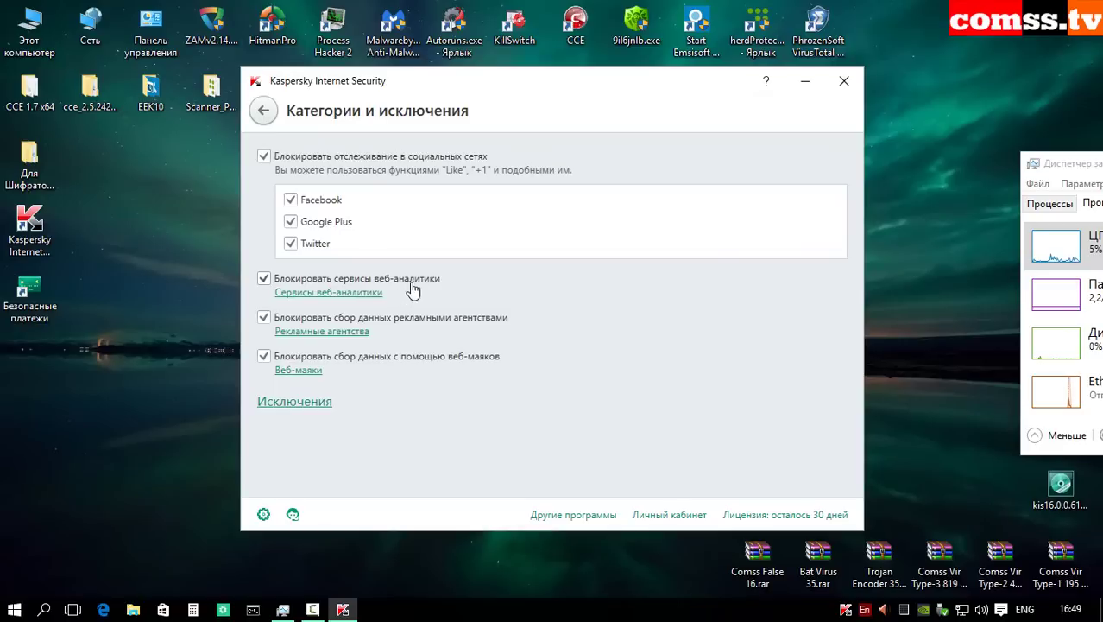
Step: View the lists of web analytics services, advertising agencies and web beacons, and the data collection protection exclusions
click(349, 293)
click(263, 110)
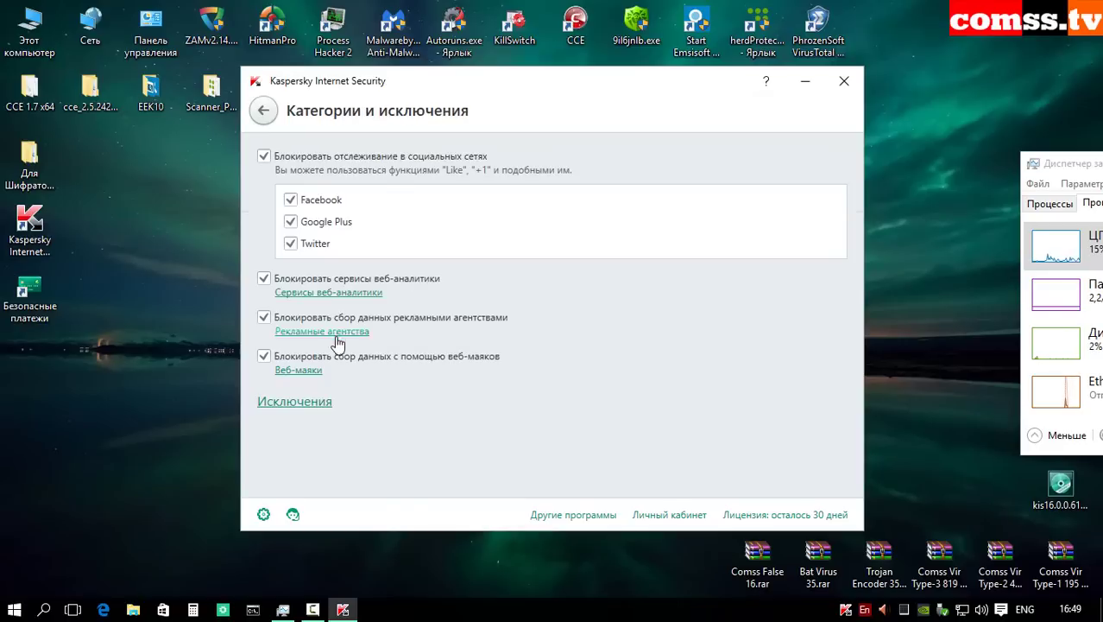
click(335, 335)
click(263, 110)
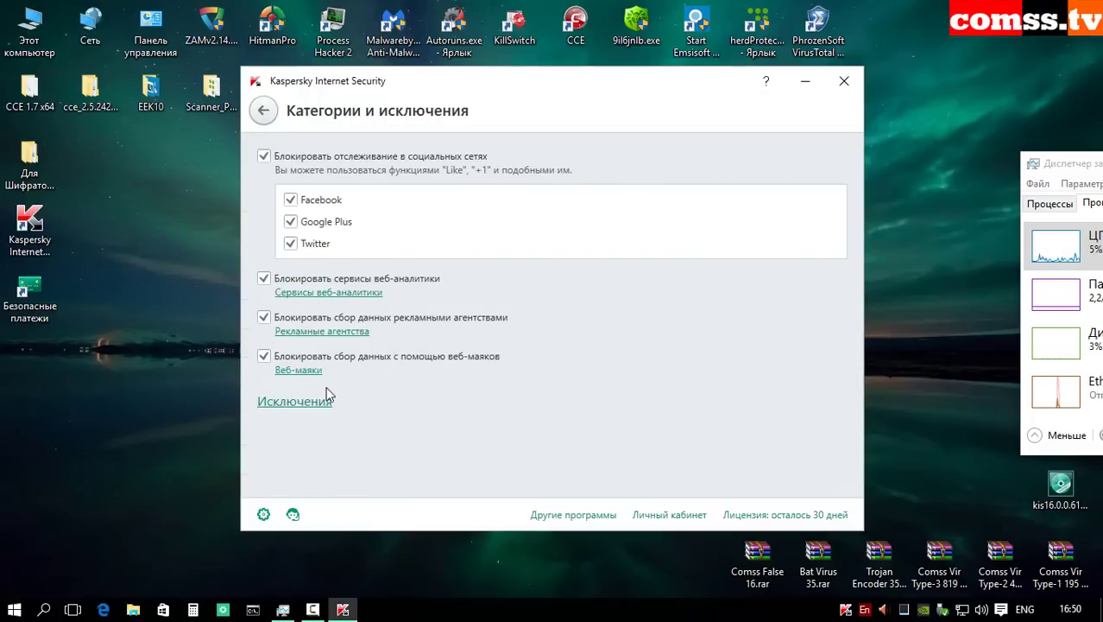
click(308, 375)
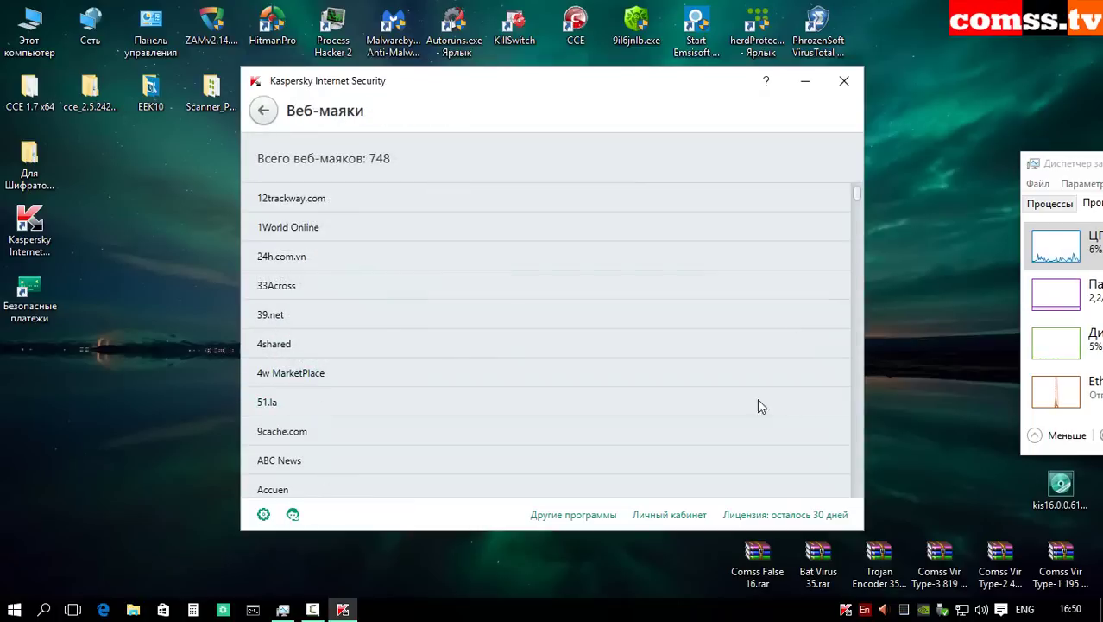
click(443, 499)
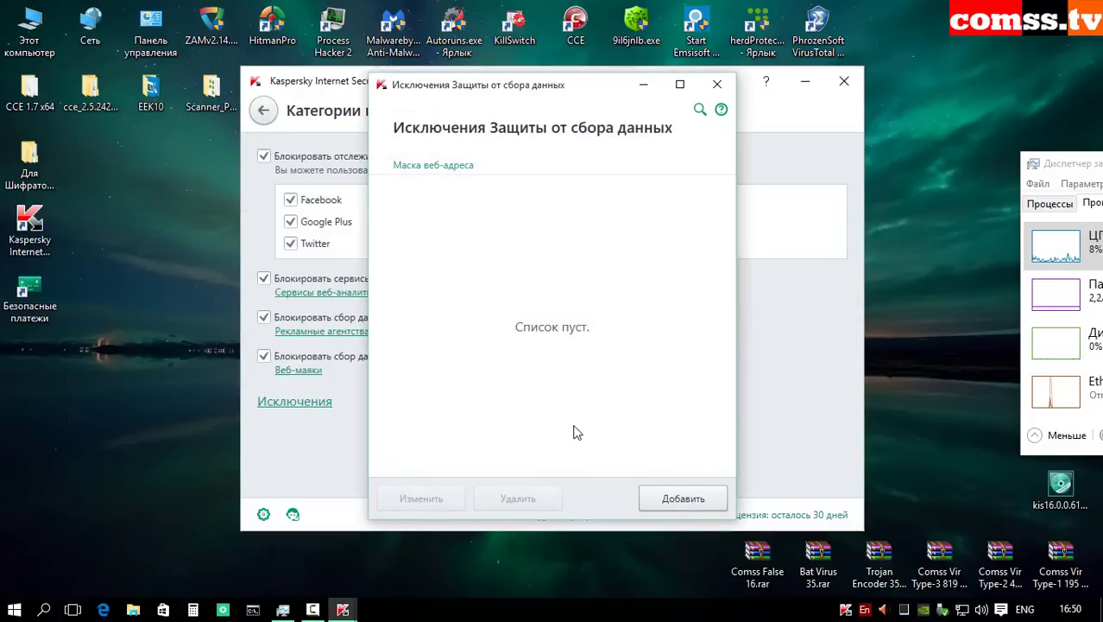
key(Escape)
key(Escape)
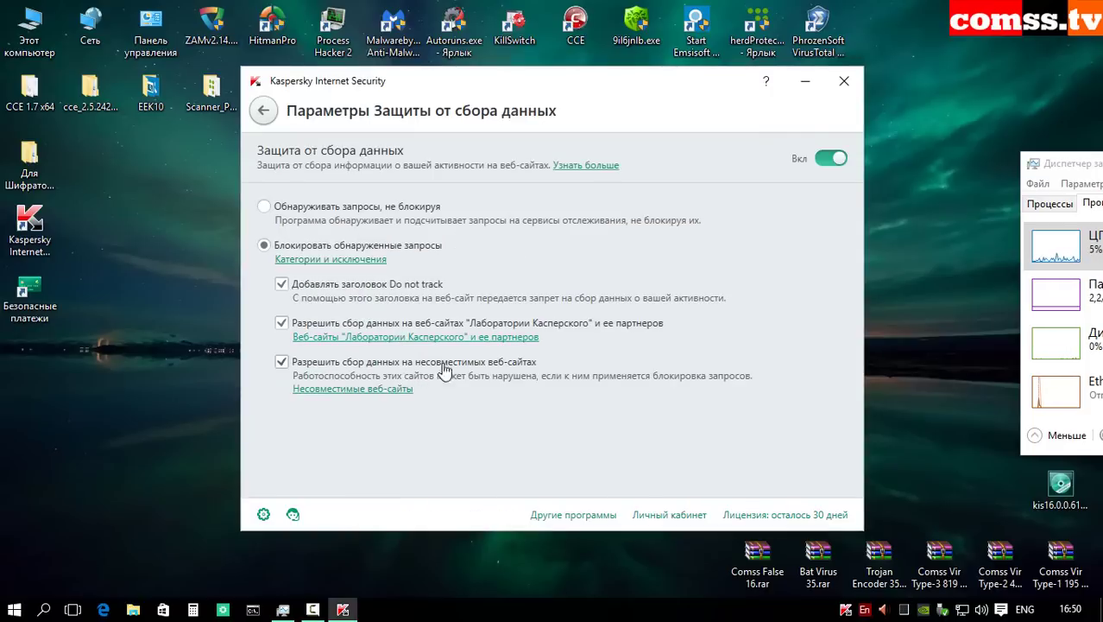
Step: View the lists of Kaspersky Lab and partner websites and of incompatible websites in the data collection protection settings
click(401, 340)
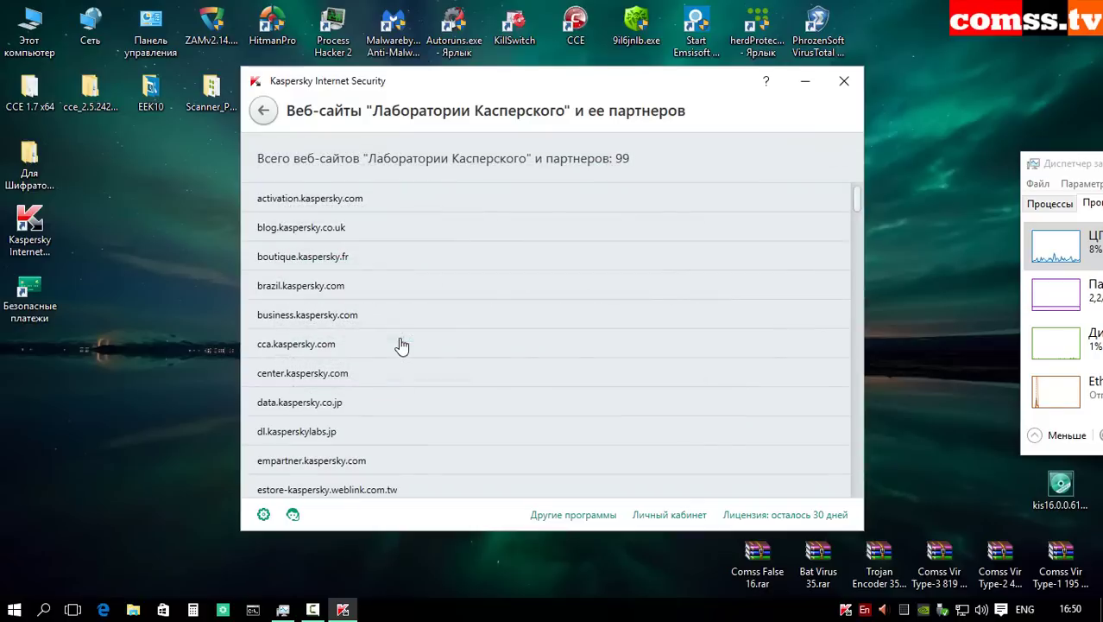
click(270, 112)
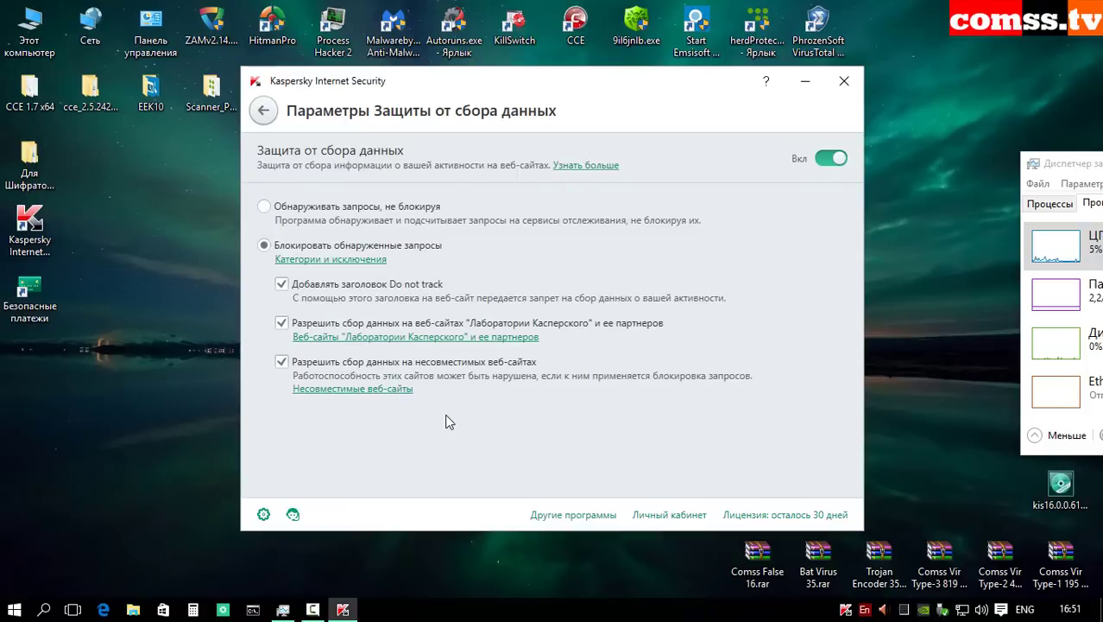
click(352, 388)
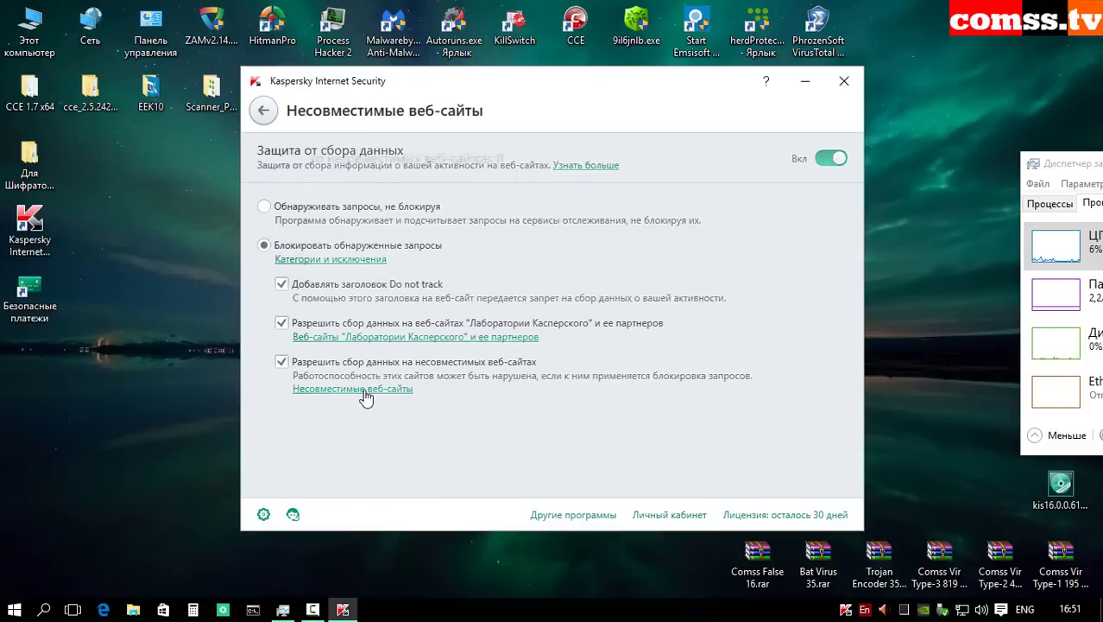
key(Escape)
Step: View Web Anti-Virus's security levels and actions on threat detection, and open its advanced settings
click(505, 475)
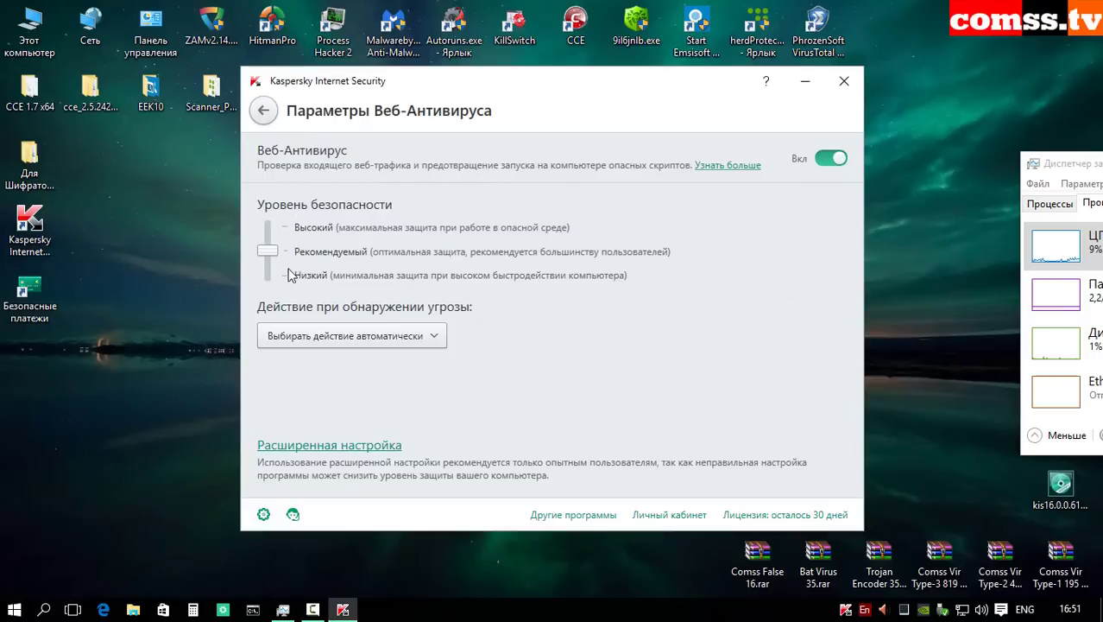
click(435, 341)
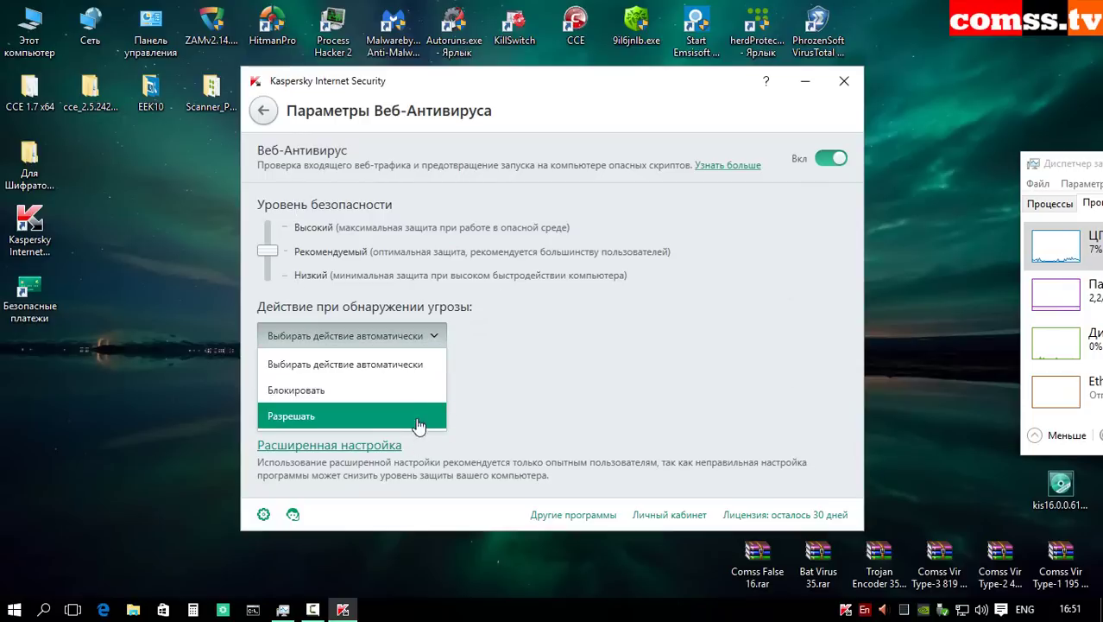
click(432, 366)
click(320, 445)
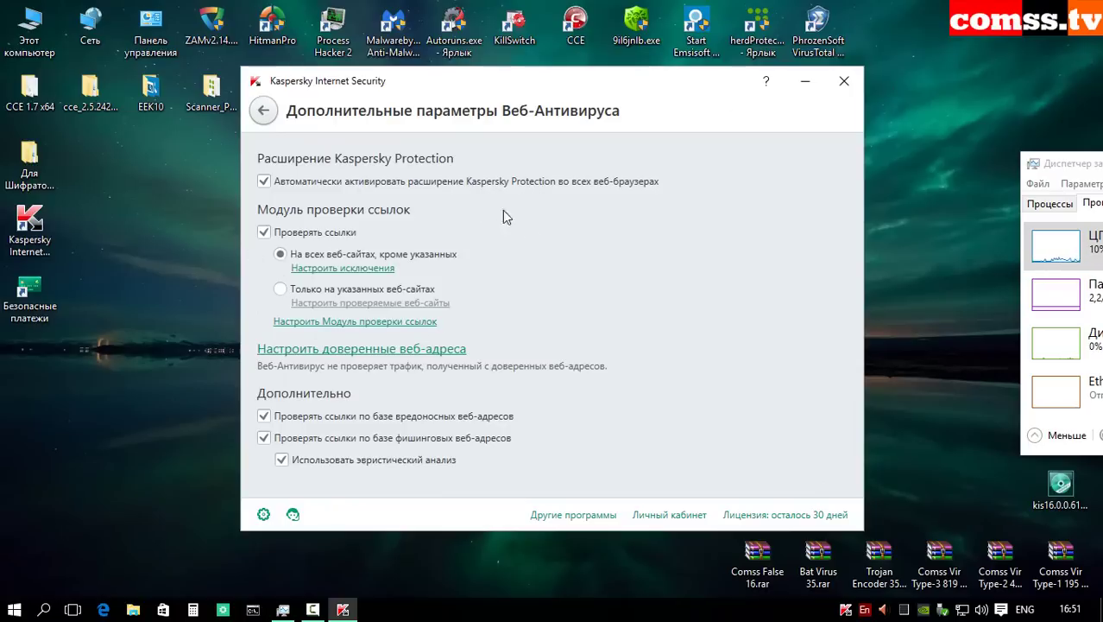
Step: View the link checking exclusions and the list of checked websites available when only specified websites are checked
click(362, 275)
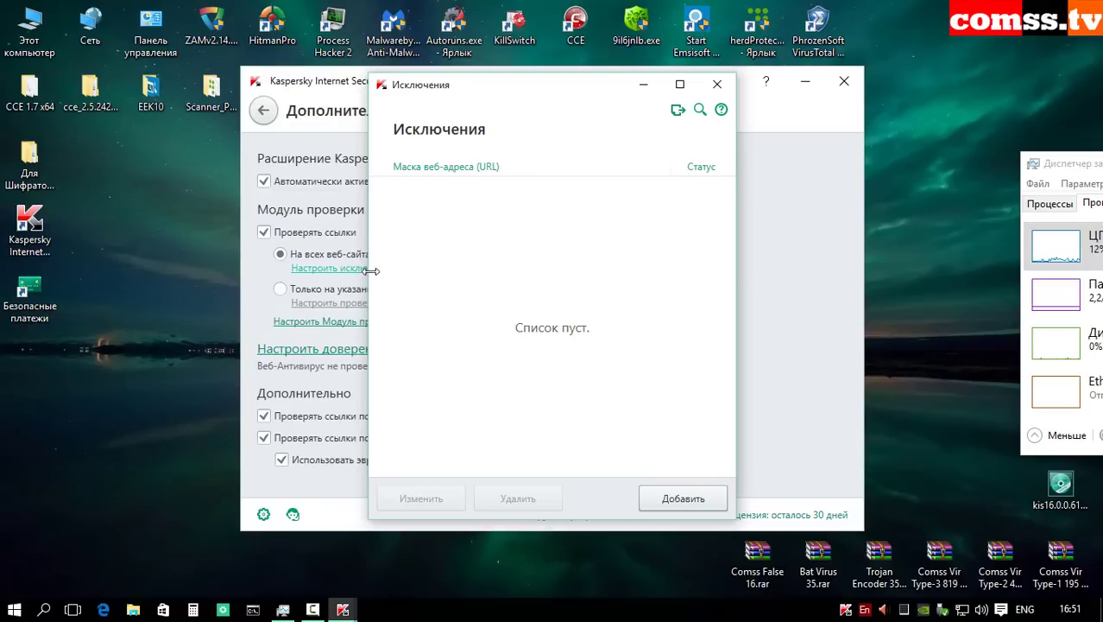
key(Escape)
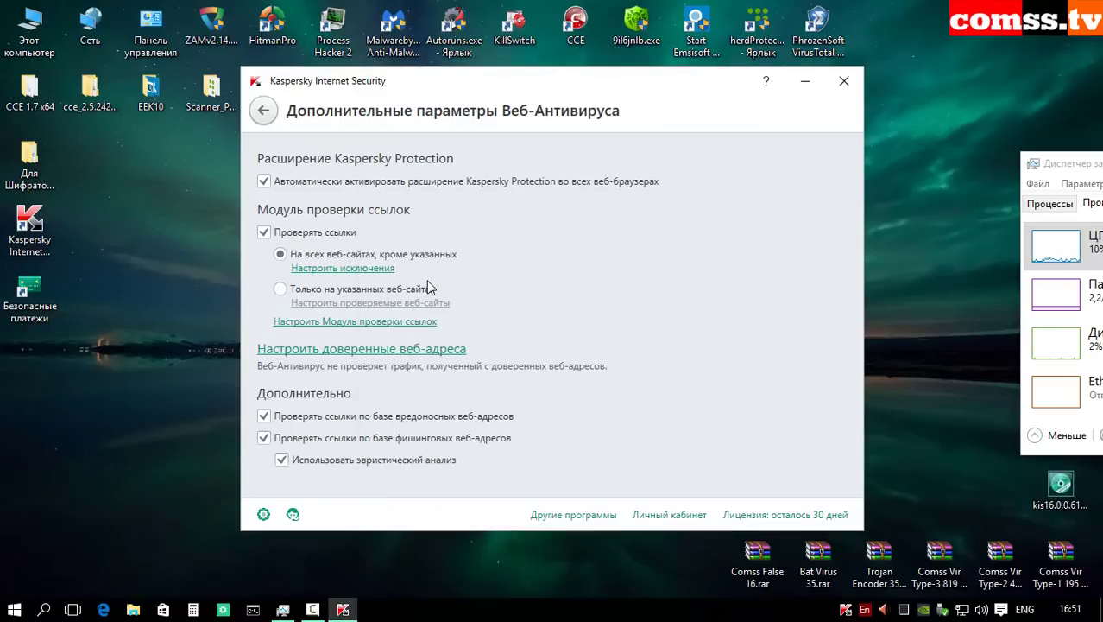
click(321, 294)
click(353, 309)
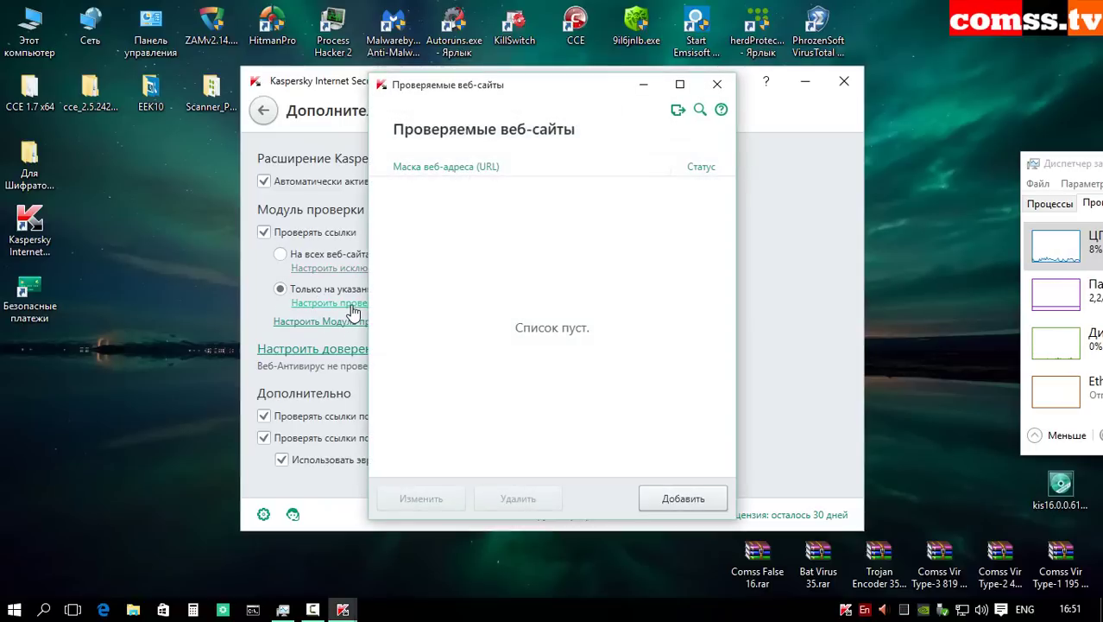
click(717, 83)
Step: View the link checking module's link and website category options, and the trusted web addresses setting
click(383, 322)
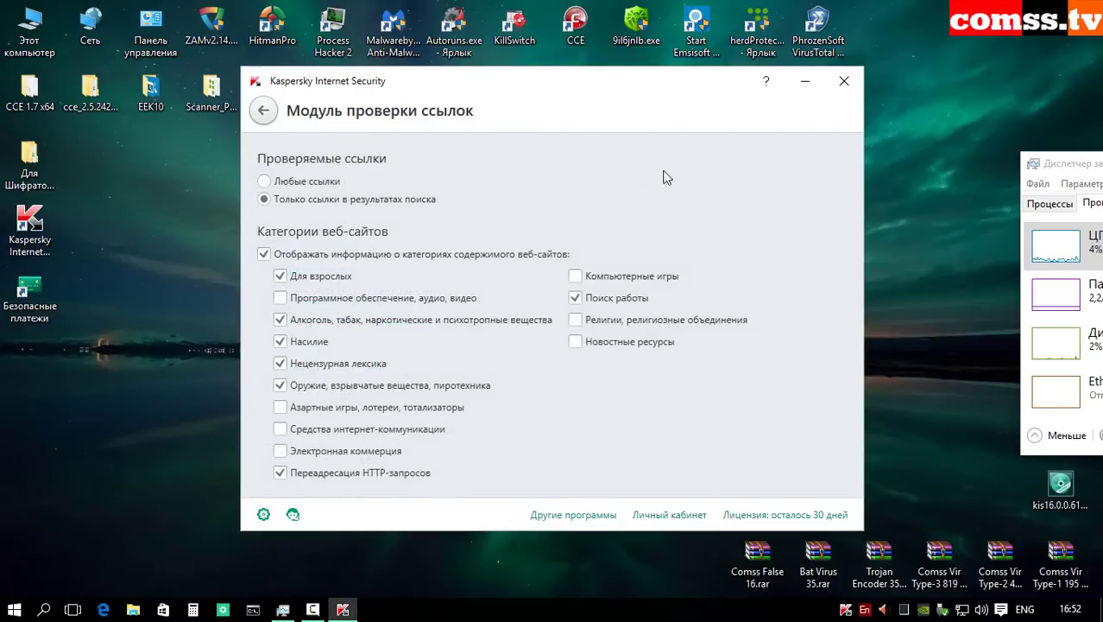
click(266, 113)
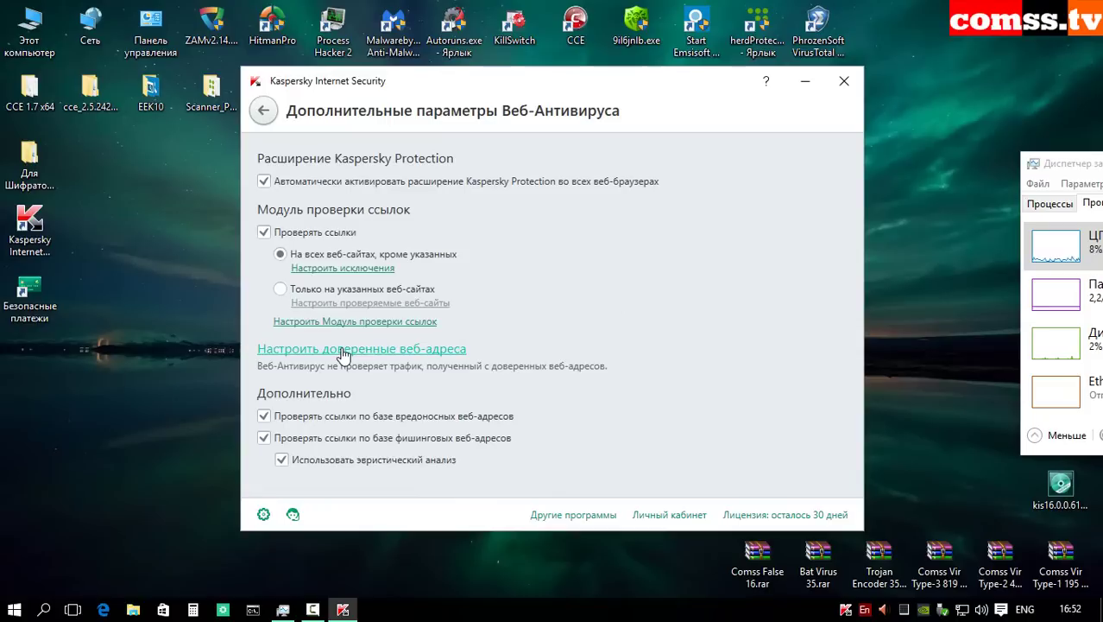
click(328, 349)
key(Escape)
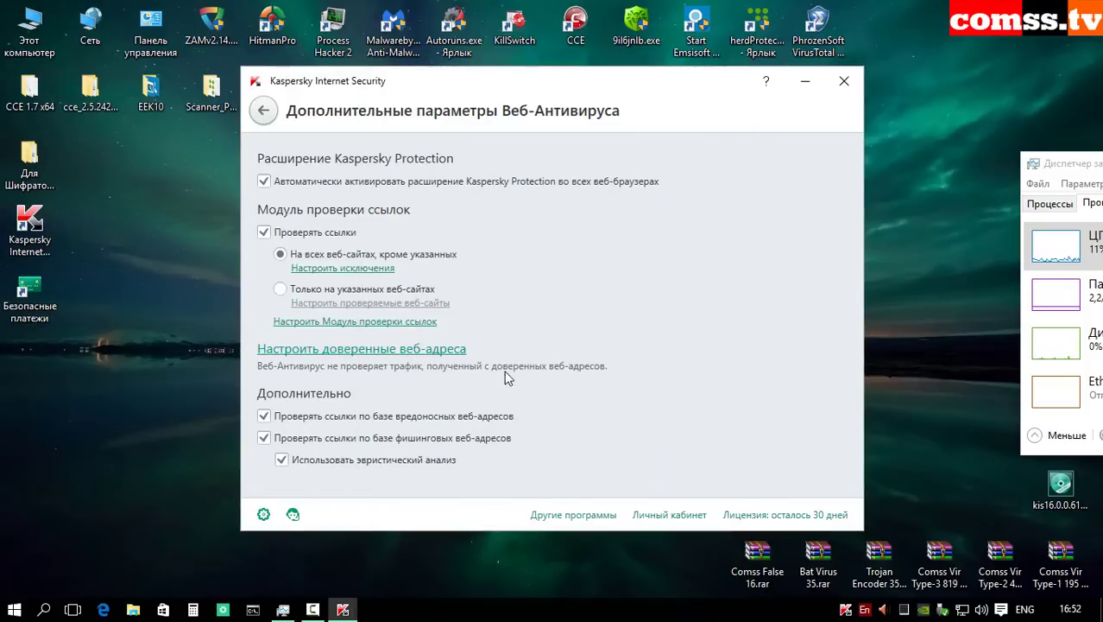
key(Escape)
Step: View the Firewall settings, its list of networks and the properties of a connected network
click(533, 240)
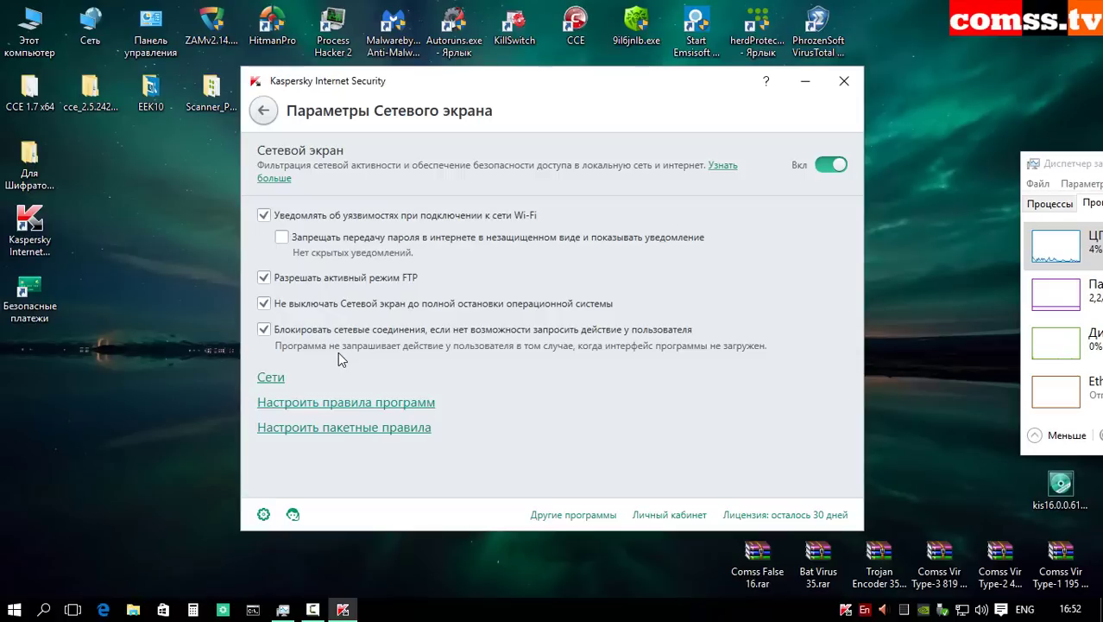
click(270, 381)
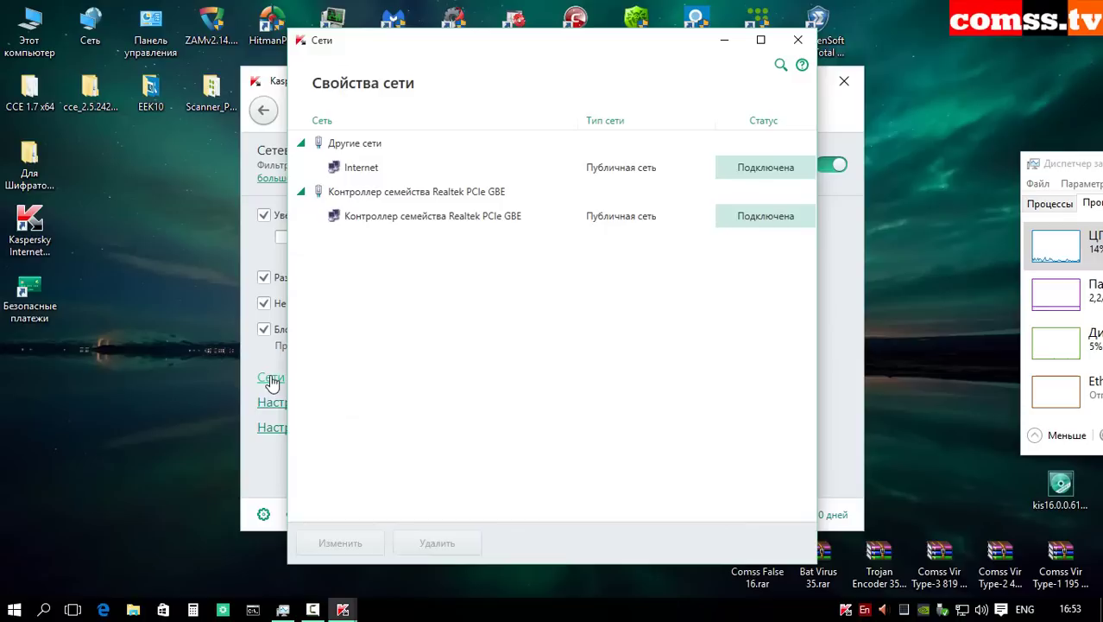
click(627, 176)
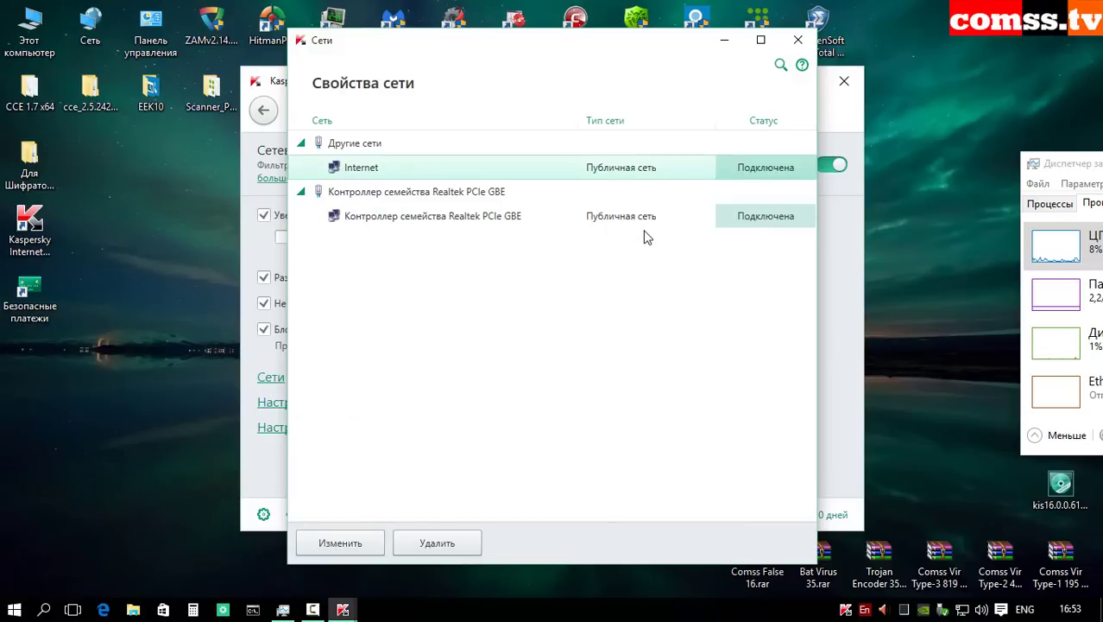
click(340, 550)
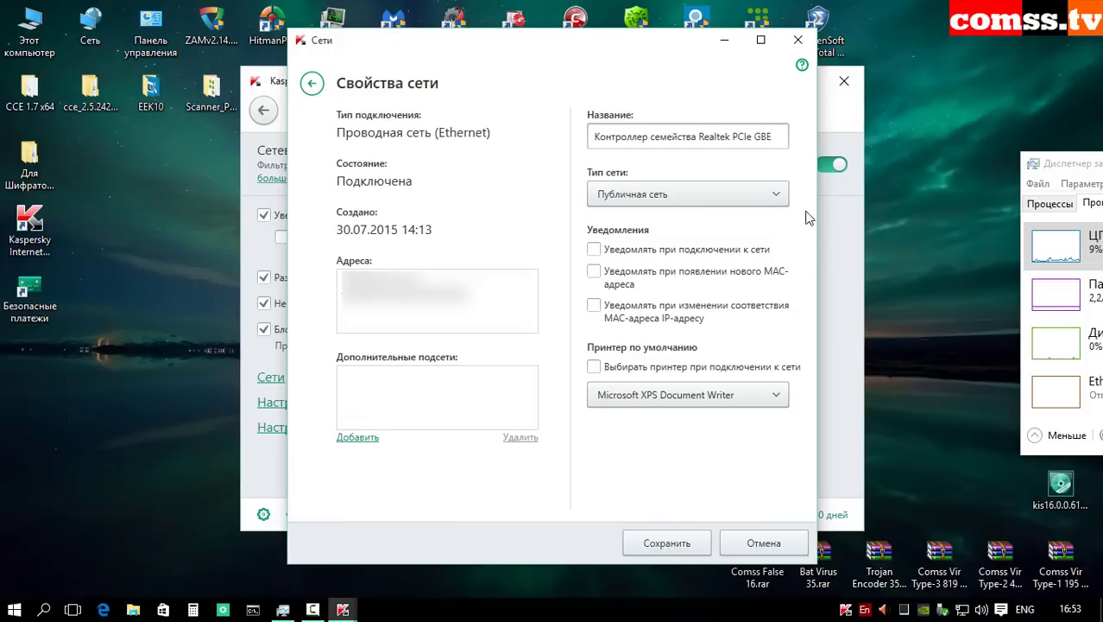
key(Escape)
key(Escape)
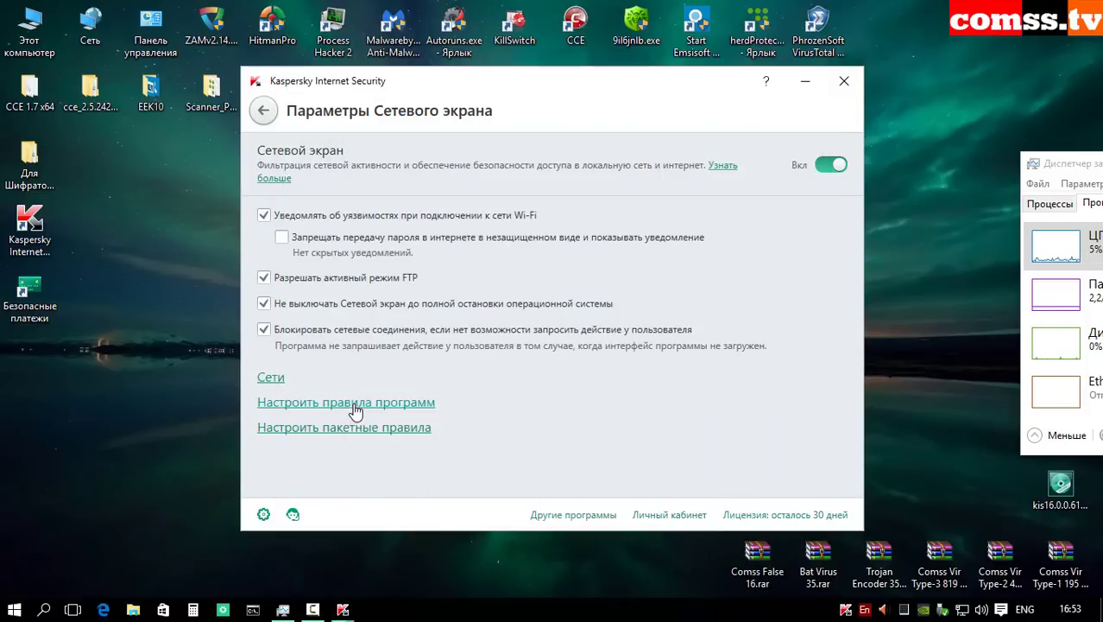
Step: View the Firewall's application rules, including the KASPERSKY LAB group's file and registry, rights and network rules
click(356, 404)
double_click(363, 170)
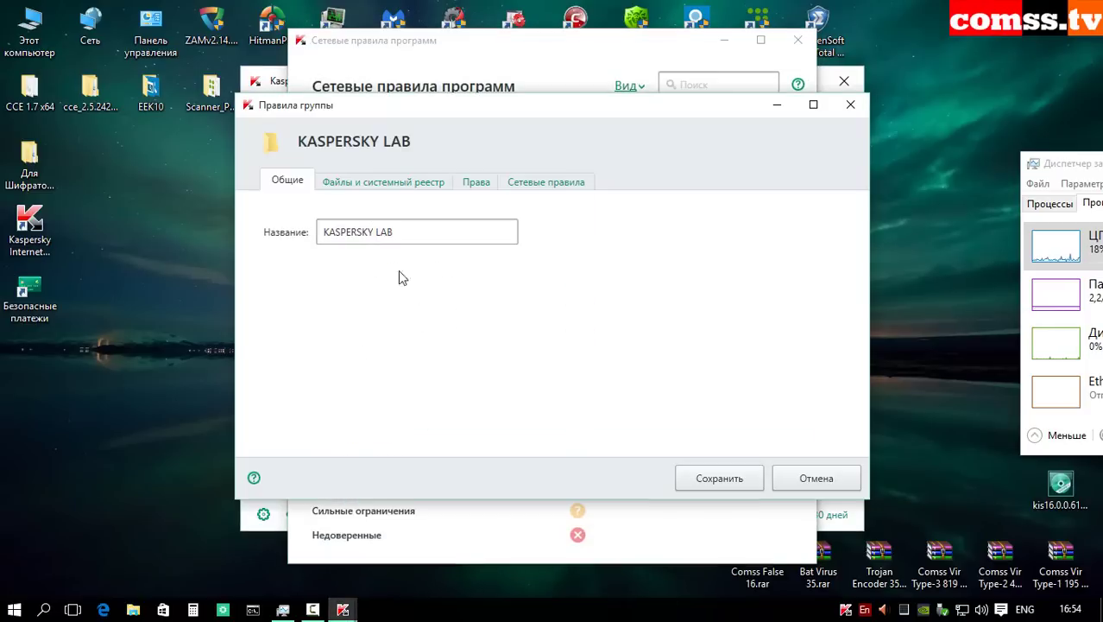
click(381, 179)
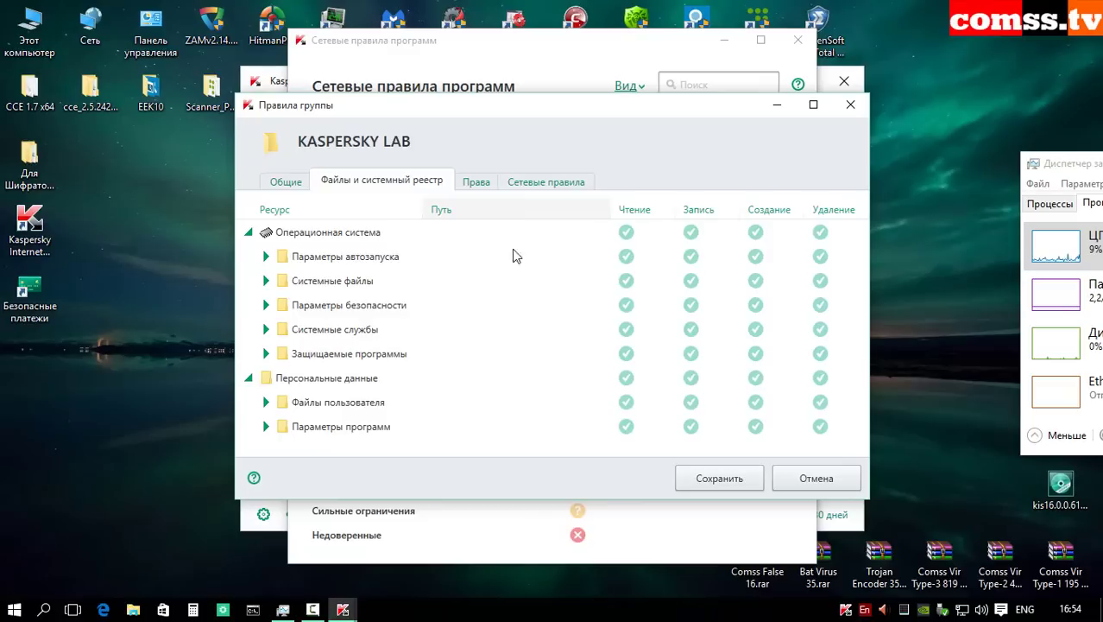
click(485, 183)
click(542, 184)
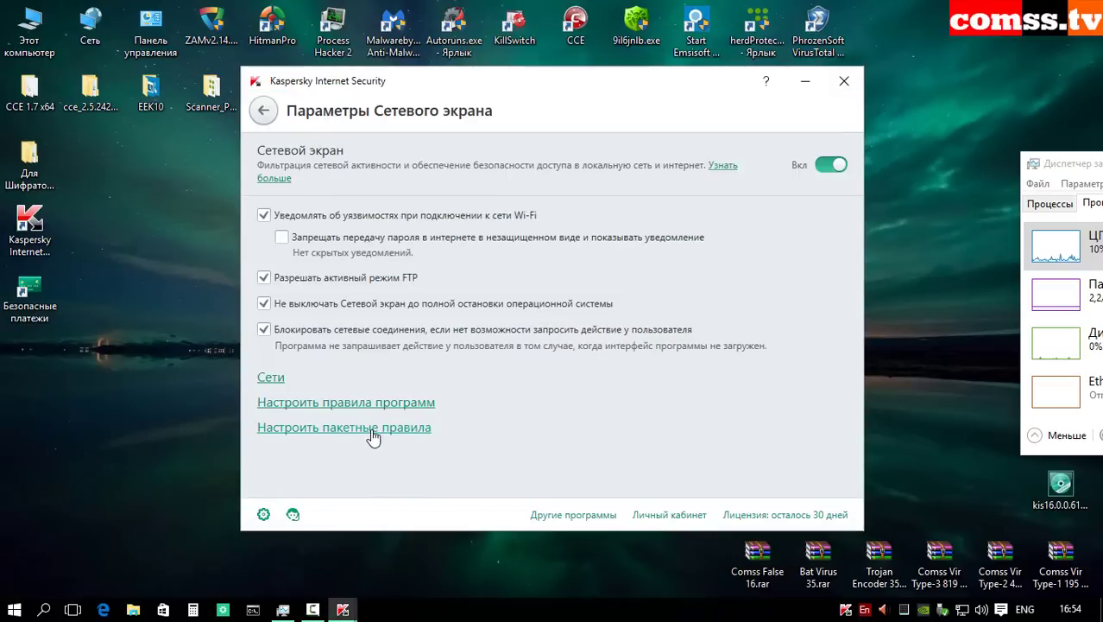
Step: View the Firewall's packet rules, the editing options of the DNS over TCP rule and the form for adding a rule
click(369, 429)
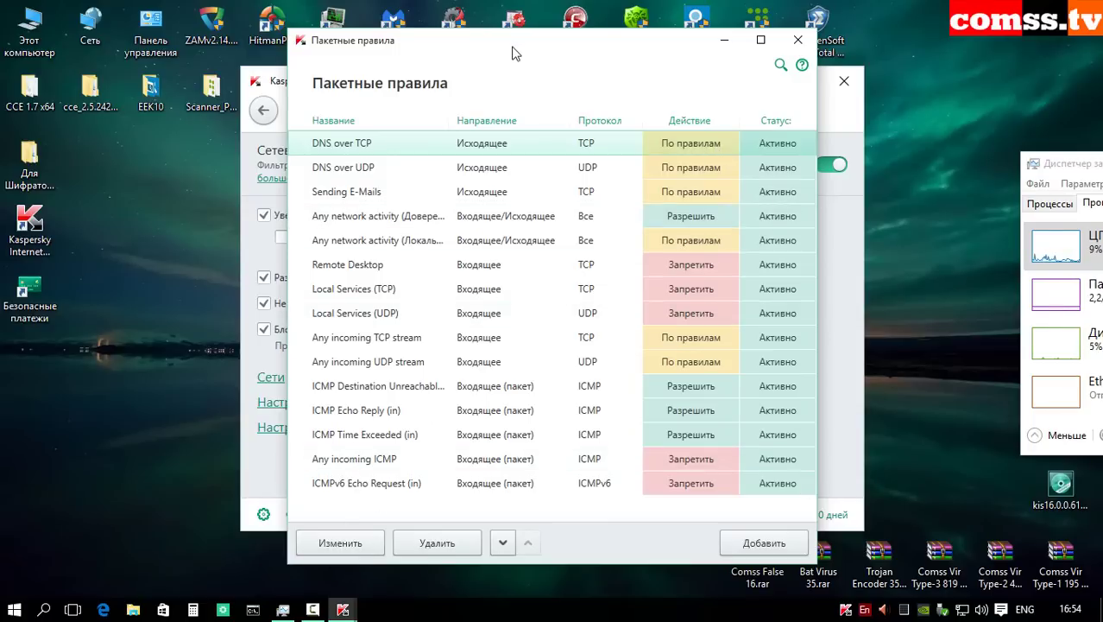
click(350, 544)
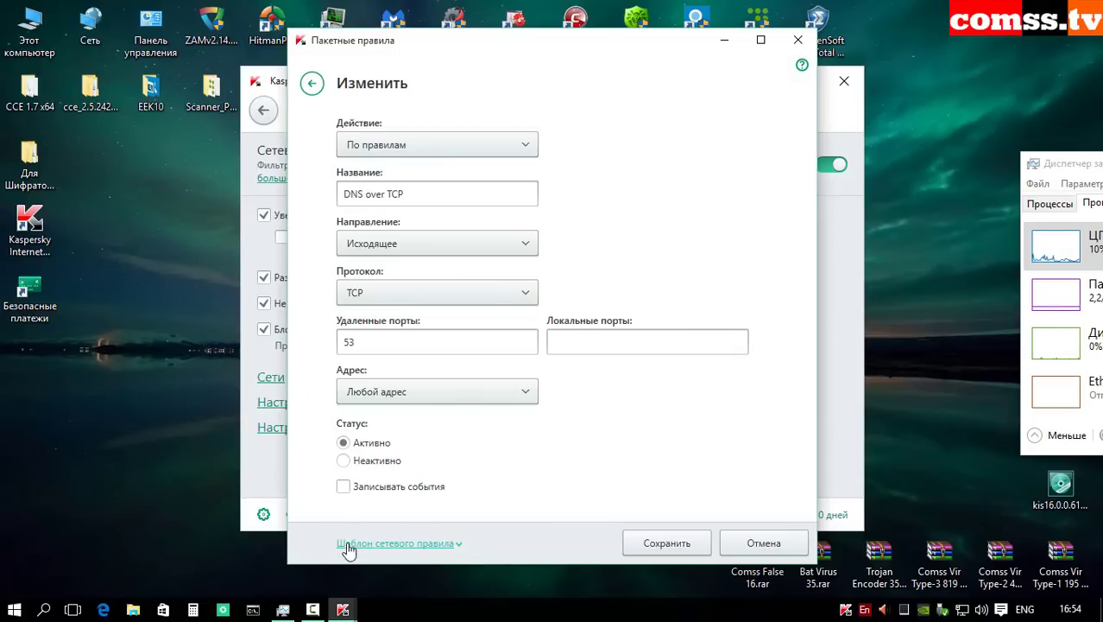
key(Escape)
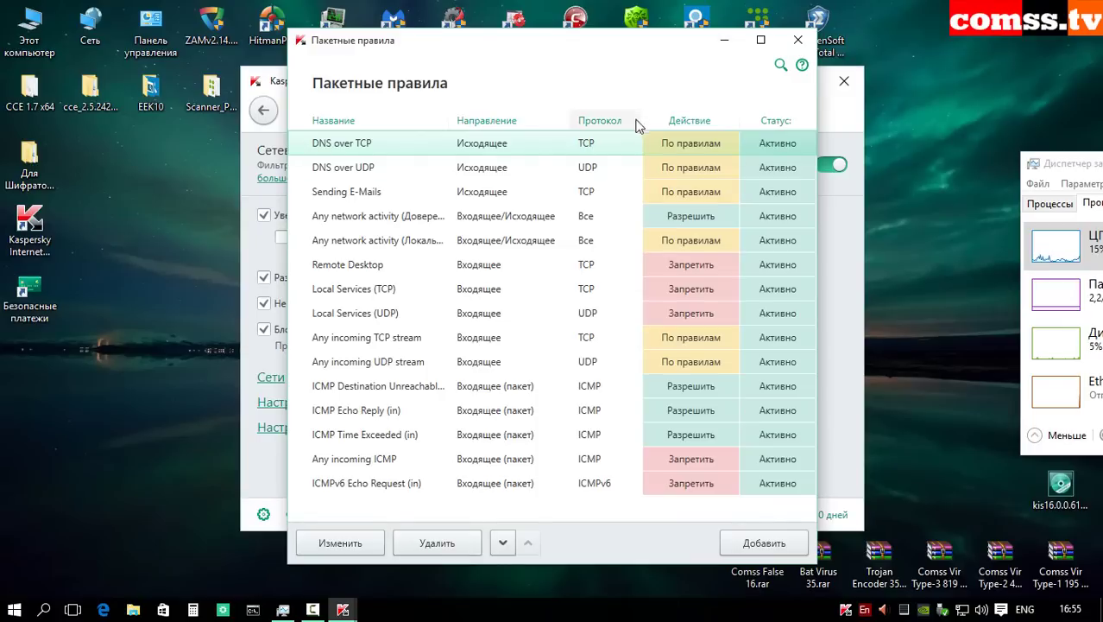
click(395, 486)
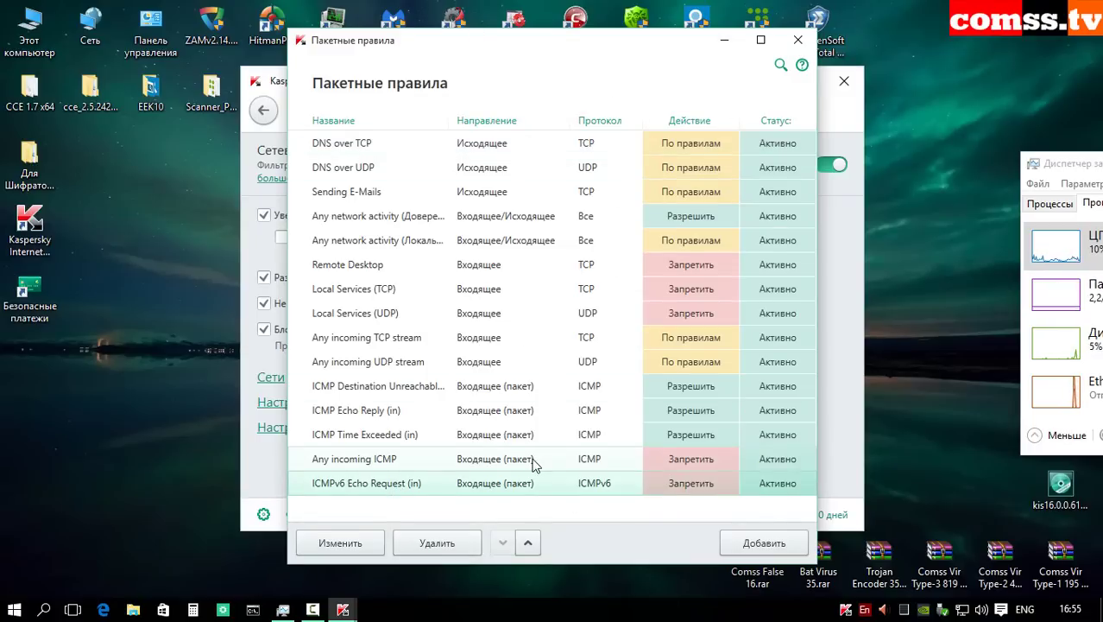
click(753, 545)
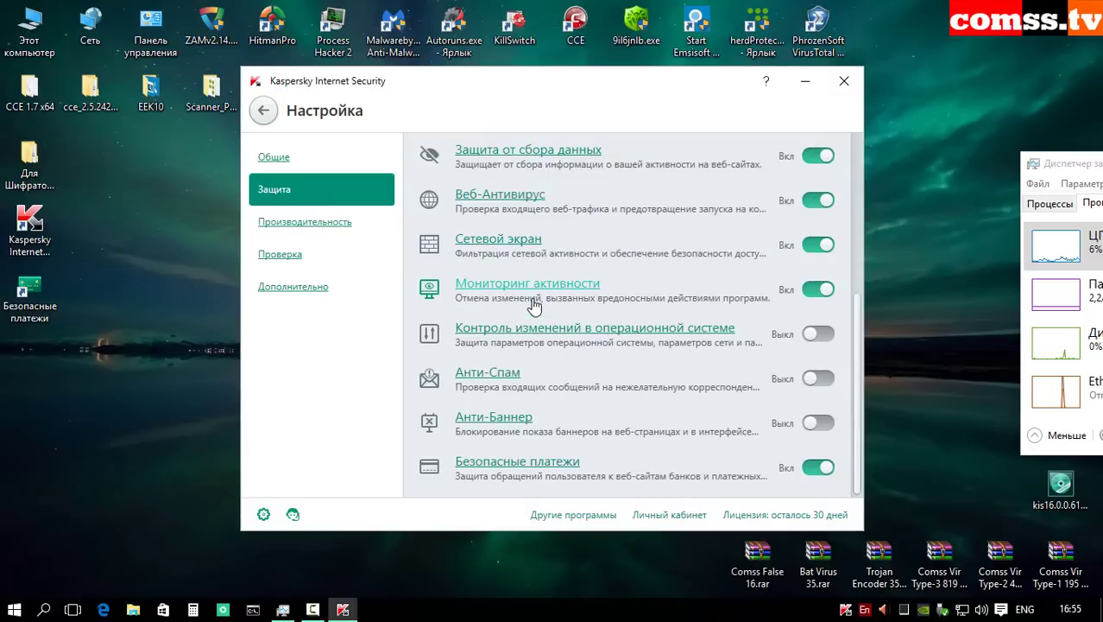
Step: View System Watcher's available actions for exploit protection, malicious application activity and rollback of malware actions
click(541, 292)
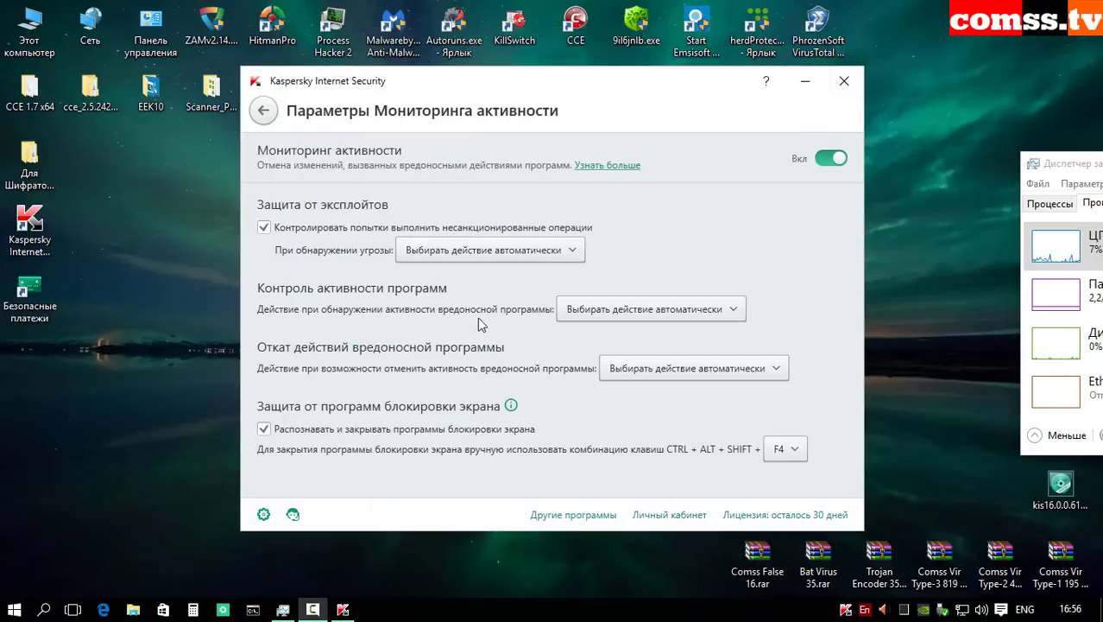
click(573, 252)
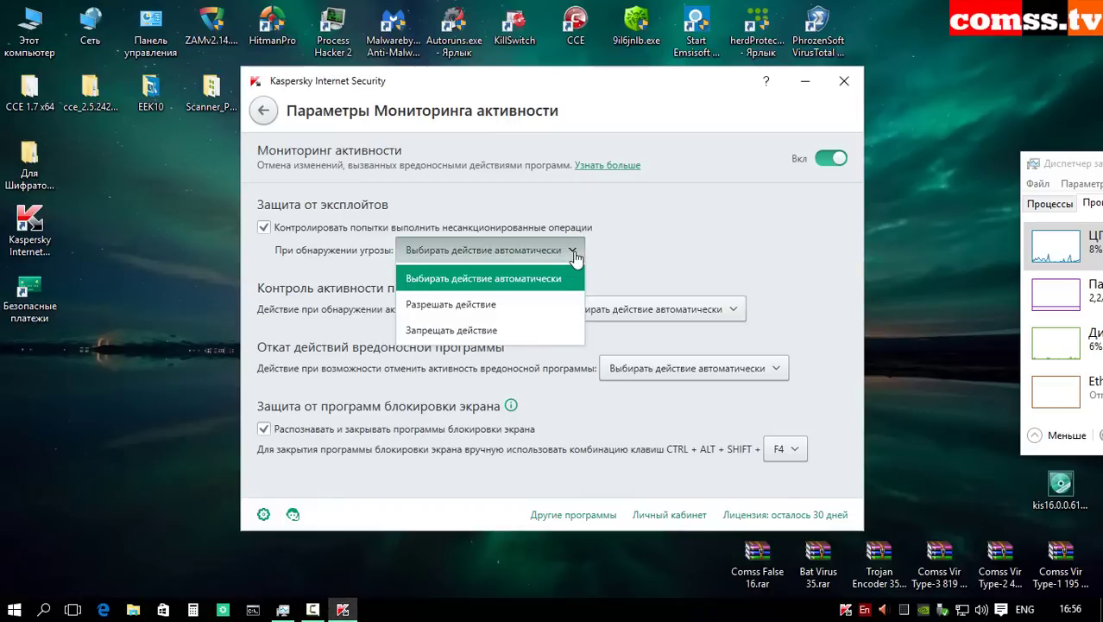
click(706, 253)
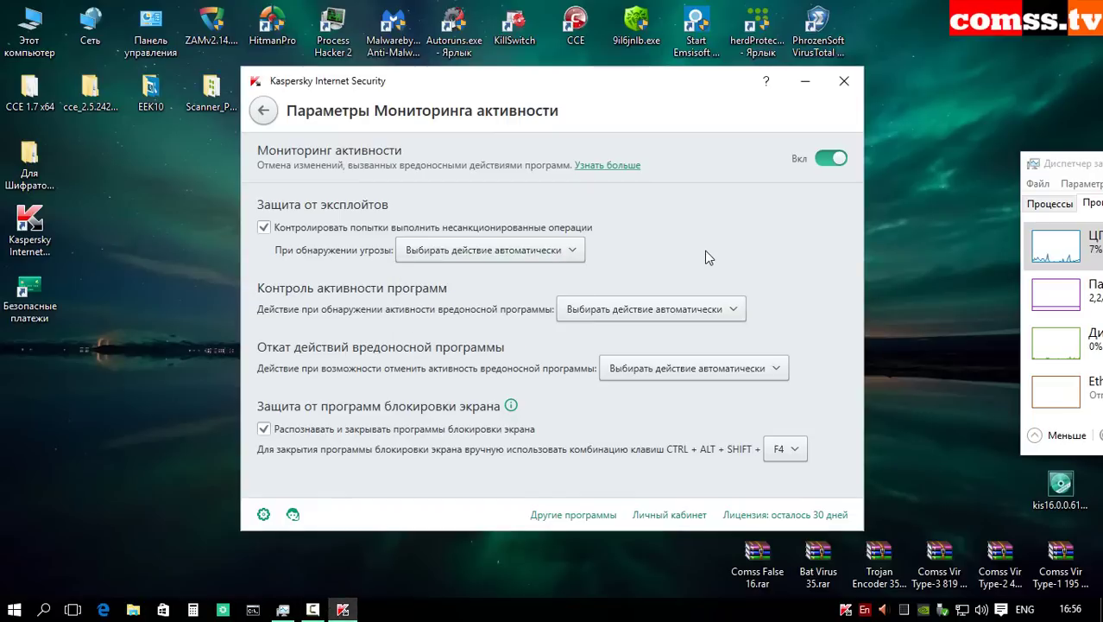
click(734, 311)
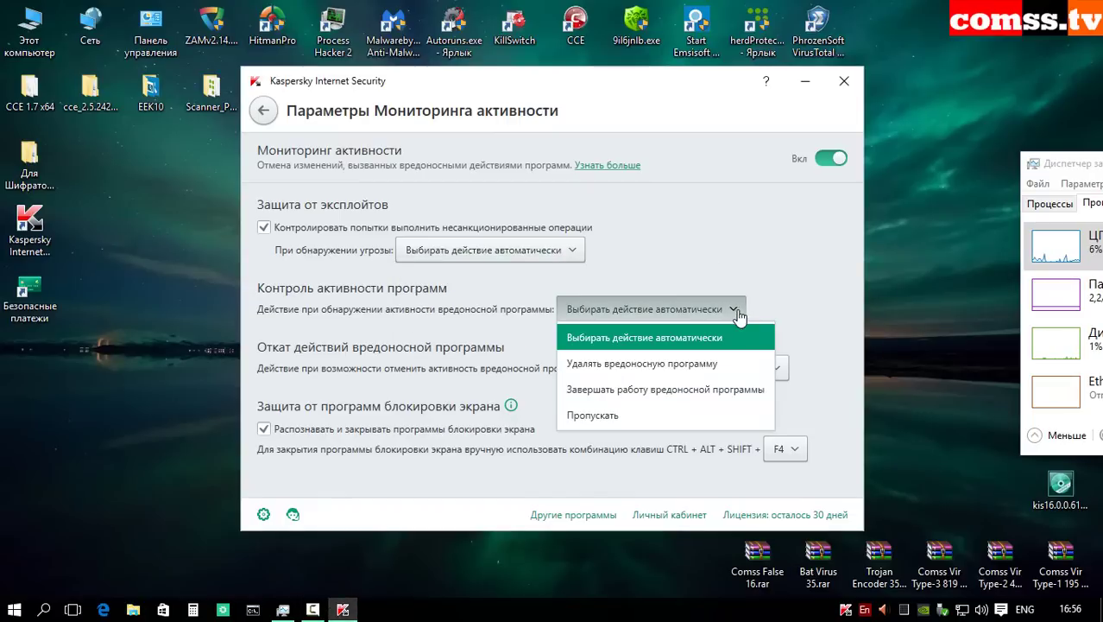
click(812, 319)
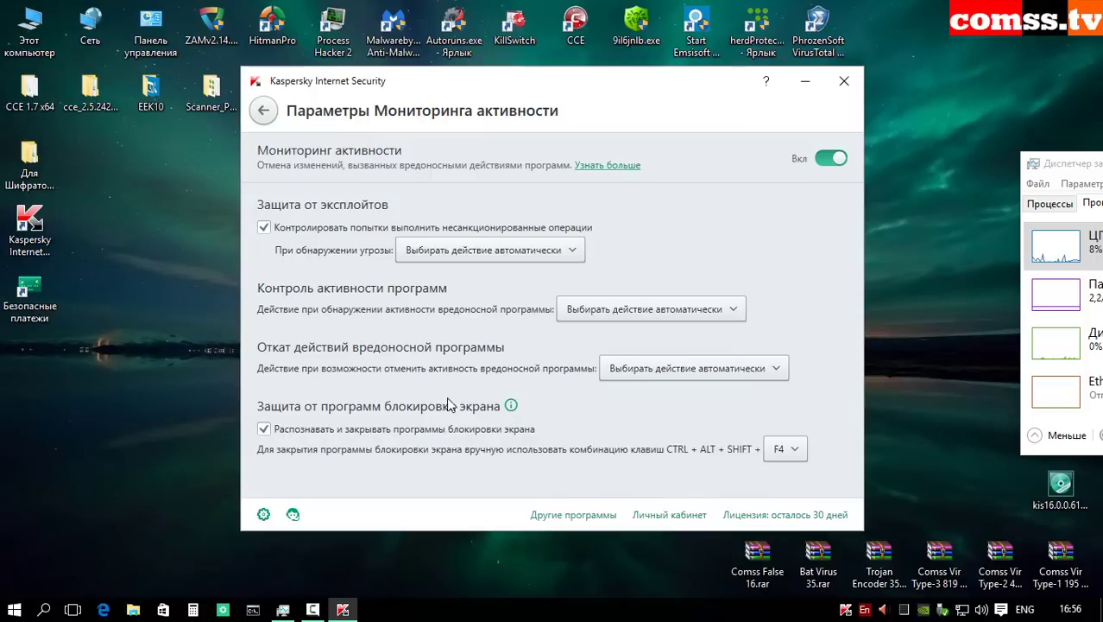
click(782, 371)
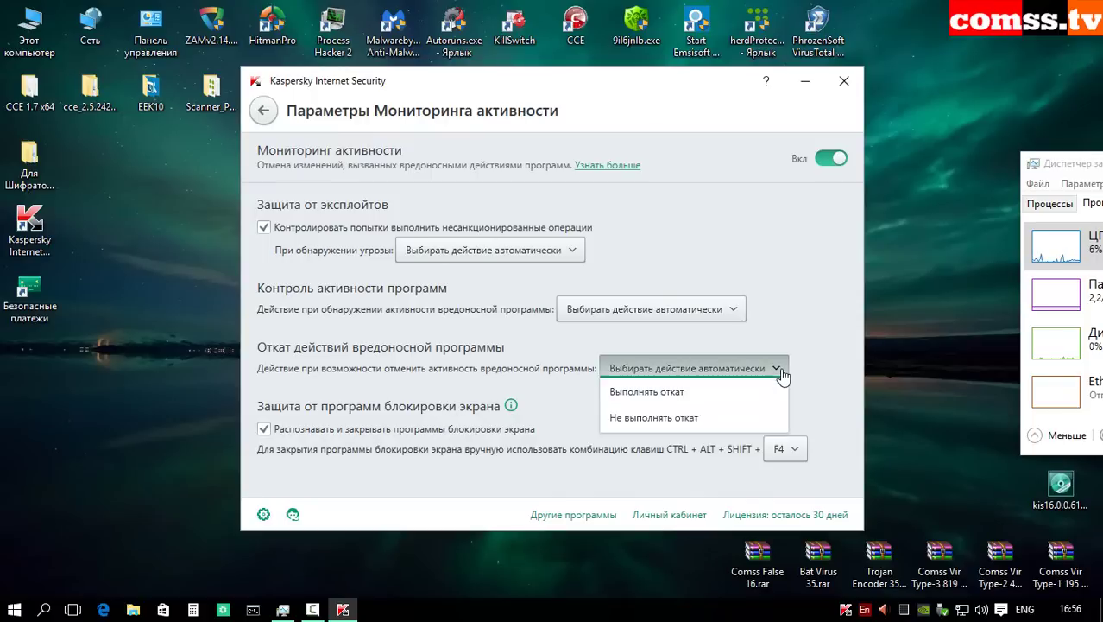
click(760, 396)
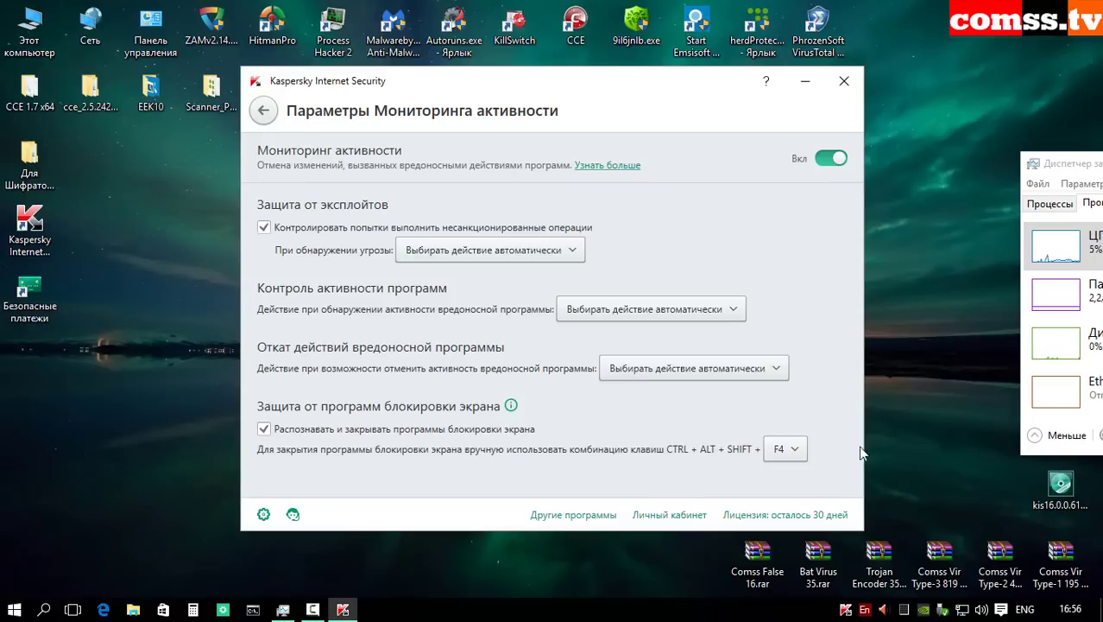
key(BackSpace)
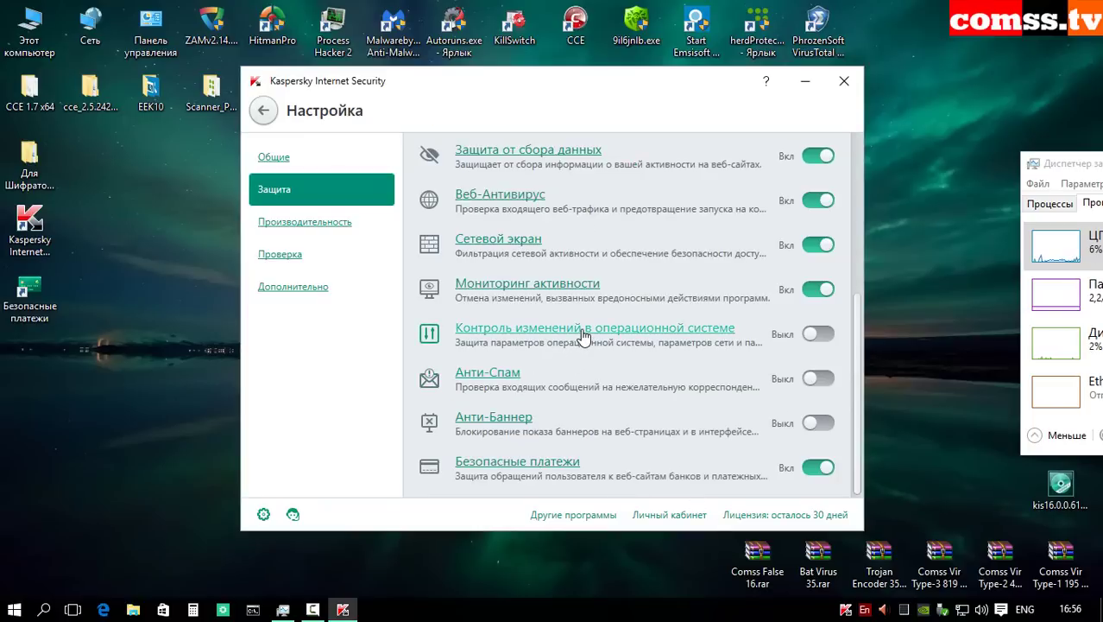
Step: Turn on control of changes in the operating system
click(584, 333)
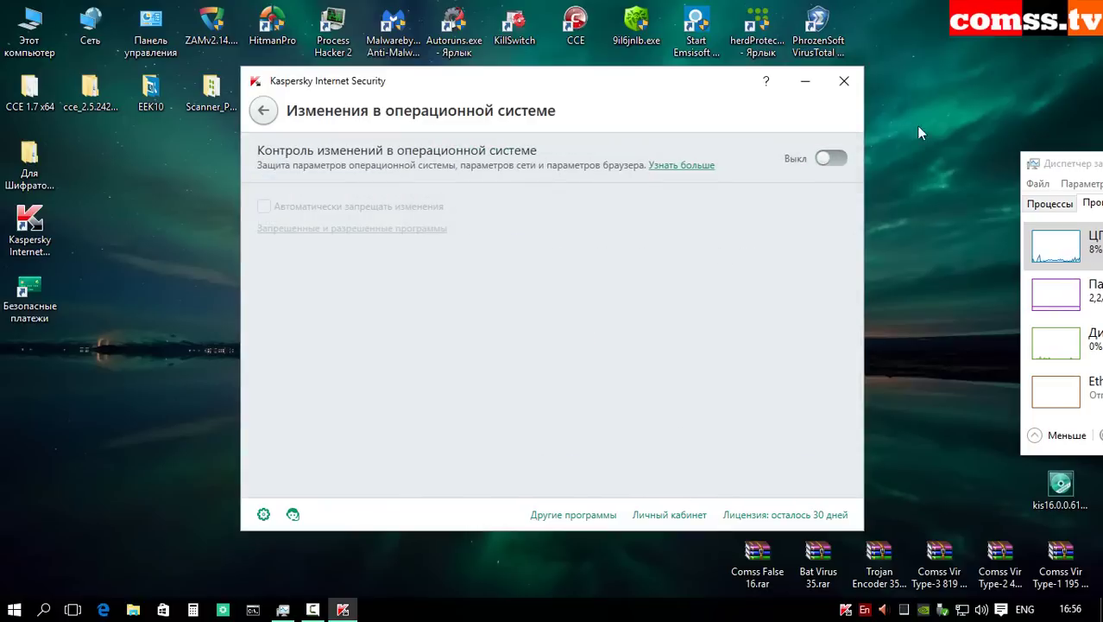
click(831, 162)
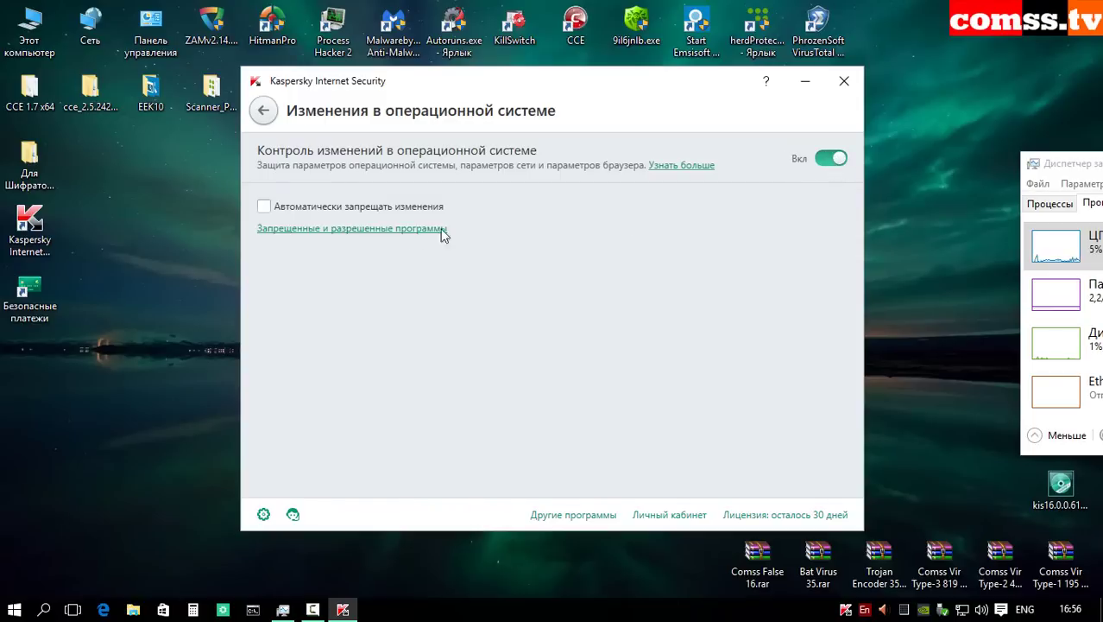
Step: View the blocked and allowed programs for control of changes in the operating system
click(344, 230)
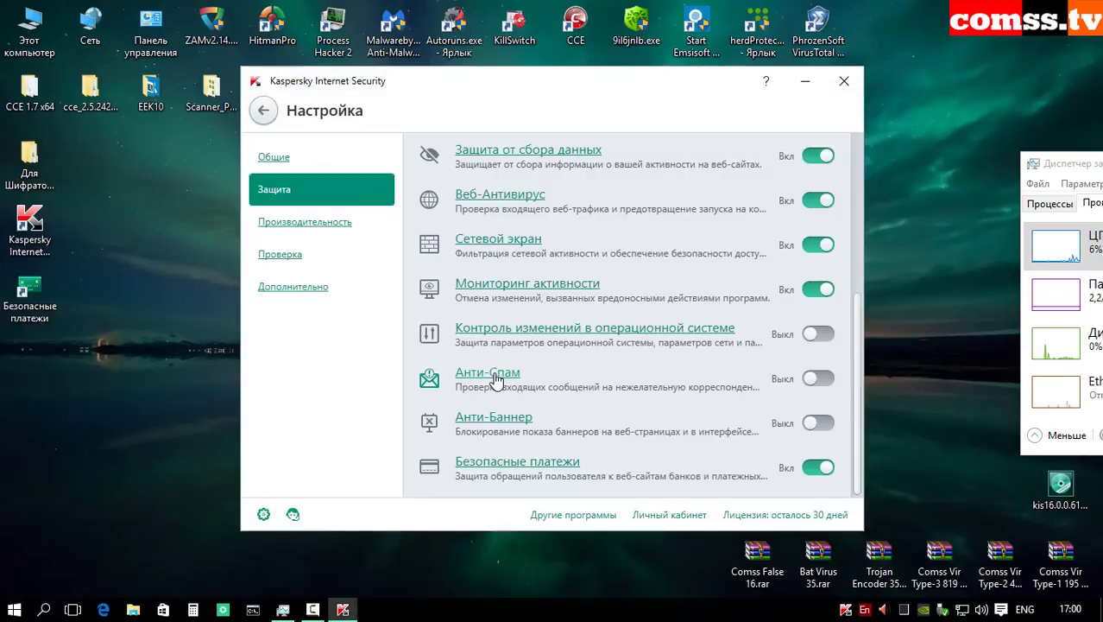
Step: View Anti-Spam's security levels and additional settings, including the blocked senders list and its form for adding an address mask
click(496, 380)
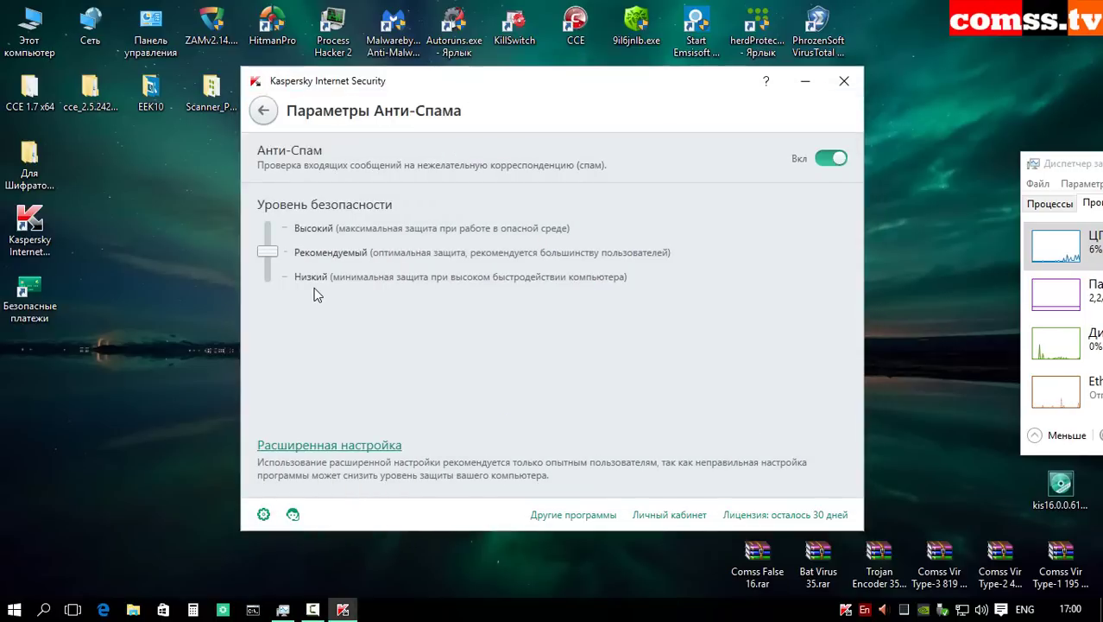
click(335, 451)
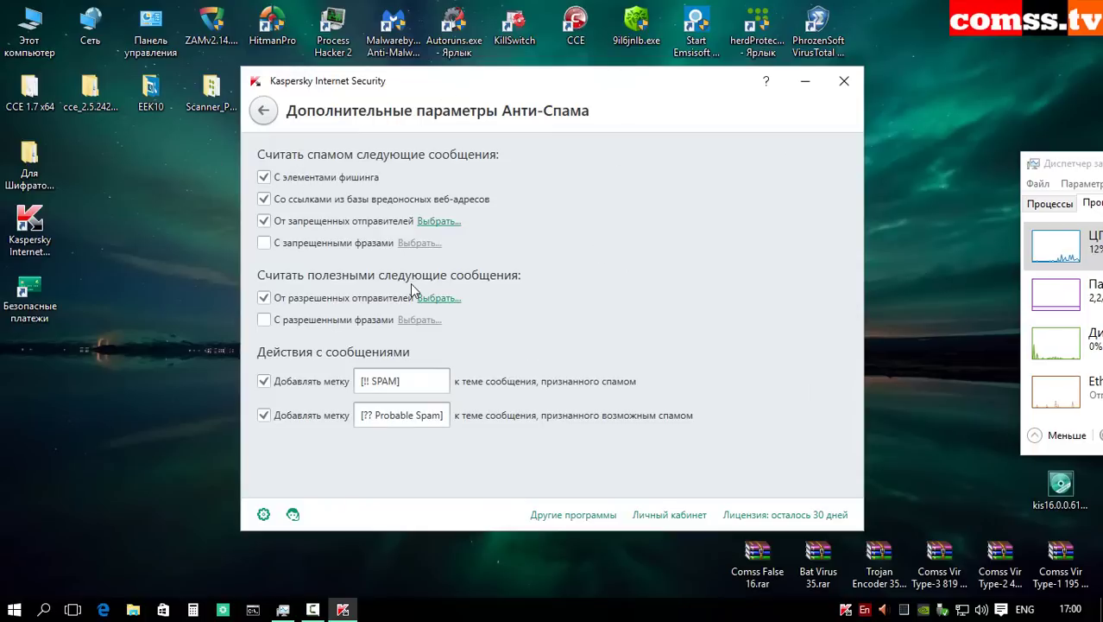
click(441, 221)
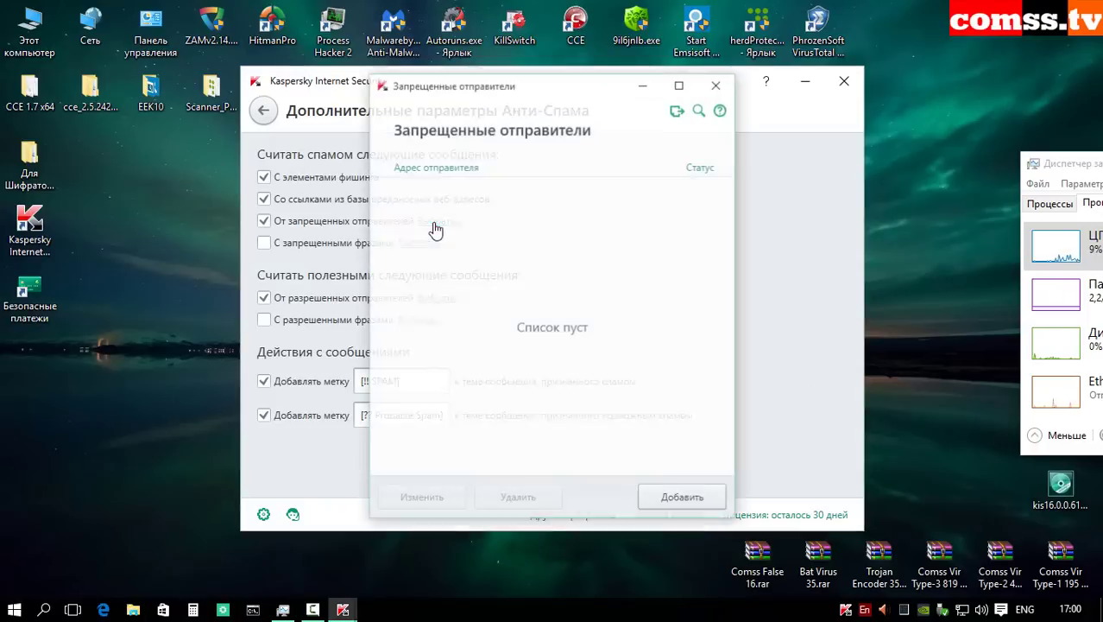
click(680, 498)
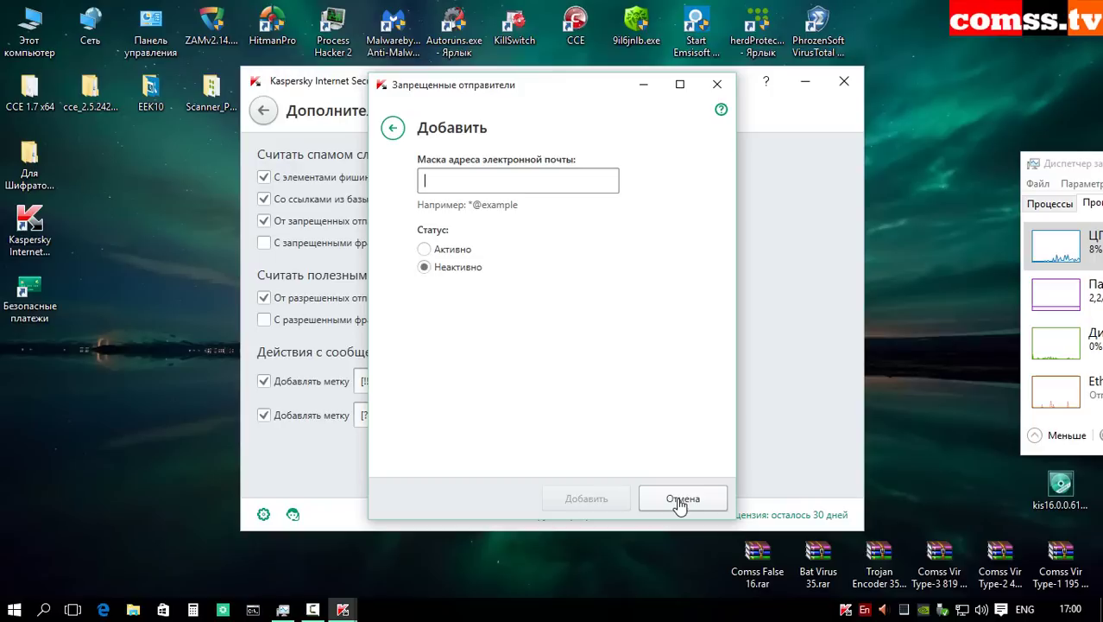
click(679, 498)
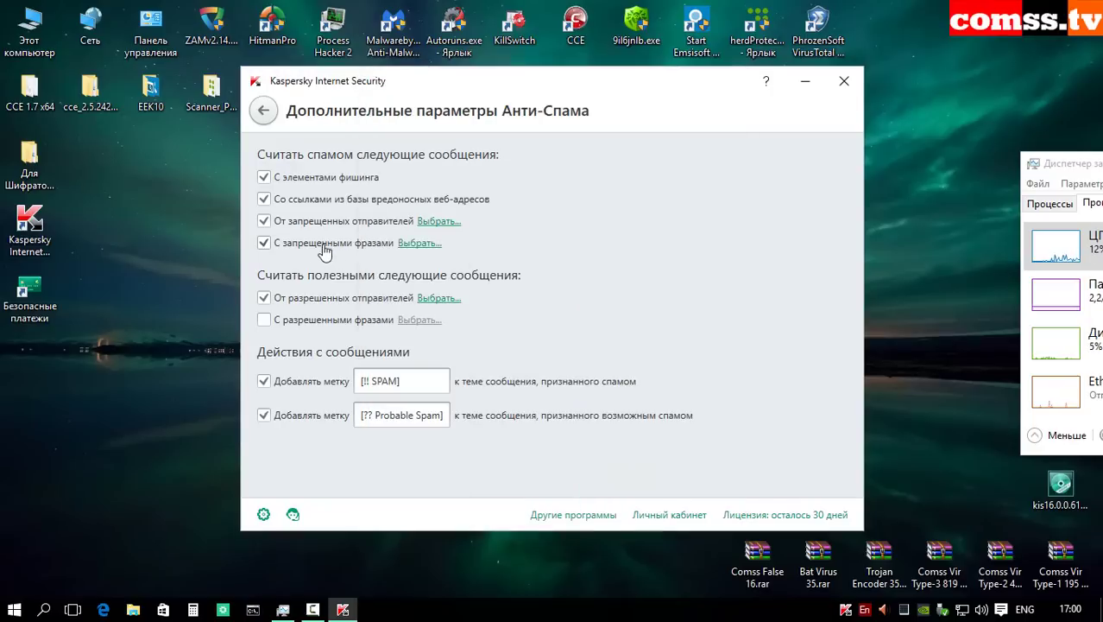
Step: View Anti-Spam's lists of blocked phrases, allowed senders and allowed phrases
click(421, 244)
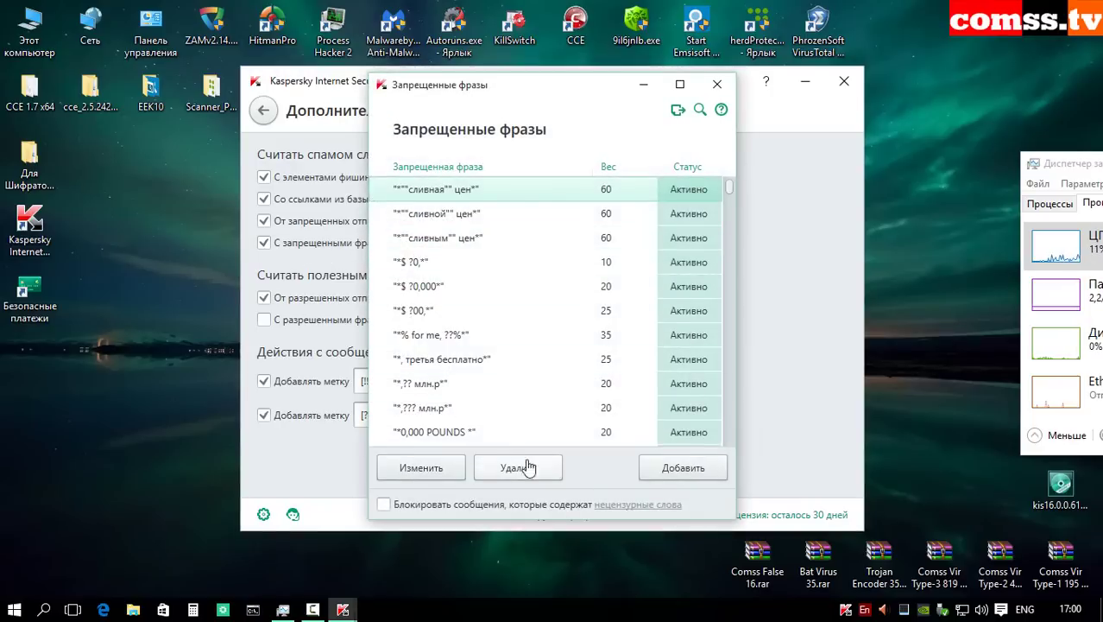
key(Escape)
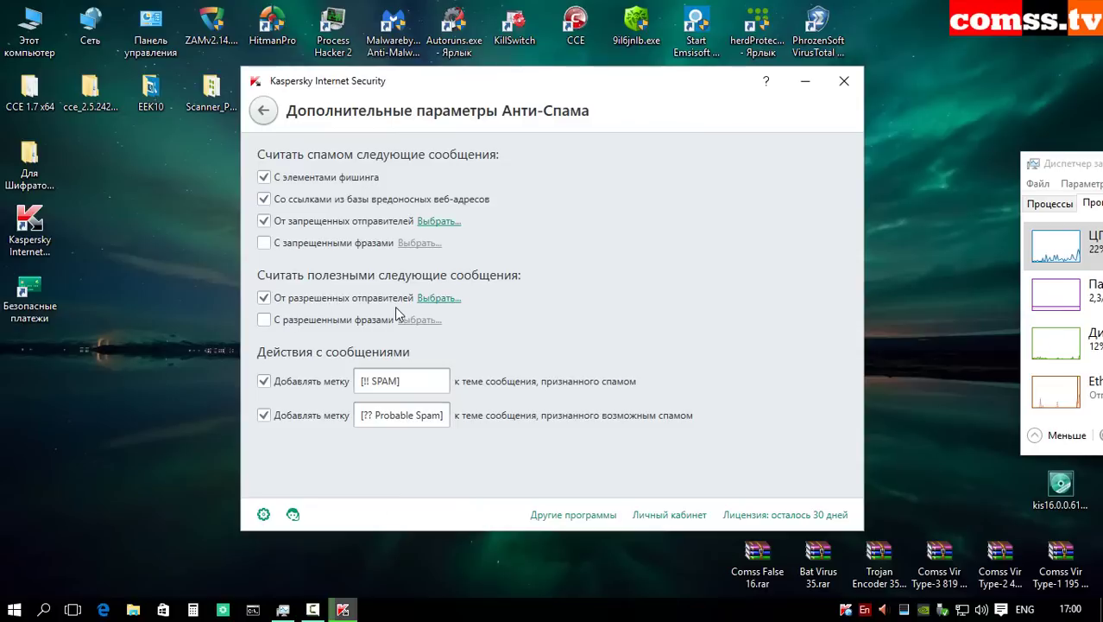
click(434, 307)
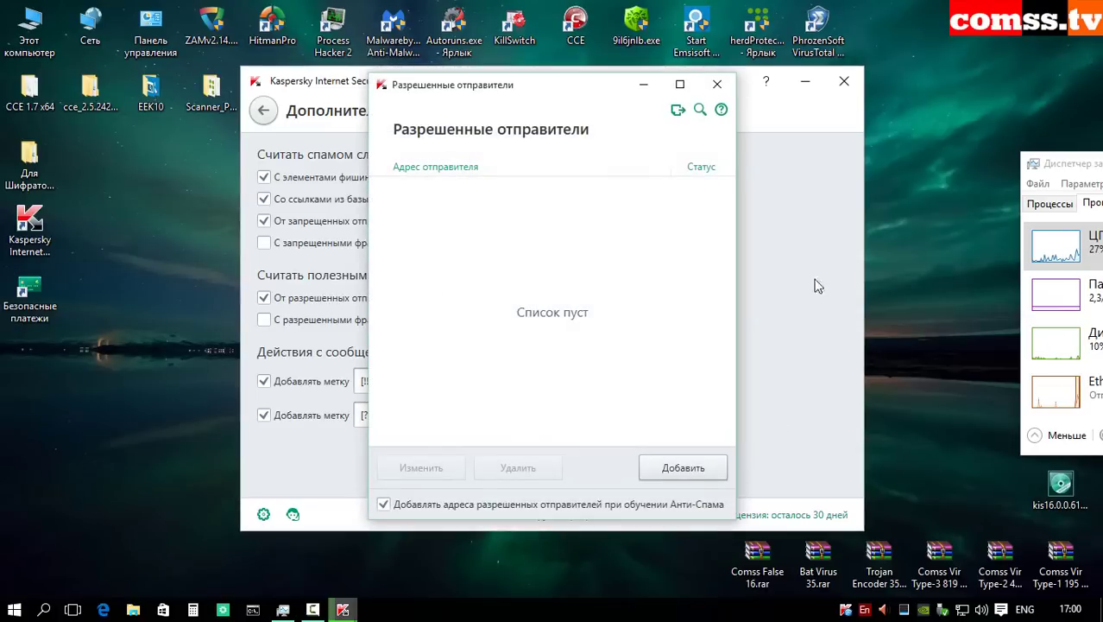
key(Escape)
click(332, 324)
click(420, 320)
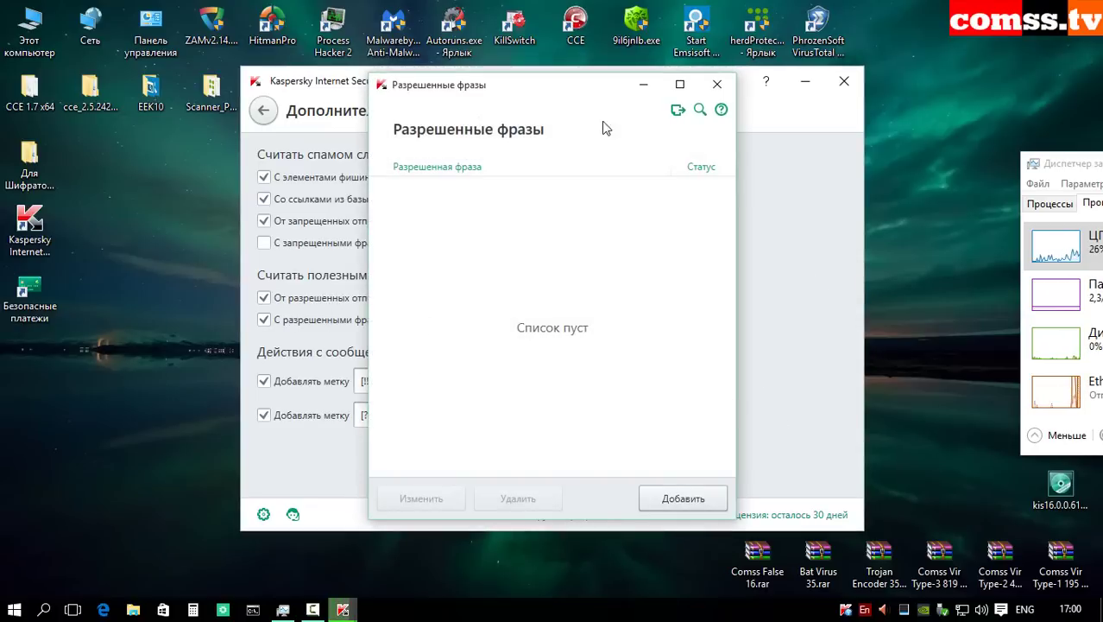
key(Escape)
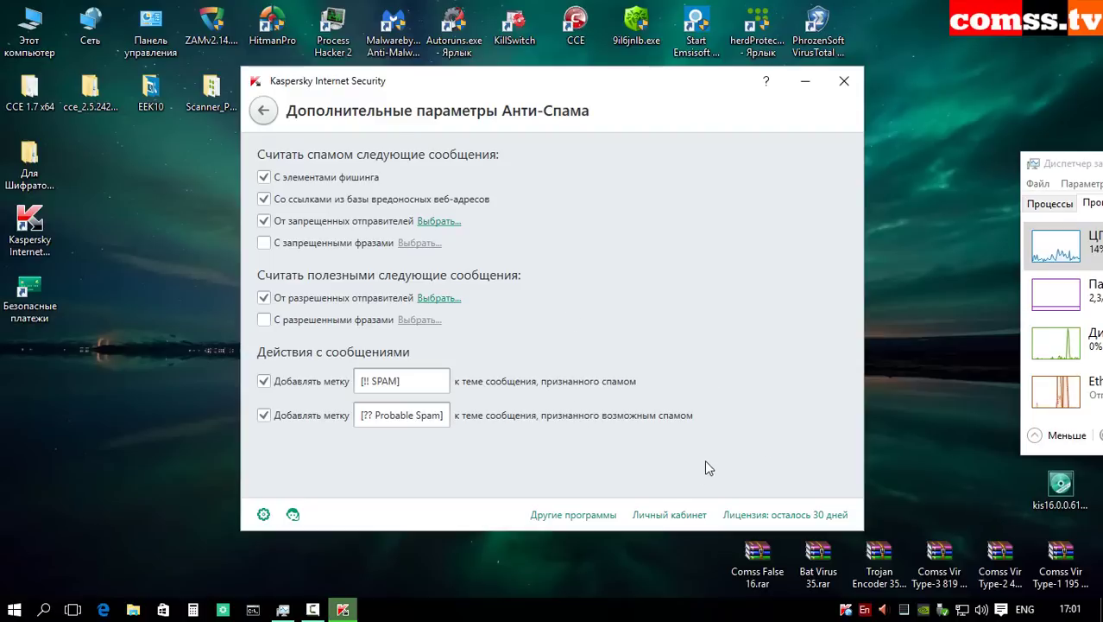
key(Escape)
Step: Turn on Anti-Banner and view its list of blocked web addresses
click(493, 420)
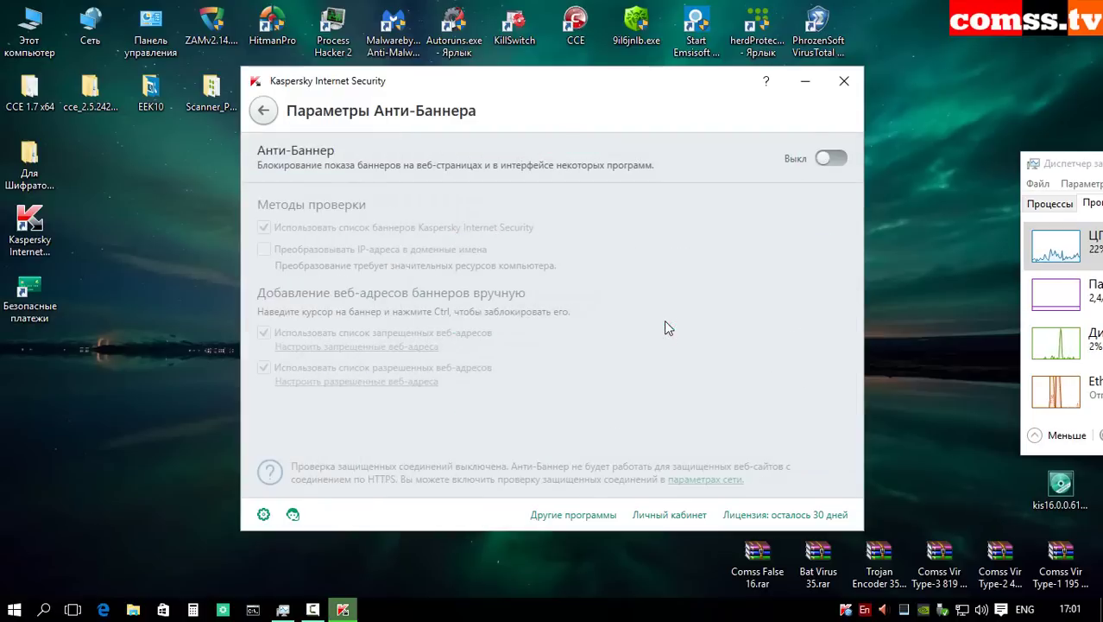
click(832, 158)
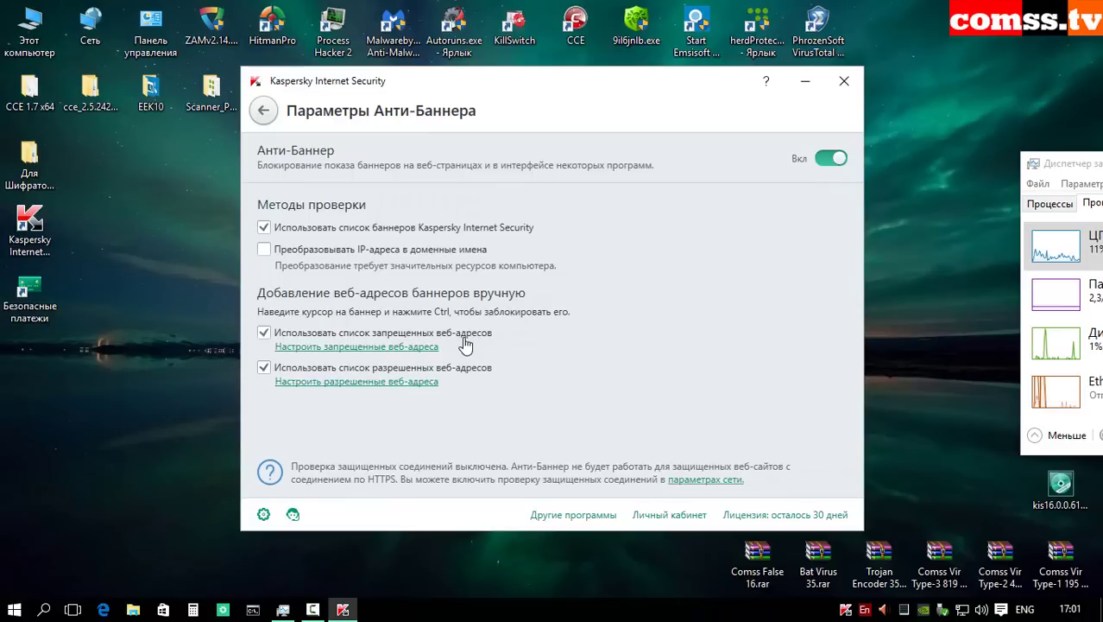
click(373, 349)
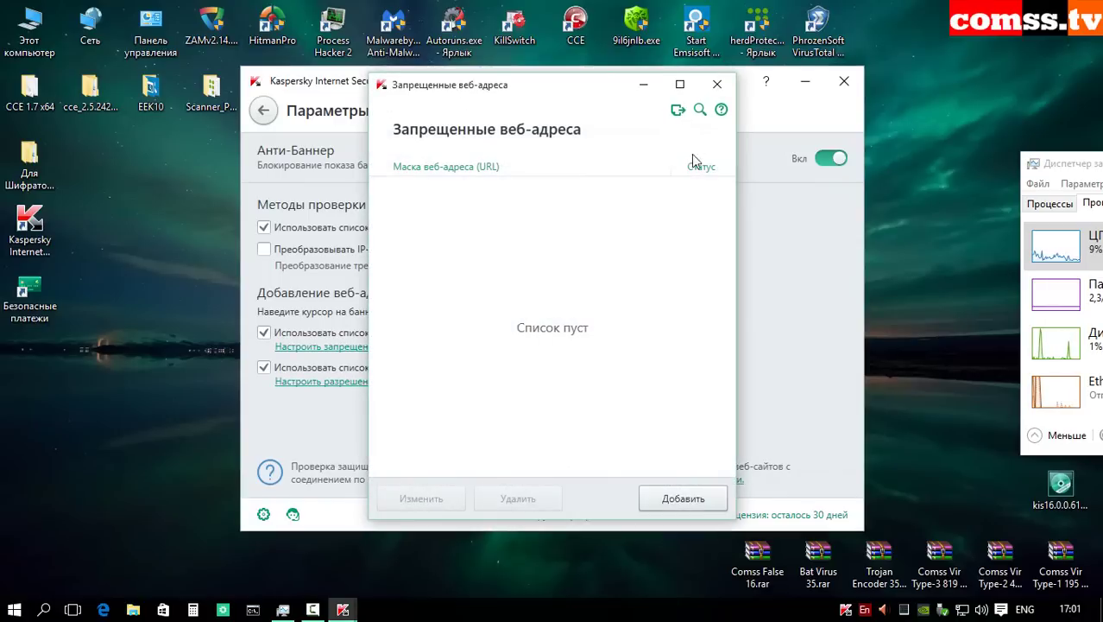
click(718, 84)
Step: View the Safe Money settings and the browser choices for opening websites from the Safe Money window
click(536, 472)
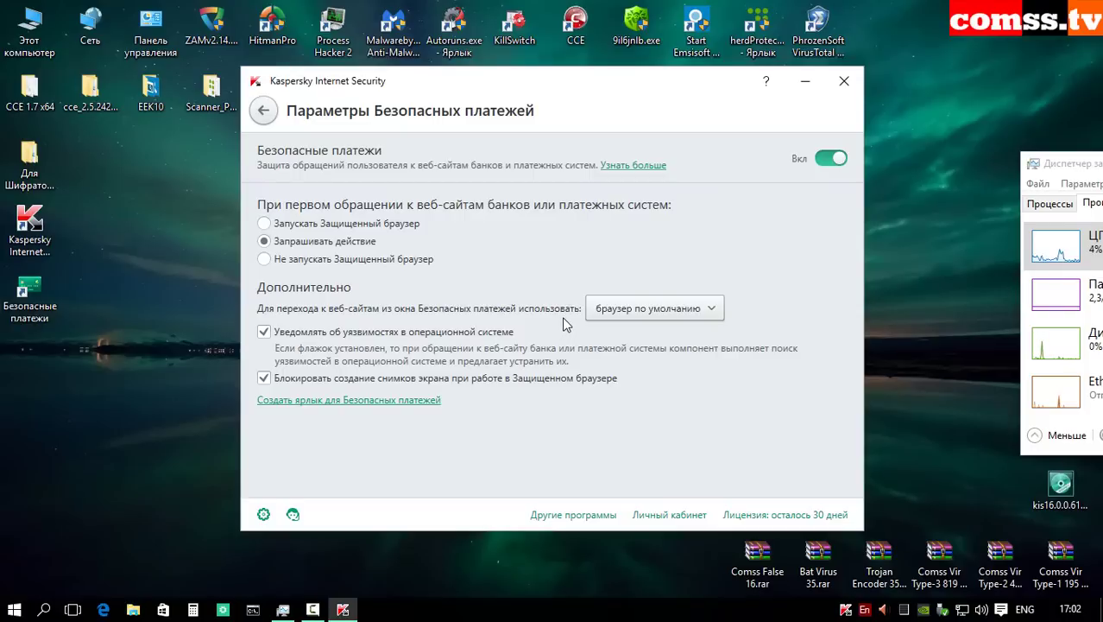
click(711, 316)
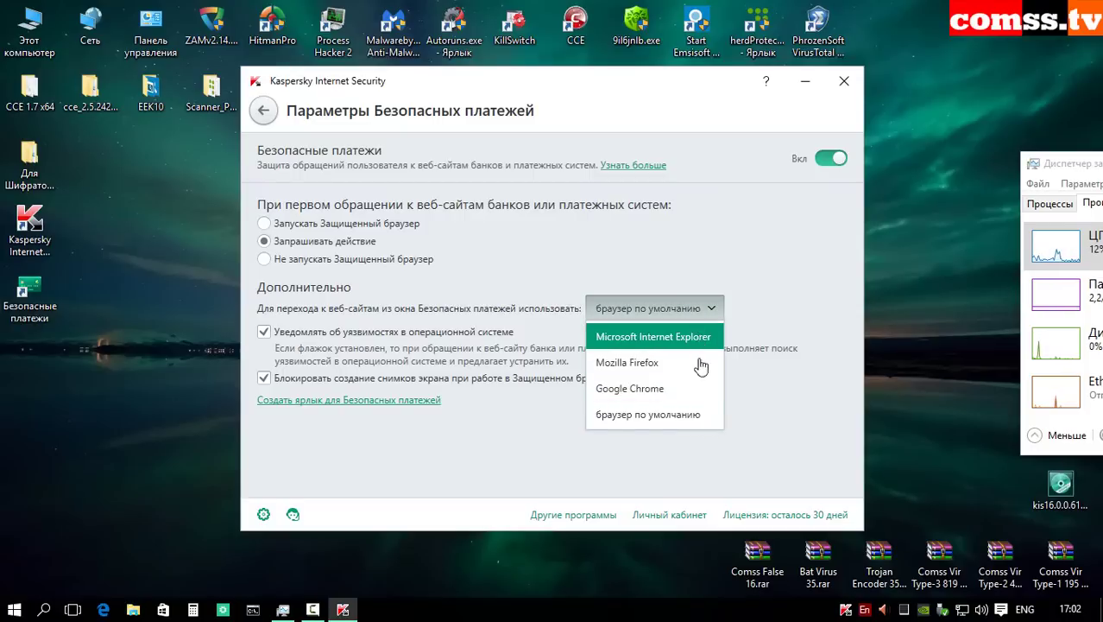
click(312, 318)
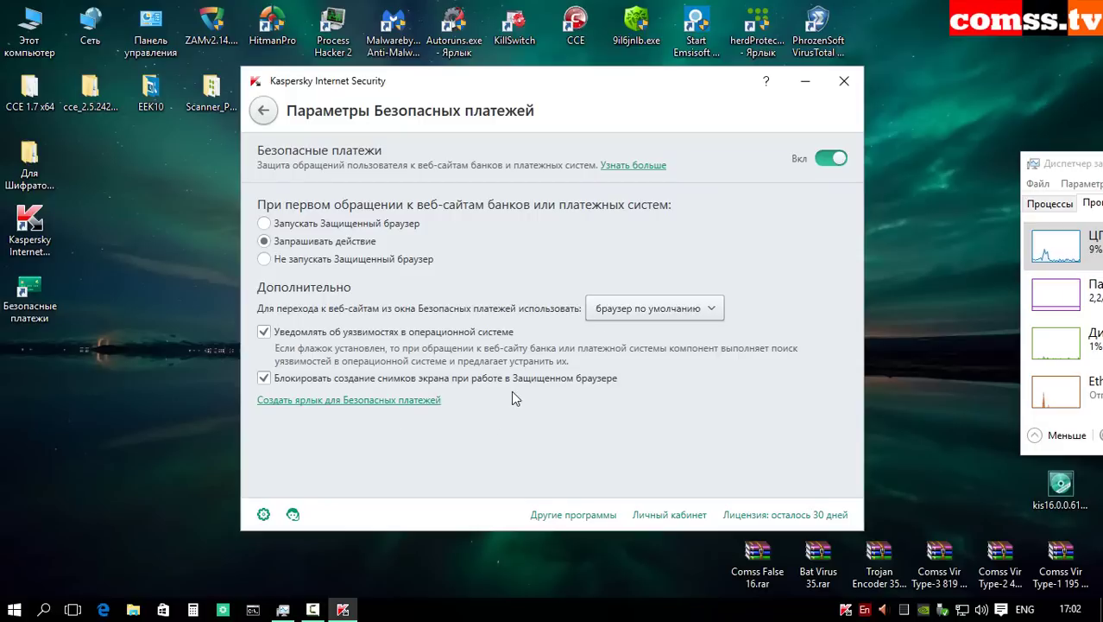
key(BackSpace)
Step: View the performance settings and the options for pausing File Anti-Virus by time or on program launch
click(297, 224)
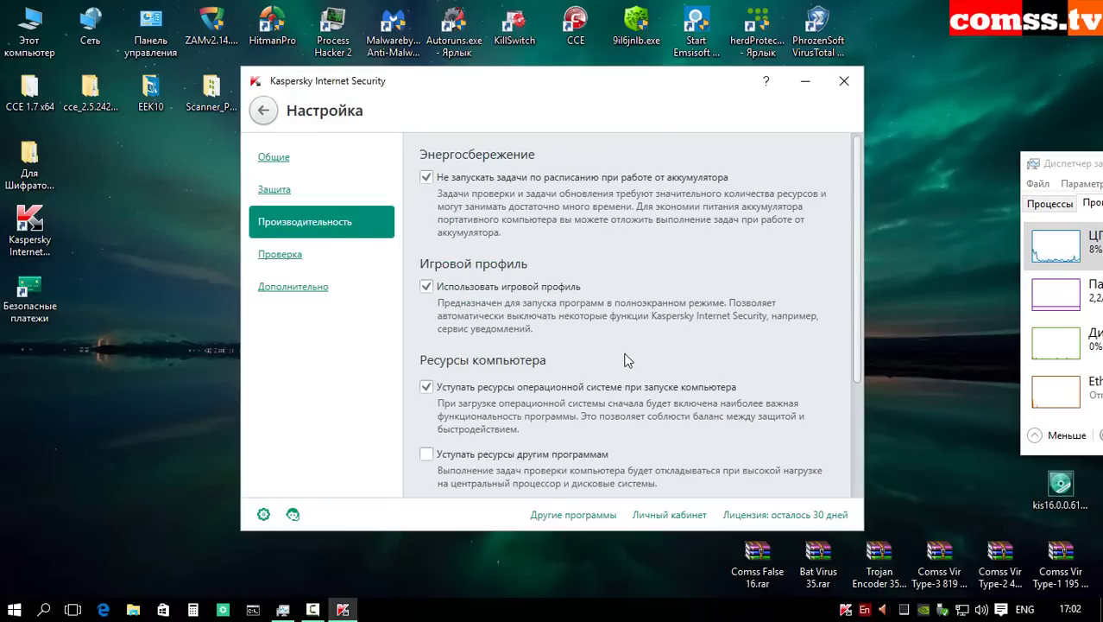
scroll(657, 466, down, 4)
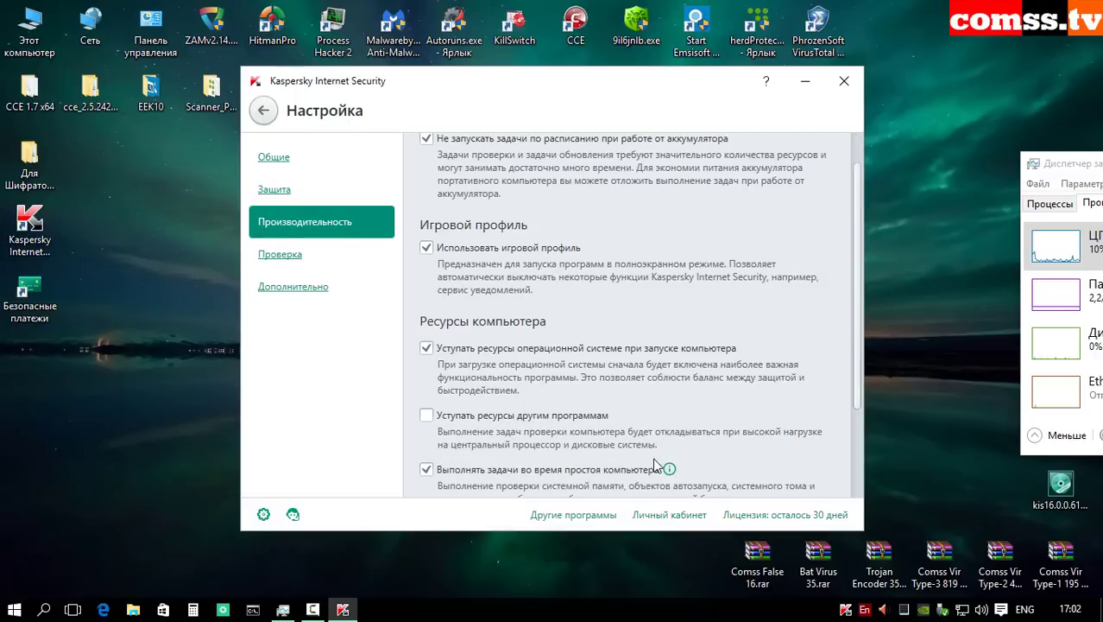
click(579, 458)
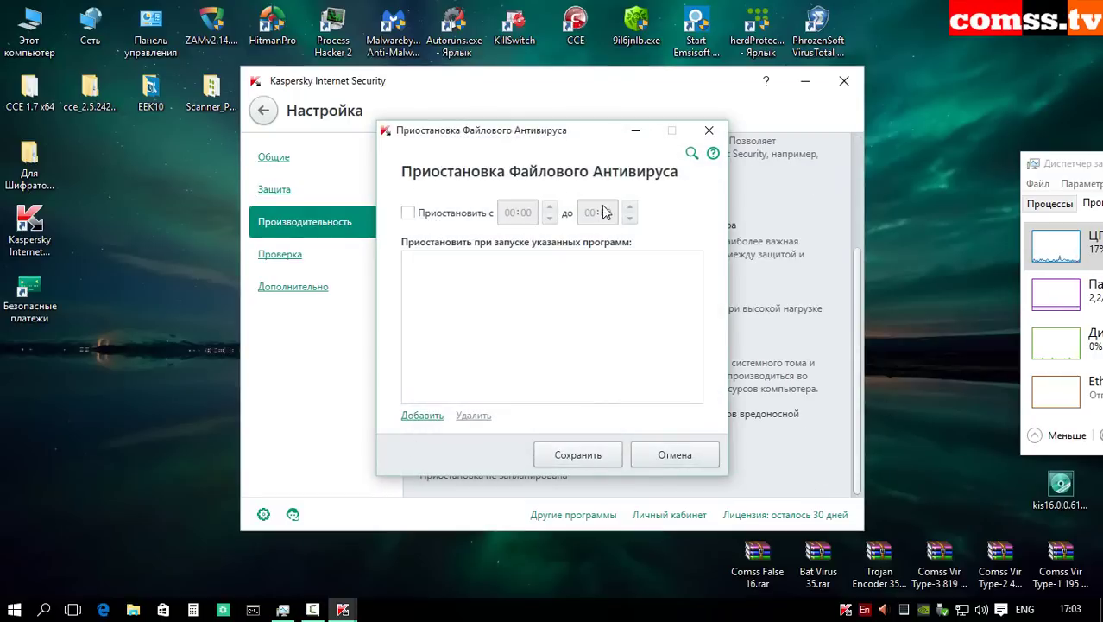
Step: View the scan settings' available actions on threat detection and on connecting external devices
click(328, 254)
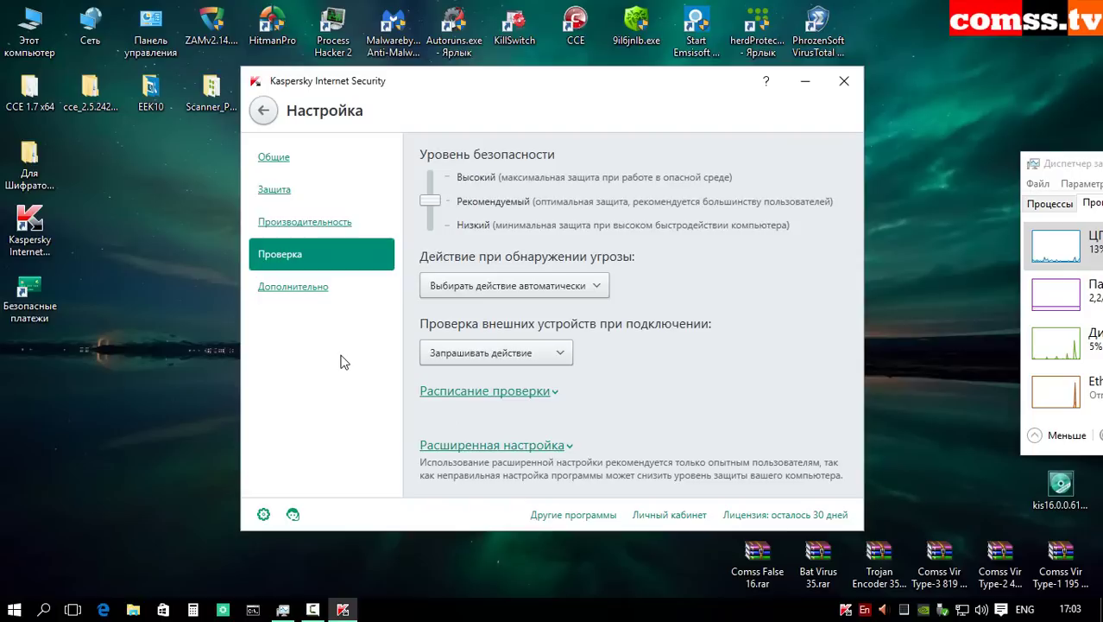
click(601, 288)
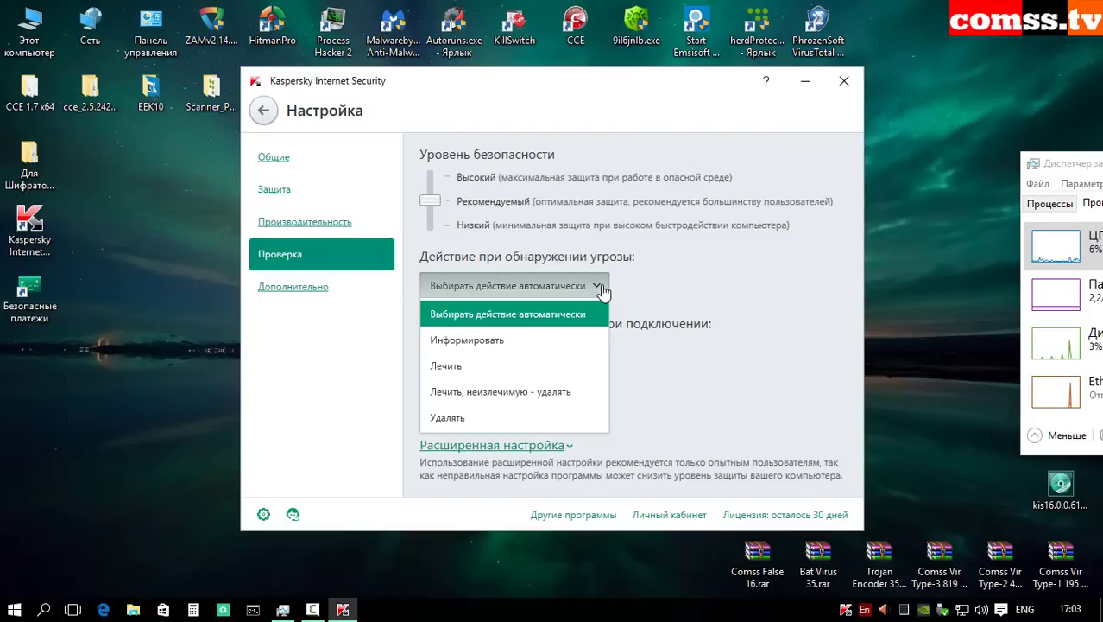
click(601, 289)
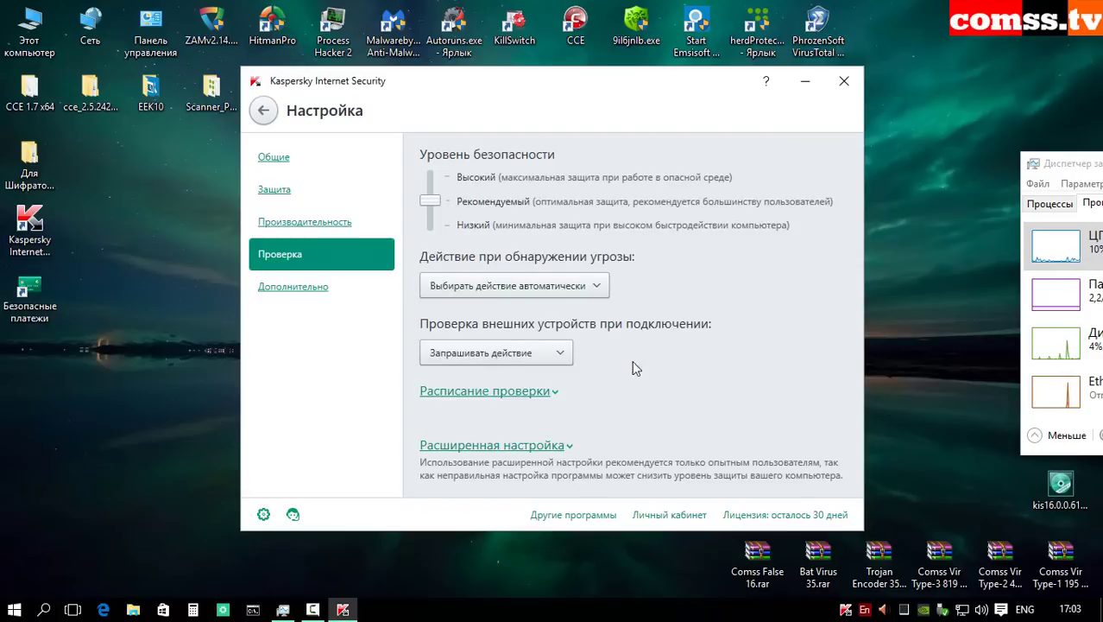
click(561, 352)
click(561, 354)
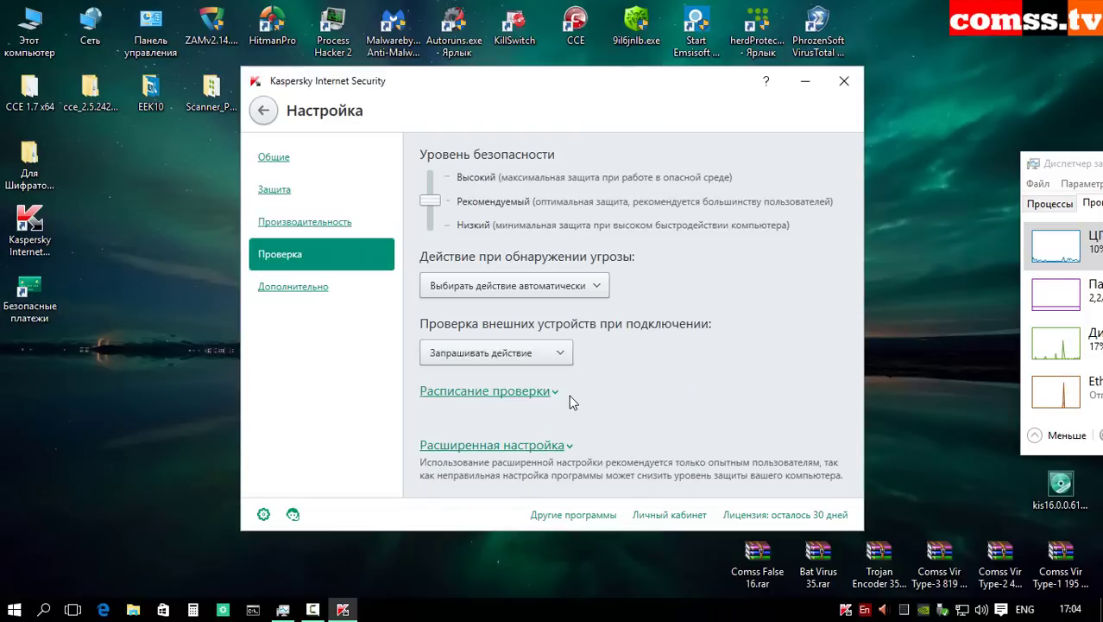
Step: View the scan schedules for full and quick scans, including the monthly options for a quick scan
click(555, 393)
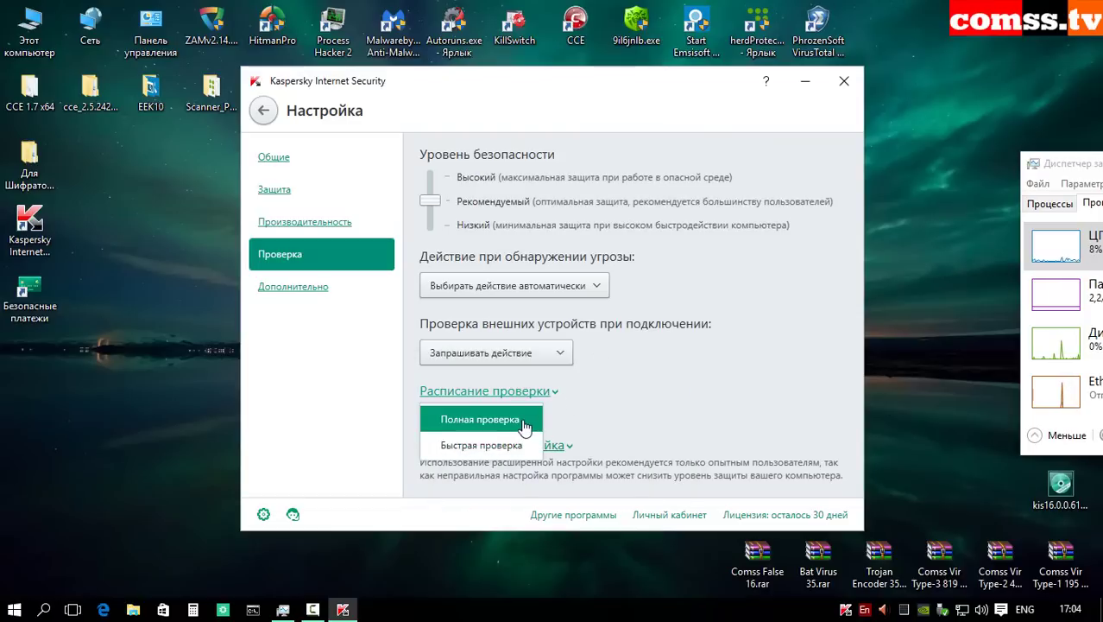
click(523, 421)
key(Escape)
click(557, 396)
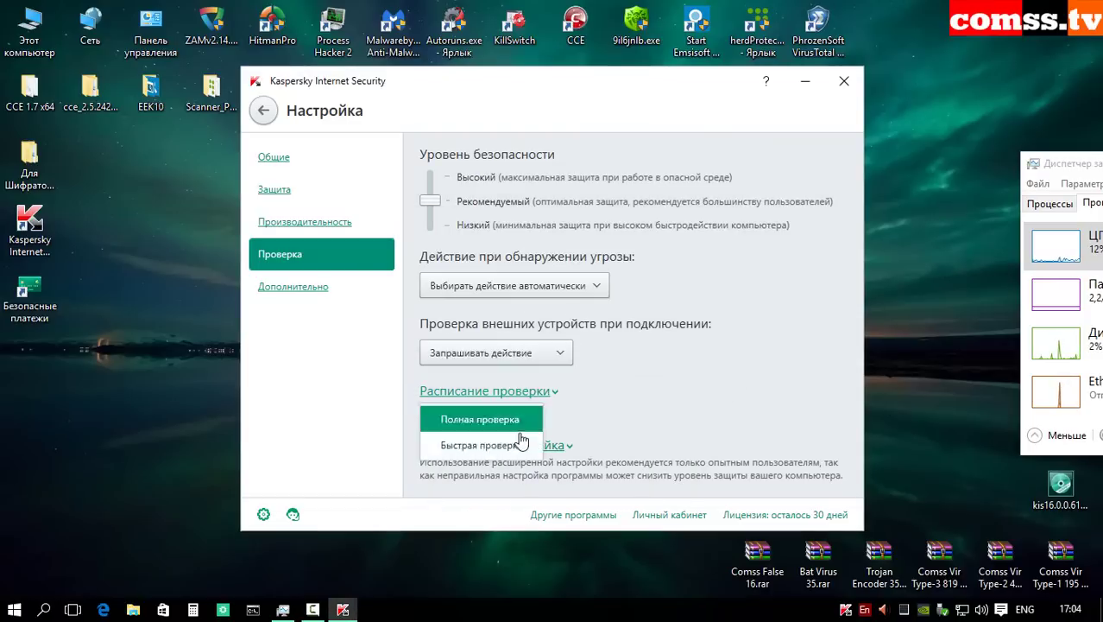
click(523, 447)
click(564, 305)
click(564, 461)
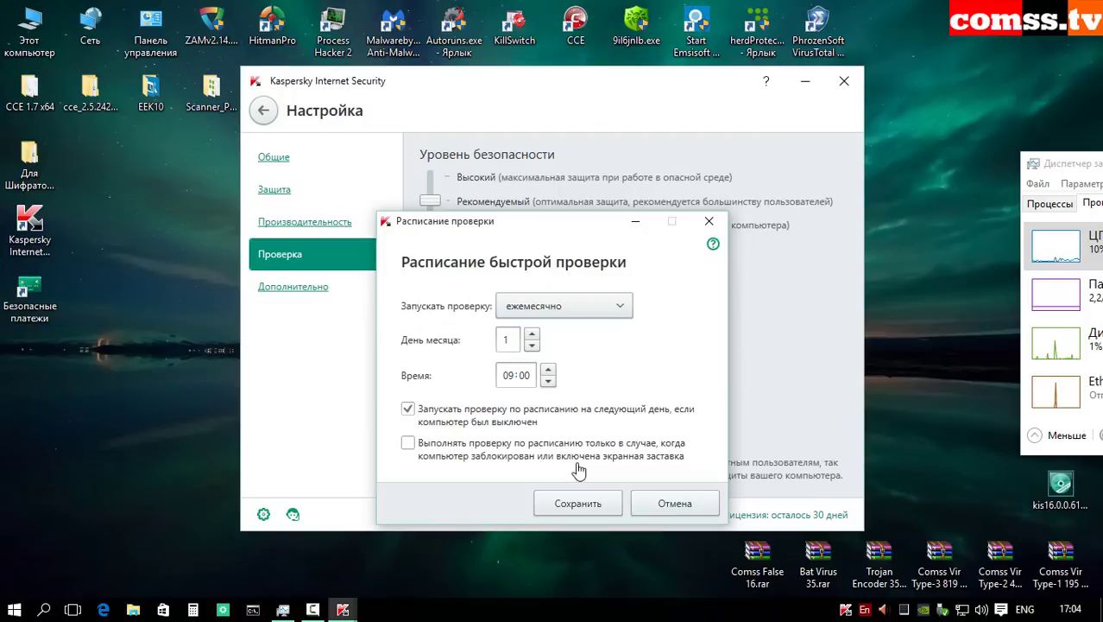
click(664, 511)
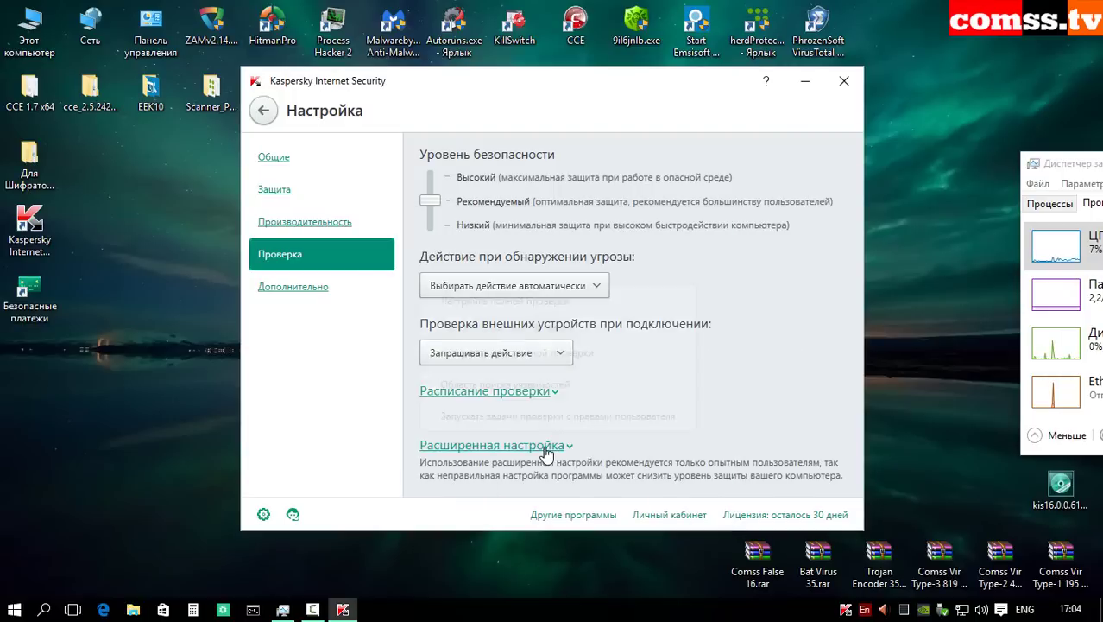
Step: View the custom scan's threat actions and its additional settings for compound files, scan methods and scan technologies
click(546, 447)
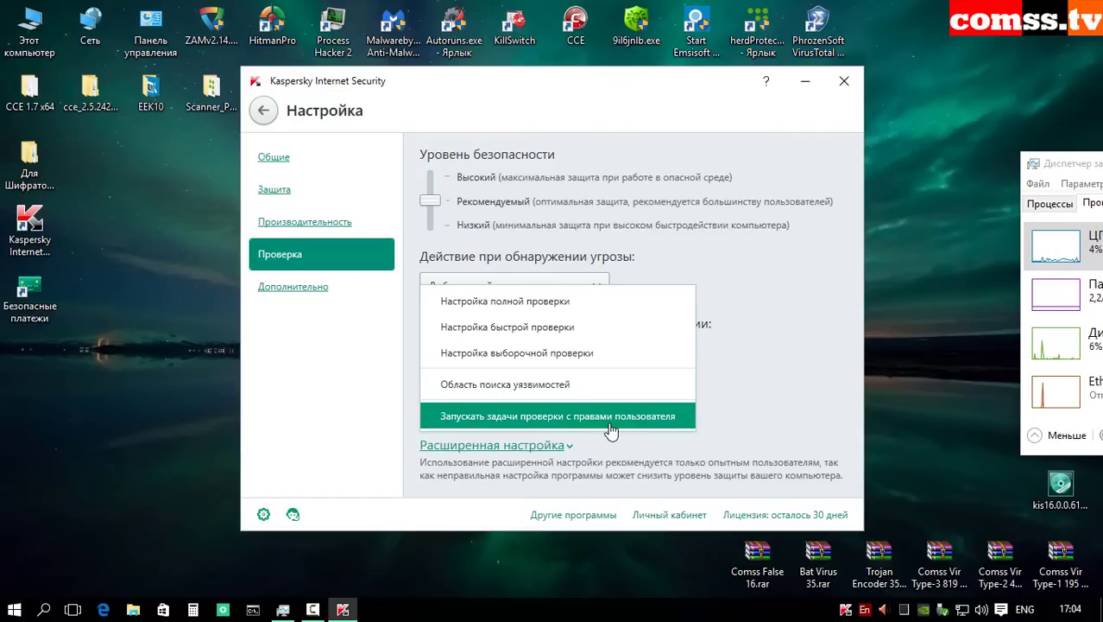
click(555, 352)
click(434, 291)
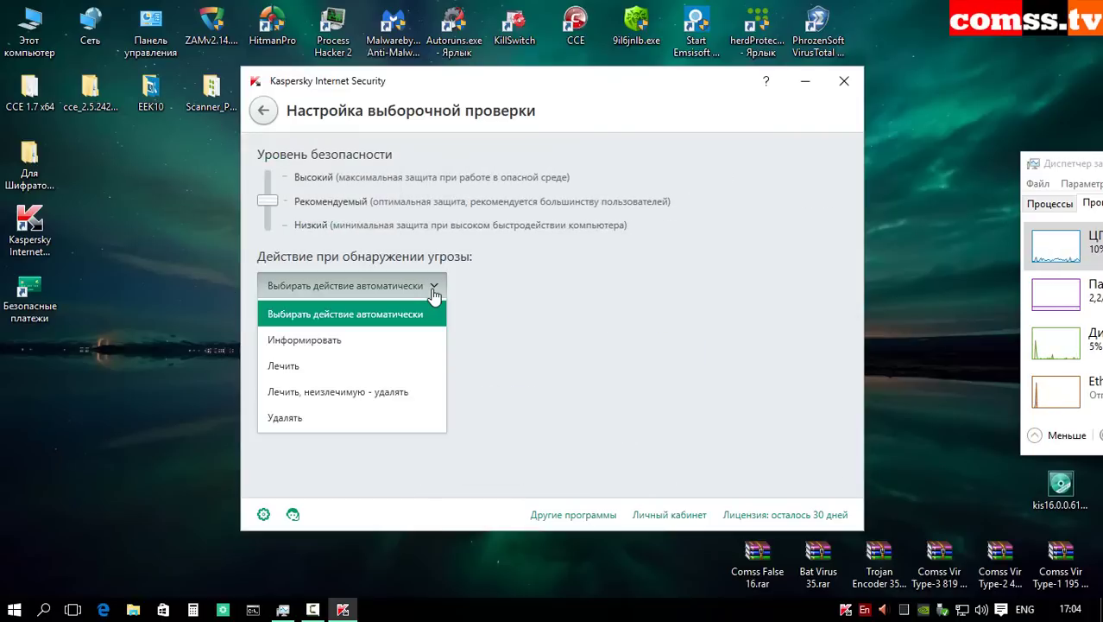
click(435, 289)
click(419, 326)
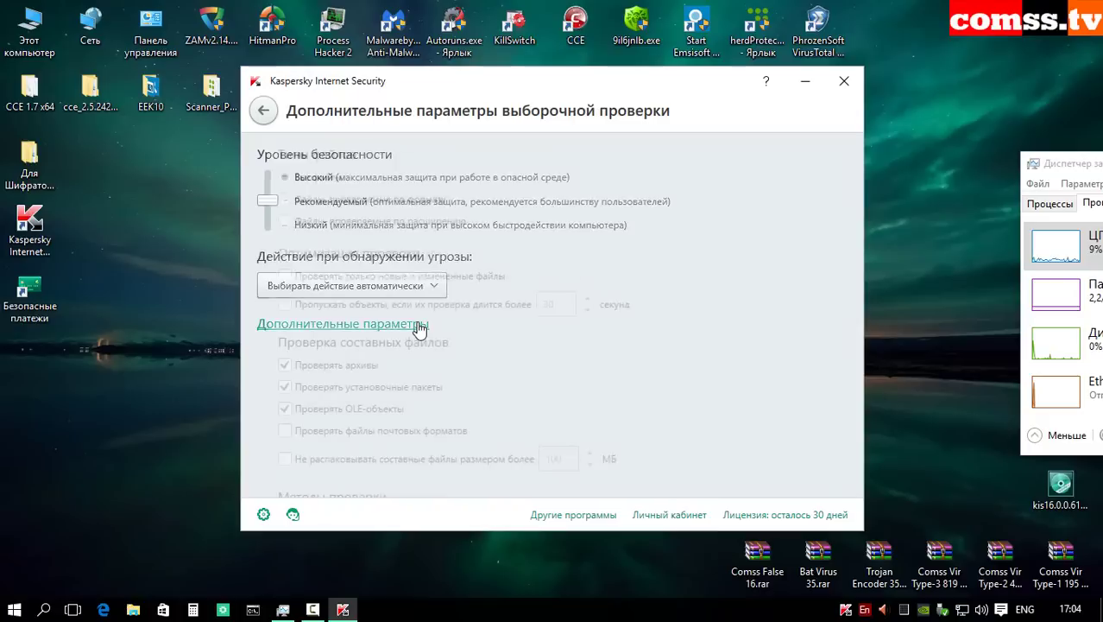
scroll(485, 410, down, 4)
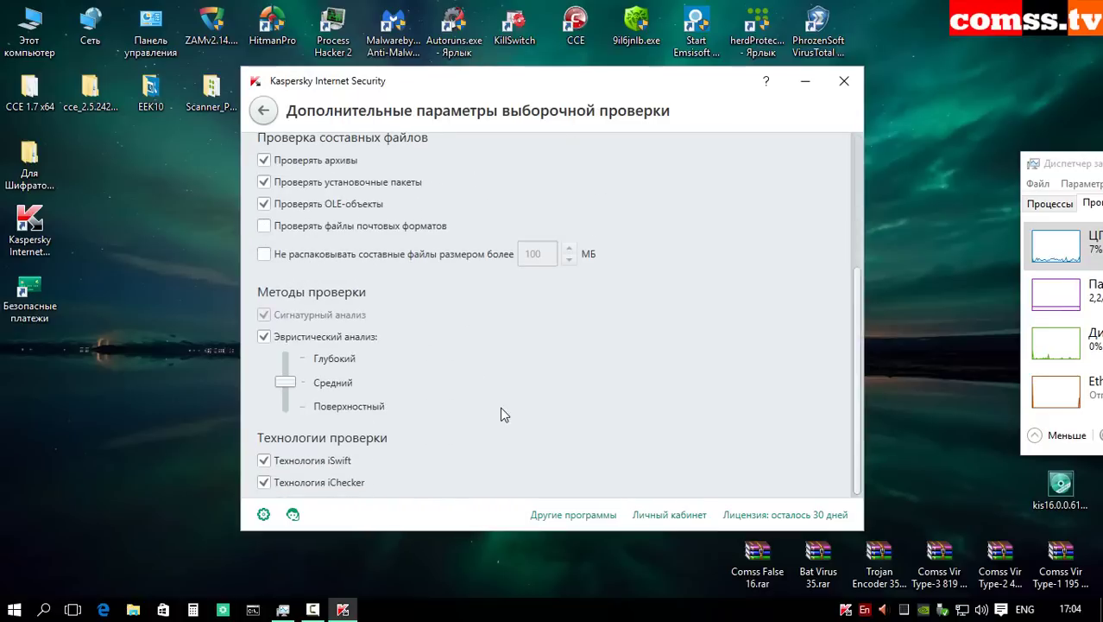
key(Escape)
Step: View the update settings, including the run mode options, update sources and account settings
click(505, 162)
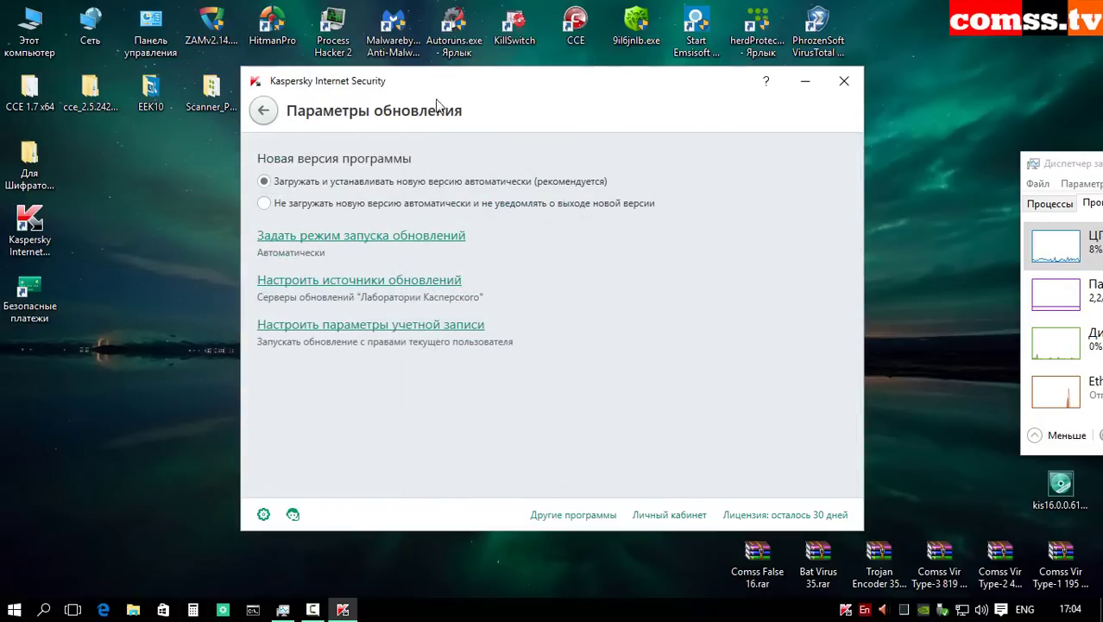
click(369, 237)
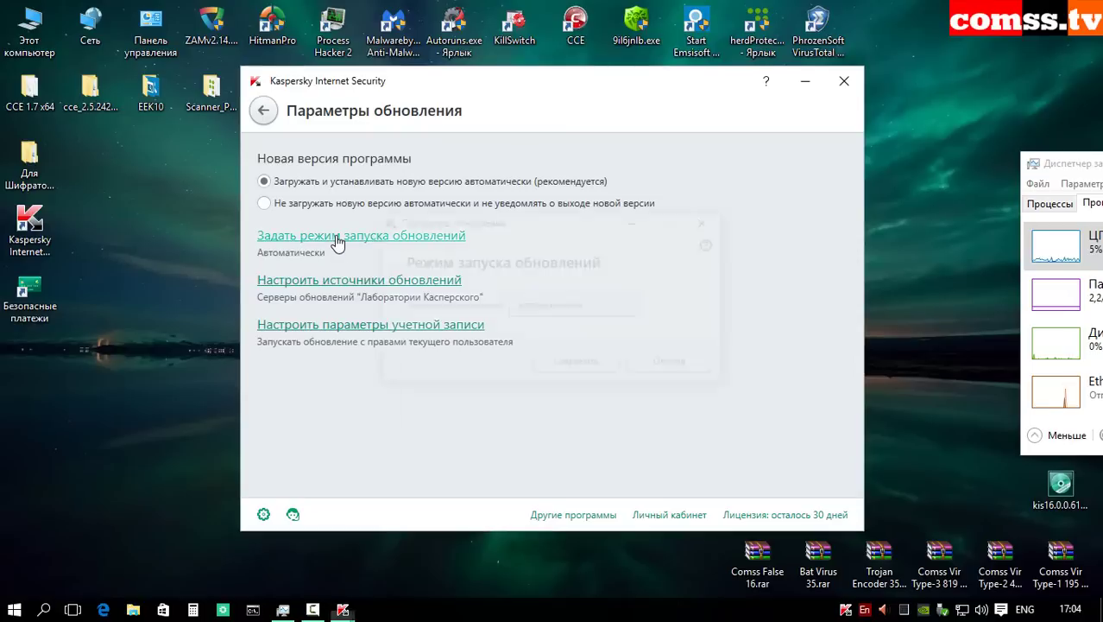
click(627, 312)
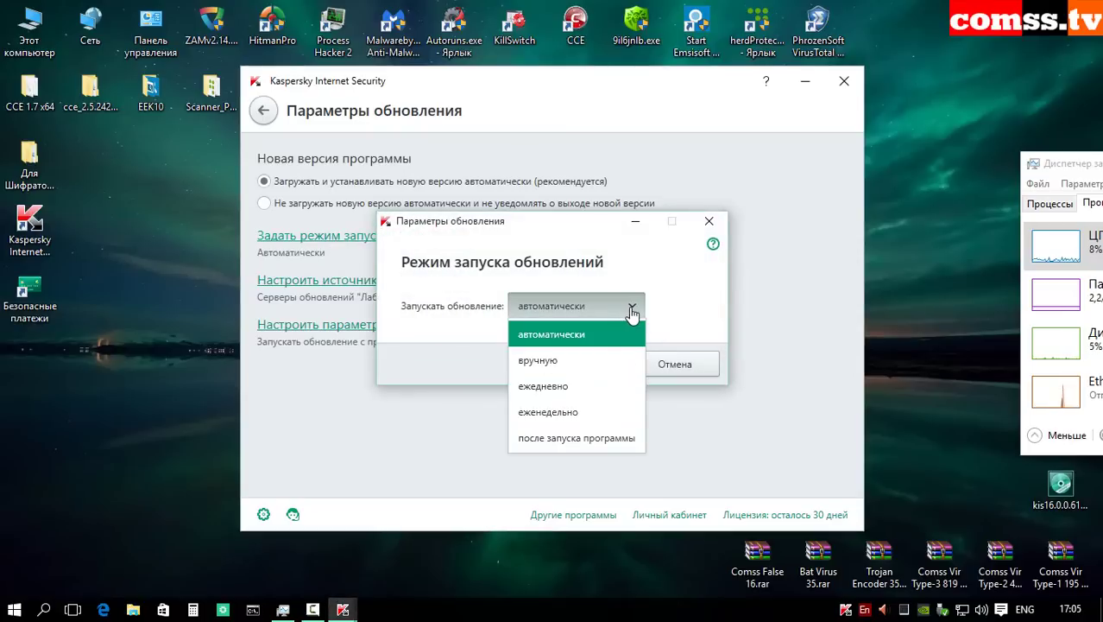
click(676, 364)
click(387, 283)
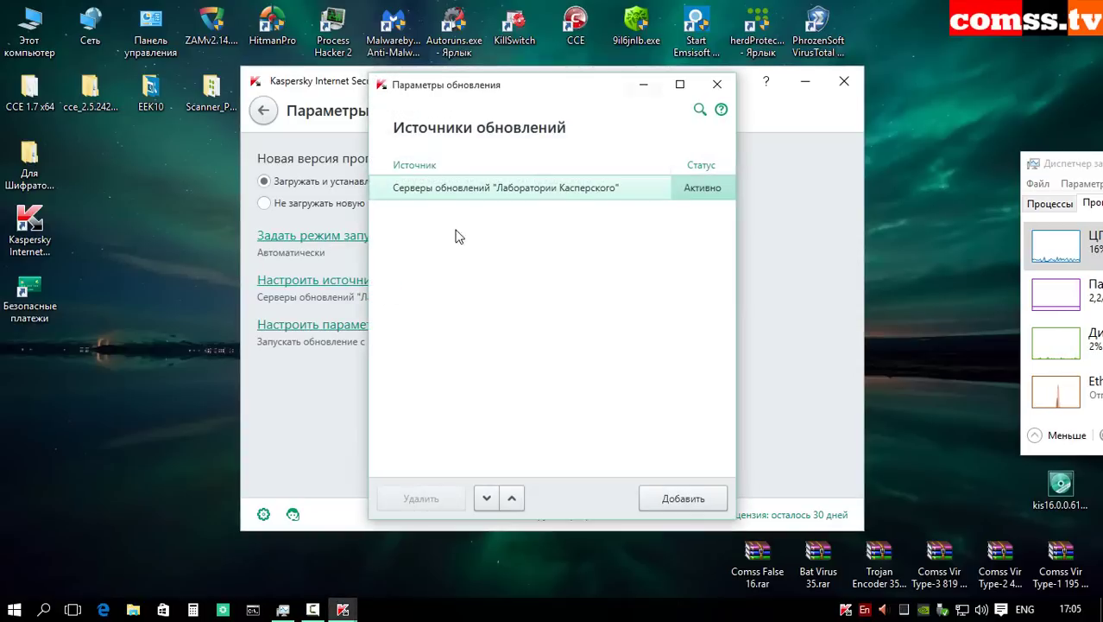
click(717, 83)
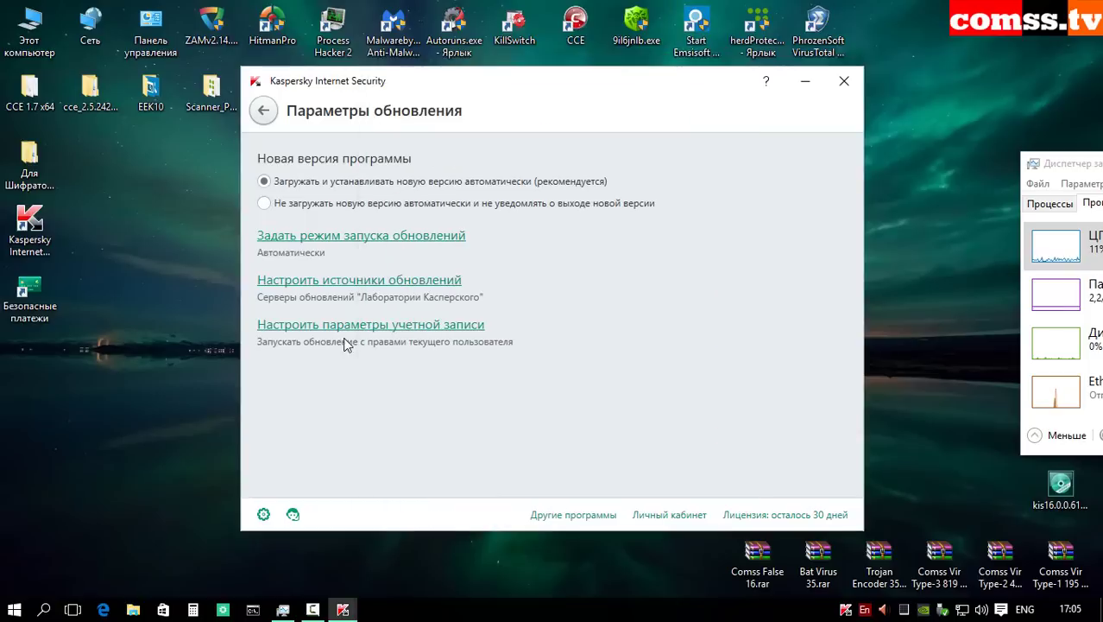
click(336, 327)
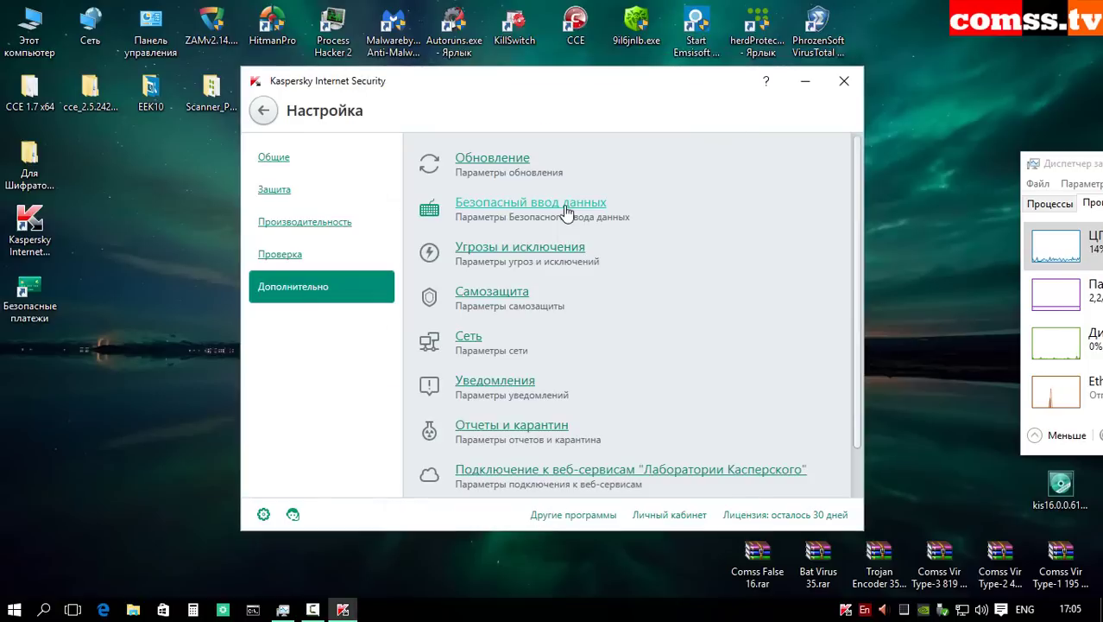
Step: View the Secure Data Input settings, including the On-Screen Keyboard exclusions and the hardware keyboard protection categories
click(566, 204)
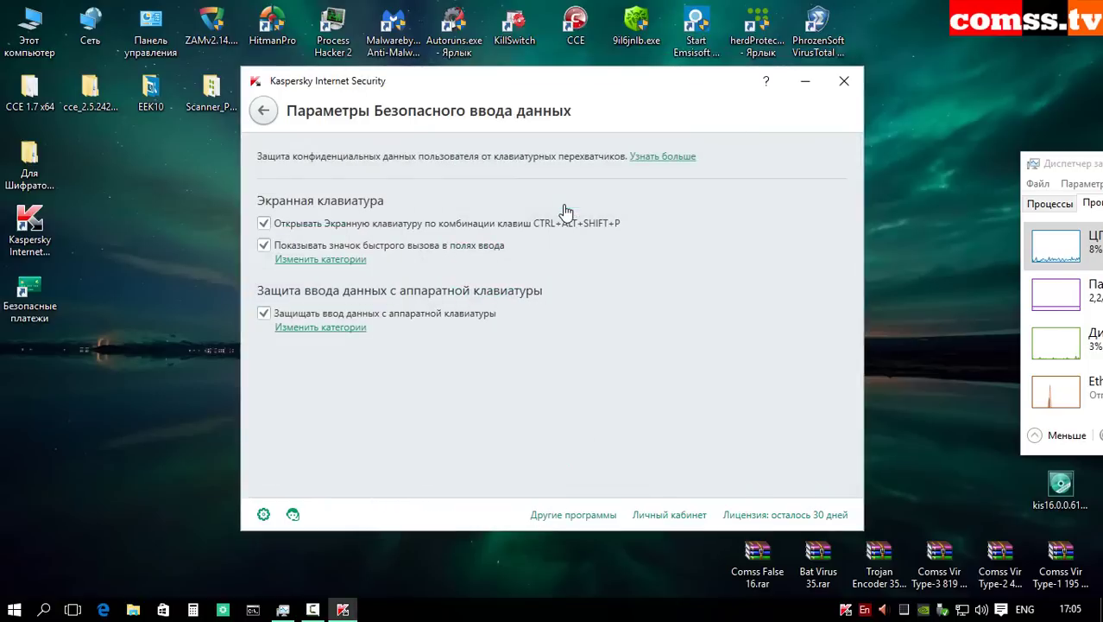
click(335, 261)
click(336, 308)
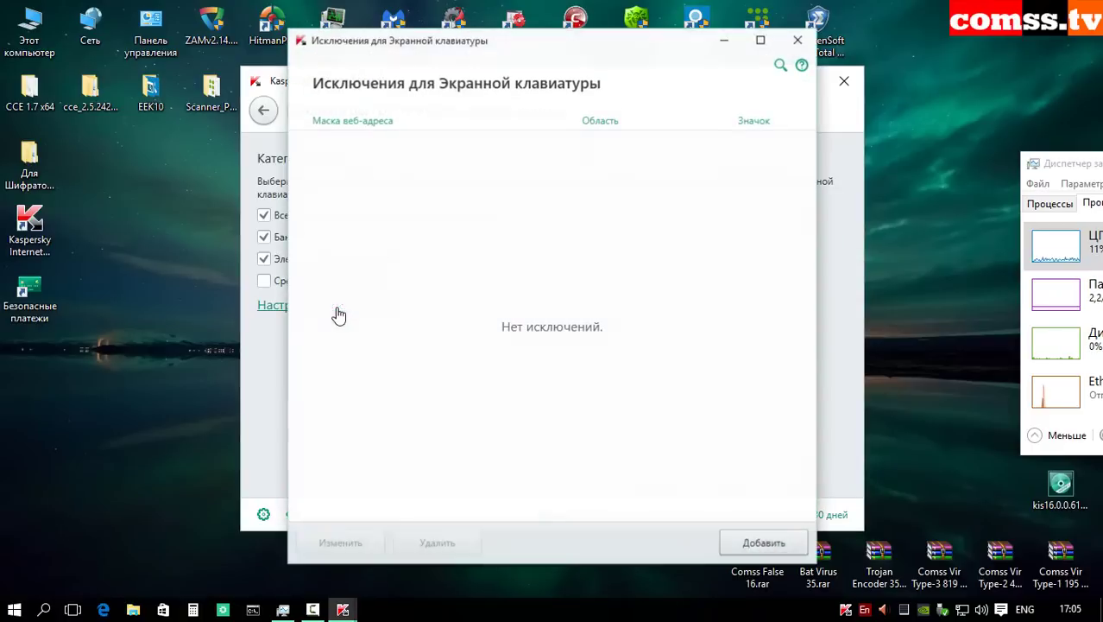
click(796, 41)
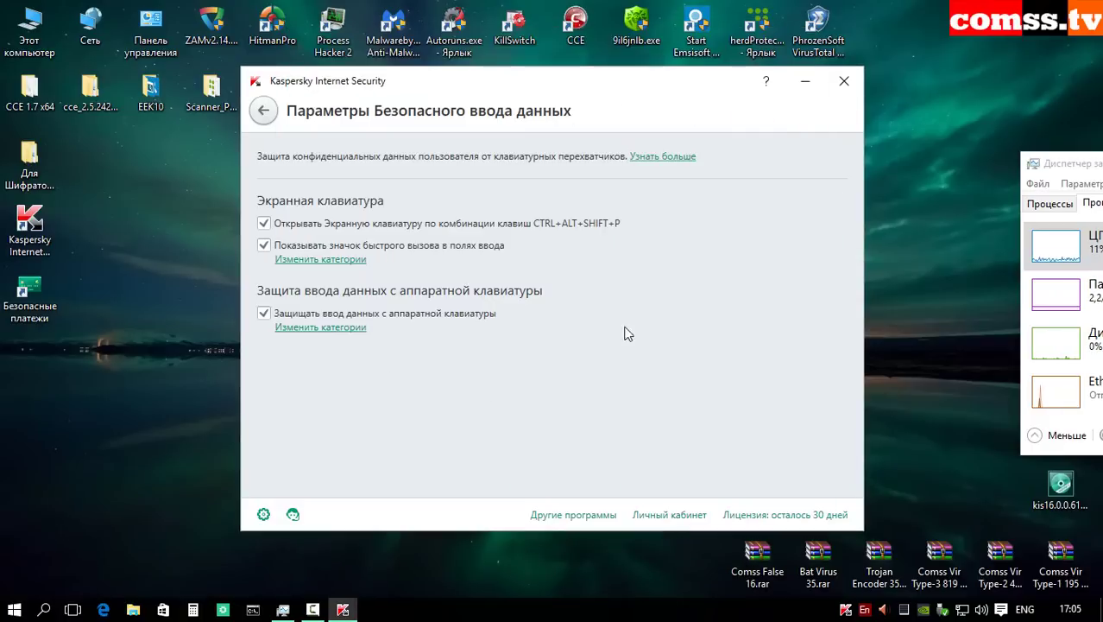
click(351, 329)
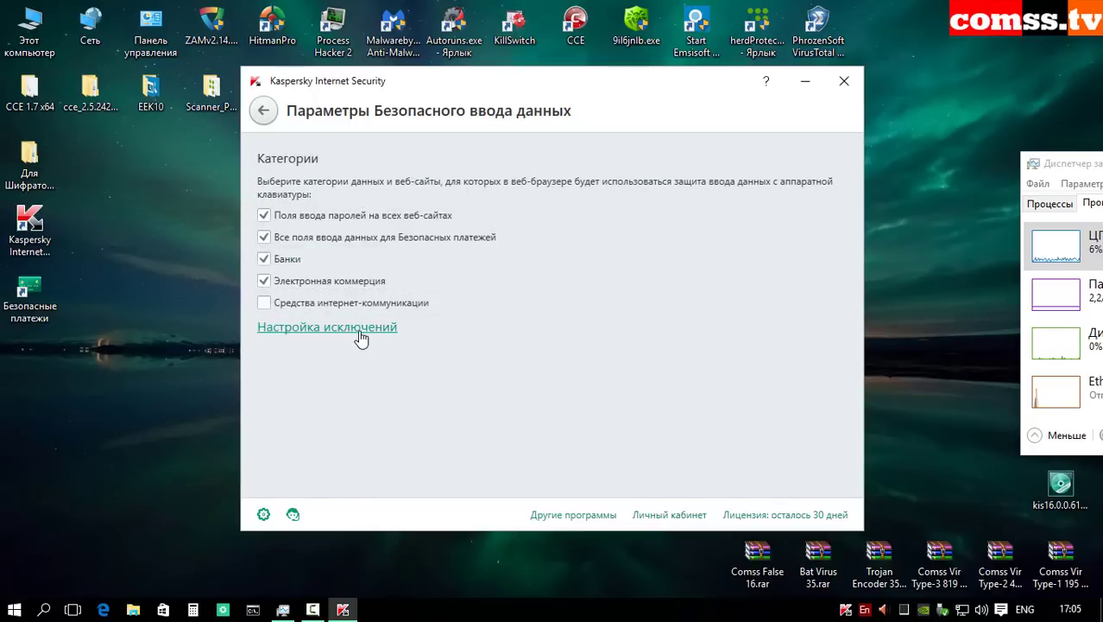
click(358, 329)
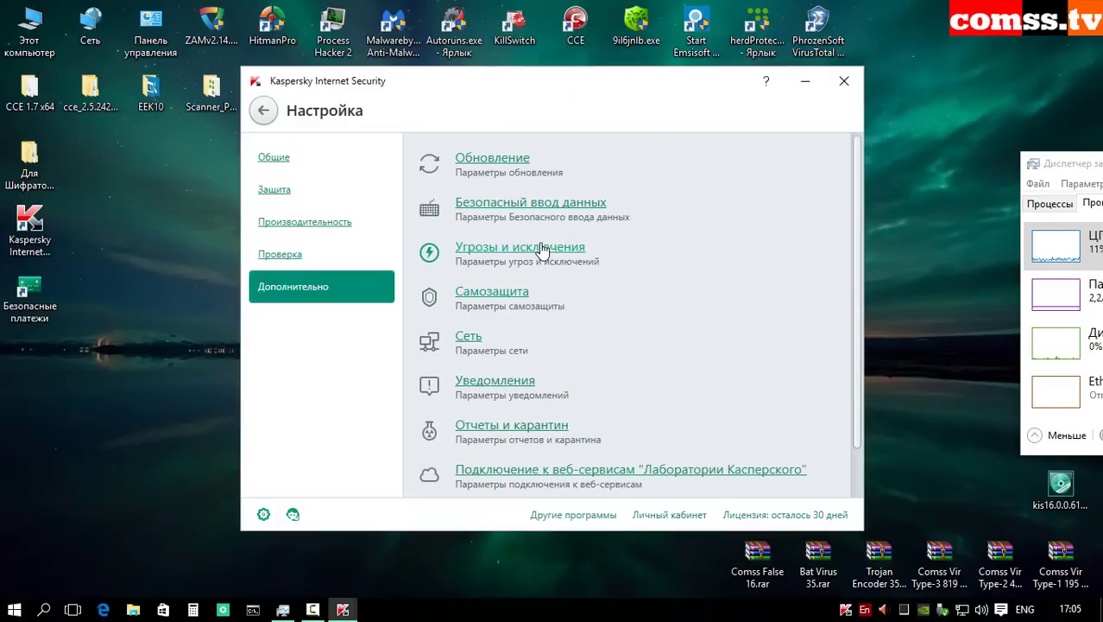
Step: View the threats and exclusions settings with the exclusions and trusted programs lists, plus the Self-Defense settings
click(541, 248)
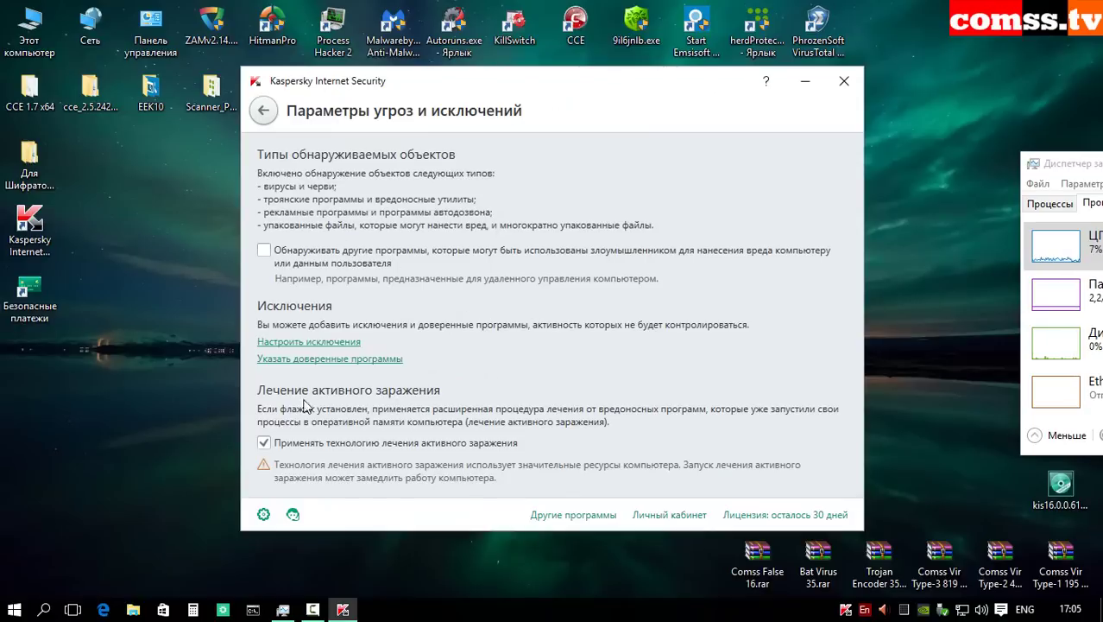
click(307, 343)
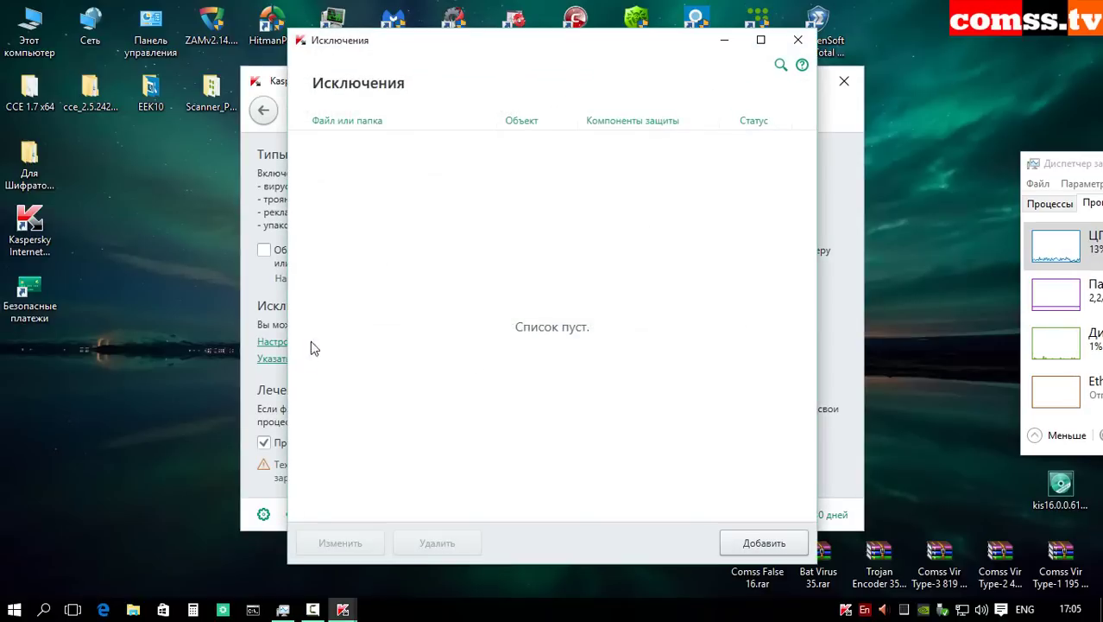
key(Escape)
click(334, 360)
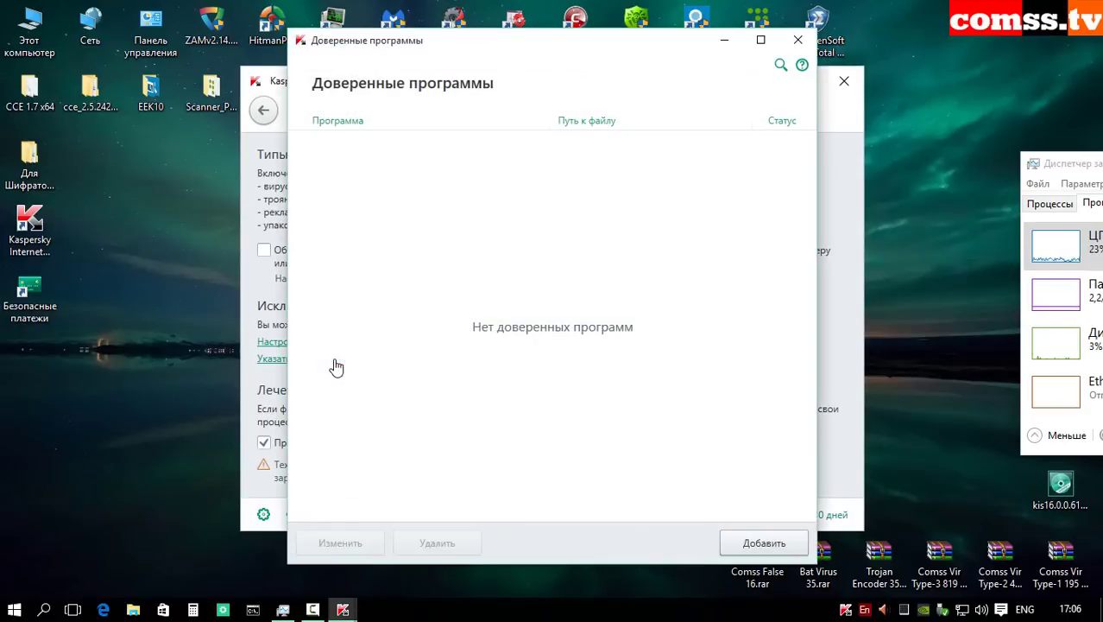
key(Escape)
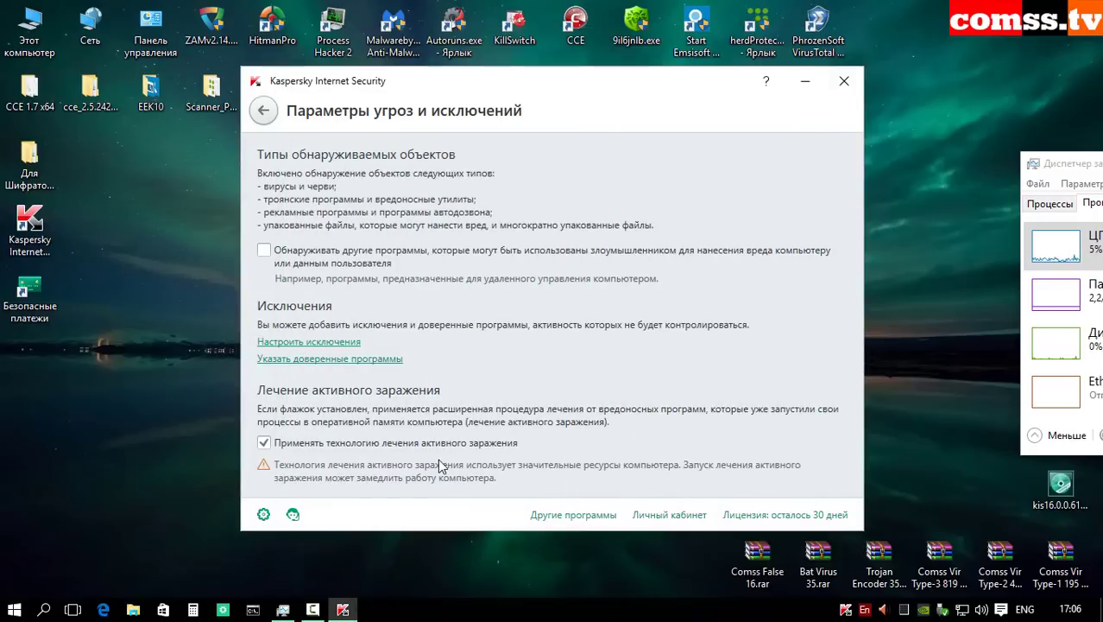
key(Escape)
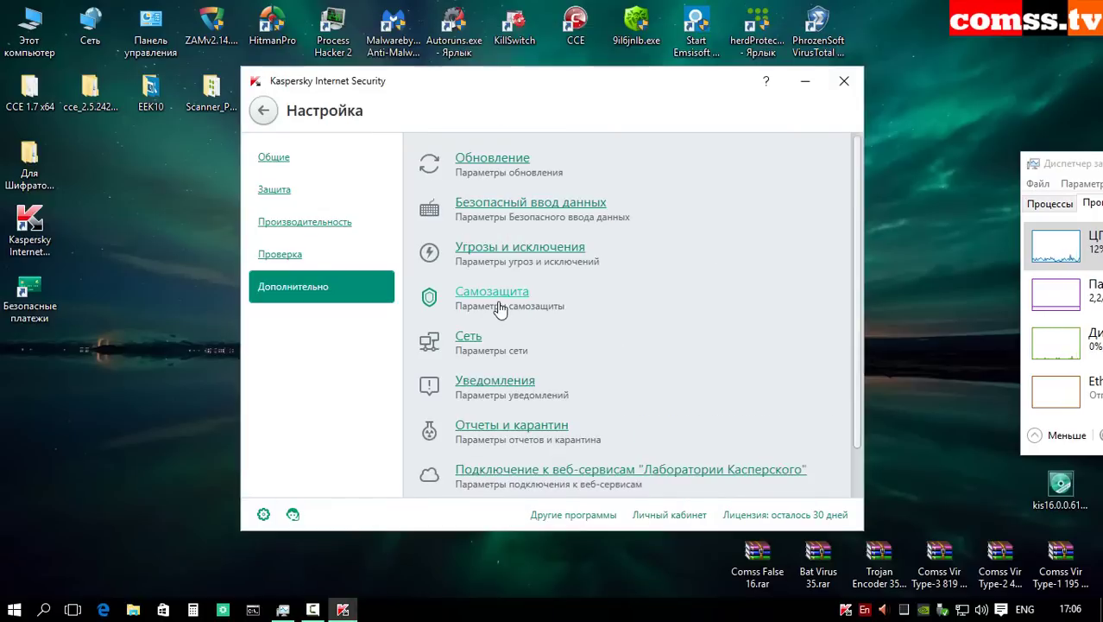
click(499, 303)
key(Escape)
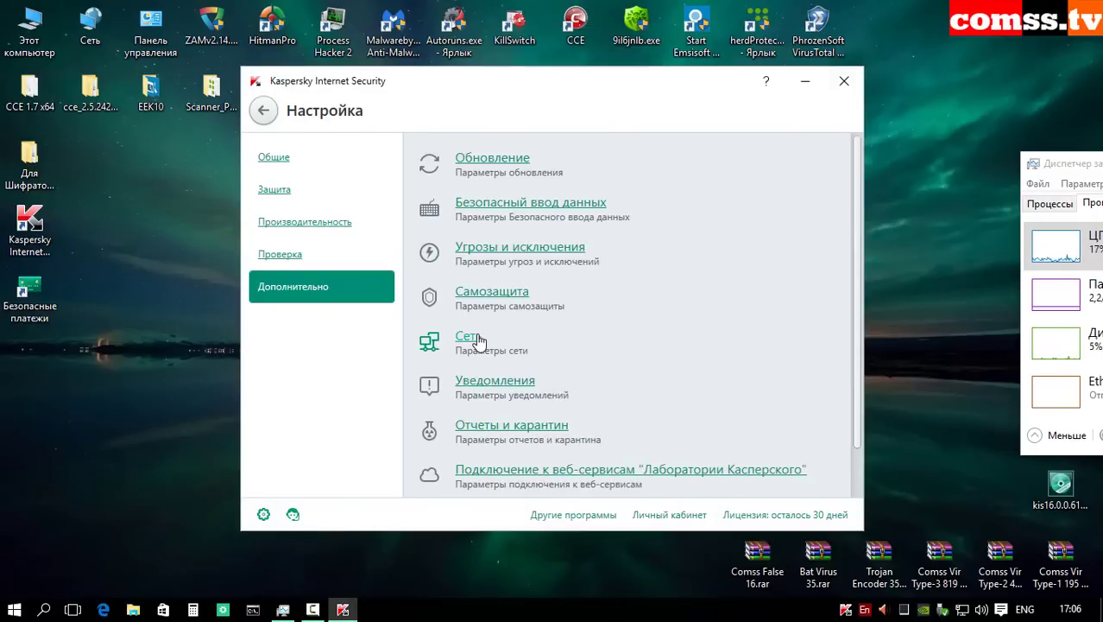
Step: Disable traffic limiting on metered connections in the network settings and view the list of monitored network ports
click(461, 337)
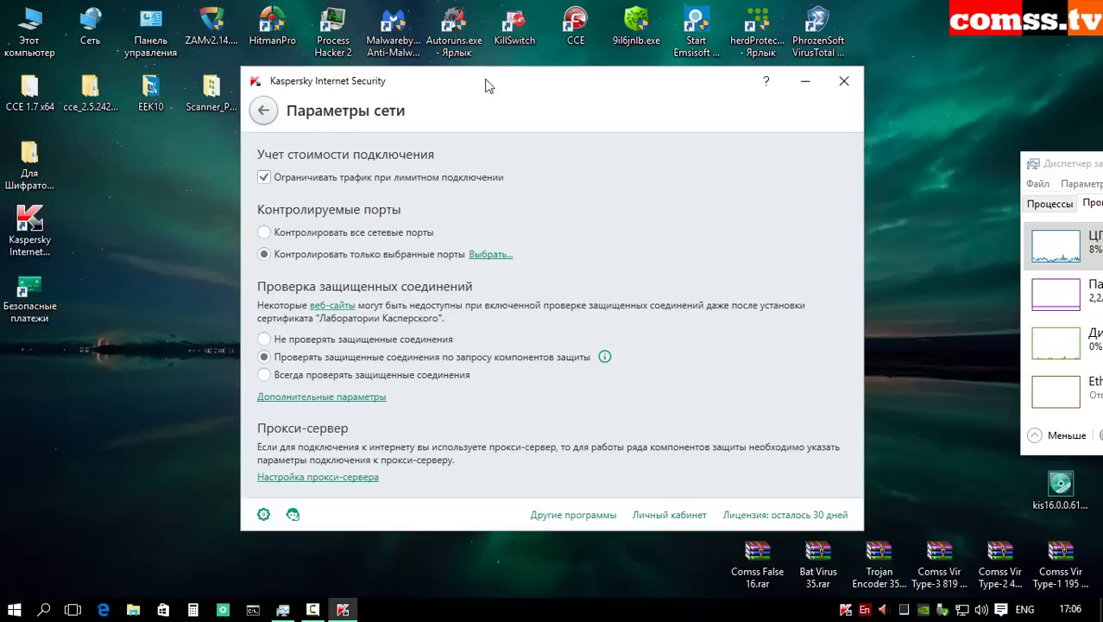
click(393, 177)
click(489, 255)
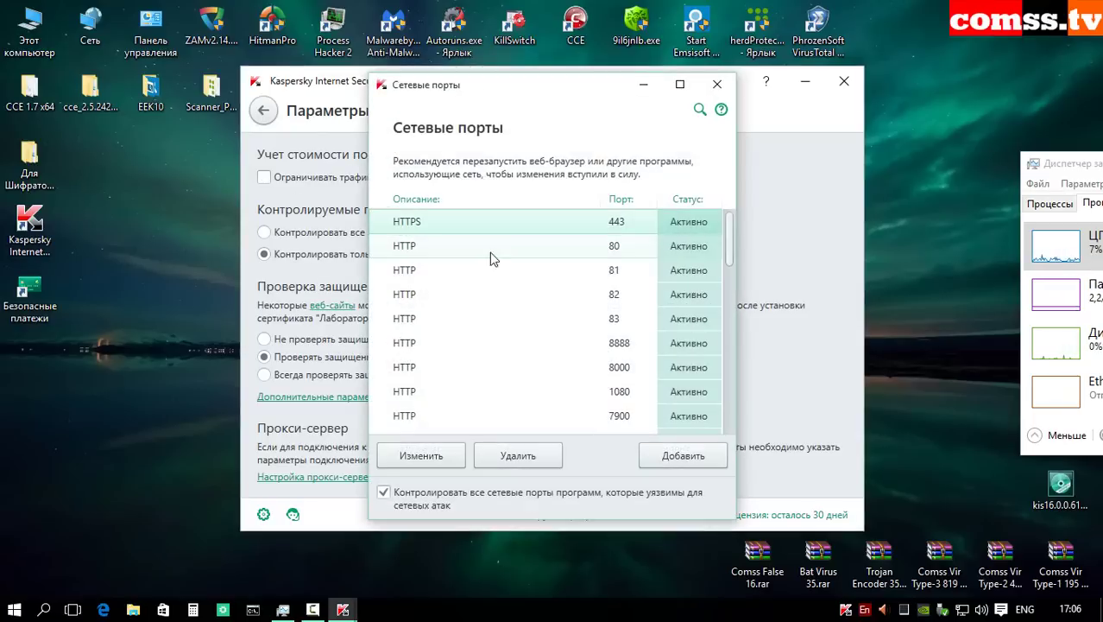
click(716, 83)
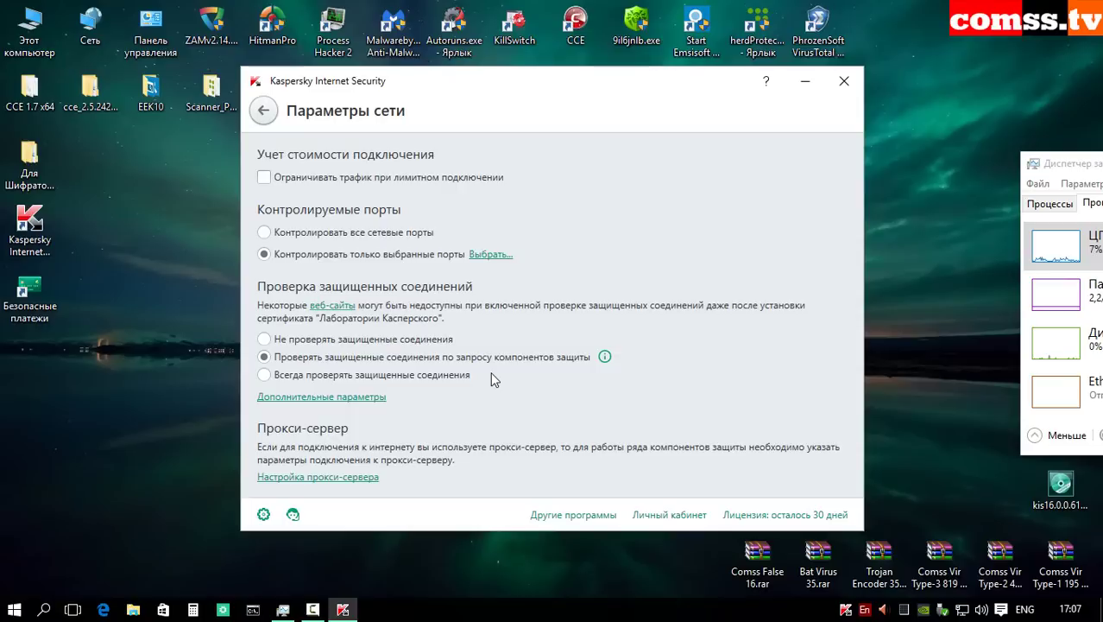
Step: View the additional secure connection settings and the proxy server configuration
click(357, 398)
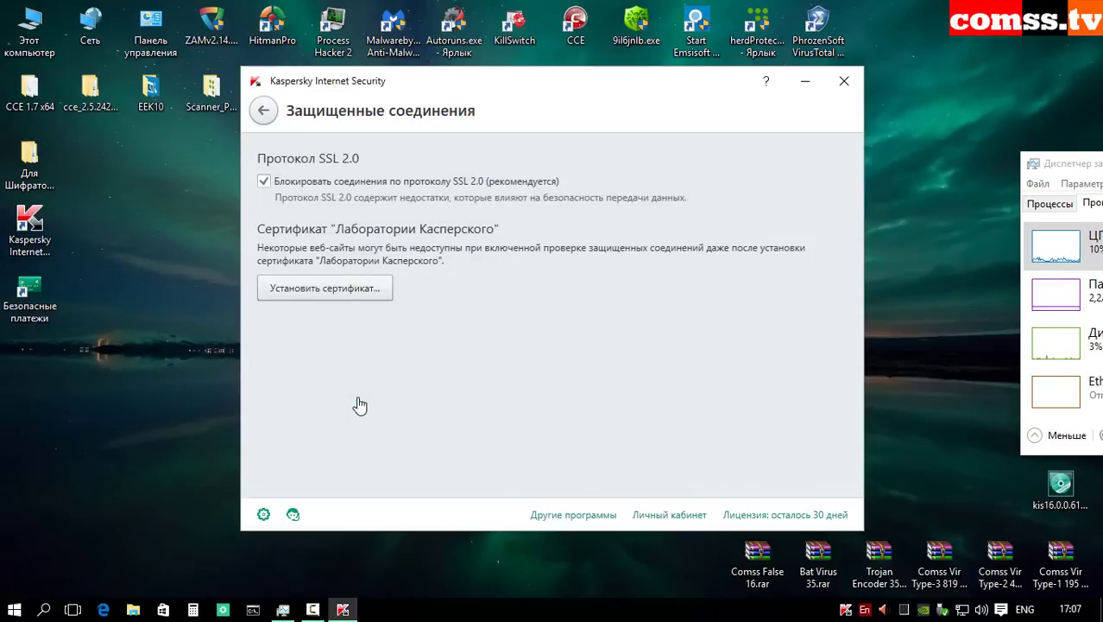
key(BackSpace)
click(346, 477)
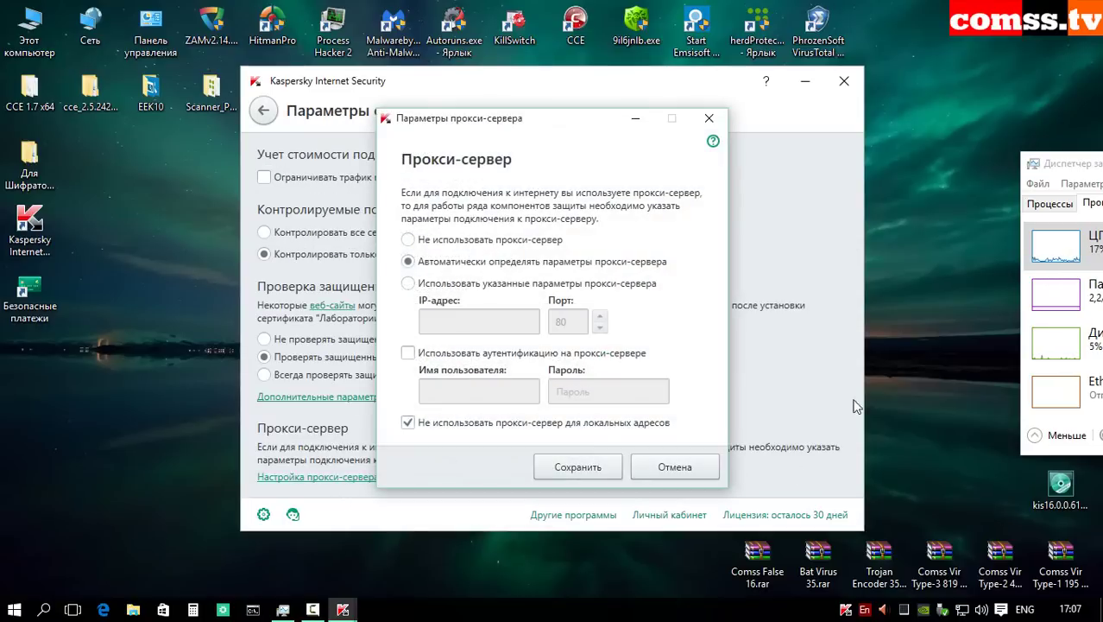
key(Escape)
key(BackSpace)
Step: View the notification settings and the reports and quarantine settings
click(516, 381)
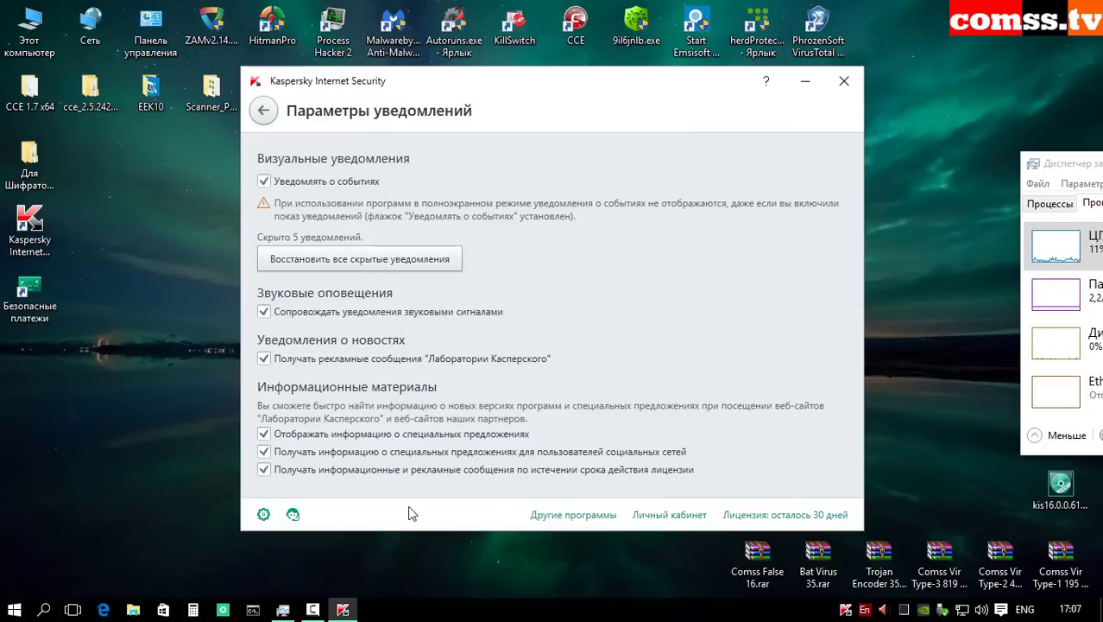
key(Escape)
click(541, 425)
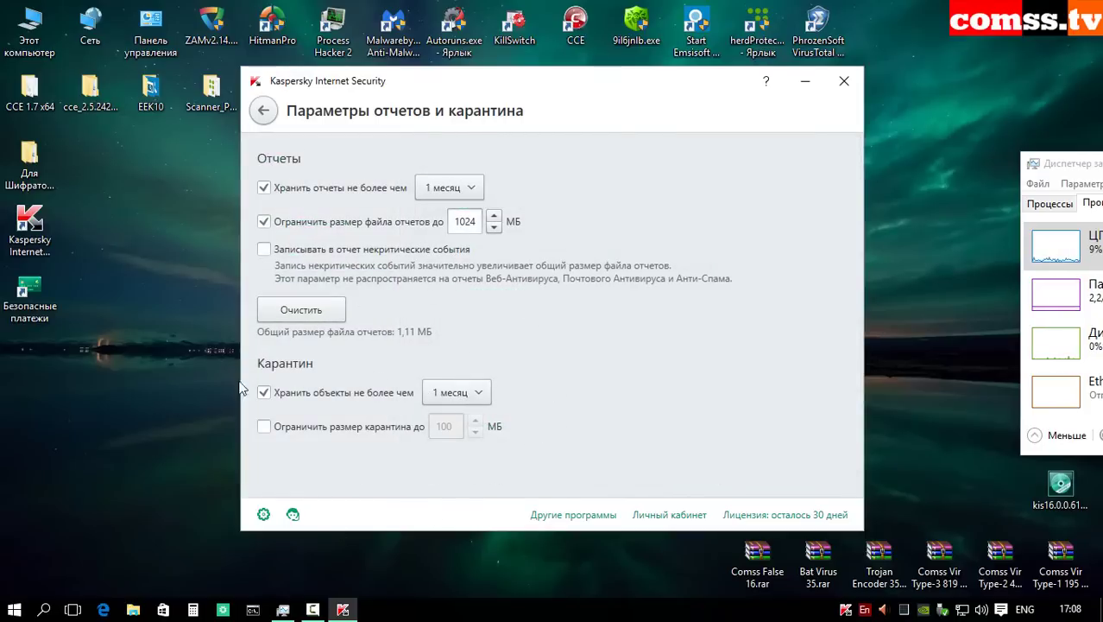
key(Escape)
Step: View the Kaspersky web services connection settings and the interface language and animation settings
click(584, 470)
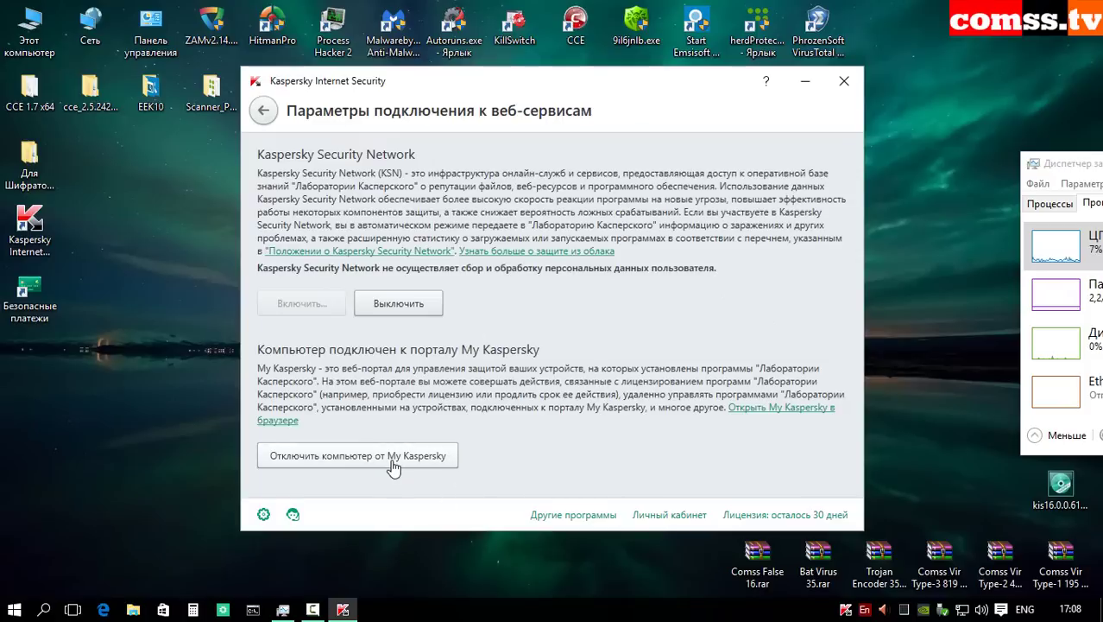
key(BackSpace)
click(458, 461)
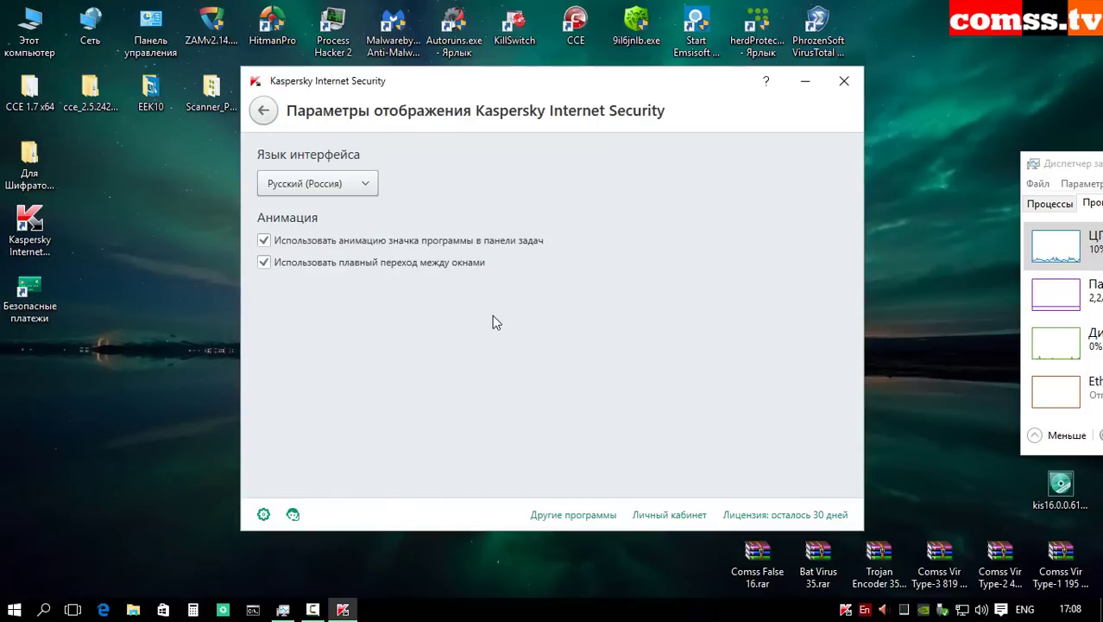
key(Escape)
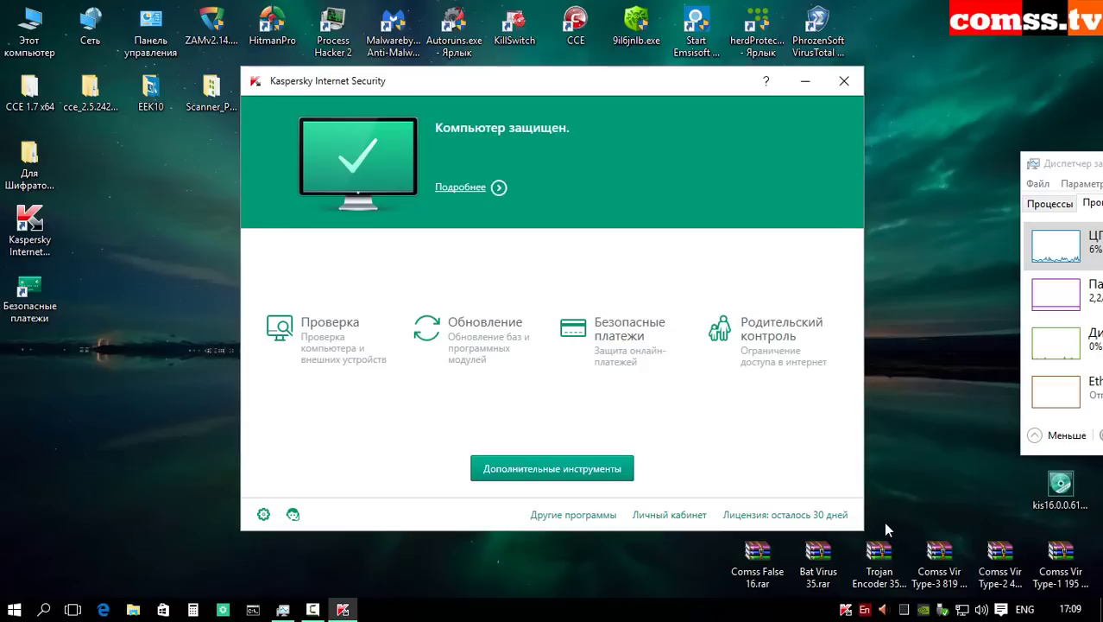
Step: View the program's notification-area commands and the options for pausing protection
right_click(847, 610)
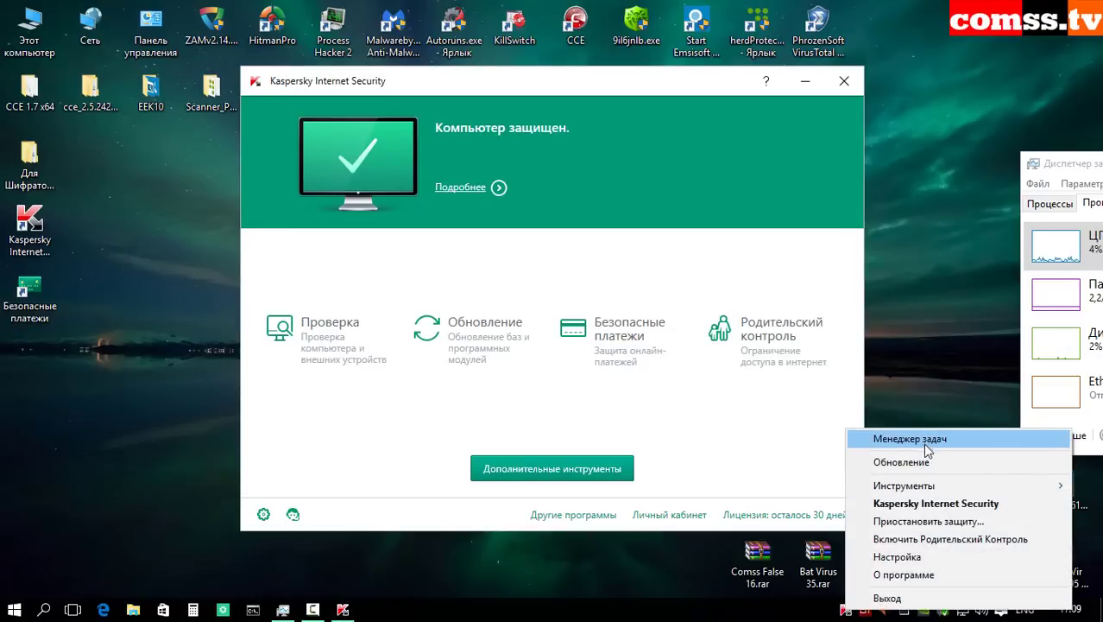
mouse_move(932, 490)
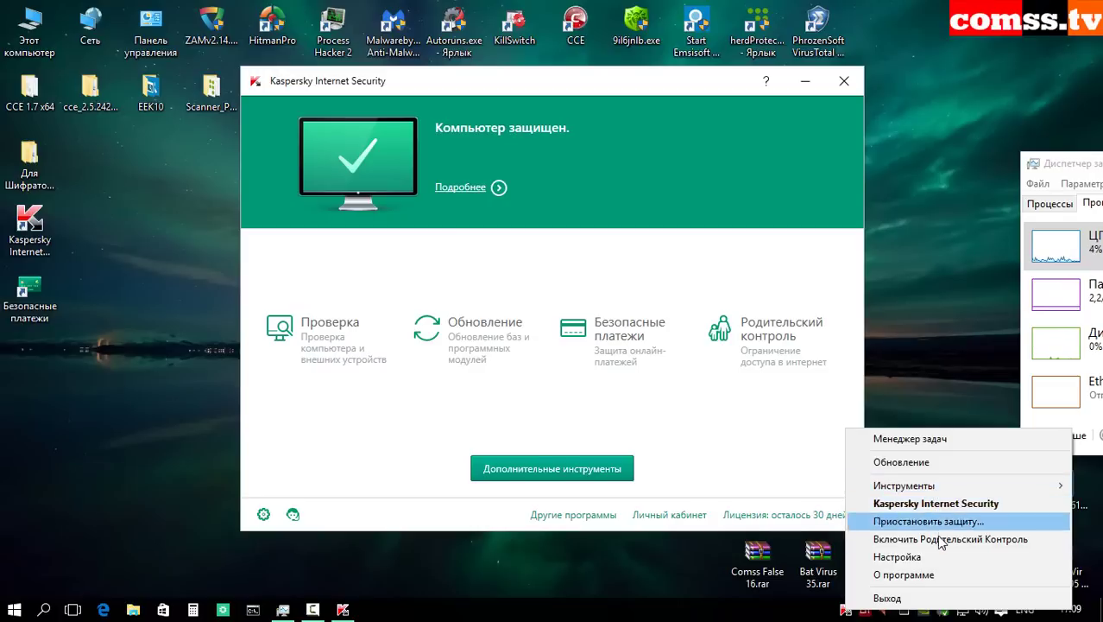
click(931, 523)
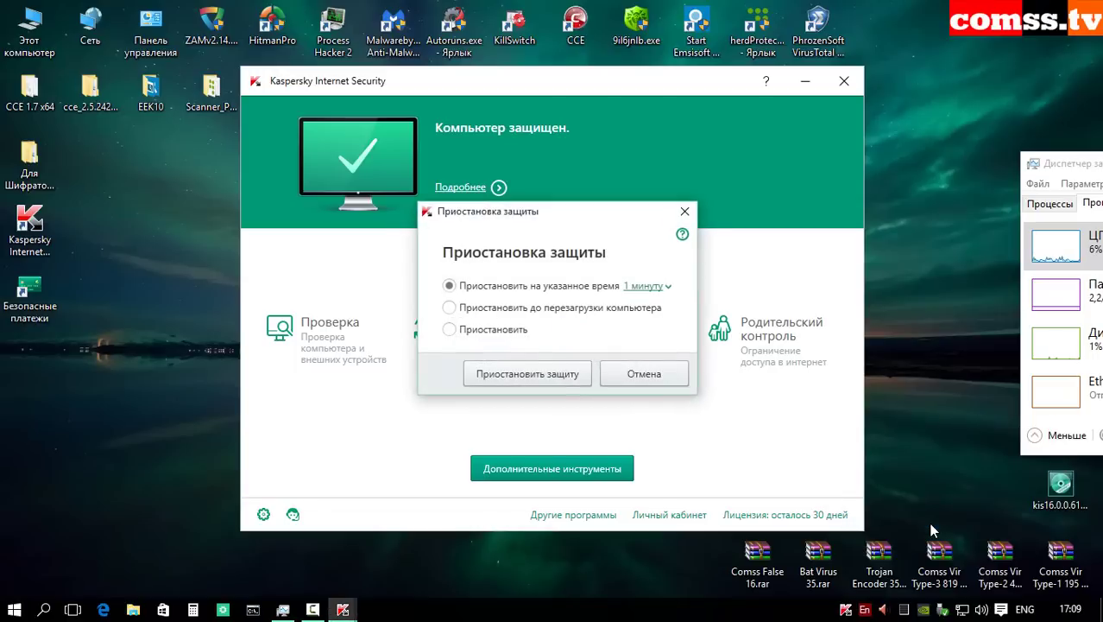
click(544, 377)
Step: View the About information and the Exit command of Kaspersky Internet Security, and leave the main window
right_click(846, 610)
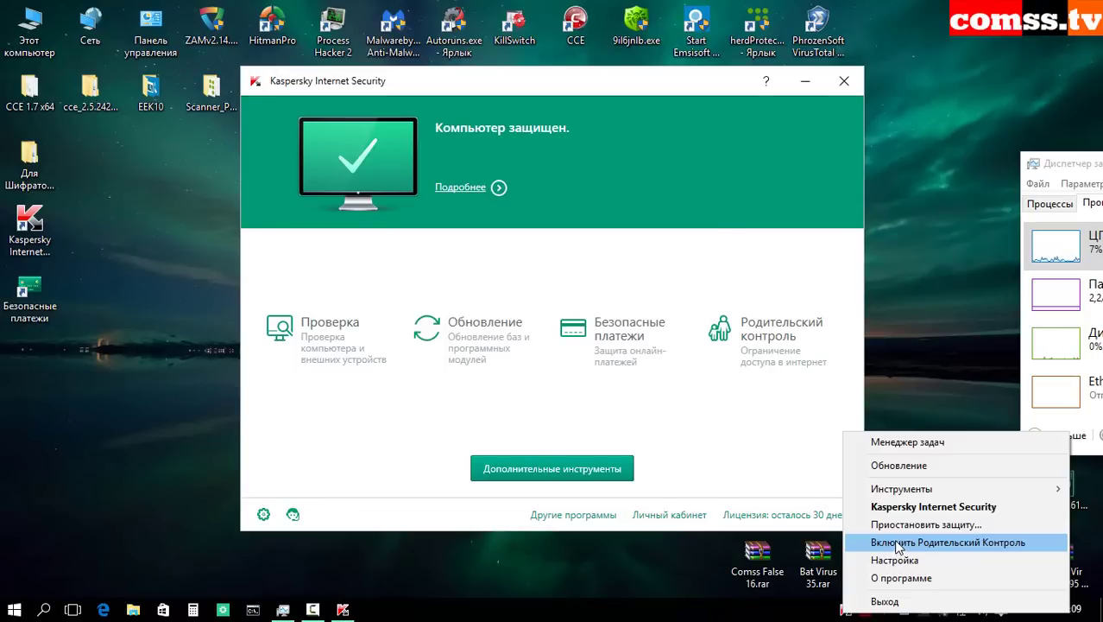
click(931, 577)
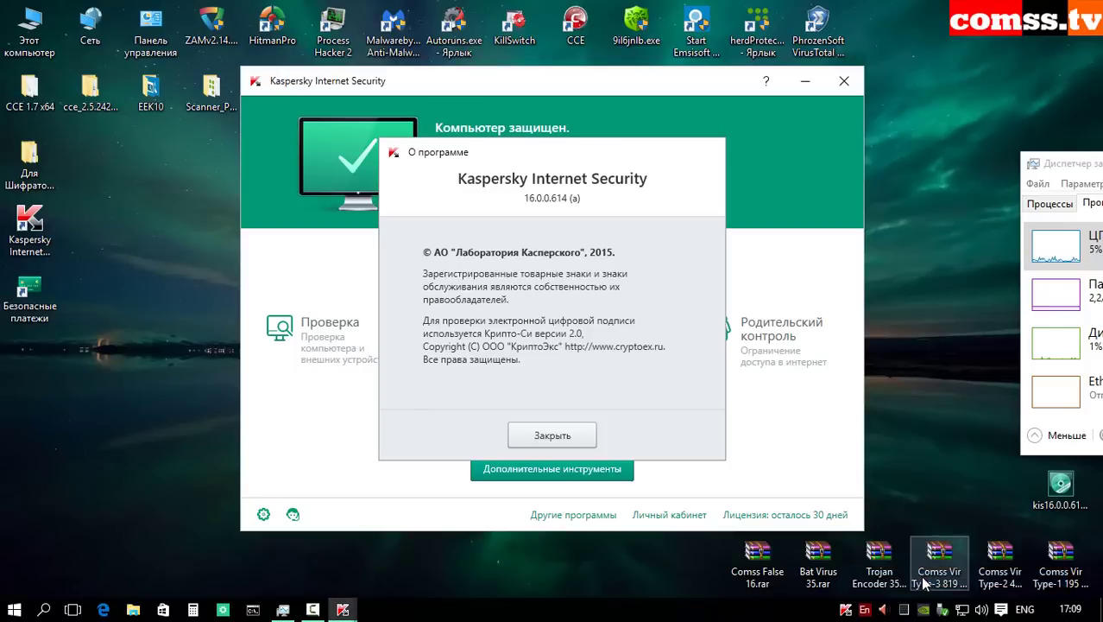
right_click(846, 610)
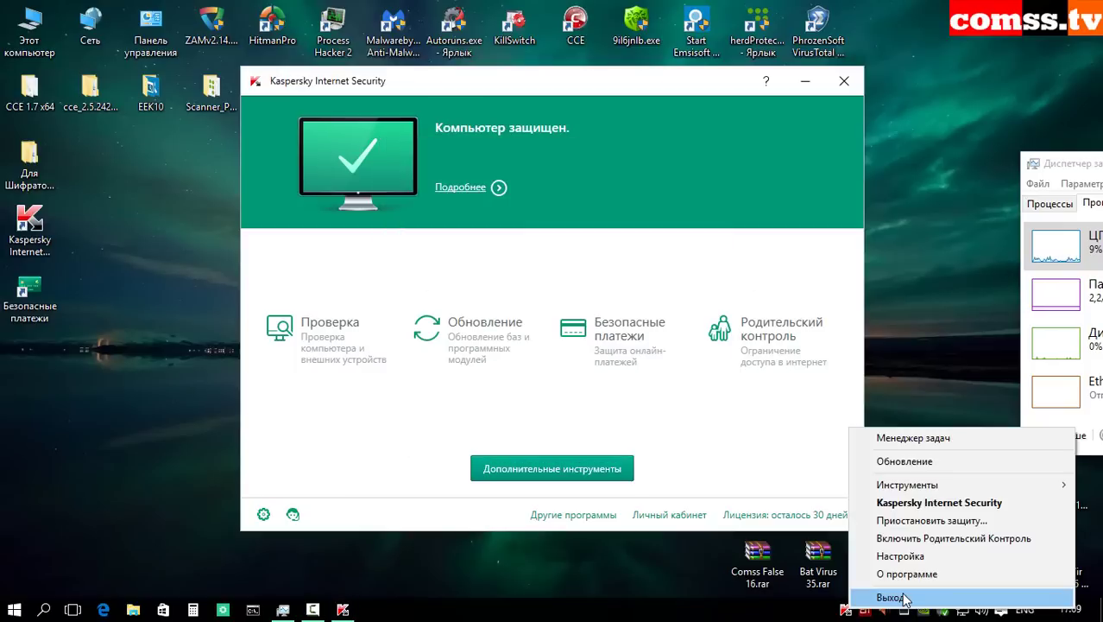
click(904, 597)
Step: View the Kaspersky virus scan and reputation commands available for the Scanner_Portable folder on the desktop
right_click(198, 92)
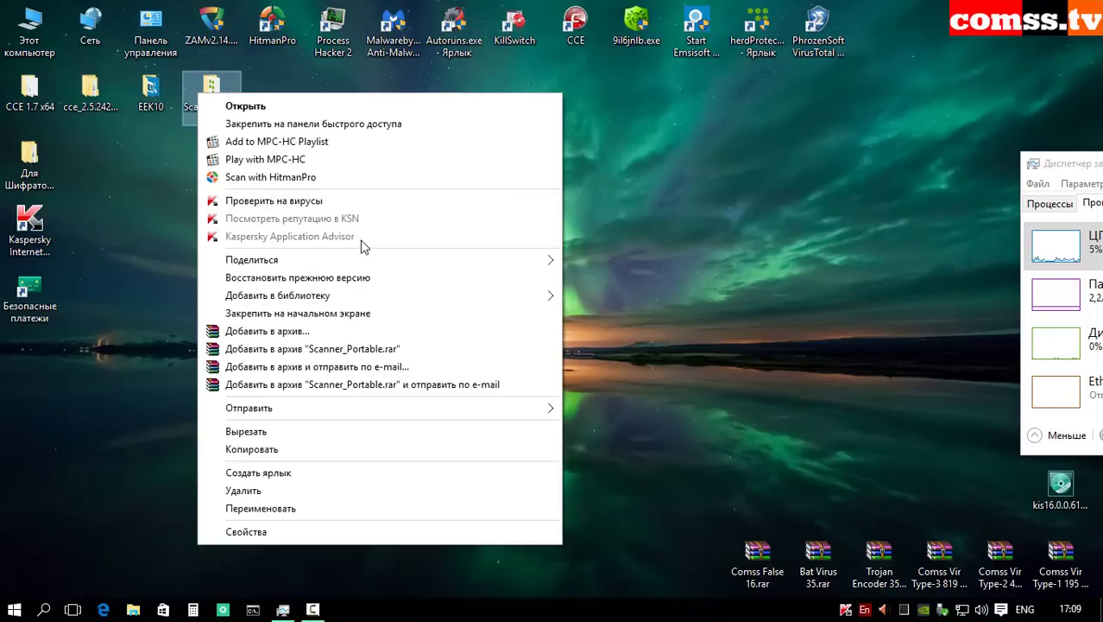
key(shift+F10)
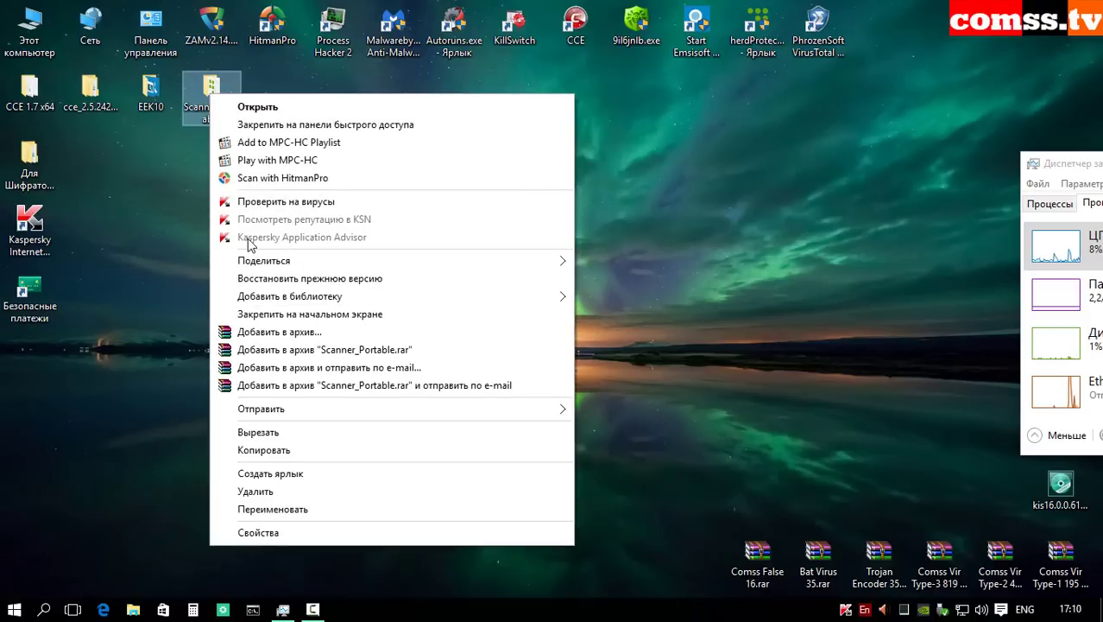
Step: Extract the Comss Vir Type-1 195 Otbor 10-16_07_2015.rar archive to the desktop using the archive password
click(762, 269)
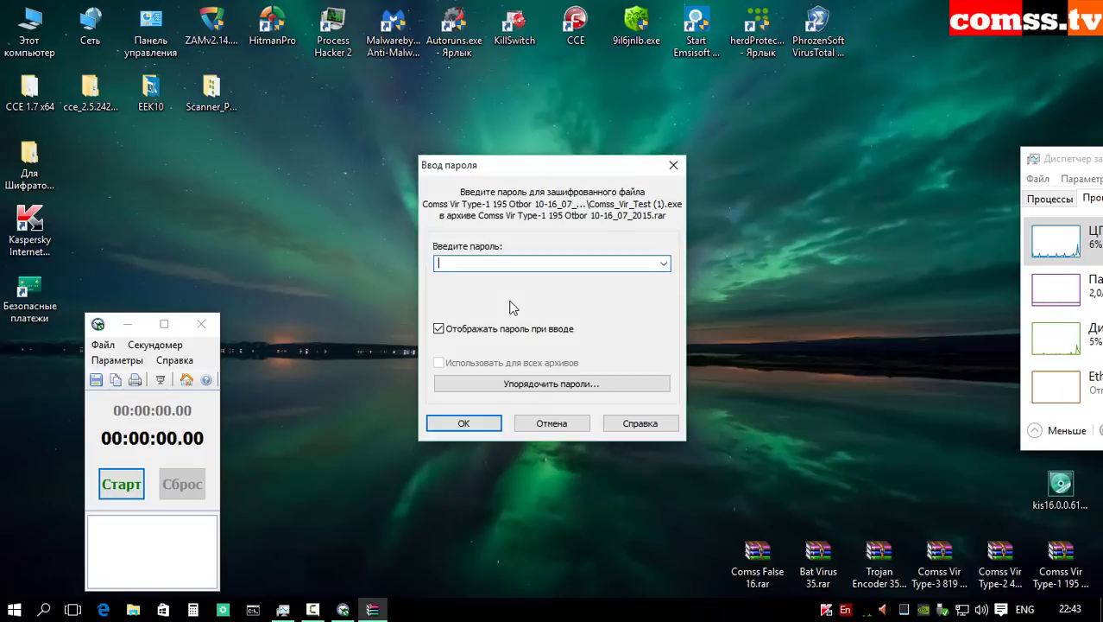
click(463, 423)
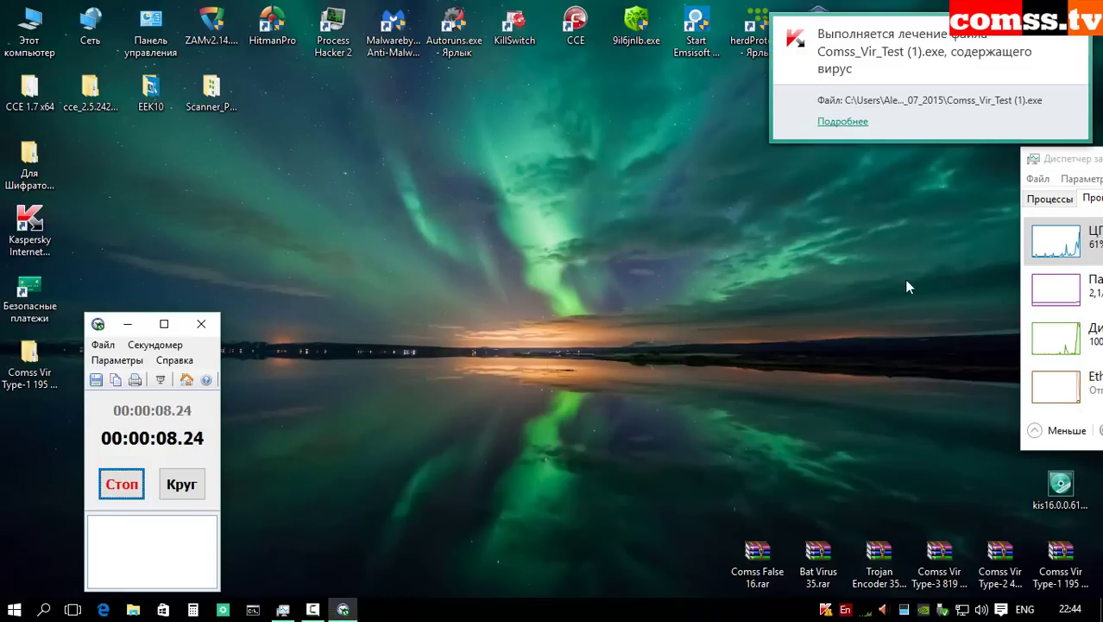
Step: View the properties of the extracted Comss Vir Type-1 195 Otbor 10-16_07_2015 folder on the desktop
mouse_move(868, 610)
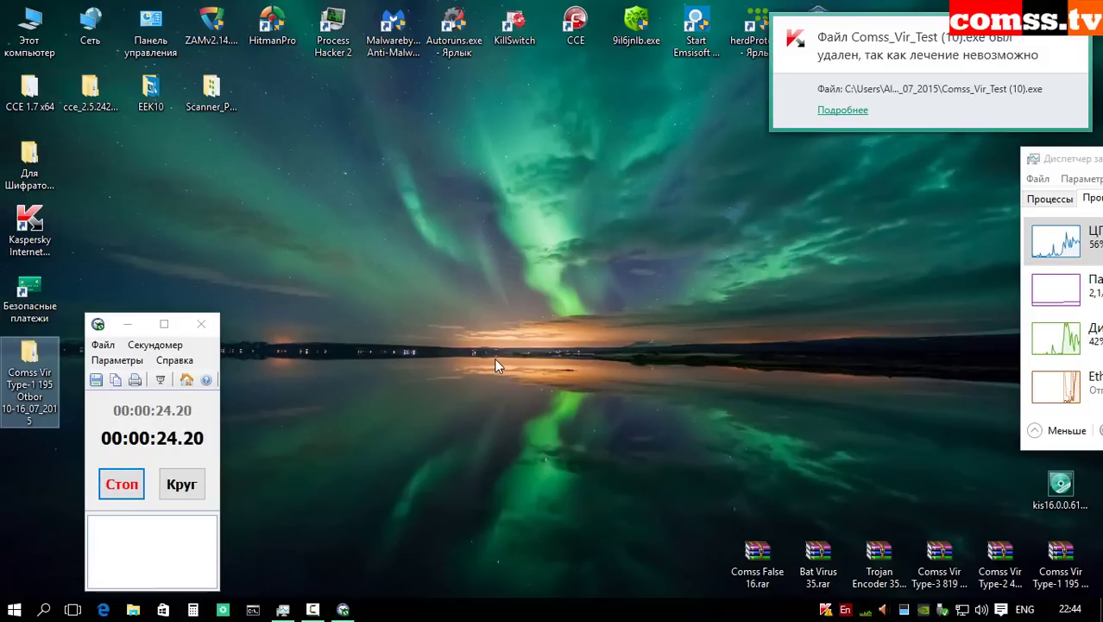
key(alt+Return)
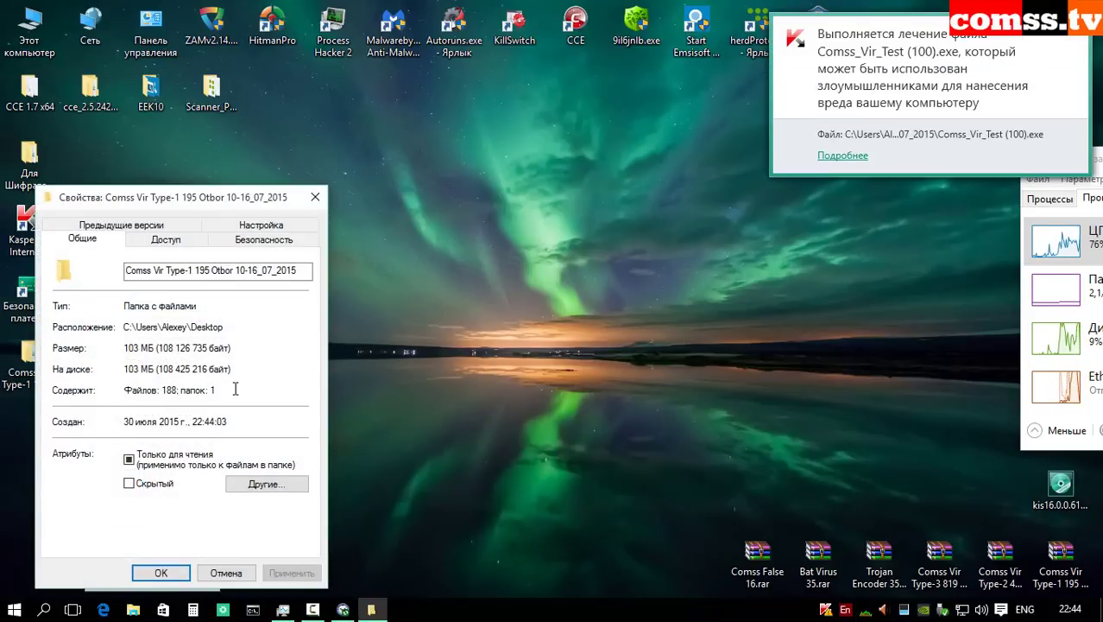
click(315, 196)
Step: Open the extracted sample folder, check the processor load during disinfection, and look through the files remaining in the folder
right_click(29, 367)
click(70, 584)
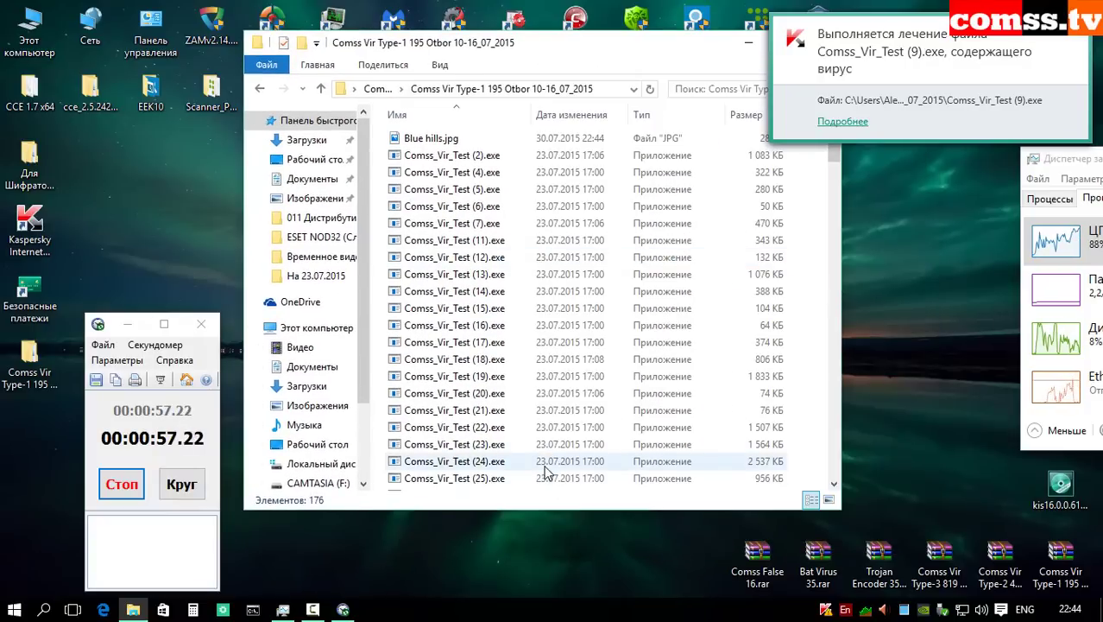
mouse_move(868, 615)
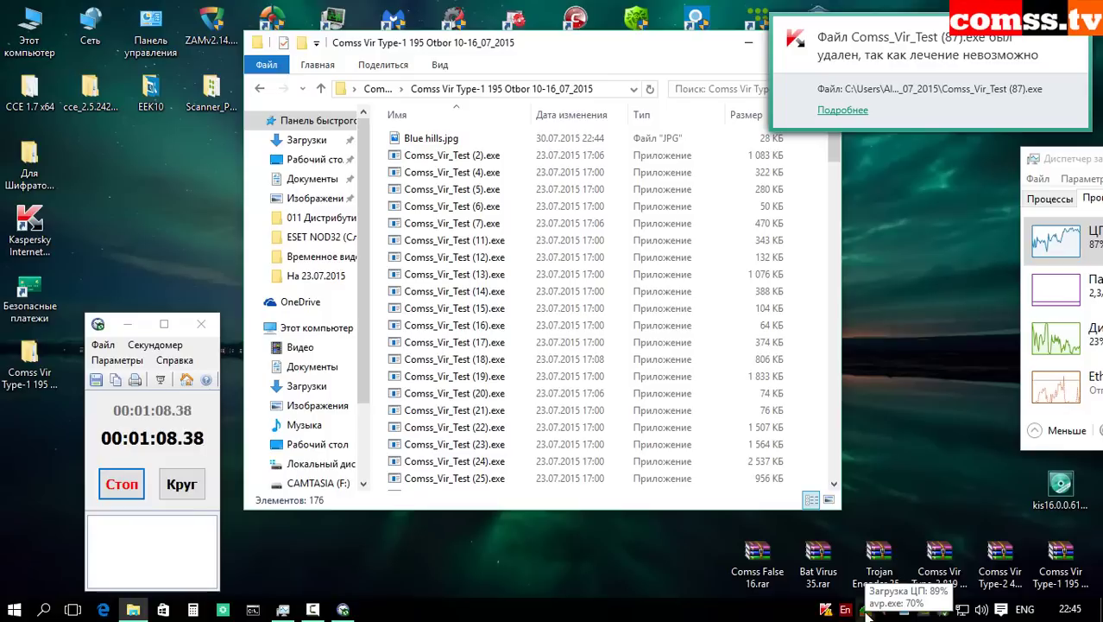
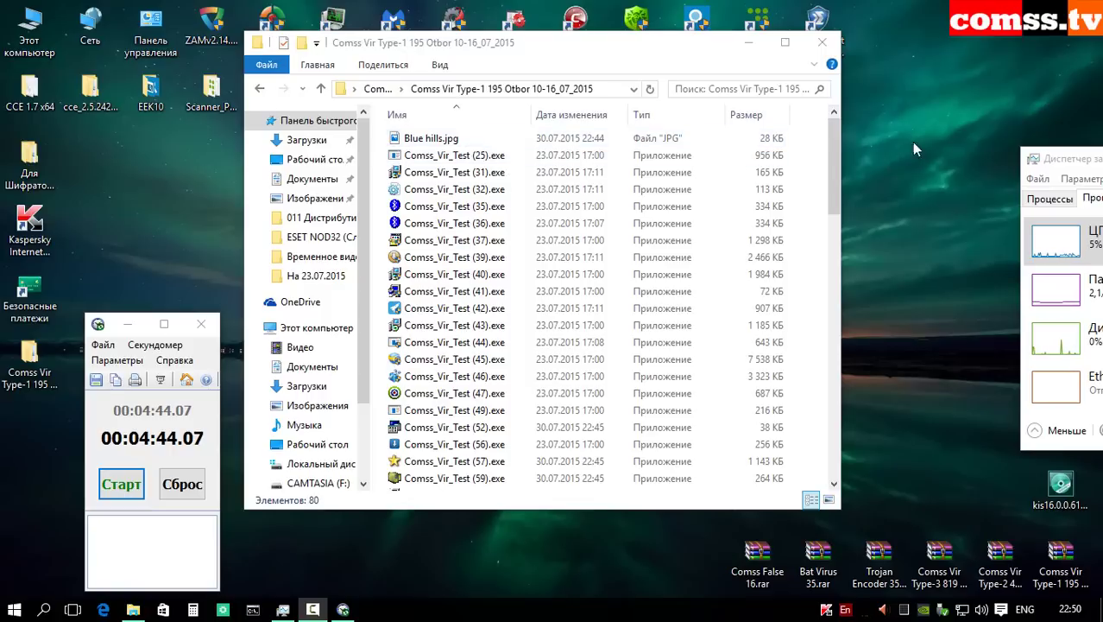
drag(834, 173, 862, 435)
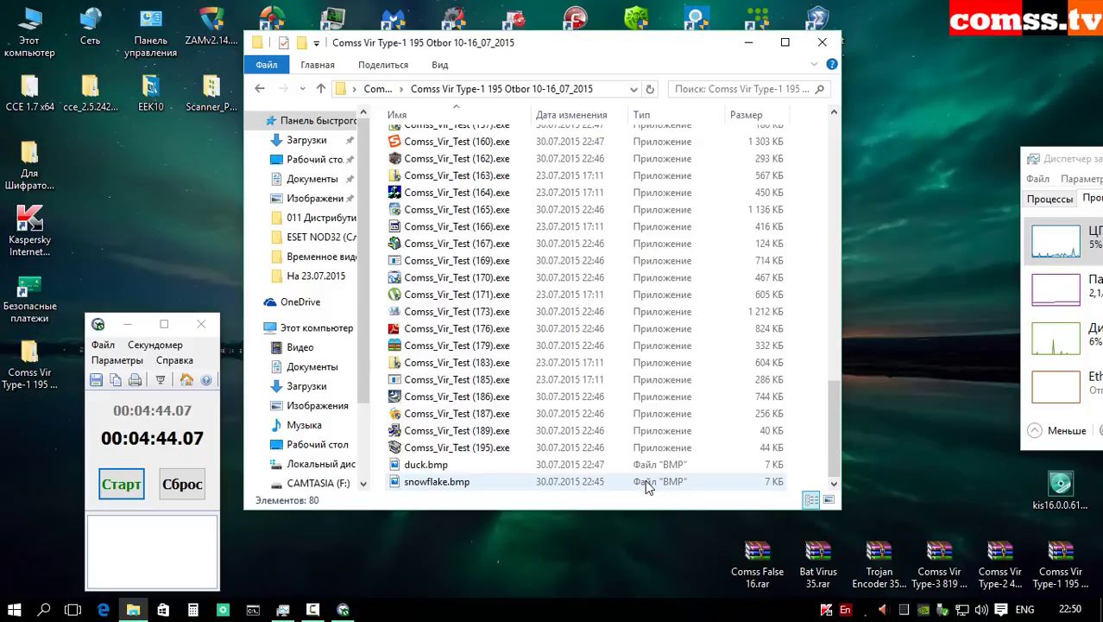
scroll(645, 479, up, 20)
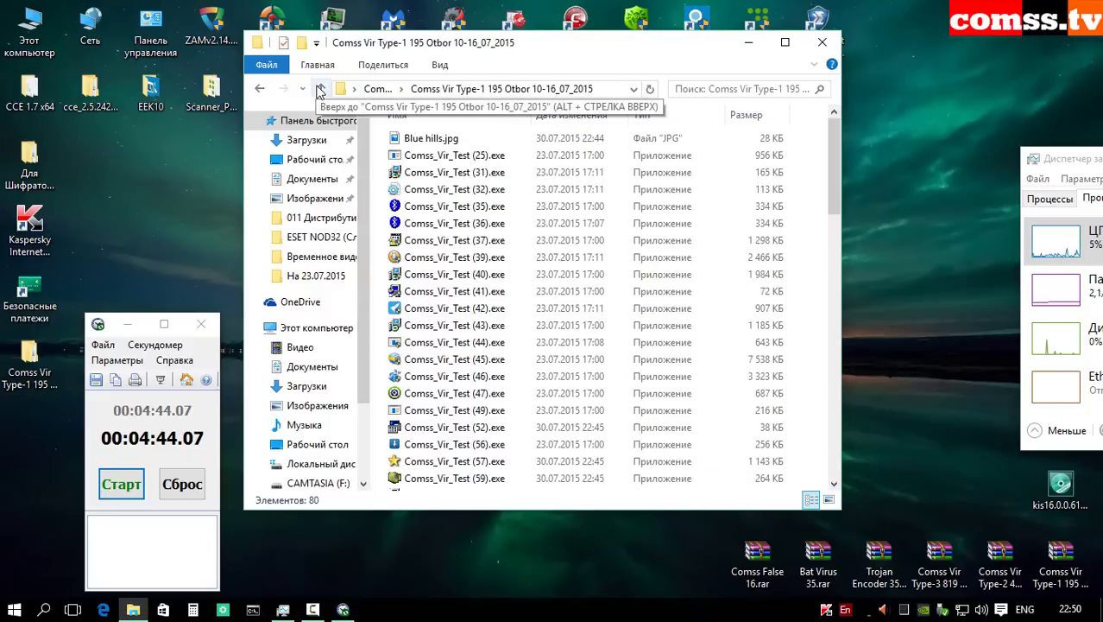
Step: Scan the inner Comss Vir Type-1 195 Otbor 10-16_07_2015 folder for viruses with Kaspersky, timing the scan with the stopwatch
click(320, 90)
right_click(505, 131)
click(610, 257)
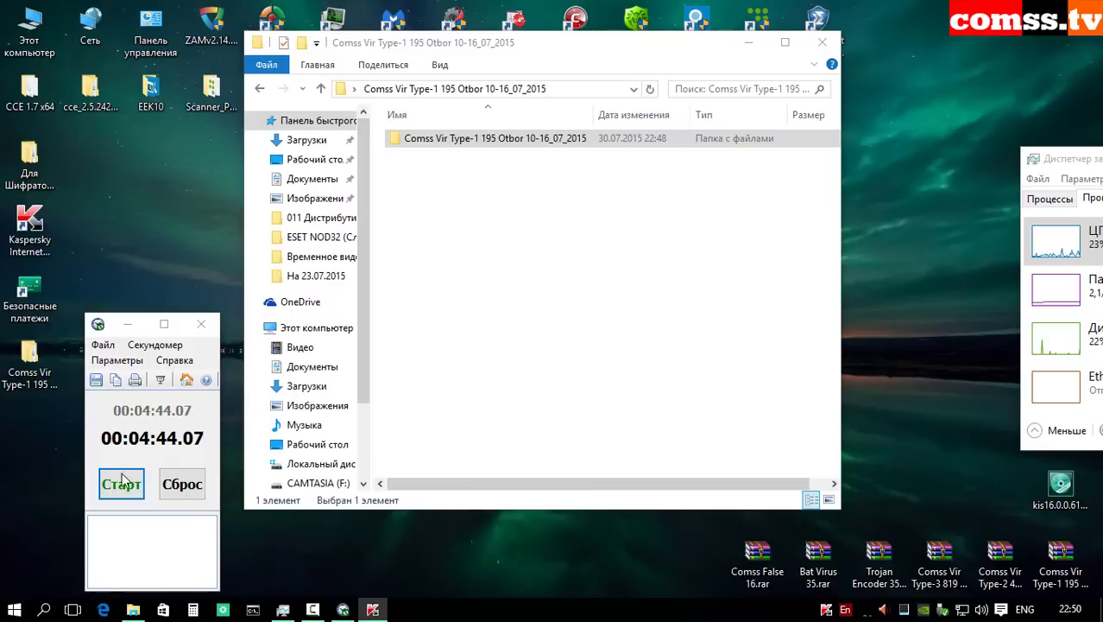
click(128, 479)
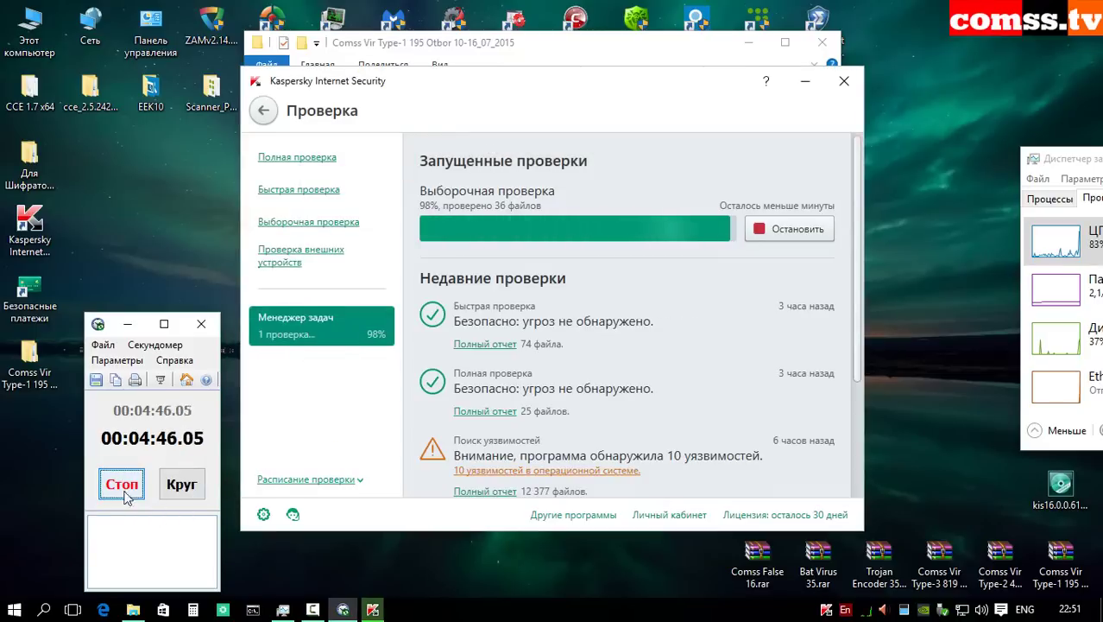
click(912, 153)
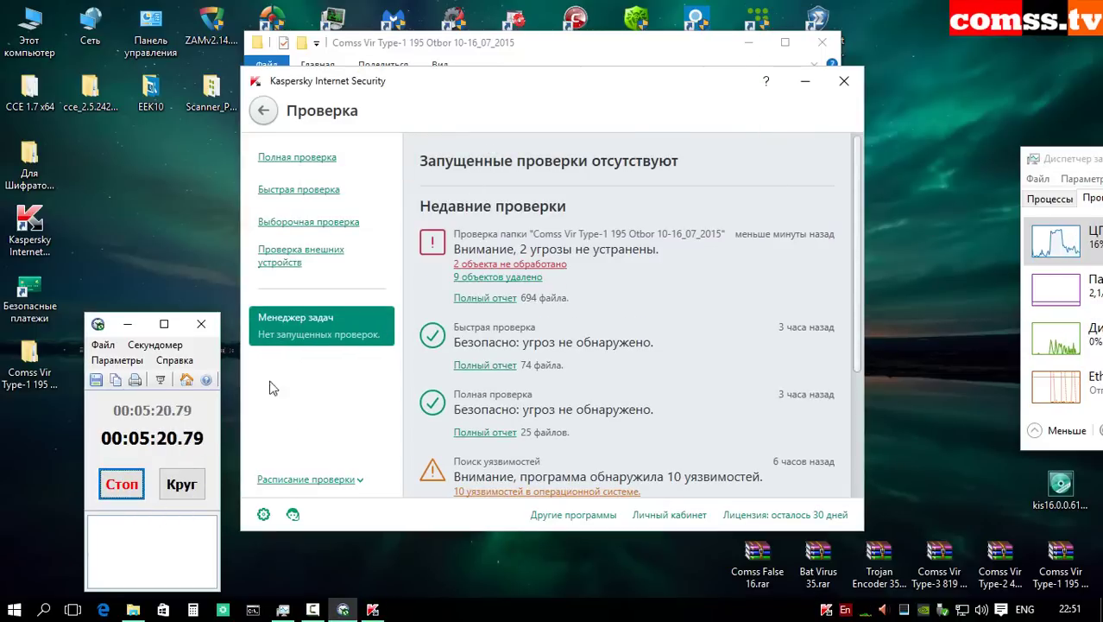
click(121, 484)
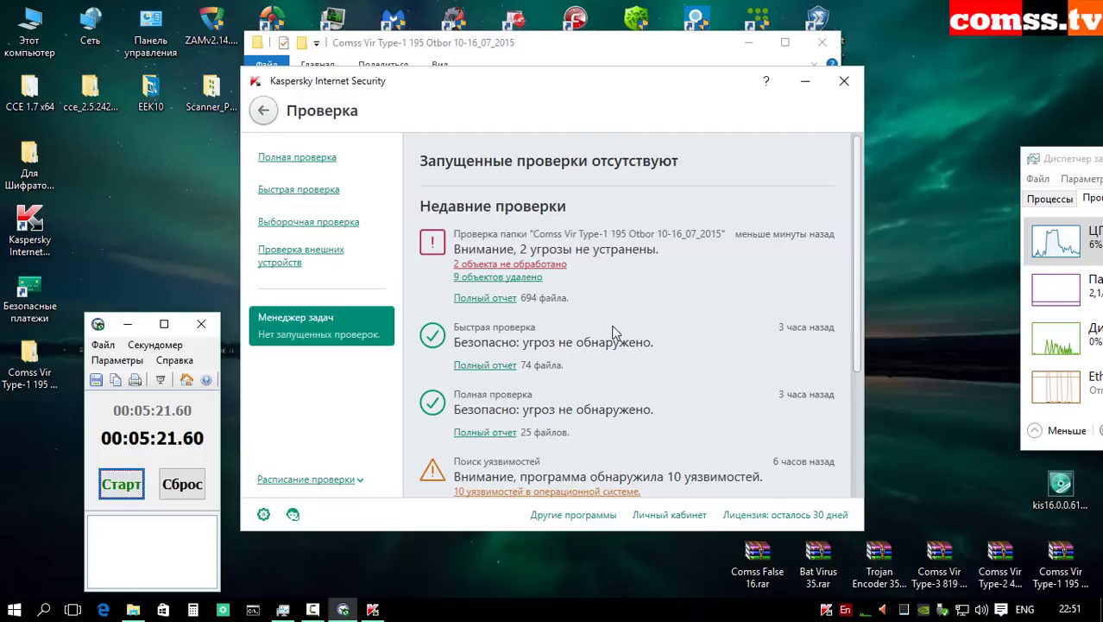
Step: Resolve the Comss_Vir_Test (25).exe threat in Kaspersky's Notification Center by deleting the detected object
key(Escape)
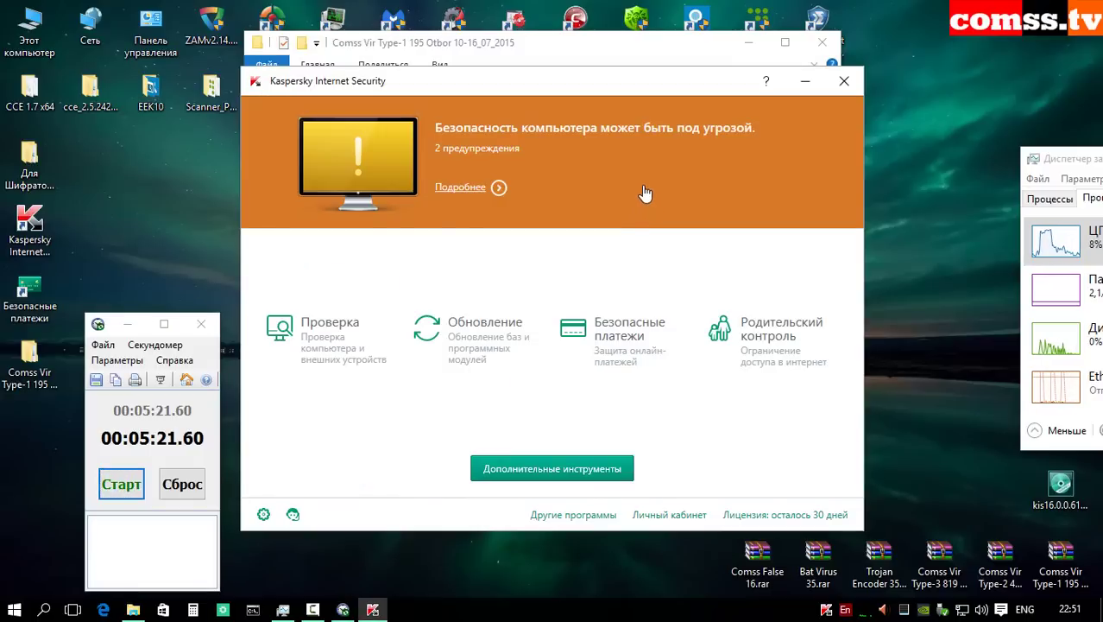
click(468, 187)
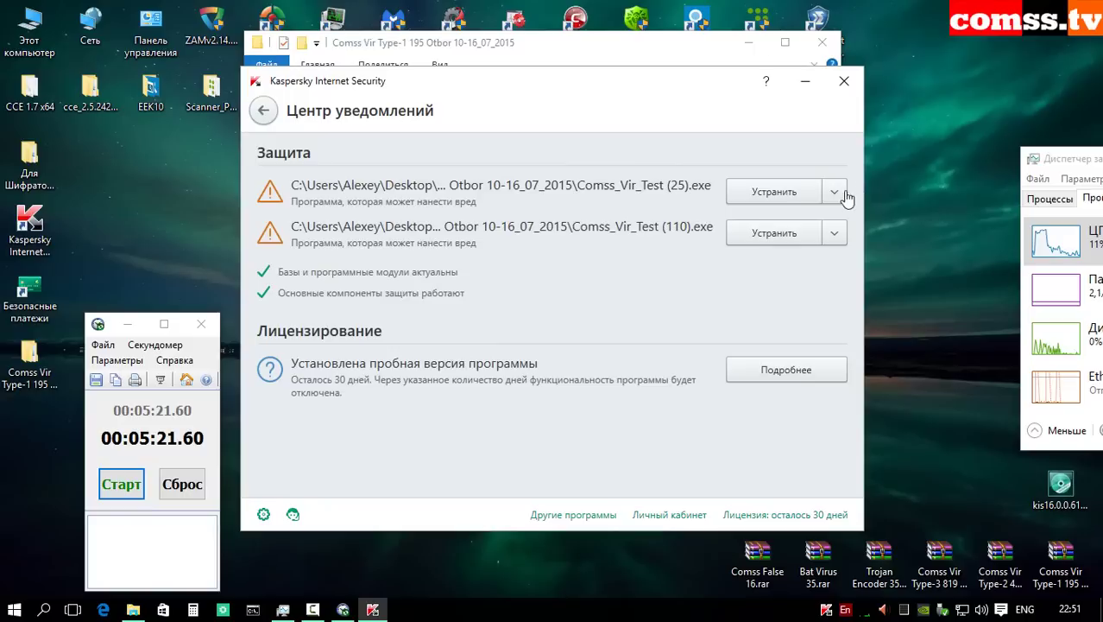
click(769, 194)
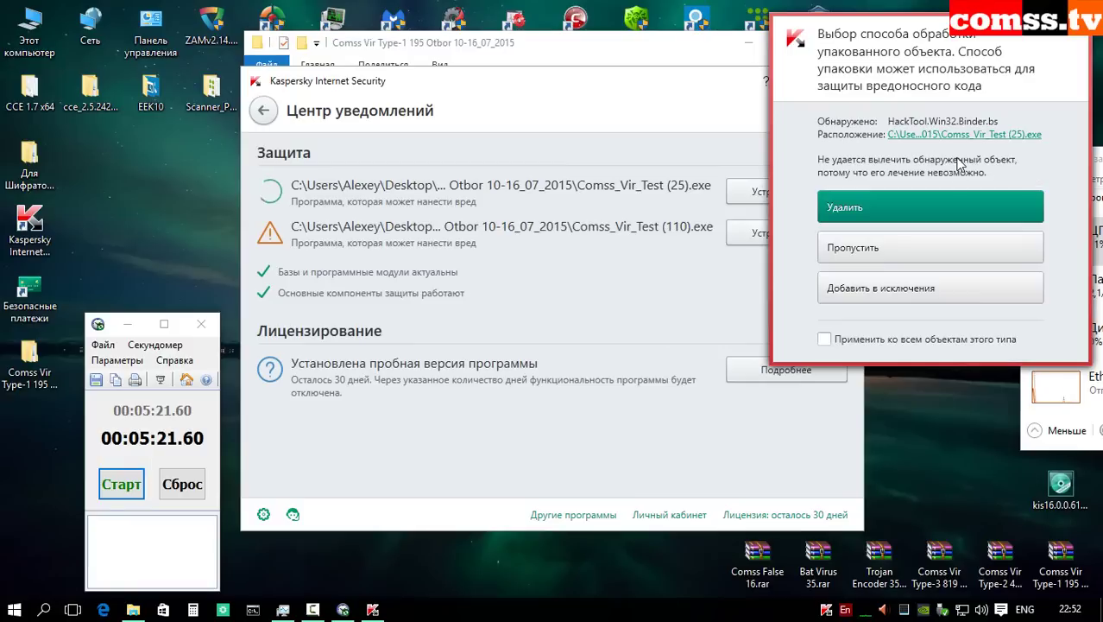
click(925, 216)
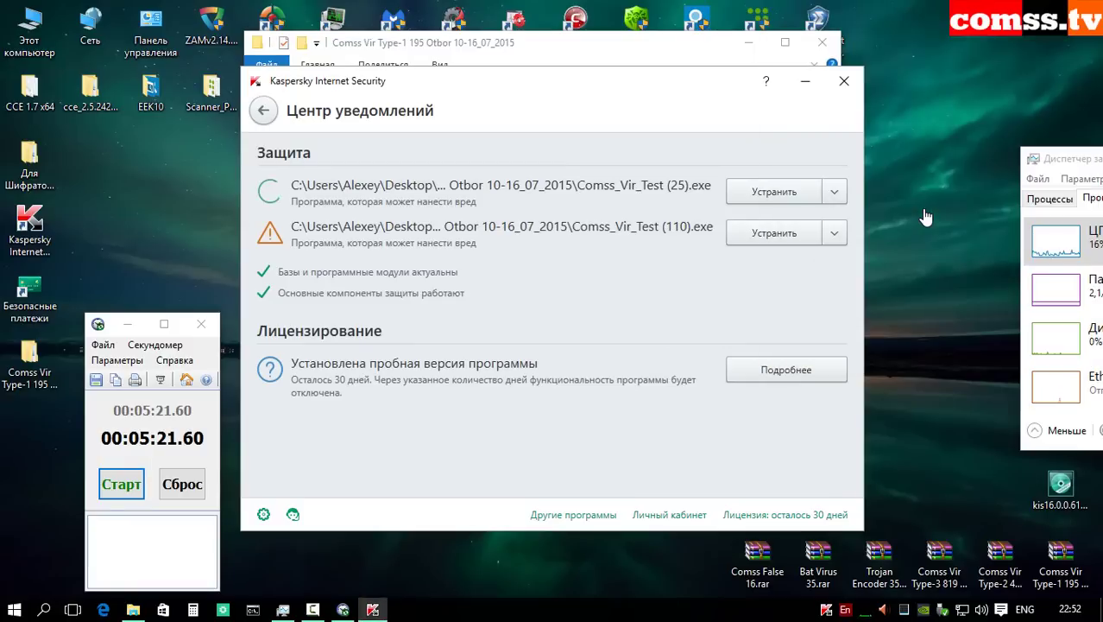
Step: Leave and close the Kaspersky notification center and look through the files remaining in the sample folder
click(866, 217)
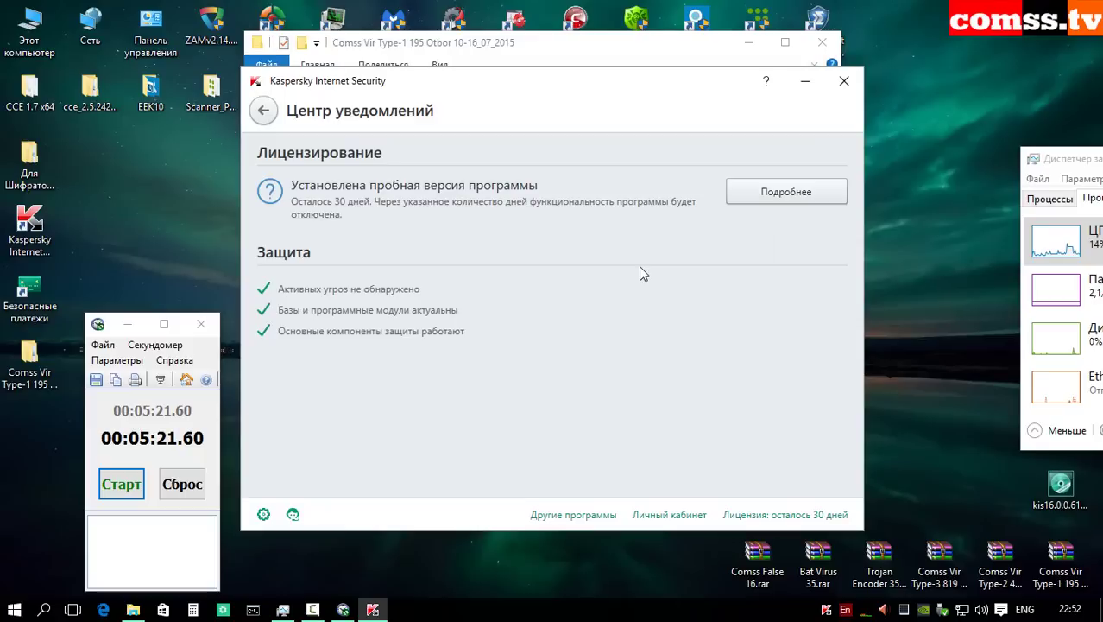
click(263, 109)
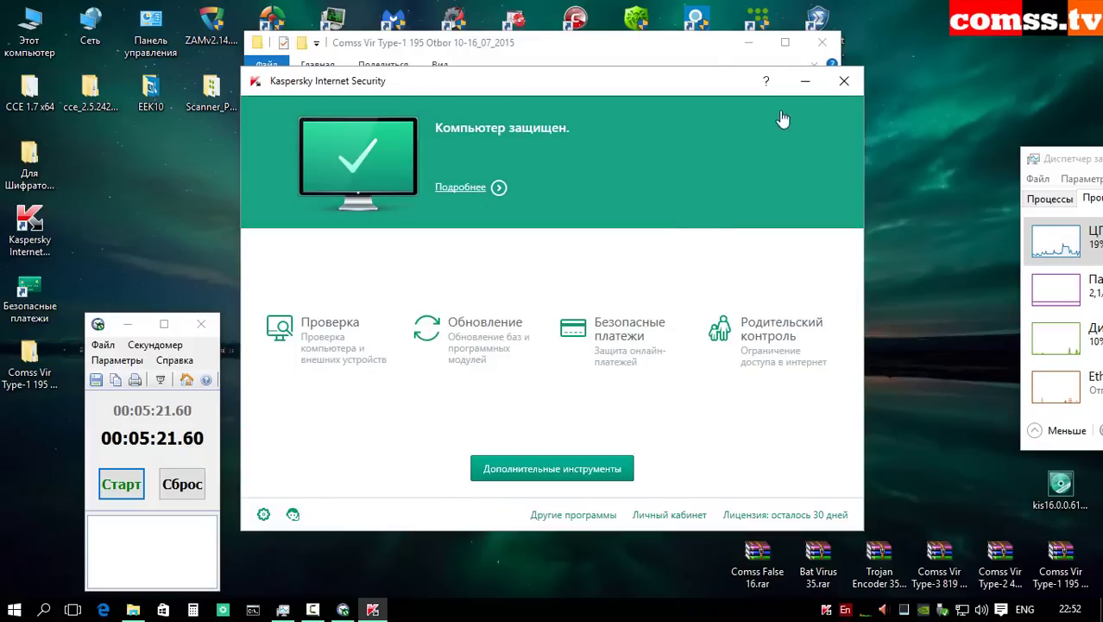
click(846, 82)
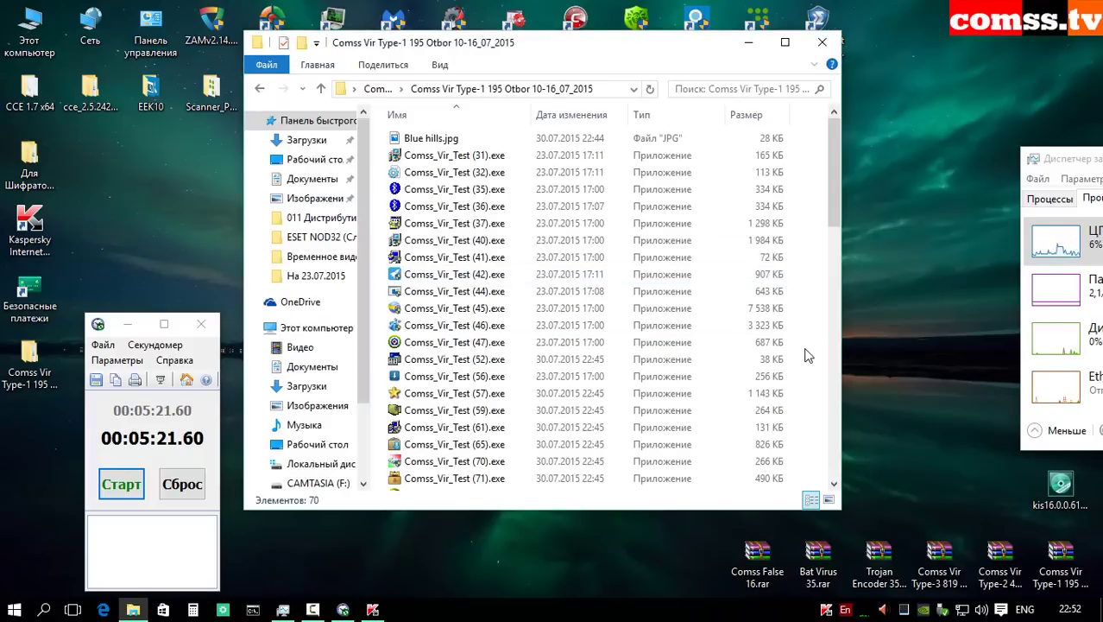
drag(834, 179, 845, 465)
Step: Run a custom Kaspersky scan of the Comss Vir Type-1 195 Otbor 10-16_07_2015 folder, timing it with the stopwatch, and close the scan window
click(827, 610)
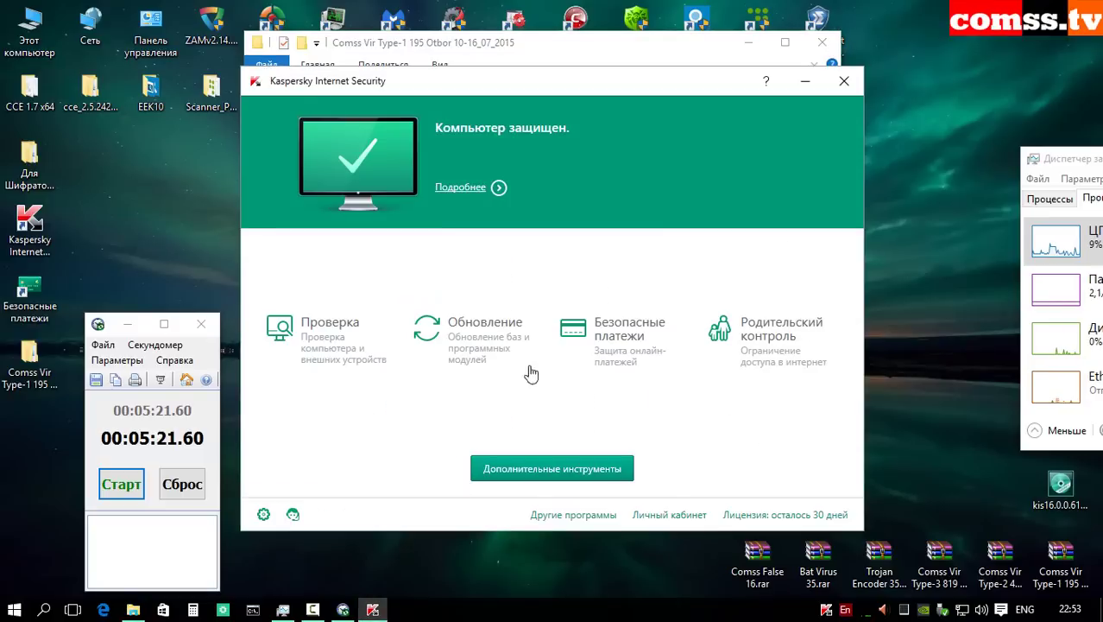
click(352, 332)
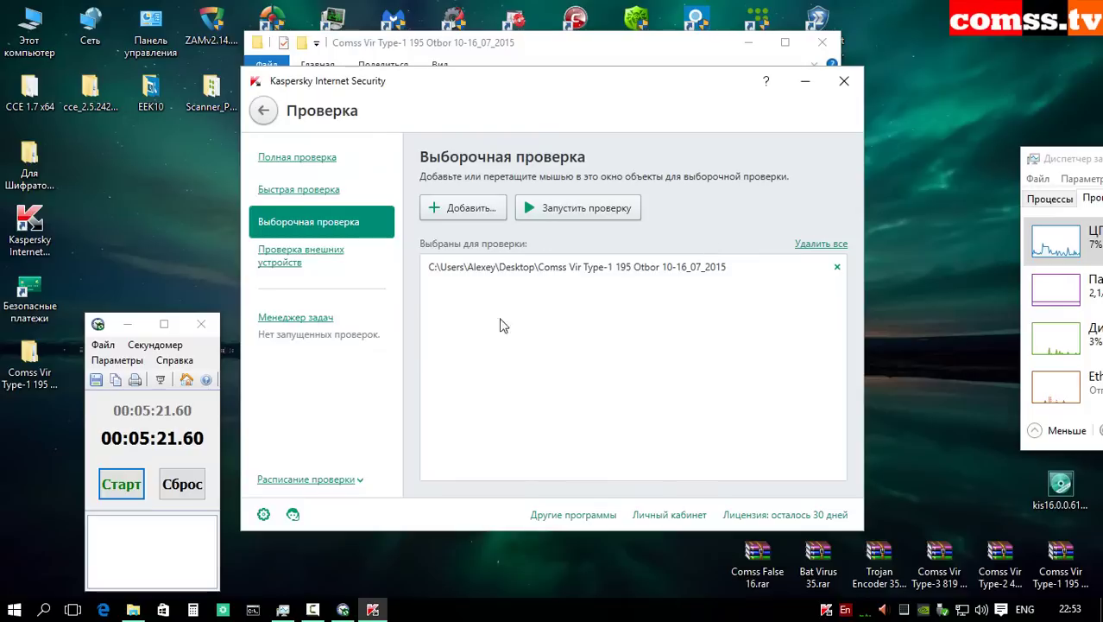
click(577, 212)
click(121, 485)
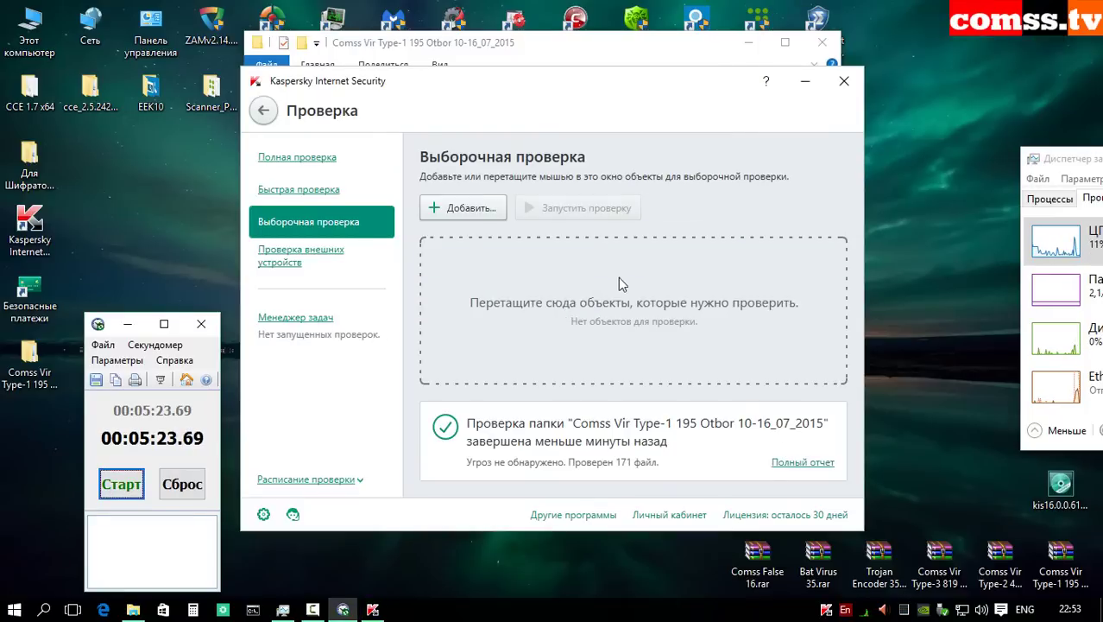
key(alt+F4)
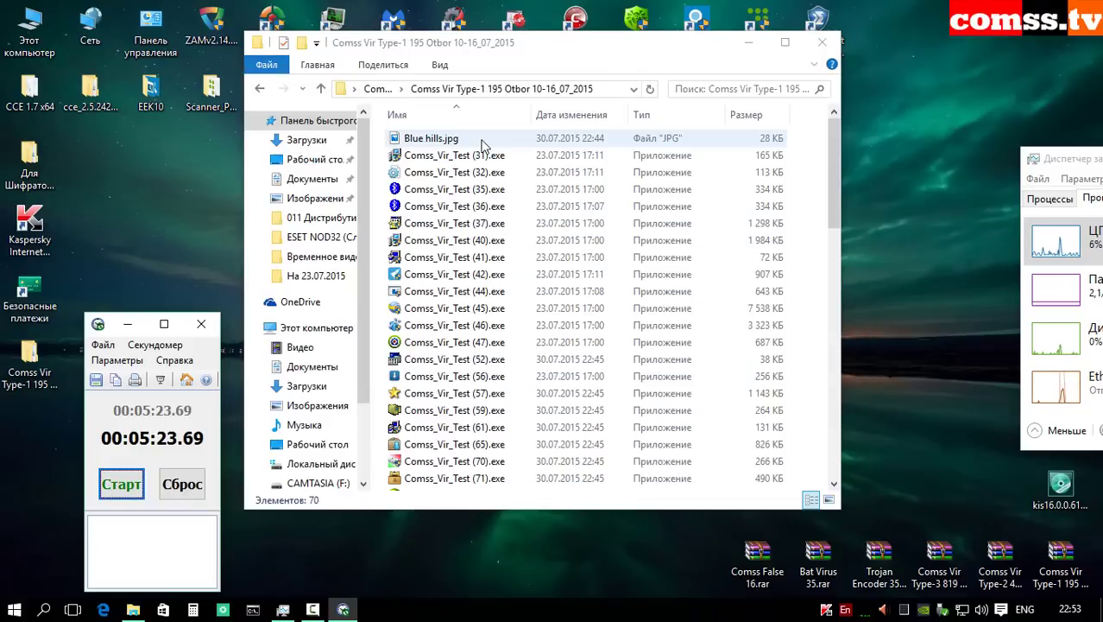
Step: Delete Blue hills.jpg from the sample folder and look through the remaining executables
click(483, 145)
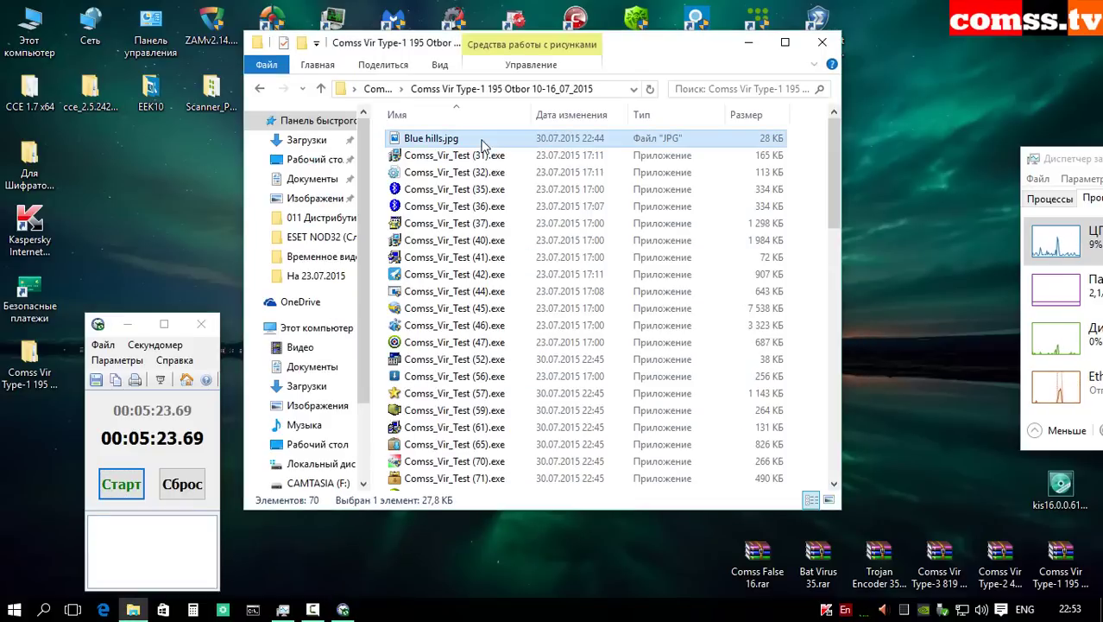
key(Delete)
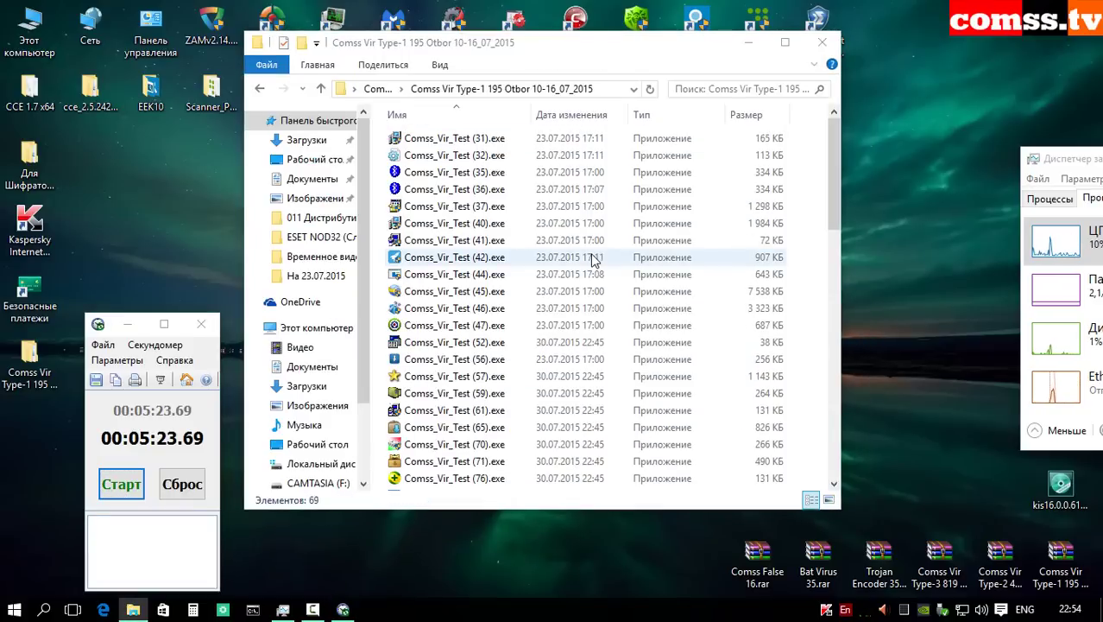
drag(836, 141, 834, 458)
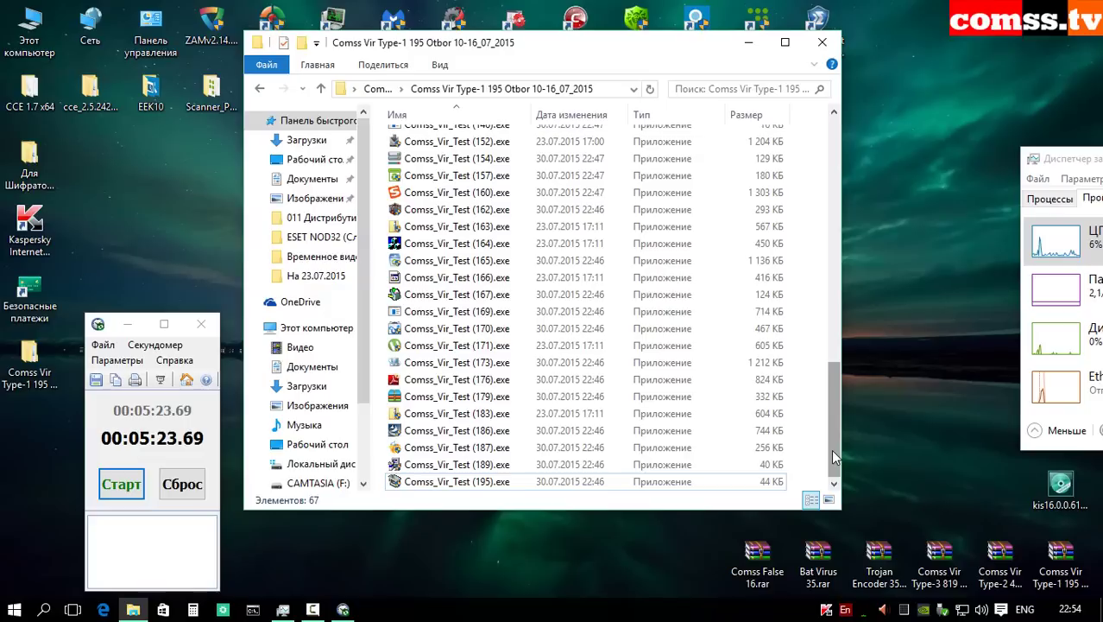
scroll(656, 445, up, 15)
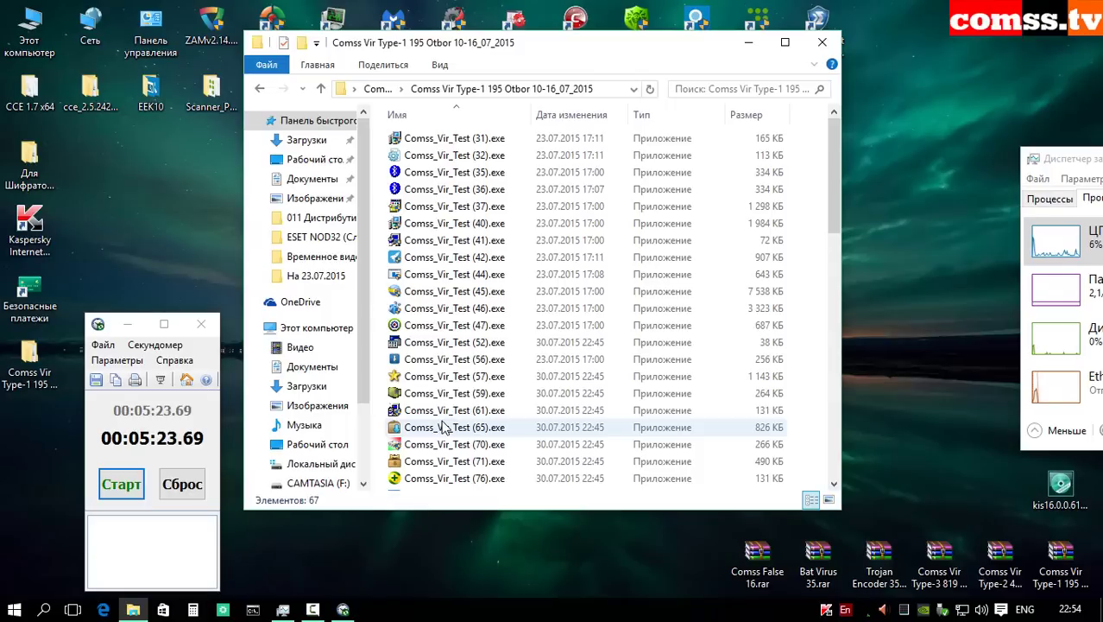
key(F10)
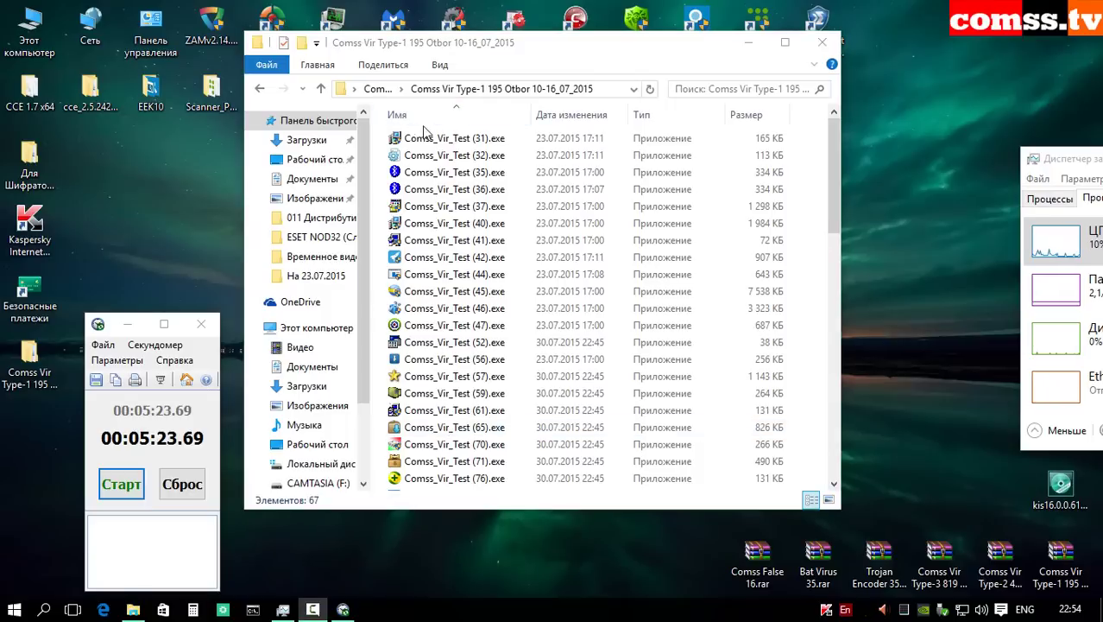
Step: Scan the inner Comss Vir Type-1 195 sample folder with Zemana AntiMalware and review the list of detections
click(318, 90)
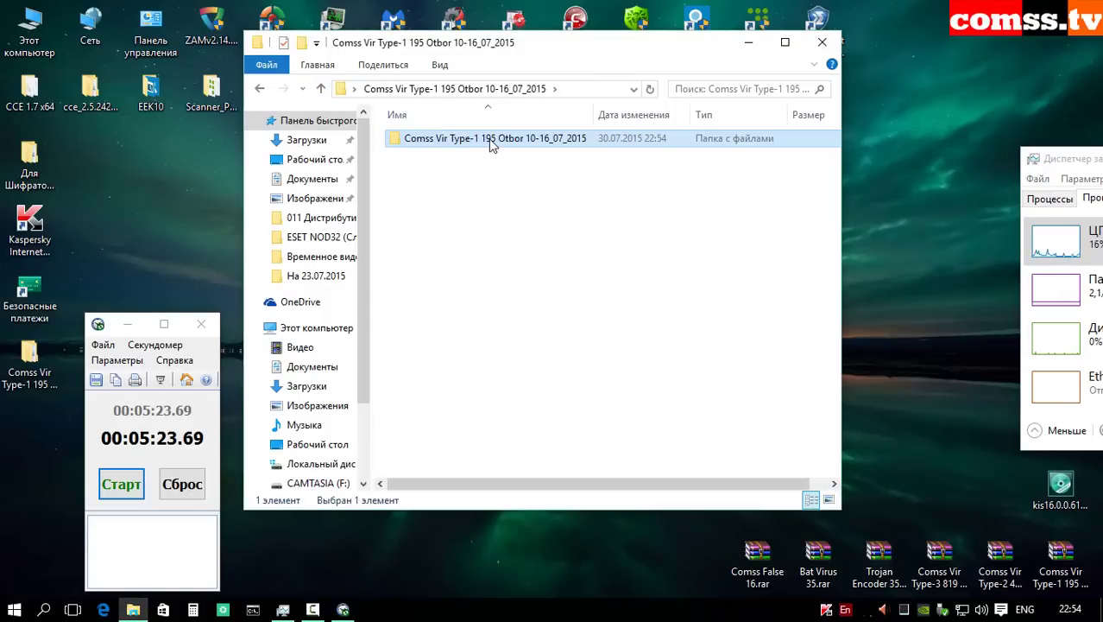
right_click(492, 145)
click(554, 231)
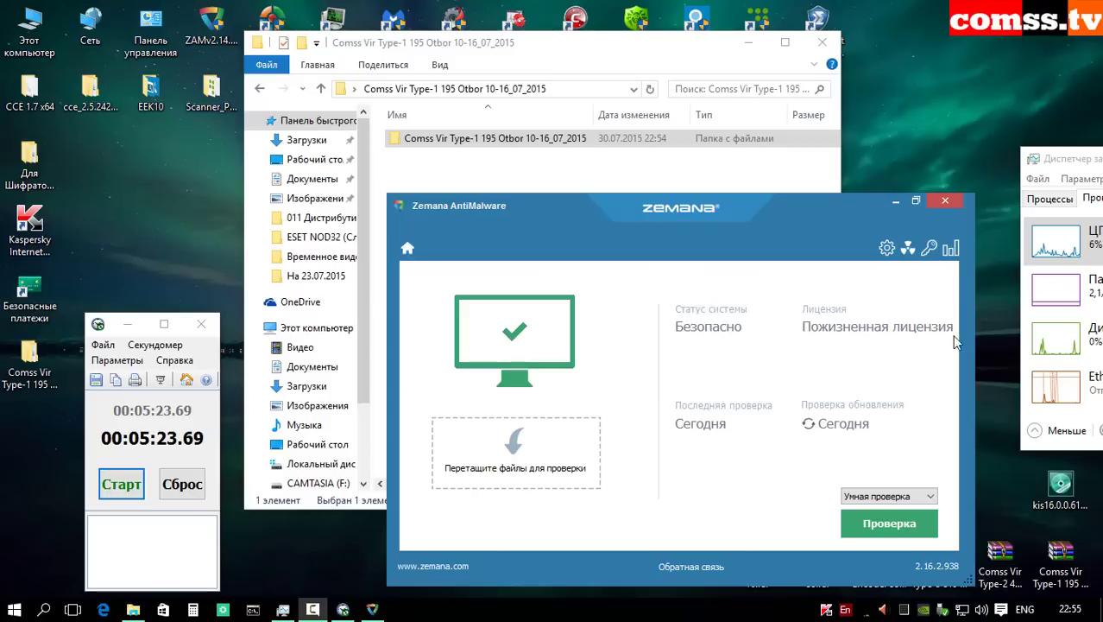
drag(447, 142, 516, 452)
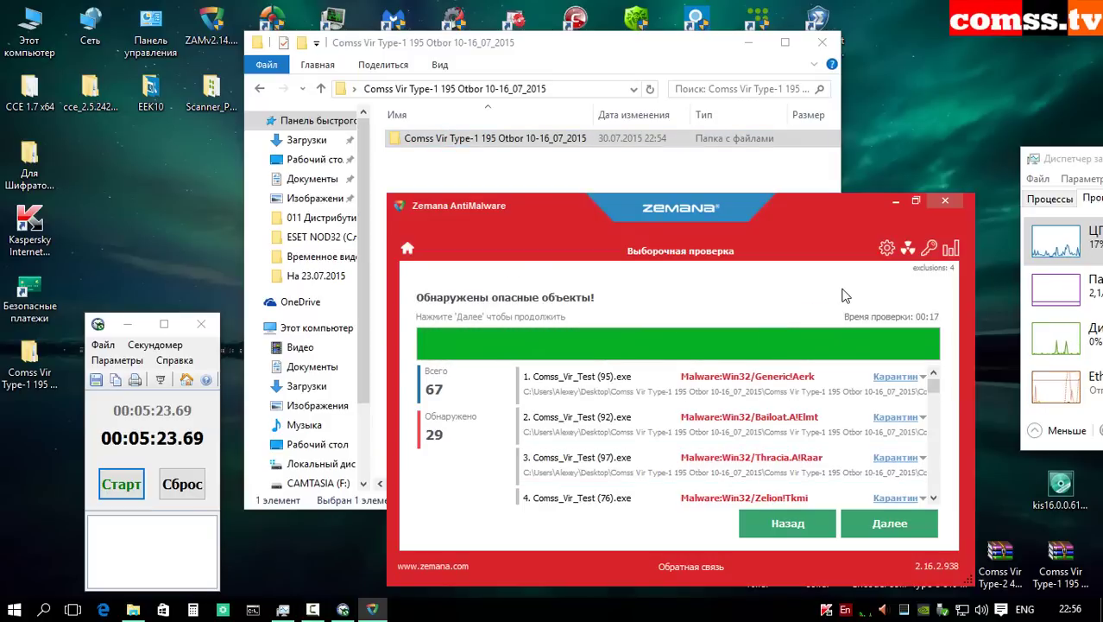
drag(931, 395, 935, 431)
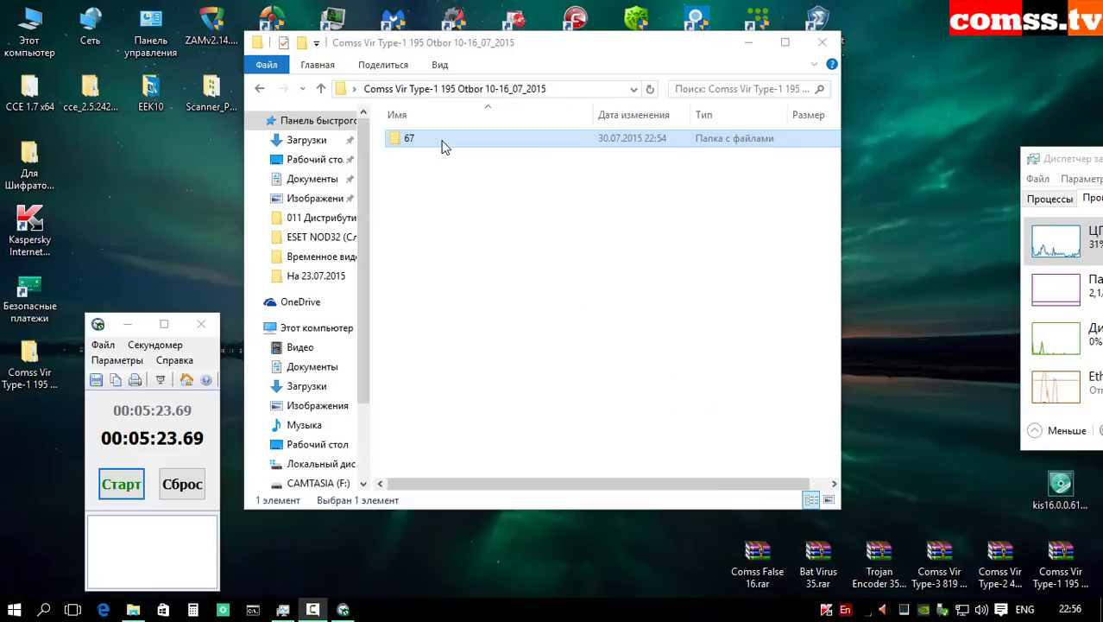
Step: Pack folder 67 into the RAR archive 67.rar, protecting it with the archive password
right_click(442, 147)
click(518, 385)
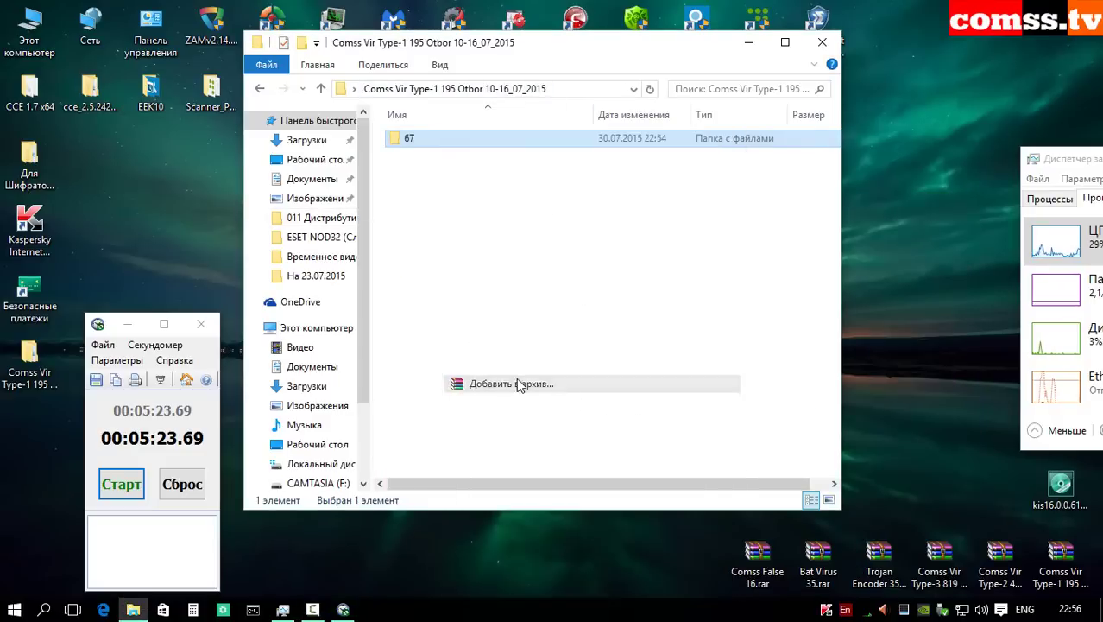
click(603, 409)
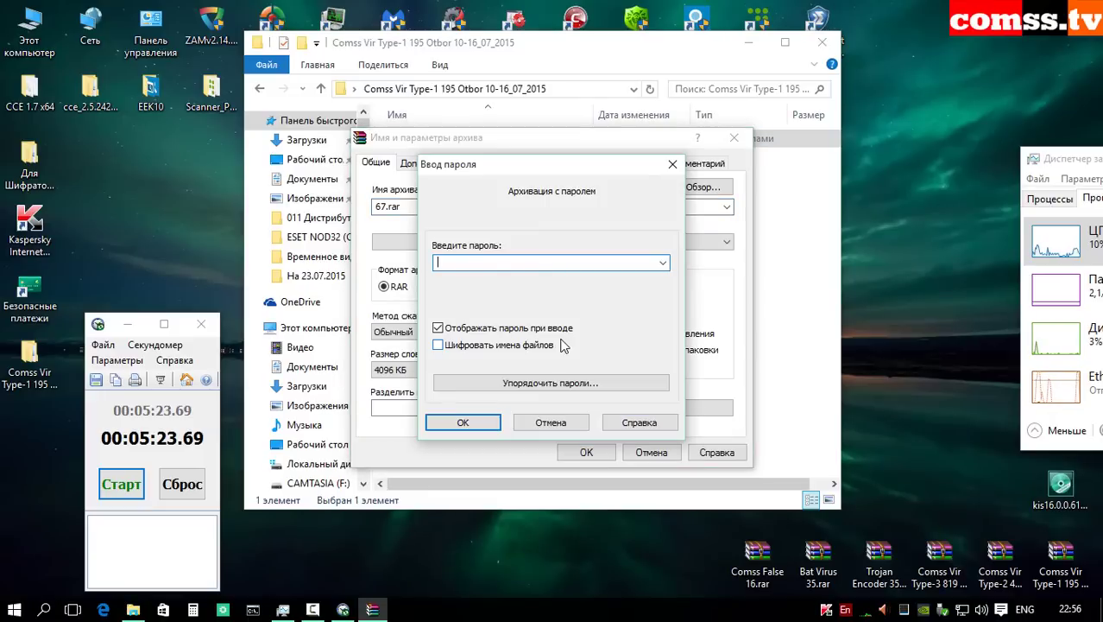
click(570, 423)
click(586, 452)
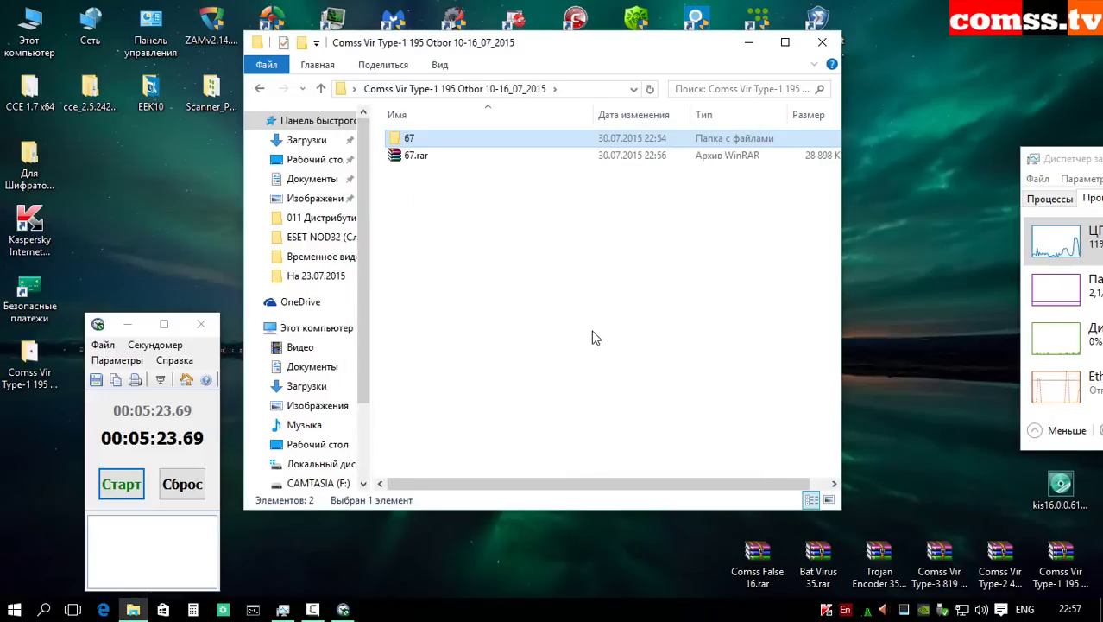
Step: Open the properties of 67.rar and view its archive details
click(490, 158)
right_click(490, 158)
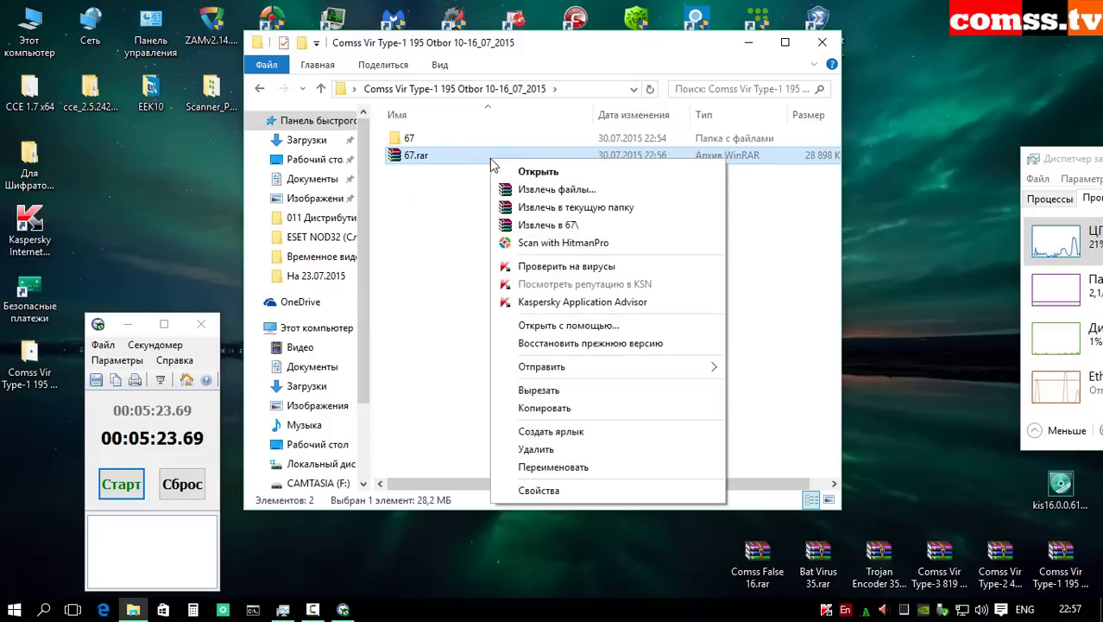
click(570, 489)
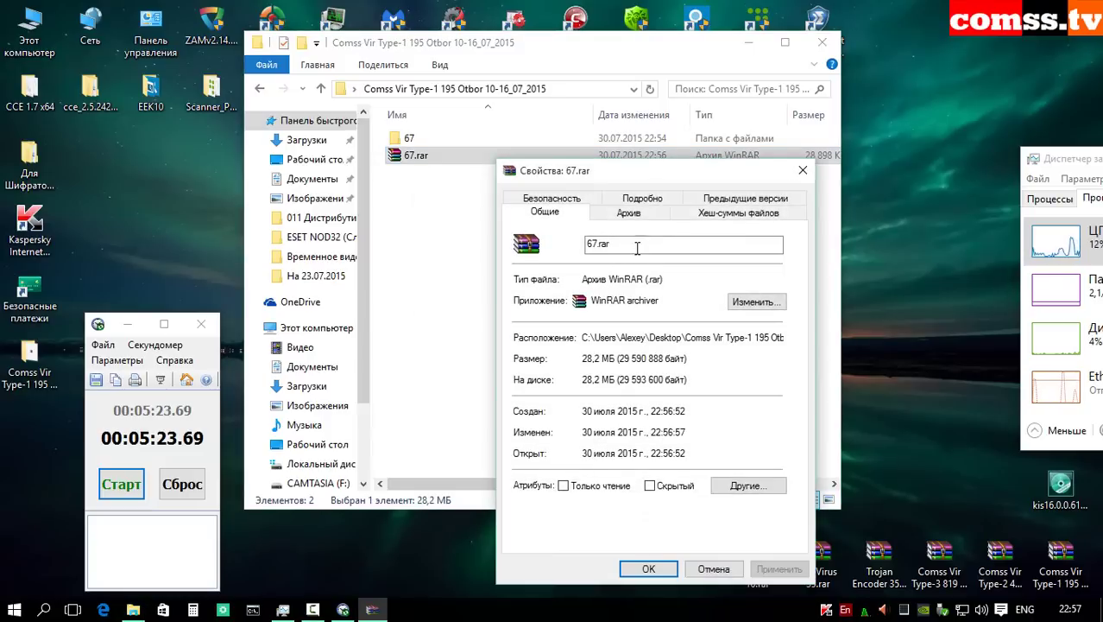
click(630, 213)
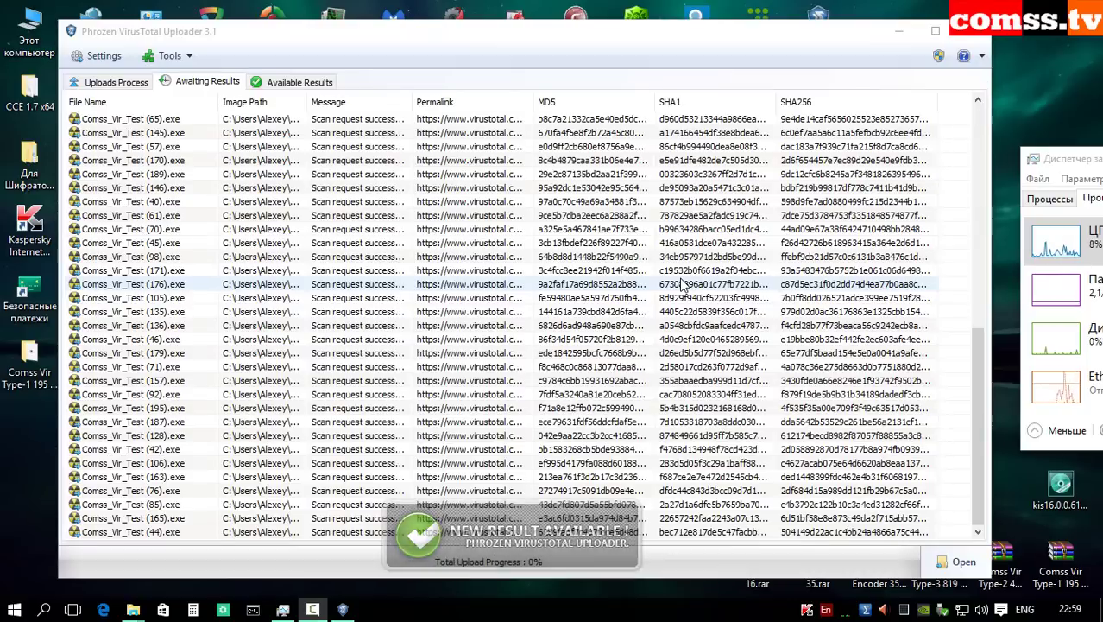
Step: Examine the awaiting and available scan results in Phrozen VirusTotal Uploader, down to the last clean entry, Comss_Vir_Test (70).exe
click(641, 48)
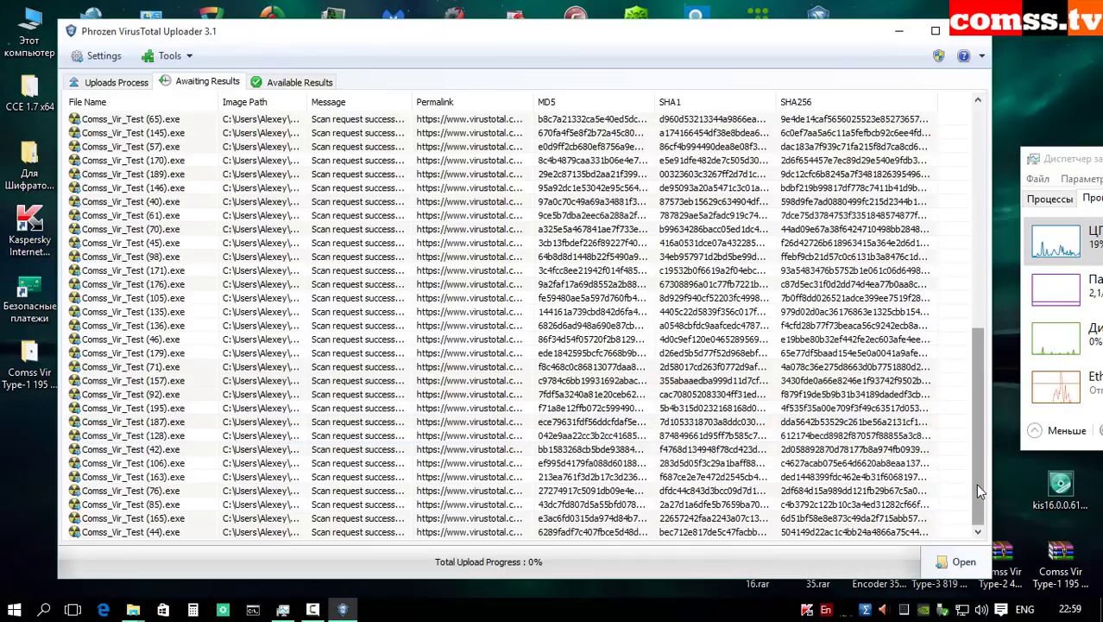
drag(981, 490, 1002, 194)
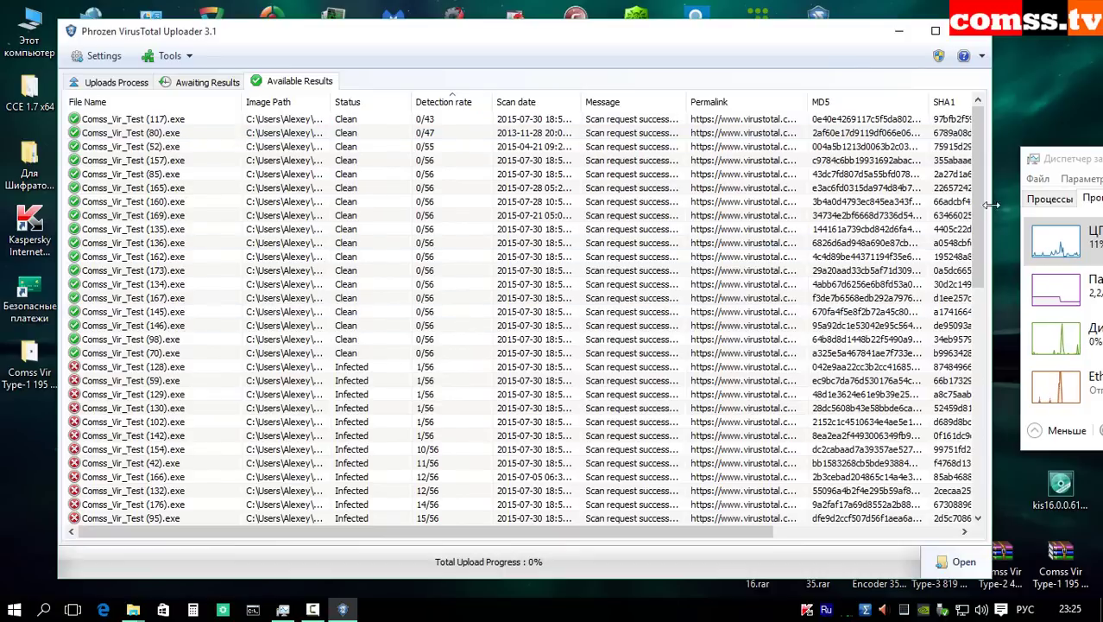
drag(982, 210, 1040, 276)
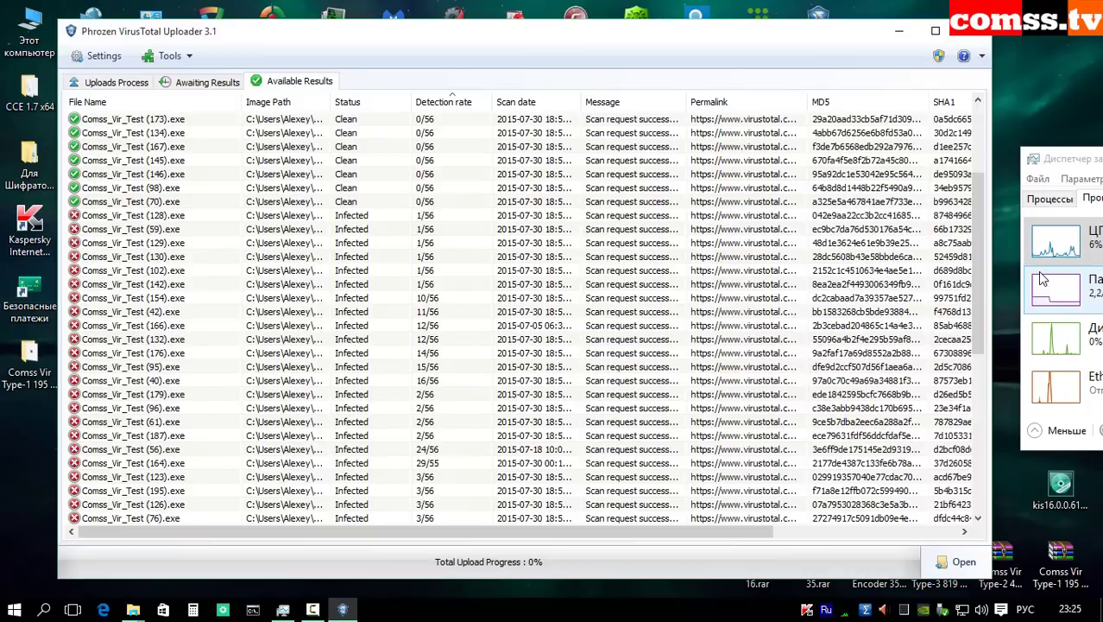
scroll(628, 307, up, 4)
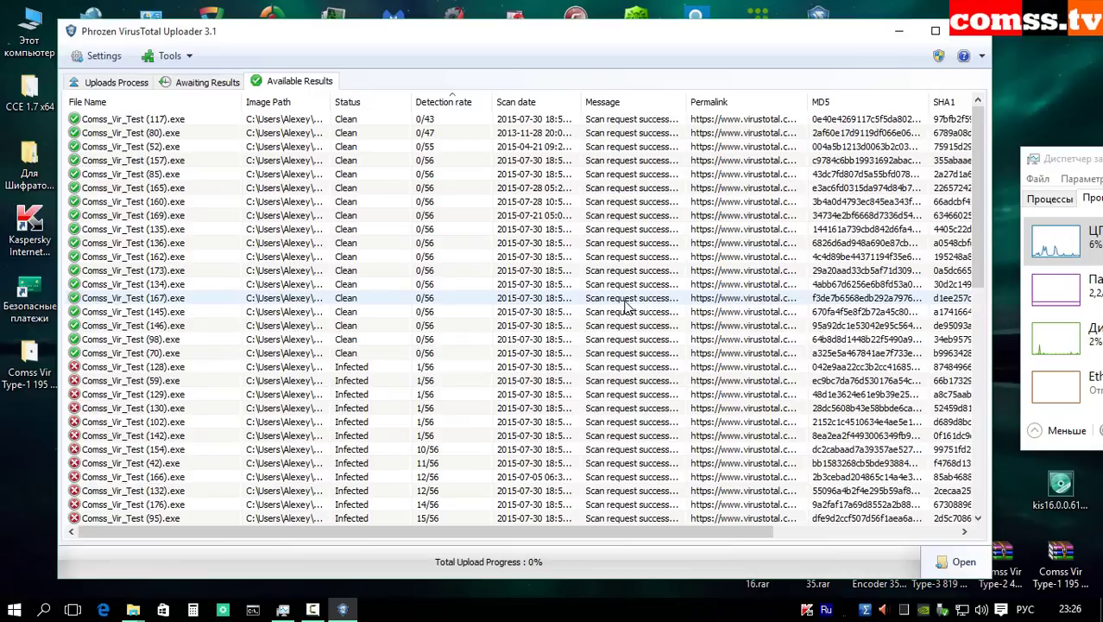
double_click(604, 352)
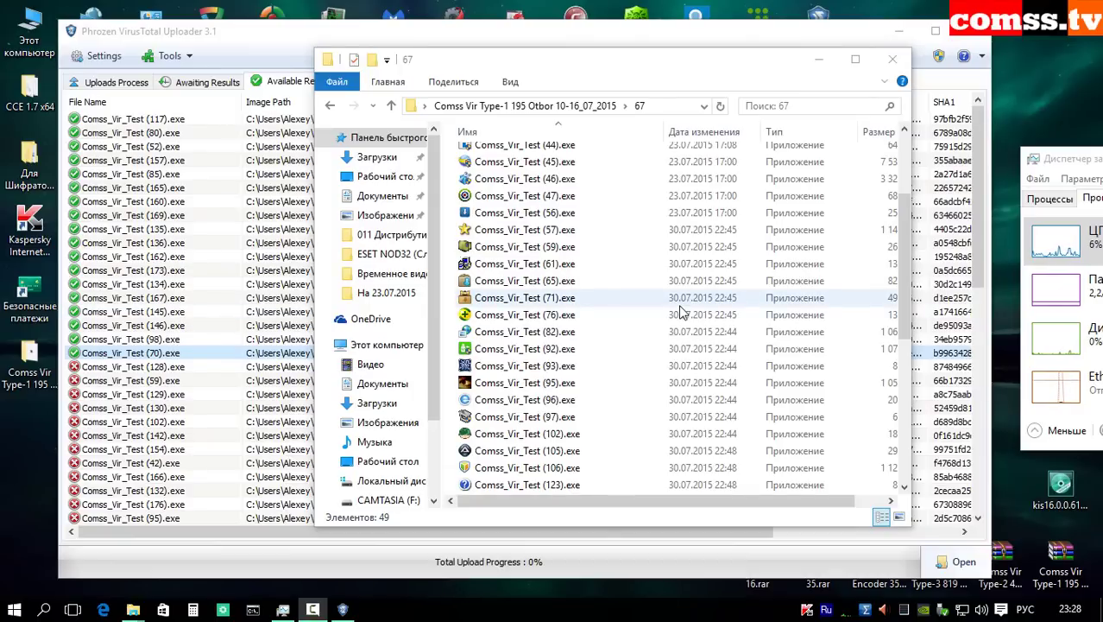
Step: Check the samples left in folder 67, return to its parent folder and rename folder 67 as 49
scroll(902, 291, up, 3)
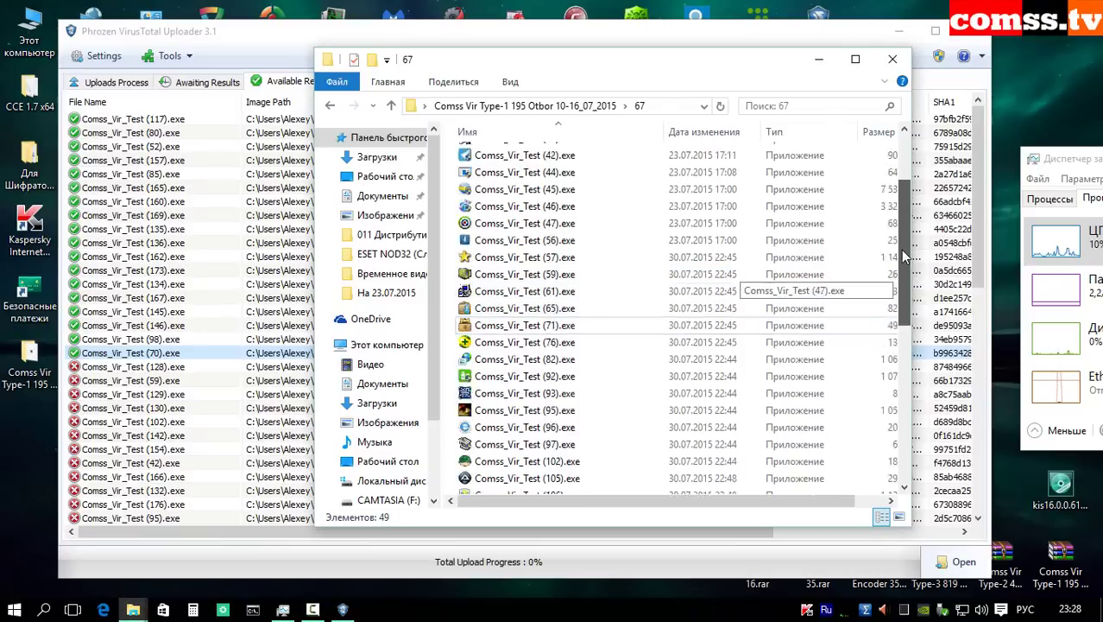
click(391, 105)
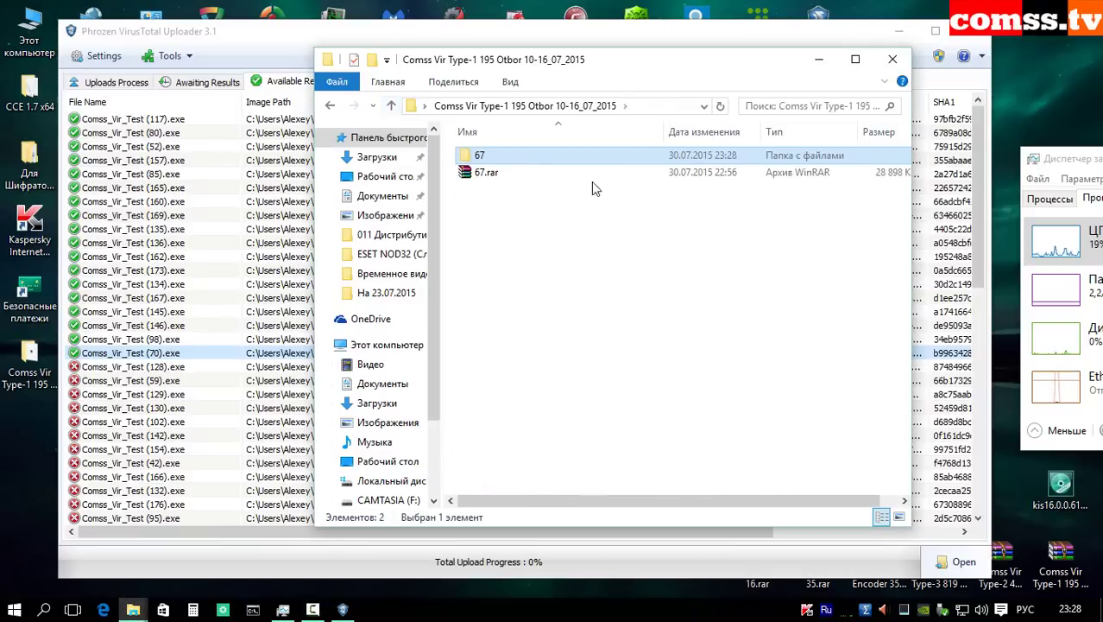
key(F2)
text(49)
key(Return)
Step: Pack folder 49 into the RAR archive 49.rar, protecting it with the archive password
right_click(528, 159)
click(597, 365)
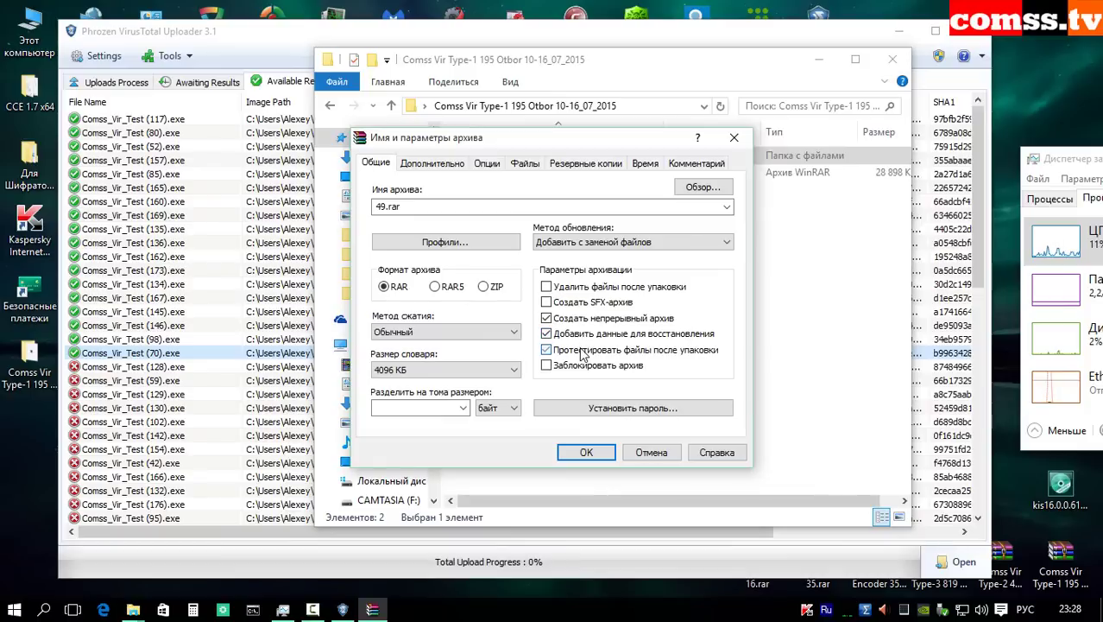
click(609, 408)
key(Return)
key(Return)
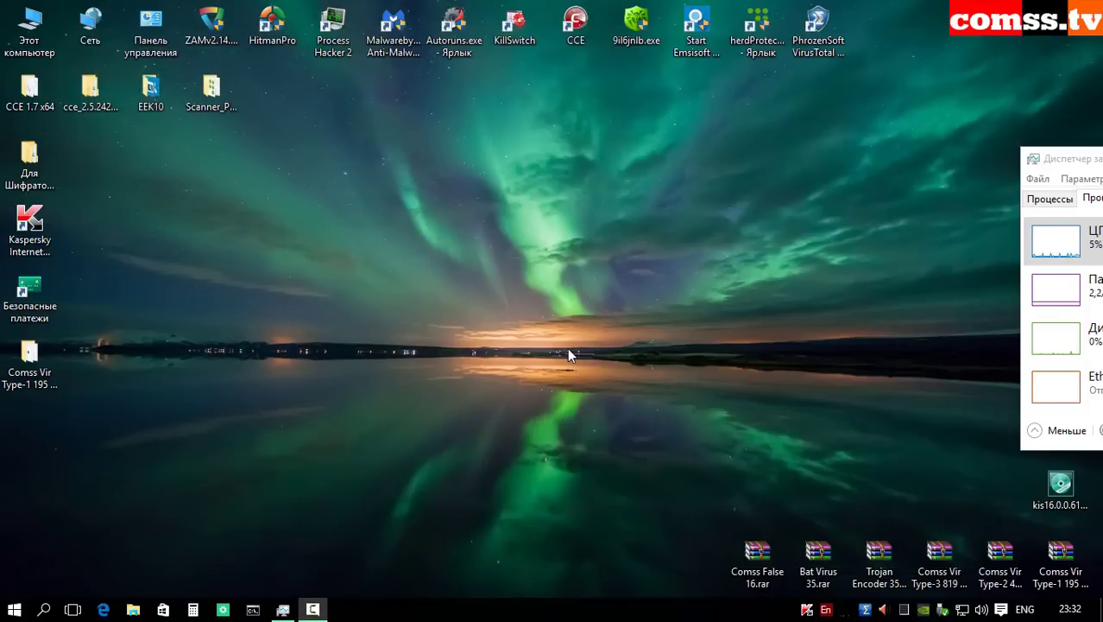
Step: Extract the desktop archive Comss Vir Type-3 819 No Otbor 17-23_07_2015.rar using its archive password and open the extracted inner sample folder
click(932, 552)
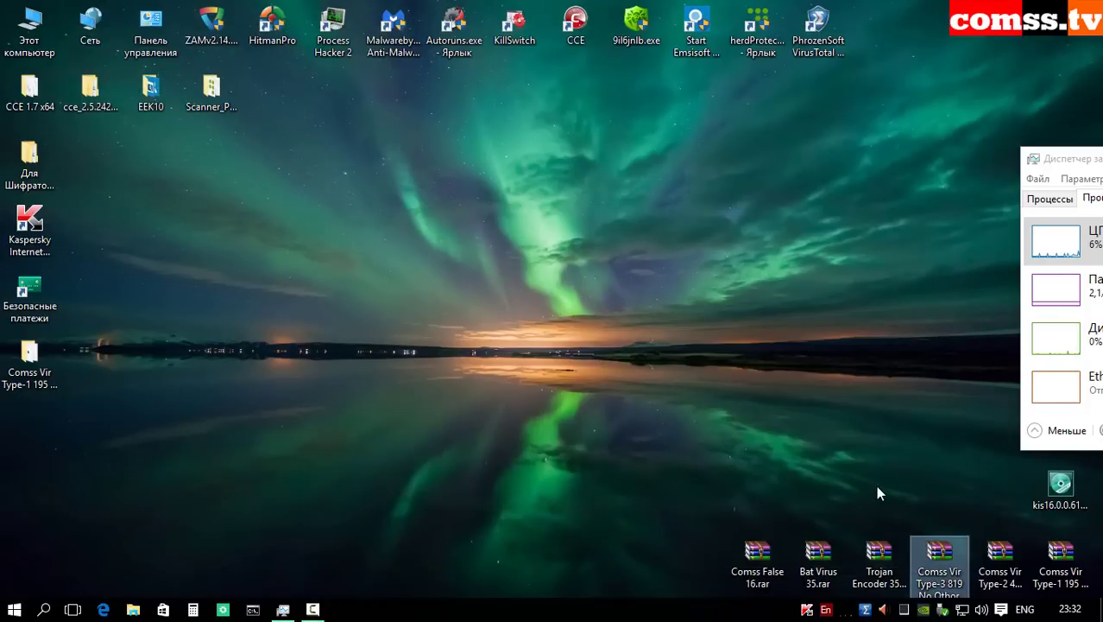
right_click(942, 561)
click(797, 335)
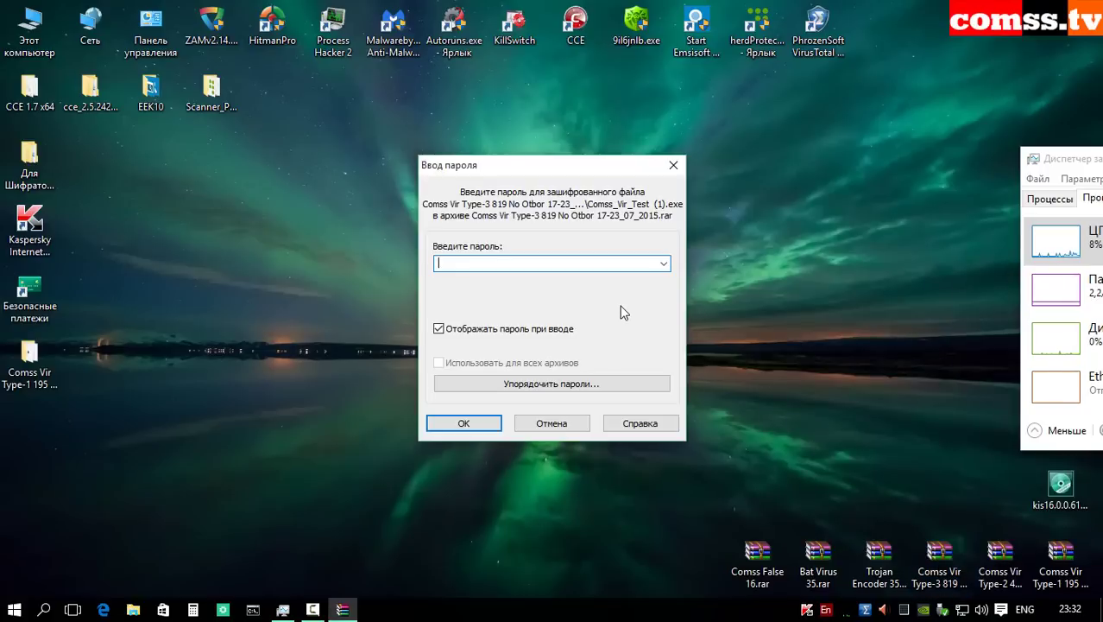
key(Return)
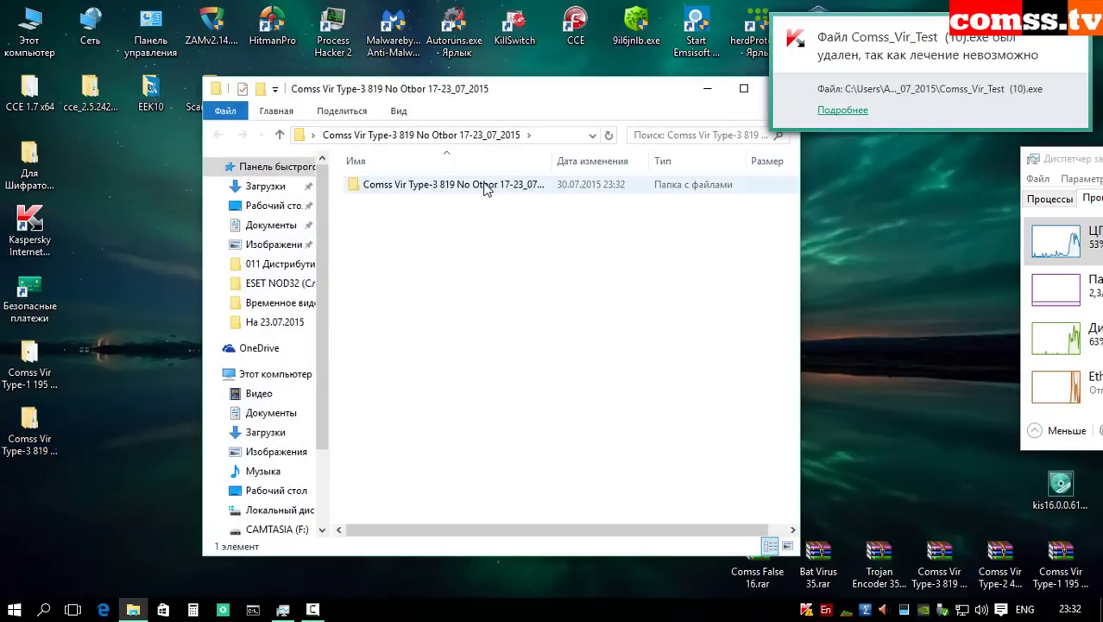
double_click(486, 188)
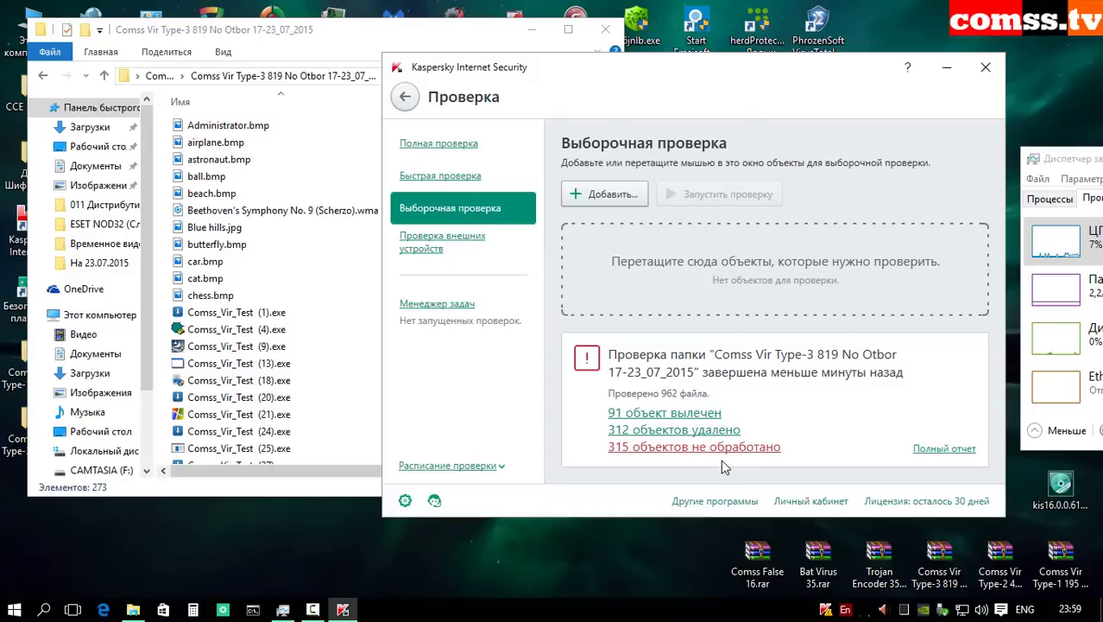
Step: Delete the unresolved threats Comss_Vir_Test (203).exe and Comss_Vir_Test (406).exe from the notification centre and close the antivirus window
key(Escape)
click(595, 175)
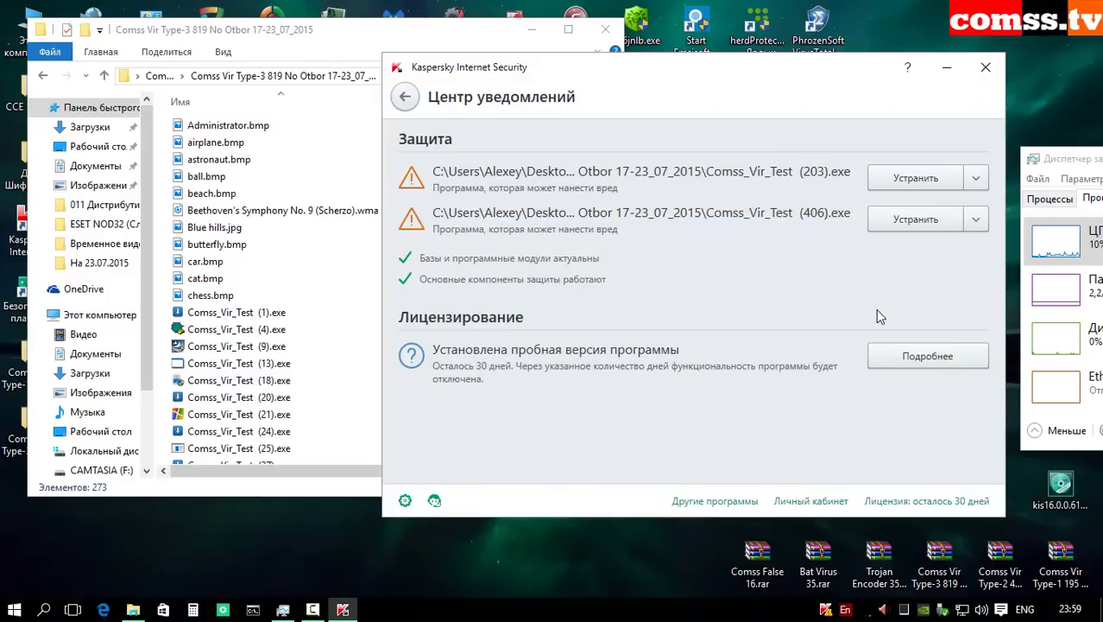
click(895, 221)
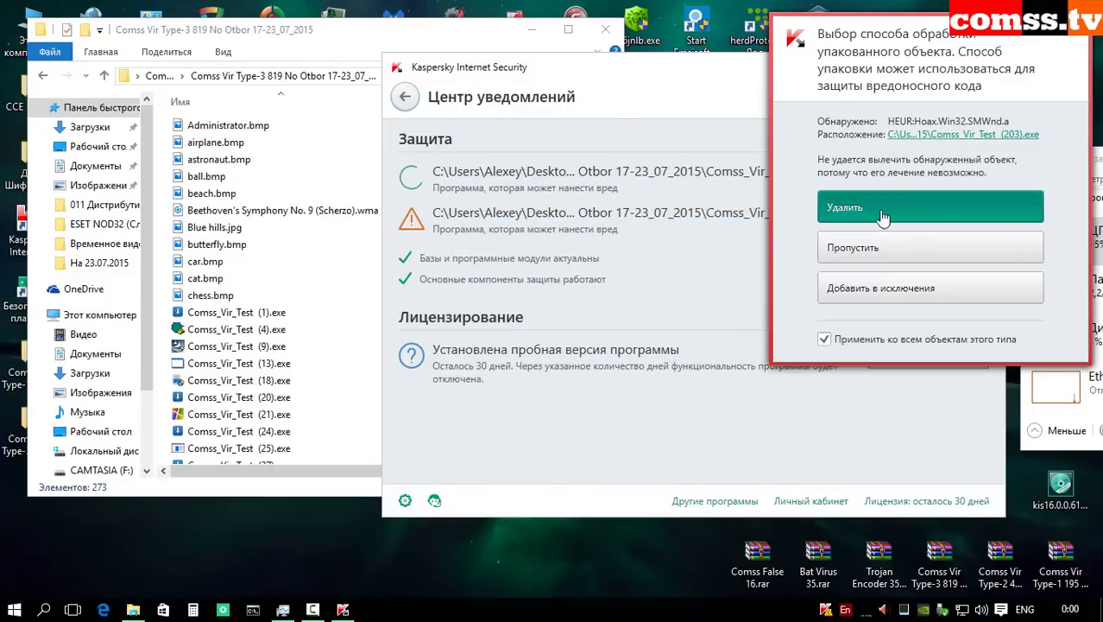
click(881, 215)
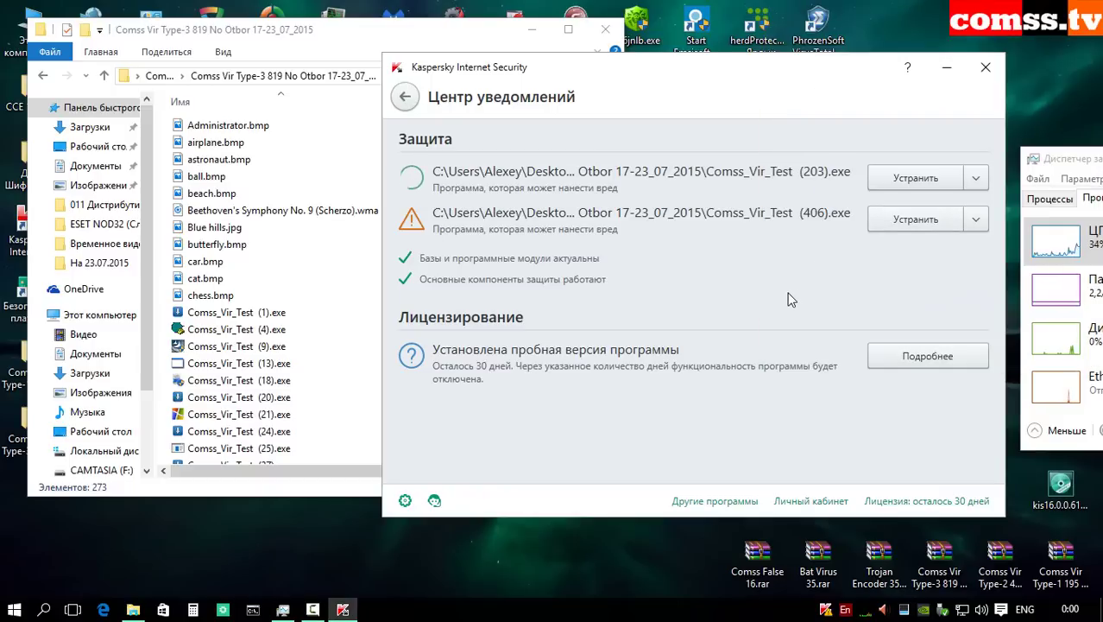
click(920, 178)
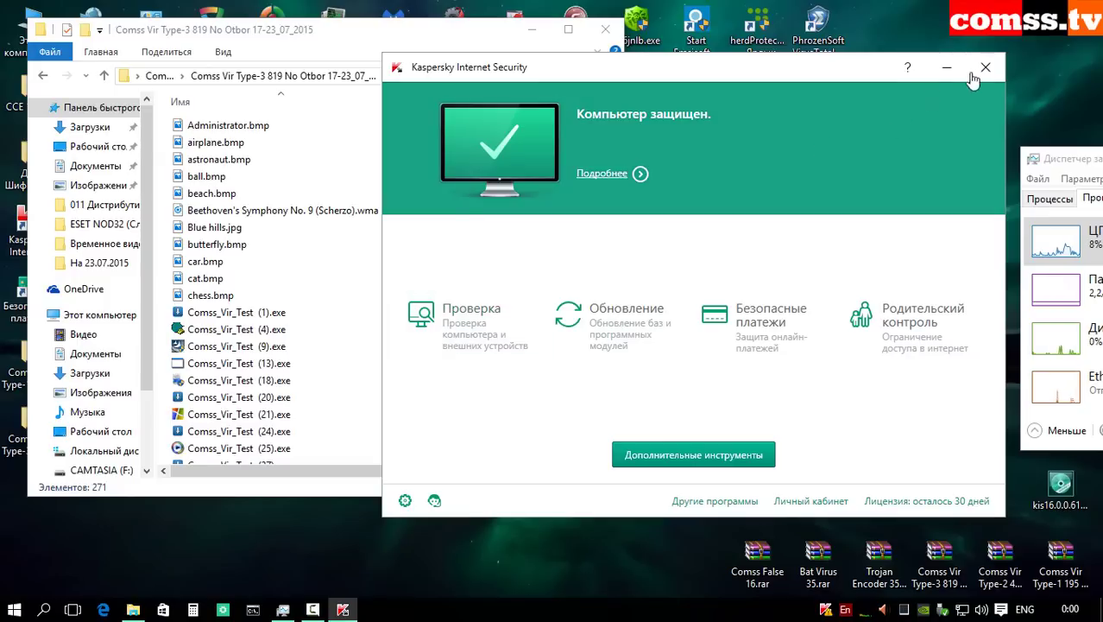
click(985, 67)
Step: Return to the parent folder and scan the inner Comss Vir Type-3 819 sample folder for viruses
click(104, 75)
right_click(267, 134)
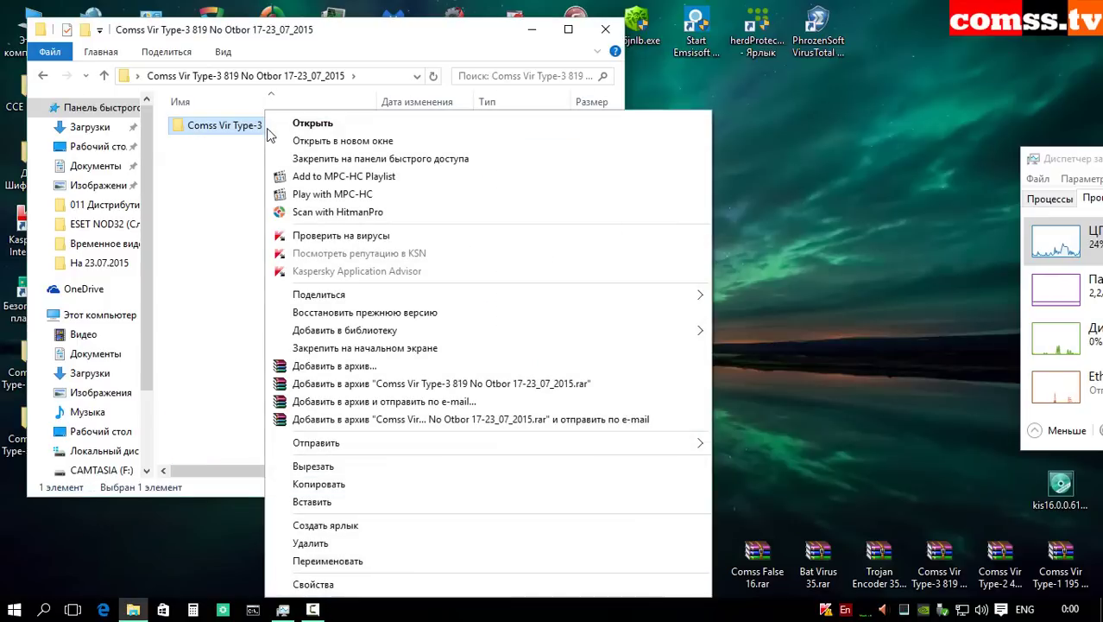
click(347, 235)
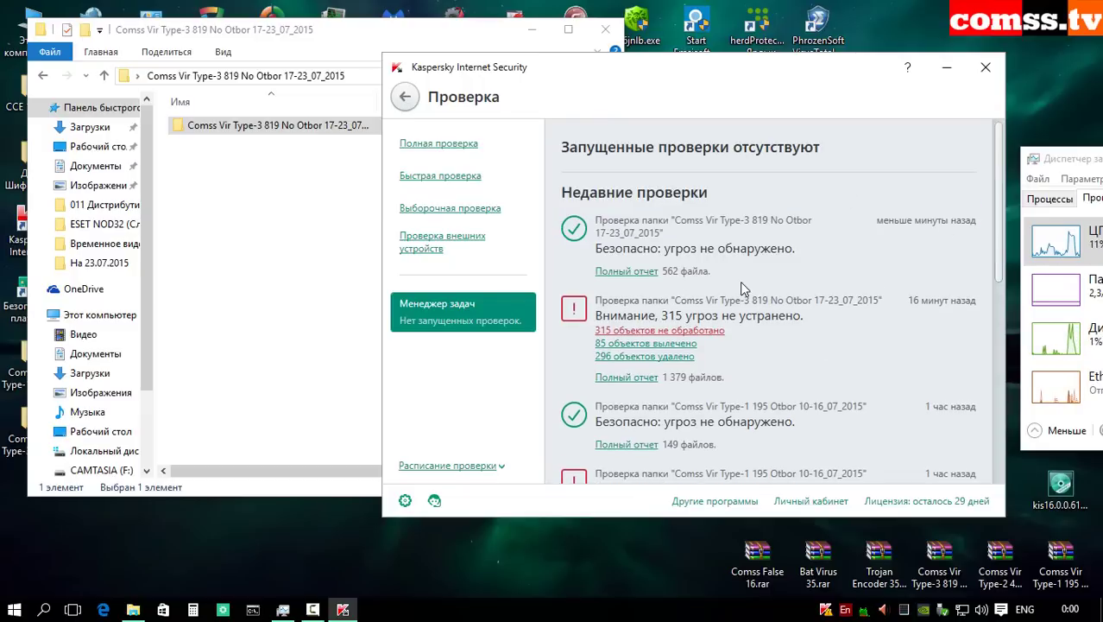
key(Escape)
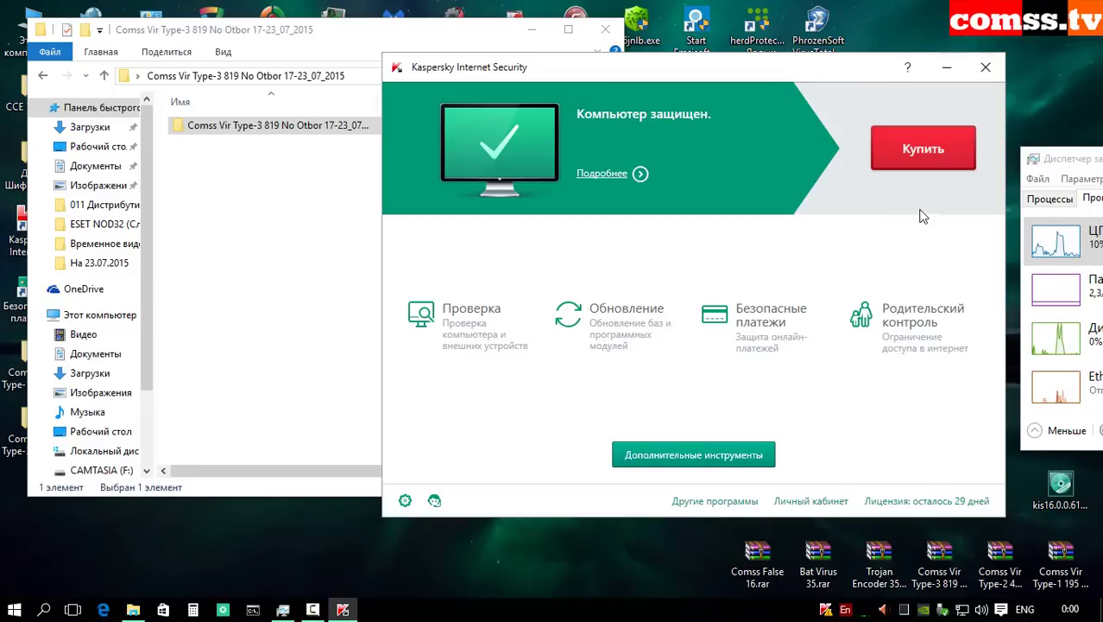
Step: Run a custom scan on the inner Comss Vir Type-3 819 sample folder
click(472, 315)
click(431, 208)
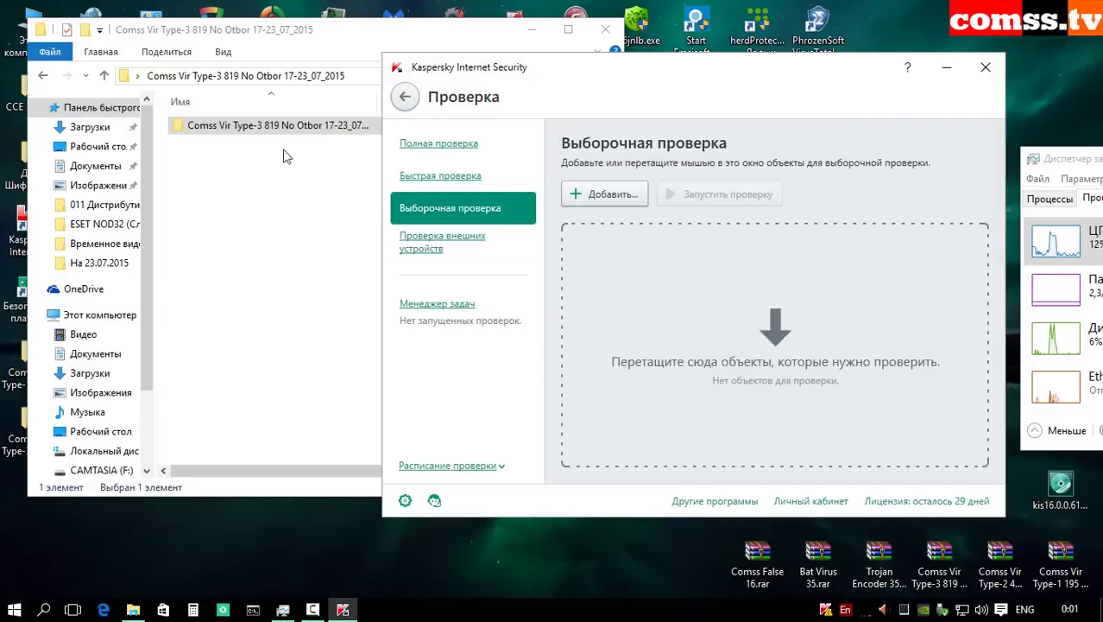
drag(262, 130, 667, 349)
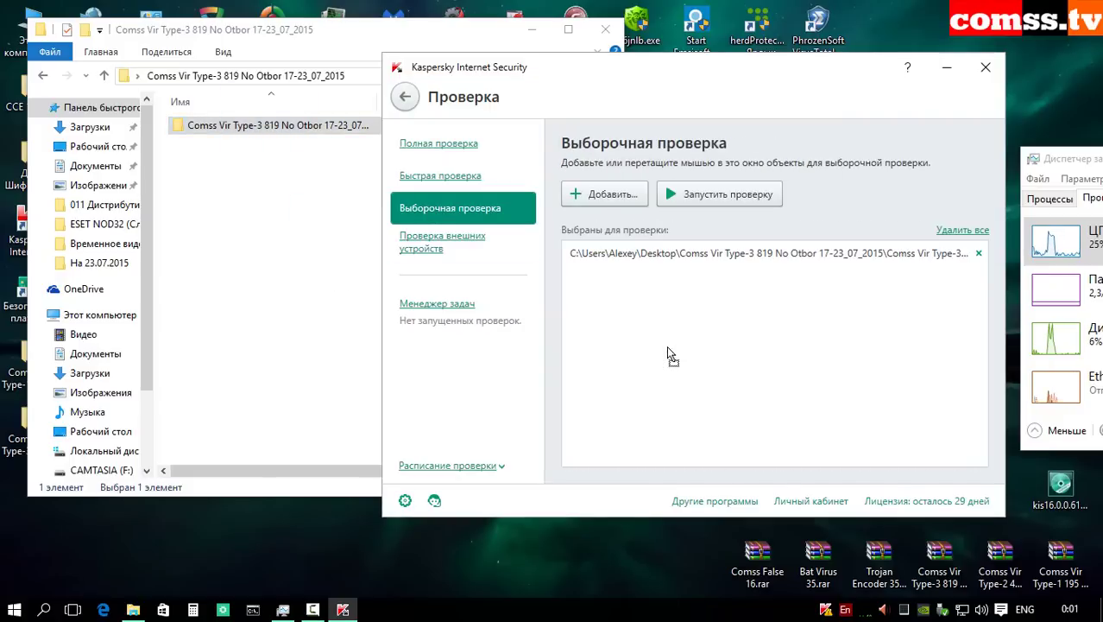
click(738, 195)
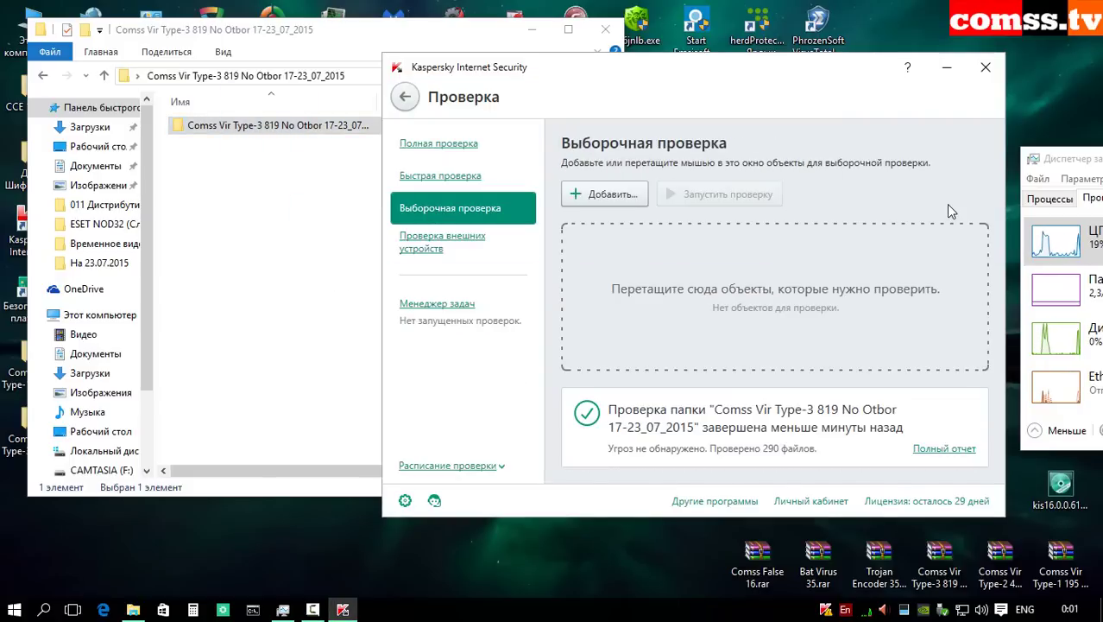
Step: Open the scanned sample folder and delete its BMP, JPG and WMA files, keeping only the Comss_Vir_Test executables
double_click(278, 125)
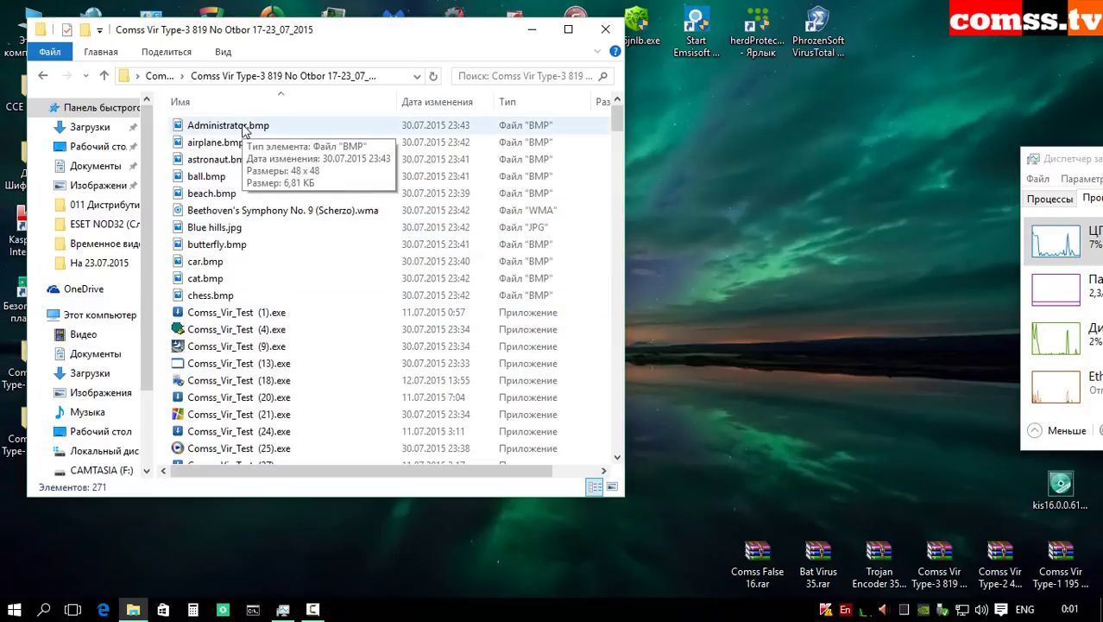
scroll(285, 259, down, 20)
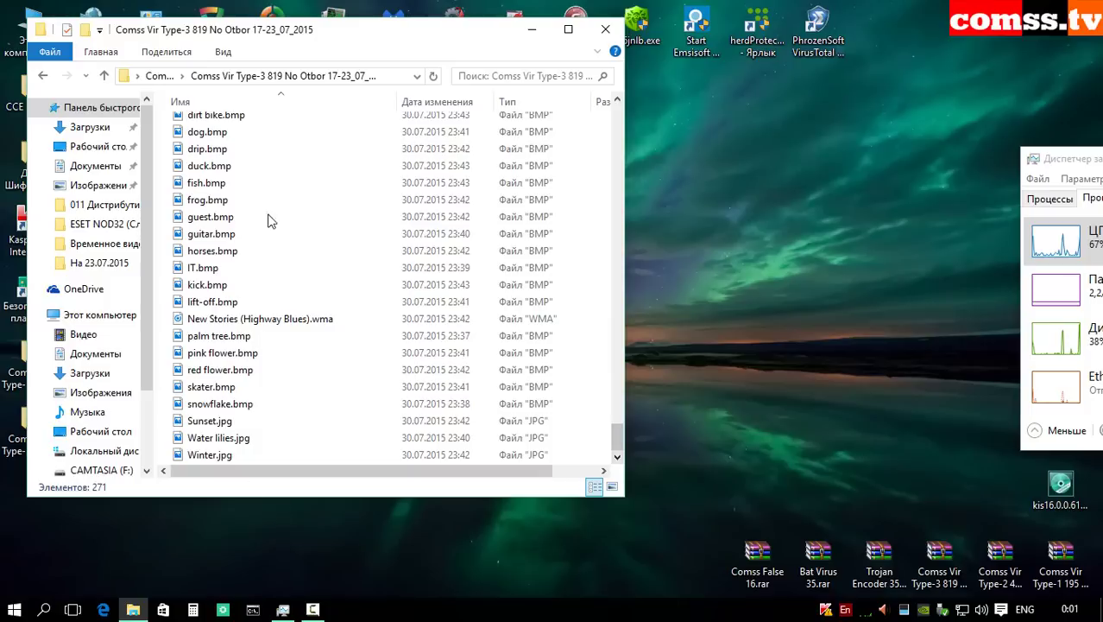
click(298, 388)
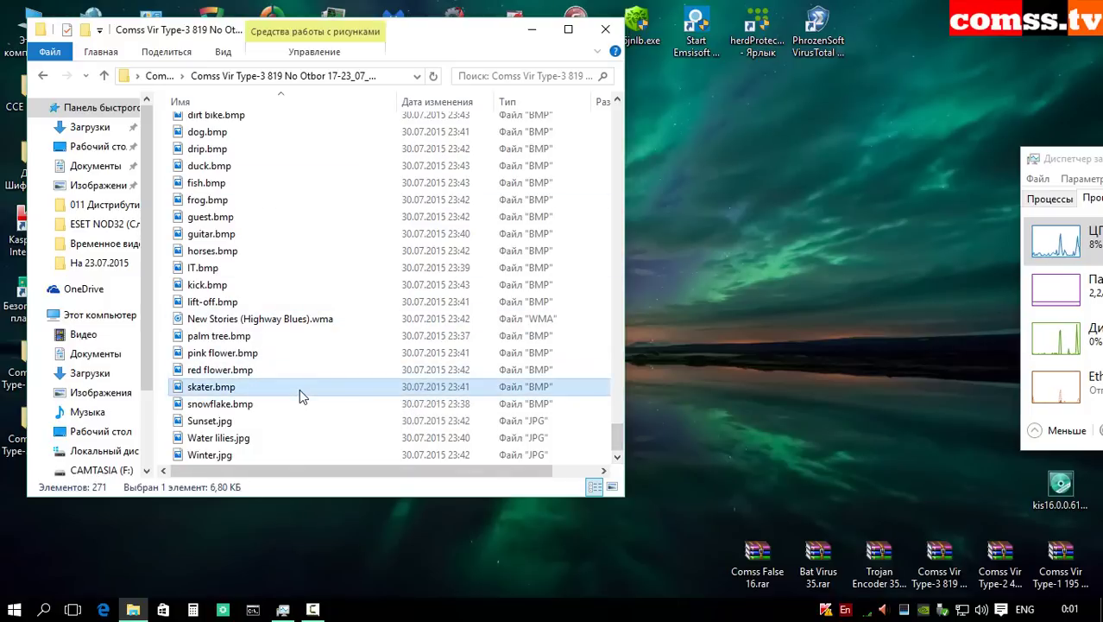
scroll(298, 389, up, 2)
scroll(310, 380, up, 2)
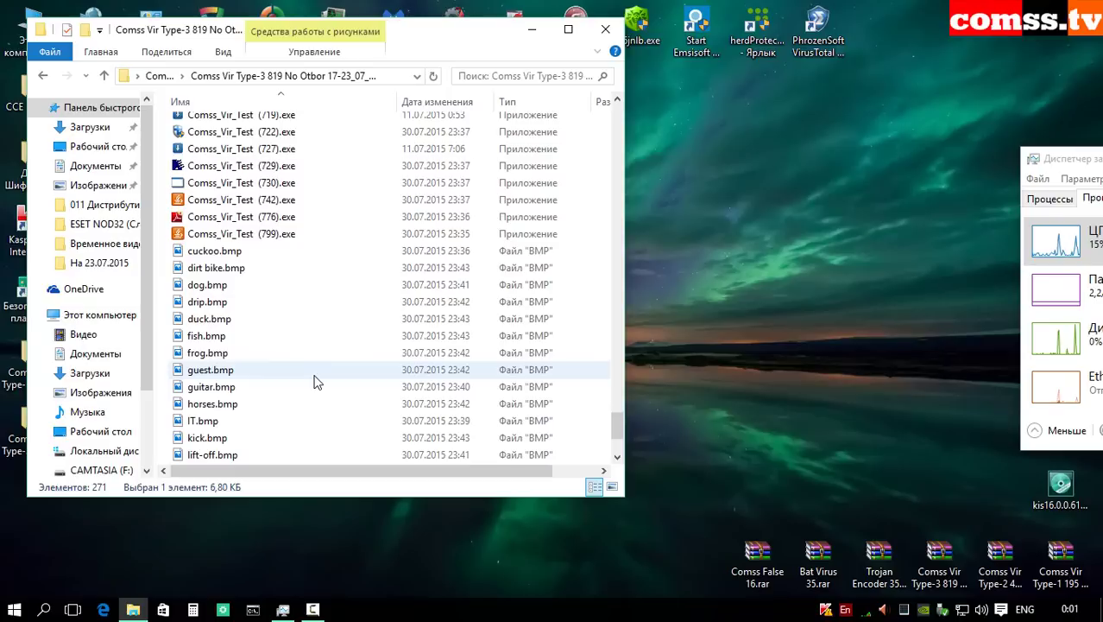
click(251, 252)
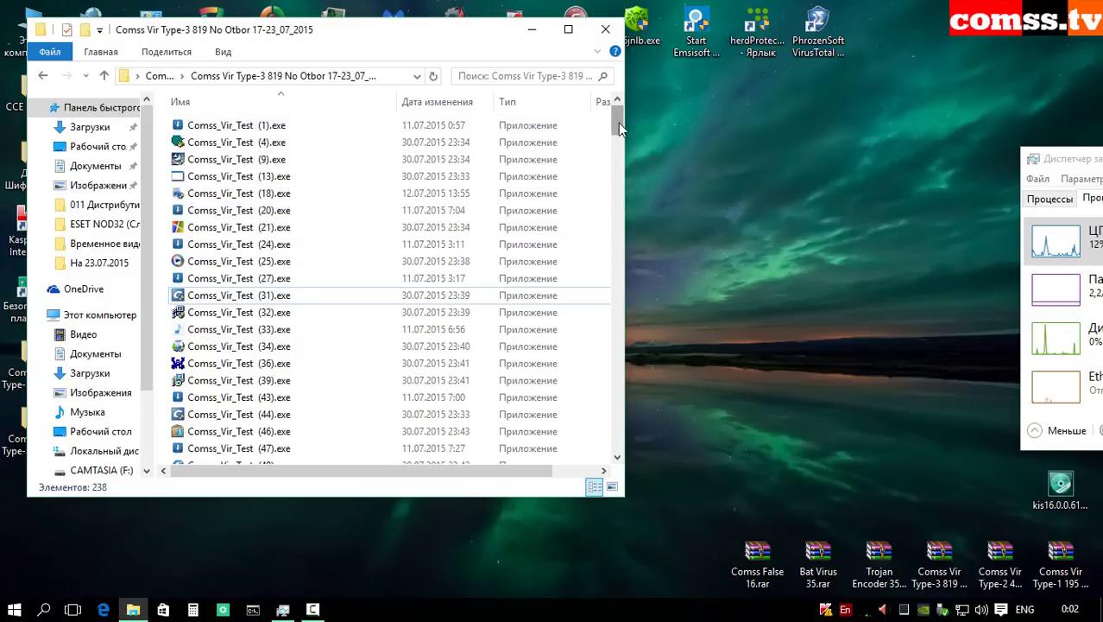
Step: Scan all remaining Comss_Vir_Test executables for viruses, return to the parent folder and rename the sample folder as 238
drag(615, 122, 629, 448)
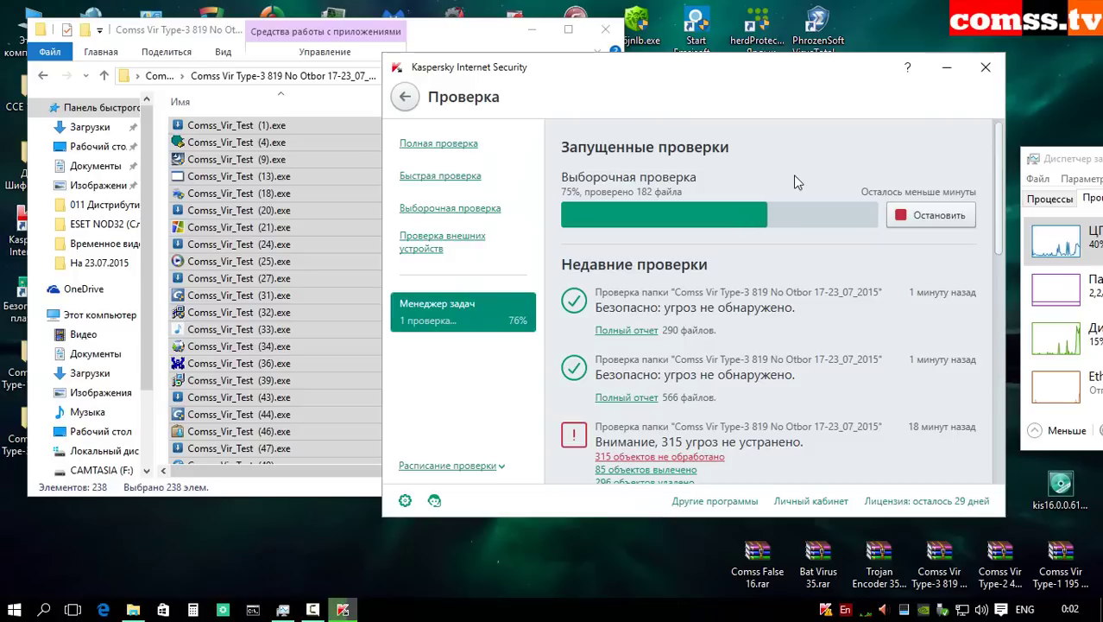
key(alt+F4)
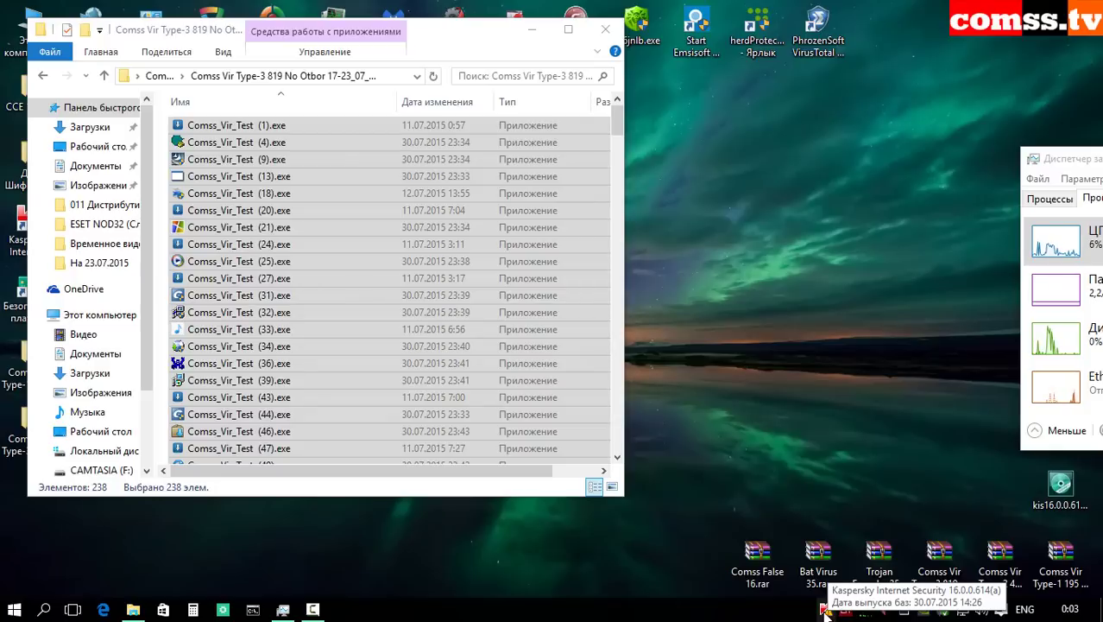
right_click(826, 610)
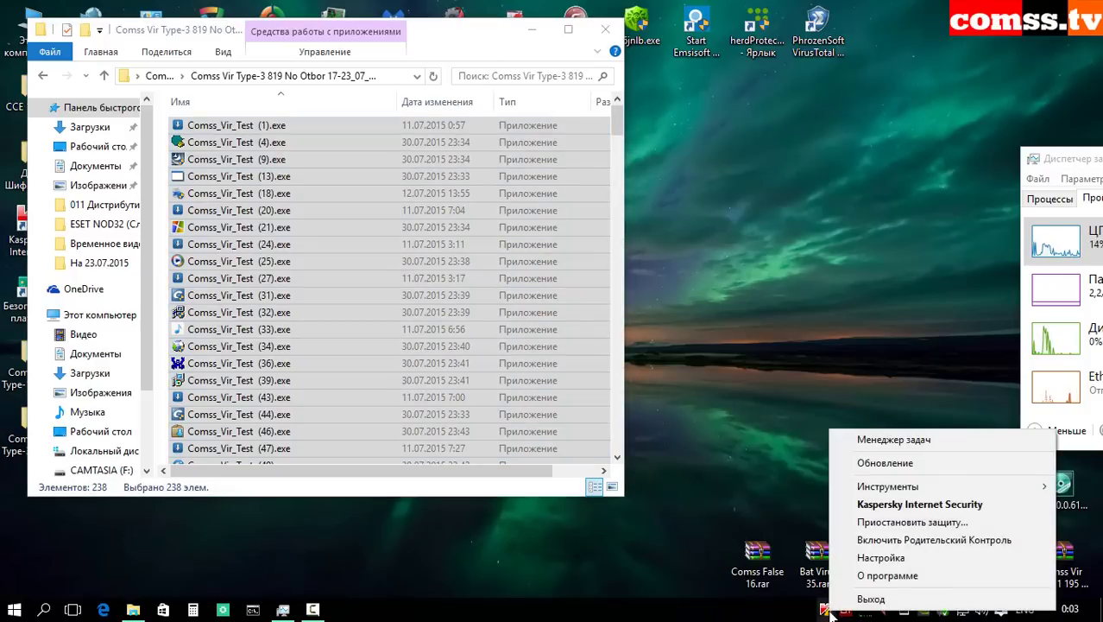
click(764, 433)
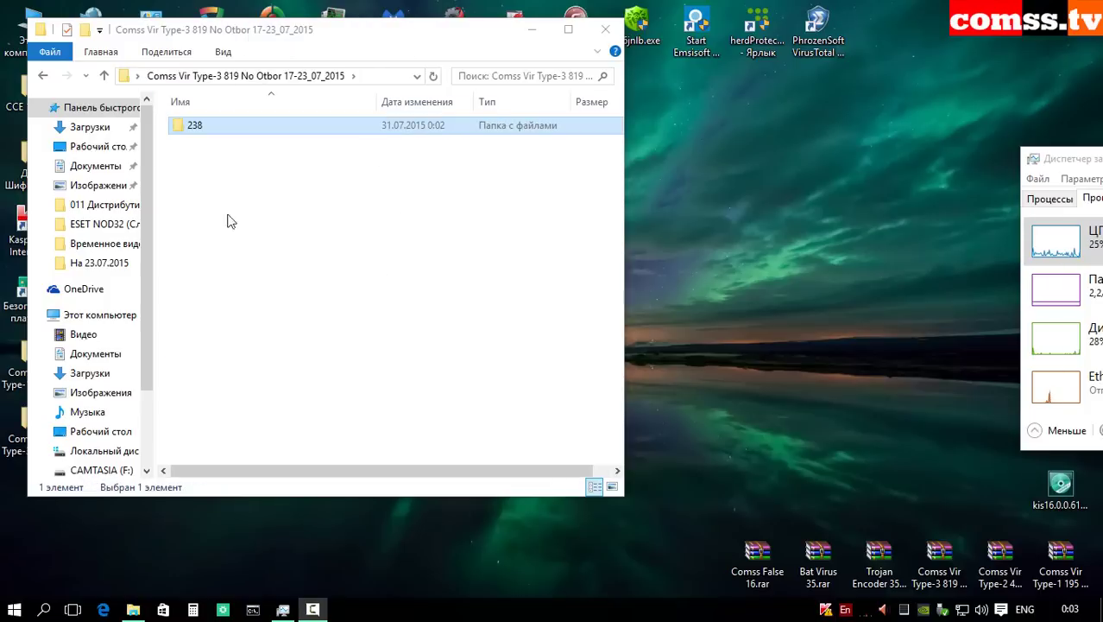
Step: Pack folder 238 into the RAR archive 238.rar, protecting it with the archive password
right_click(218, 128)
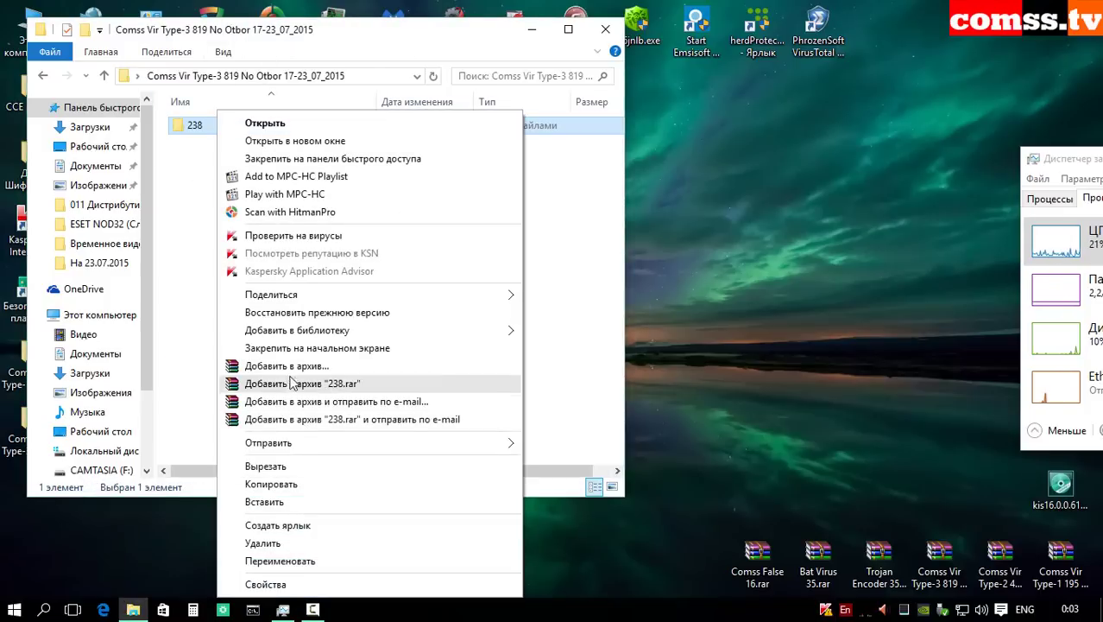
click(288, 369)
click(664, 408)
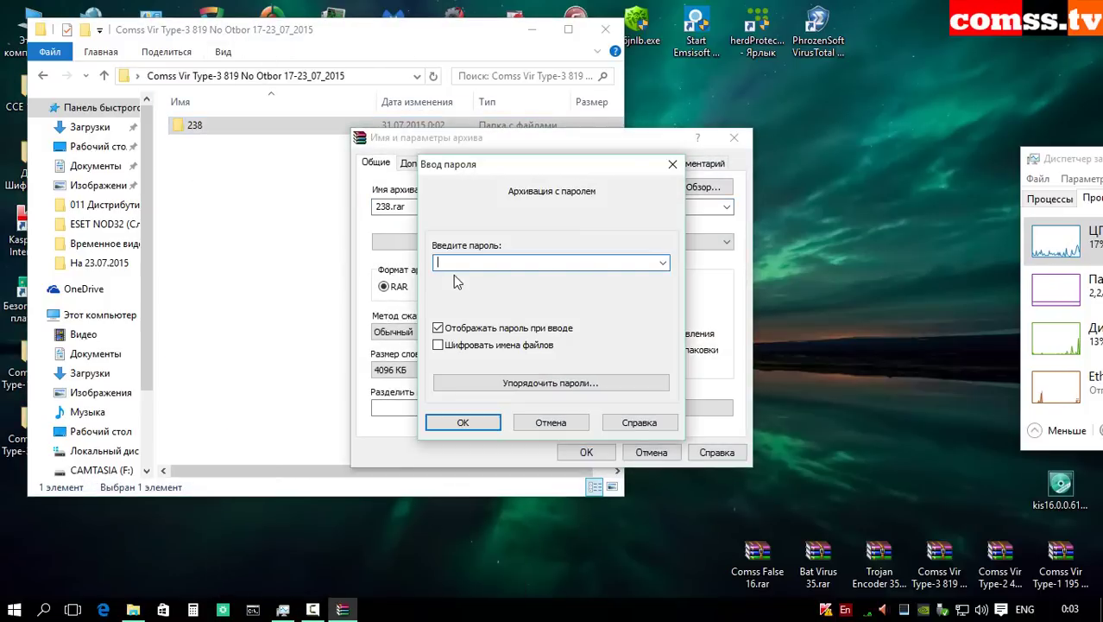
key(Return)
key(Return)
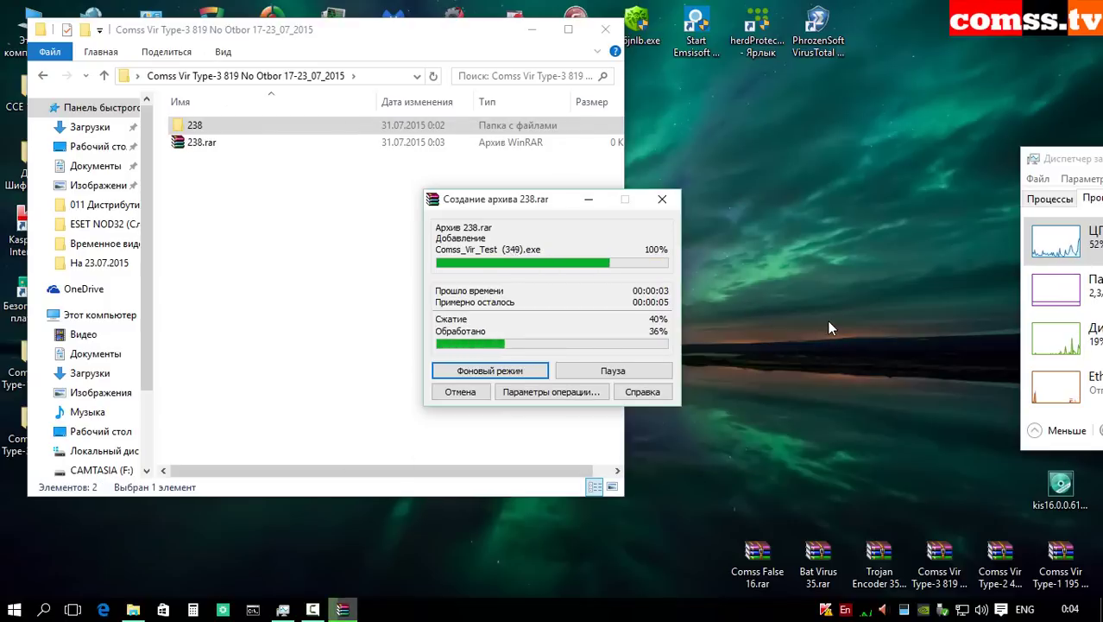
Step: View the file properties of the archive 238.rar
click(281, 151)
right_click(280, 151)
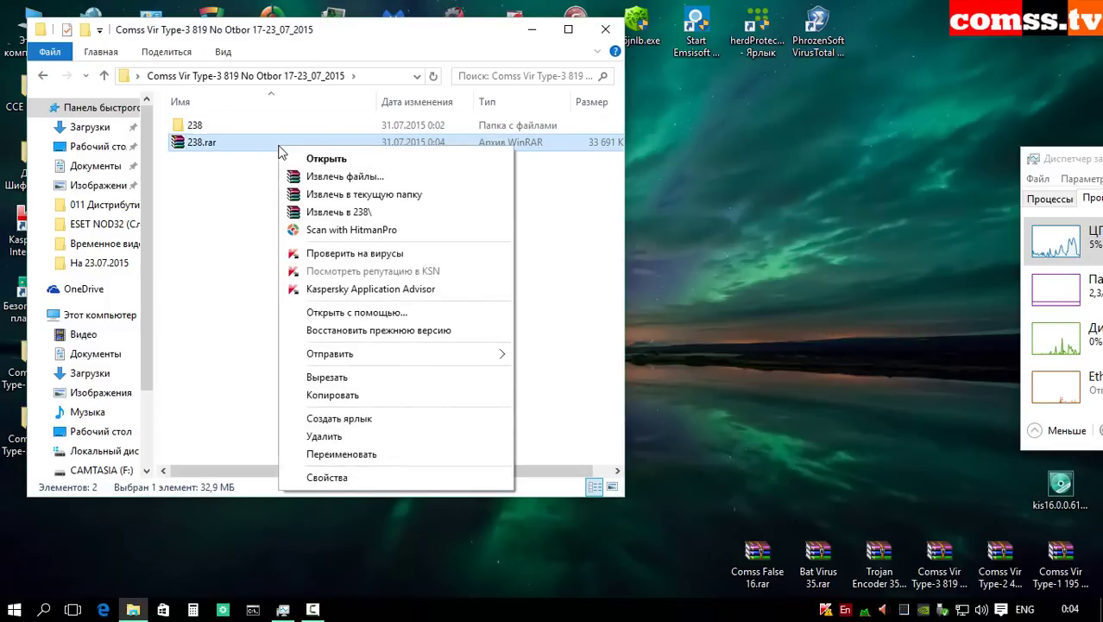
key(alt+Return)
click(419, 202)
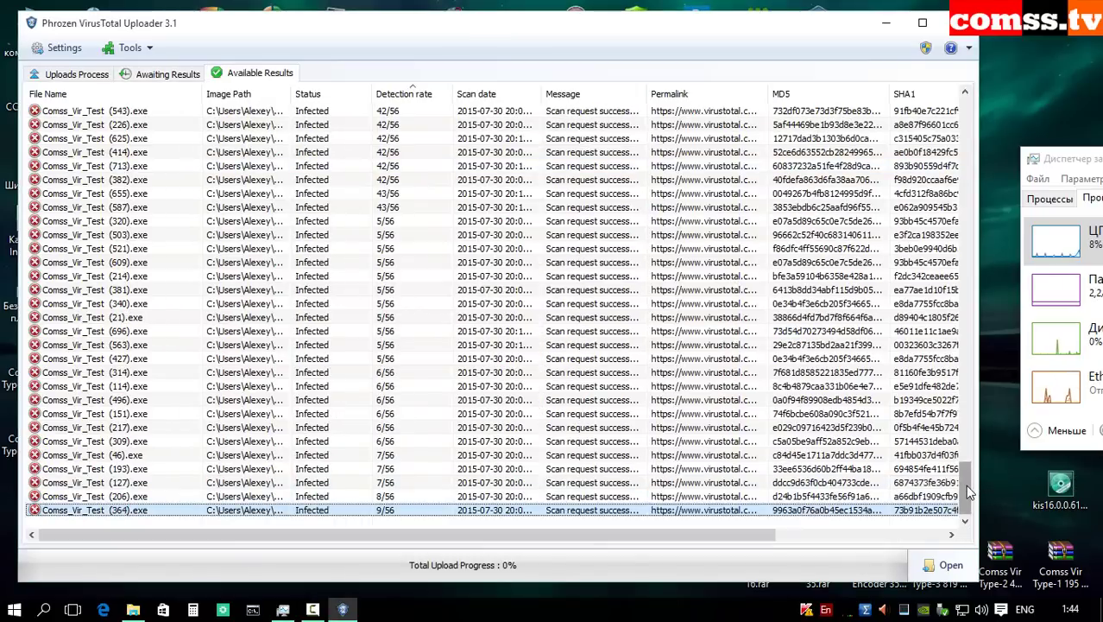
Step: Review the clean and infected entries by detection rate in Phrozen VirusTotal Uploader's available results and close the program
drag(963, 486, 965, 121)
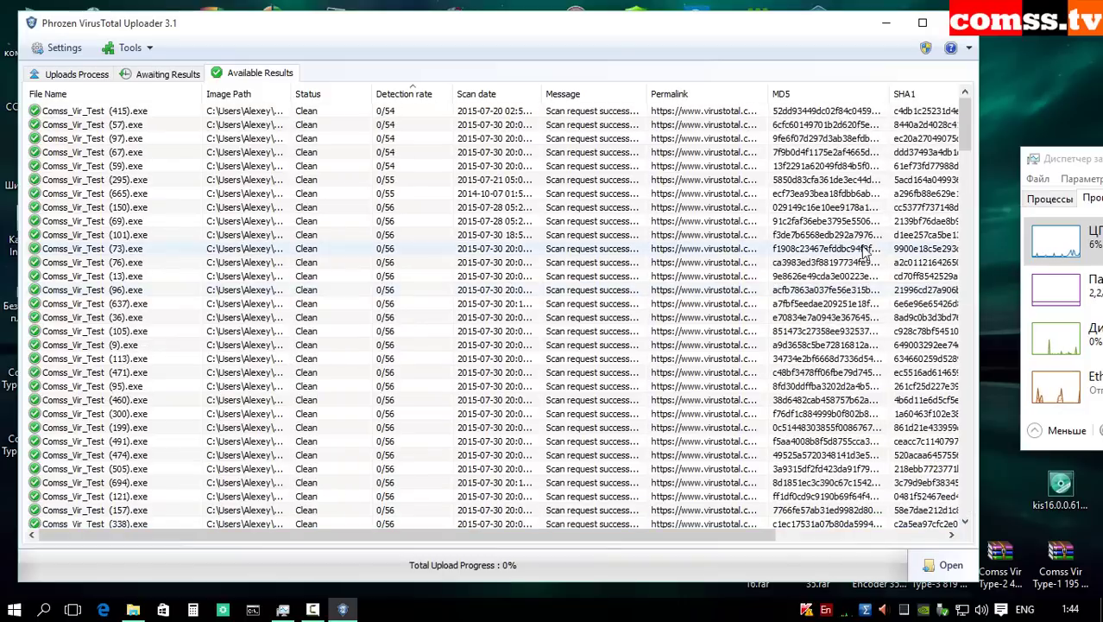
drag(961, 125, 943, 221)
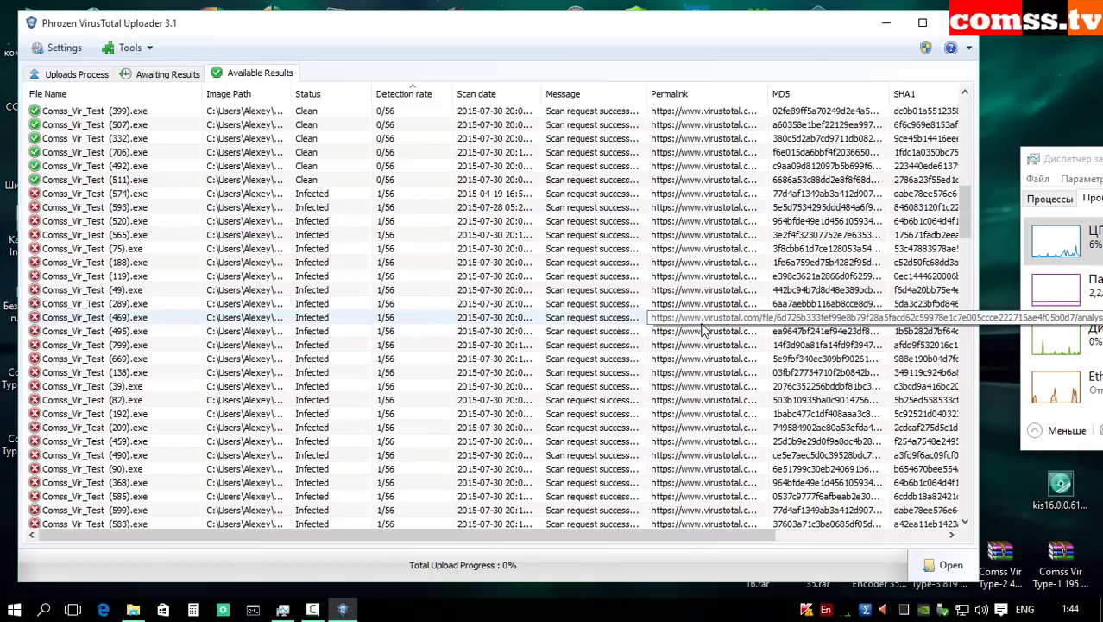
drag(968, 212, 971, 495)
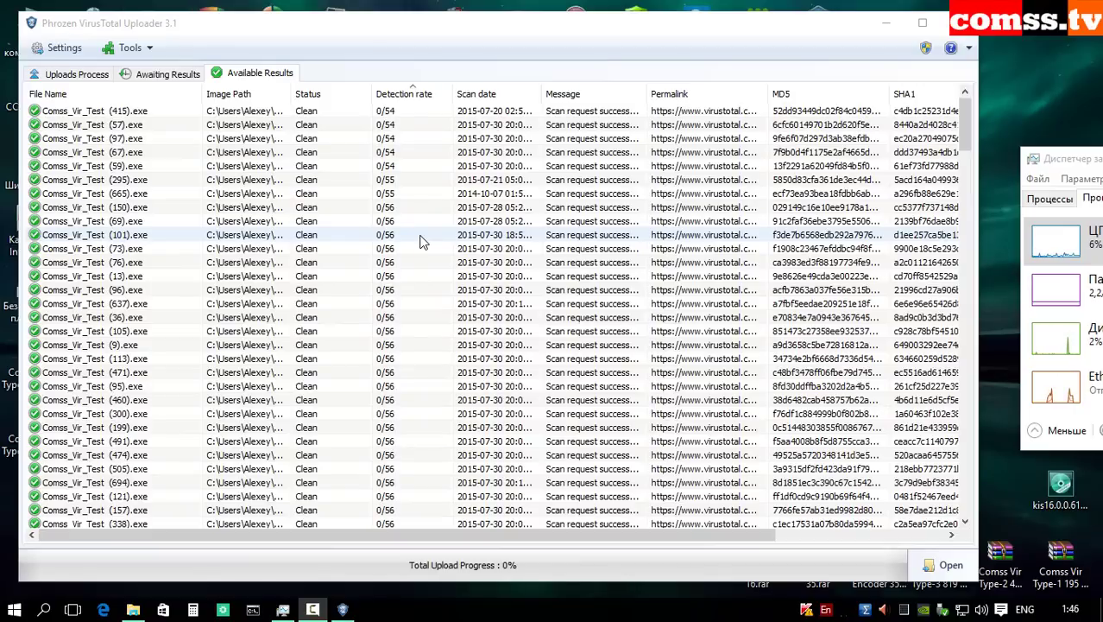
key(alt+F4)
Step: Extract the desktop archive Trojan Encoder 359 - Data 24.07.2015 into its own folder using the archive password
click(874, 557)
right_click(878, 563)
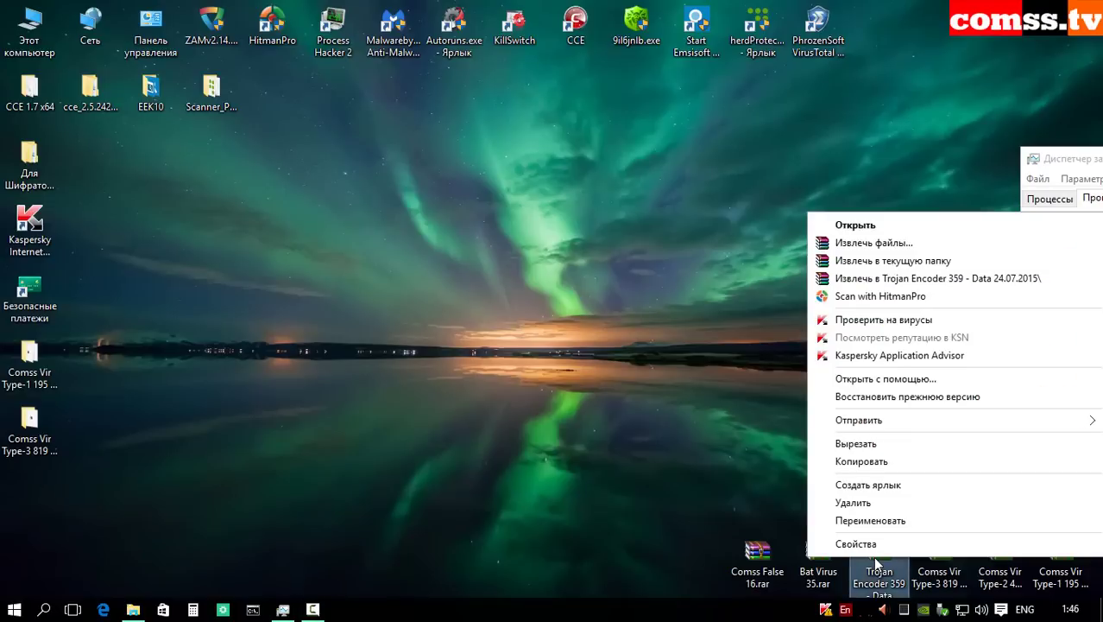
click(886, 281)
key(Return)
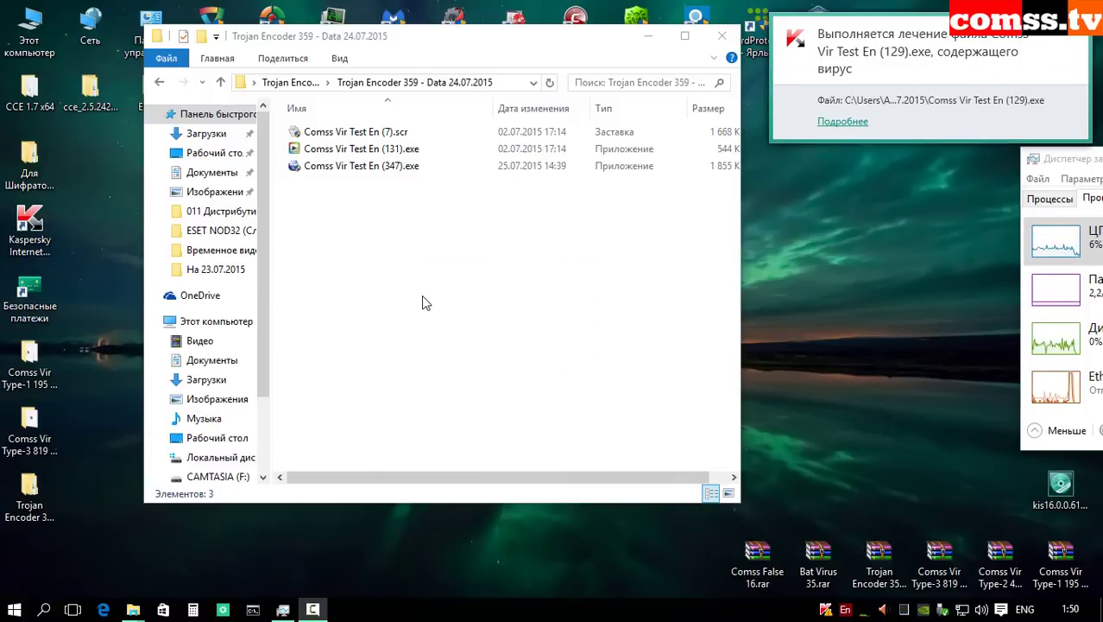
Step: Scan the inner Trojan Encoder 359 - Data 24.07.2015 folder for viruses and check the notification centre for active threats
key(alt+Up)
right_click(406, 135)
click(491, 237)
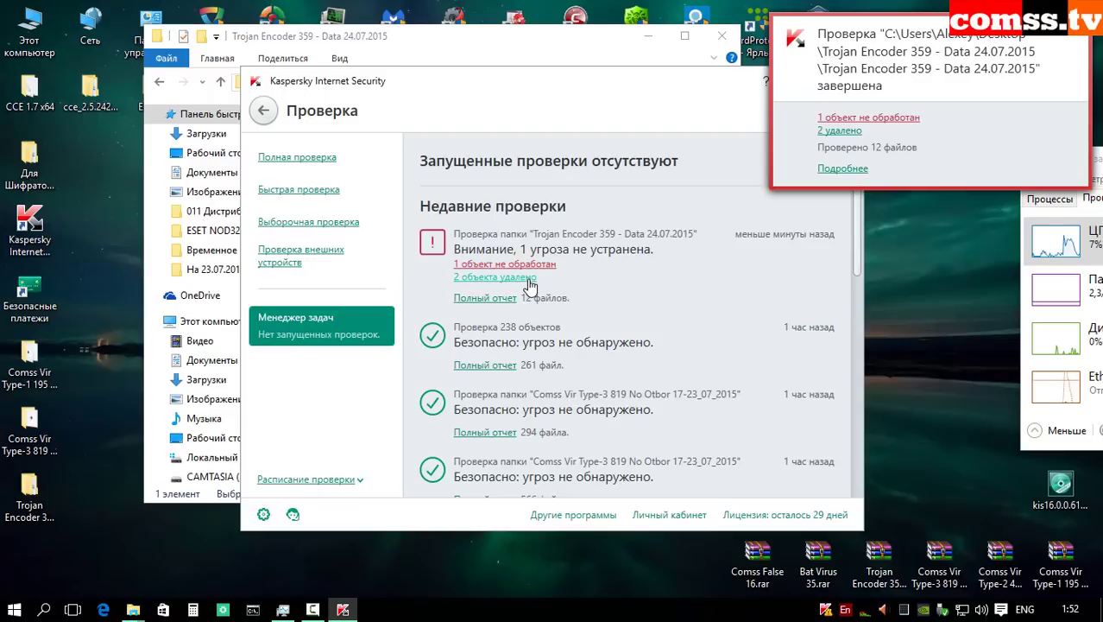
click(1070, 37)
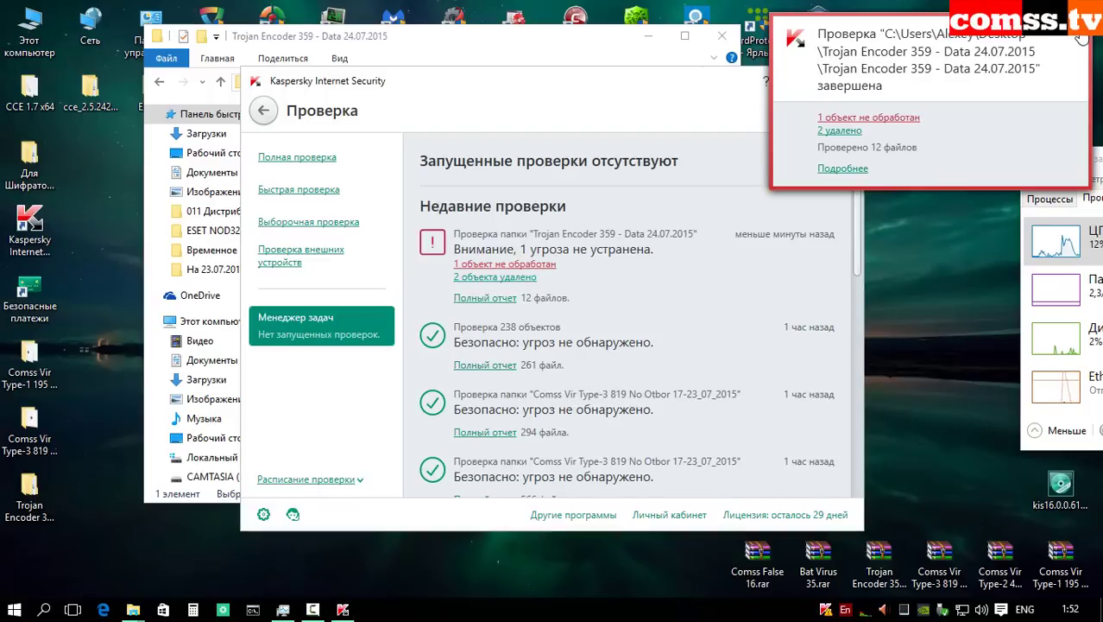
click(443, 190)
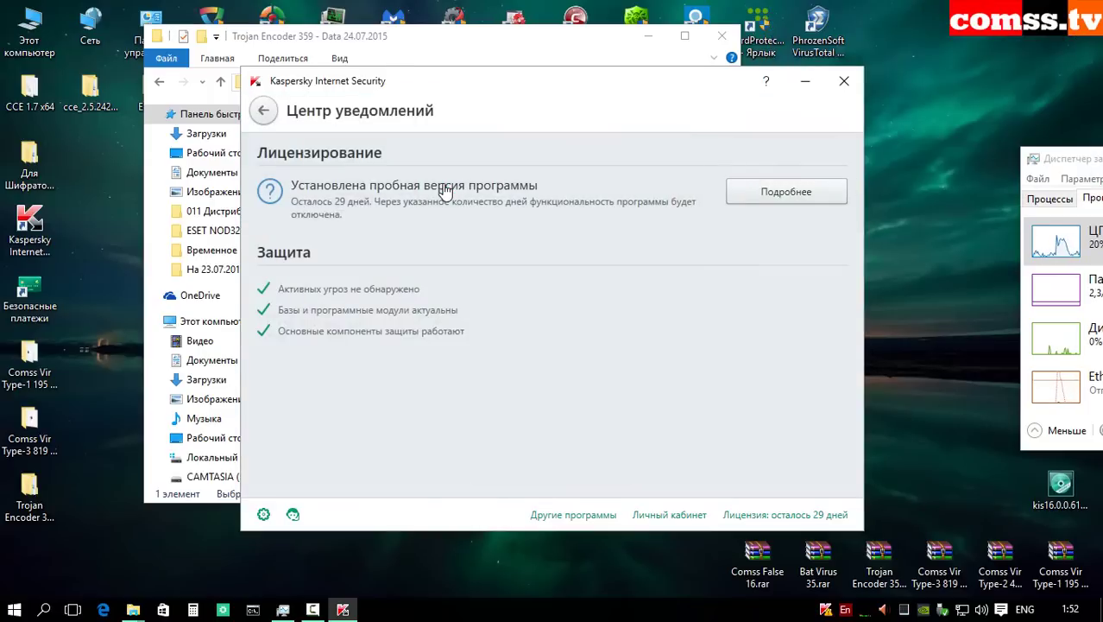
key(alt+F4)
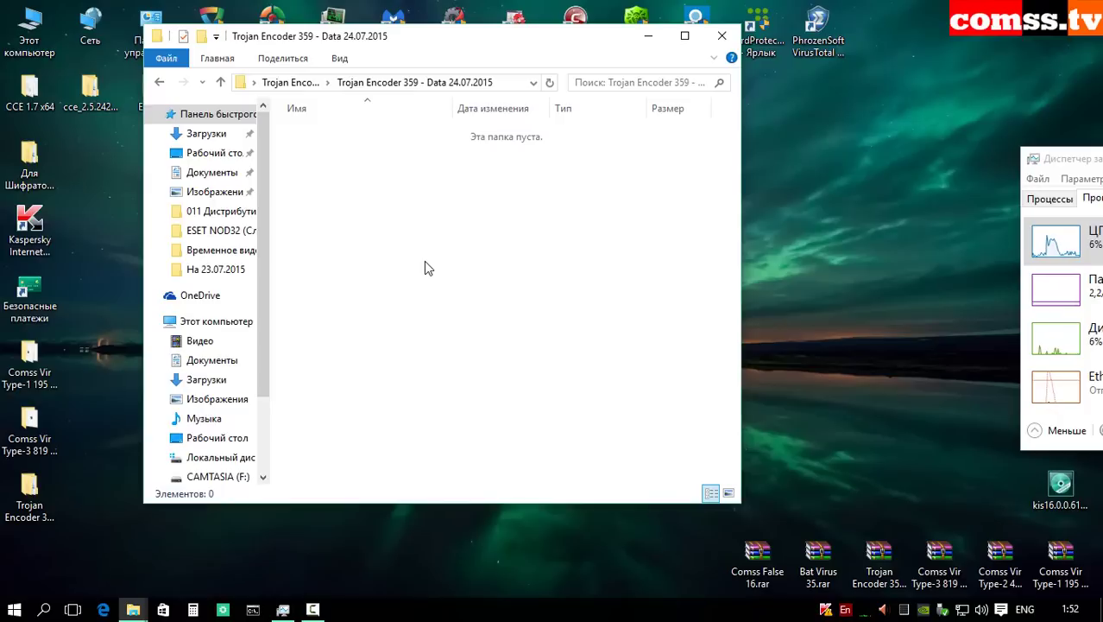
Step: Close the Trojan Encoder folder window and extract the desktop archive Bat Virus 35.rar into the folder Bat Virus 35
click(815, 551)
click(724, 45)
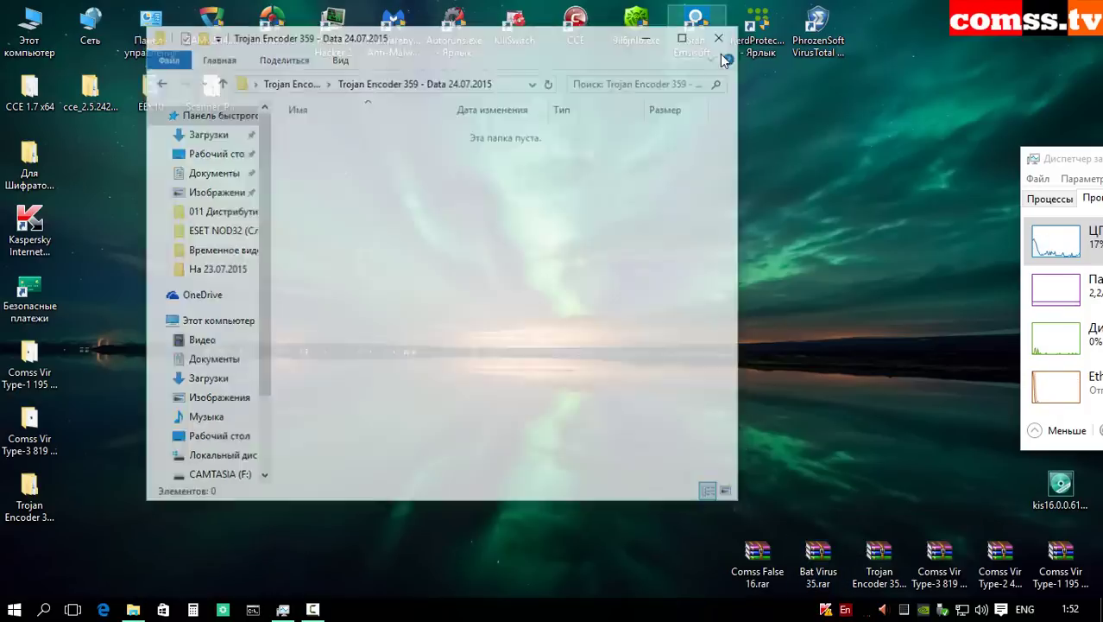
double_click(812, 561)
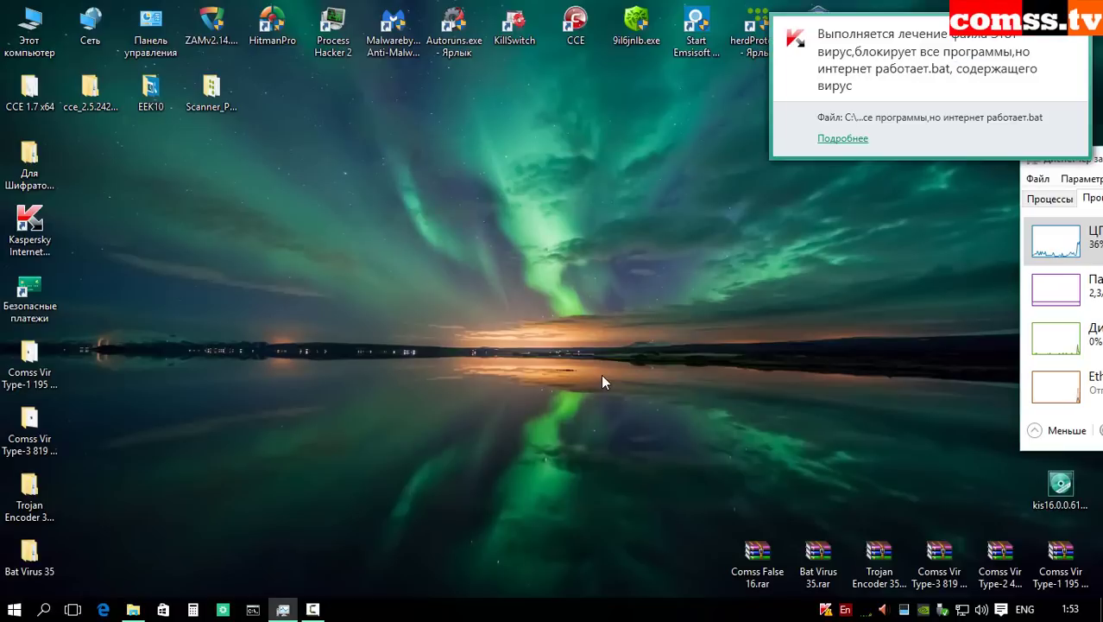
Step: Open the desktop Bat Virus 35 folder and scan its inner Bat Virus 35 folder for viruses
double_click(26, 559)
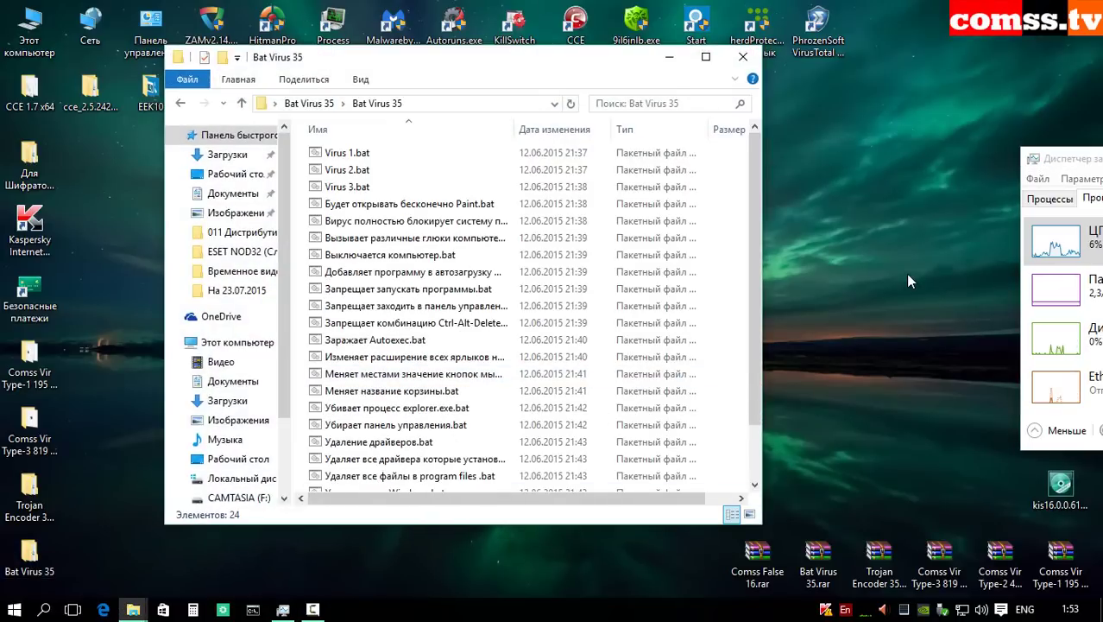
click(242, 104)
right_click(359, 153)
click(437, 238)
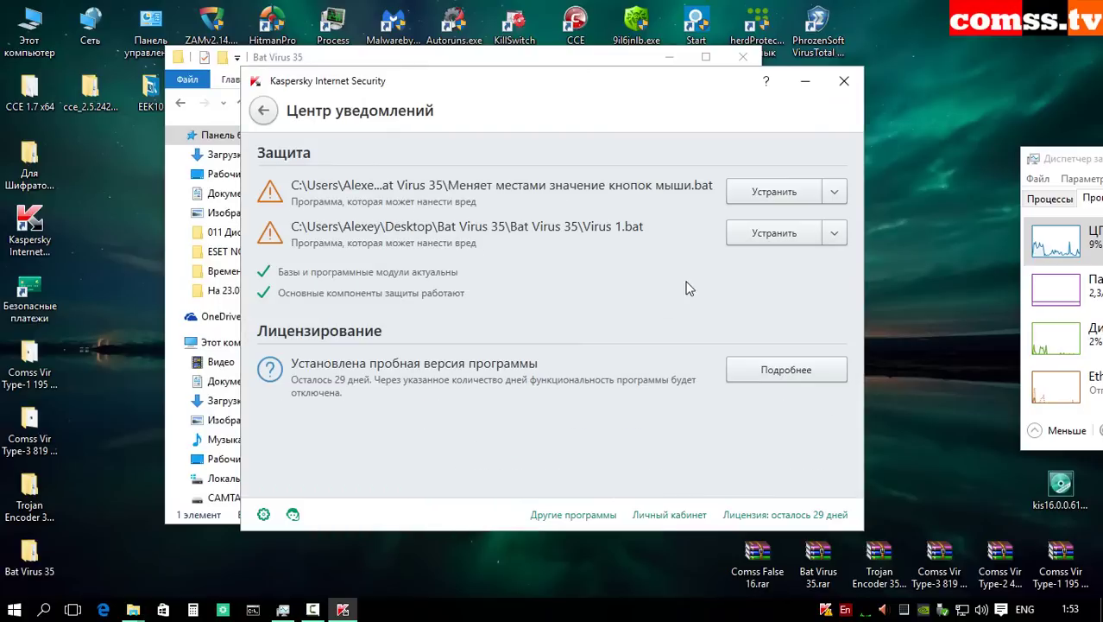
Step: Resolve the active threats for the mouse-button batch file and Virus 1.bat in the notification centre, and reopen the inner Bat Virus 35 folder
click(759, 202)
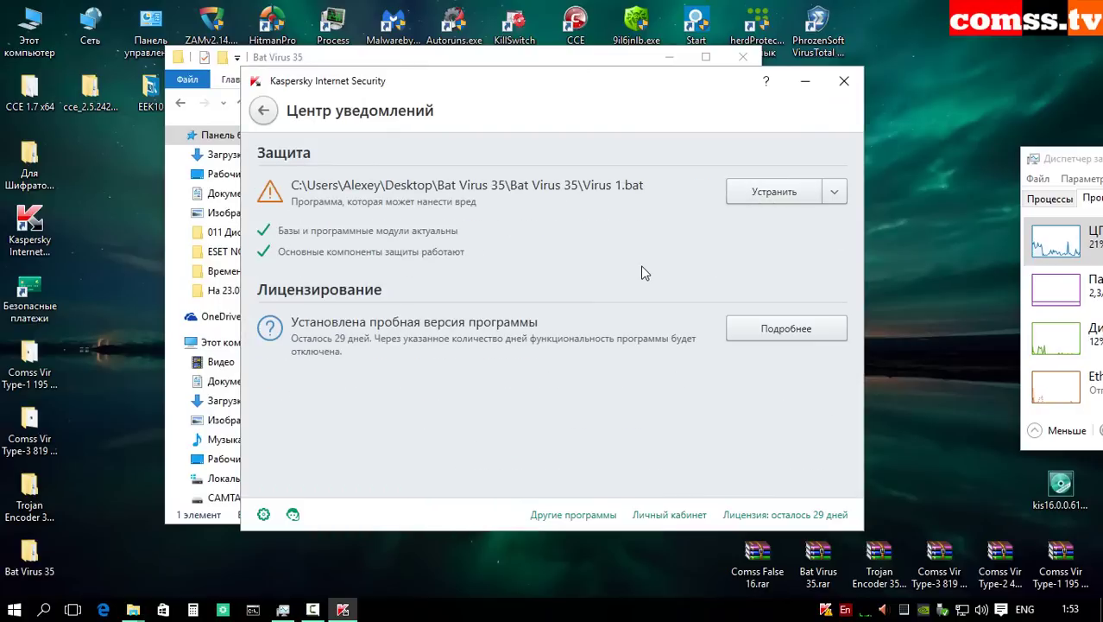
click(264, 110)
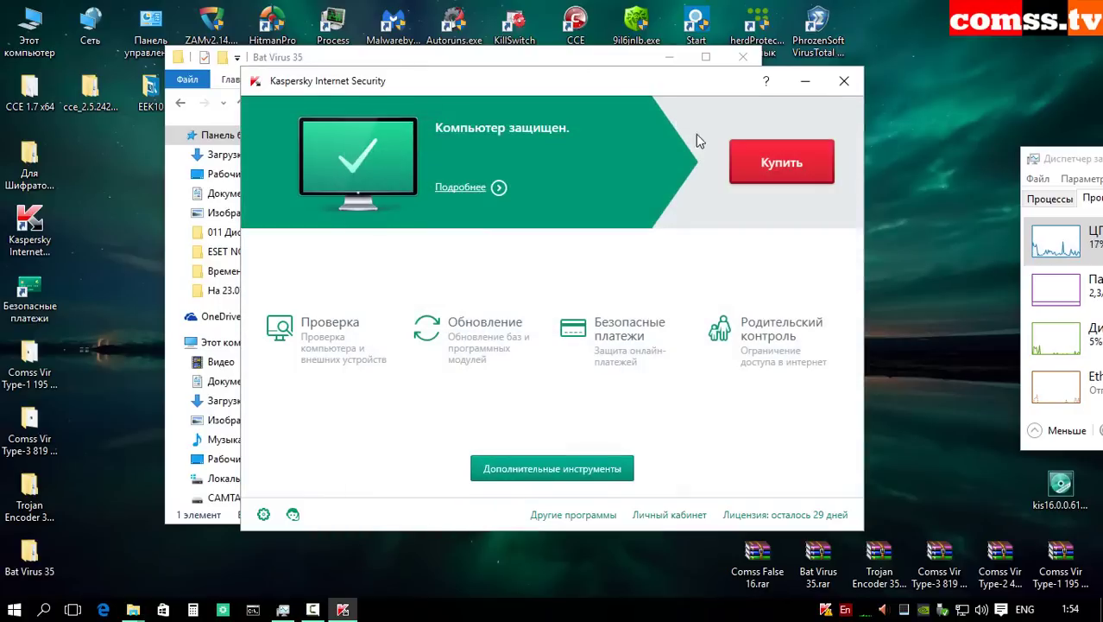
click(844, 80)
double_click(380, 156)
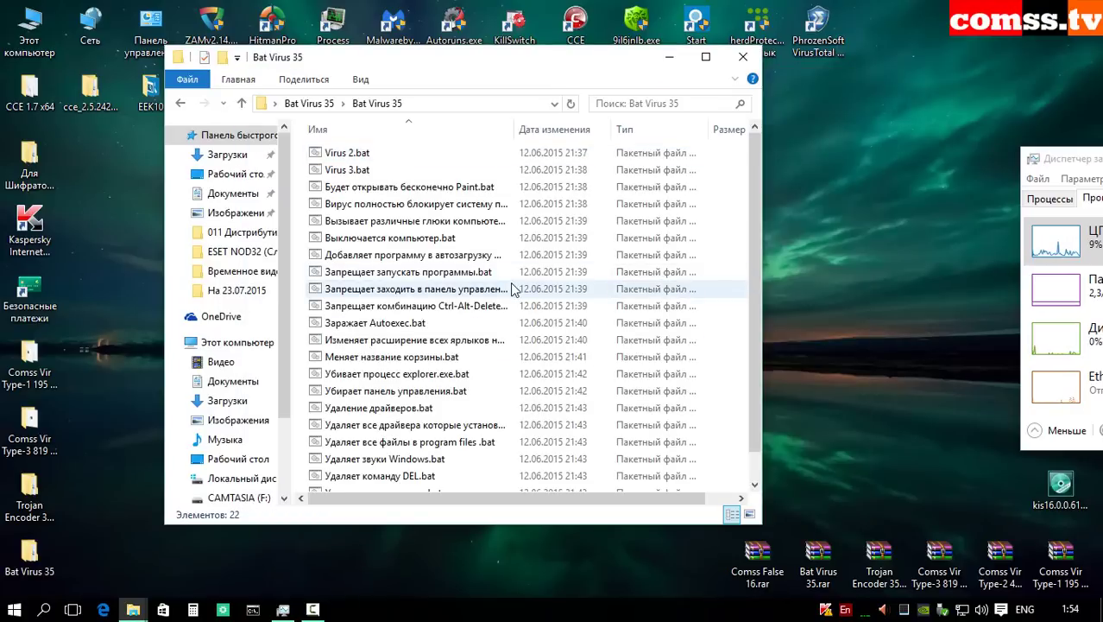
Step: Run a selective scan of the inner Bat Virus 35 folder in Kaspersky Internet Security
click(826, 610)
click(298, 354)
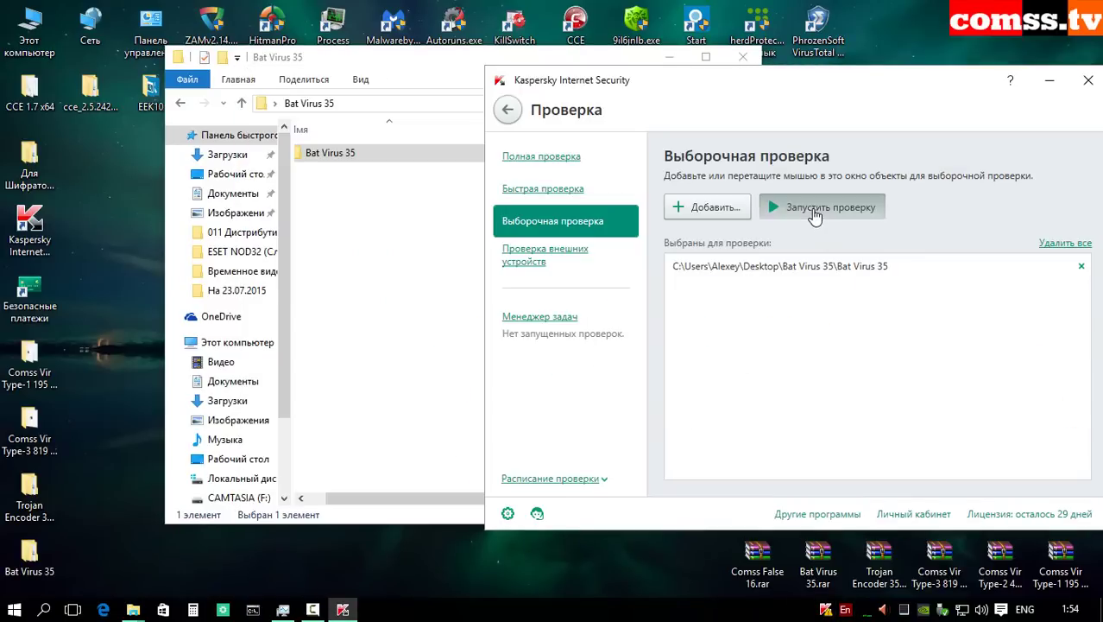
click(816, 209)
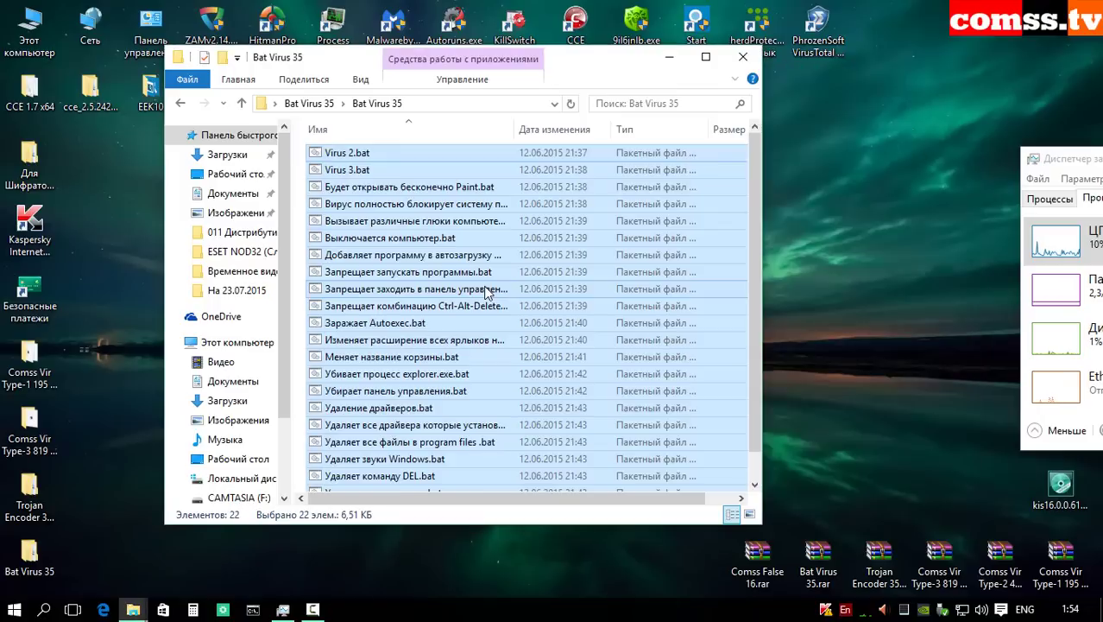
Step: Scan all the remaining batch files in Bat Virus 35 for viruses and close the Kaspersky window
right_click(486, 293)
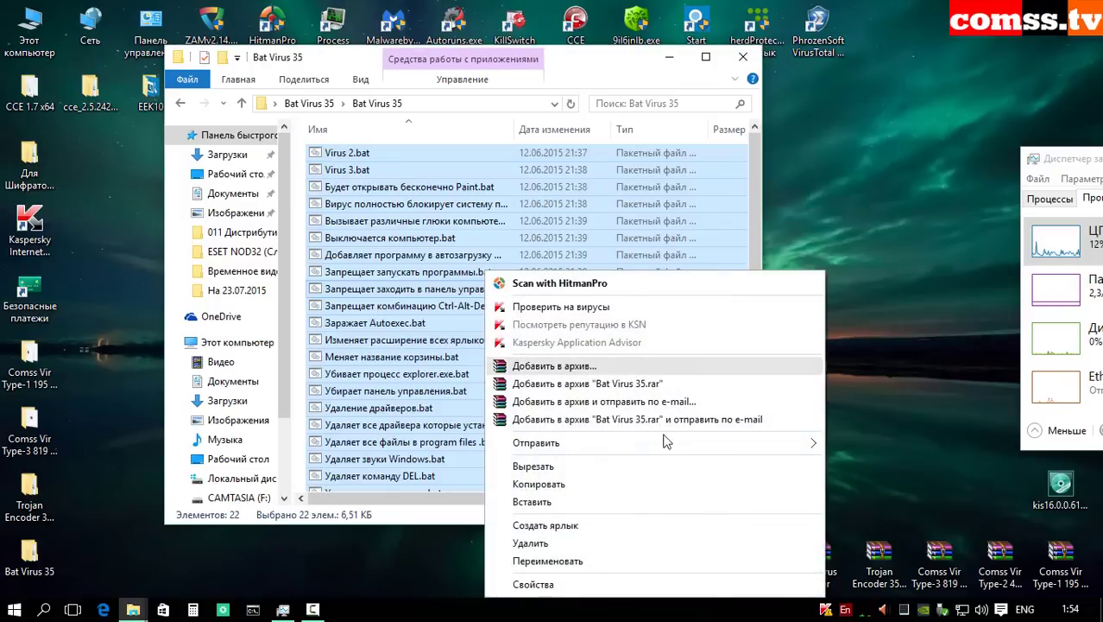
click(581, 305)
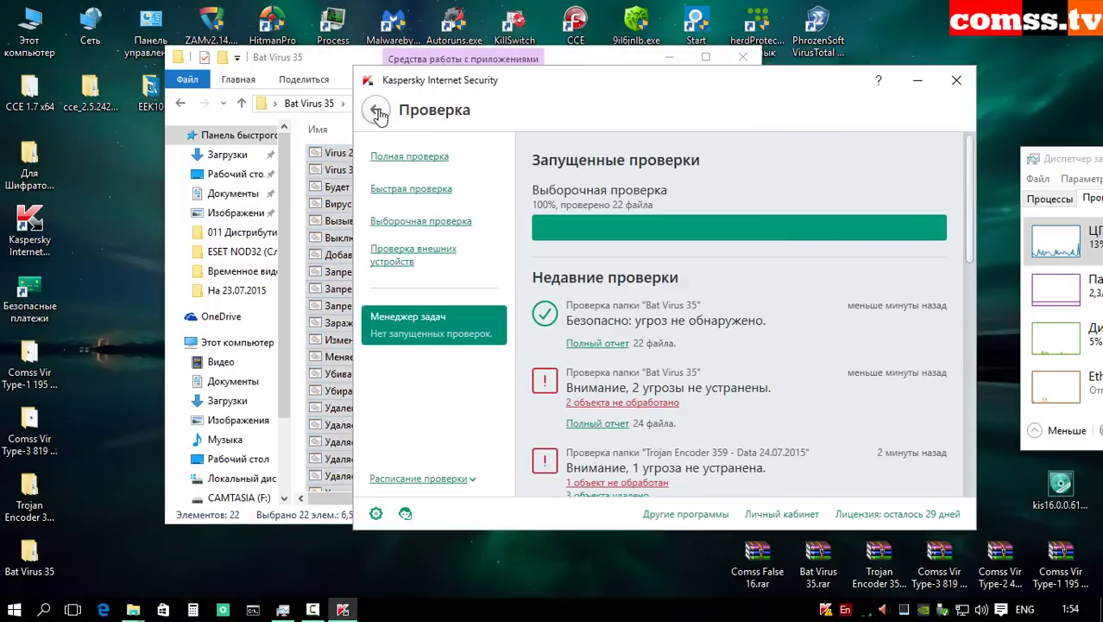
click(380, 114)
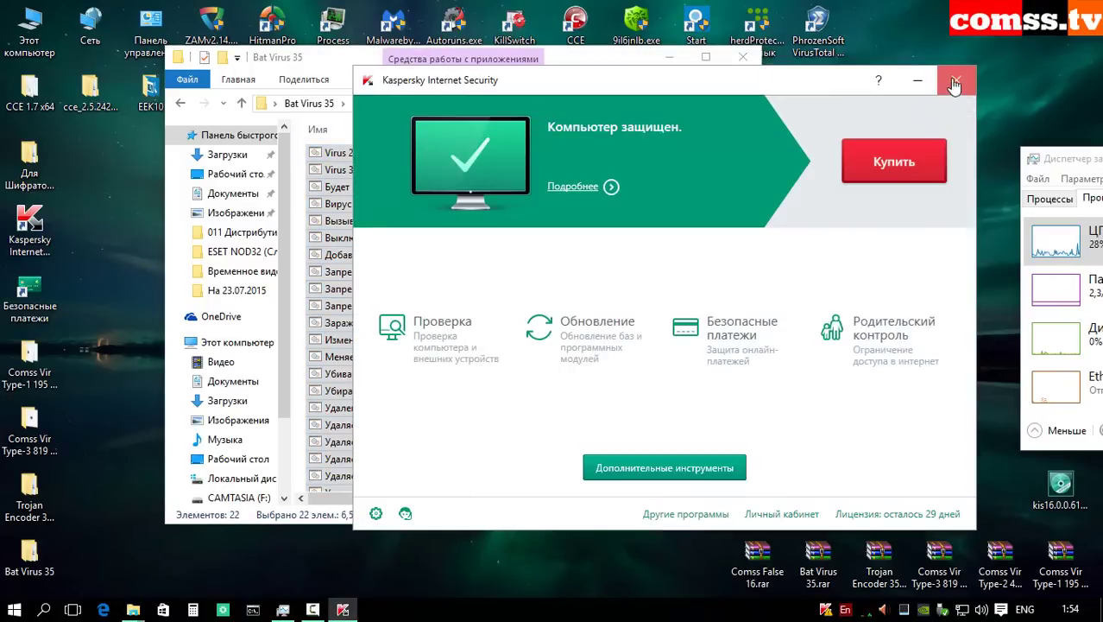
click(957, 79)
click(566, 257)
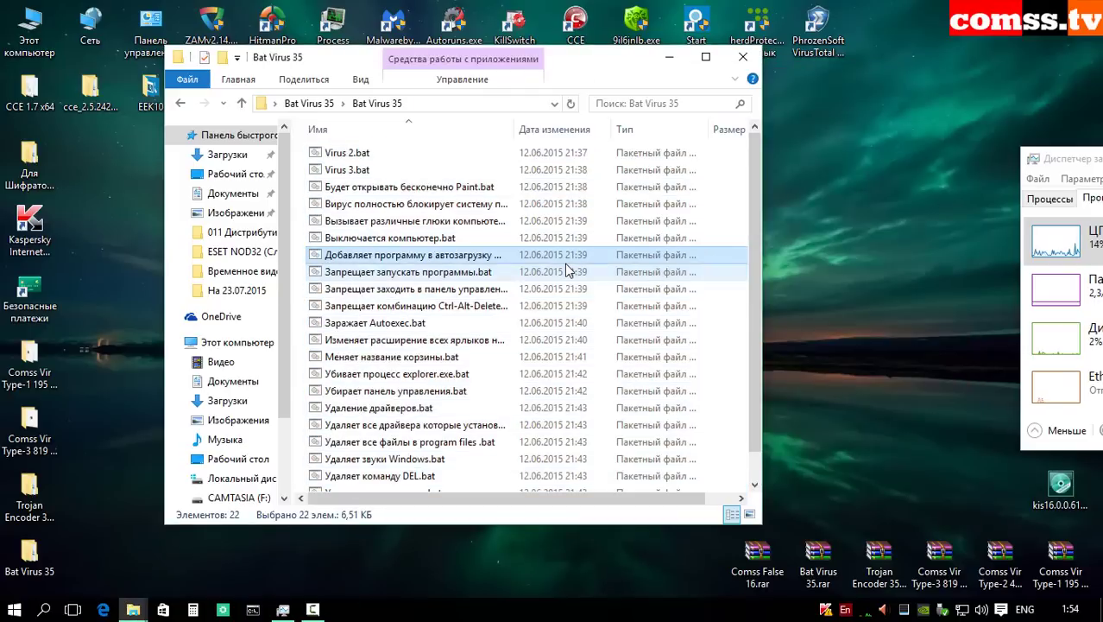
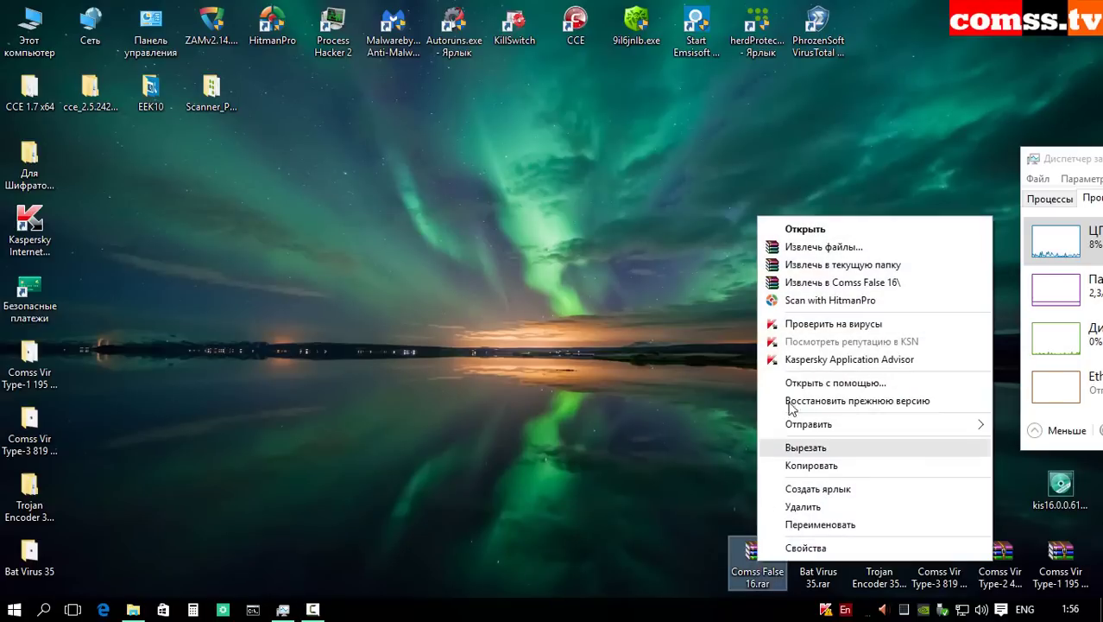
Step: Extract Comss False 16.rar into its own desktop folder and scan the inner Comss False 16 folder for viruses
click(819, 285)
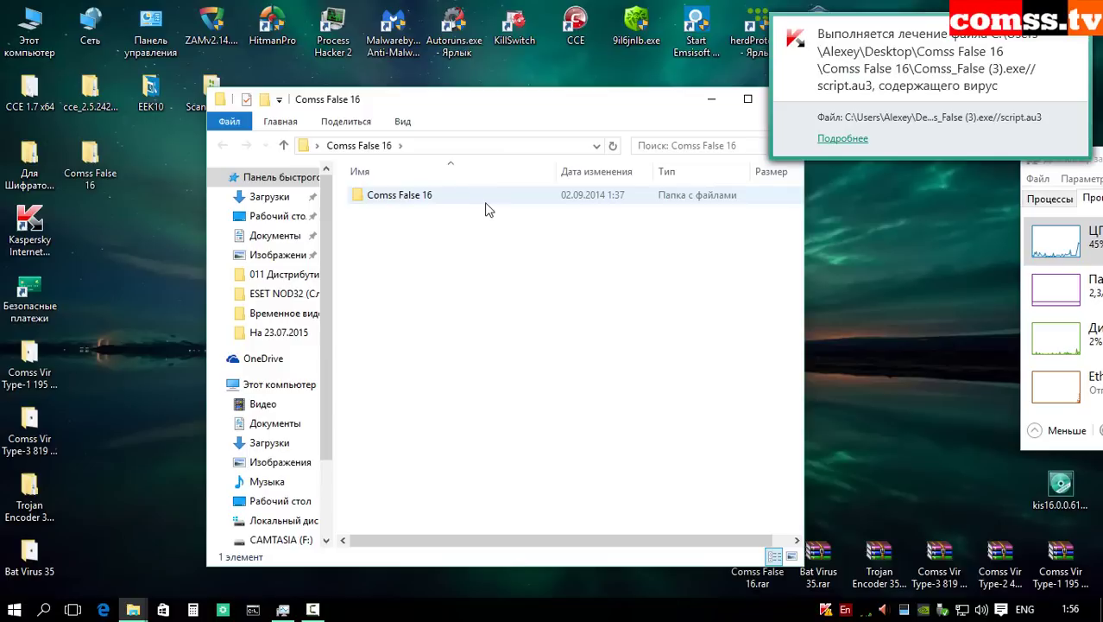
double_click(420, 200)
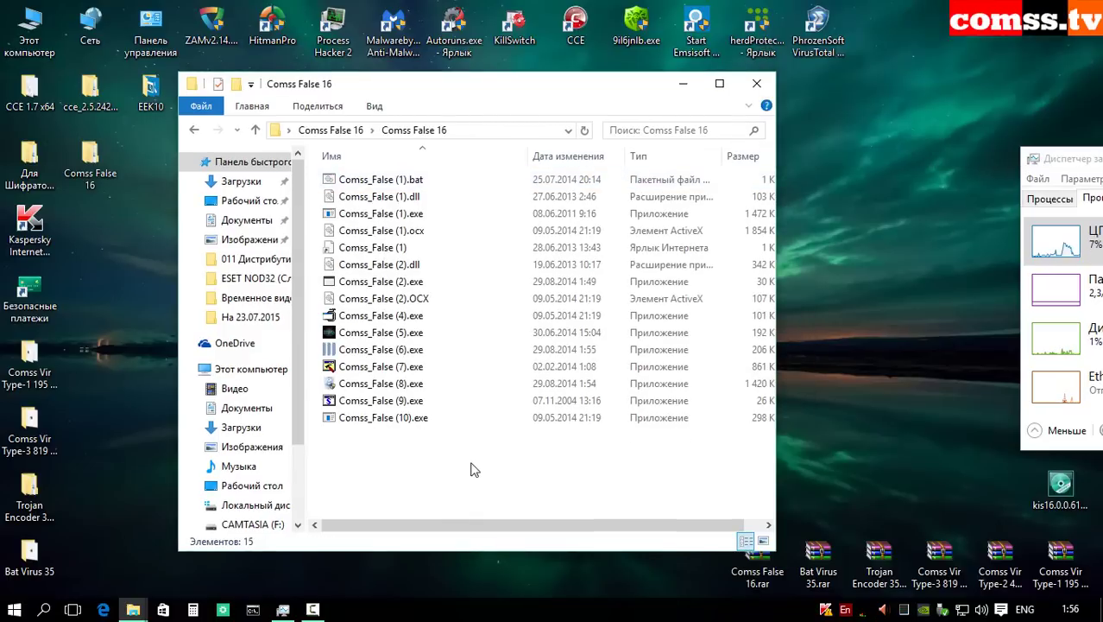
click(255, 130)
right_click(399, 180)
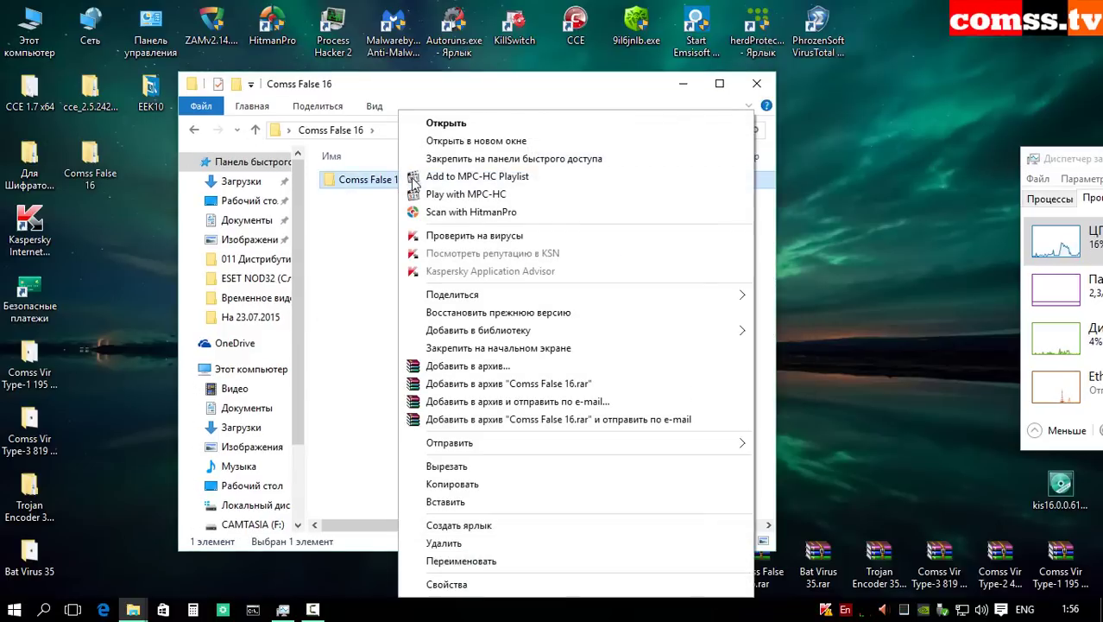
click(475, 237)
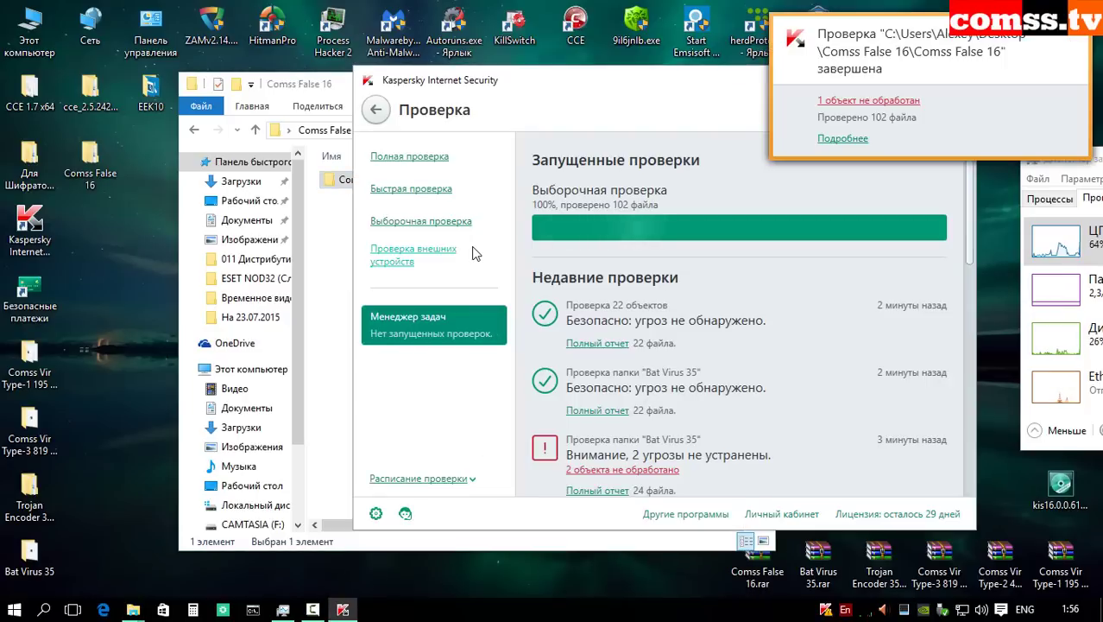
Step: Resolve the active threat for Comss_False (1).exe in the notification centre and close the Kaspersky window
click(893, 104)
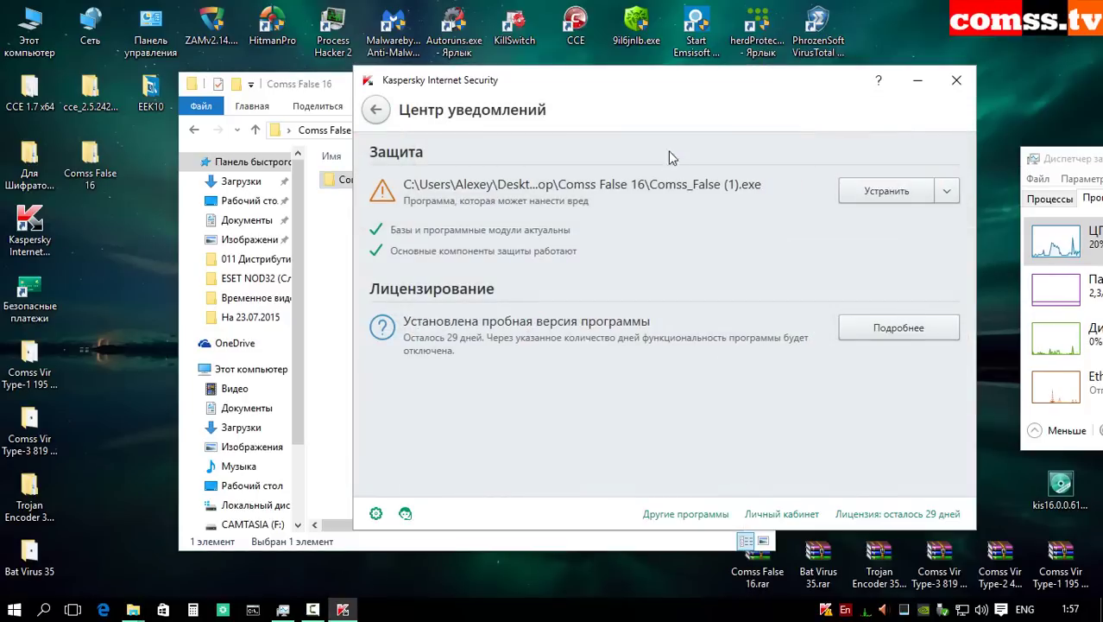
click(880, 194)
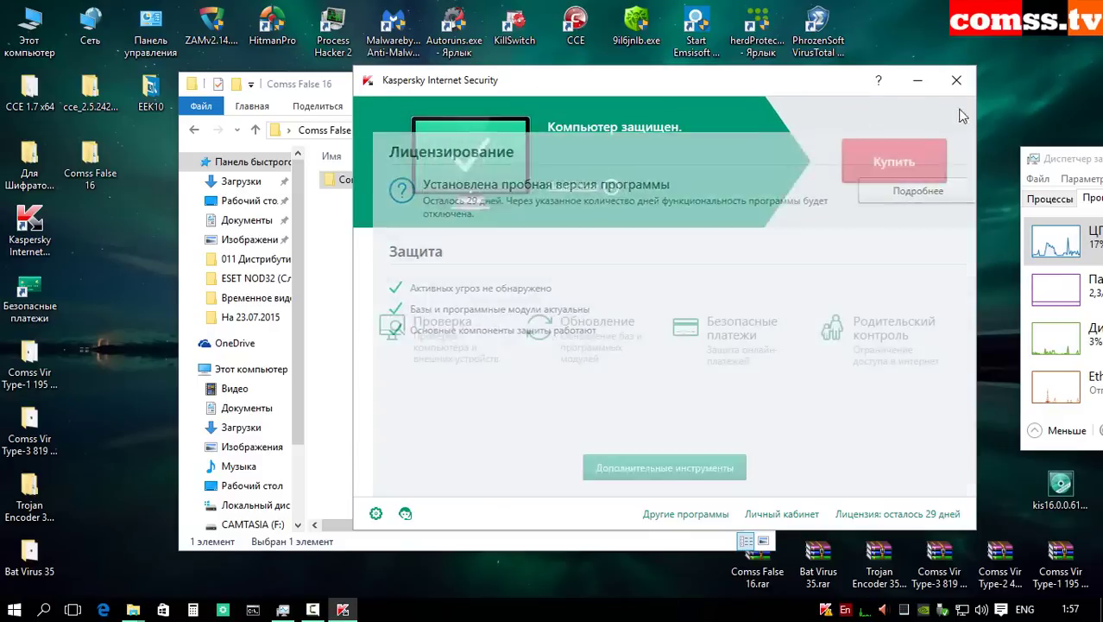
click(957, 80)
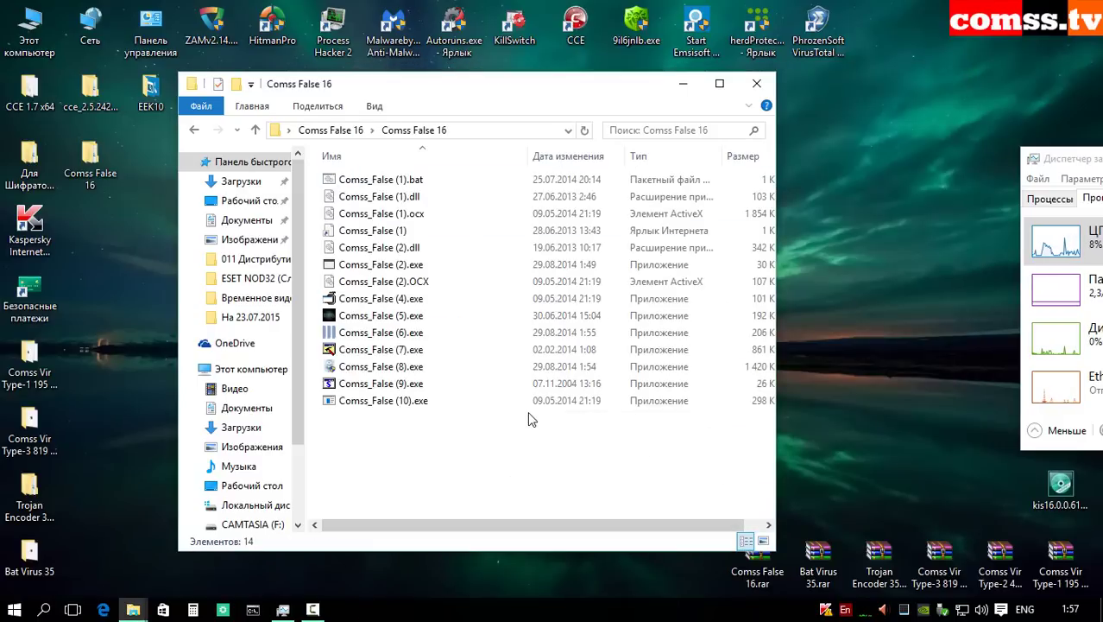
Step: Scan all the remaining files in the inner Comss False 16 folder for viruses
key(ctrl+a)
right_click(344, 216)
click(449, 246)
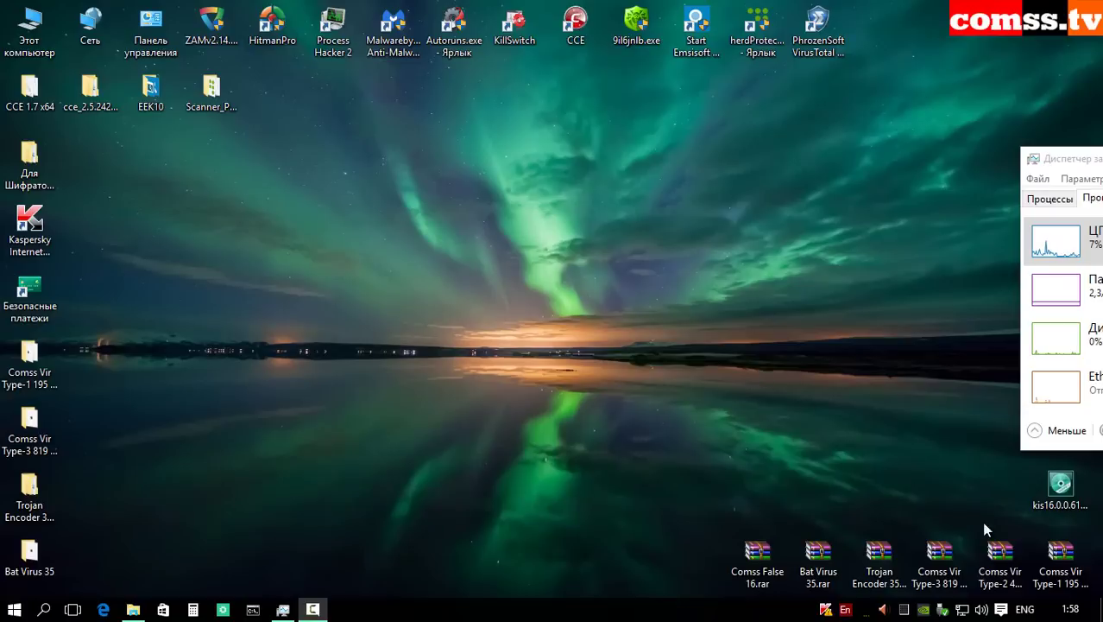
Step: Extract the desktop archive Comss Vir Type-2 457 All Otbor 07_2015.rar into its own folder using the archive password
click(995, 561)
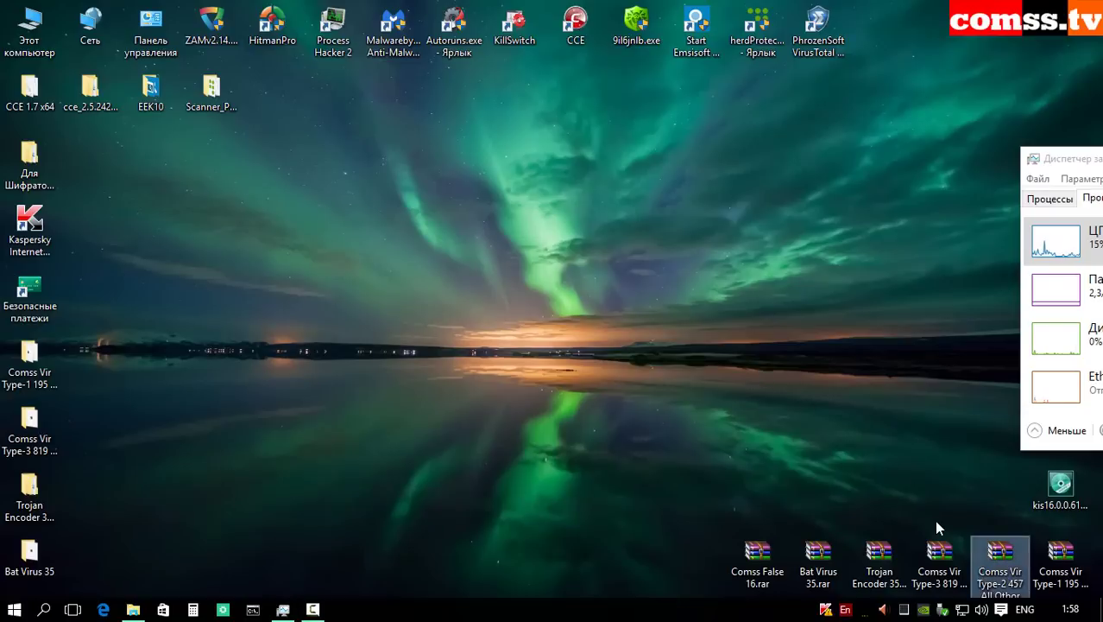
right_click(997, 556)
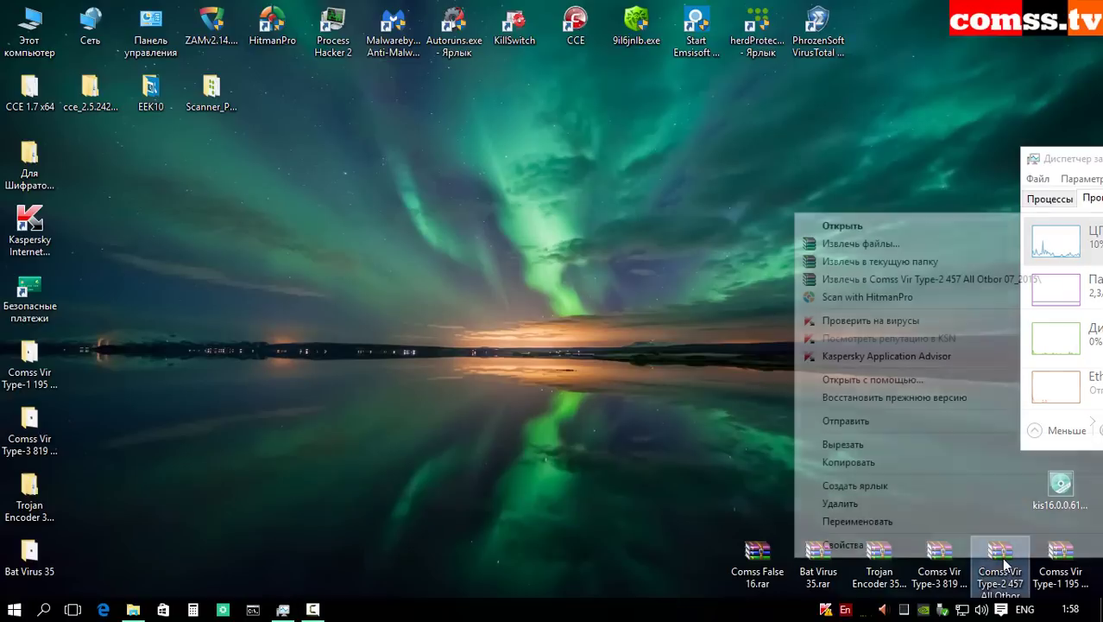
click(850, 279)
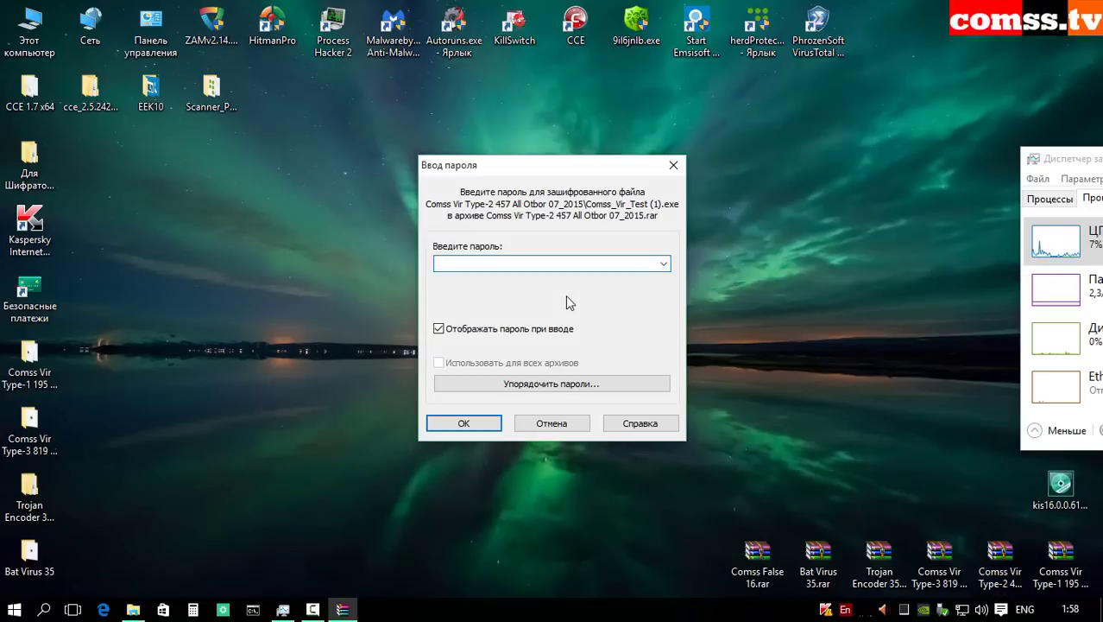
key(Return)
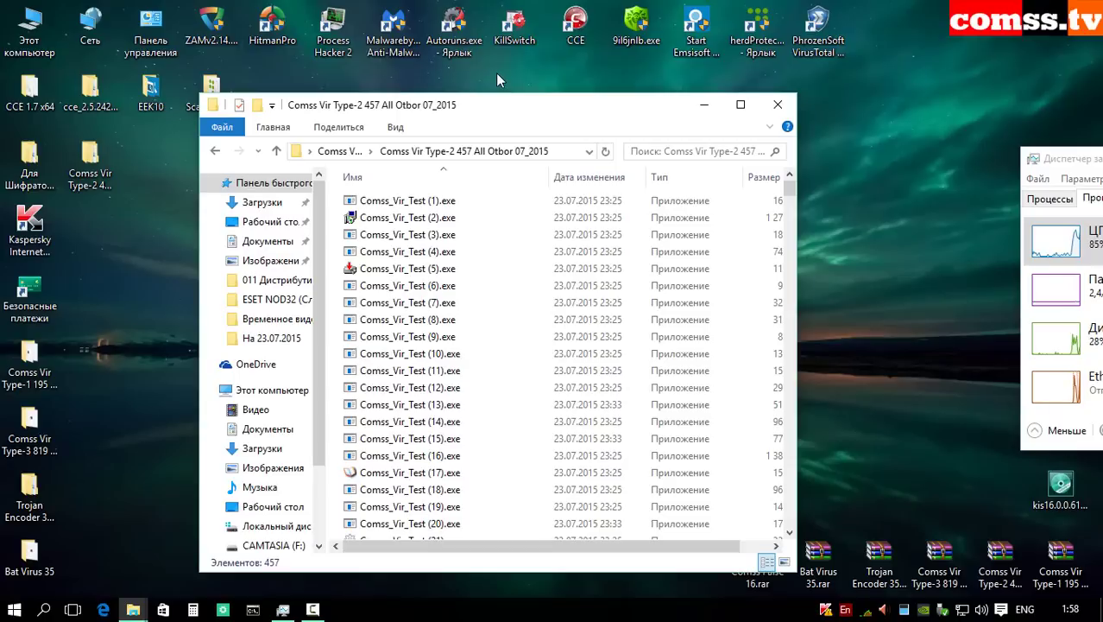
drag(510, 123, 469, 65)
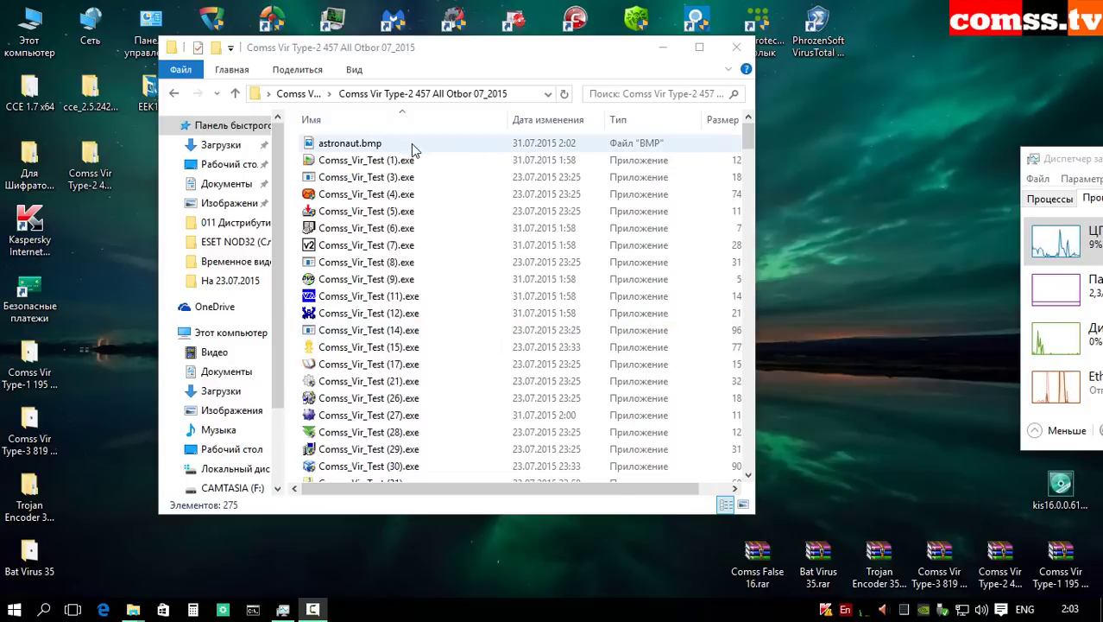
Step: Check the extracted Comss Vir Type-2 457 samples for stray BMP images and delete astronaut.bmp
drag(750, 142, 802, 472)
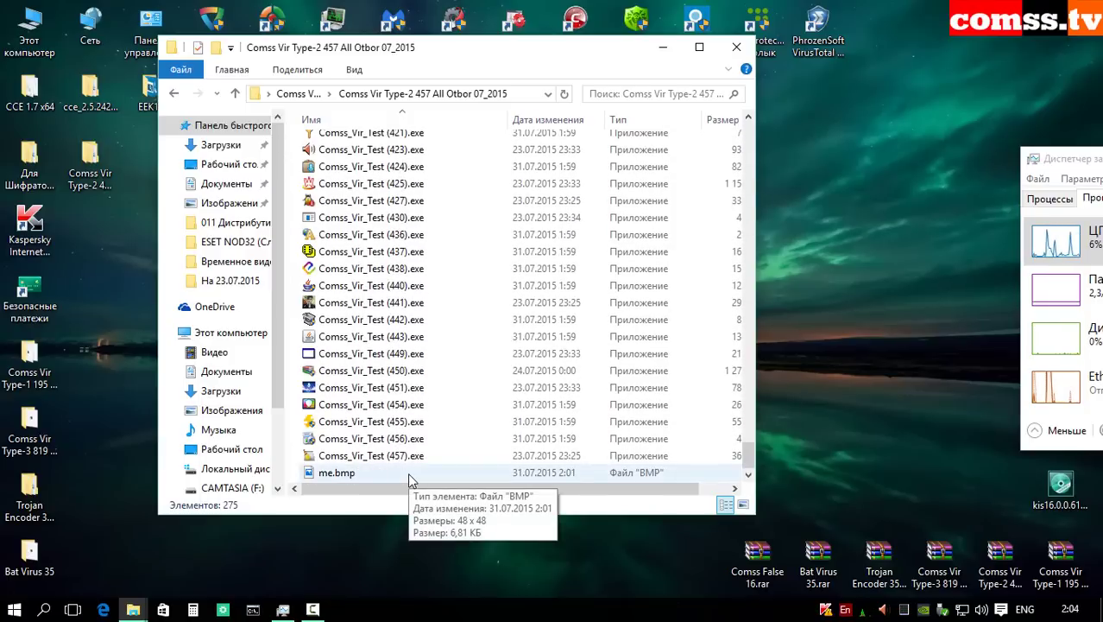
scroll(397, 311, up, 20)
click(382, 144)
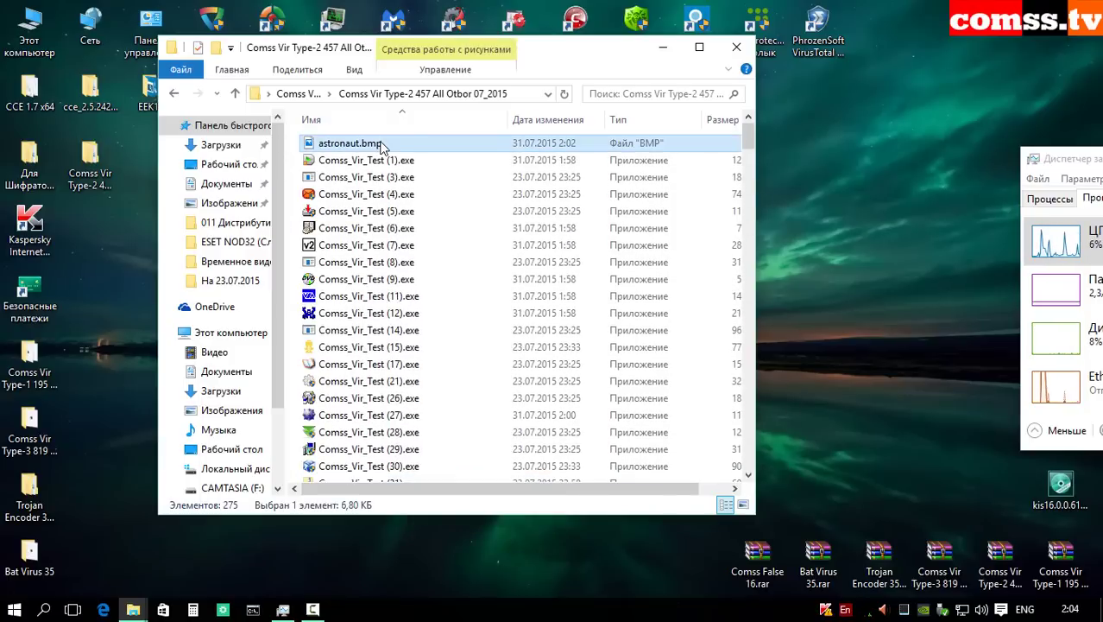
key(Delete)
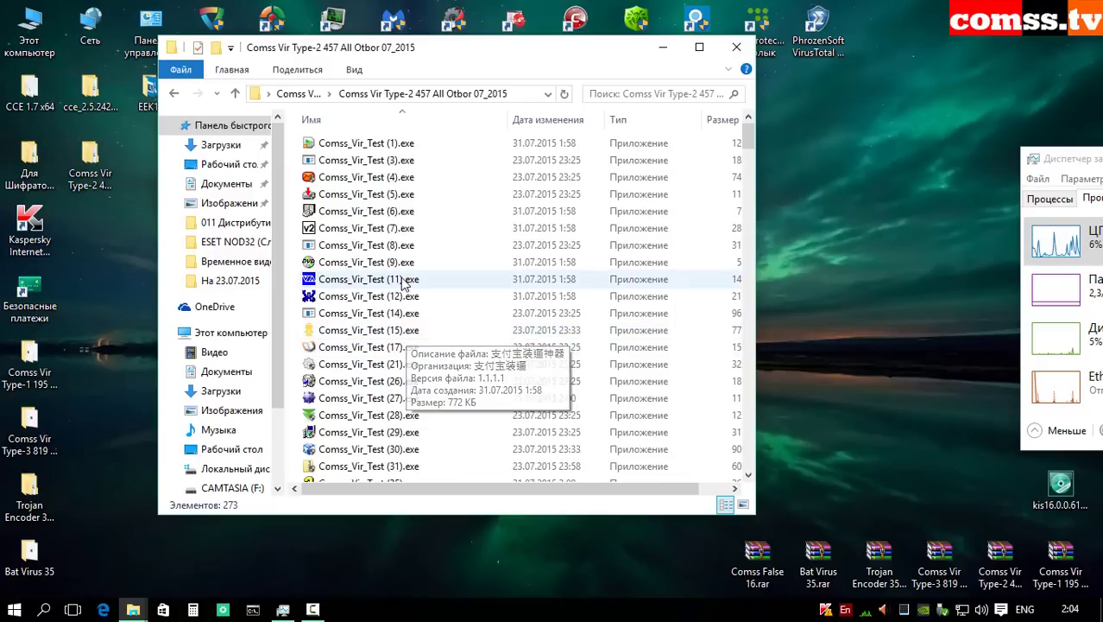
Step: Scan the inner Comss Vir Type-2 457 All Otbor 07_2015 folder for viruses and delete the detected adware, applying this to all adware
click(235, 93)
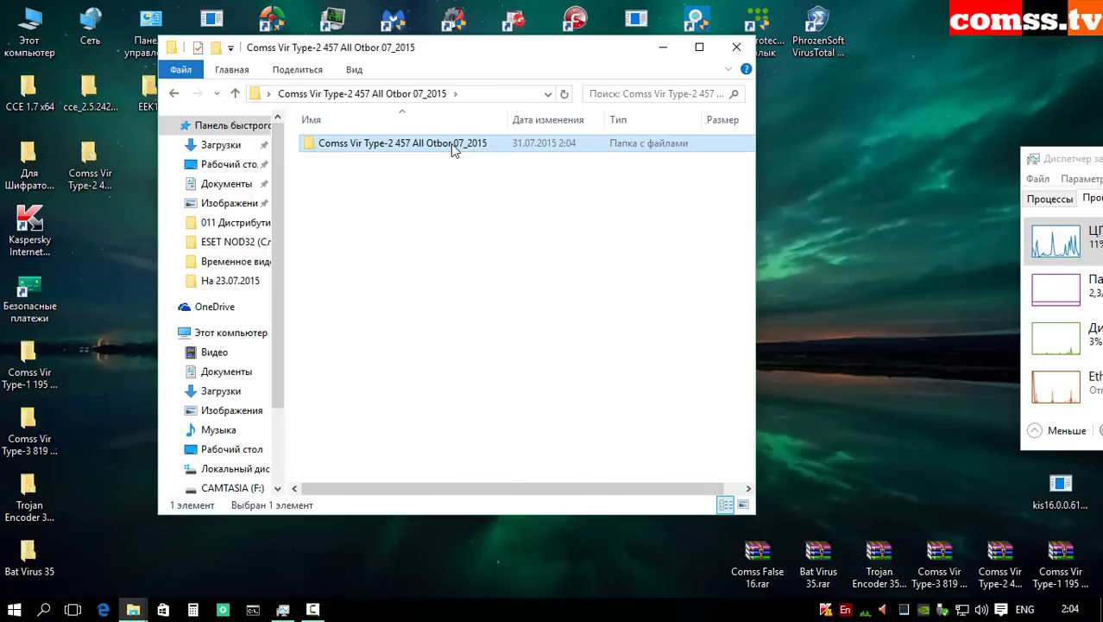
right_click(451, 143)
click(528, 236)
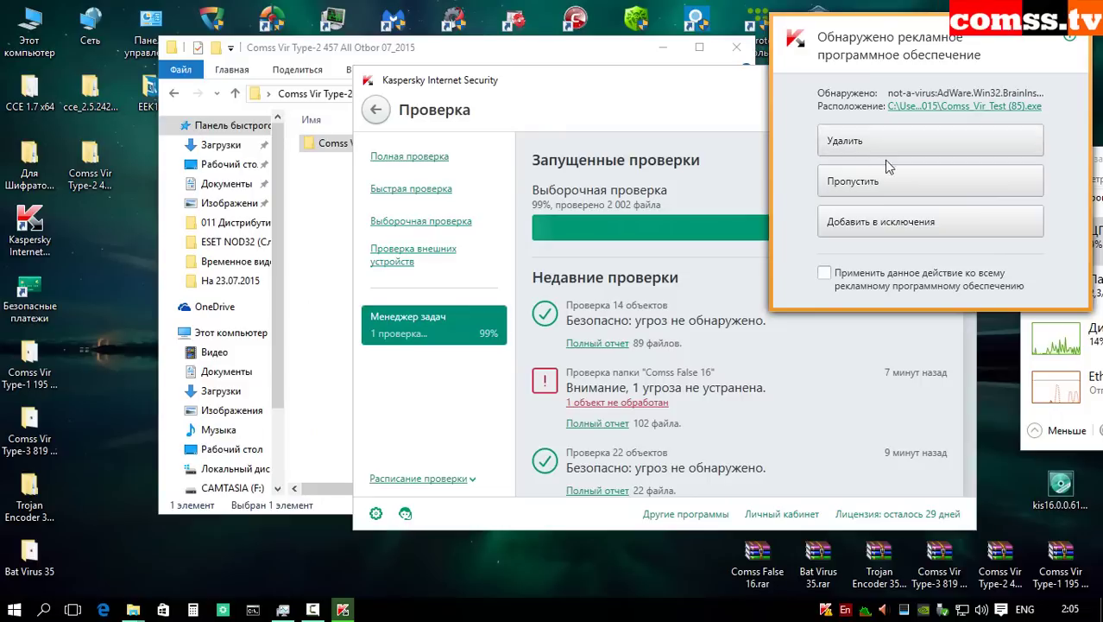
click(823, 276)
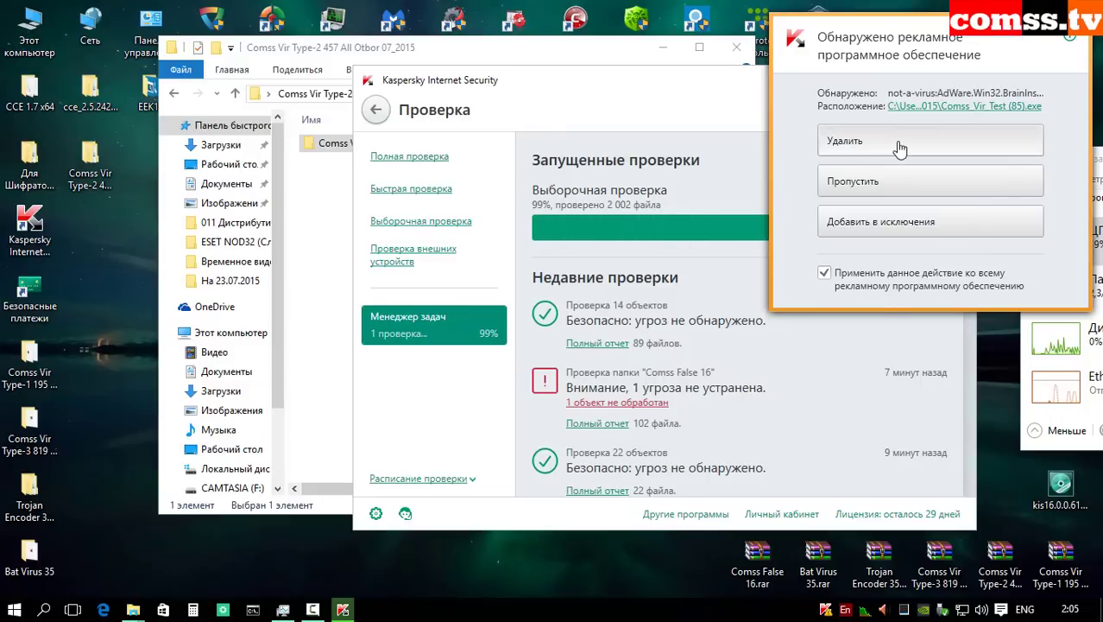
click(899, 143)
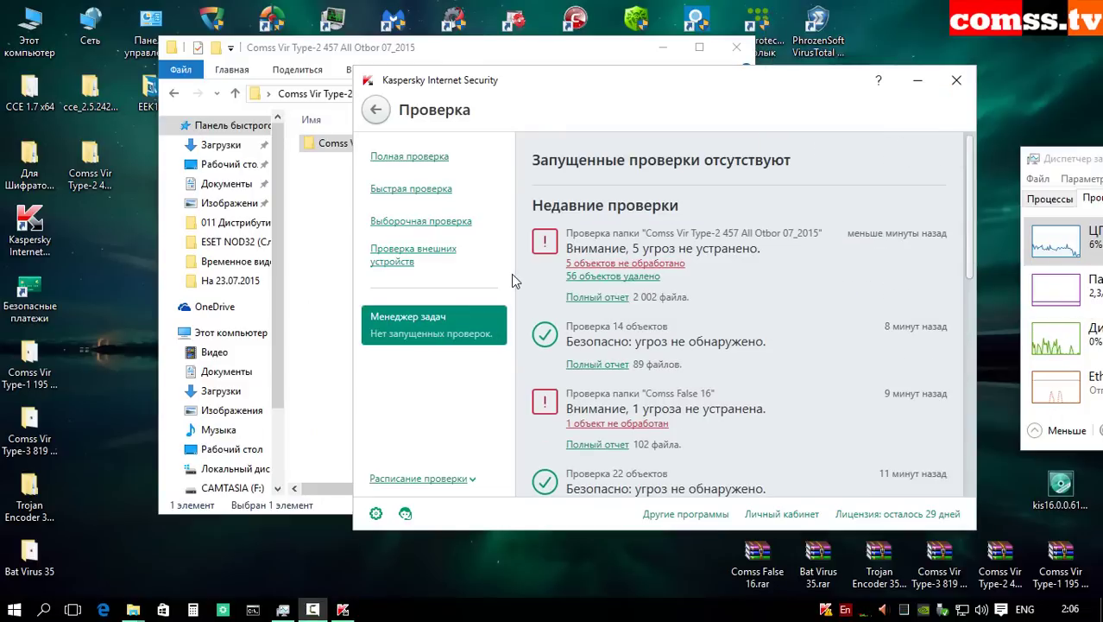
Step: Resolve the remaining active Comss_Vir_Test threats in the notification centre, and reopen the inner Comss Vir Type-2 457 folder
click(385, 115)
click(653, 160)
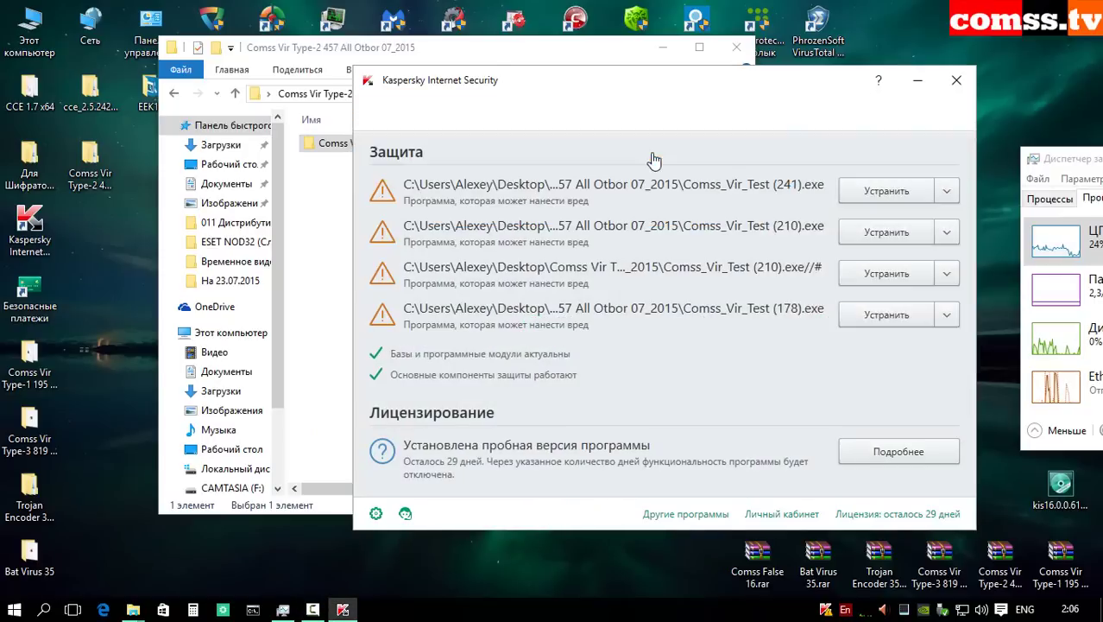
click(899, 207)
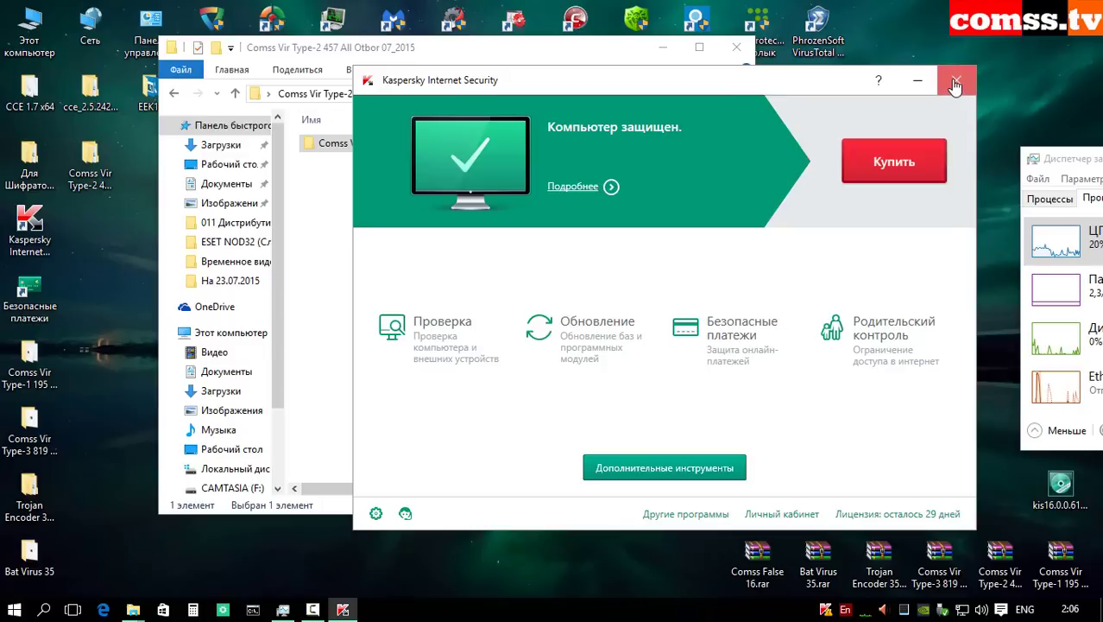
click(957, 79)
key(Return)
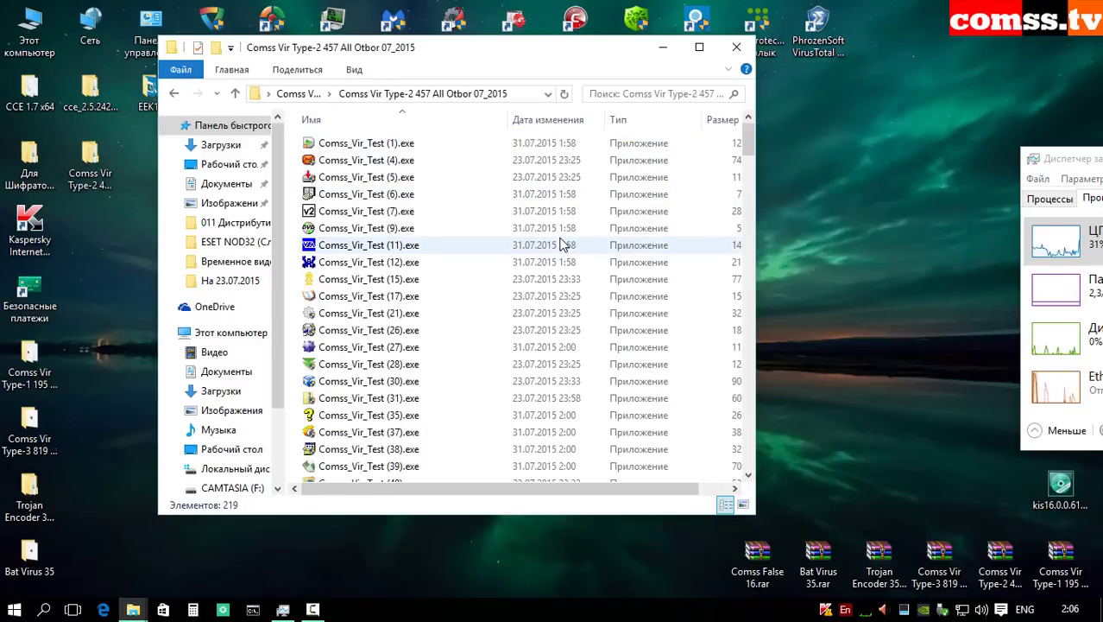
Step: Run a custom Kaspersky scan on the inner Comss Vir Type-2 457 All Otbor 07_2015 folder
click(826, 610)
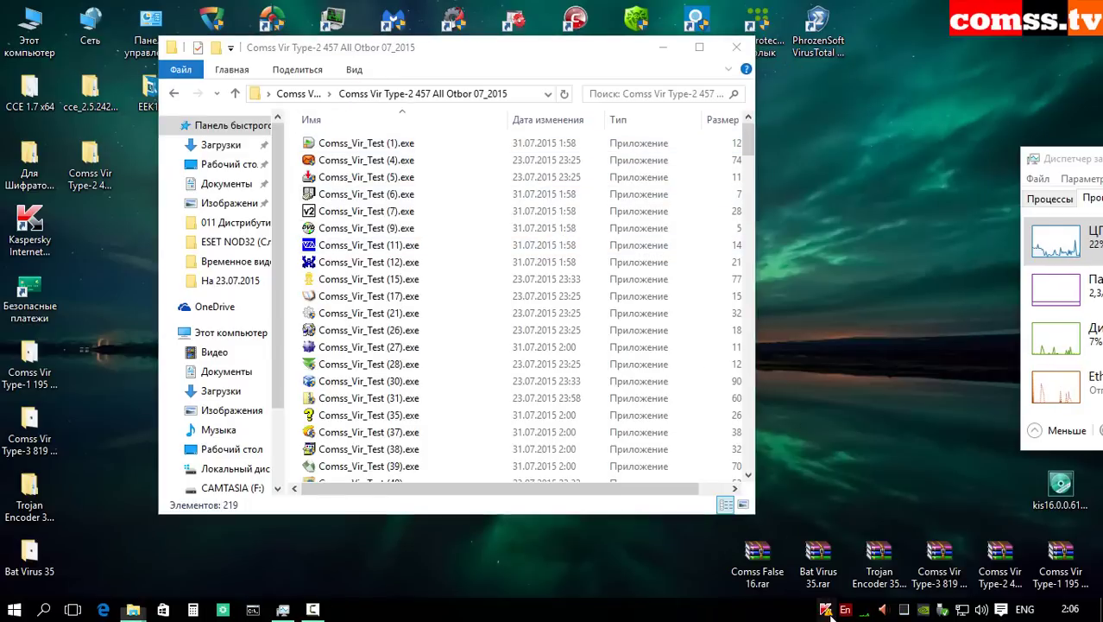
click(483, 336)
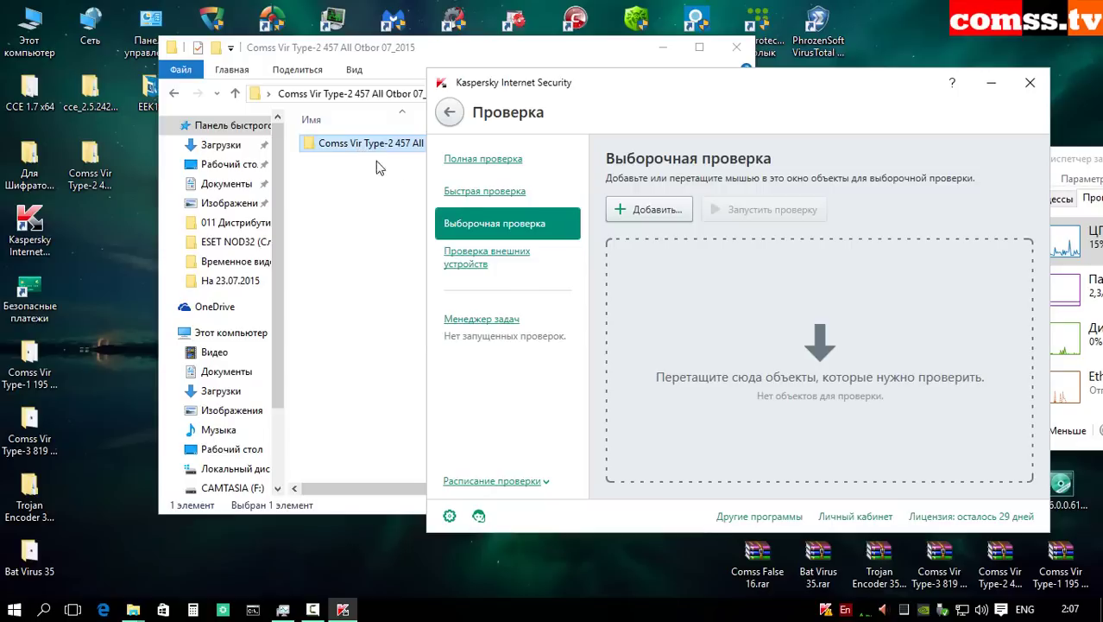
drag(771, 317, 771, 316)
click(742, 210)
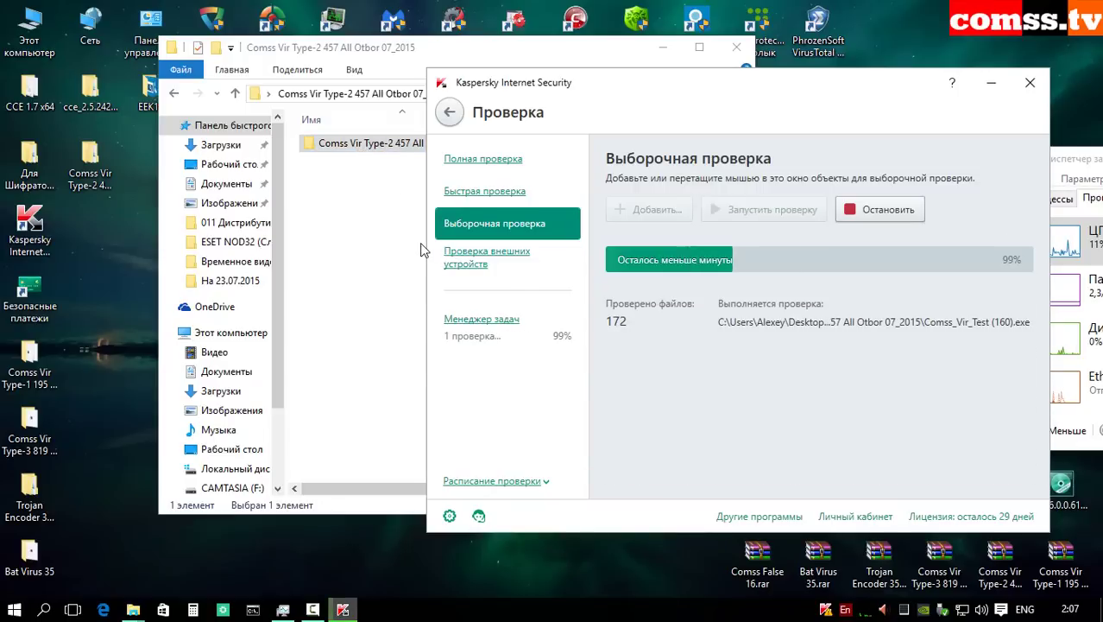
click(449, 112)
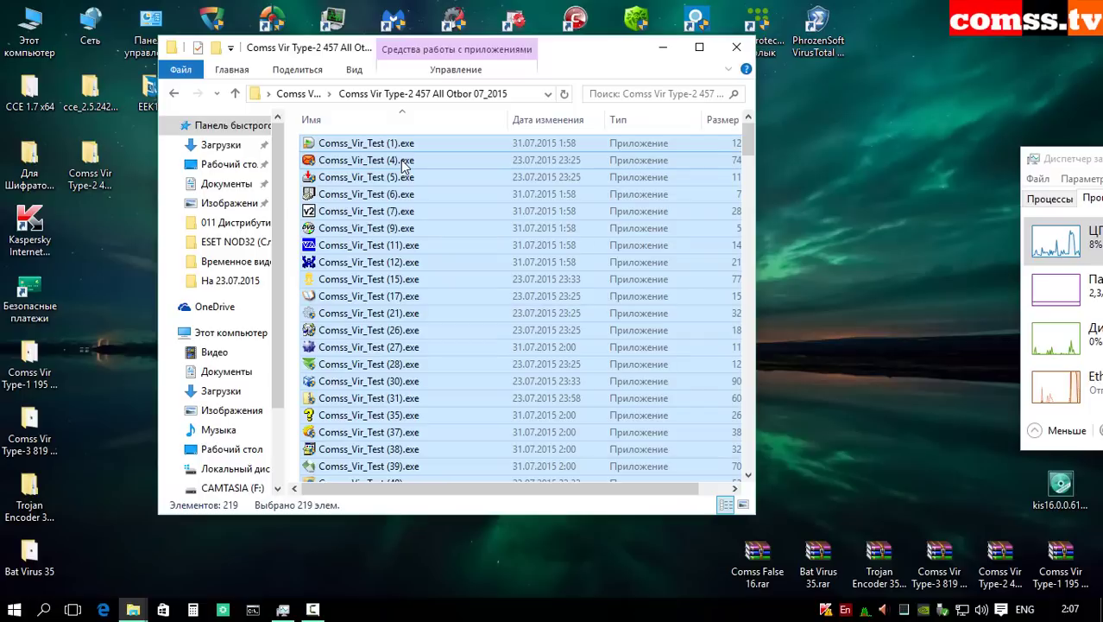
Step: Scan all the remaining Comss_Vir_Test files in the inner Comss Vir Type-2 457 folder for viruses
right_click(402, 160)
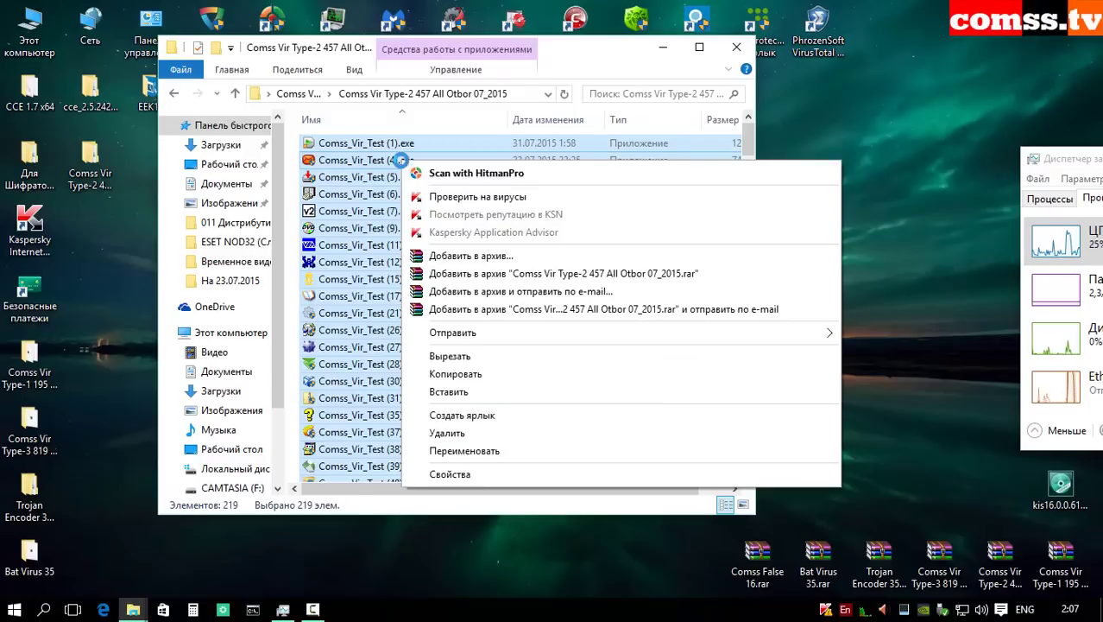
click(449, 199)
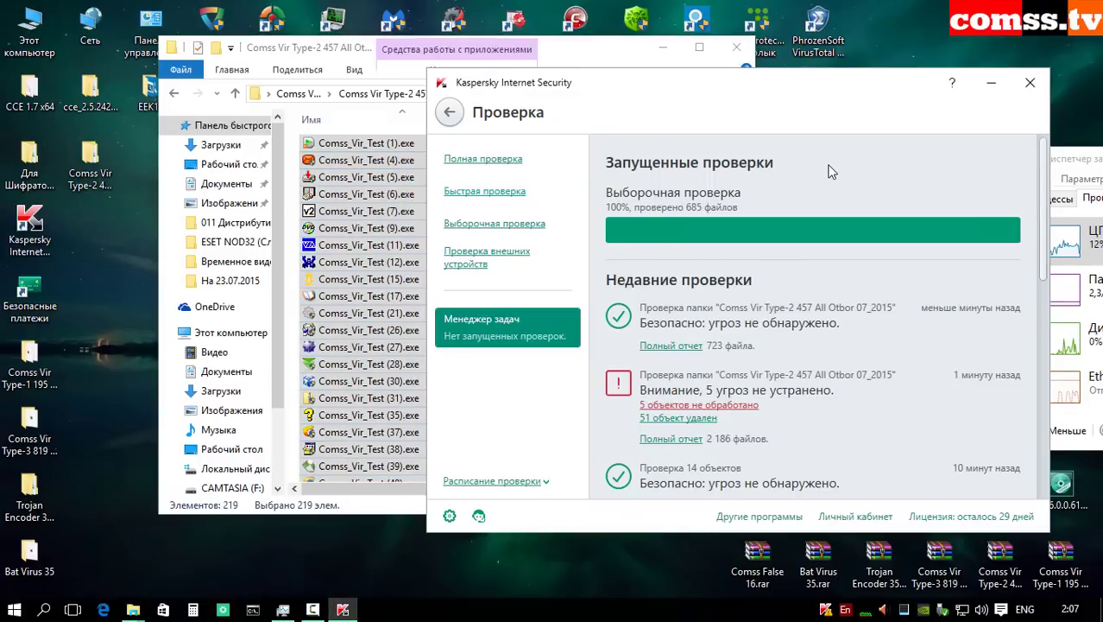
click(450, 115)
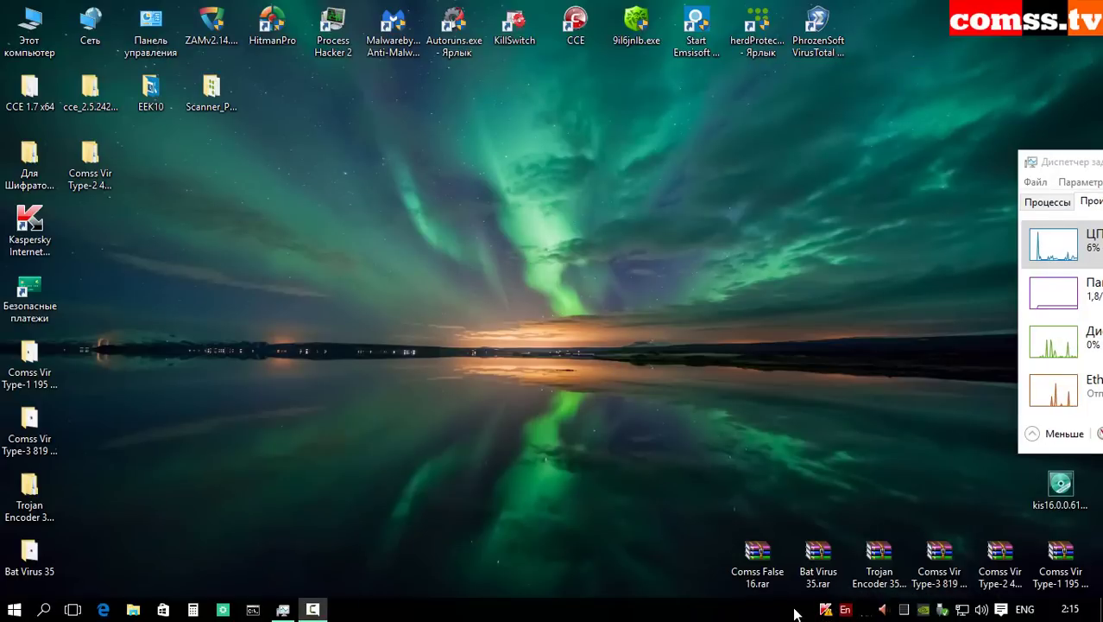
Step: Check Kaspersky's notification centre for active threats and the protection status, and close its window
click(825, 610)
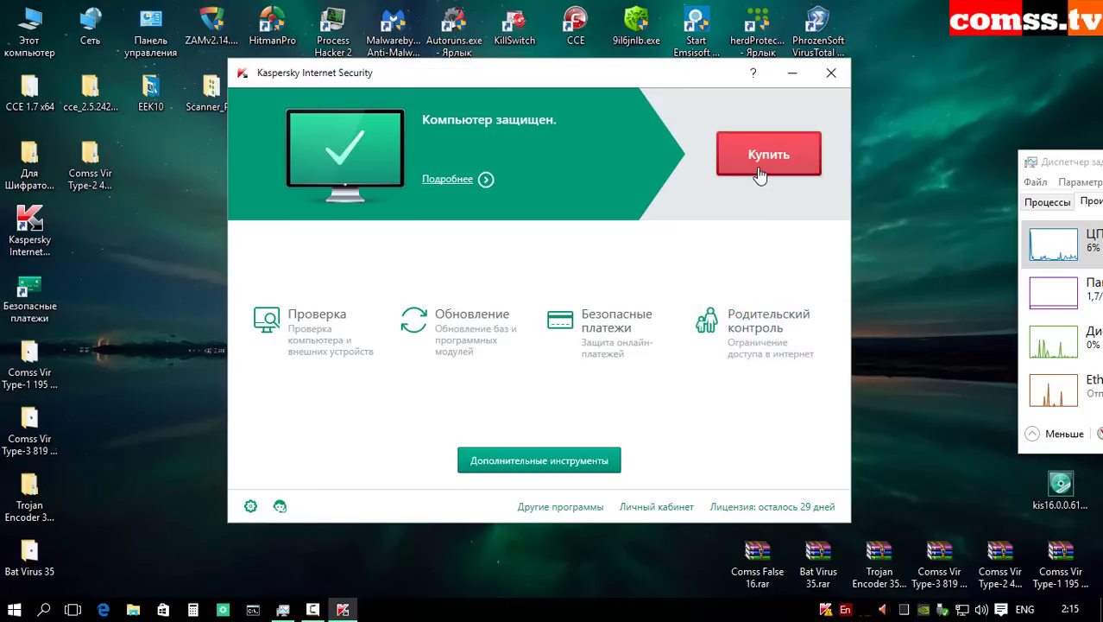
click(512, 123)
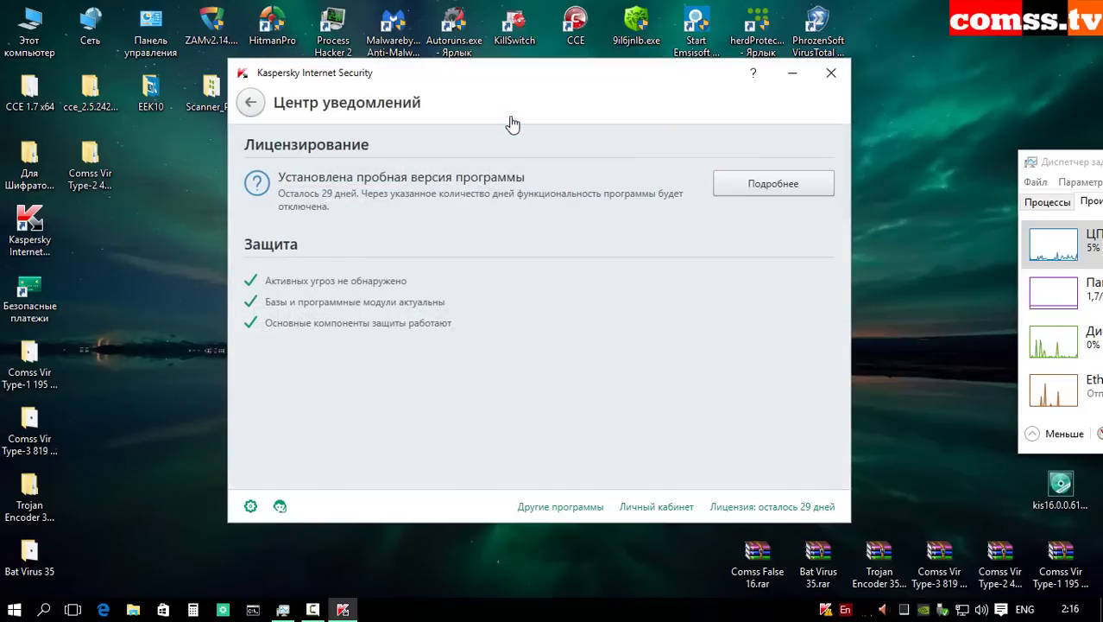
key(alt+F4)
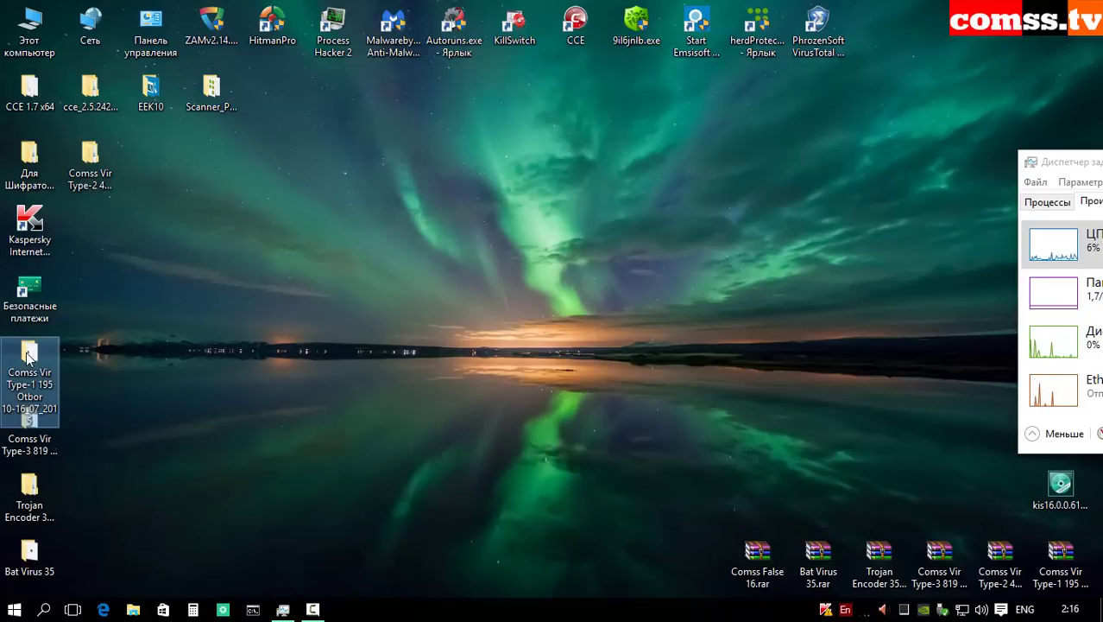
Step: Look through the undetected samples in the Type-1 folder 49, the Type-3 folder 238 and the inner Comss Vir Type-2 457 folder
double_click(28, 359)
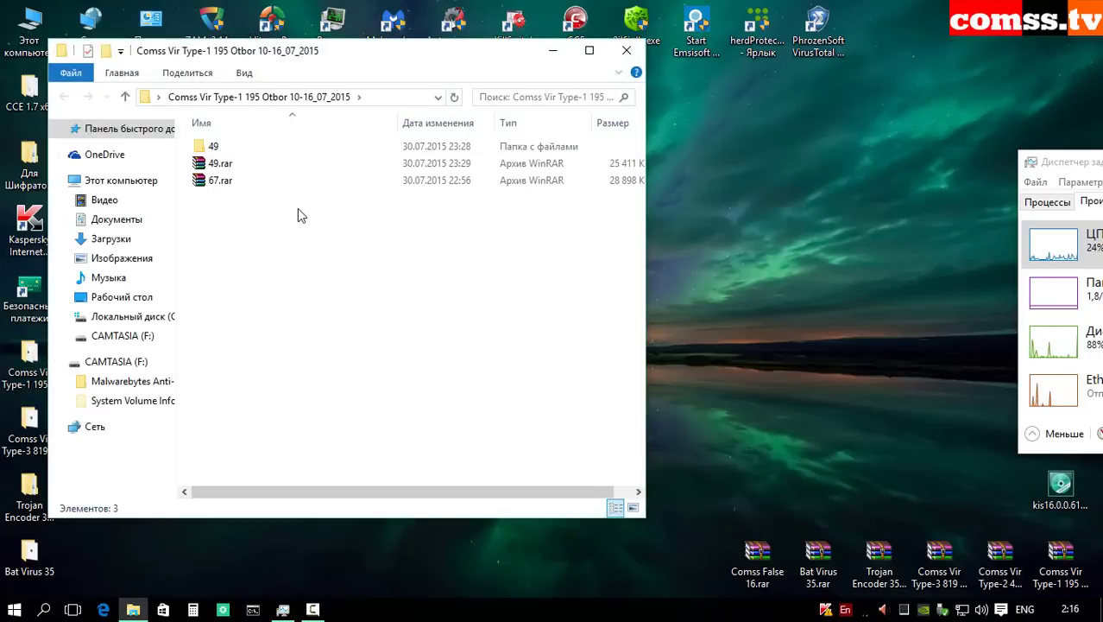
double_click(259, 145)
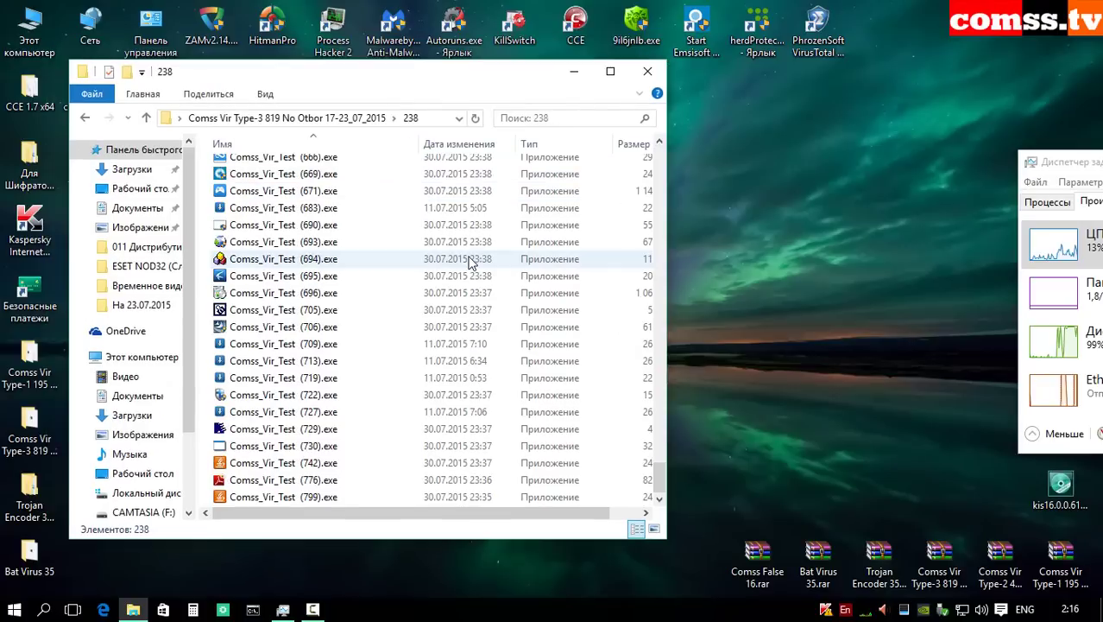
click(573, 70)
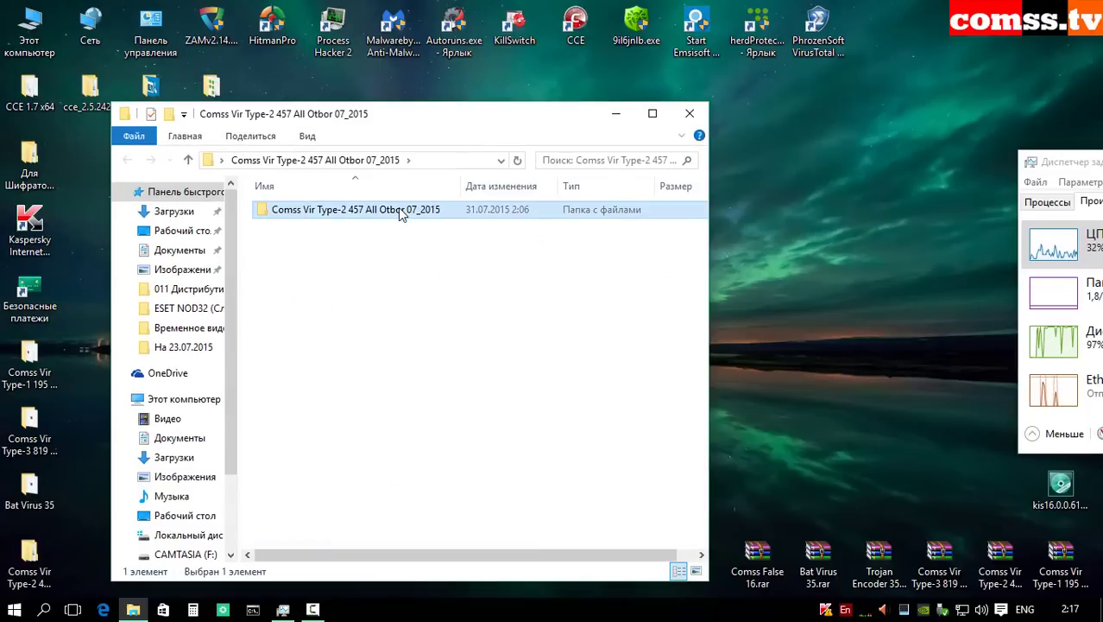
double_click(472, 214)
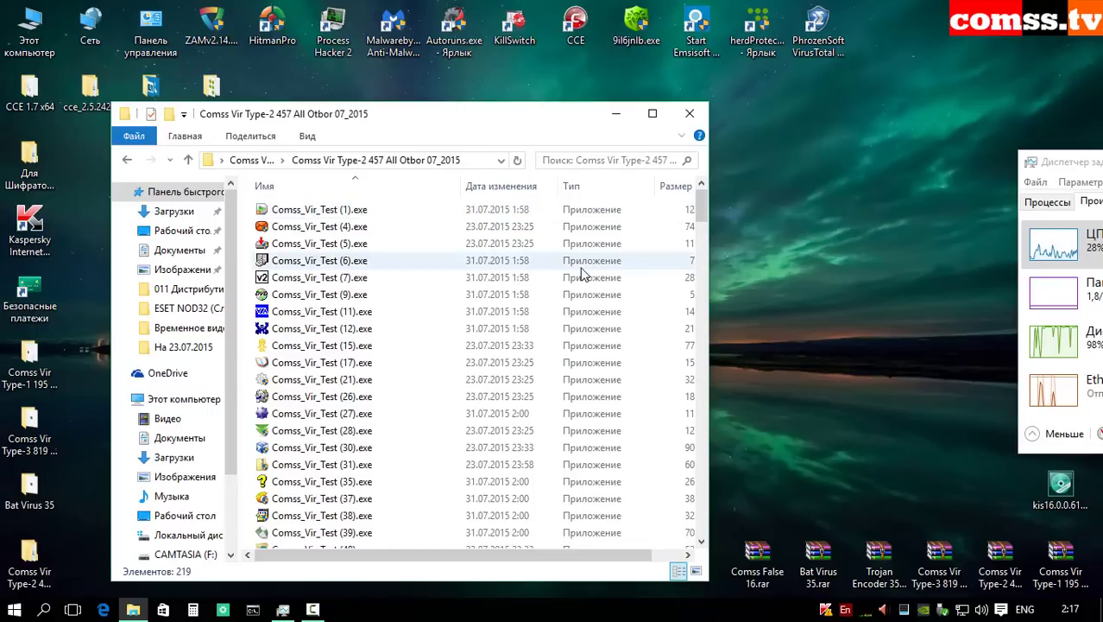
drag(707, 211, 723, 527)
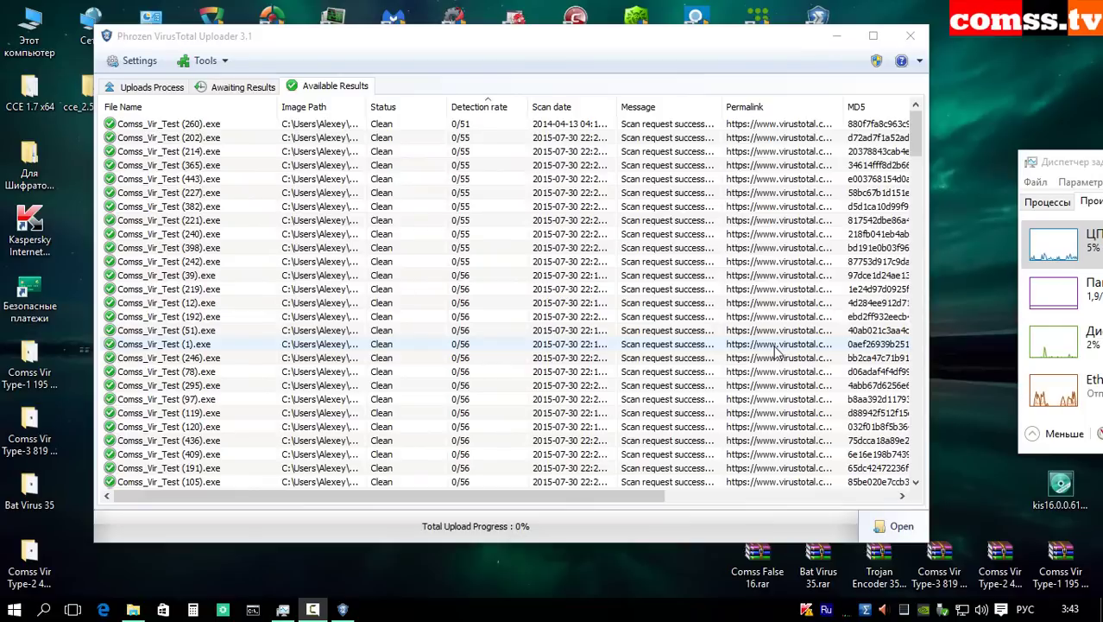
Step: Review the detection rates of the Comss_Vir_Test files in the available results of Phrozen VirusTotal Uploader
click(790, 316)
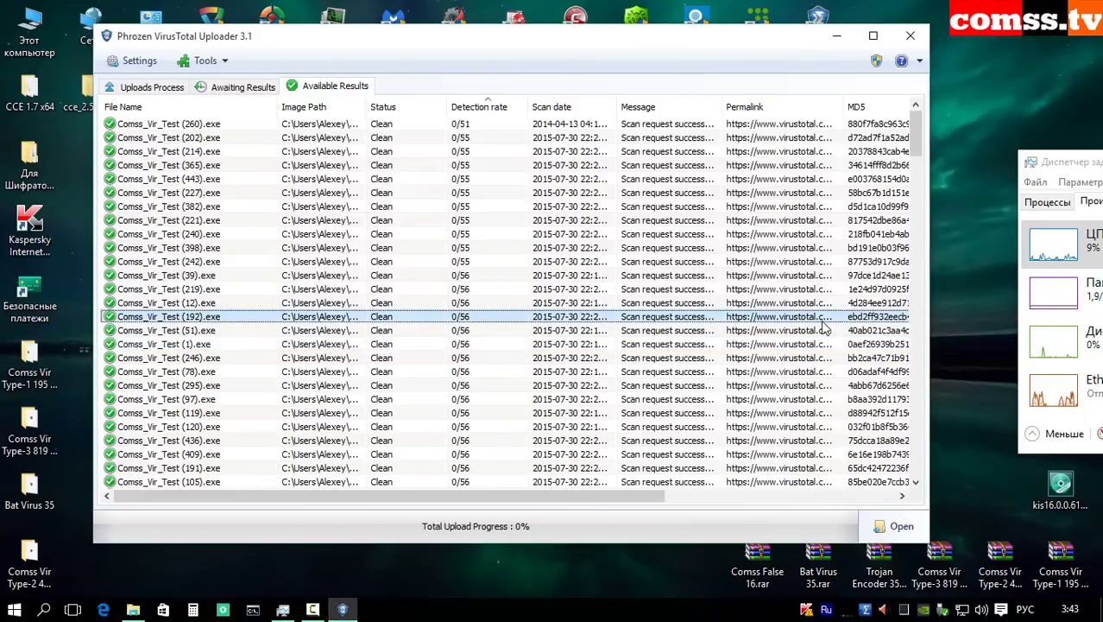
scroll(807, 336, down, 1)
scroll(745, 402, down, 2)
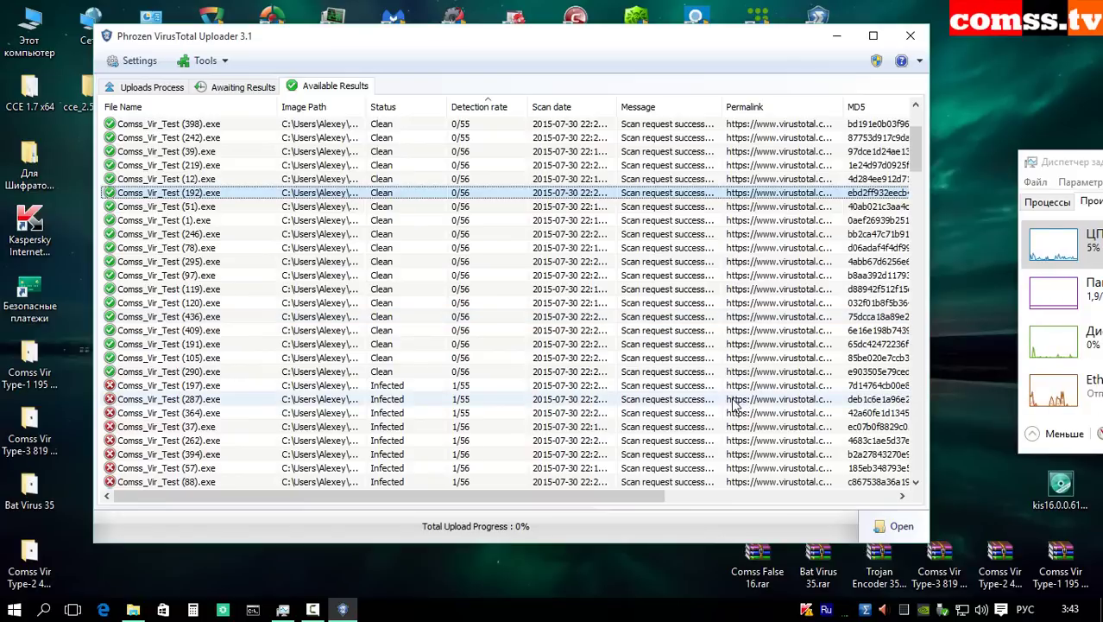
scroll(733, 406, down, 20)
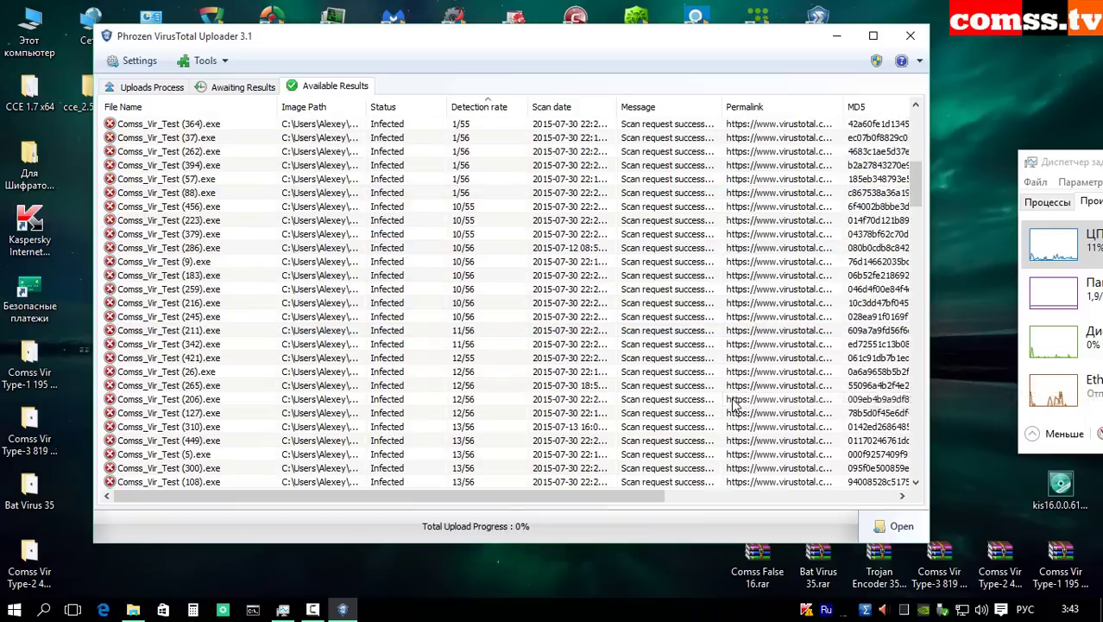
scroll(733, 404, down, 20)
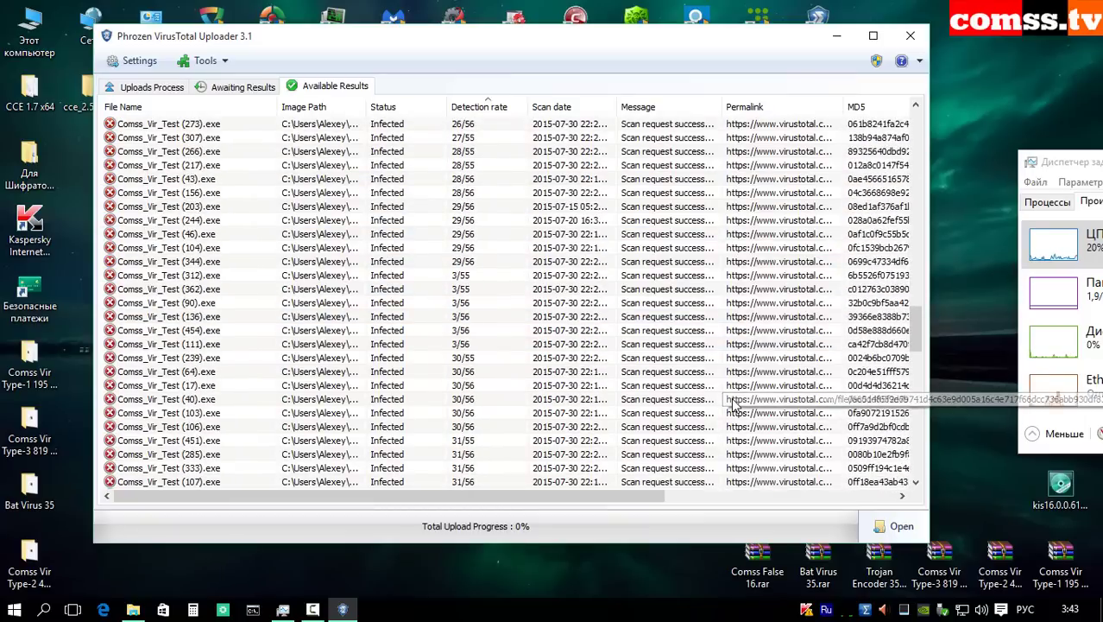
scroll(733, 404, down, 20)
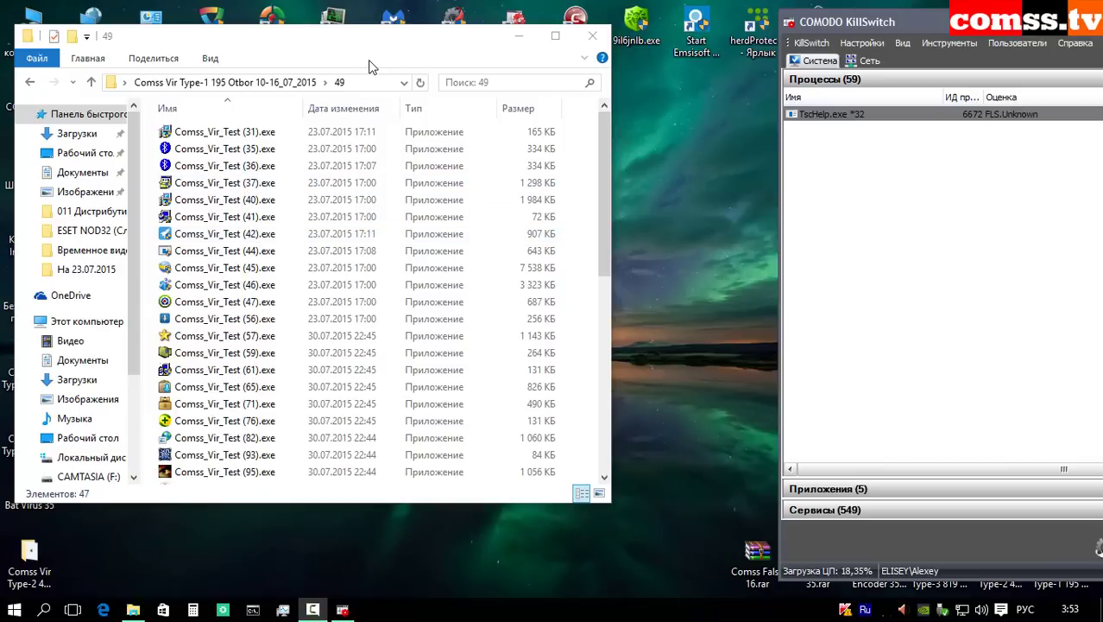
Step: Launch Comss_Vir_Test (31).exe from the Type-1 folder 49 as administrator, and exit its installer, confirming the exit
drag(340, 49, 339, 45)
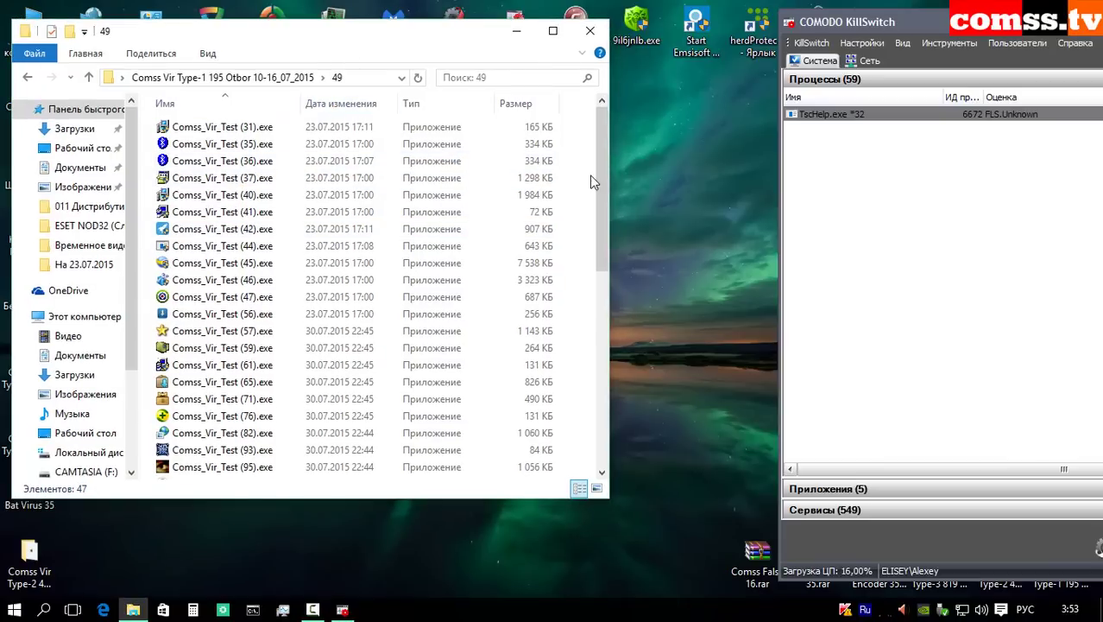
drag(608, 166, 587, 165)
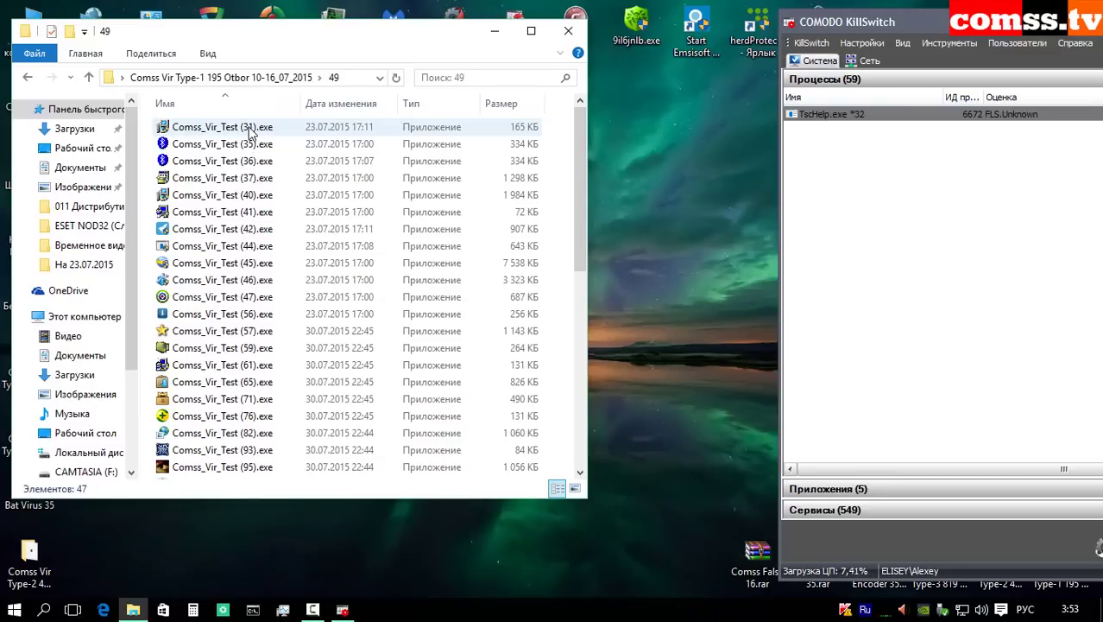
click(250, 129)
right_click(249, 127)
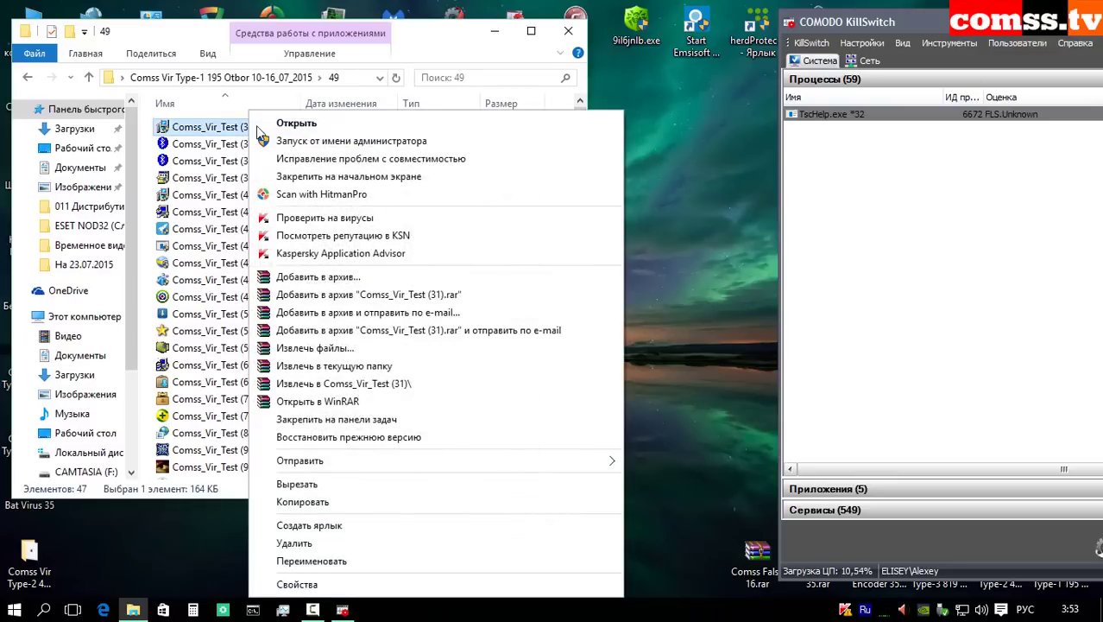
click(308, 140)
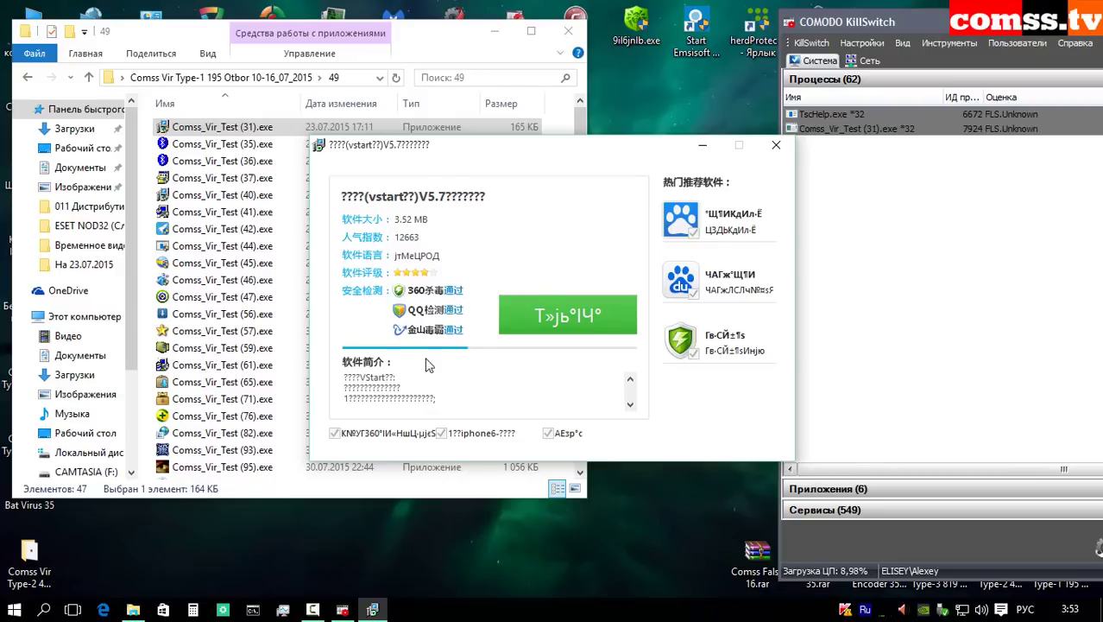
click(777, 147)
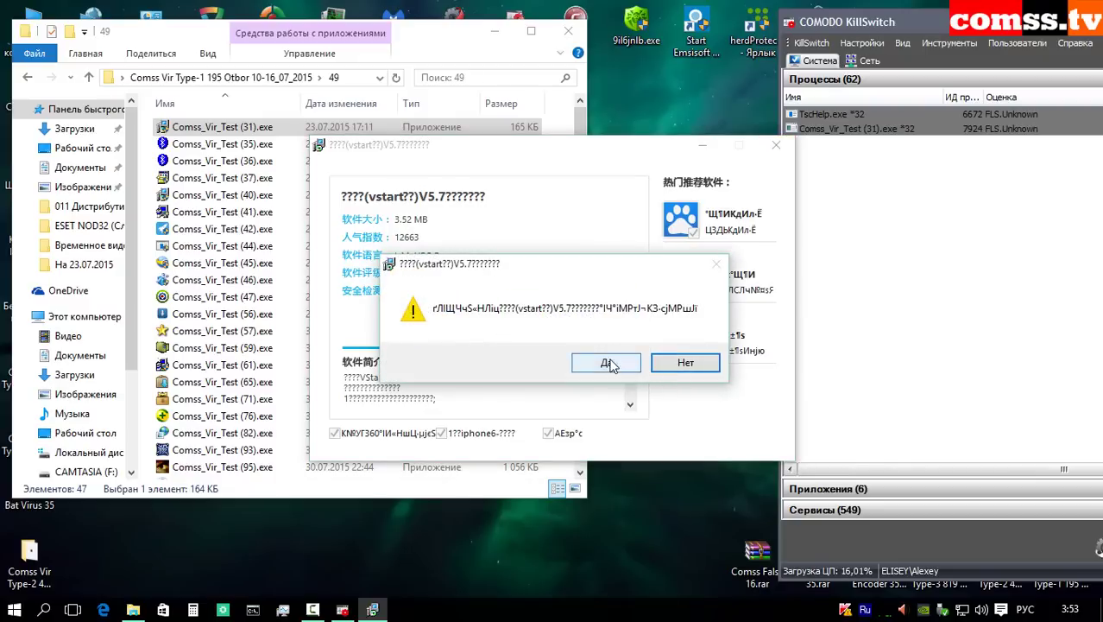
click(606, 363)
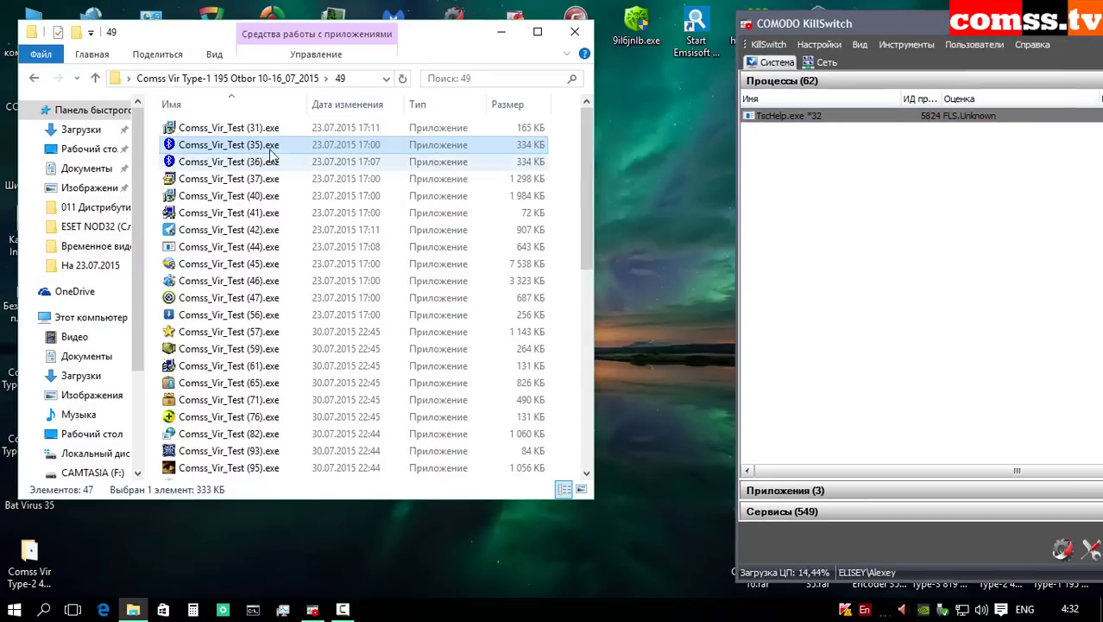
Step: Launch Comss_Vir_Test (35).exe and Comss_Vir_Test (36).exe as administrator
right_click(250, 147)
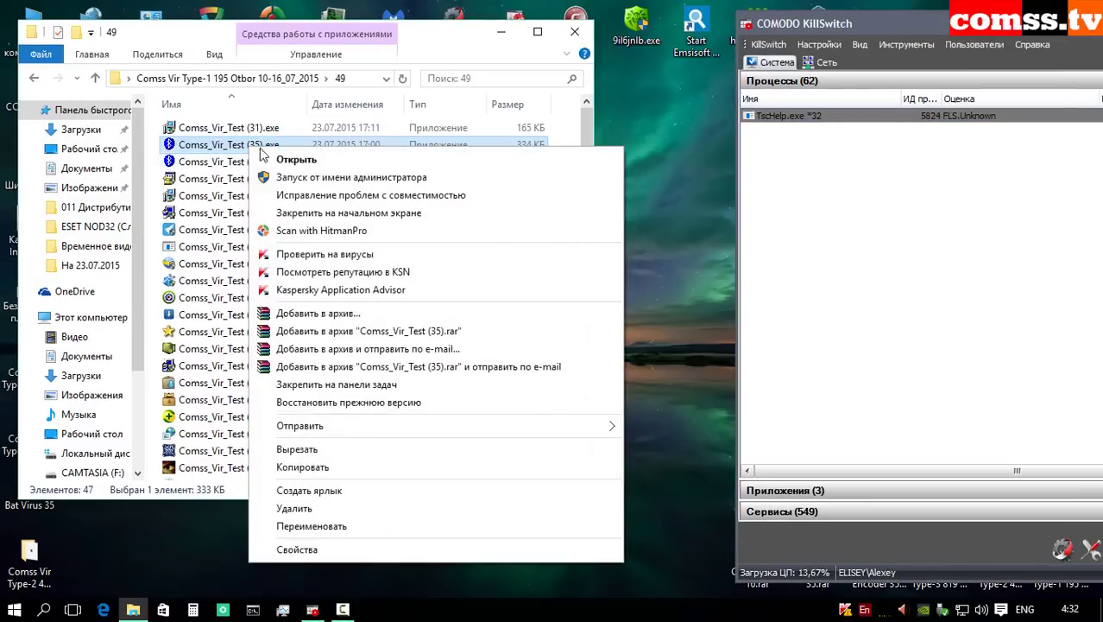
click(303, 179)
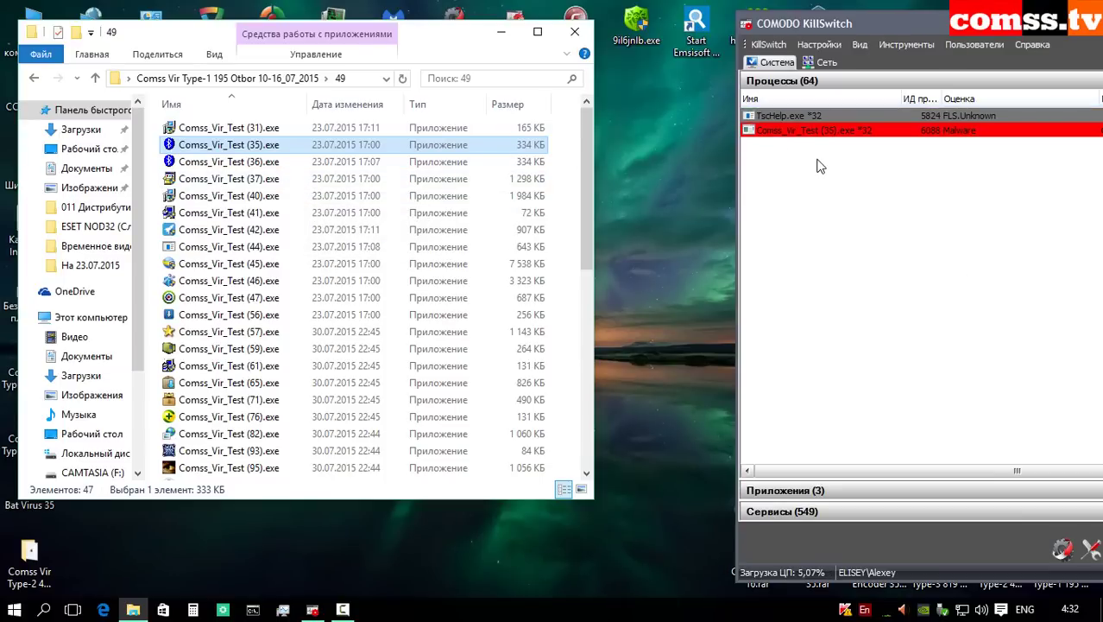
right_click(255, 162)
click(294, 192)
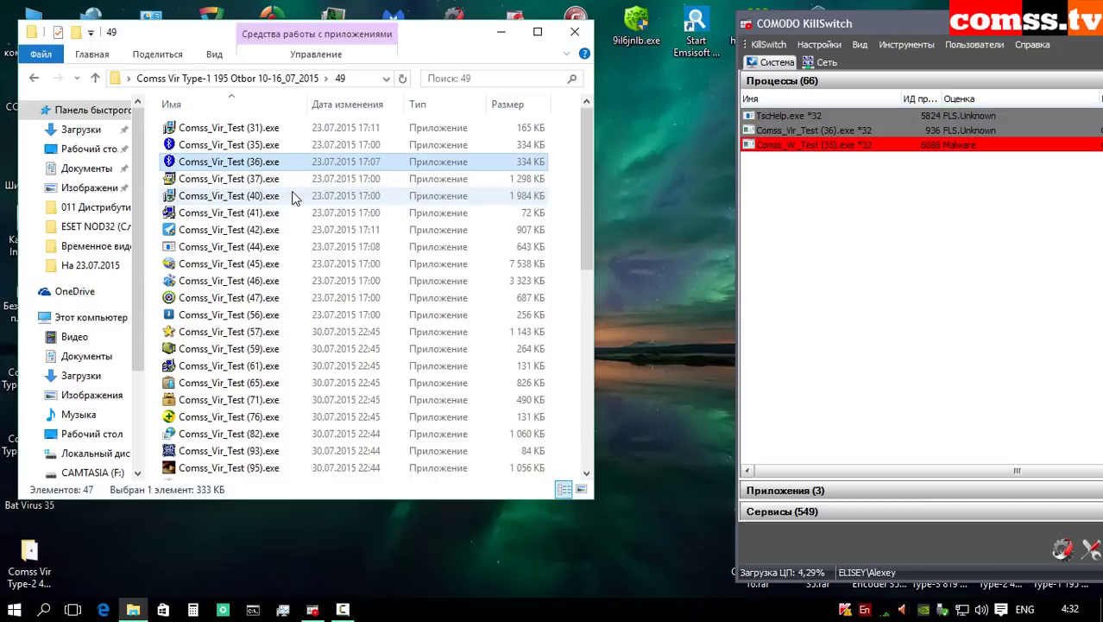
Step: Launch Comss_Vir_Test (37).exe as administrator and dismiss its Msn Installer dialog
right_click(259, 179)
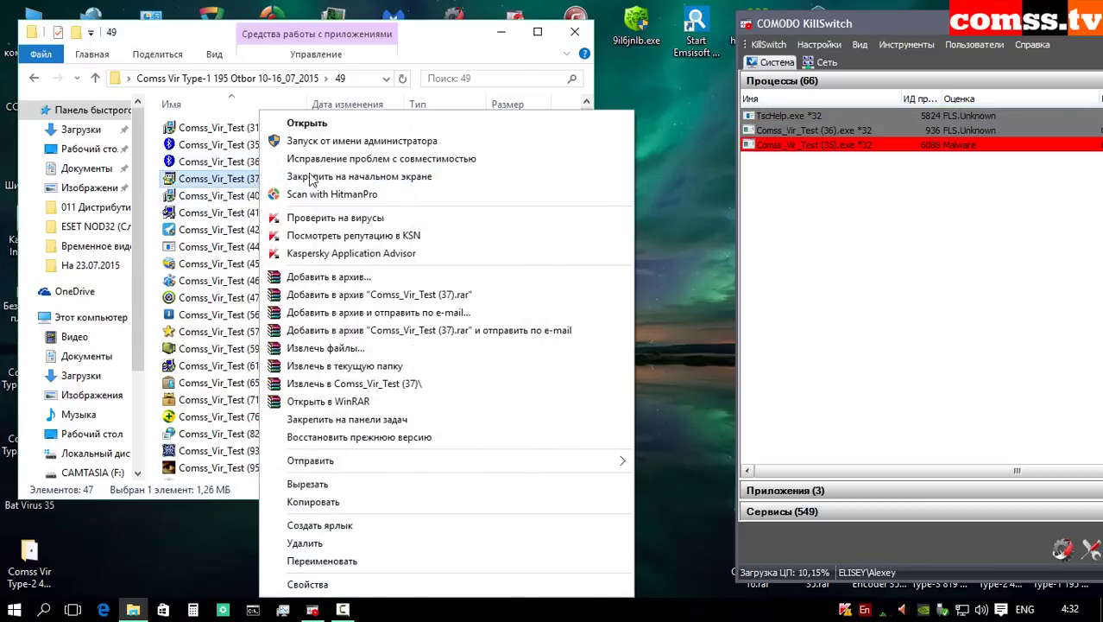
click(328, 140)
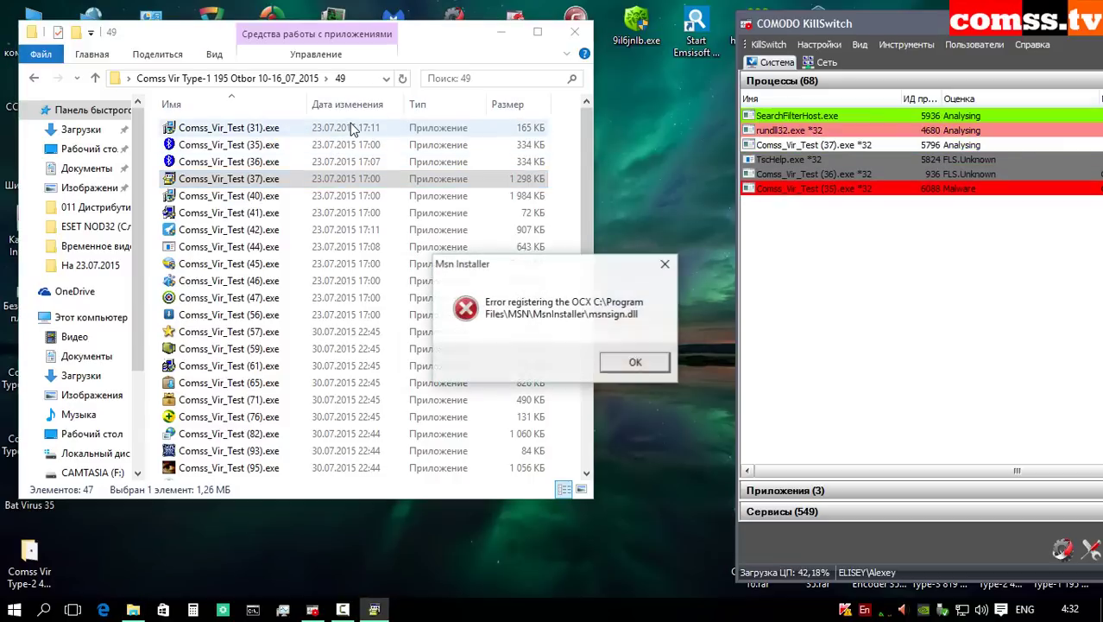
click(627, 361)
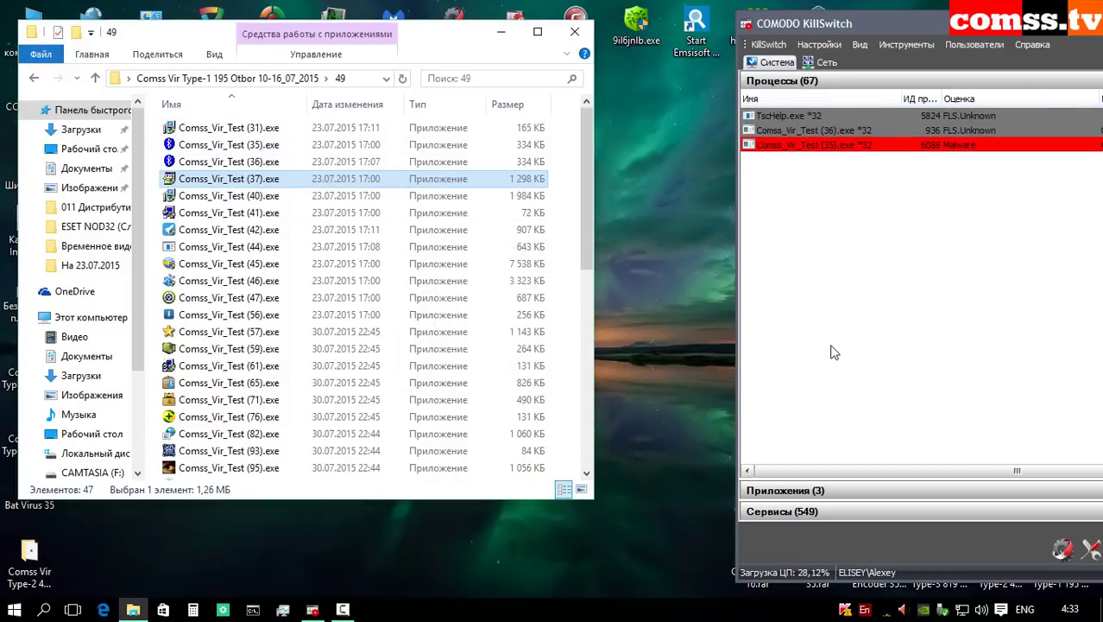
Step: Launch Comss_Vir_Test (40).exe as administrator and complete its PDF installer with the default folder and both shortcut options enabled
right_click(256, 195)
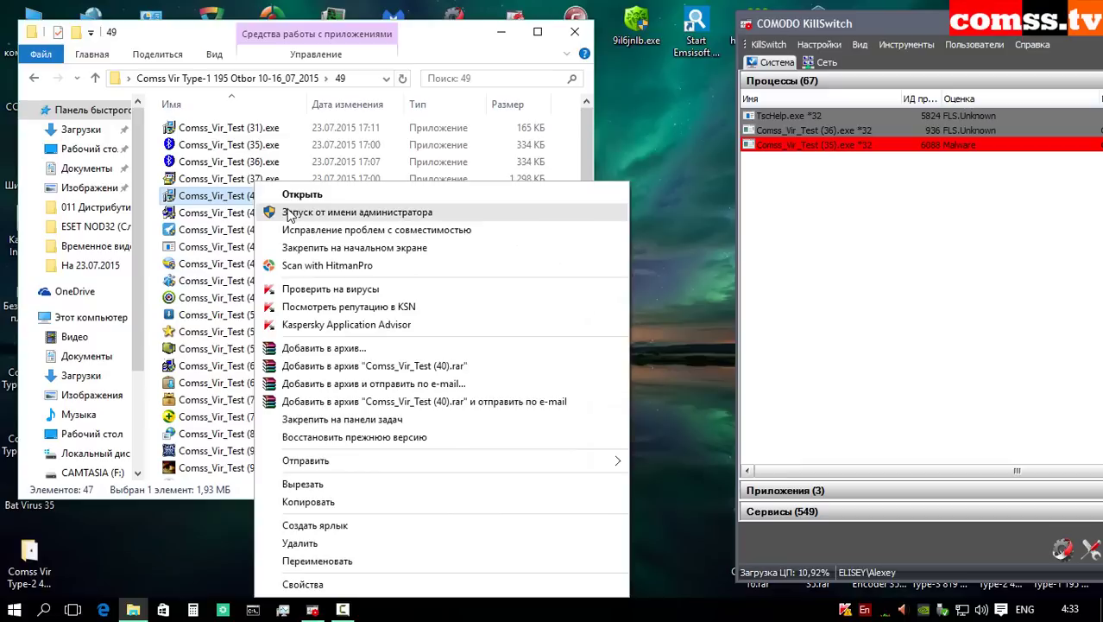
click(287, 208)
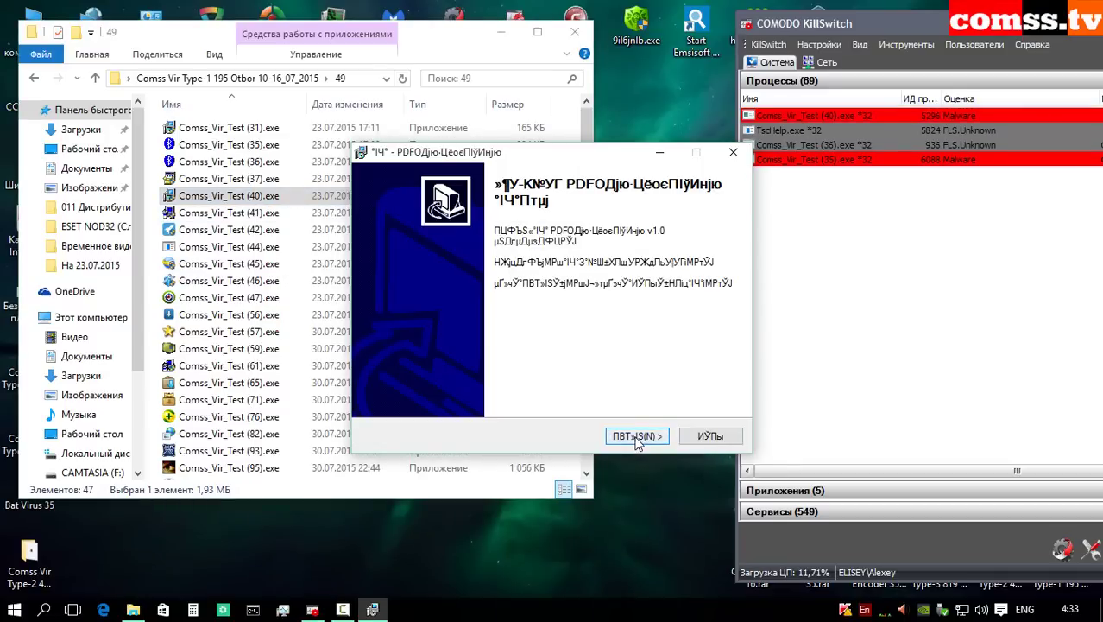
click(636, 436)
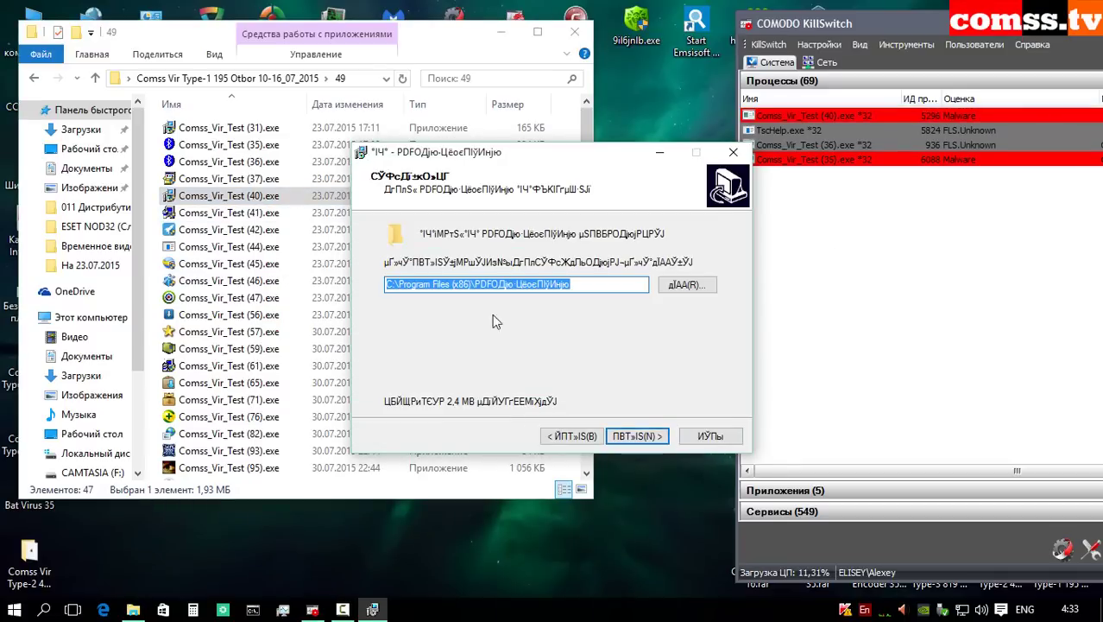
click(638, 436)
click(640, 437)
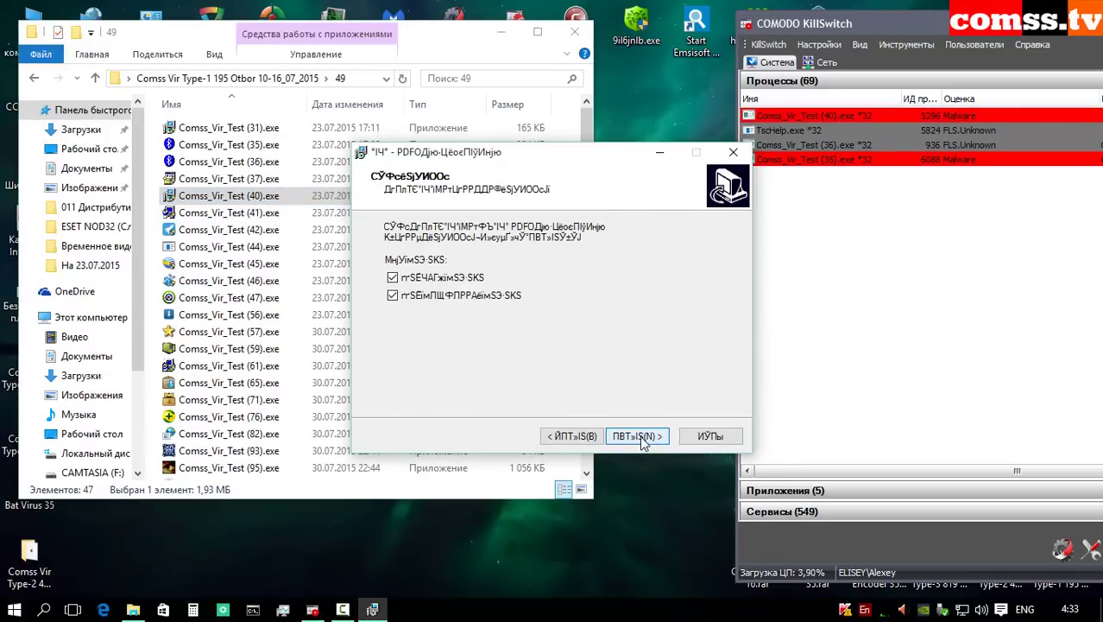
click(640, 436)
click(640, 438)
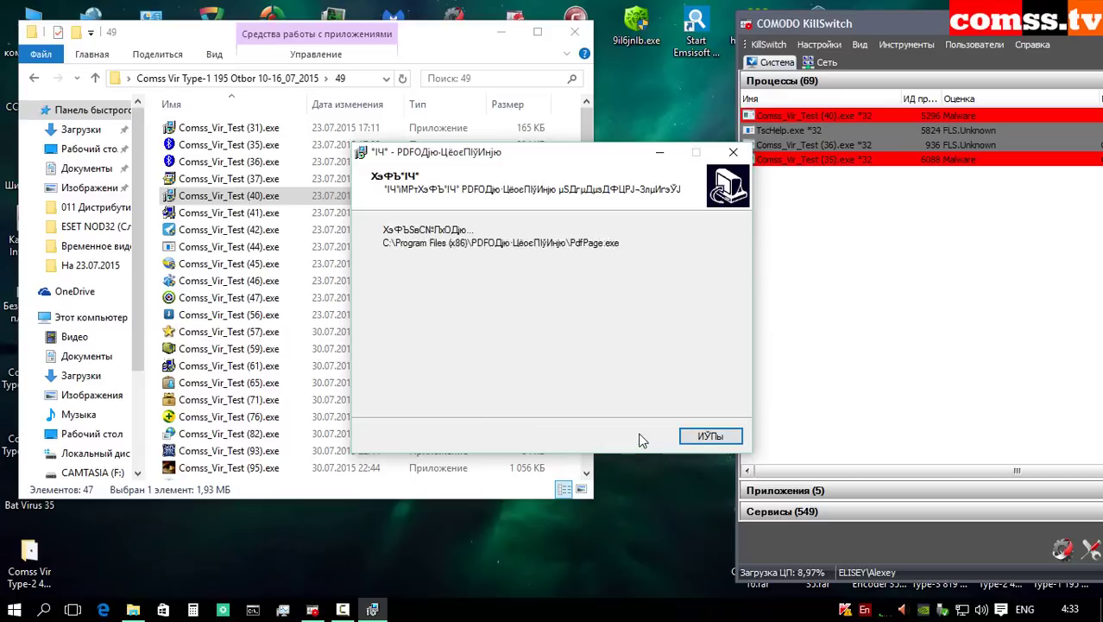
click(639, 436)
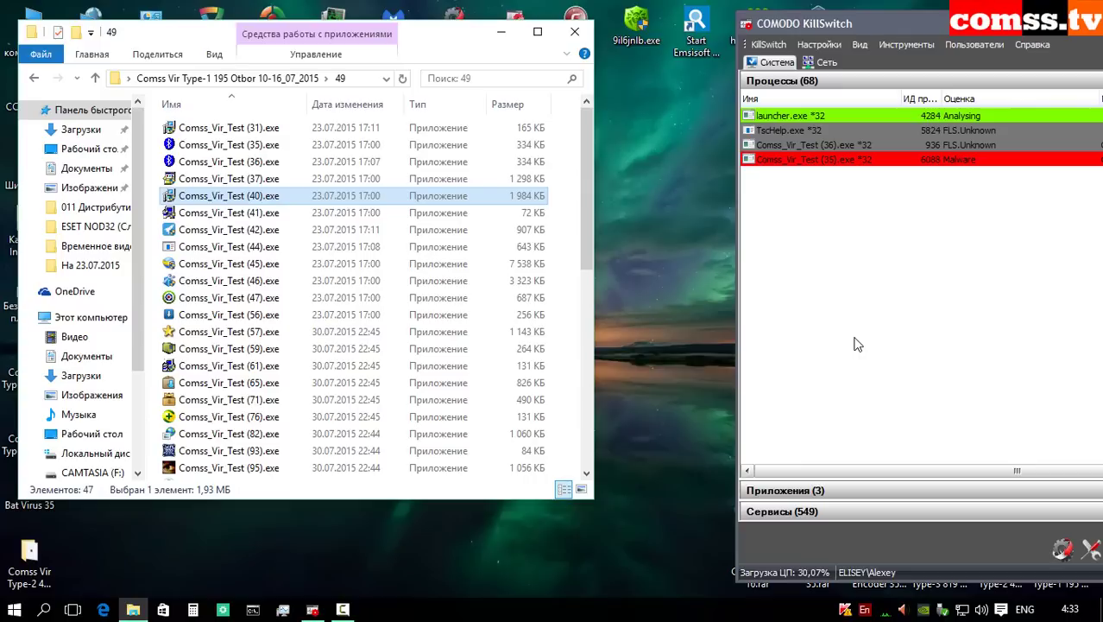
Step: Launch Comss_Vir_Test (41).exe as administrator and dismiss its Setup Initialization Error dialog
right_click(226, 213)
click(293, 213)
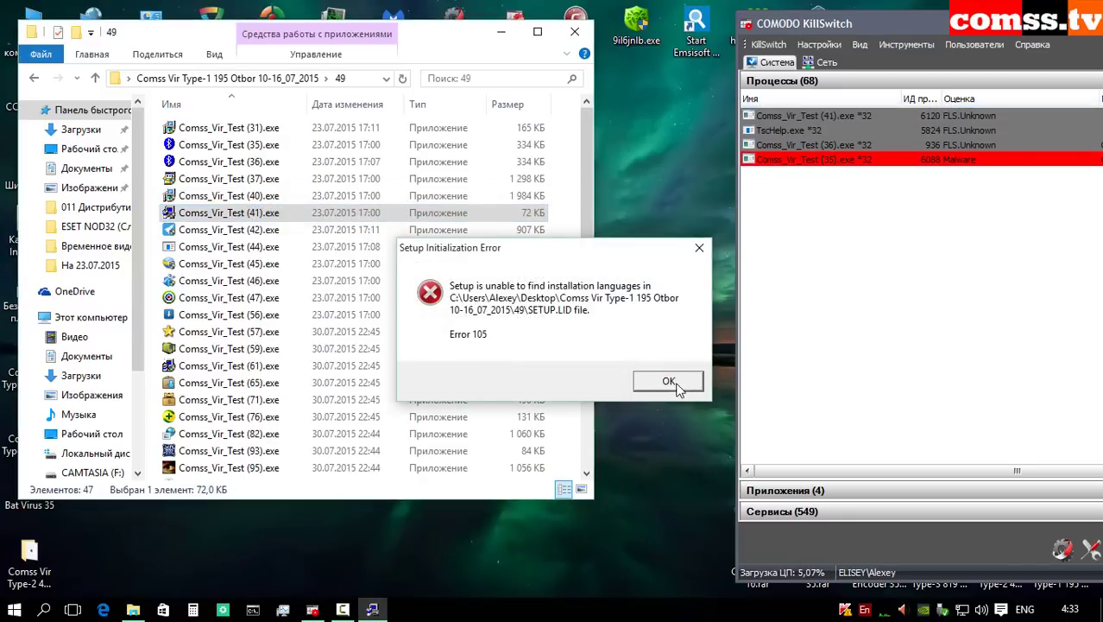
click(676, 384)
Step: Launch Comss_Vir_Test (42).exe as administrator and close its Chinese wallpaper installer without installing
click(249, 230)
right_click(250, 232)
click(304, 214)
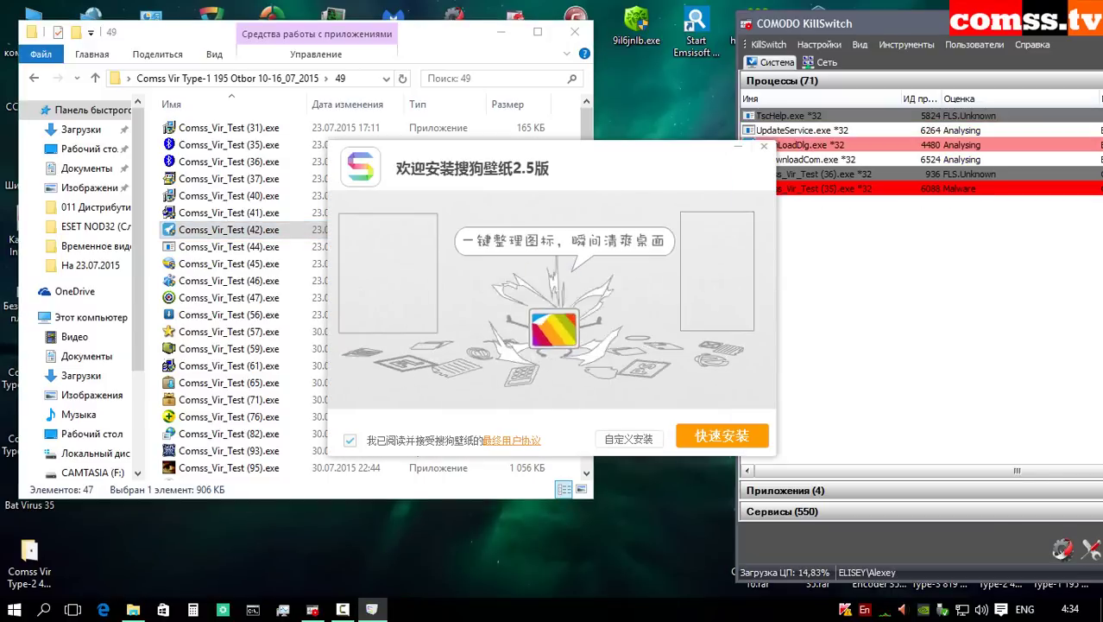
click(766, 151)
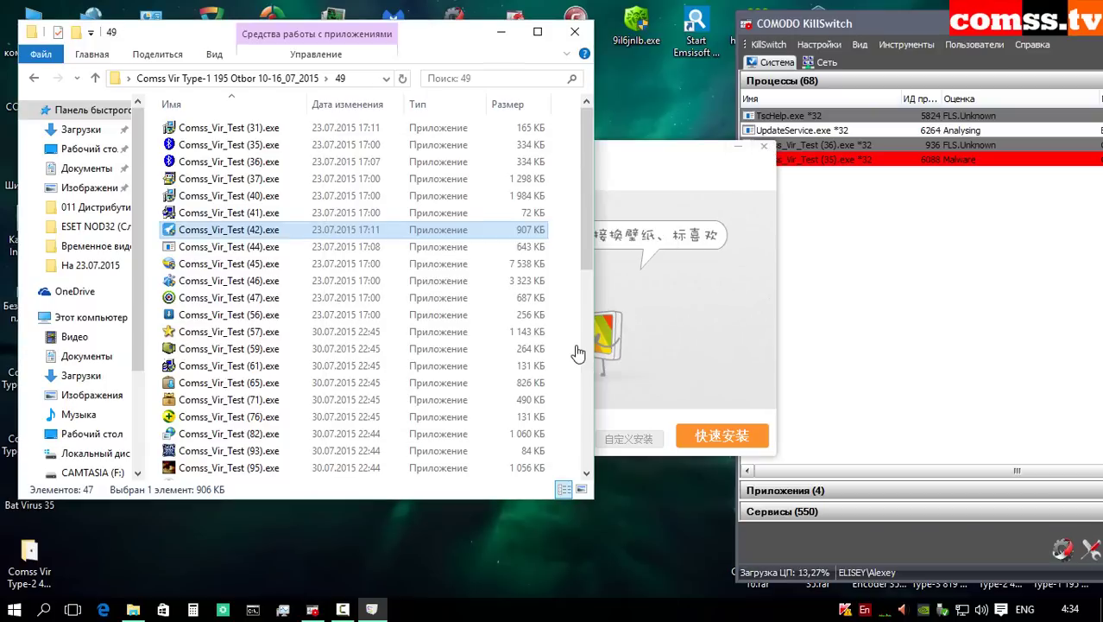
Step: Launch Comss_Vir_Test (44).exe as administrator and dismiss its KB958687 Setup Error dialog
click(282, 246)
right_click(272, 249)
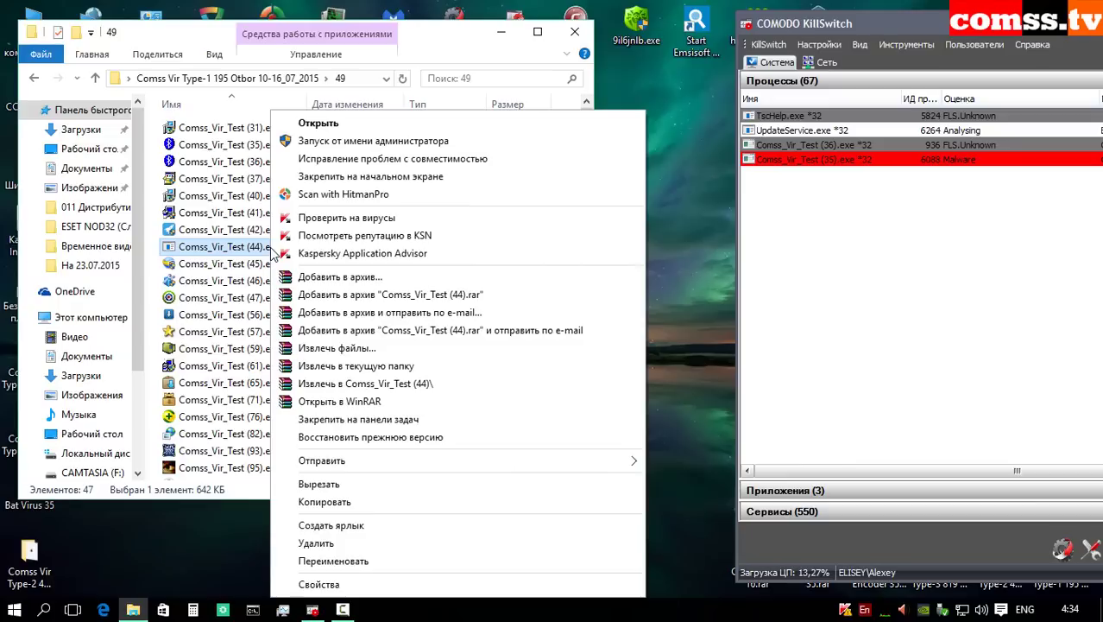
click(340, 142)
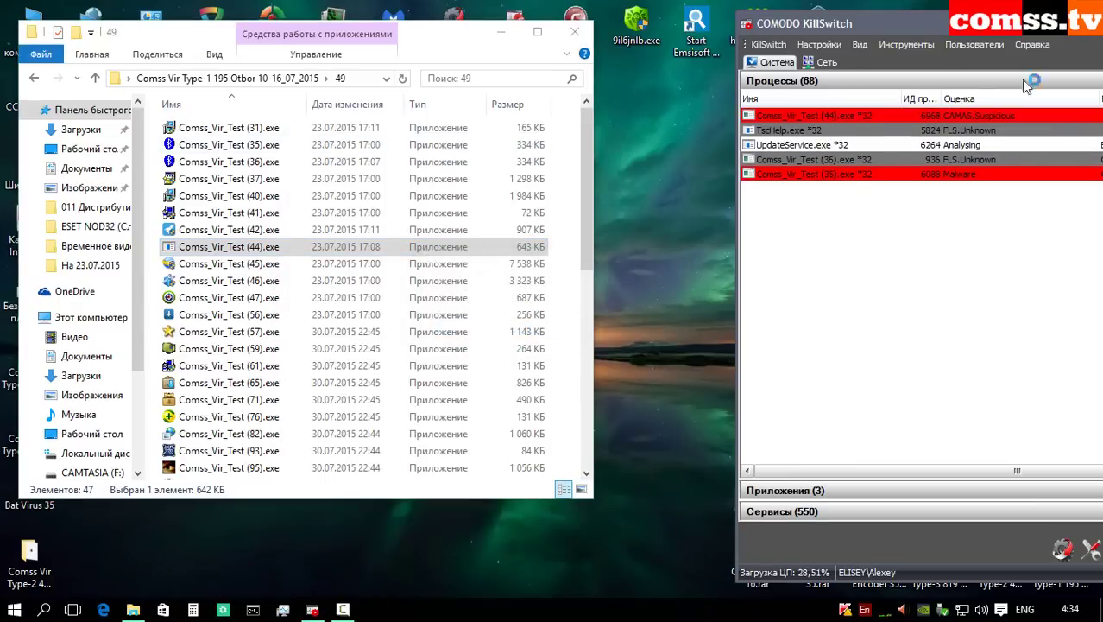
right_click(276, 264)
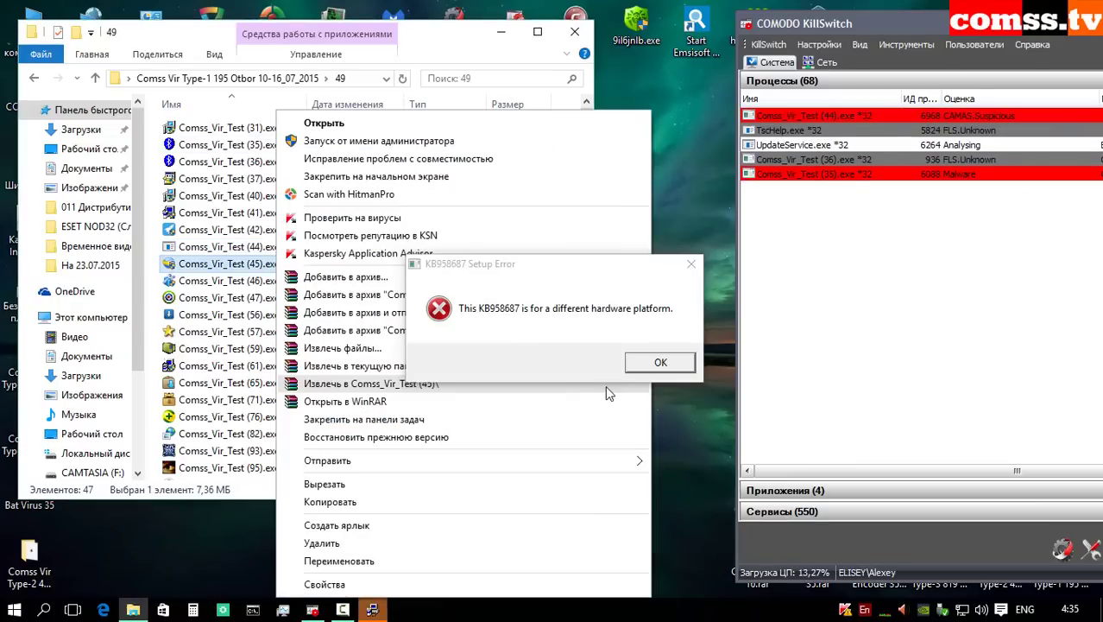
click(674, 364)
Step: Launch Comss_Vir_Test (45).exe as administrator and dismiss its WinZip Self-Extractor dialog
right_click(247, 263)
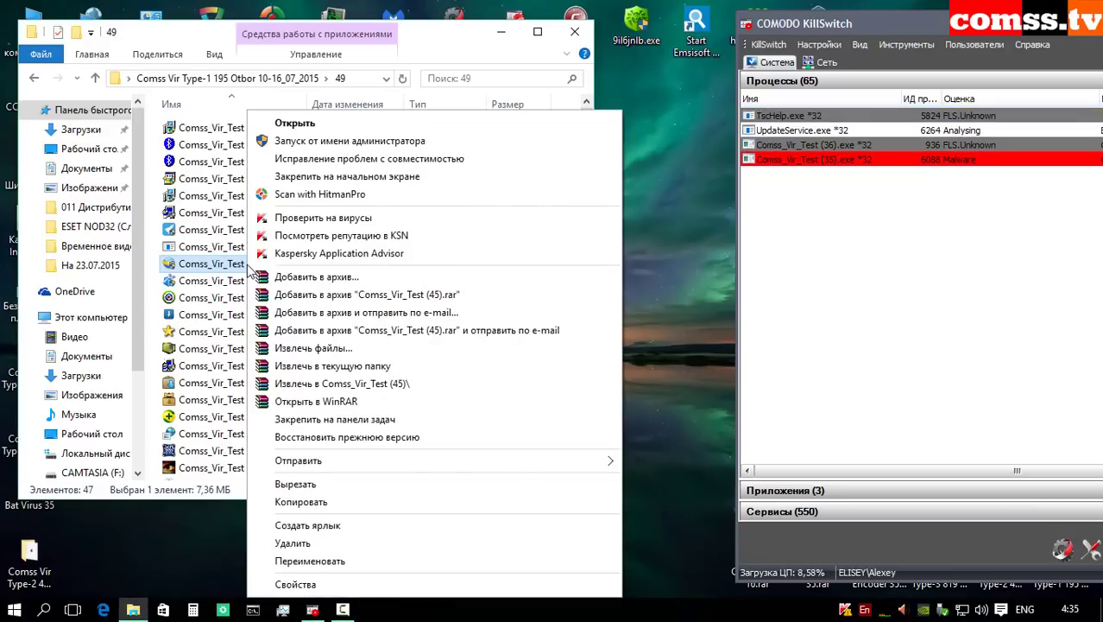
click(411, 142)
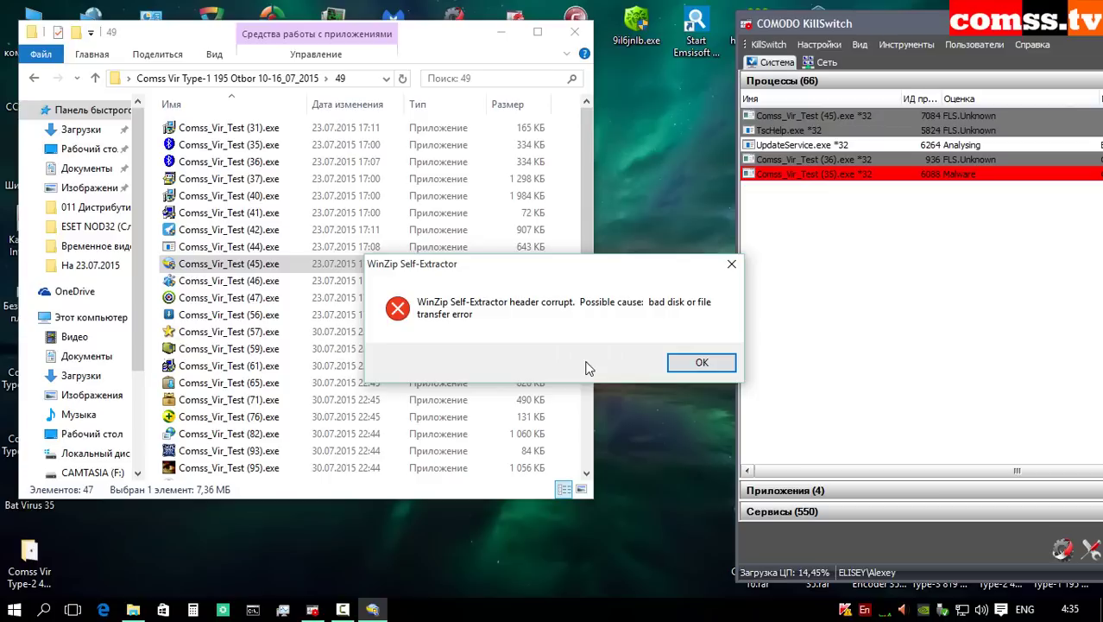
click(702, 362)
Step: Launch Comss_Vir_Test (46).exe and Comss_Vir_Test (47).exe as administrator
click(228, 285)
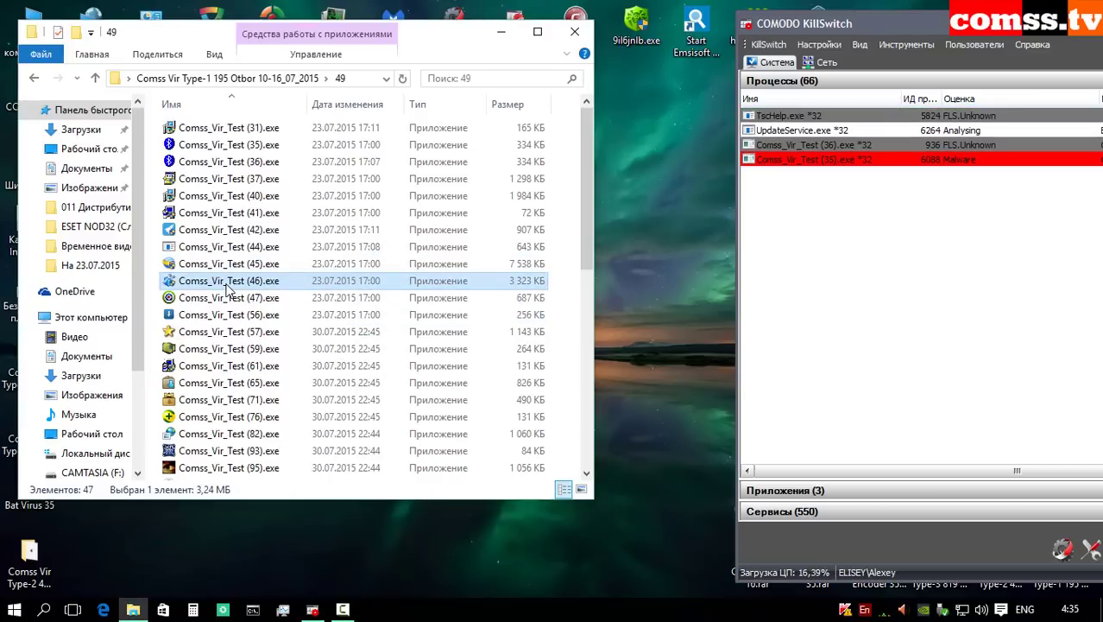
right_click(228, 290)
click(332, 212)
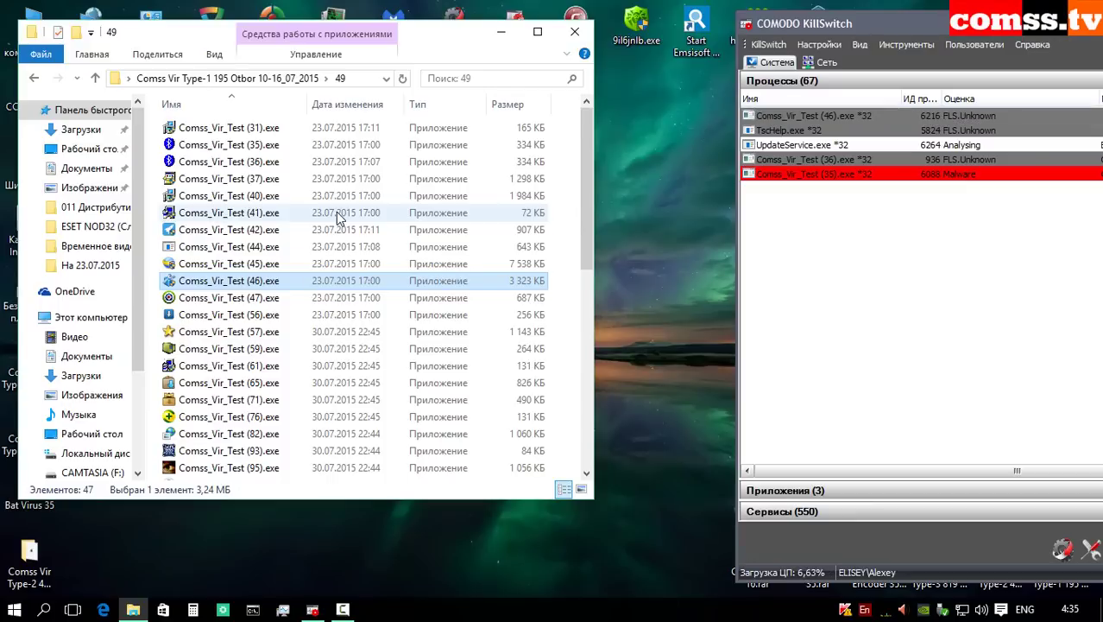
click(257, 300)
right_click(257, 300)
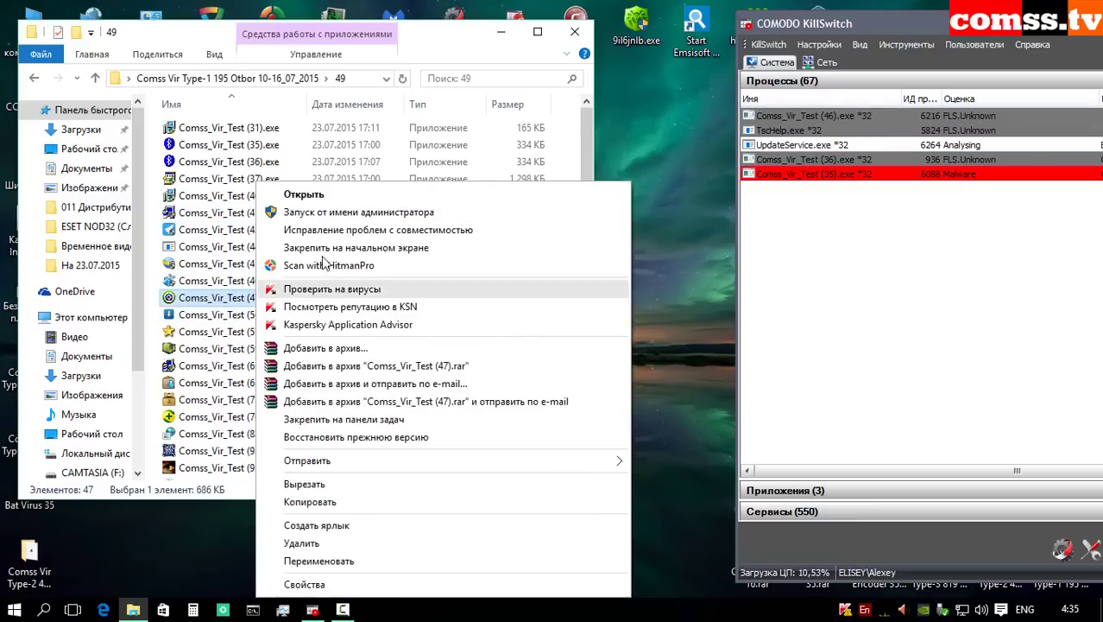
click(329, 213)
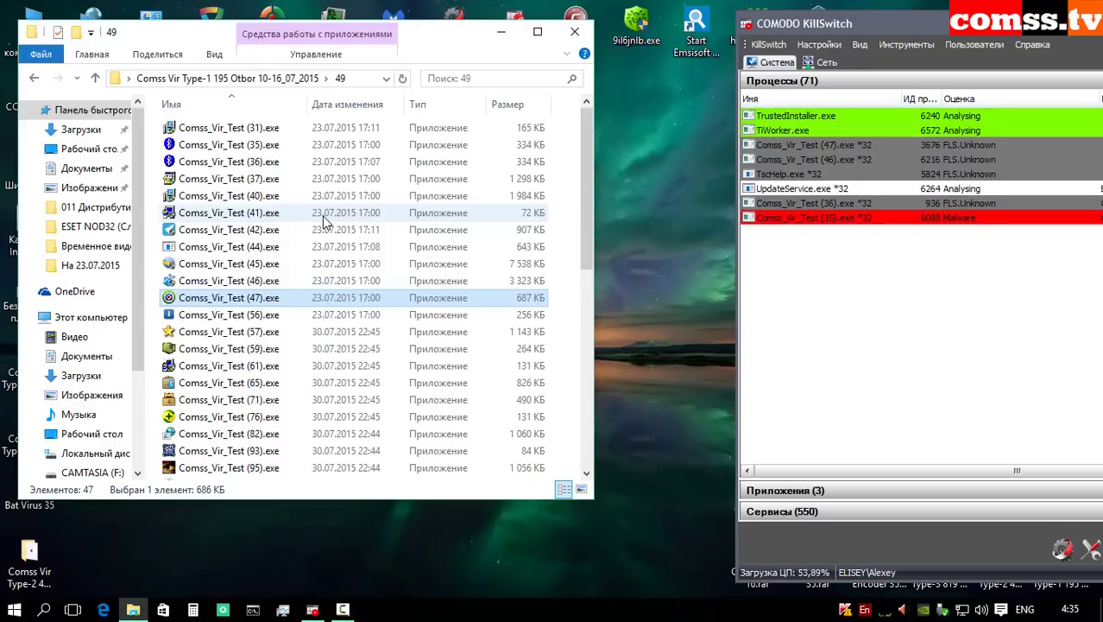
Step: Dismiss the steam app prompt, then launch Comss_Vir_Test (56).exe as administrator and have Kaspersky close and delete it
key(Down)
key(Return)
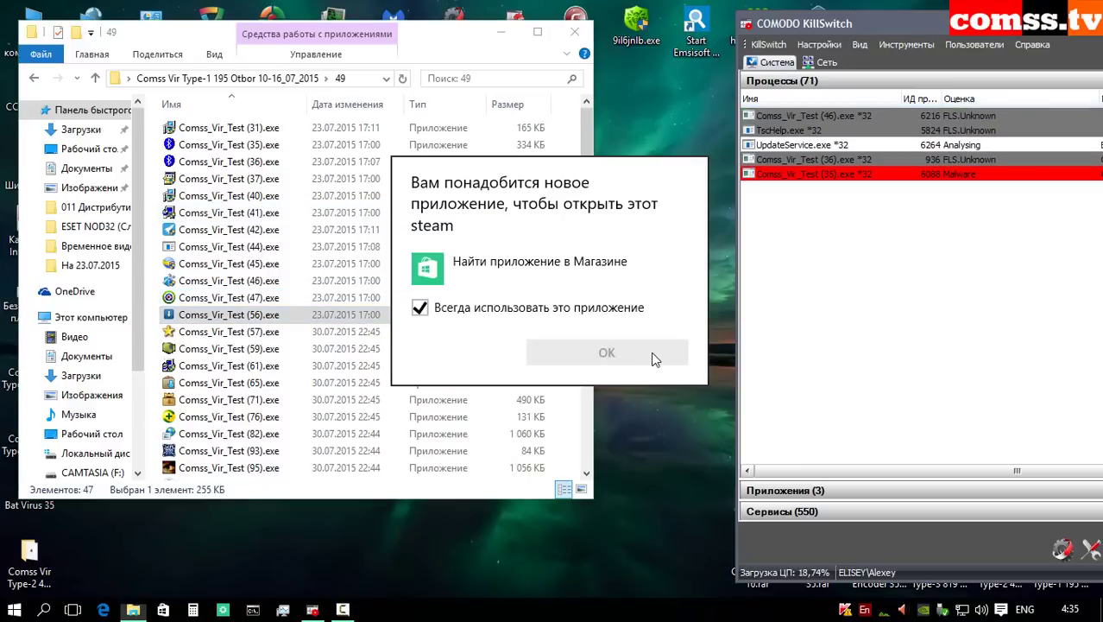
click(713, 226)
right_click(252, 314)
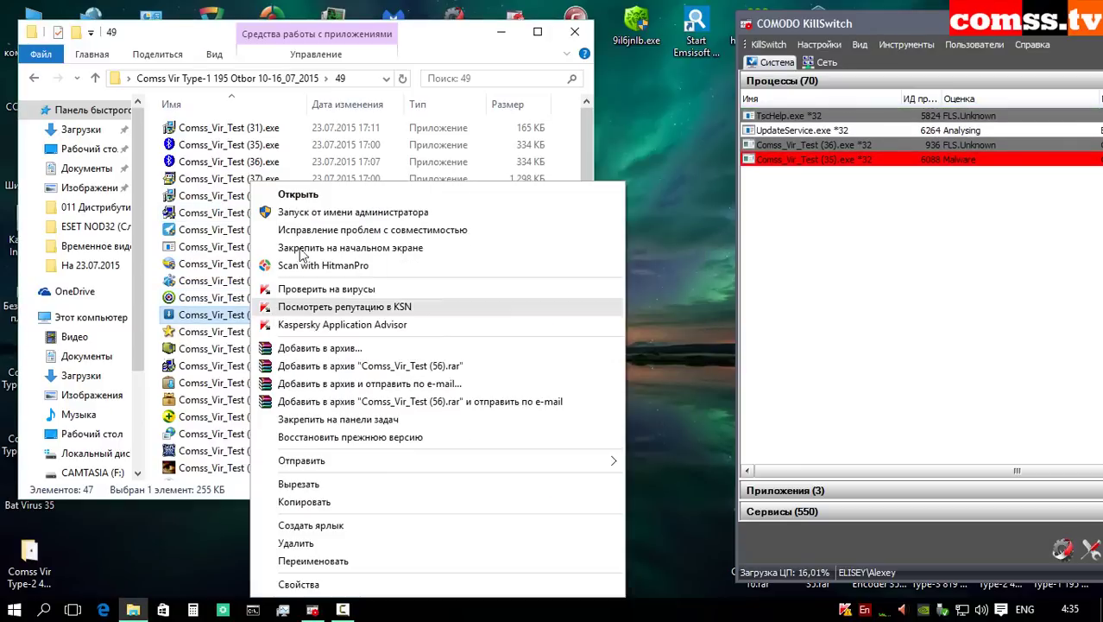
click(328, 142)
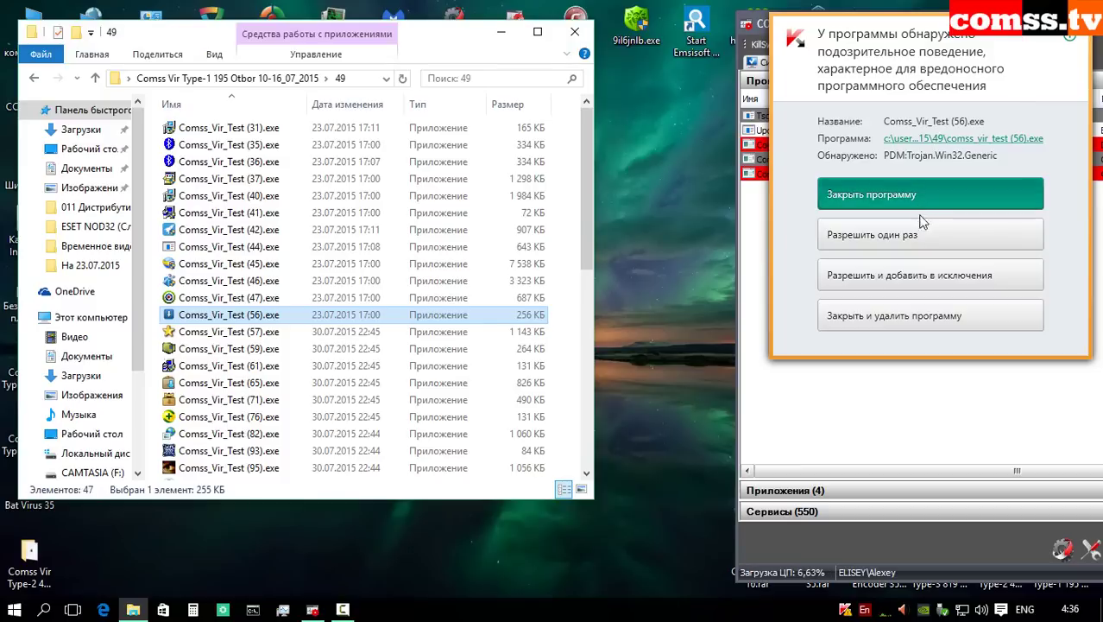
click(891, 316)
Step: Launch Comss_Vir_Test (57).exe as administrator and have Kaspersky try disinfecting Comss_Vir_Test (56).exe without a restart
click(284, 333)
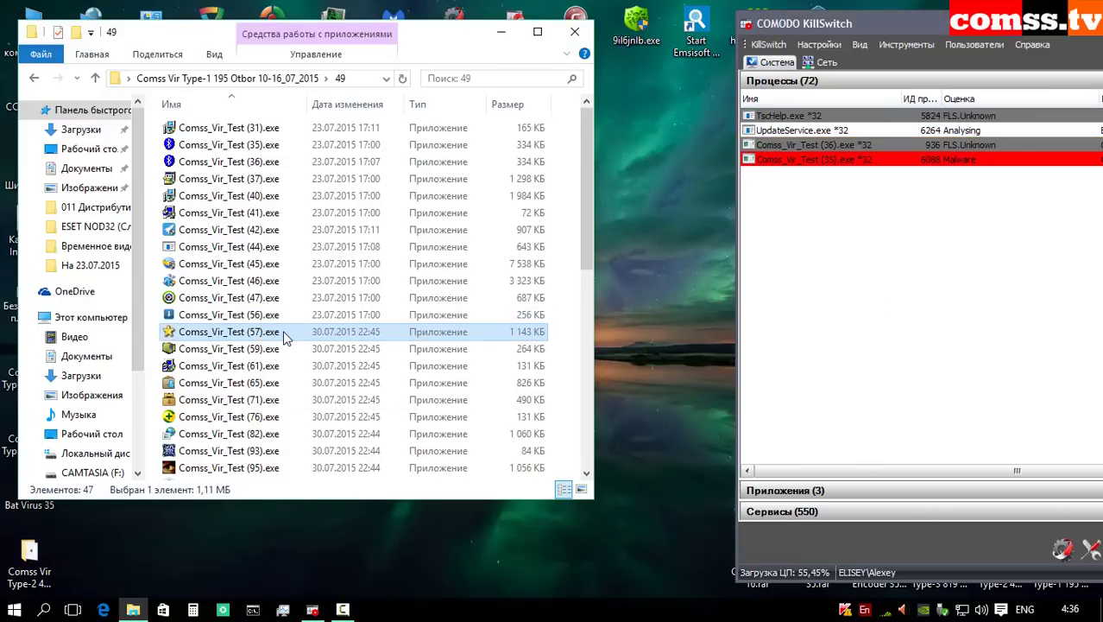
right_click(285, 333)
click(350, 213)
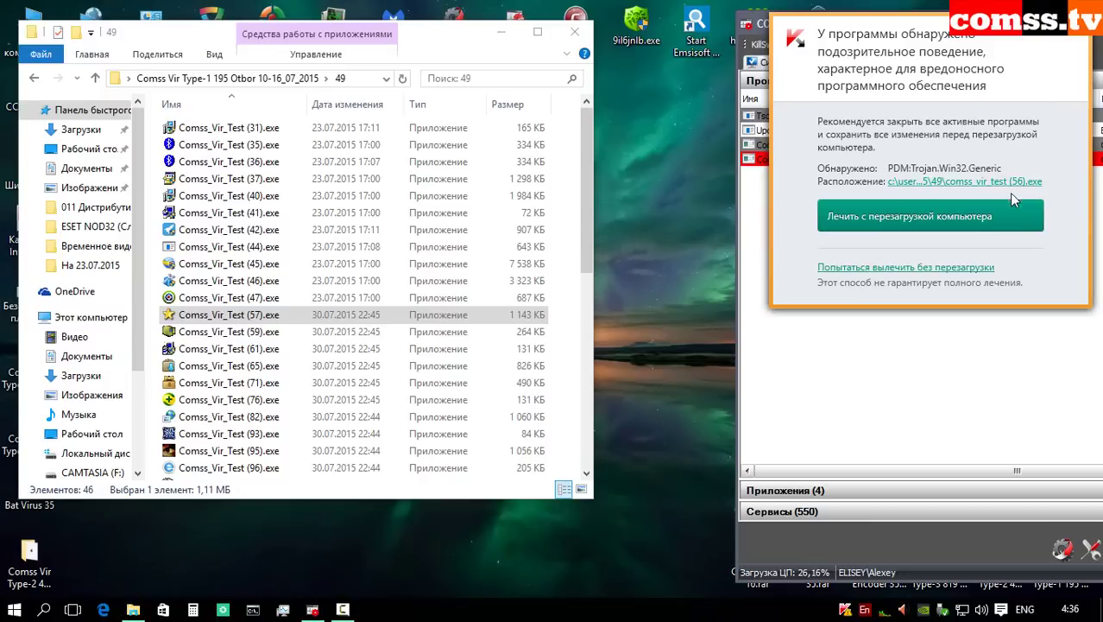
click(948, 269)
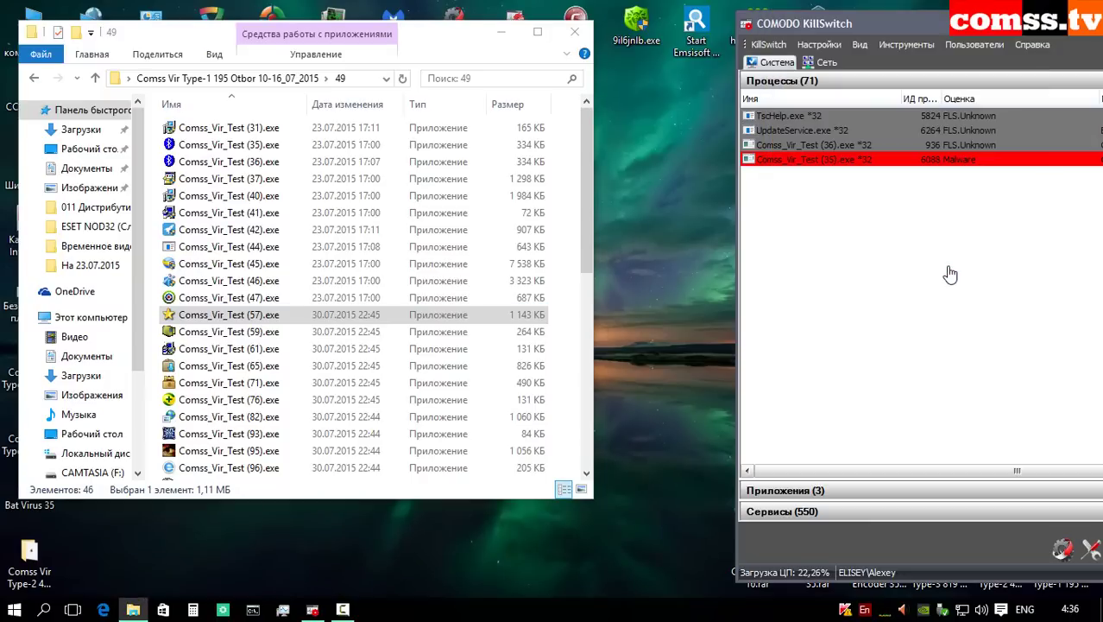
Step: Launch Comss_Vir_Test (59).exe and Comss_Vir_Test (61).exe as administrator, marking the EPSON Information File Setup as installed correctly
click(262, 335)
right_click(262, 334)
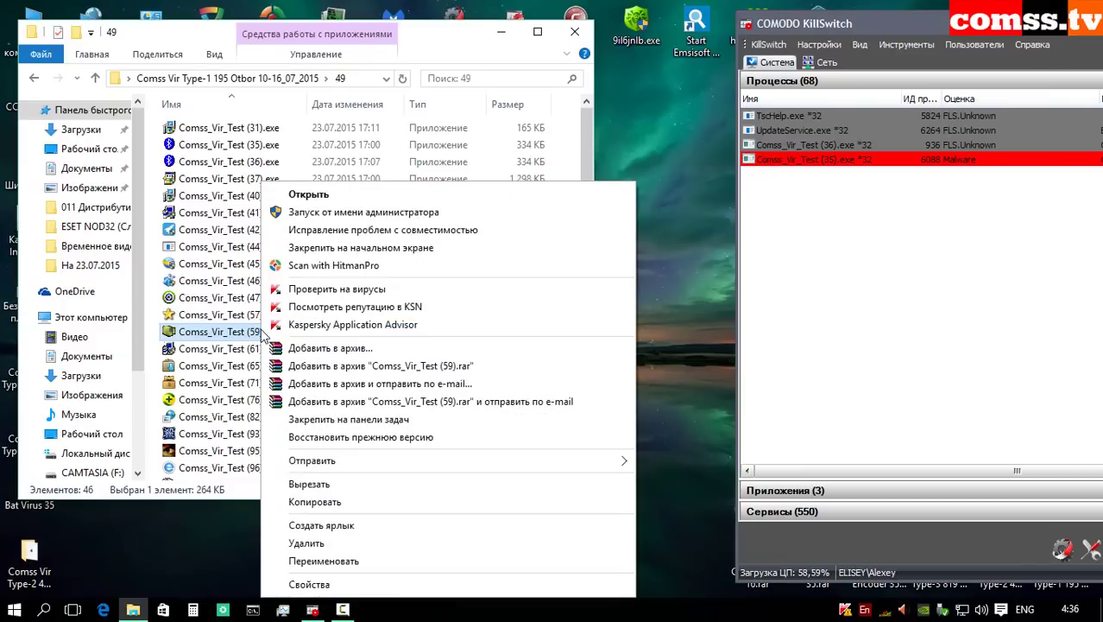
click(354, 213)
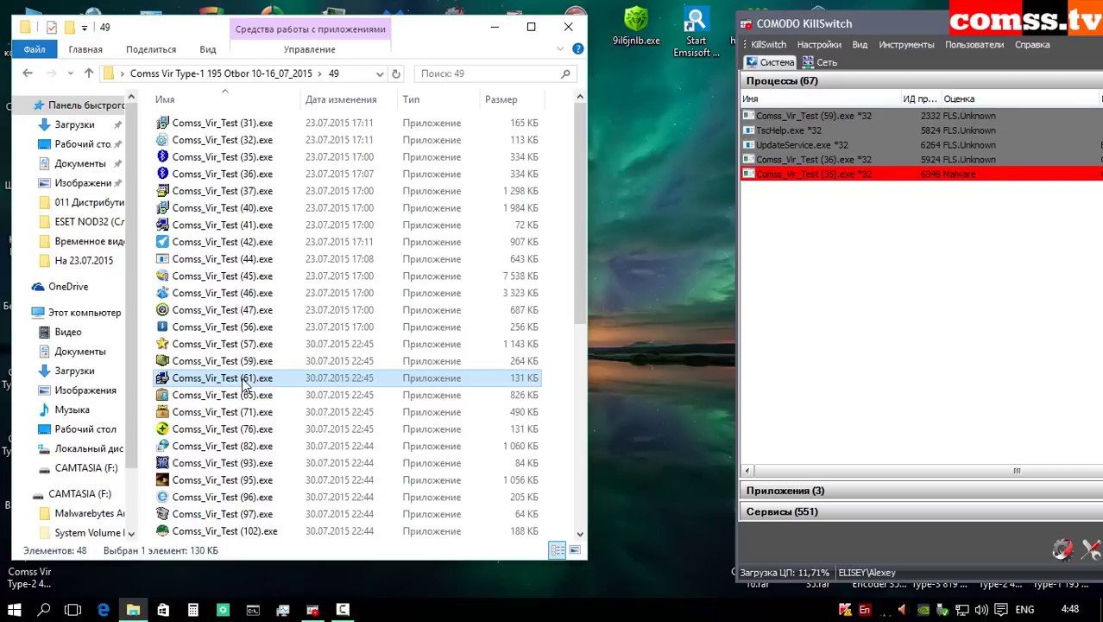
right_click(244, 386)
click(333, 213)
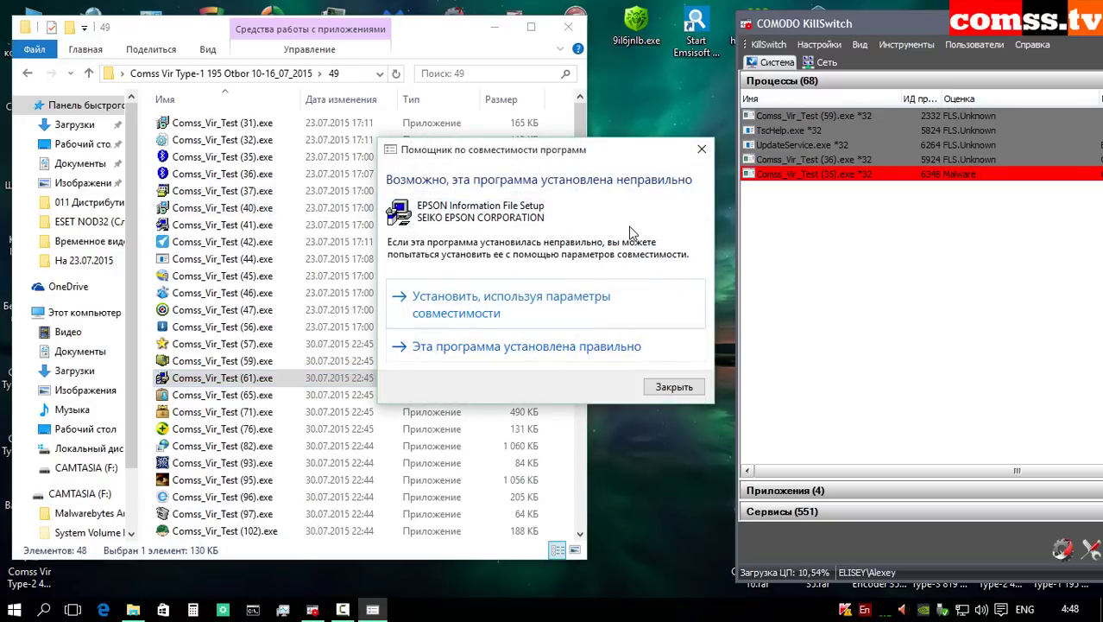
click(563, 347)
Step: Launch Comss_Vir_Test (65).exe and Comss_Vir_Test (71).exe as administrator, closing the crashed Chinese browser downloader
right_click(259, 395)
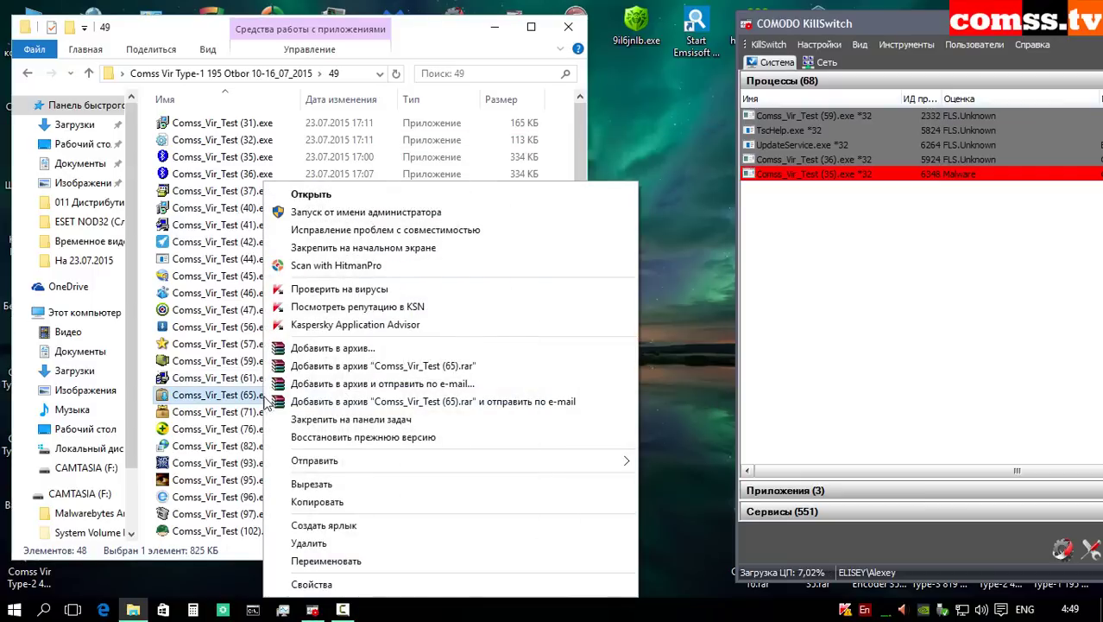
click(350, 214)
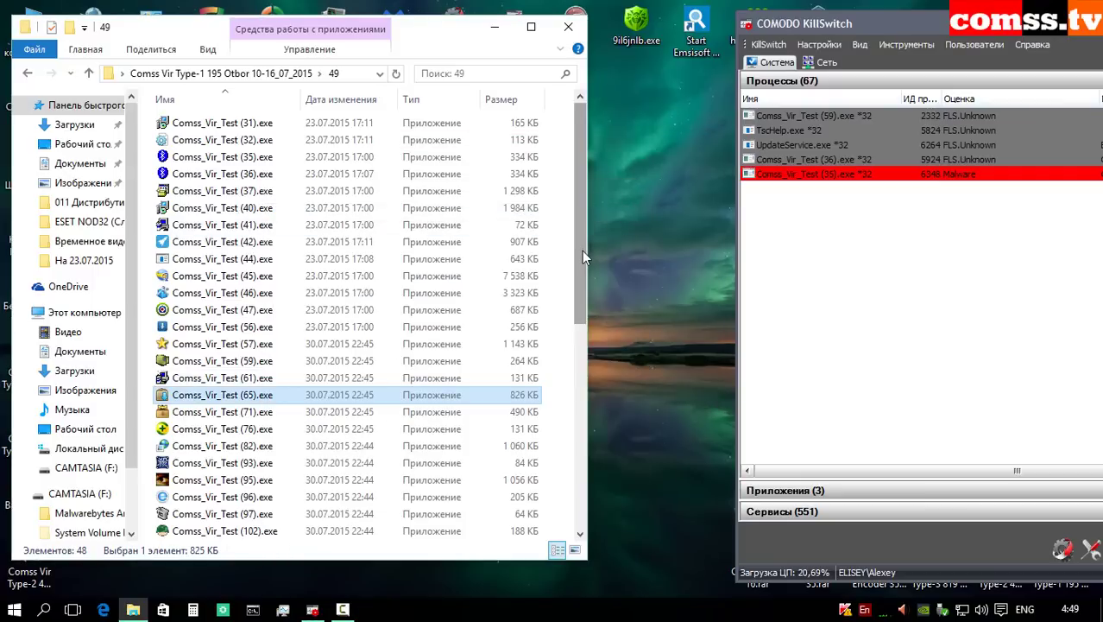
scroll(582, 259, down, 4)
click(255, 186)
right_click(255, 185)
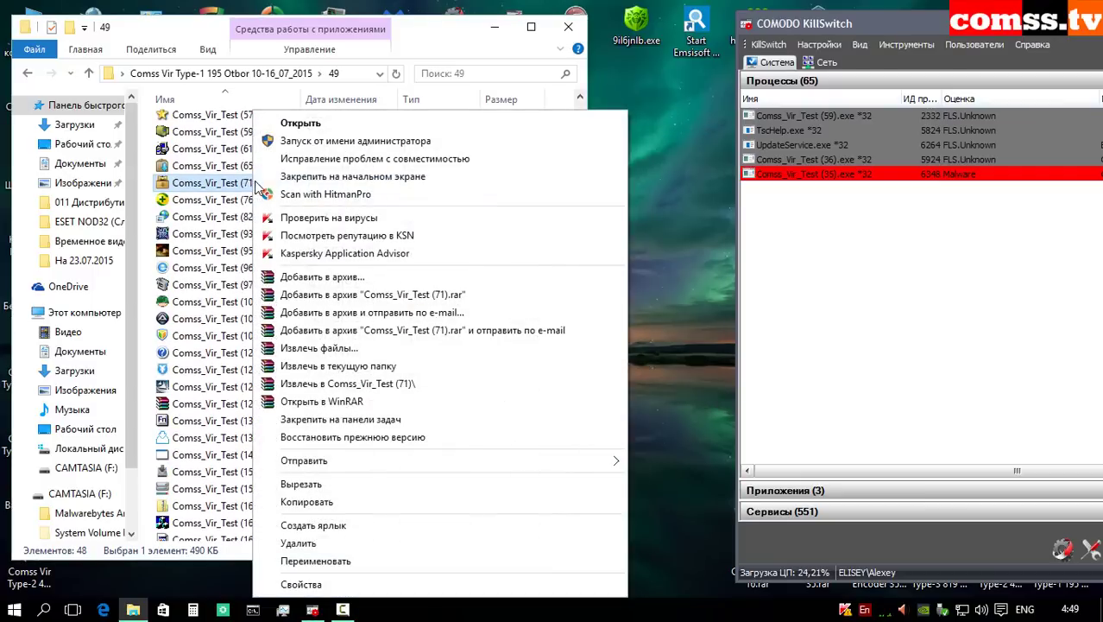
click(312, 142)
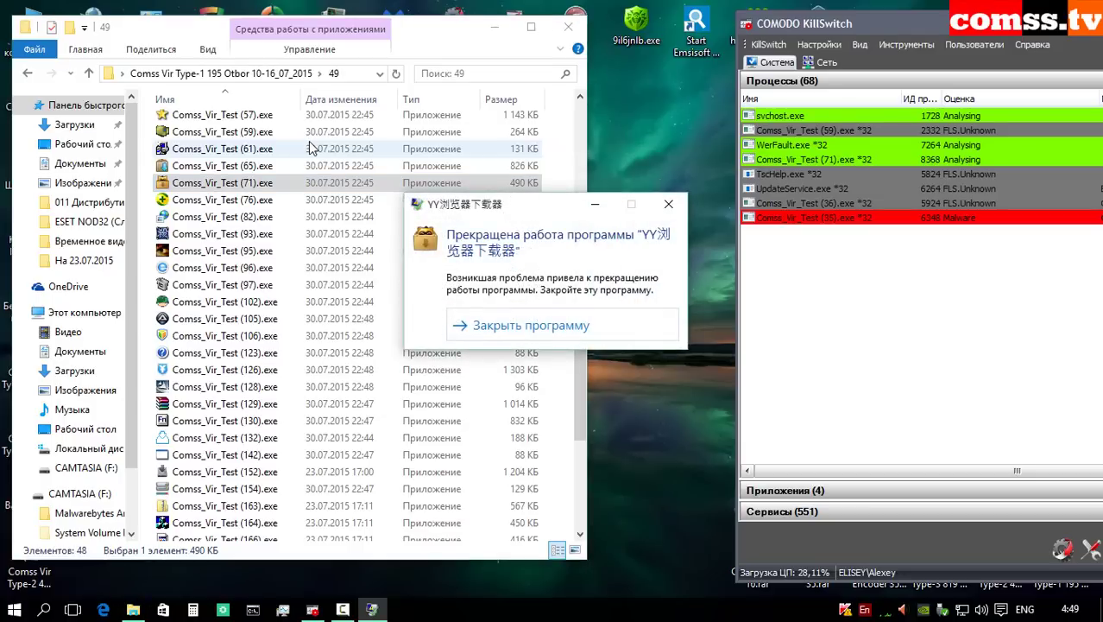
click(530, 326)
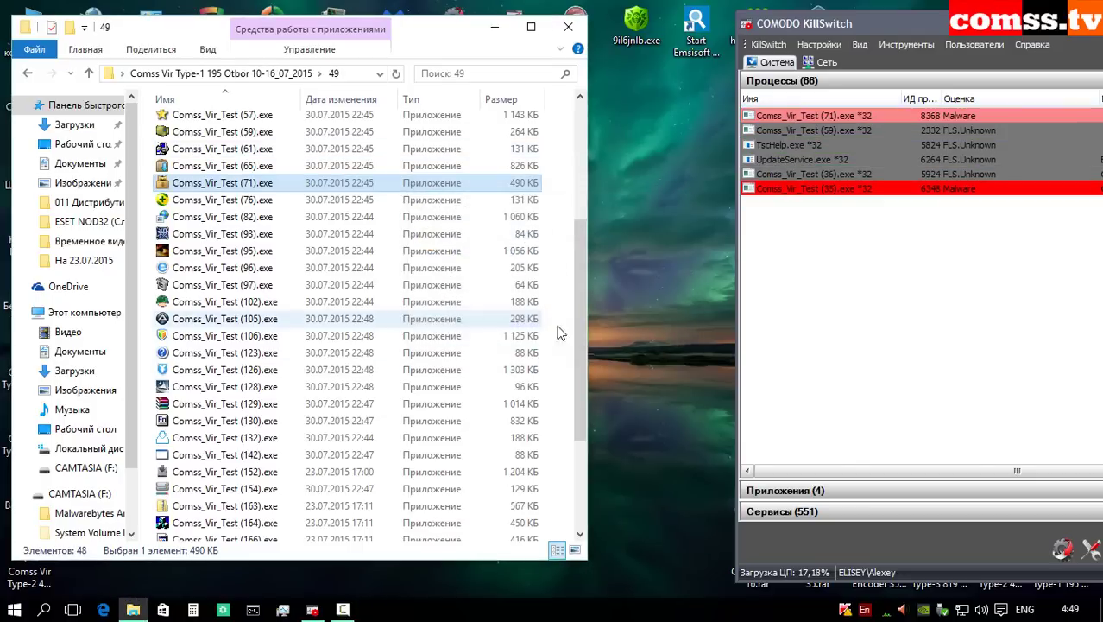
Step: Launch Comss_Vir_Test (76).exe and Comss_Vir_Test (82).exe as administrator
click(255, 200)
right_click(254, 203)
click(294, 211)
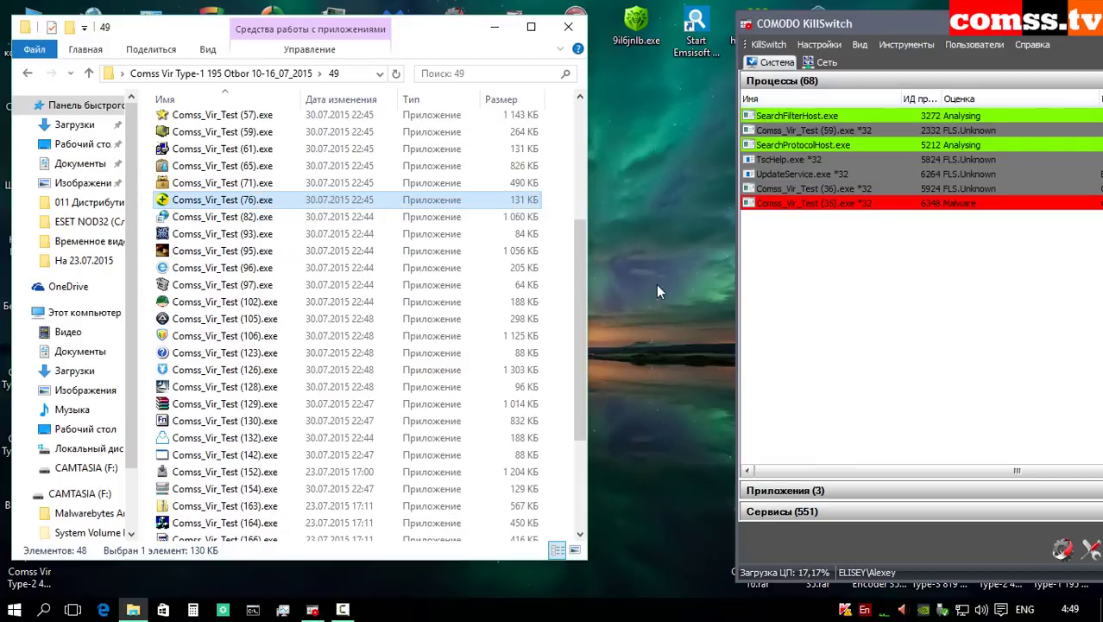
click(259, 218)
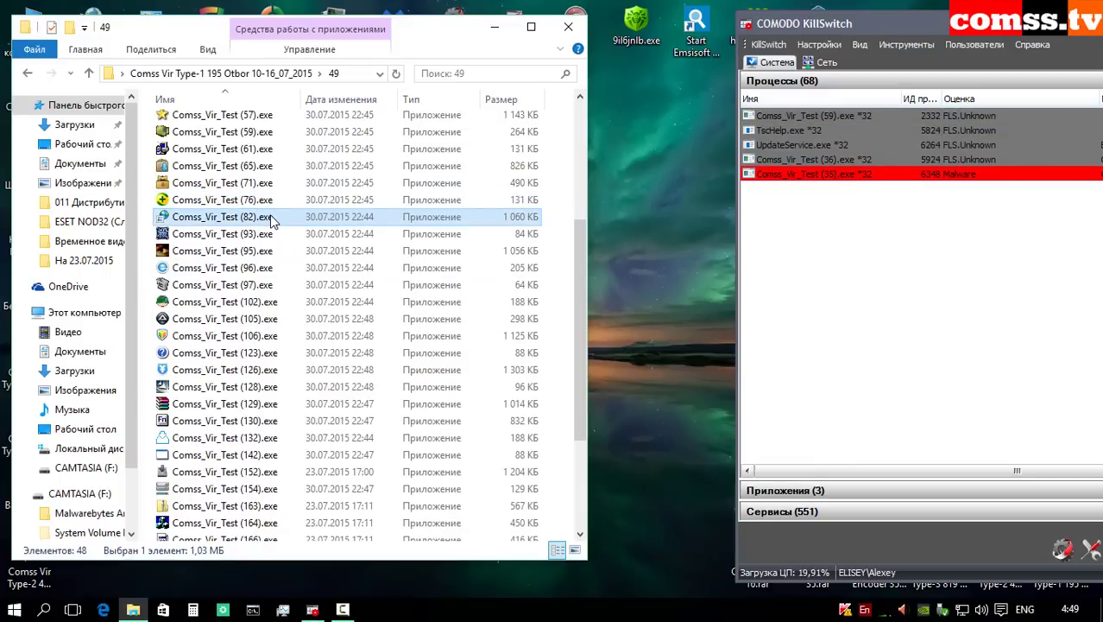
right_click(270, 220)
click(345, 212)
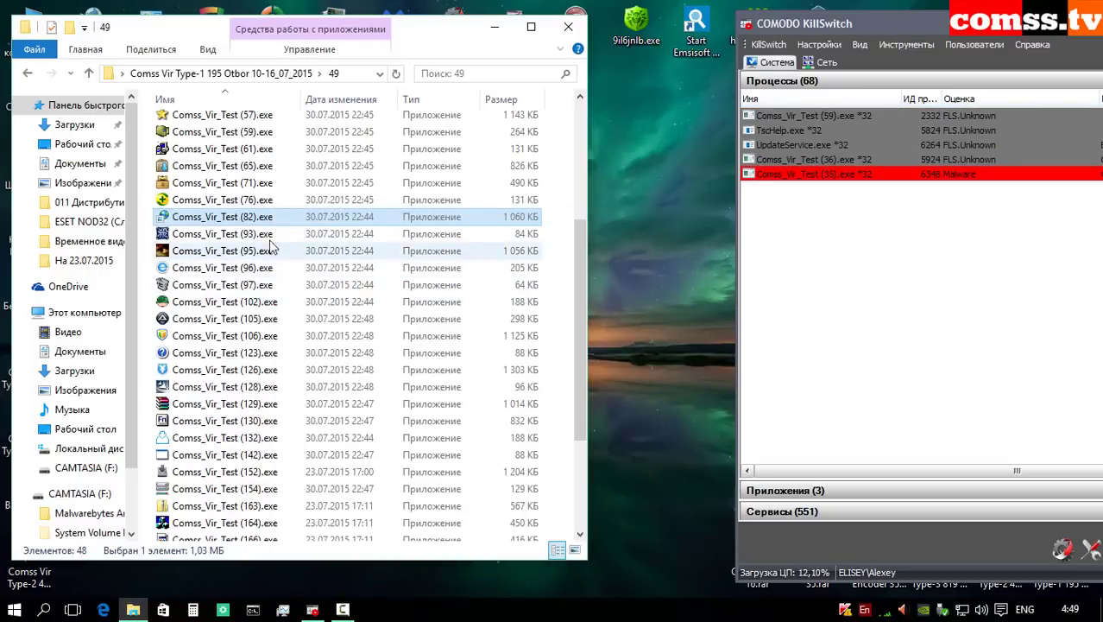
Step: Launch Comss_Vir_Test (93).exe and Comss_Vir_Test (95).exe as administrator, dismissing the file corruption message
click(264, 236)
right_click(264, 238)
click(337, 213)
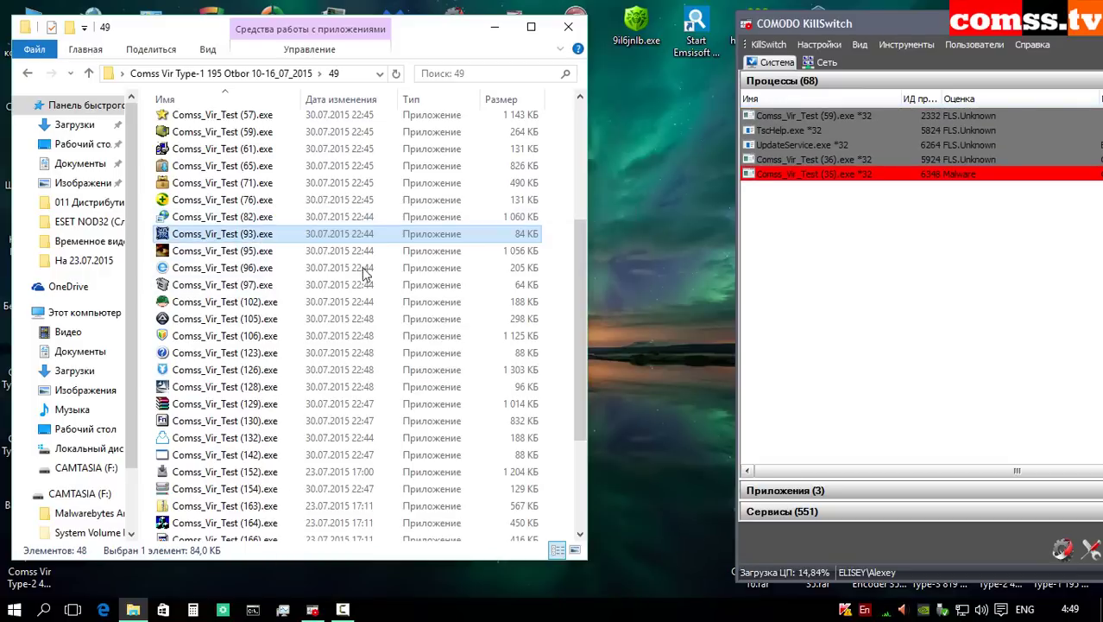
click(266, 252)
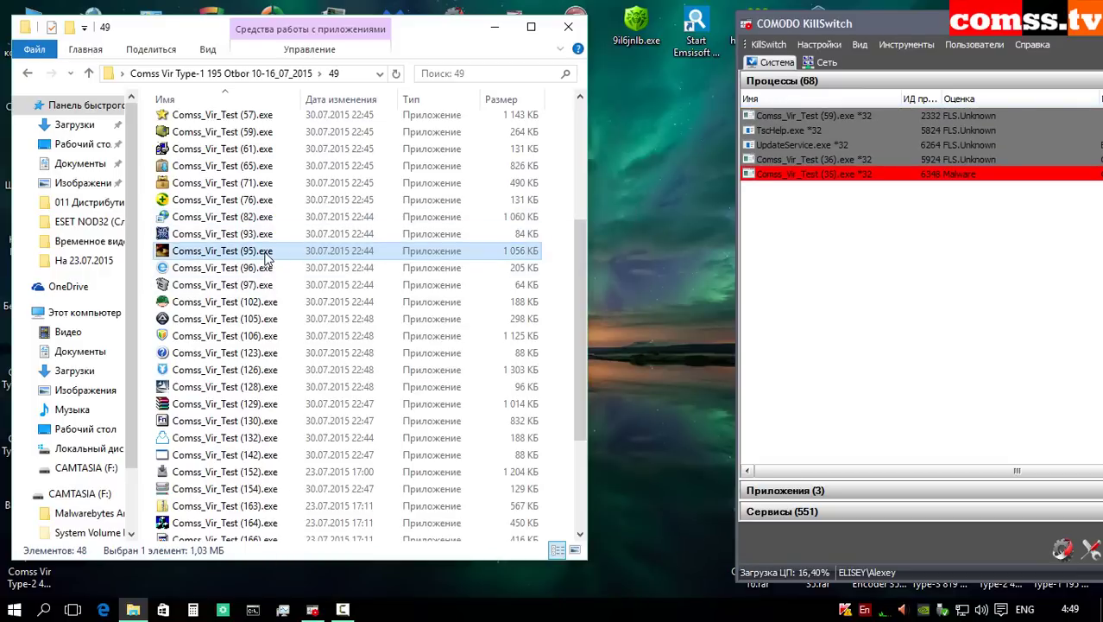
right_click(266, 252)
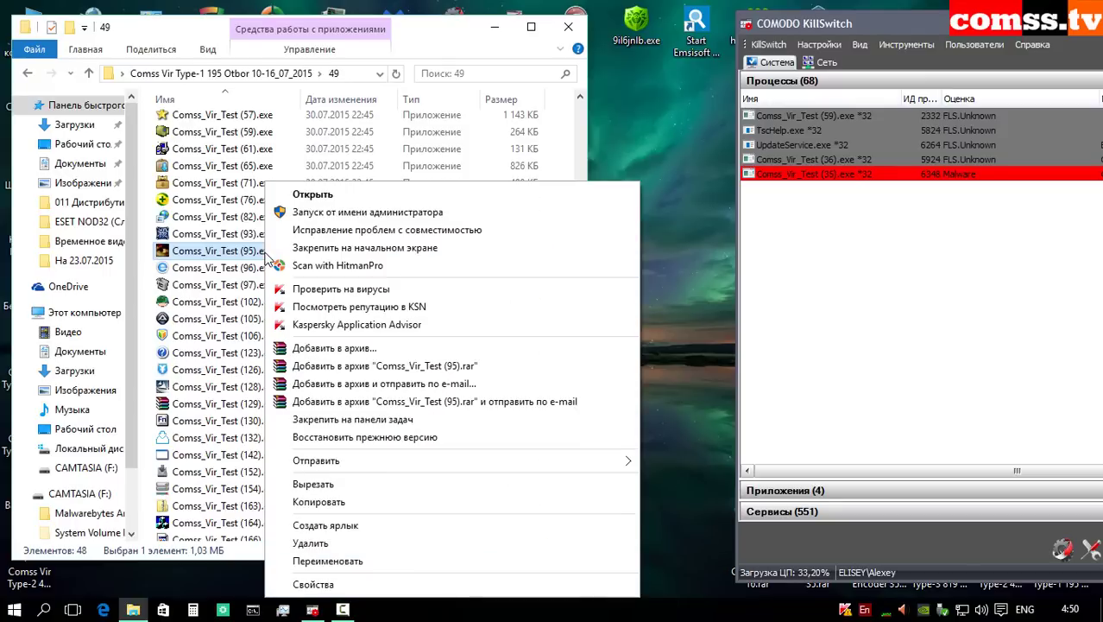
click(367, 214)
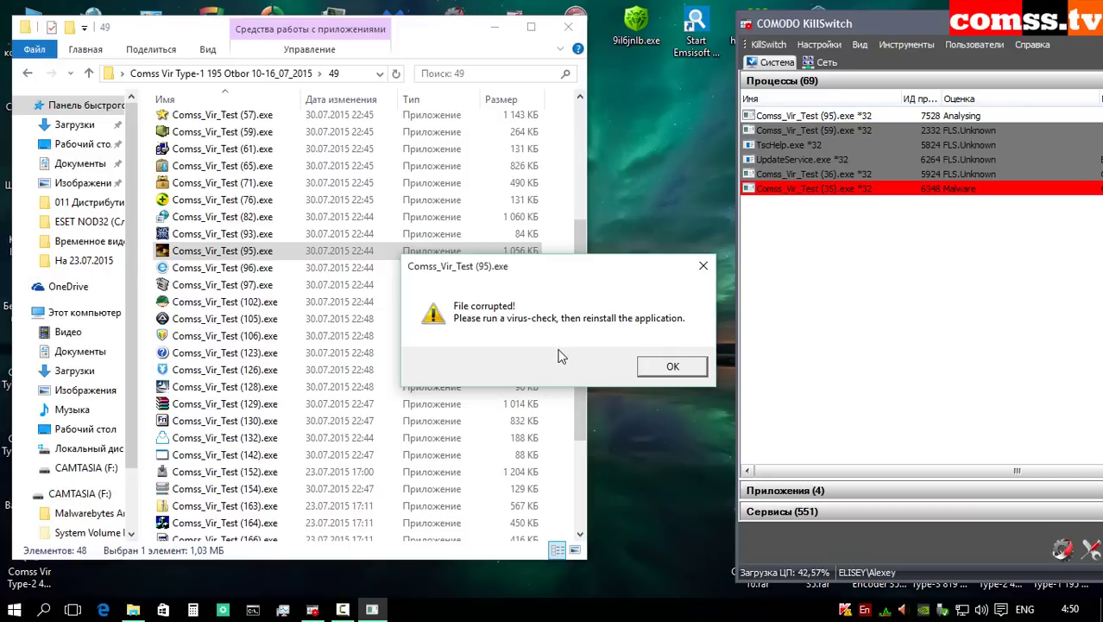
click(657, 364)
Step: Launch Comss_Vir_Test (96).exe and Comss_Vir_Test (97).exe as administrator
click(255, 270)
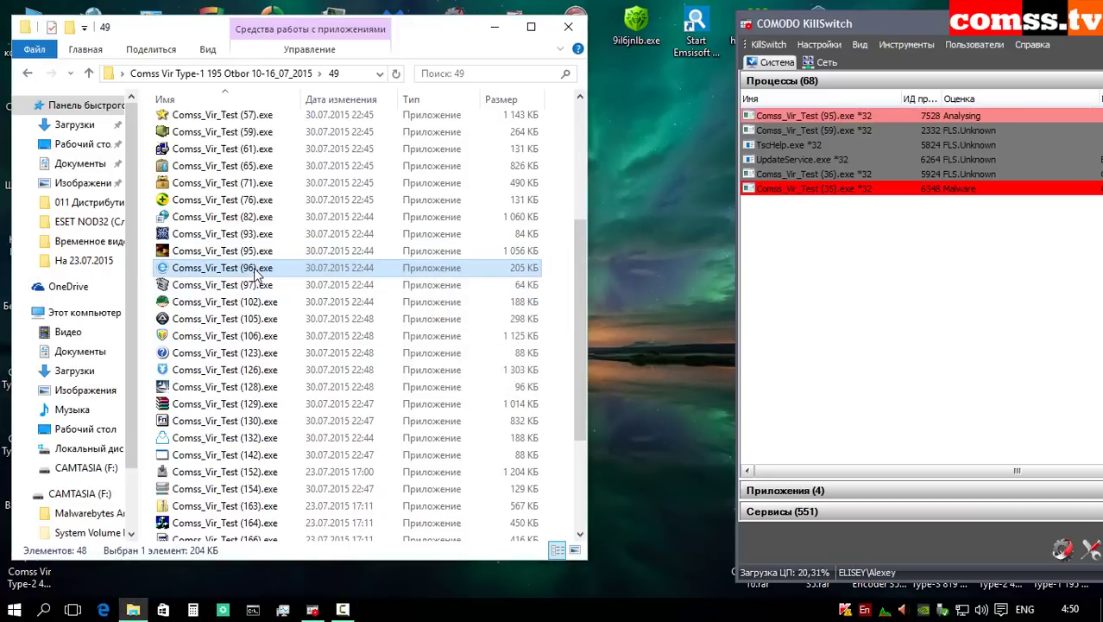
right_click(255, 269)
click(357, 219)
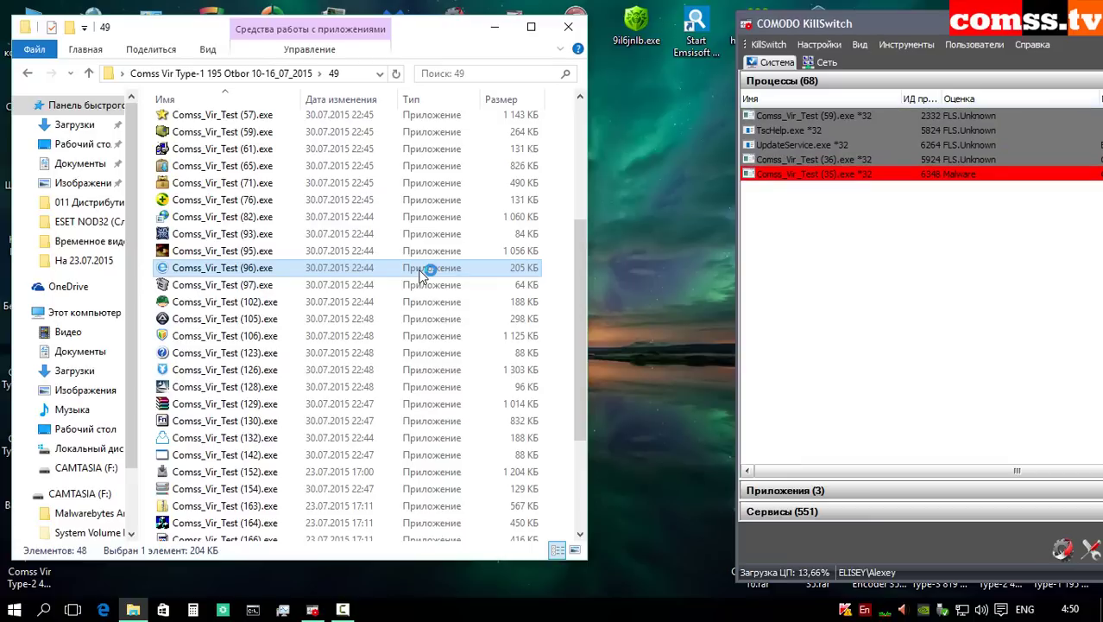
right_click(257, 285)
click(329, 213)
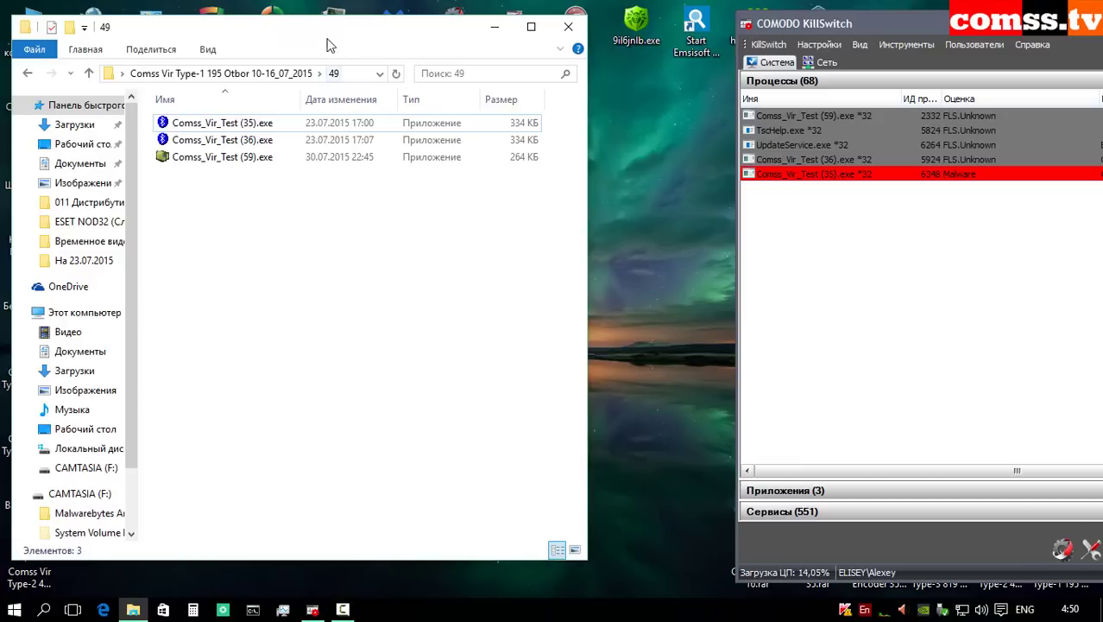
Step: Go up to the Comss Vir Type-1 195 Otbor 10-16_07_2015 folder and extract 49.rar again to restore the samples
drag(315, 33, 341, 37)
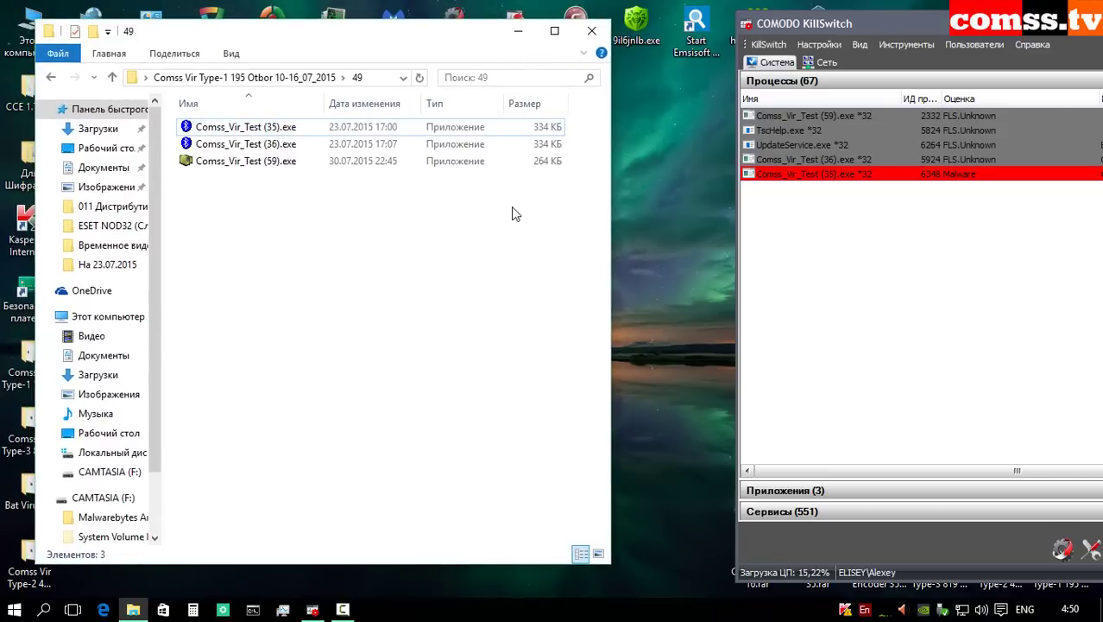
click(113, 77)
click(228, 146)
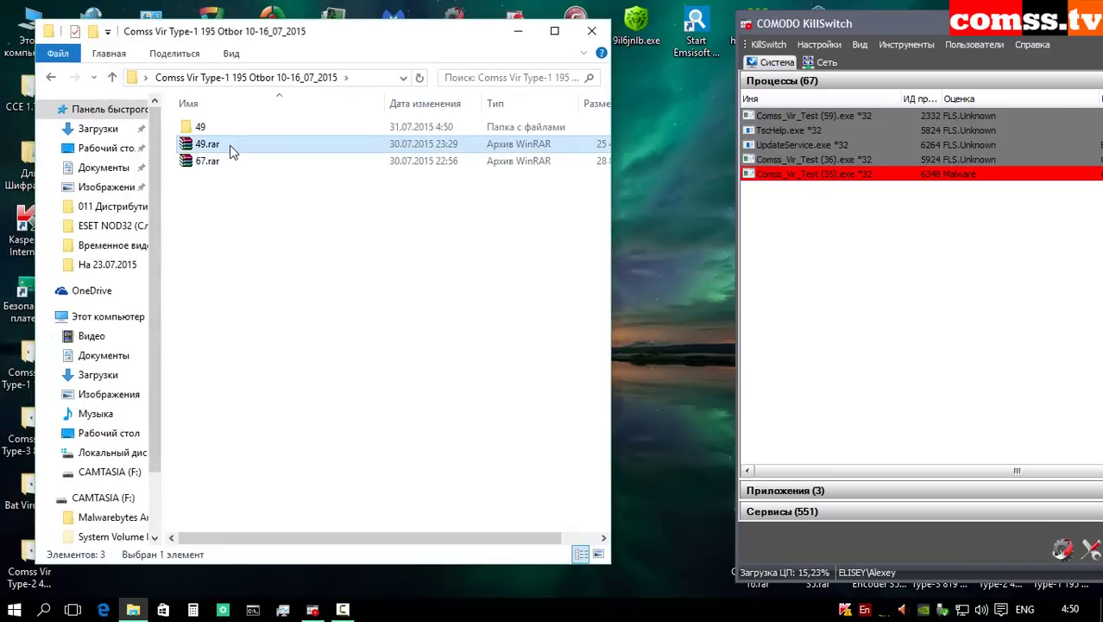
right_click(230, 146)
click(306, 176)
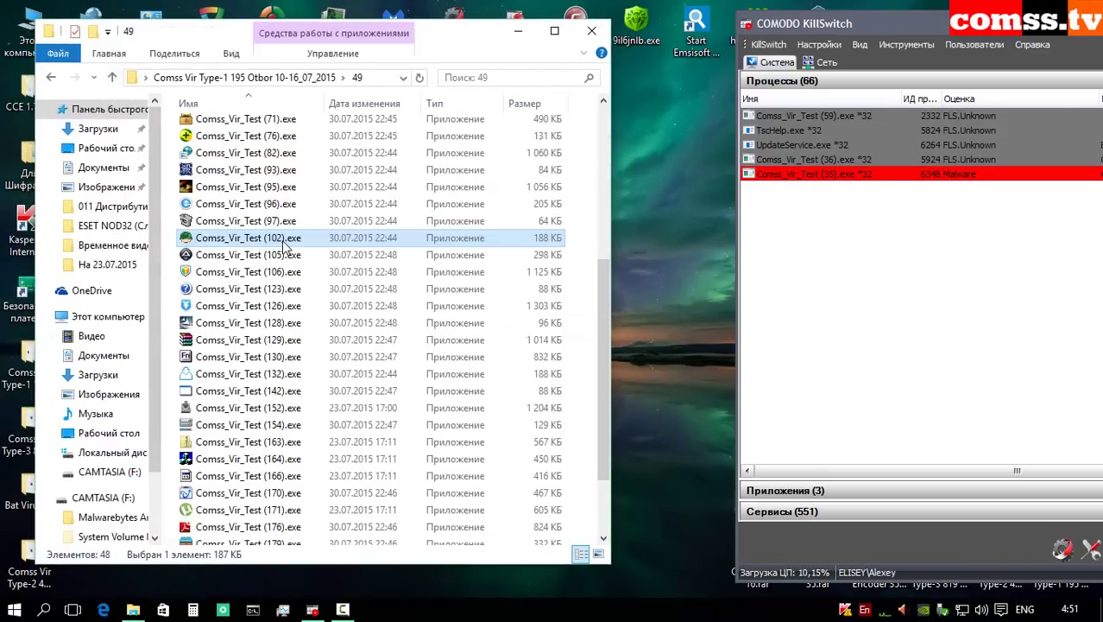
Step: Launch Comss_Vir_Test (102).exe and Comss_Vir_Test (105).exe as administrator, closing the Chinese installer notification
right_click(283, 238)
click(331, 213)
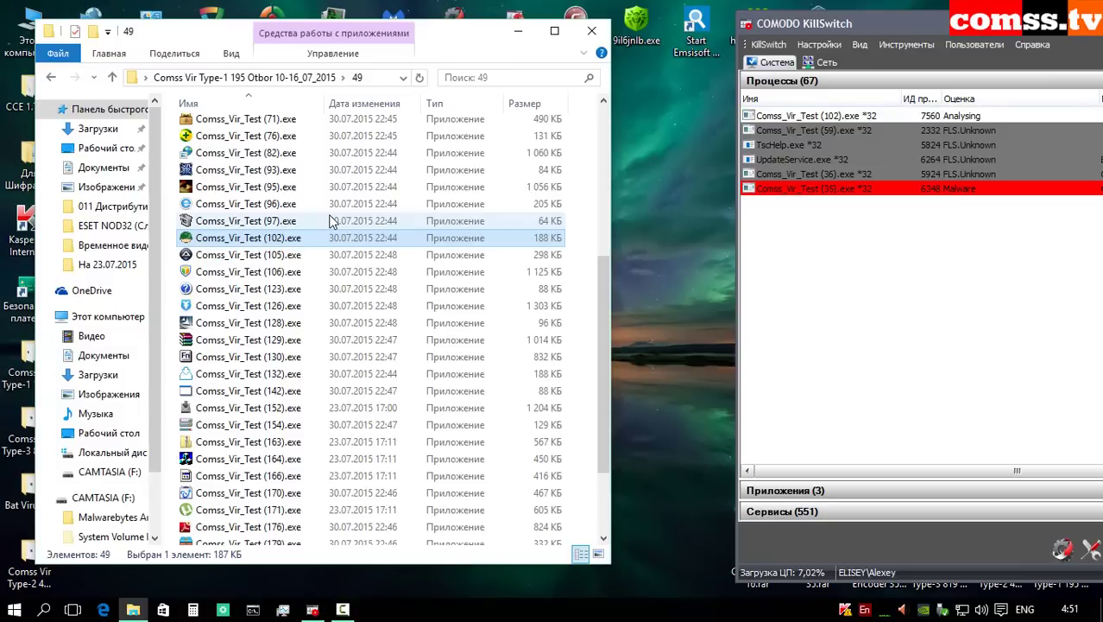
right_click(275, 255)
click(335, 214)
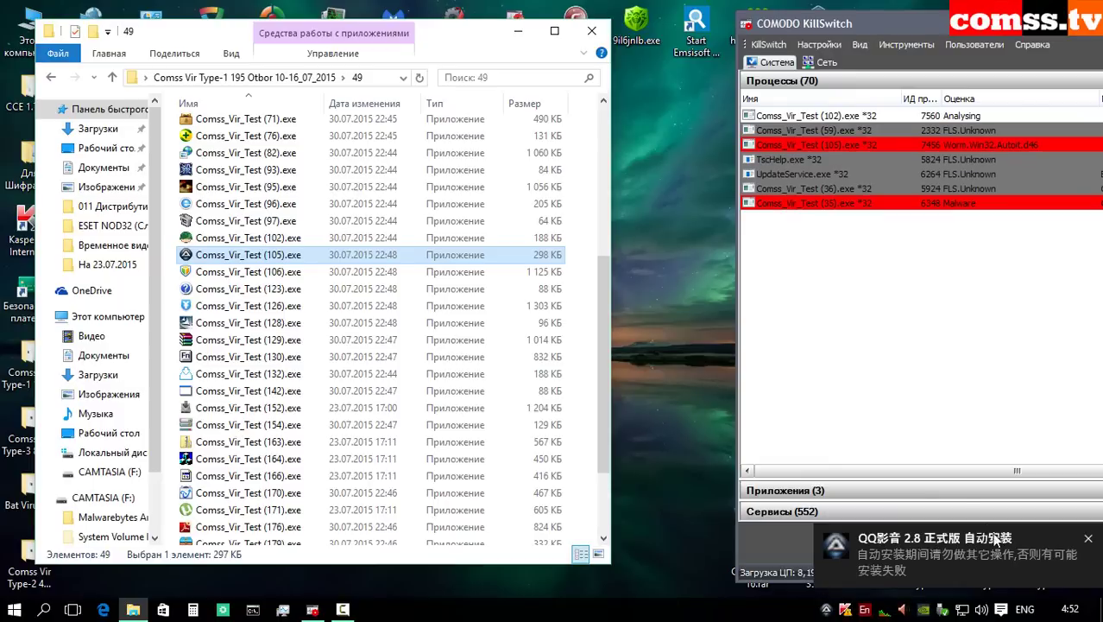
click(1092, 541)
Step: Launch Comss_Vir_Test (106).exe and Comss_Vir_Test (123).exe as administrator
right_click(252, 254)
click(345, 211)
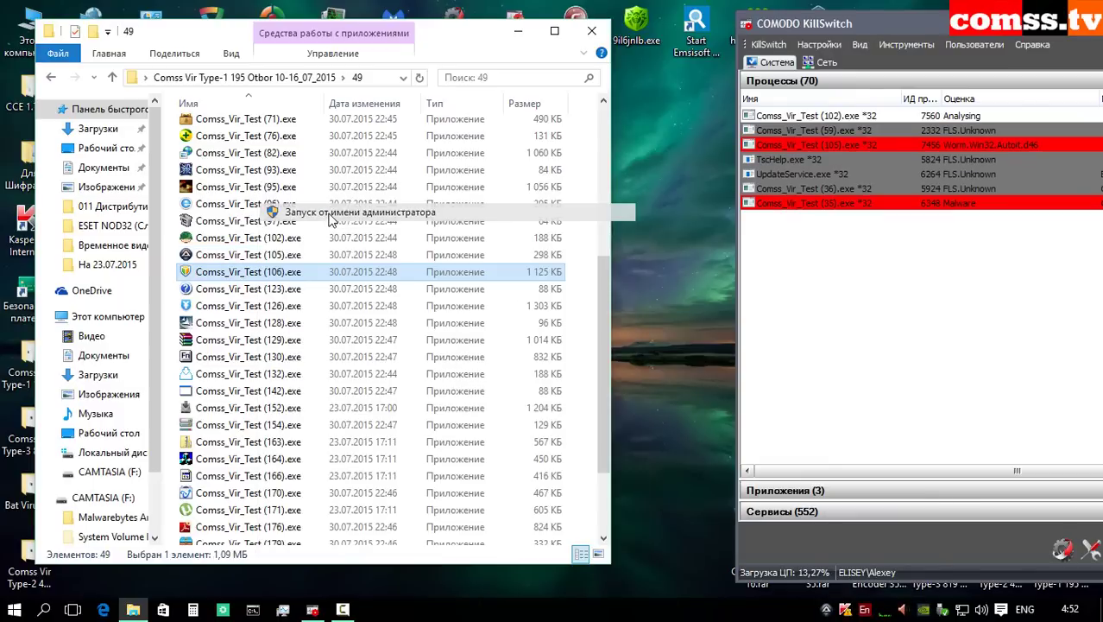
right_click(297, 273)
click(372, 207)
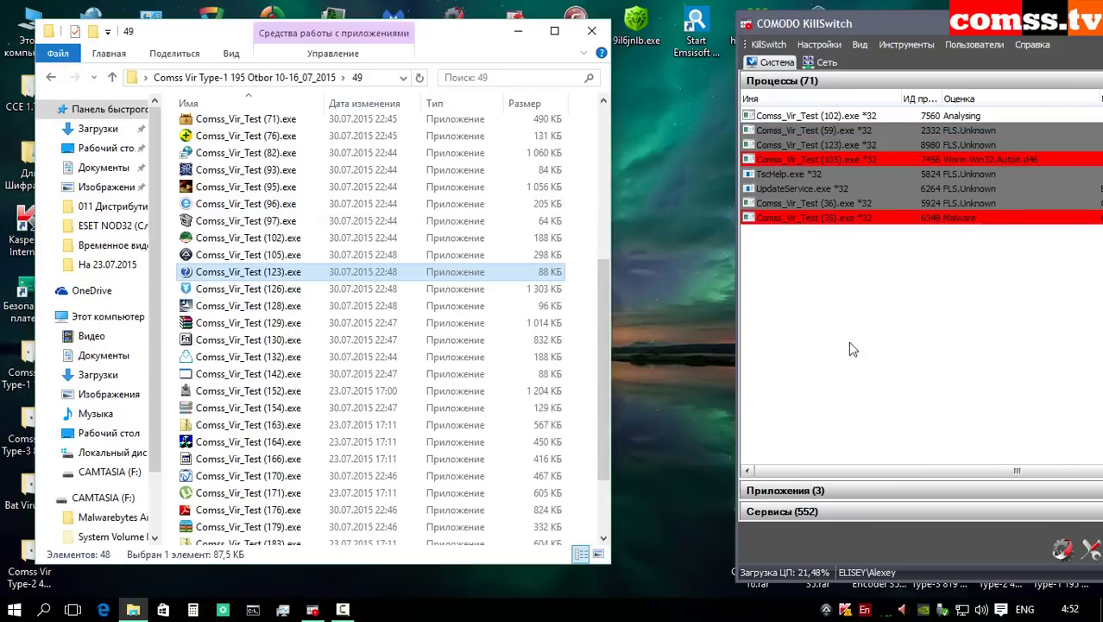
Step: Launch Comss_Vir_Test (126).exe and Comss_Vir_Test (128).exe as administrator, marking the InstallShield Setup Launcher as installed correctly
right_click(290, 288)
click(337, 215)
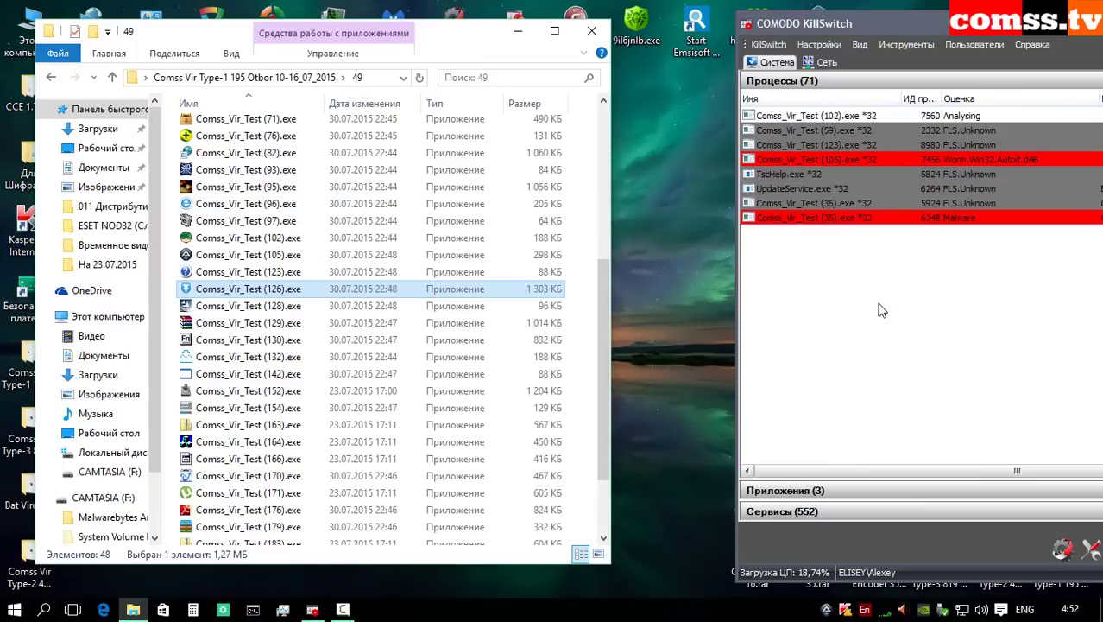
right_click(292, 305)
click(341, 210)
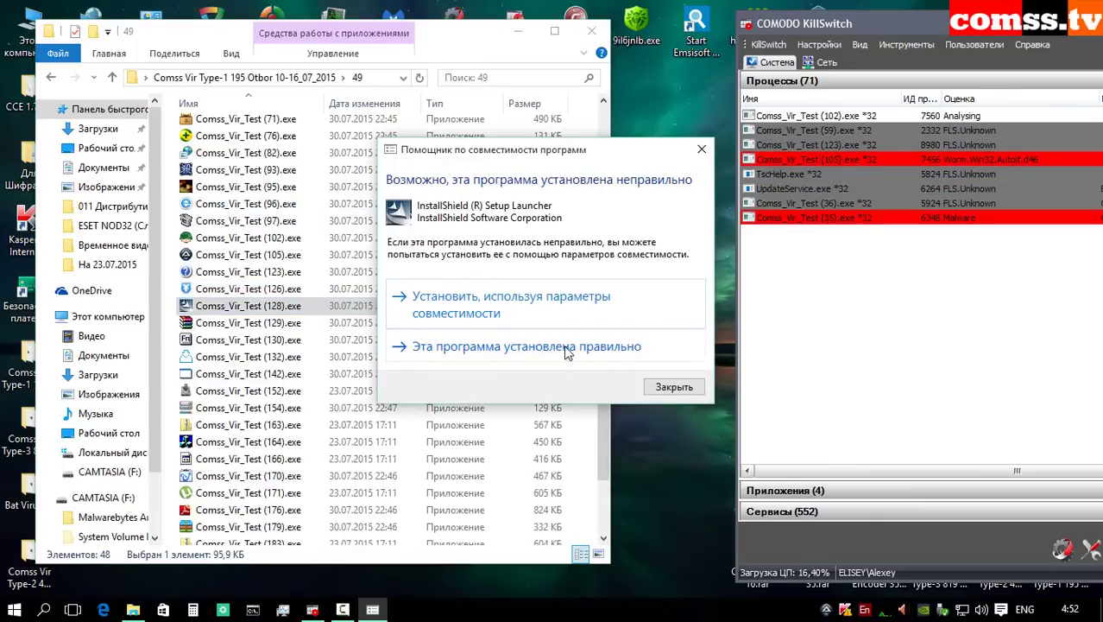
click(566, 347)
Step: Launch Comss_Vir_Test (129).exe and Comss_Vir_Test (130).exe as administrator
click(289, 324)
right_click(289, 324)
click(302, 213)
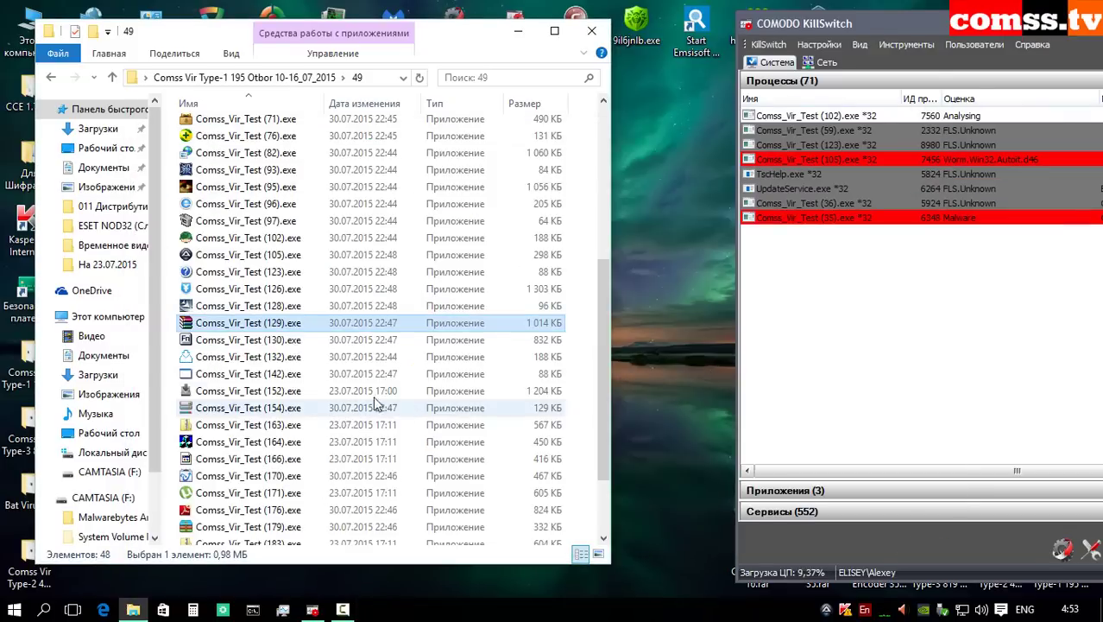
click(283, 340)
right_click(284, 340)
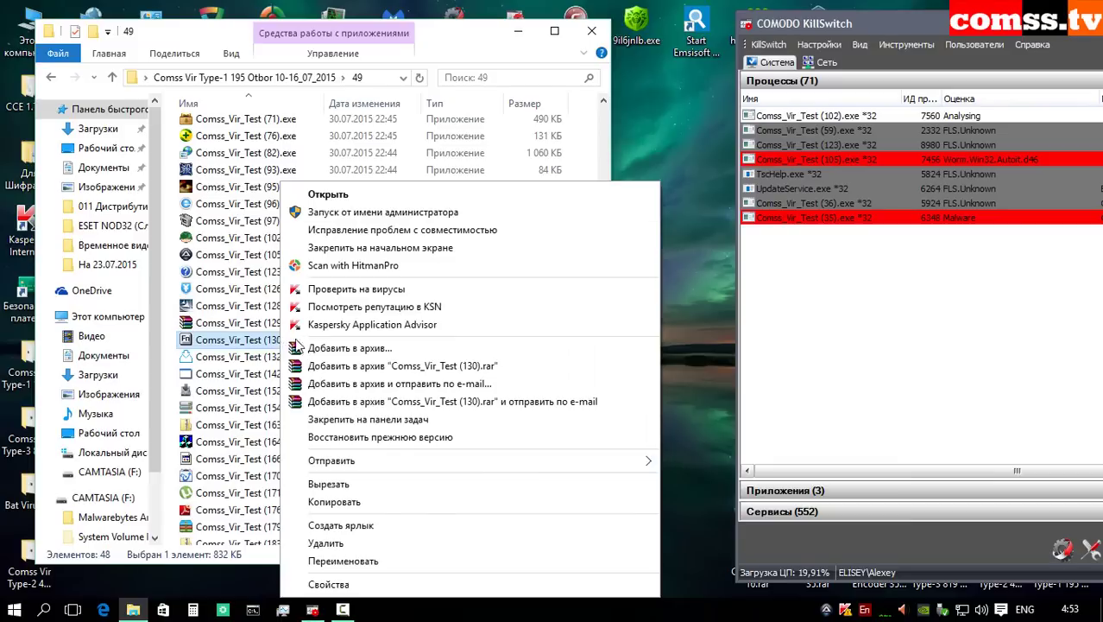
click(345, 212)
Step: Launch Comss_Vir_Test (132).exe and Comss_Vir_Test (142).exe as administrator, dismissing the message box from sample 132
click(269, 359)
right_click(269, 362)
click(345, 212)
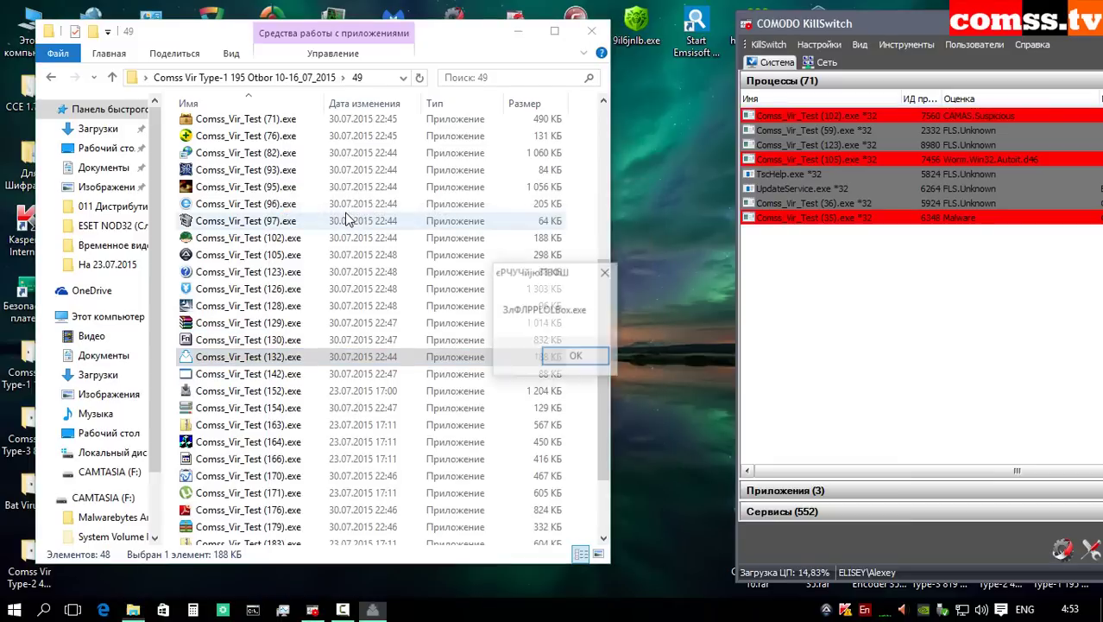
click(574, 356)
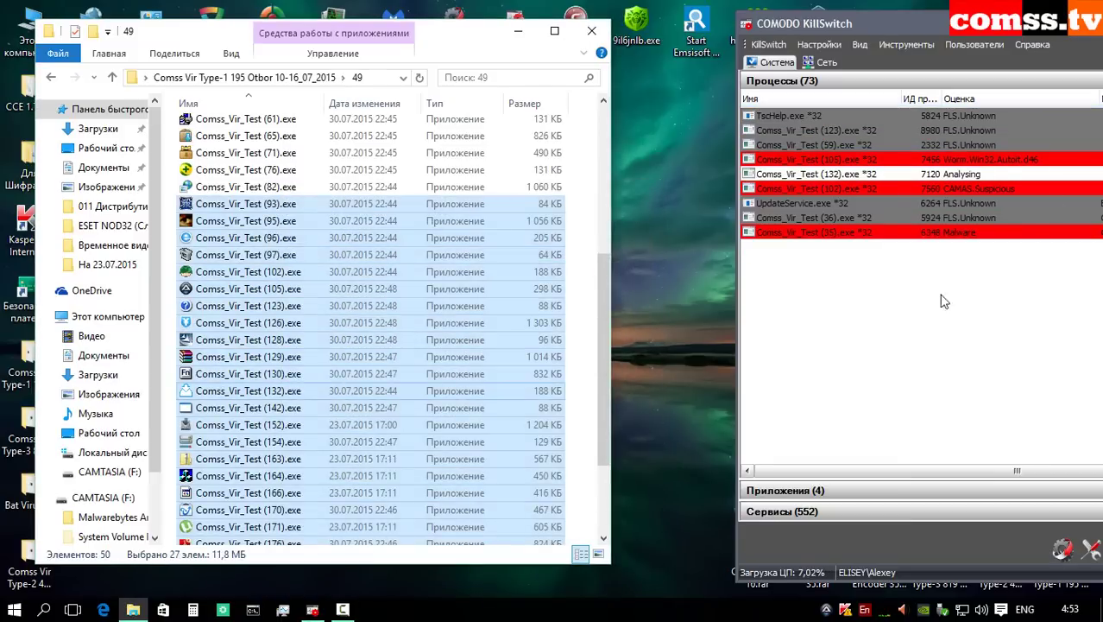
scroll(313, 285, down, 3)
click(313, 282)
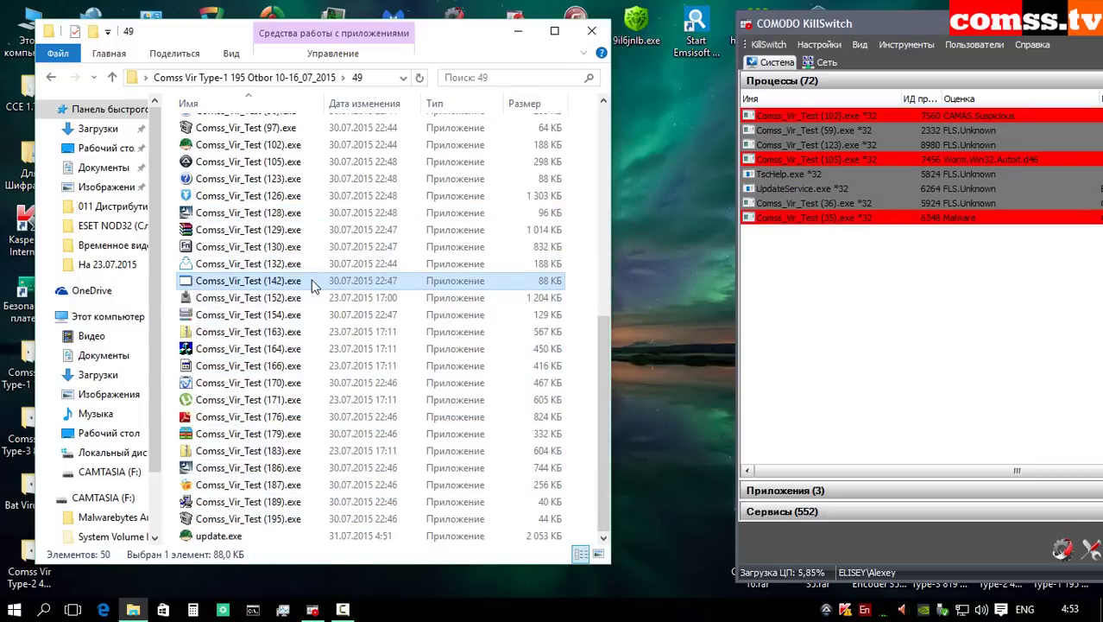
right_click(314, 285)
click(346, 214)
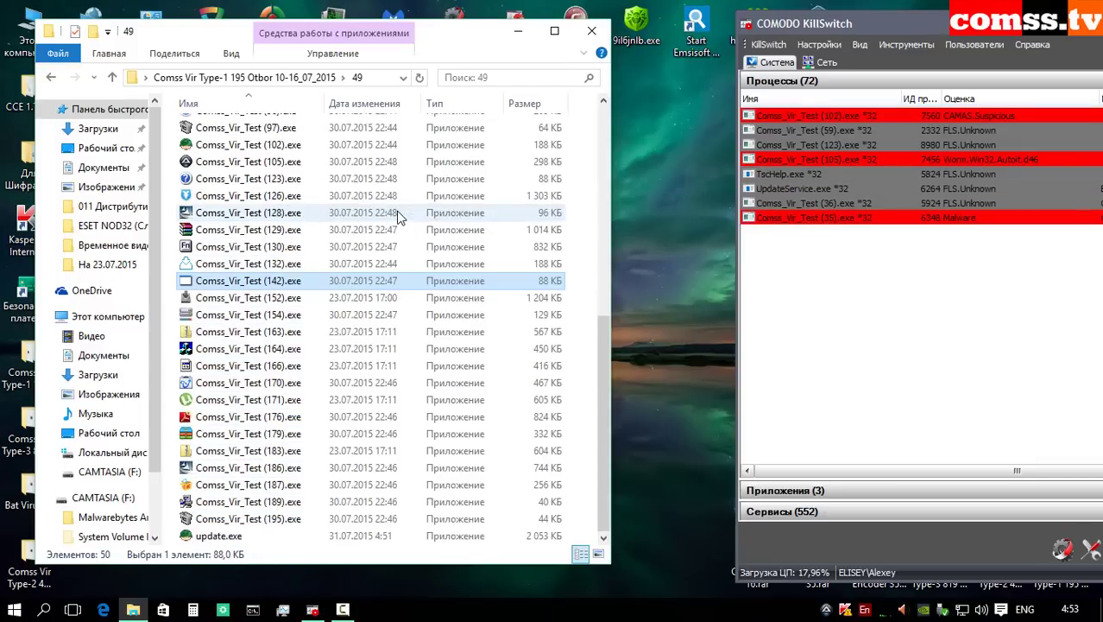
Step: Launch Comss_Vir_Test (152).exe and Comss_Vir_Test (154).exe as administrator, dismissing the error message from sample 152
click(302, 299)
right_click(302, 299)
click(359, 214)
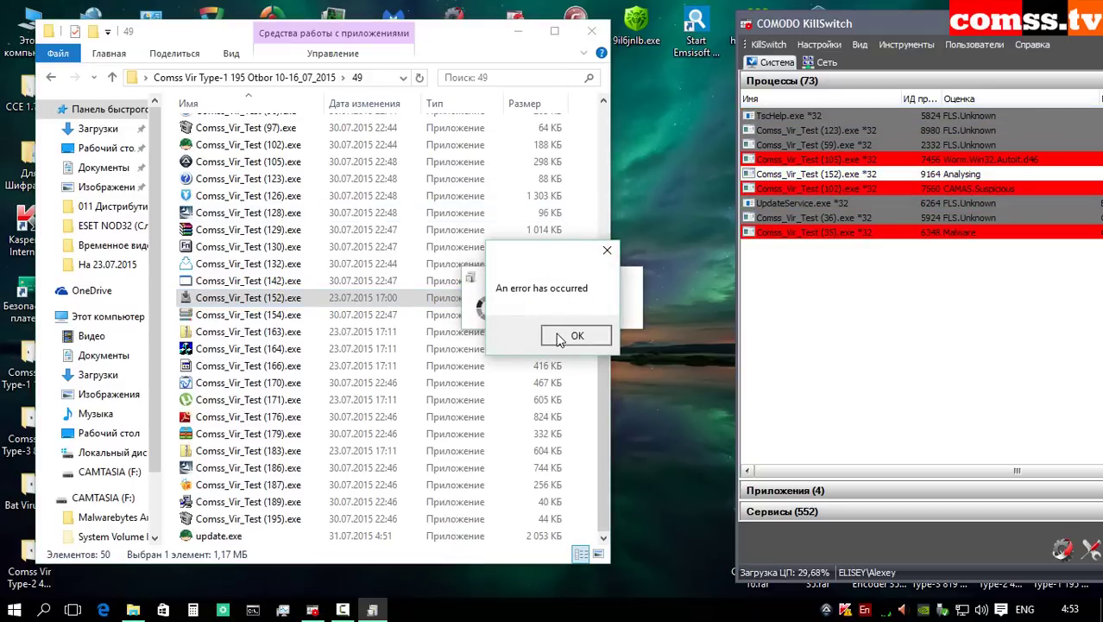
click(575, 336)
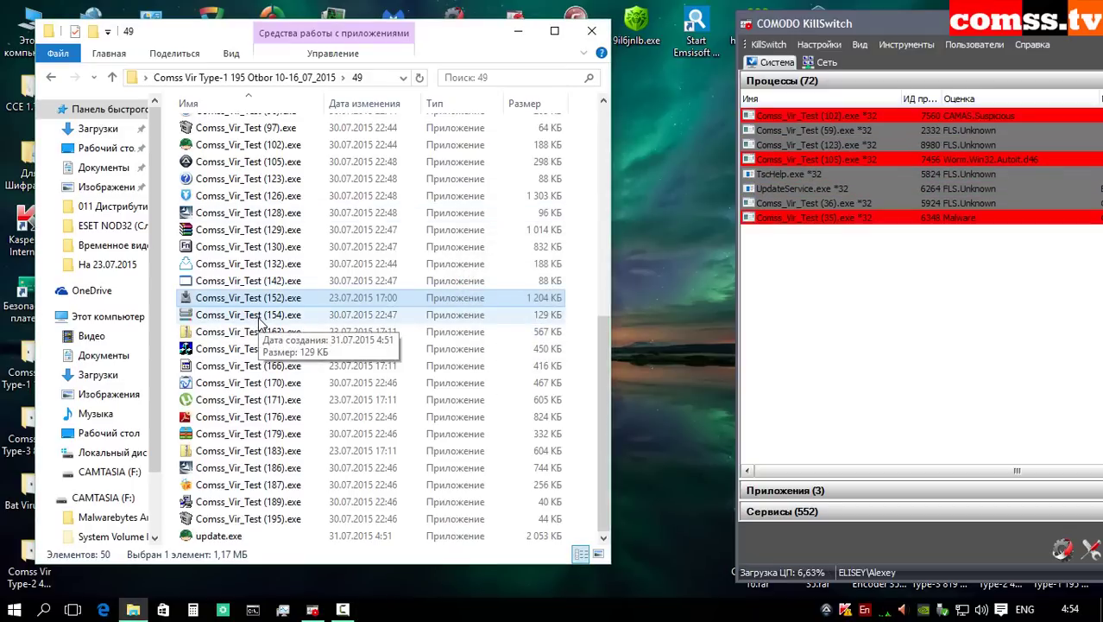
right_click(259, 318)
click(361, 211)
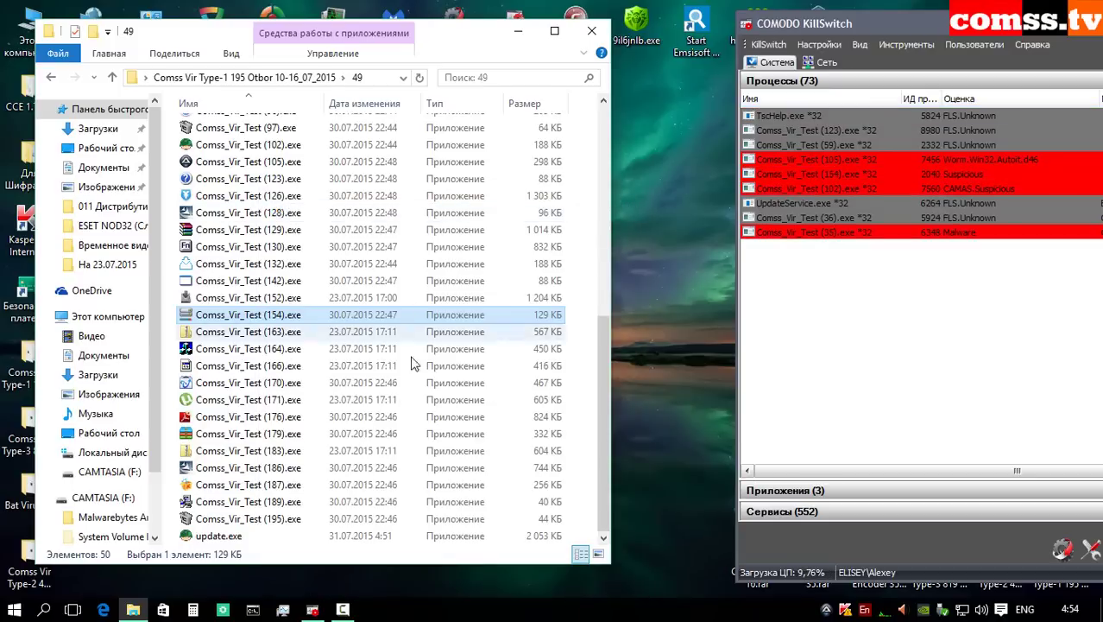
Step: Launch Comss_Vir_Test (163).exe as administrator and have it download cars.zip
right_click(299, 332)
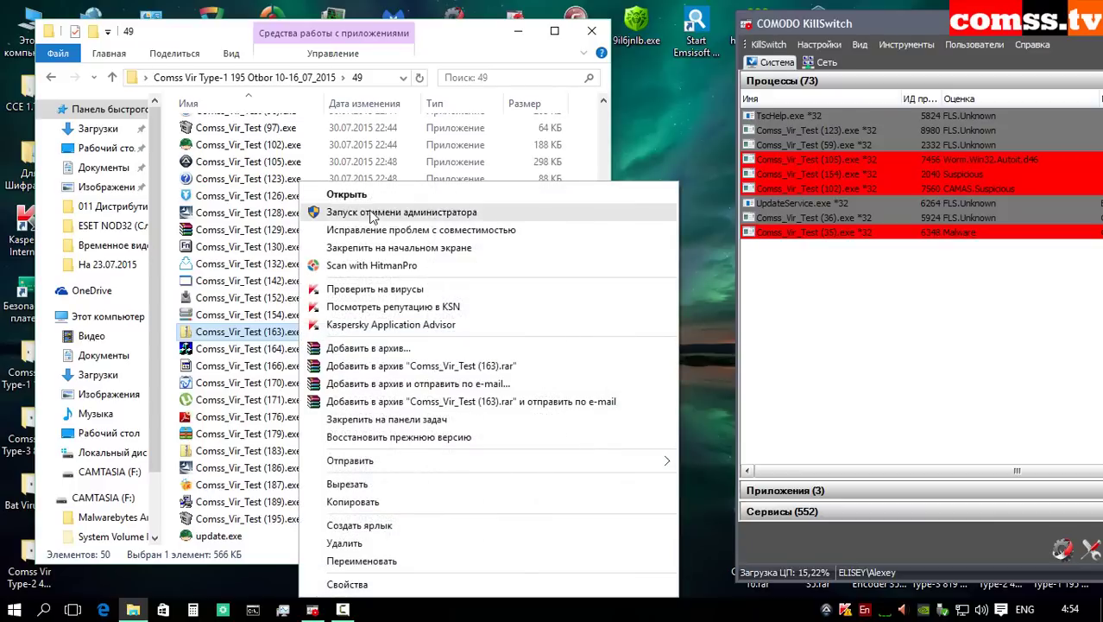
click(369, 212)
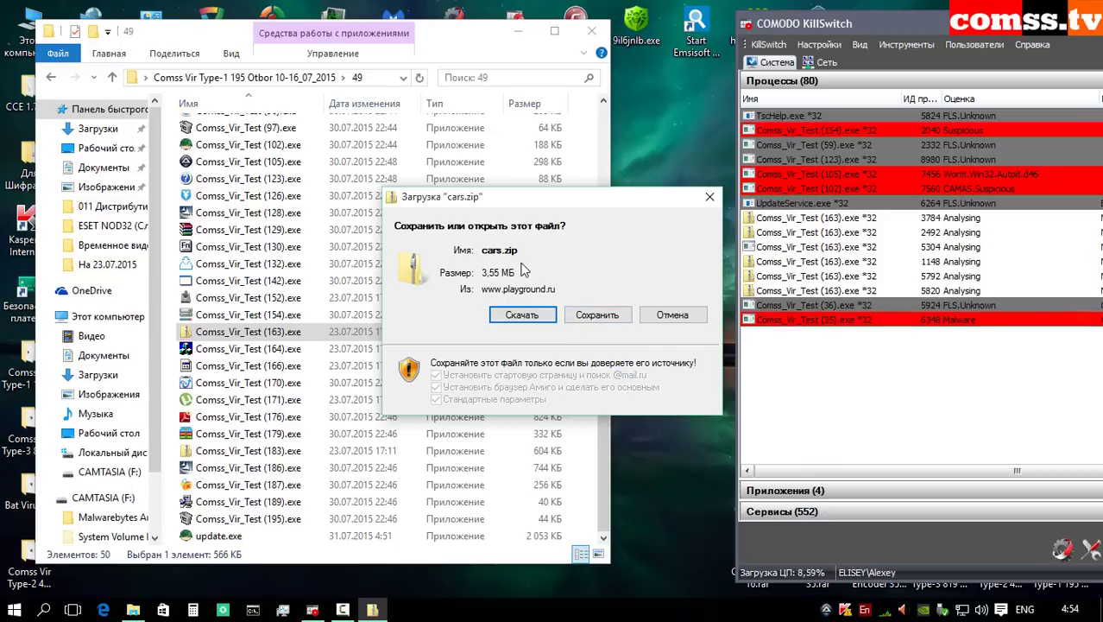
click(522, 314)
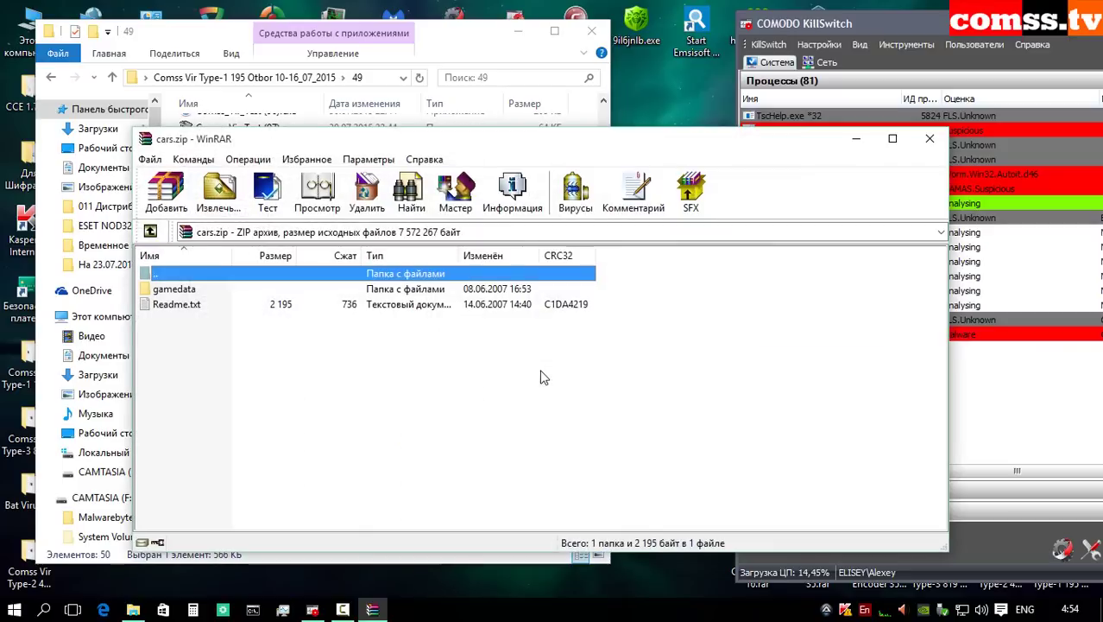
Step: Examine Readme.txt and the gamedata folder inside cars.zip, closing the archive when done
double_click(195, 306)
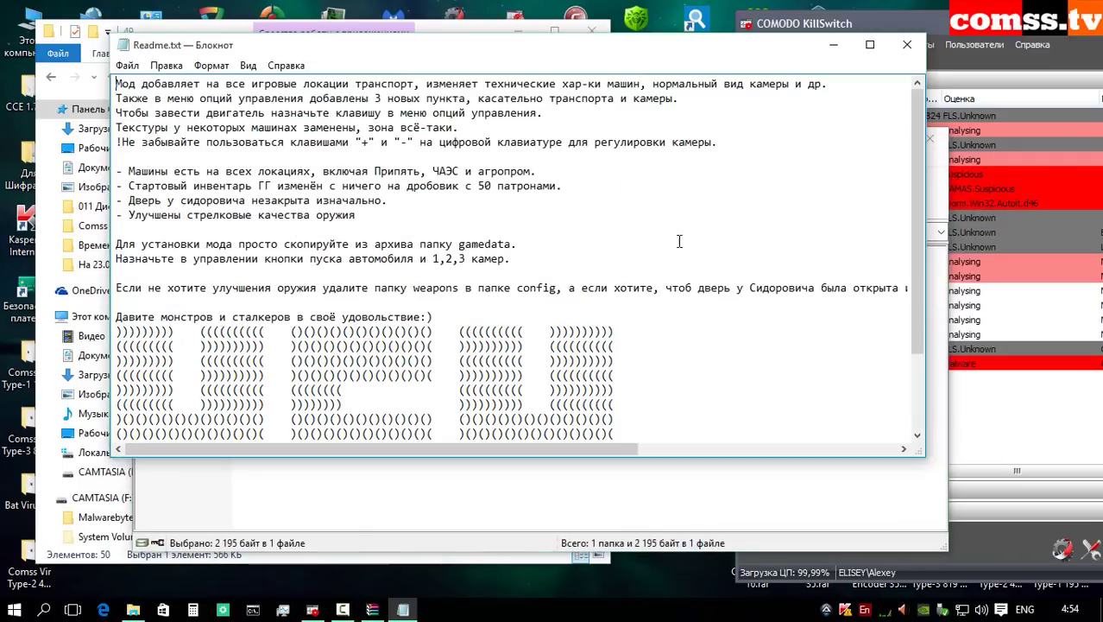
click(906, 44)
double_click(192, 292)
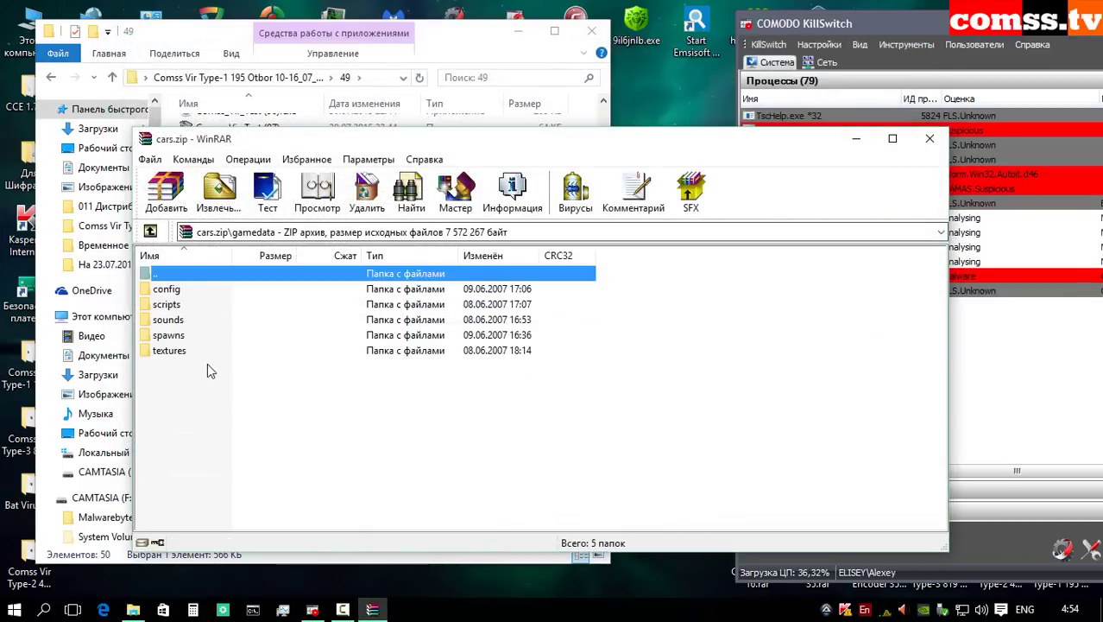
key(alt+F4)
Step: Launch Comss_Vir_Test (164).exe and Comss_Vir_Test (166).exe as administrator, dismissing the access error for sample 164
right_click(254, 349)
click(362, 211)
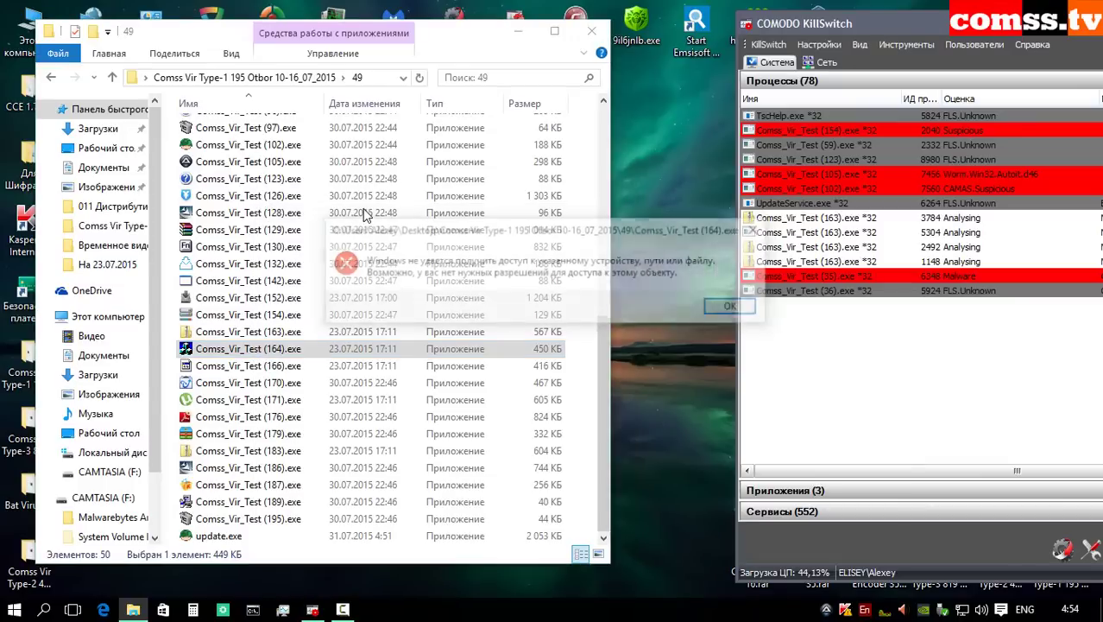
click(731, 305)
right_click(282, 365)
click(395, 216)
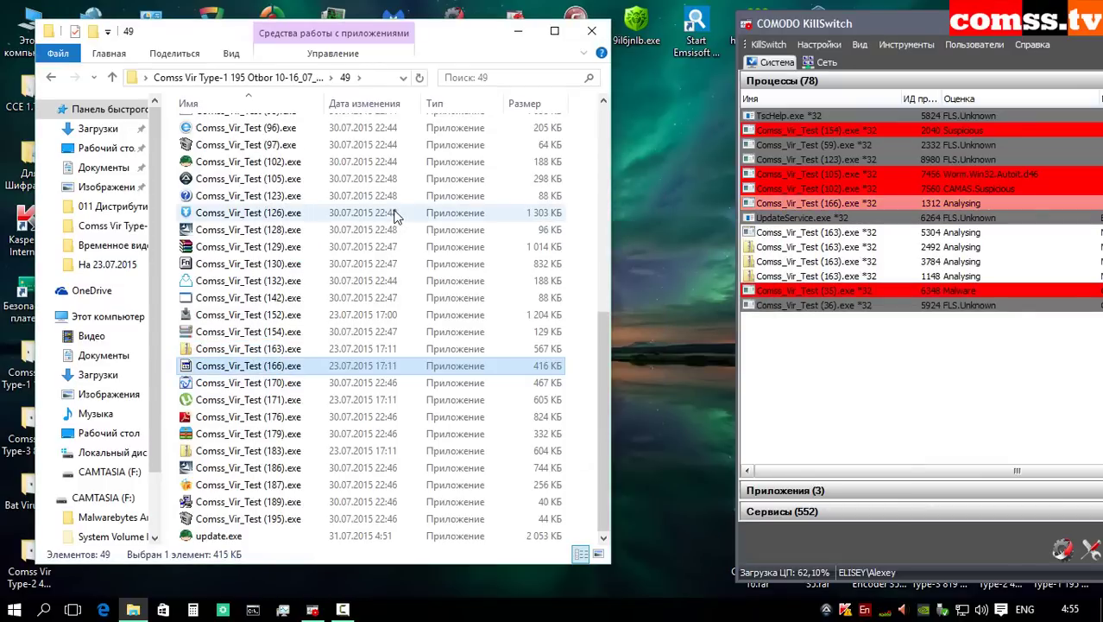
Step: Launch Comss_Vir_Test (170).exe and mark the program as installed correctly in the compatibility assistant
right_click(287, 385)
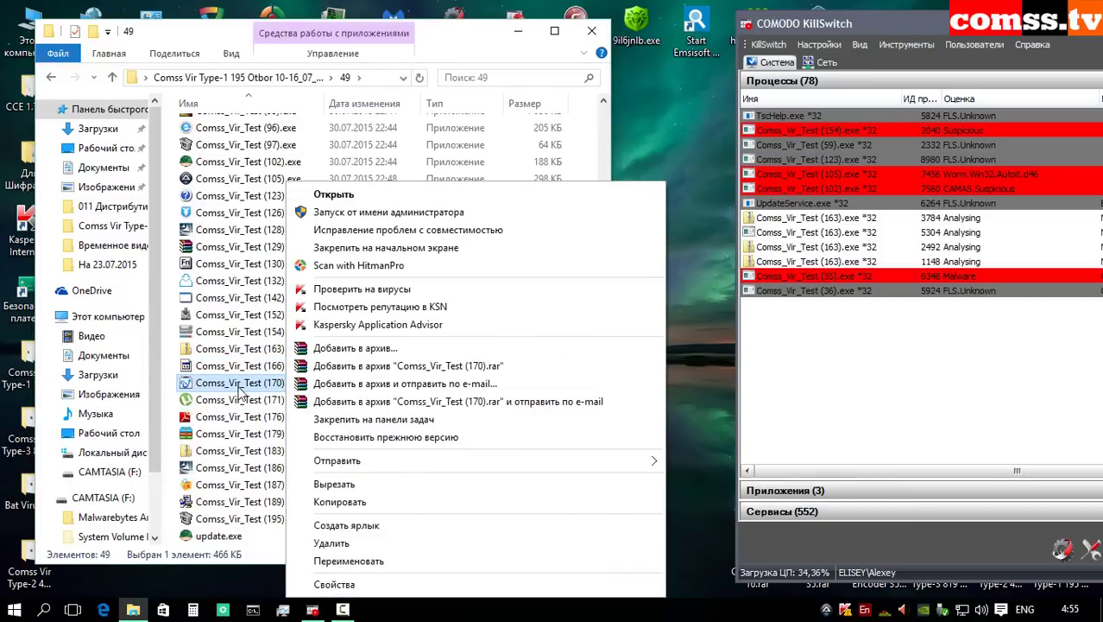
click(359, 311)
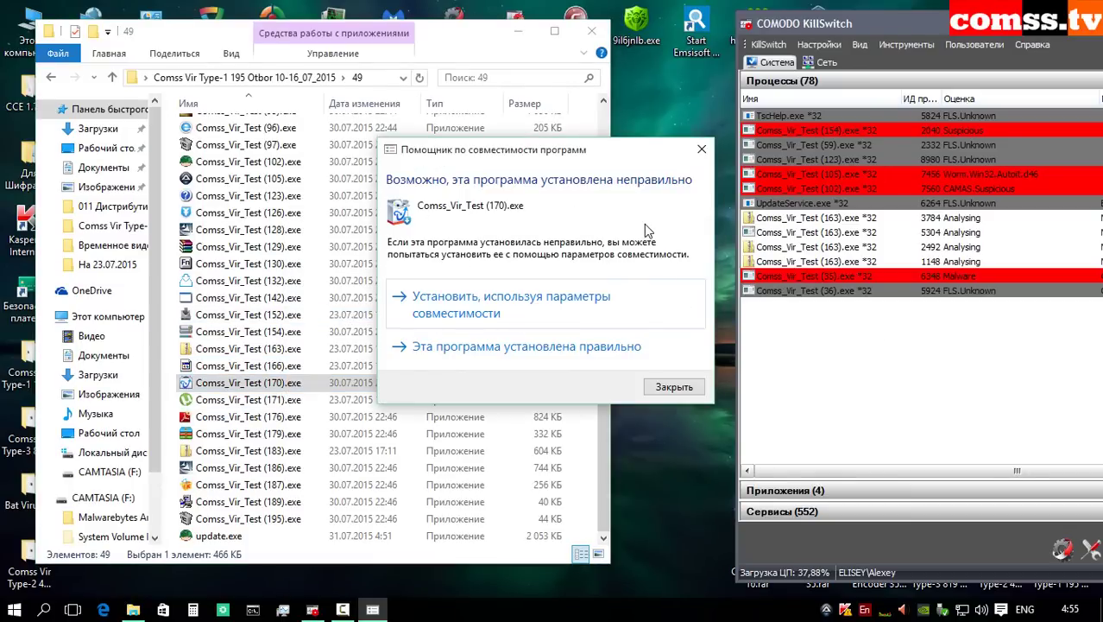
click(563, 348)
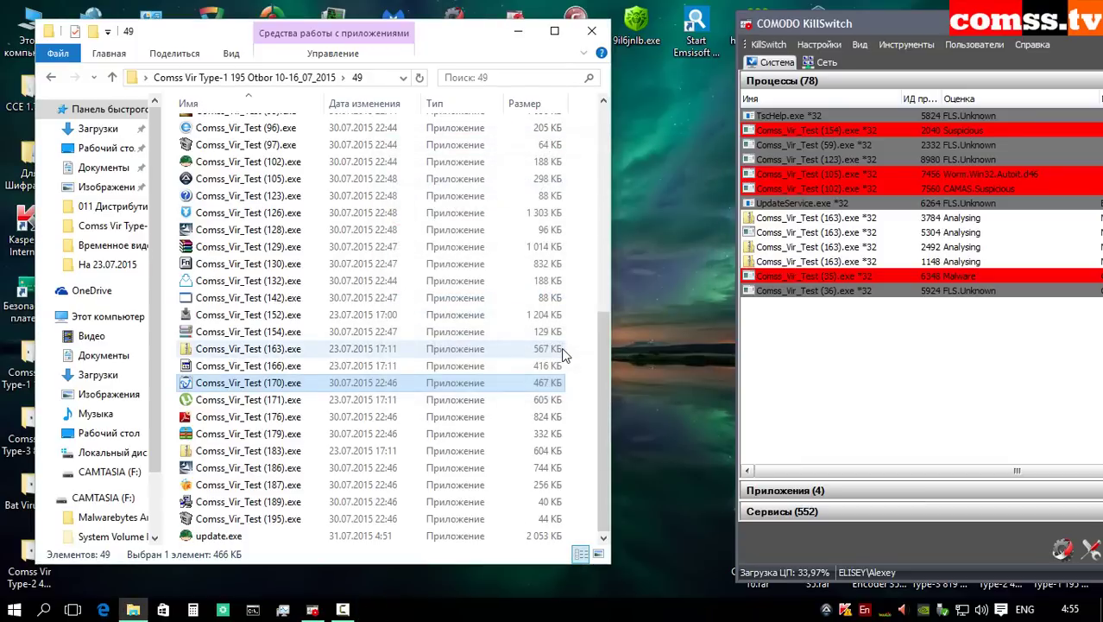
Step: Answer the Kaspersky alert about Comss_Vir_Test (163).exe by attempting disinfection without a reboot
right_click(285, 402)
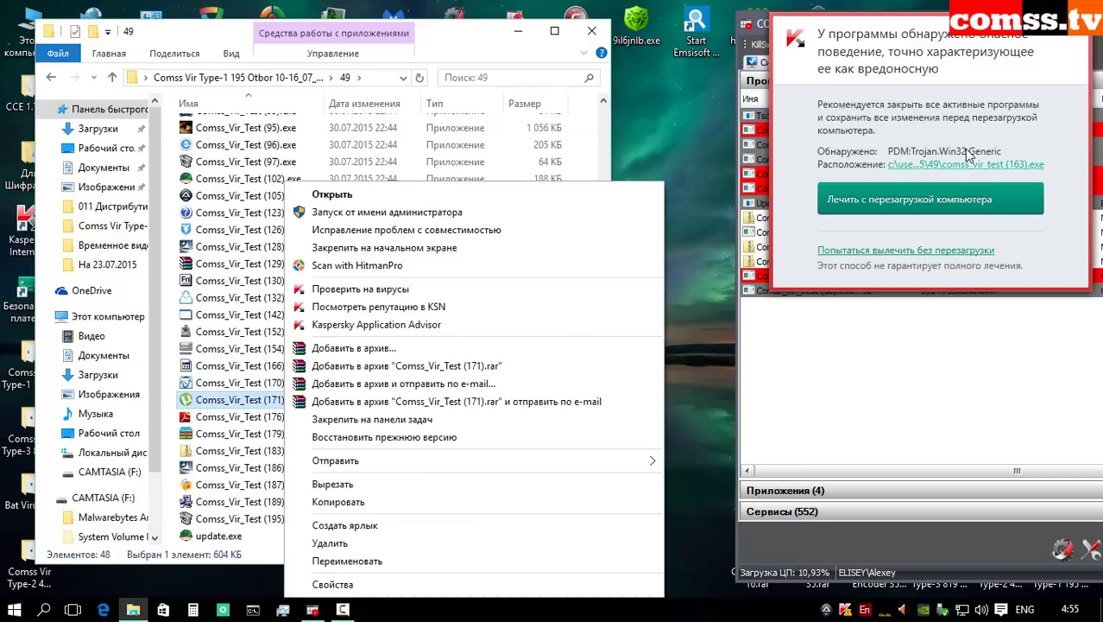
click(1038, 91)
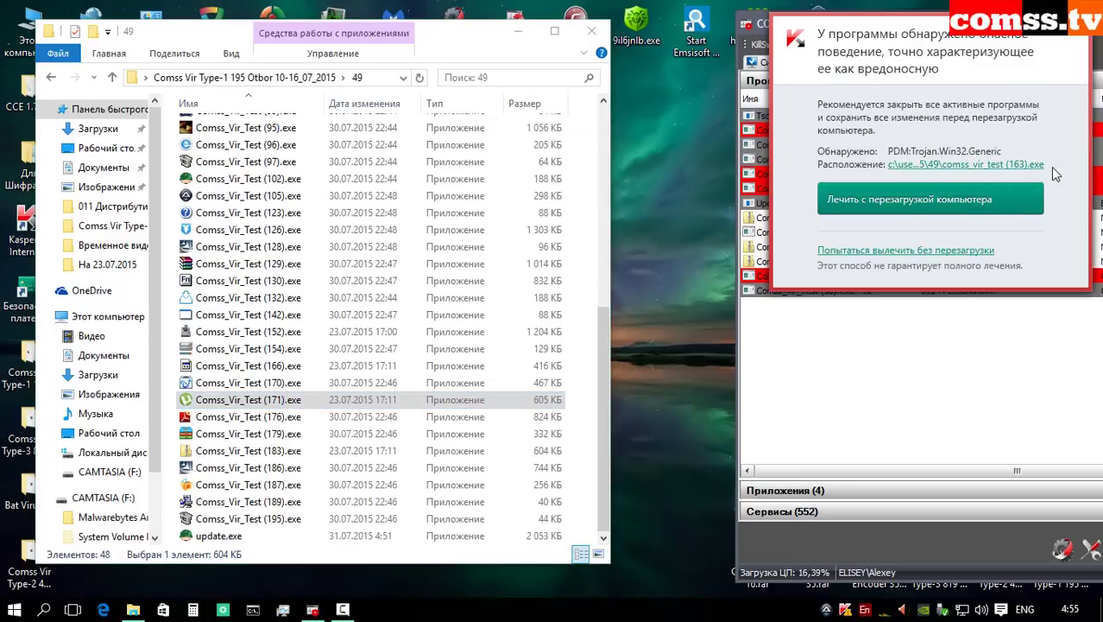
click(950, 206)
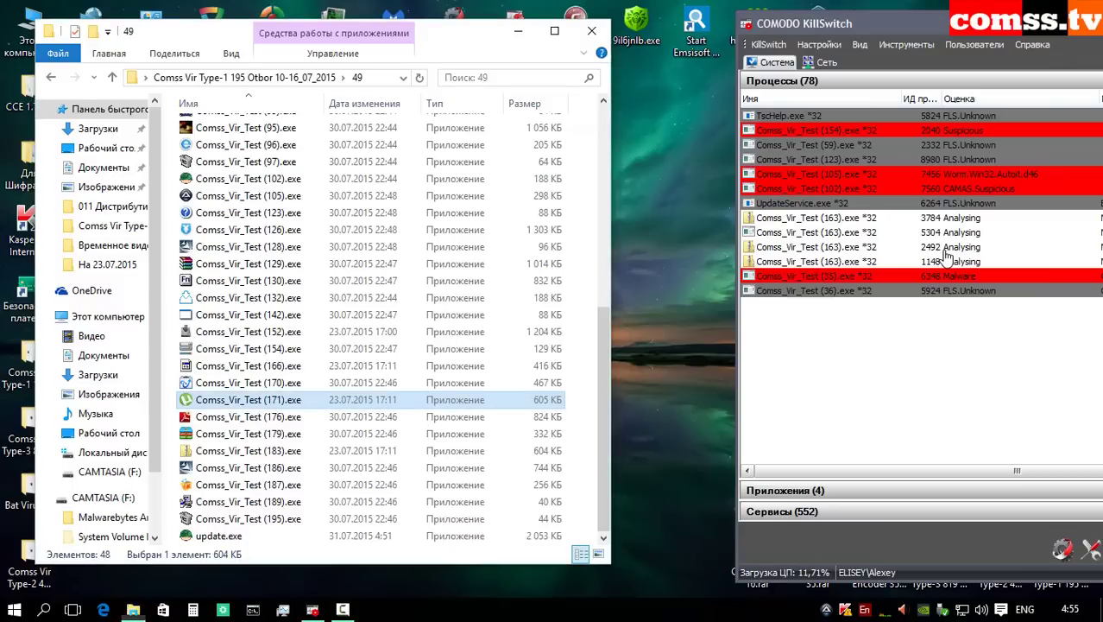
Step: Launch Comss_Vir_Test (171).exe as administrator, have it download and open the Garry's Mod torrent, and dismiss the new-torrent dialog
right_click(302, 404)
click(362, 213)
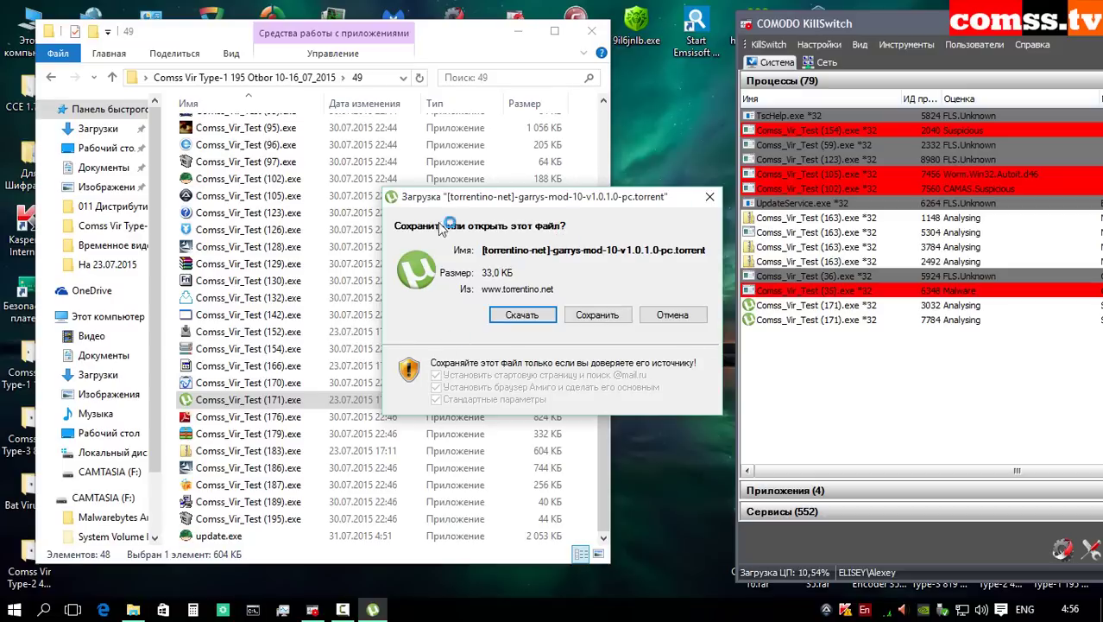
click(527, 316)
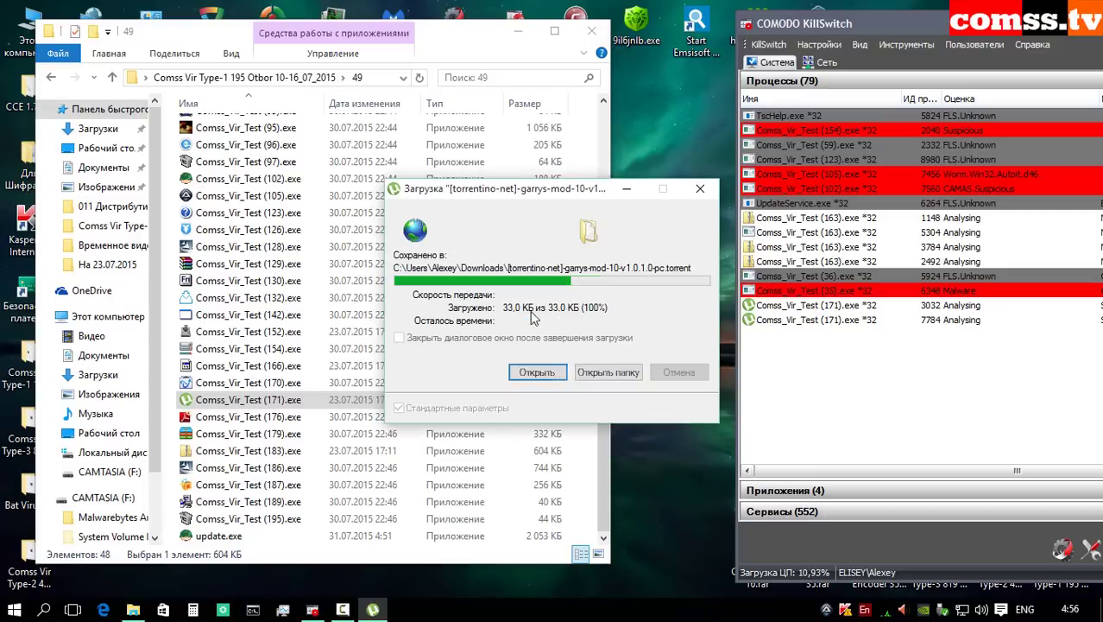
click(536, 372)
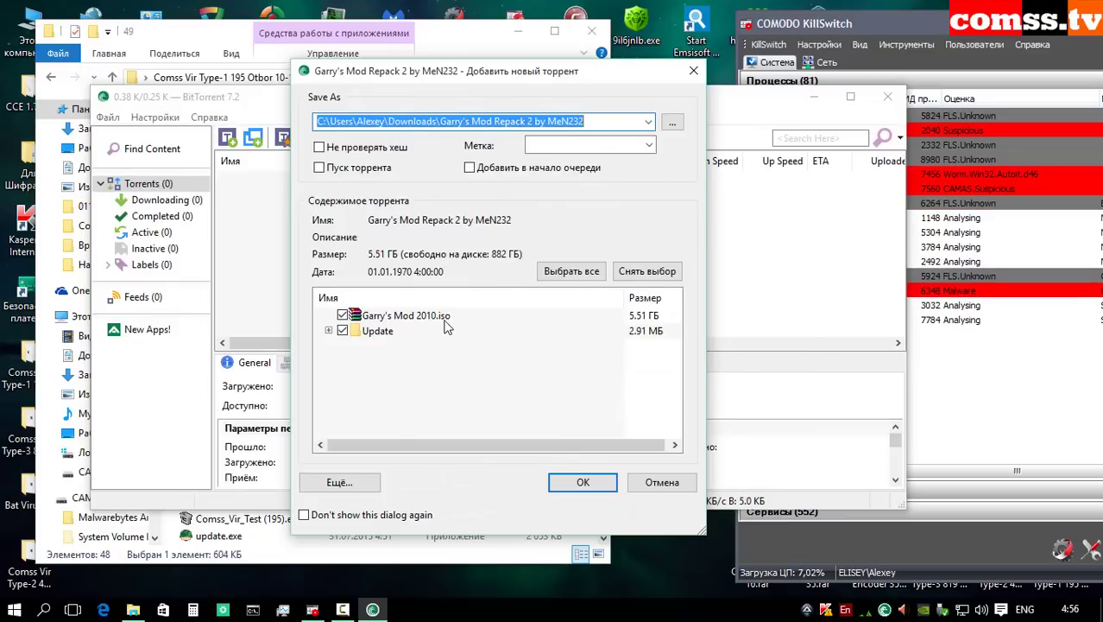
click(328, 331)
key(Escape)
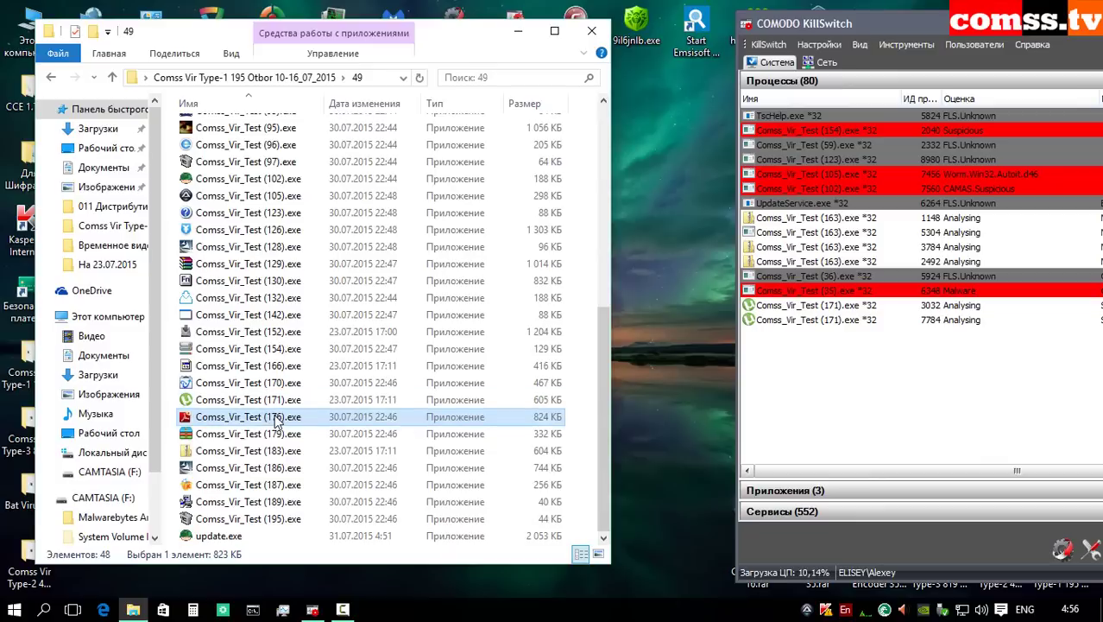
Step: Launch Comss_Vir_Test (176).exe and Comss_Vir_Test (179).exe as administrator, dismissing the incompatible-application error for sample 179
right_click(277, 417)
click(384, 140)
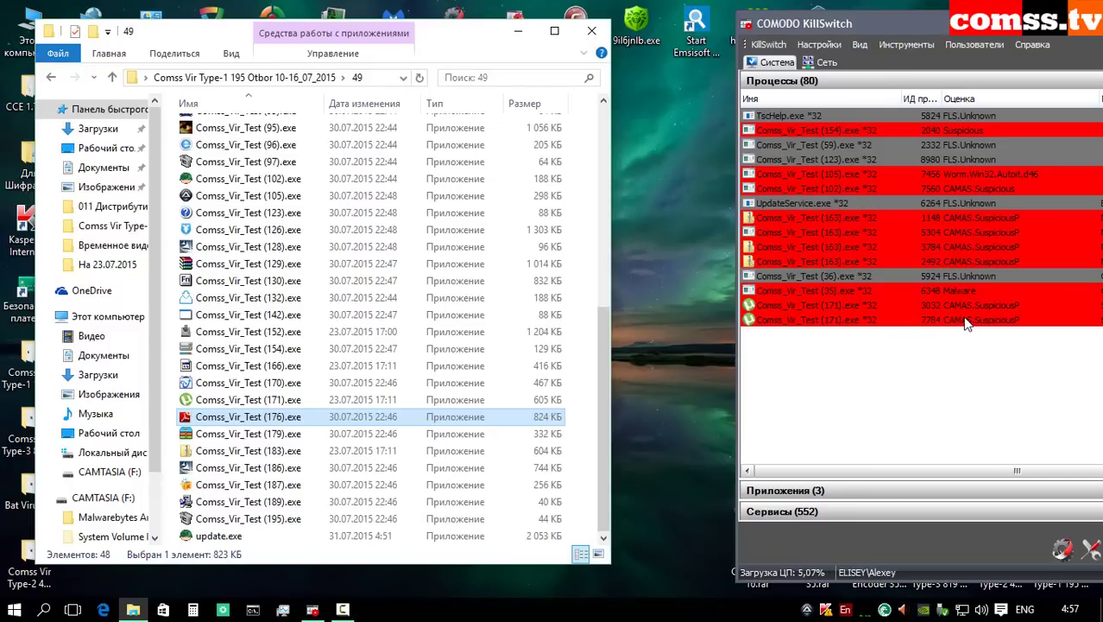
right_click(288, 433)
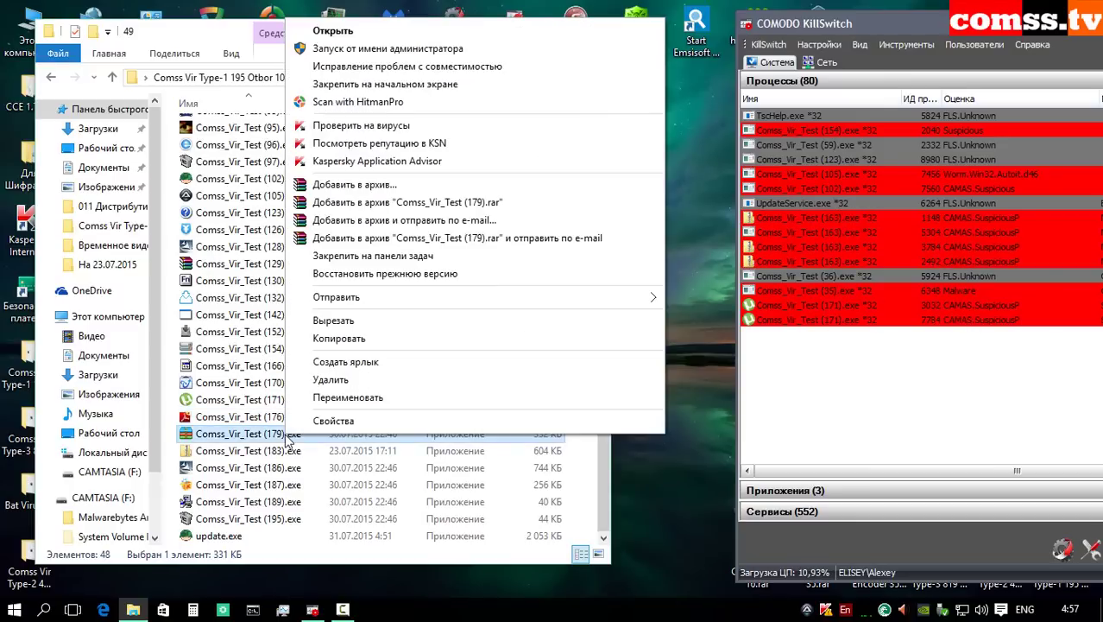
click(380, 50)
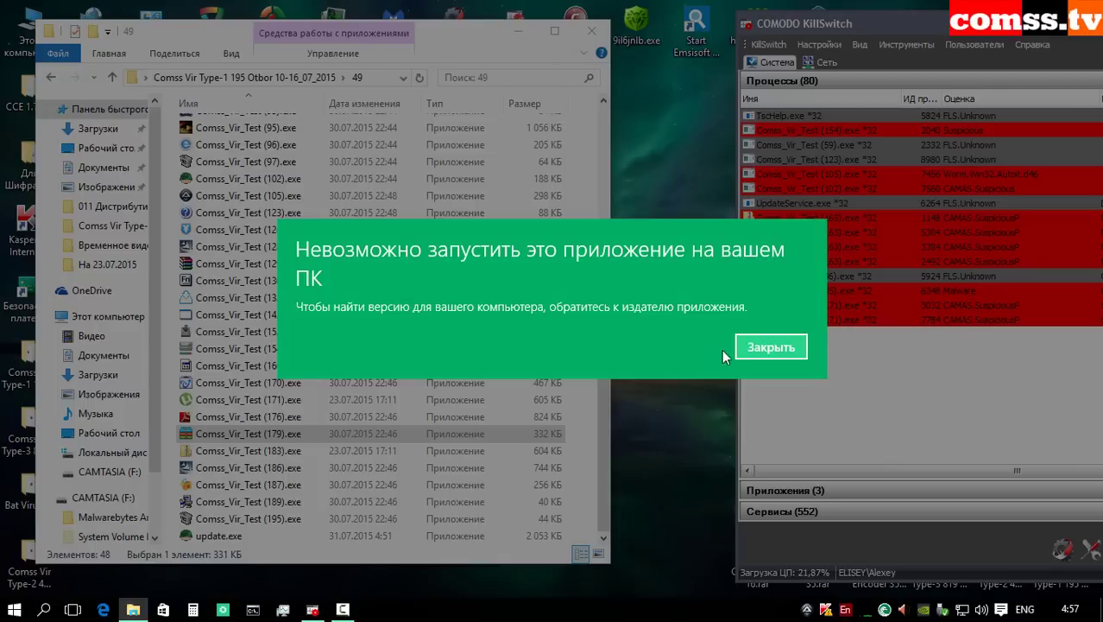
click(754, 346)
Step: Launch Comss_Vir_Test (183).exe as administrator, have it download cr.rar, and minimize the download window
right_click(289, 451)
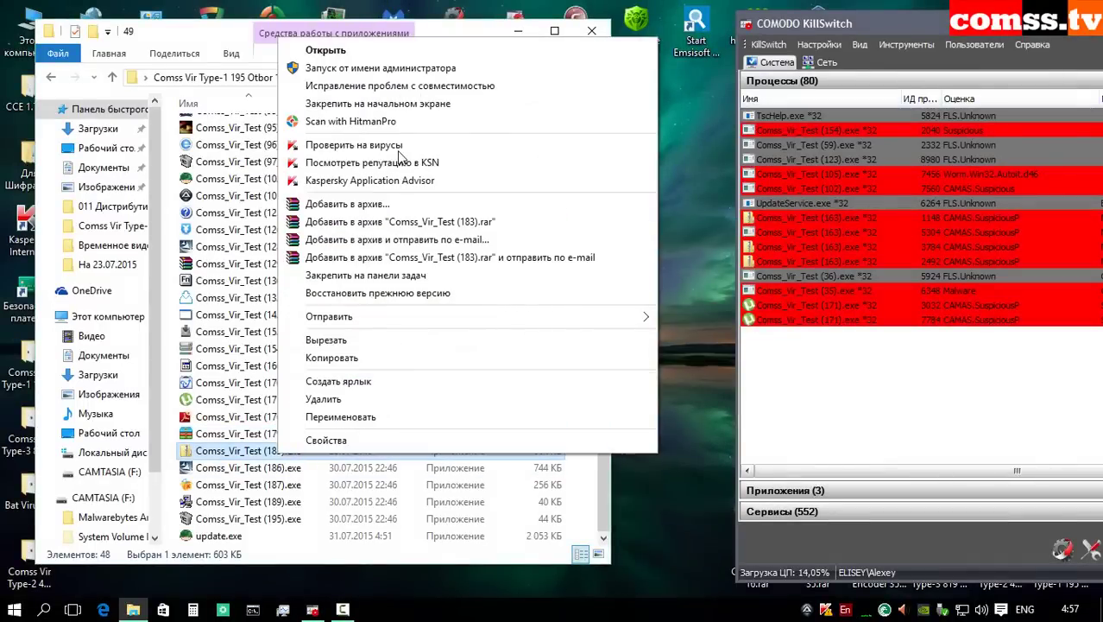
click(384, 68)
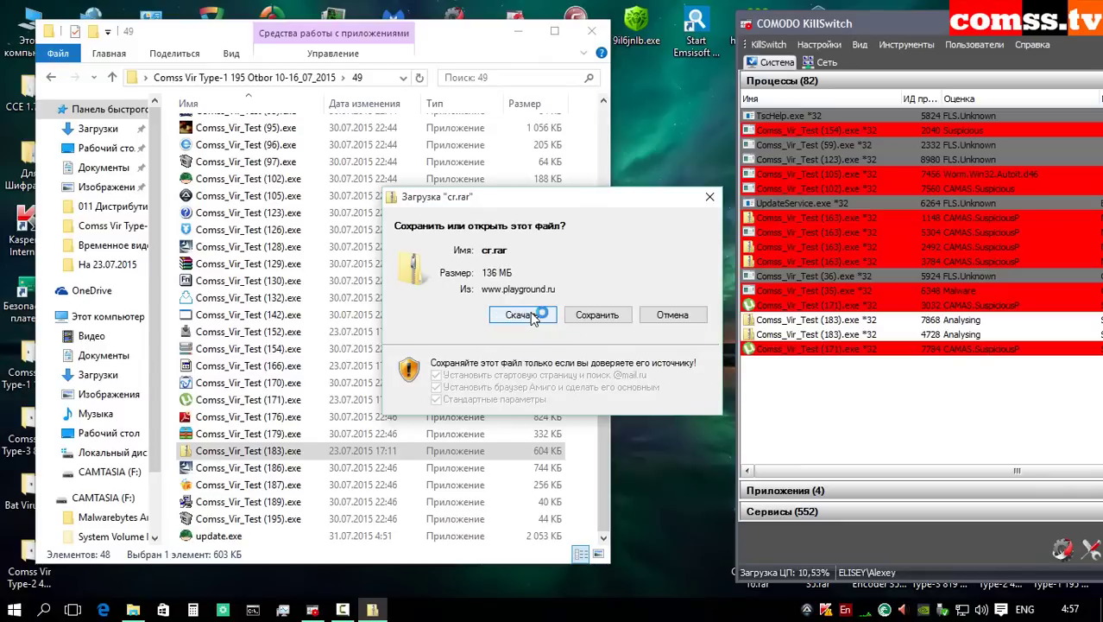
click(522, 315)
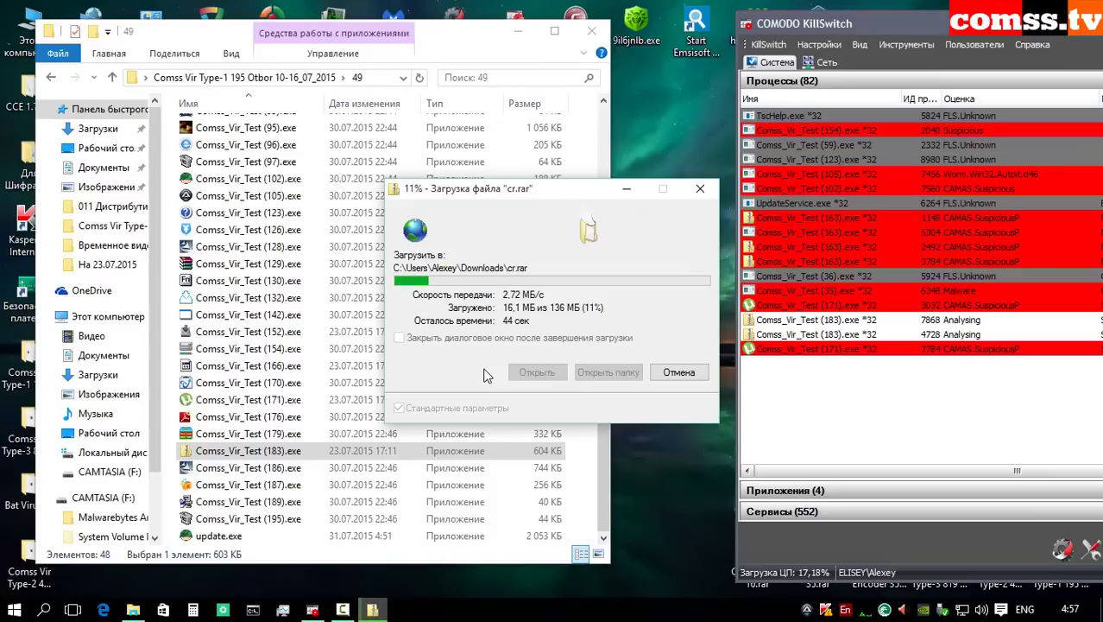
click(626, 189)
Step: Launch Comss_Vir_Test (186).exe as administrator and acknowledge the default applications notice
click(295, 471)
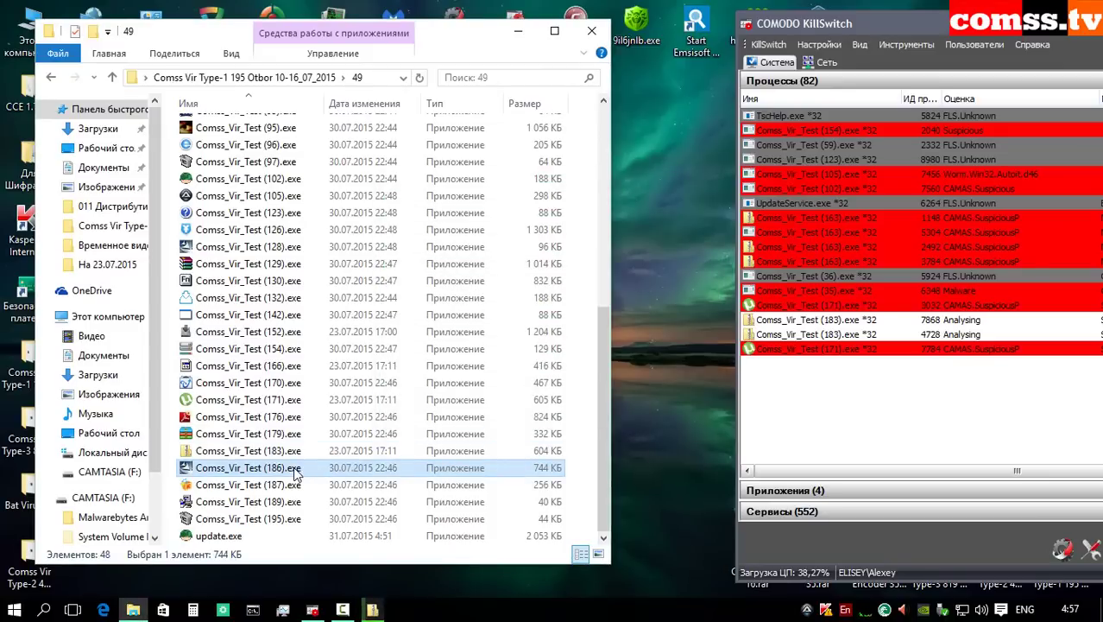
right_click(295, 470)
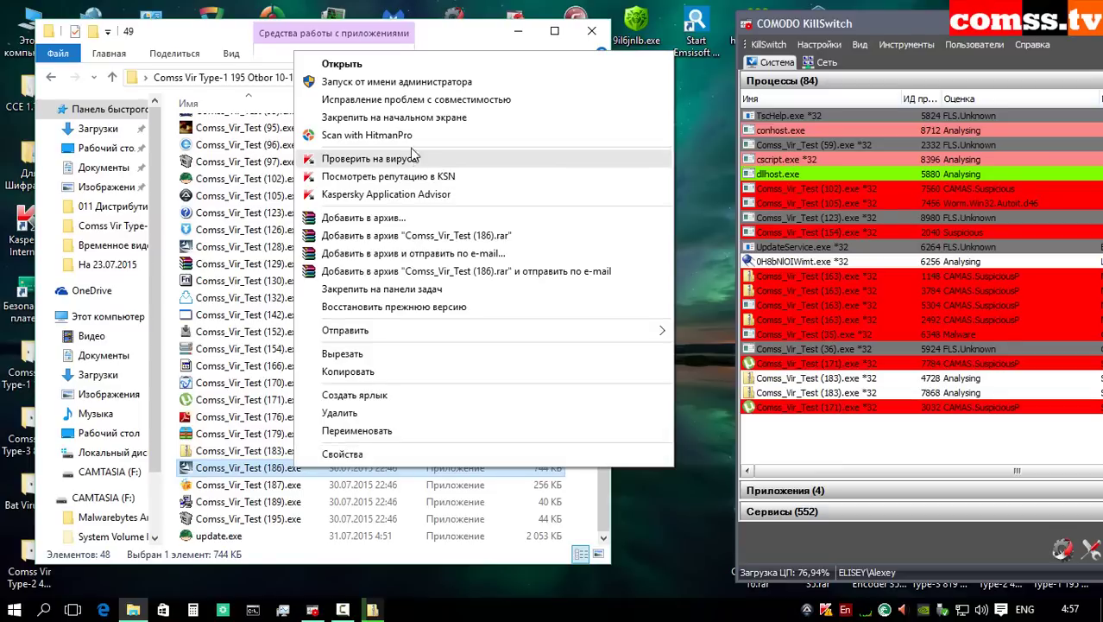
click(406, 87)
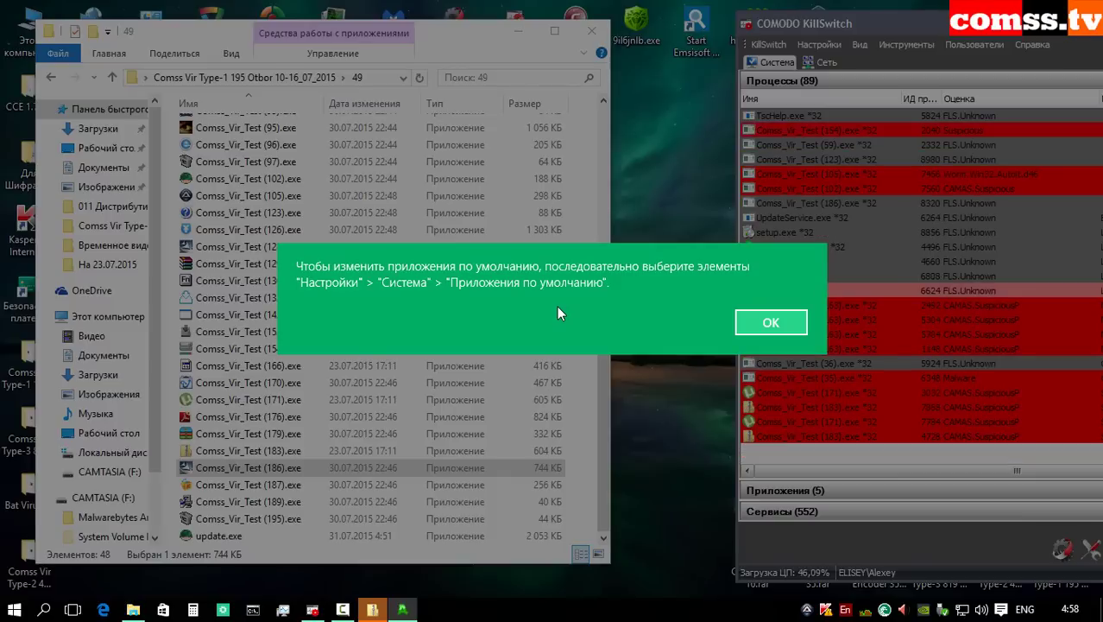
click(774, 323)
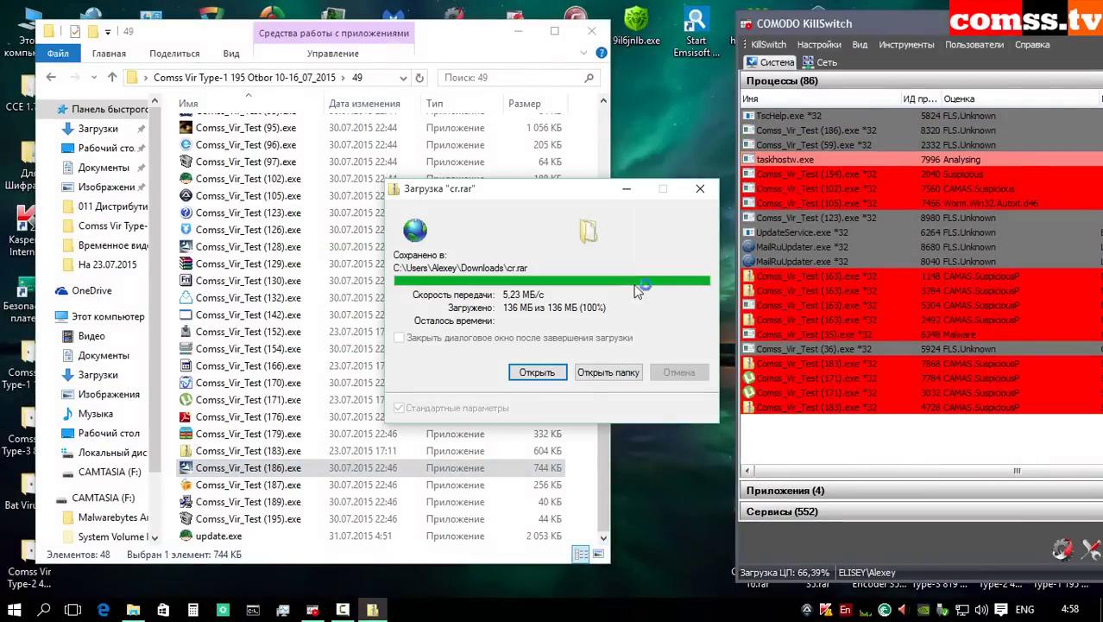
Step: Open the downloaded cr.rar and examine its contents, including the Patch_Fix_for_CR_demo_0_1_5 folder, closing the archive when done
click(561, 374)
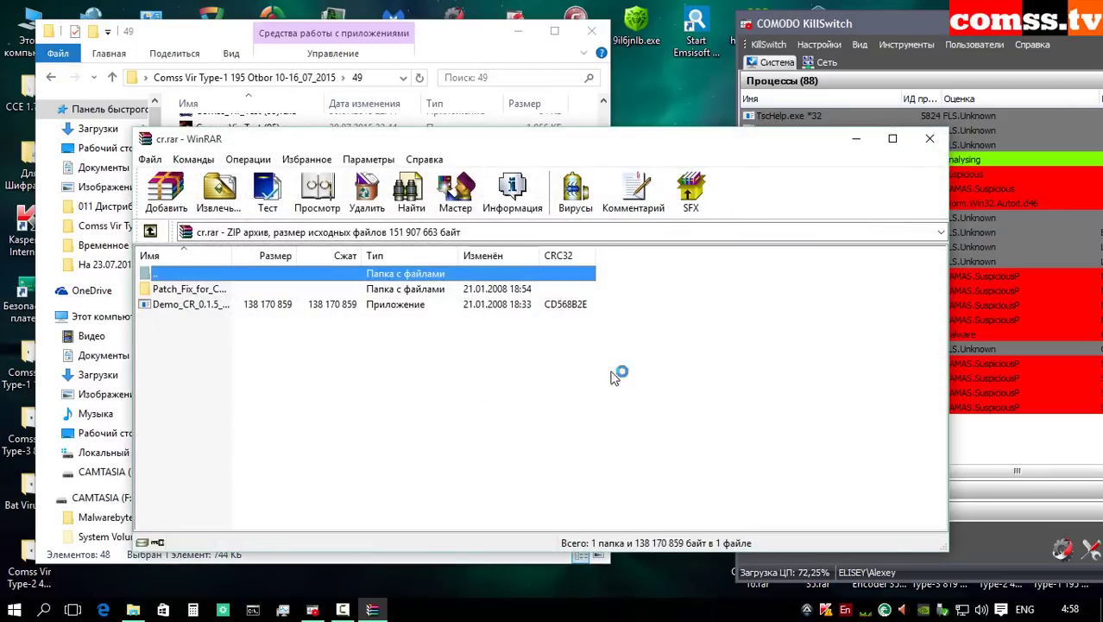
drag(232, 256, 407, 256)
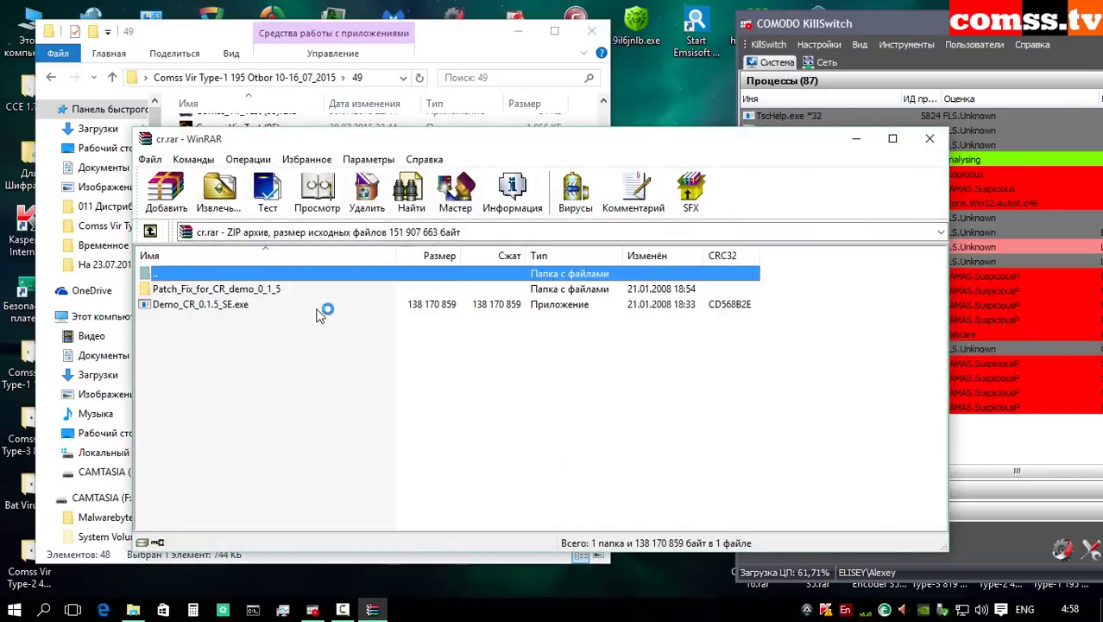
click(269, 292)
double_click(268, 291)
double_click(268, 296)
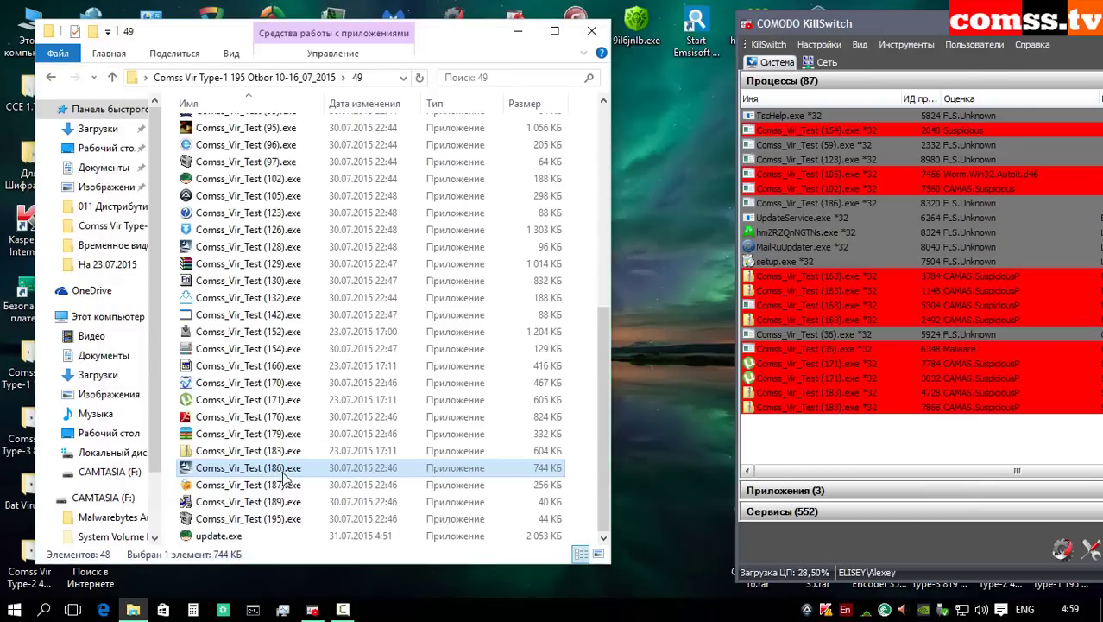
Step: Launch Comss_Vir_Test (187).exe as administrator, dismissing the default applications notice and the NSIS error
double_click(303, 488)
right_click(302, 487)
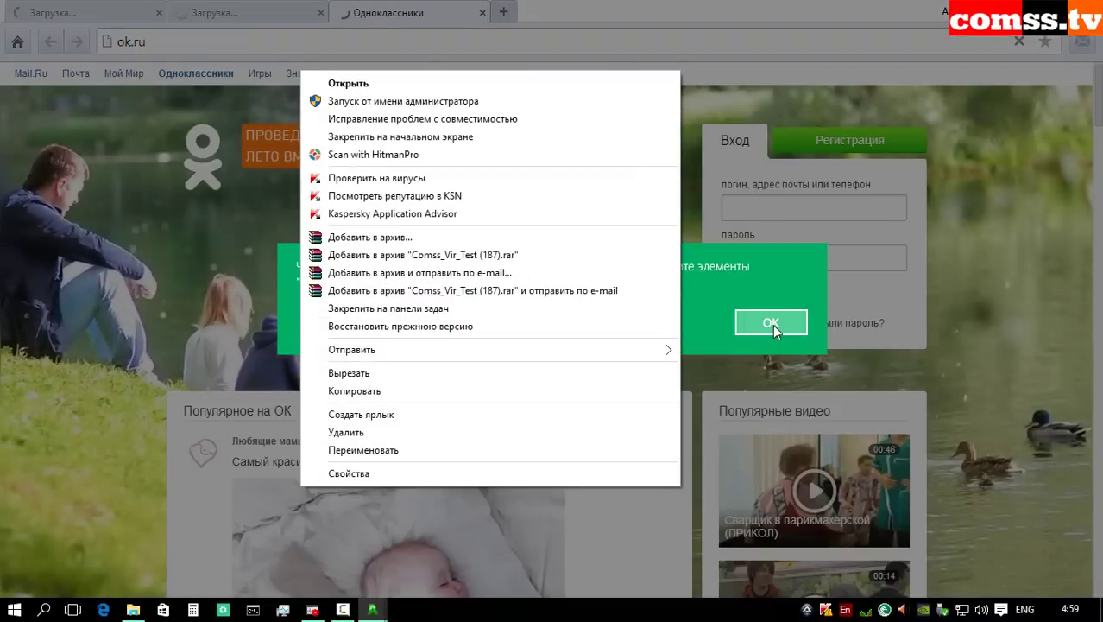
click(773, 323)
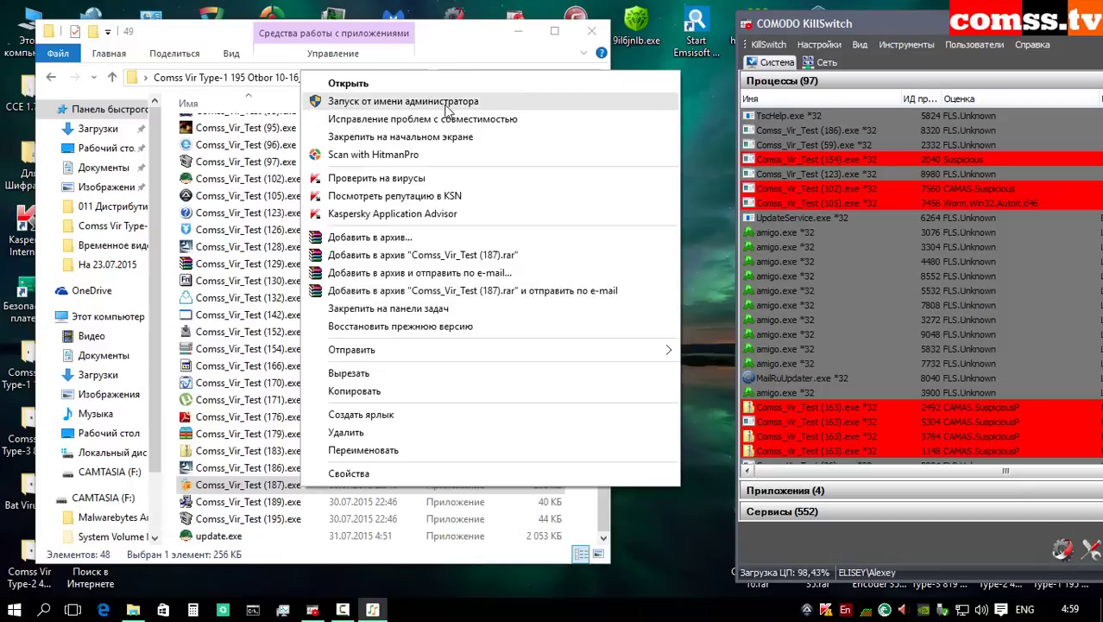
click(447, 103)
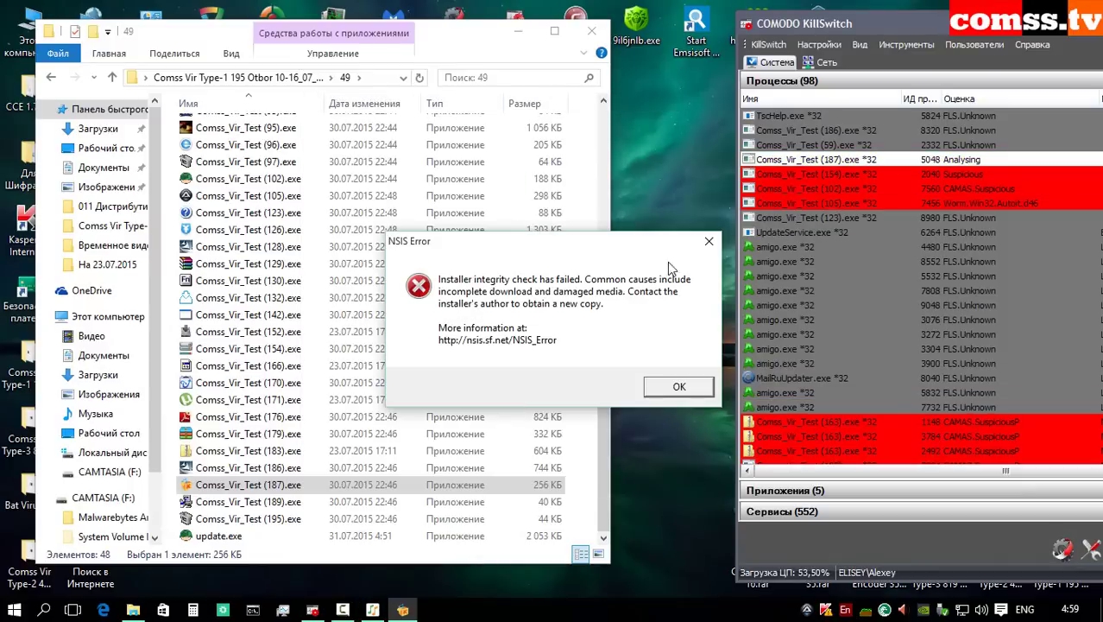
click(679, 387)
Step: Launch Comss_Vir_Test (189).exe as administrator and mark the program as installed correctly in the compatibility assistant
click(278, 503)
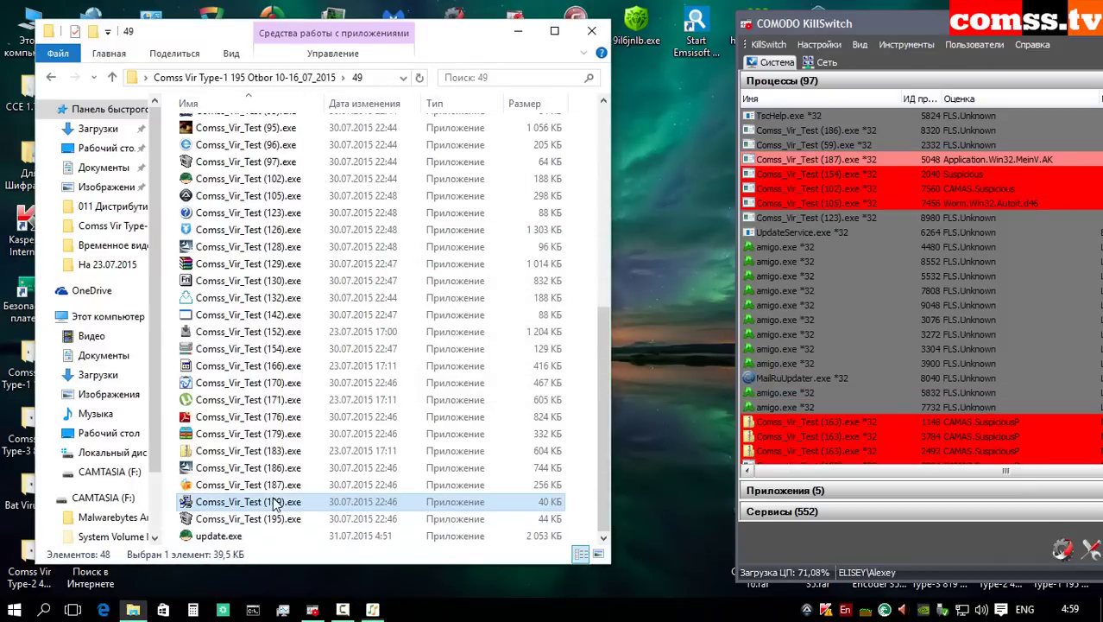
right_click(278, 506)
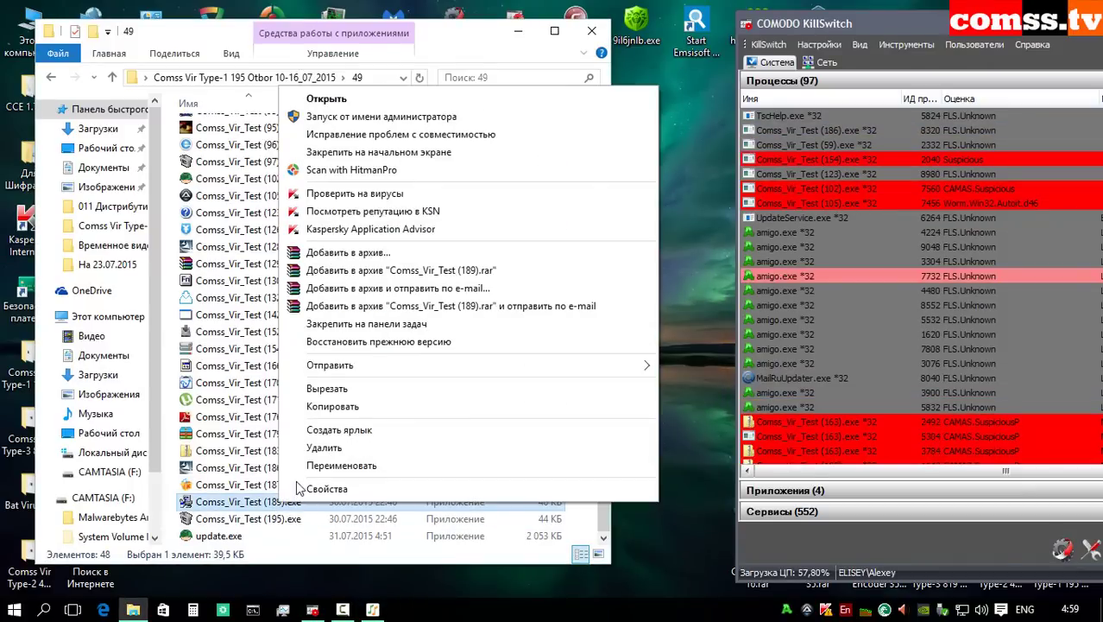
click(363, 115)
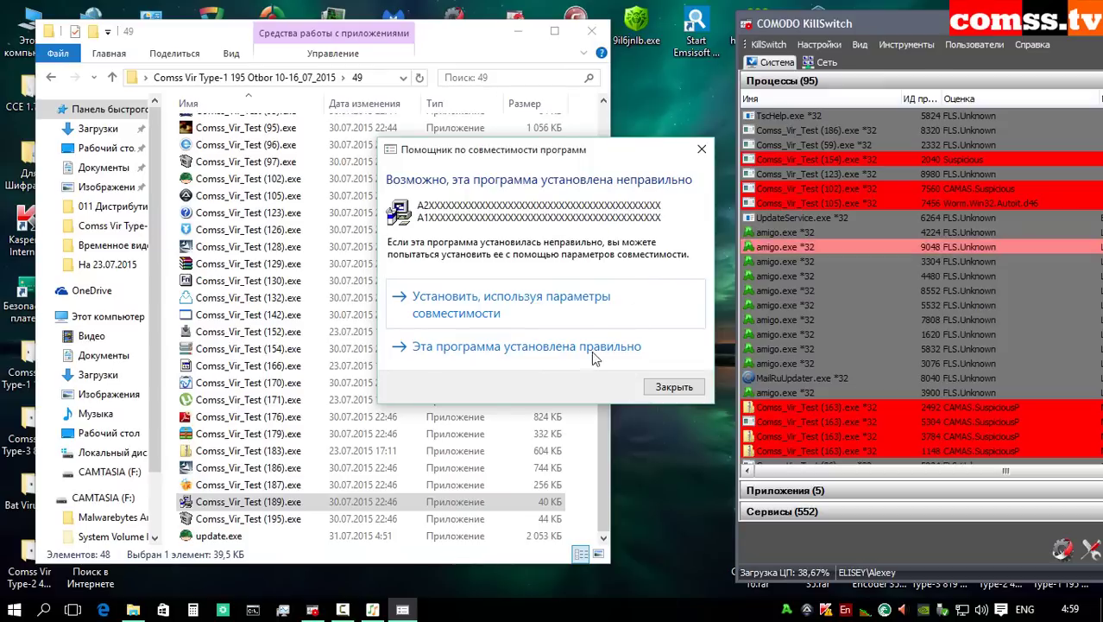
click(542, 362)
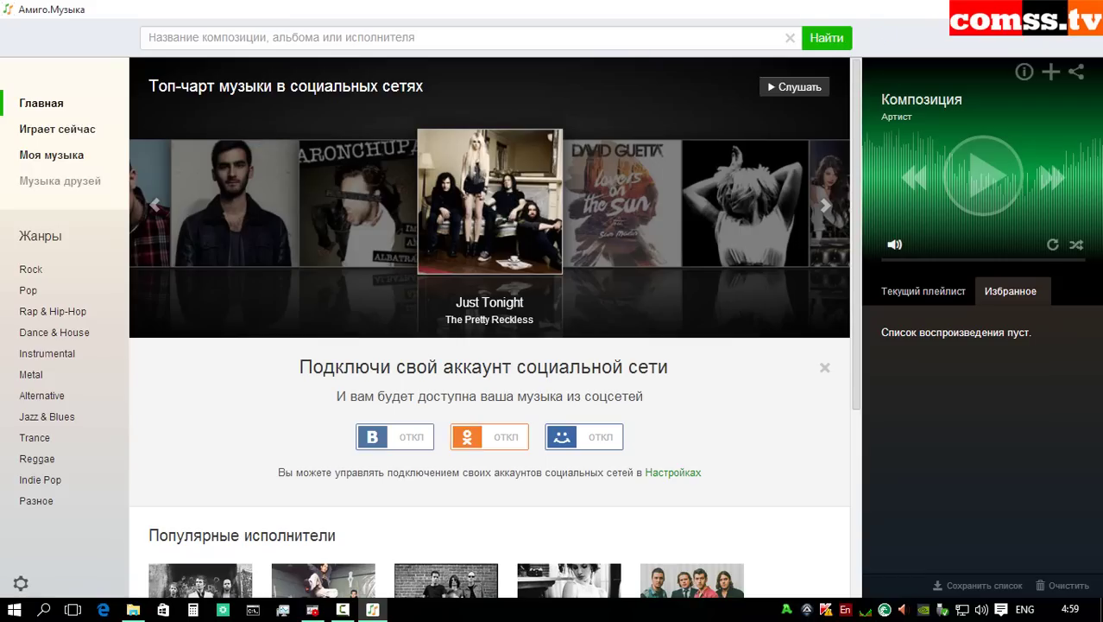
Step: Close the Амиго.Музыка window and dismiss Kinoroom Browser without accepting its agreement
click(372, 610)
right_click(372, 609)
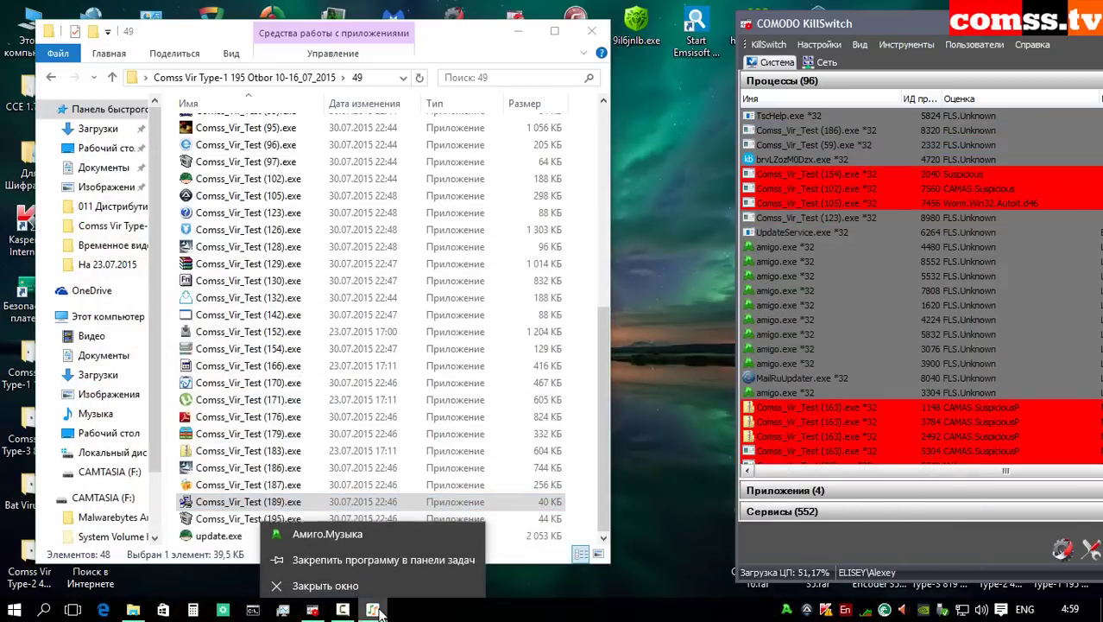
click(325, 585)
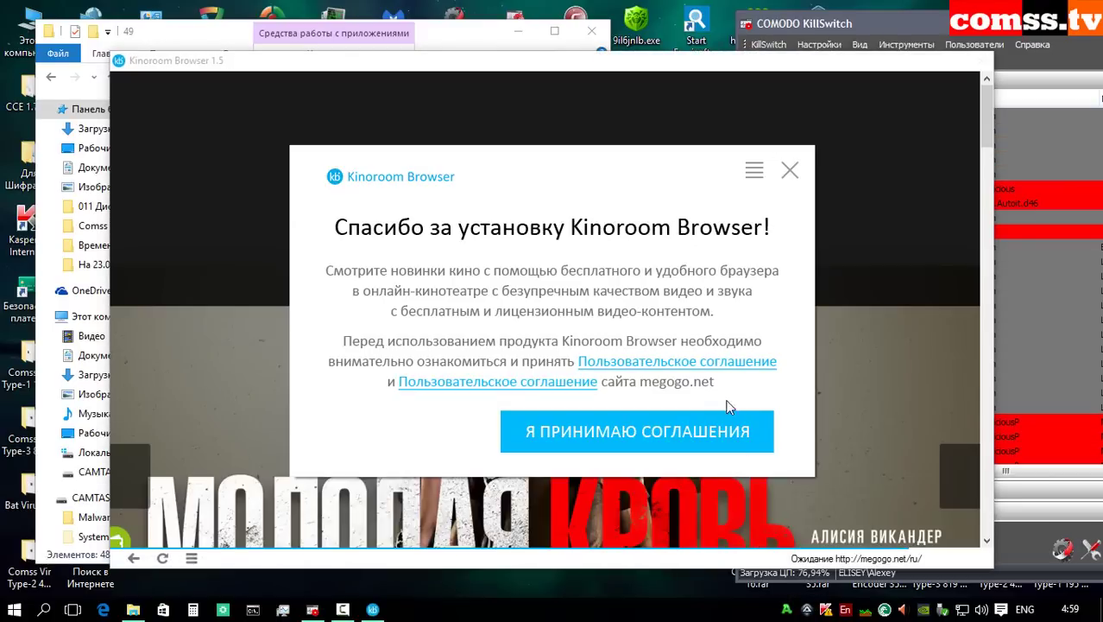
click(790, 170)
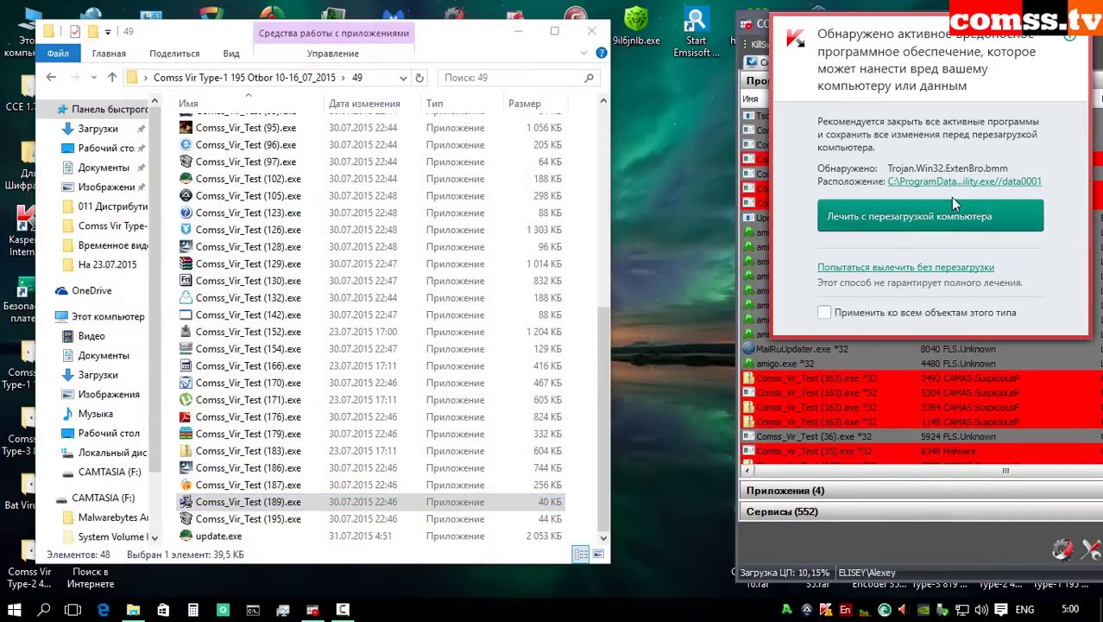
Step: Attempt disinfection of Trojan.Win32.ExtenBro.bmm without a reboot, and launch Comss_Vir_Test (195).exe as administrator
click(911, 267)
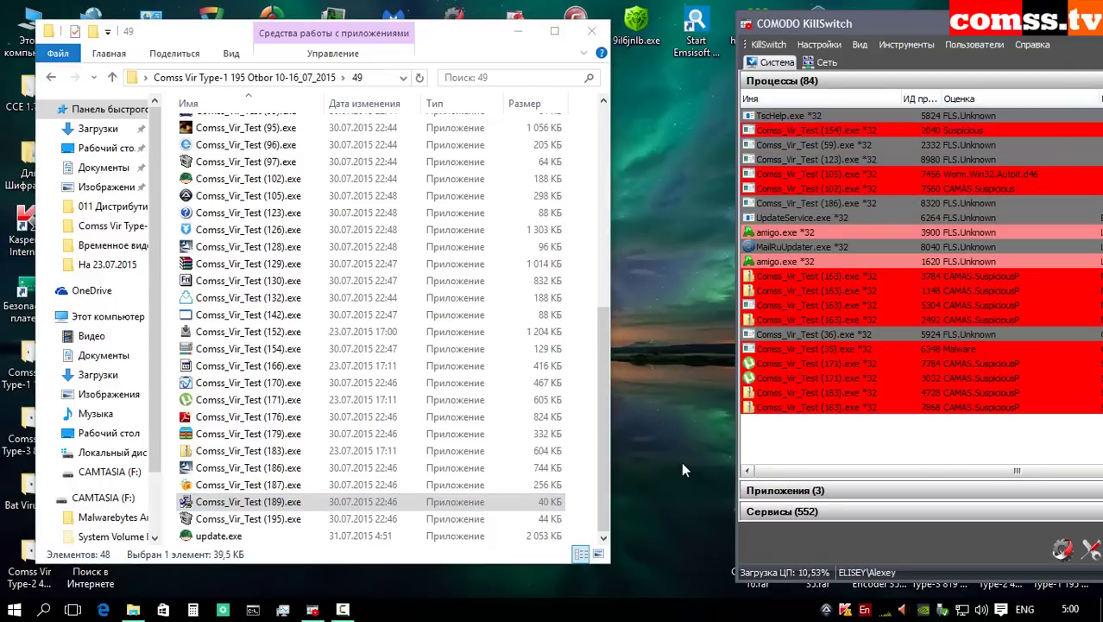
right_click(297, 519)
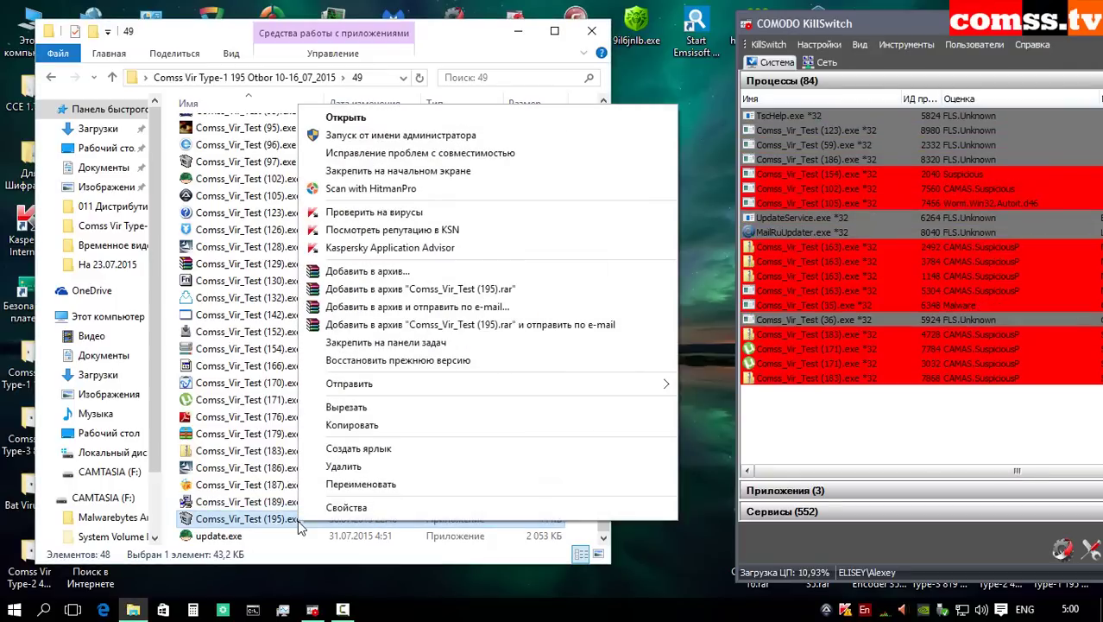
click(411, 136)
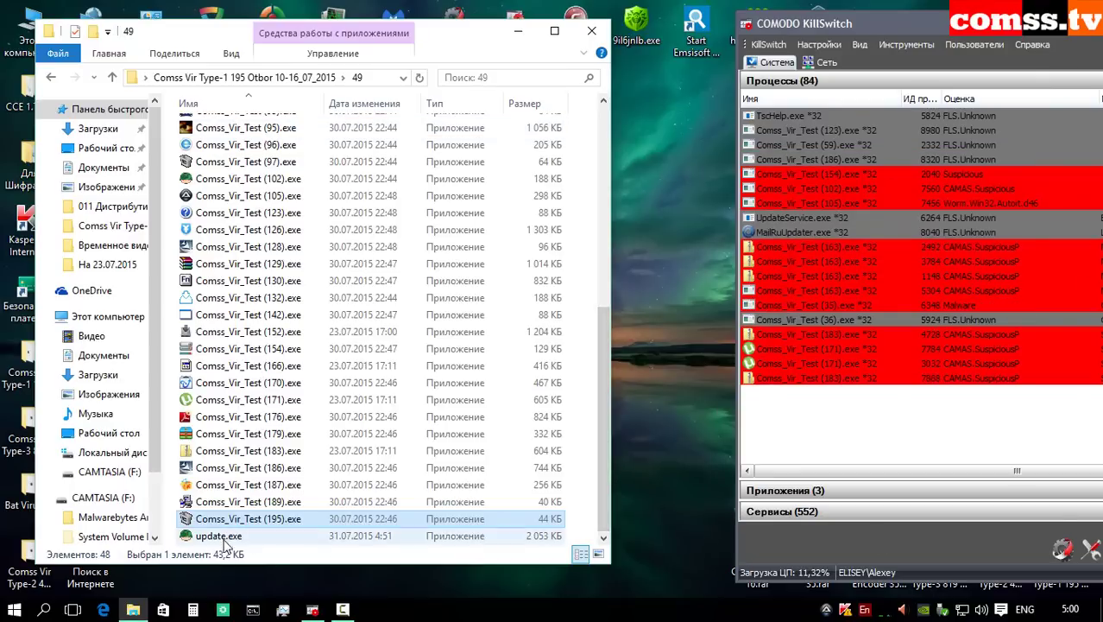
Step: Delete all items in the 49 folder, confirming the browser choice prompt and dismissing the OpenWith.exe error
drag(607, 496, 620, 280)
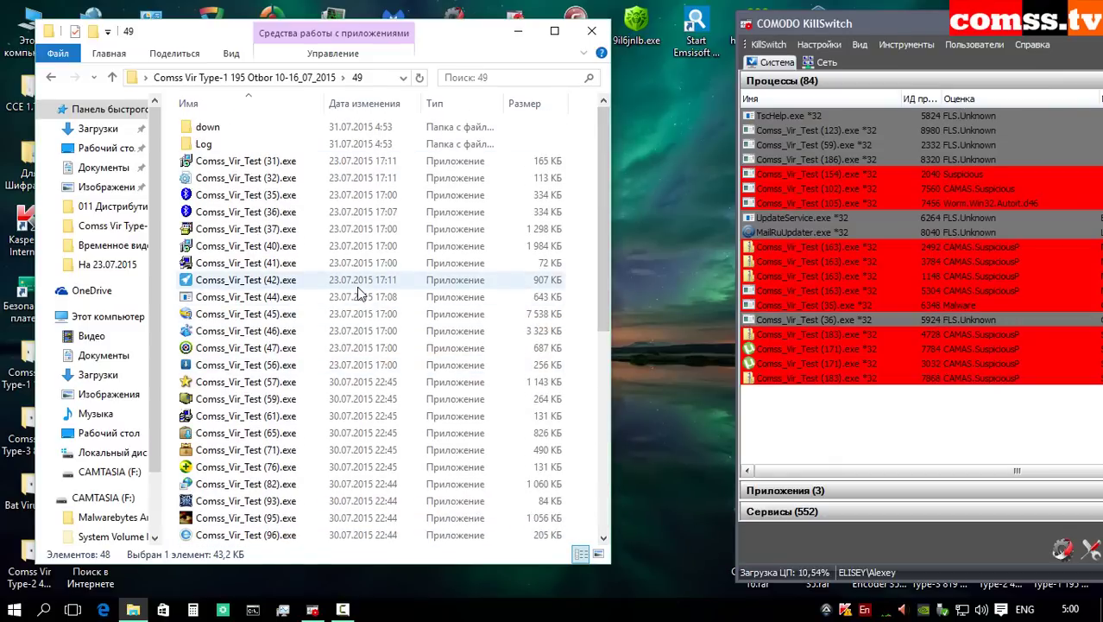
key(ctrl+a)
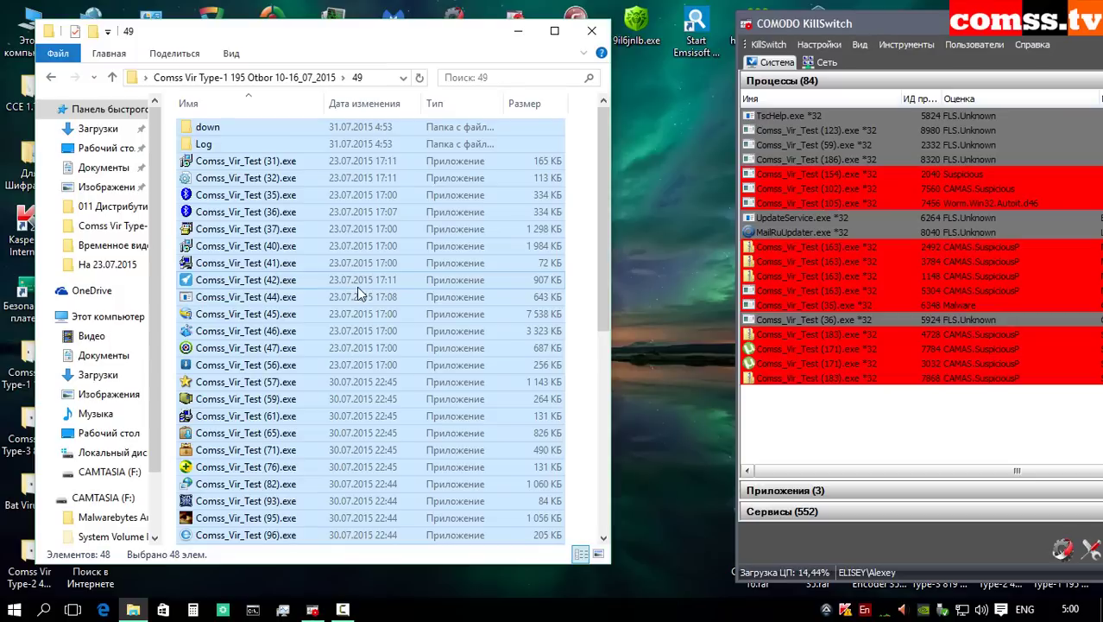
key(Delete)
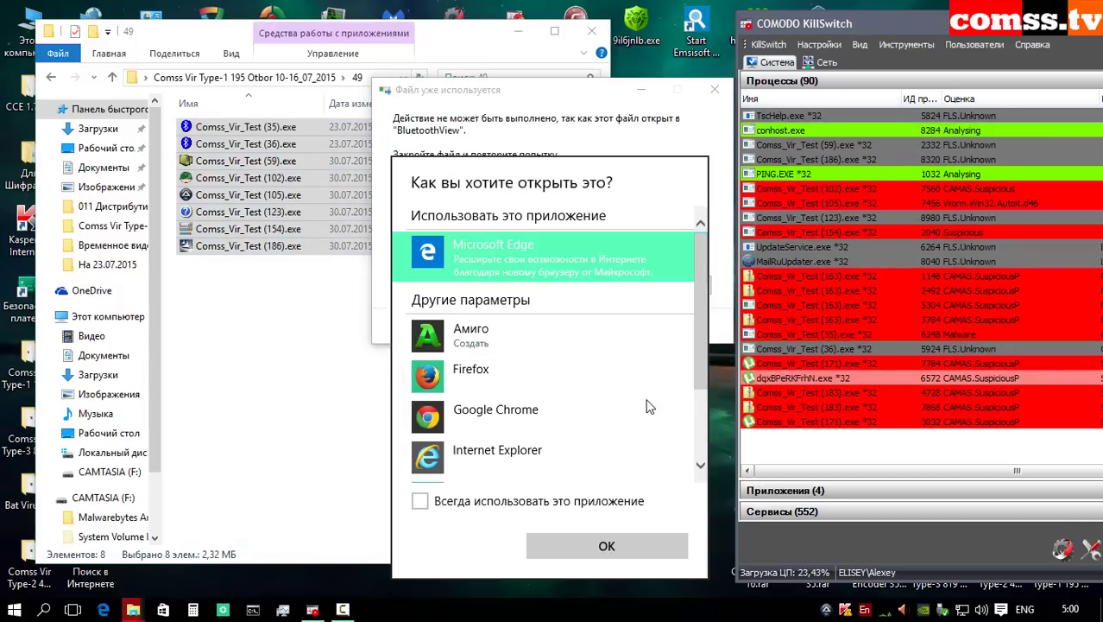
click(629, 542)
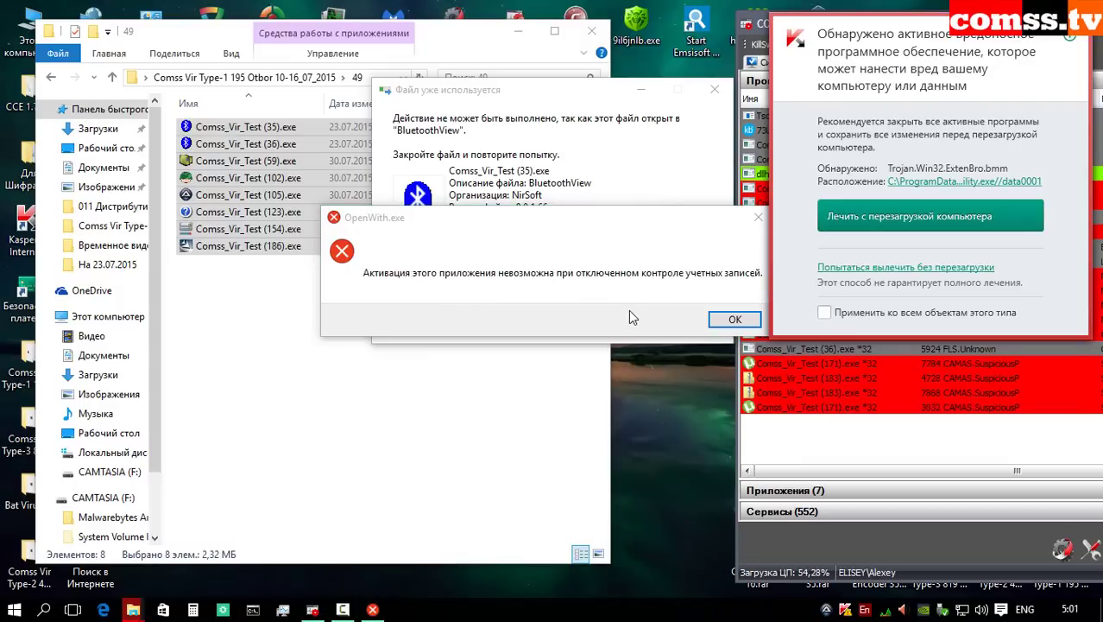
click(731, 319)
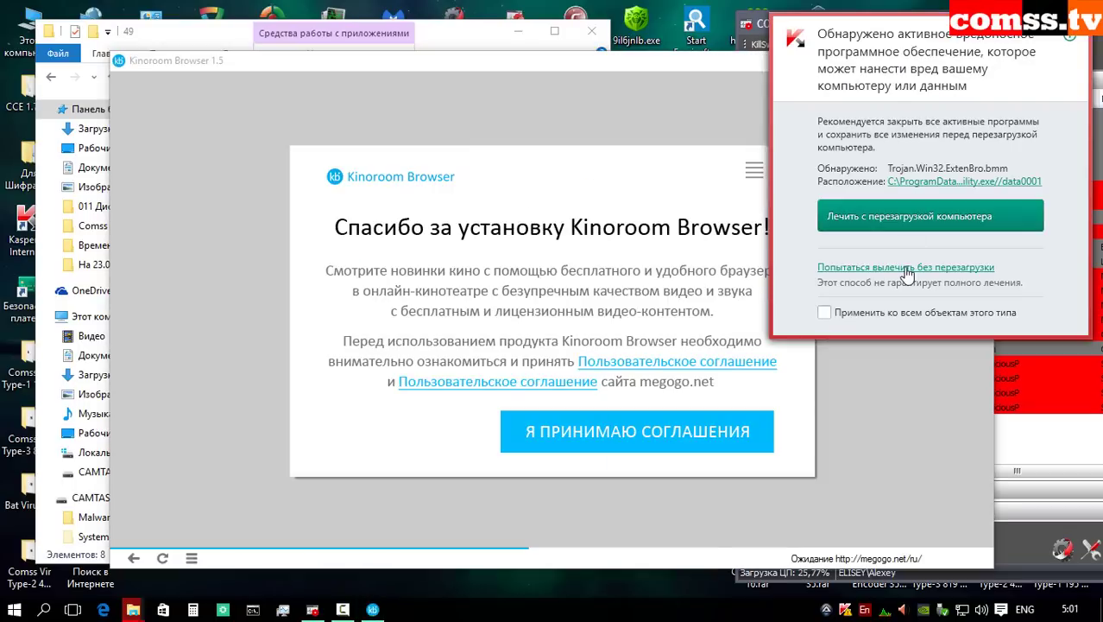
Step: Attempt Trojan.Win32.ExtenBro.bmm disinfection without a reboot, dismissing Kinoroom Browser's agreement, and skip all in-use files in the deletion
click(905, 267)
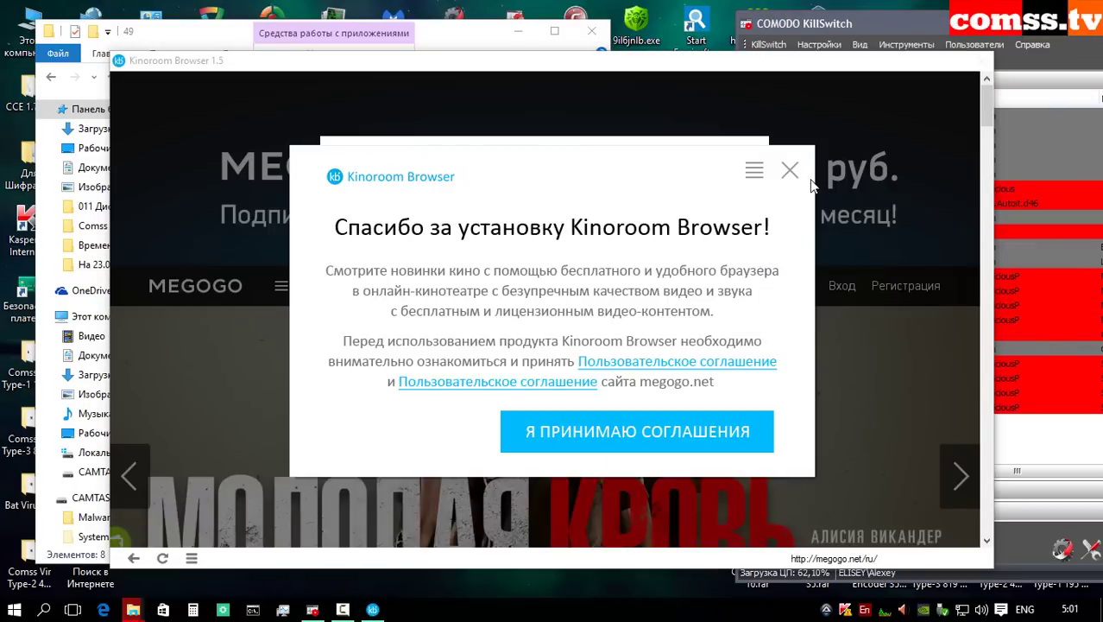
click(789, 170)
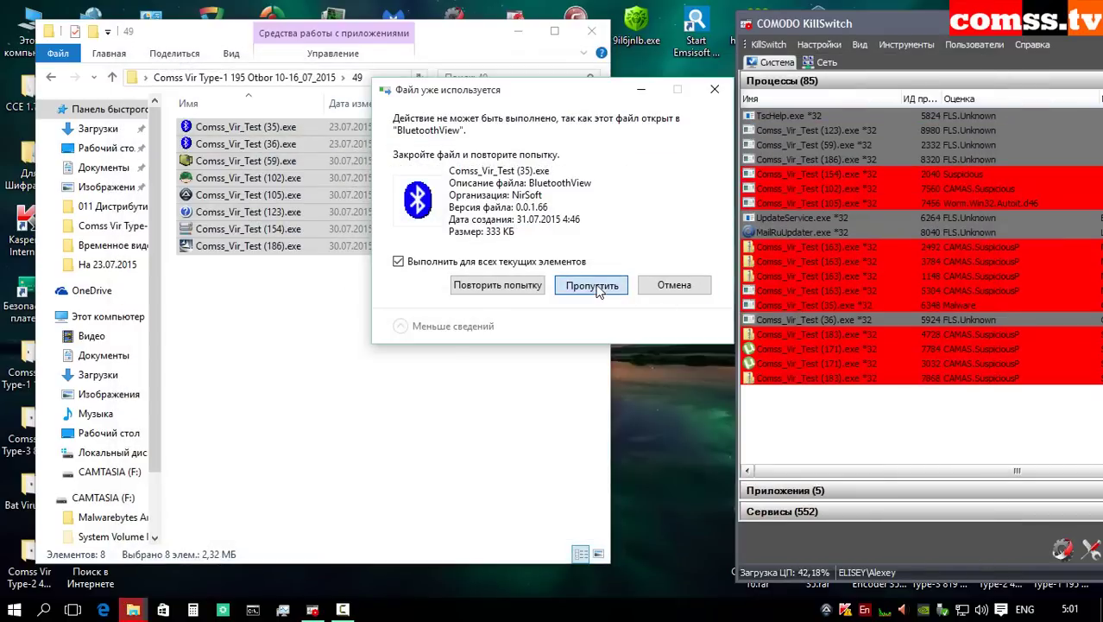
click(590, 285)
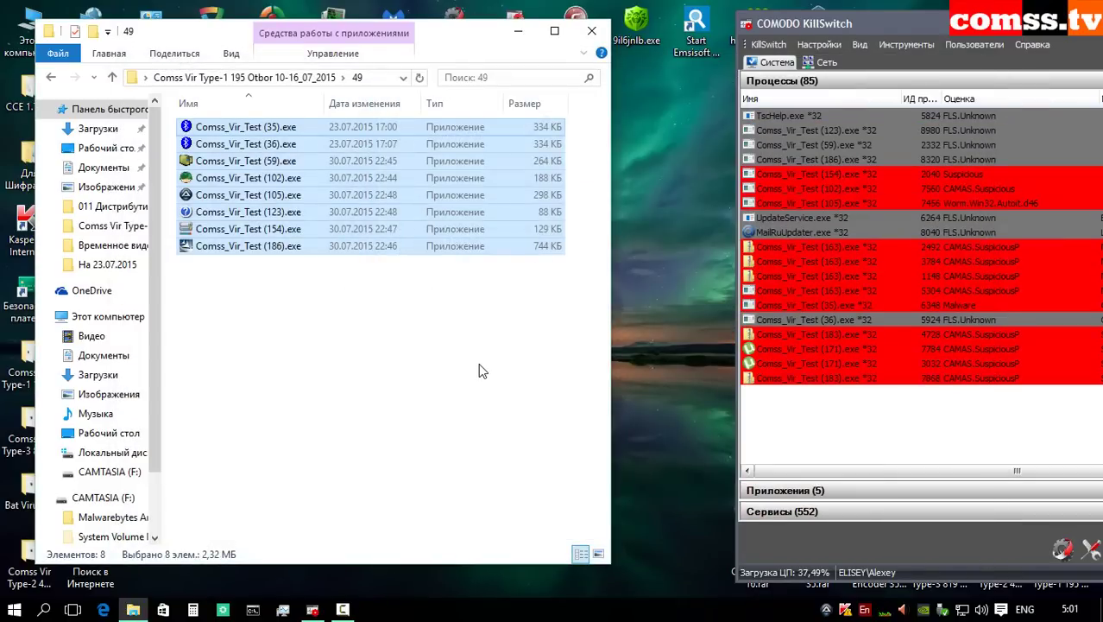
click(400, 311)
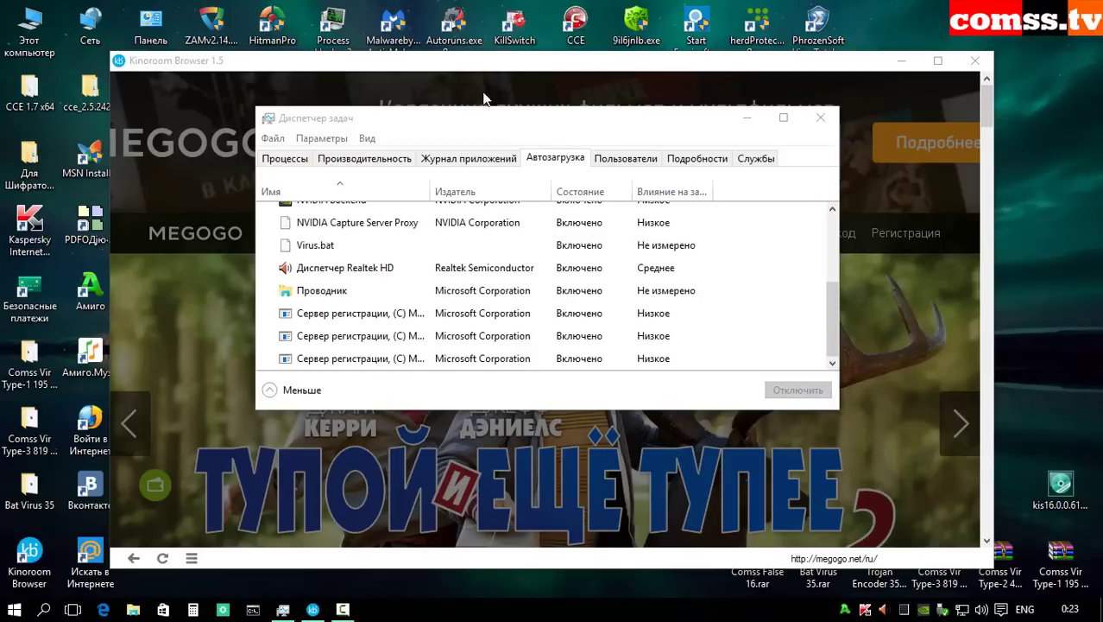
Step: Inspect what remains in subfolder 238 of the Comss Vir Type-3 819 collection, close it, and open the Bat Virus 35 folder
click(32, 423)
double_click(32, 422)
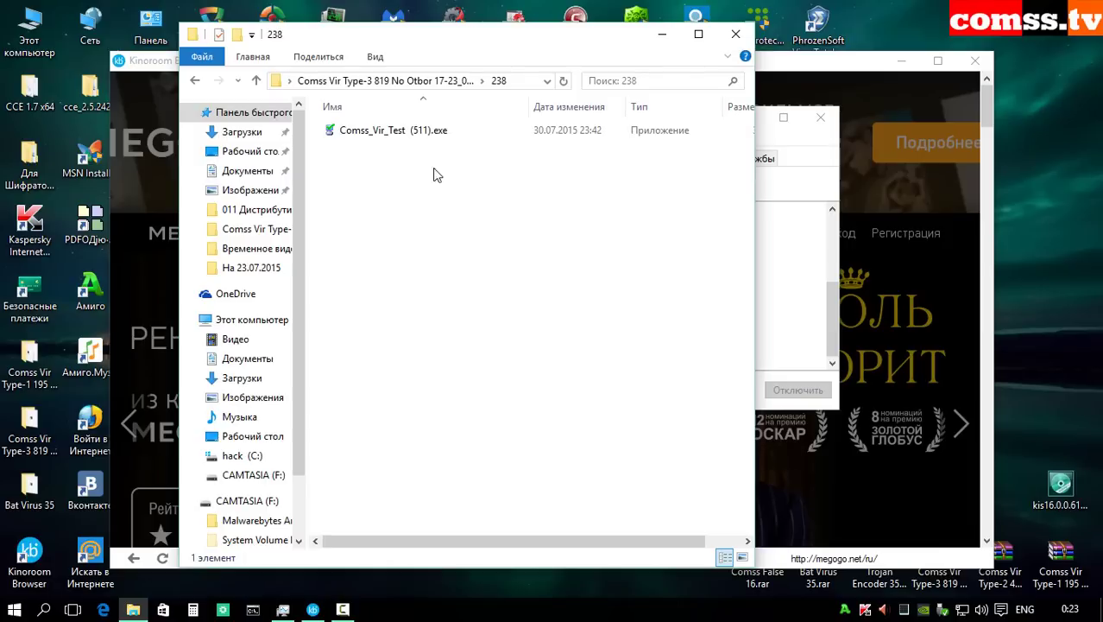
click(737, 35)
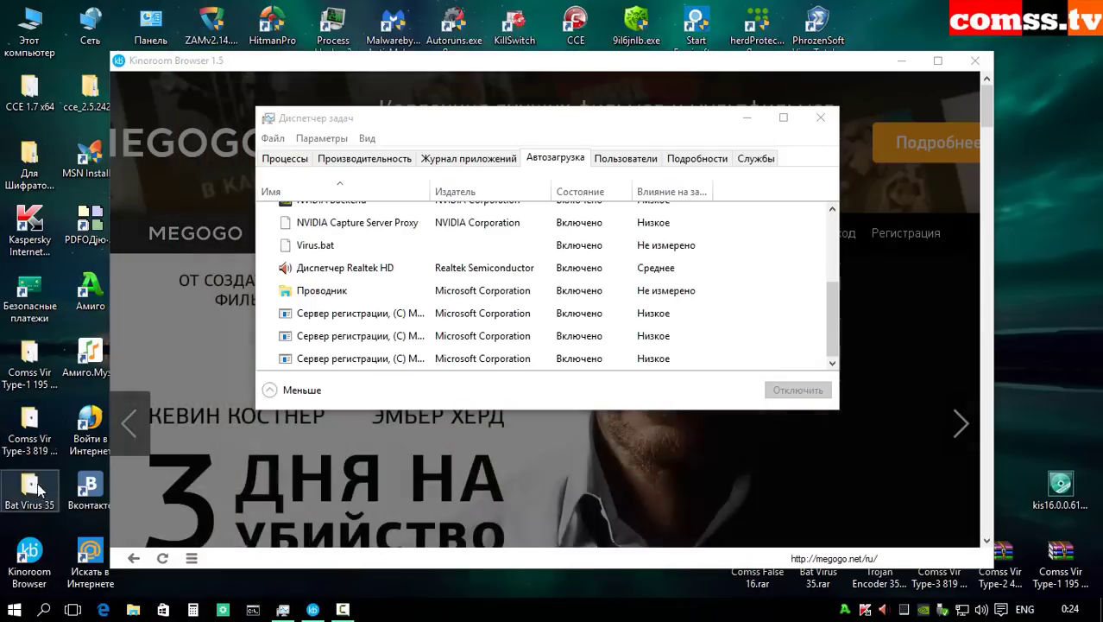
double_click(30, 490)
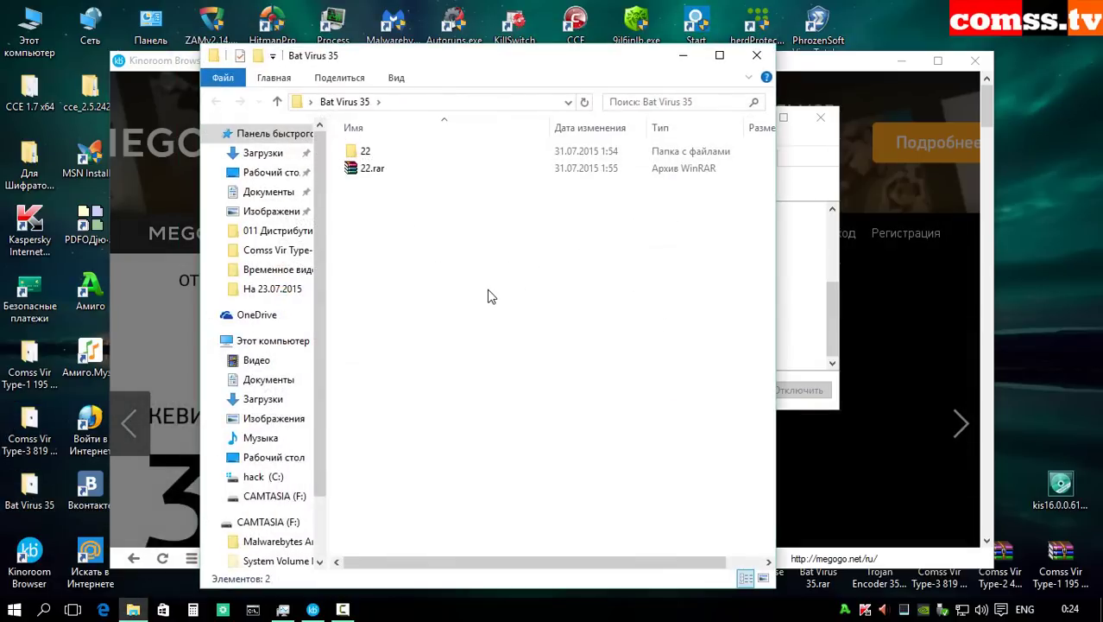
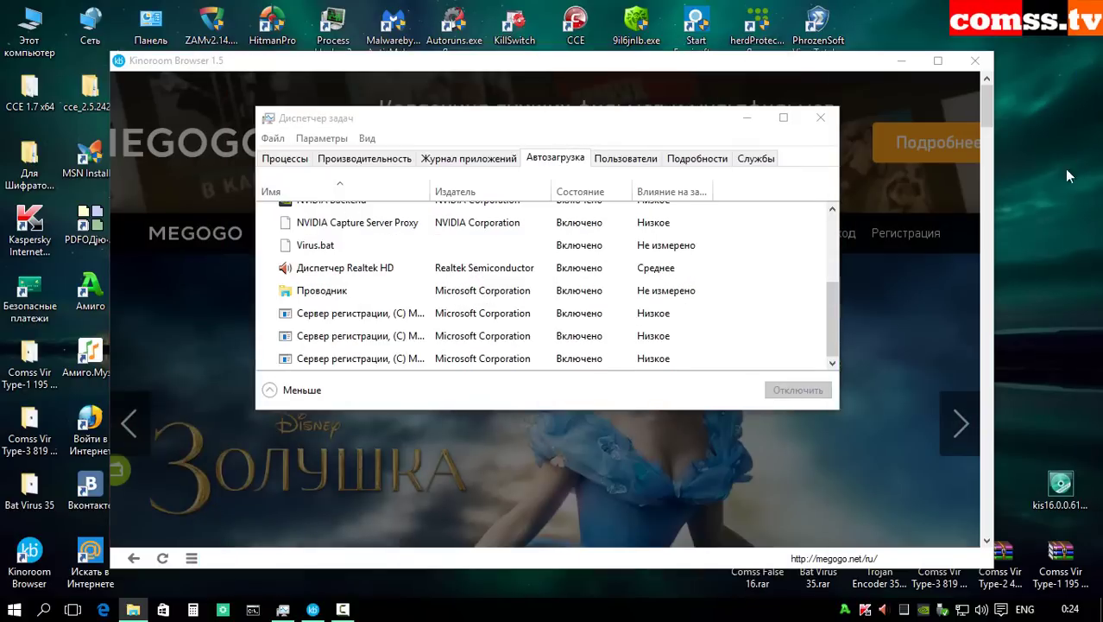
Step: Disable Virus.bat at startup in Task Manager, and close Kinoroom Browser after dismissing its gender and age prompt
click(359, 247)
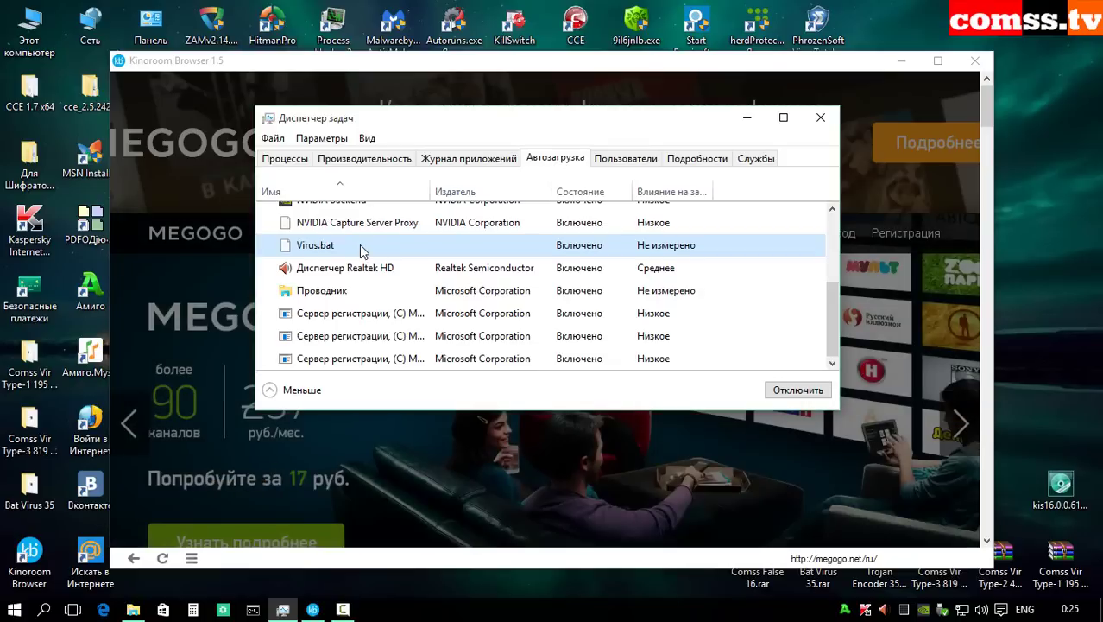
click(793, 391)
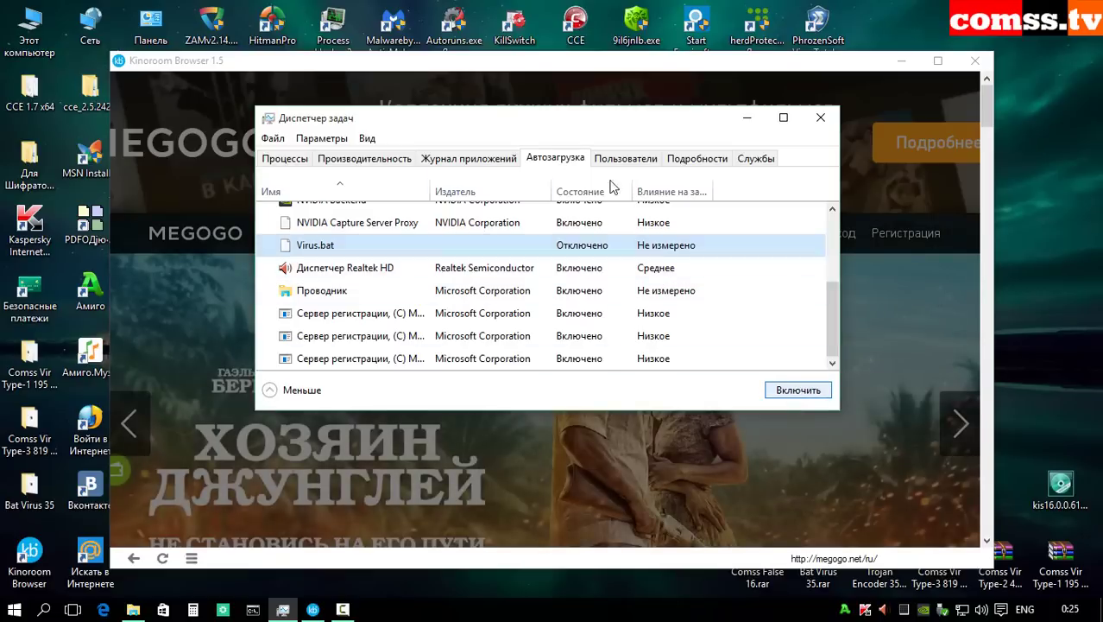
mouse_move(642, 251)
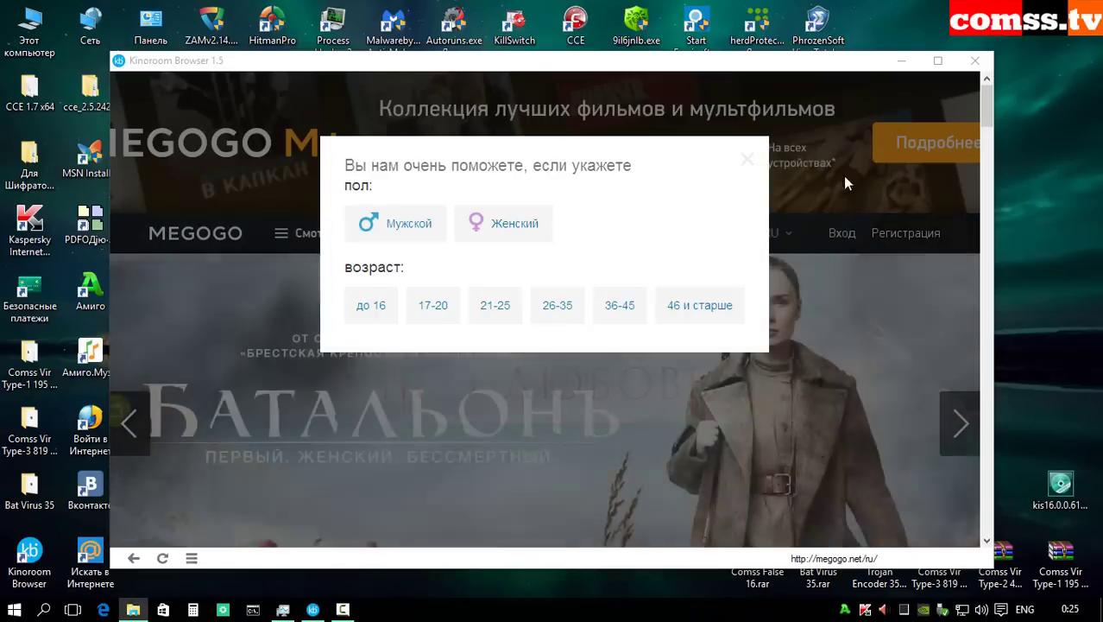
click(748, 159)
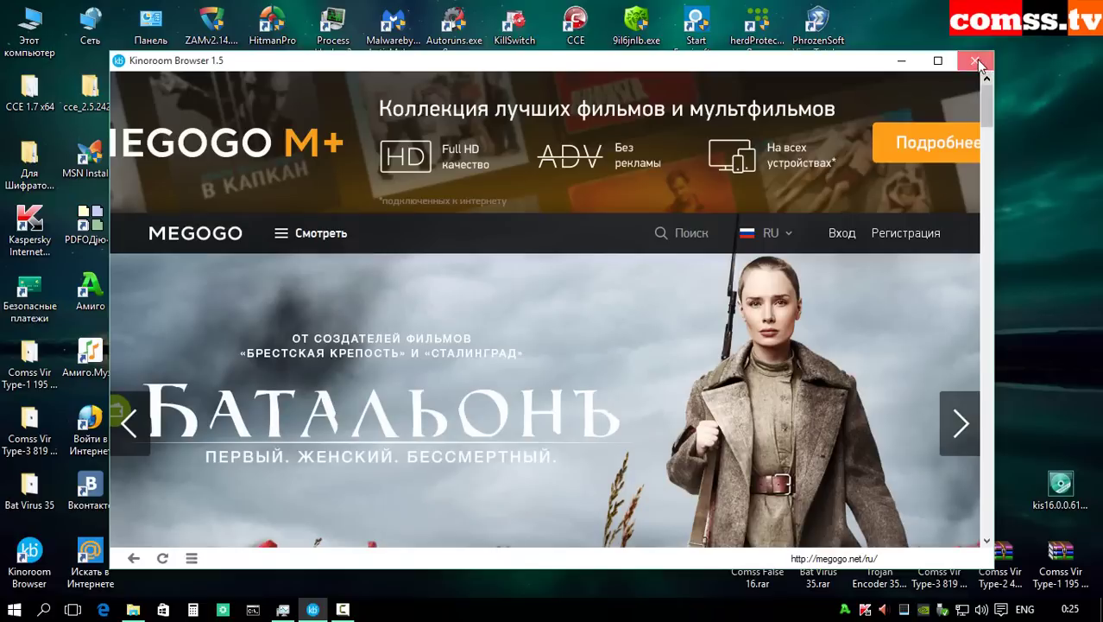
click(962, 63)
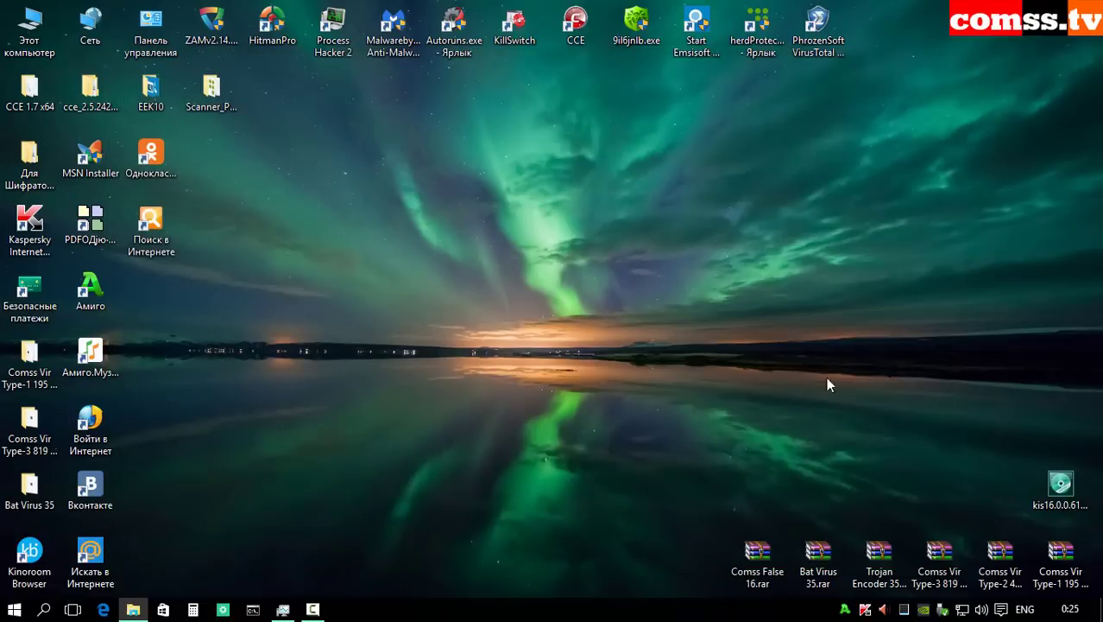
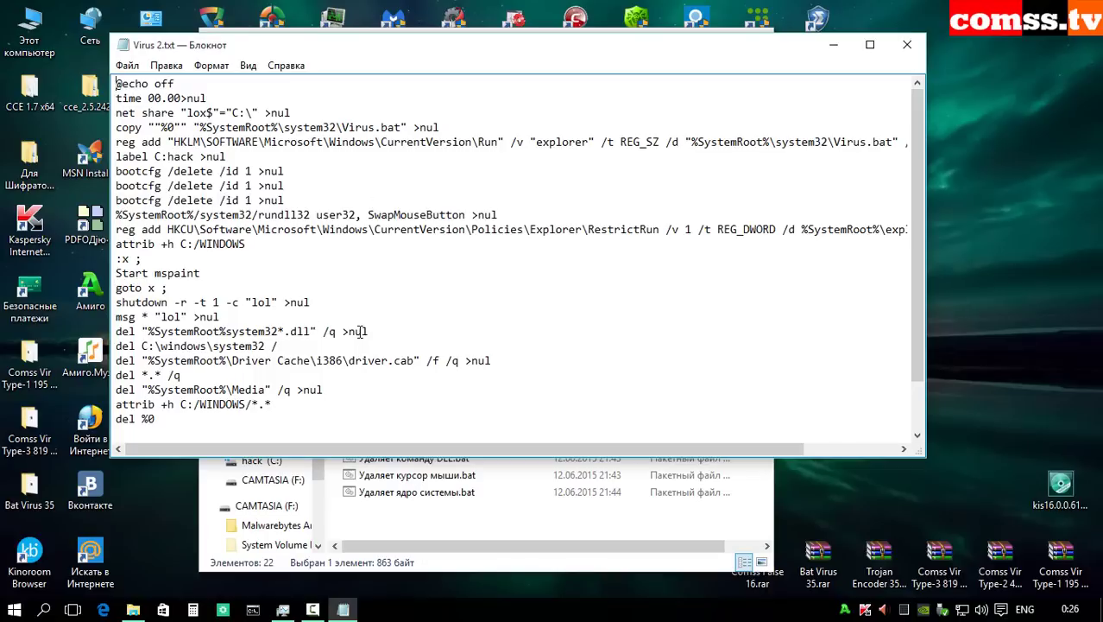
Step: Close Virus 2.txt and its folder 22, and delete the Bat Virus 35 folder from the desktop
key(alt+F4)
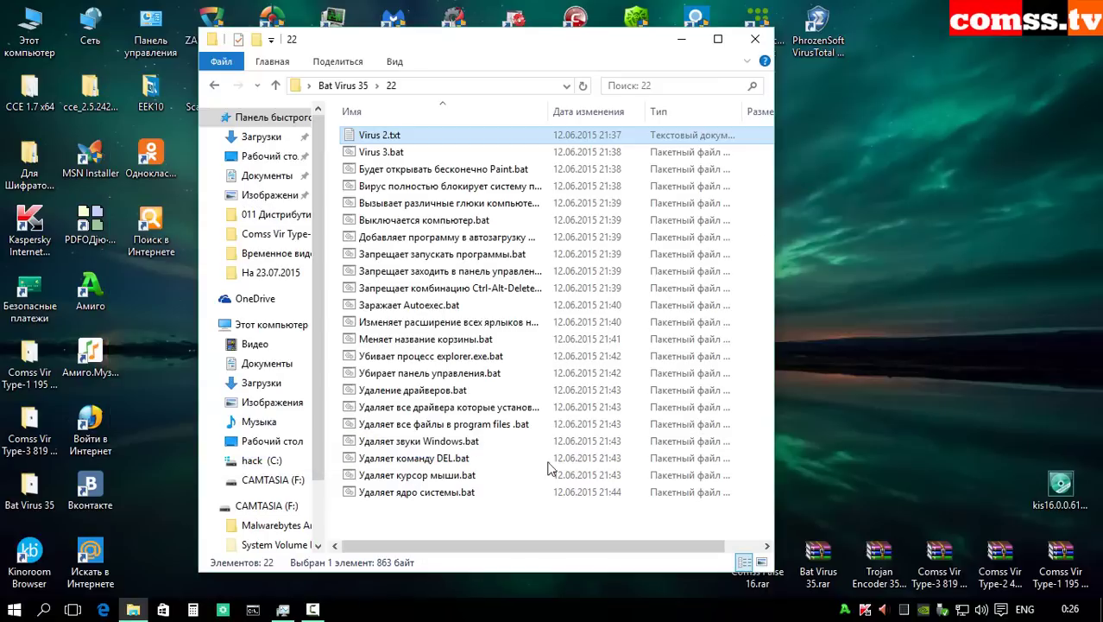
click(754, 42)
click(29, 488)
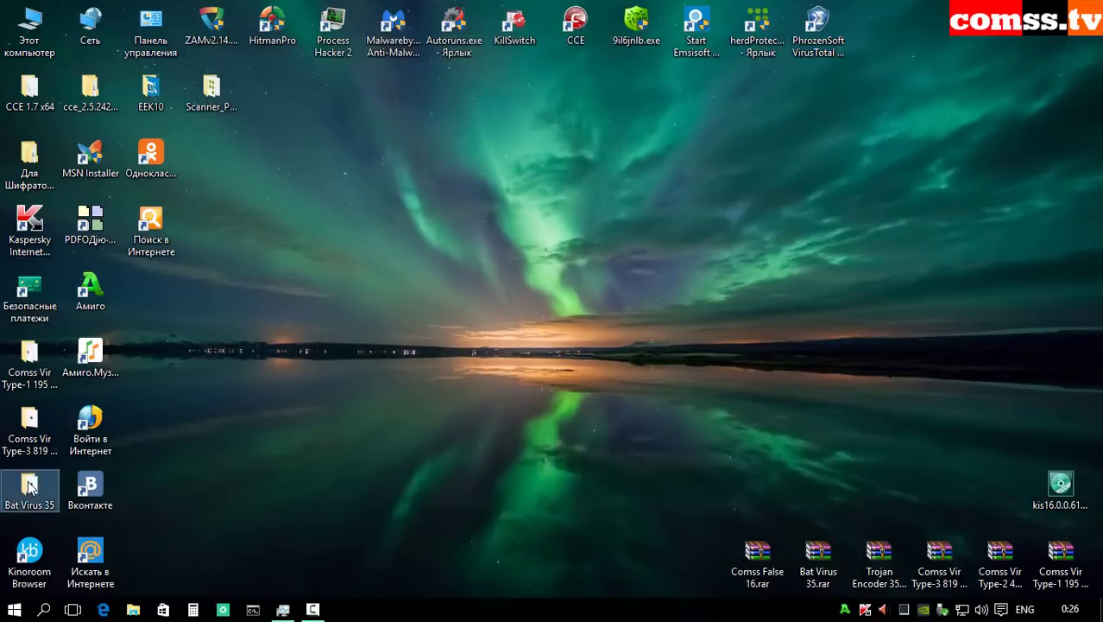
key(Delete)
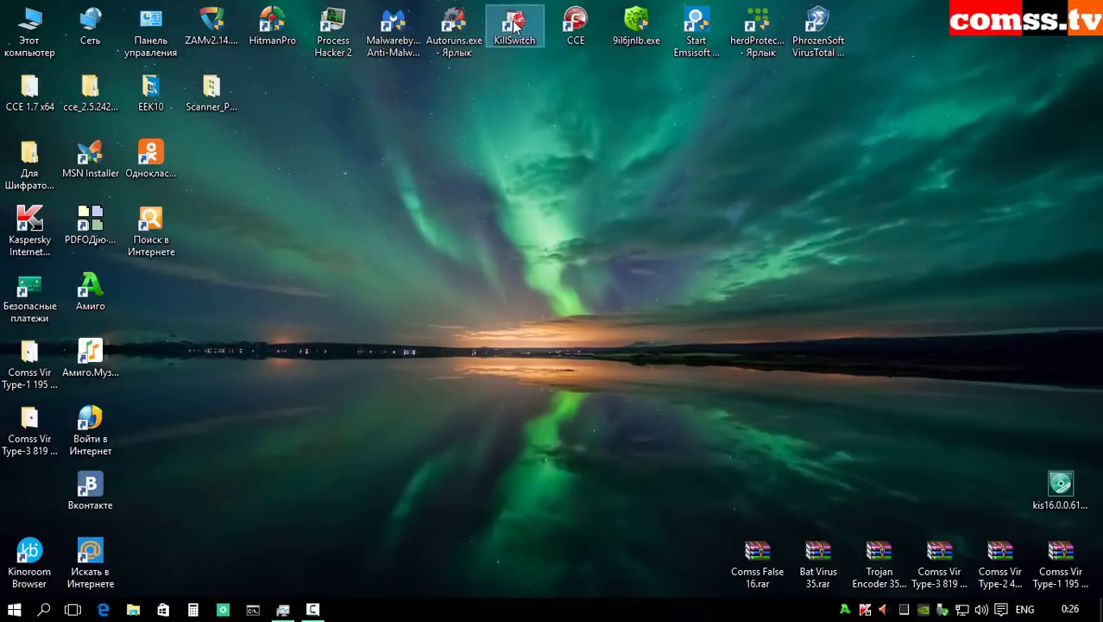
Step: Launch KillSwitch to review the running unknown processes, and close it
double_click(515, 26)
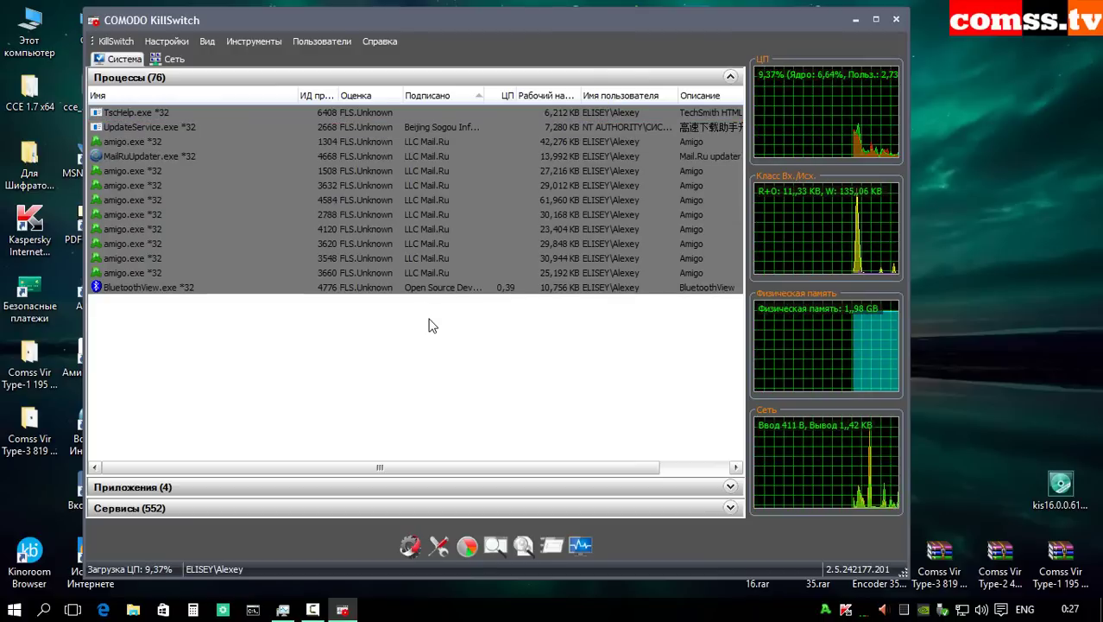
click(895, 20)
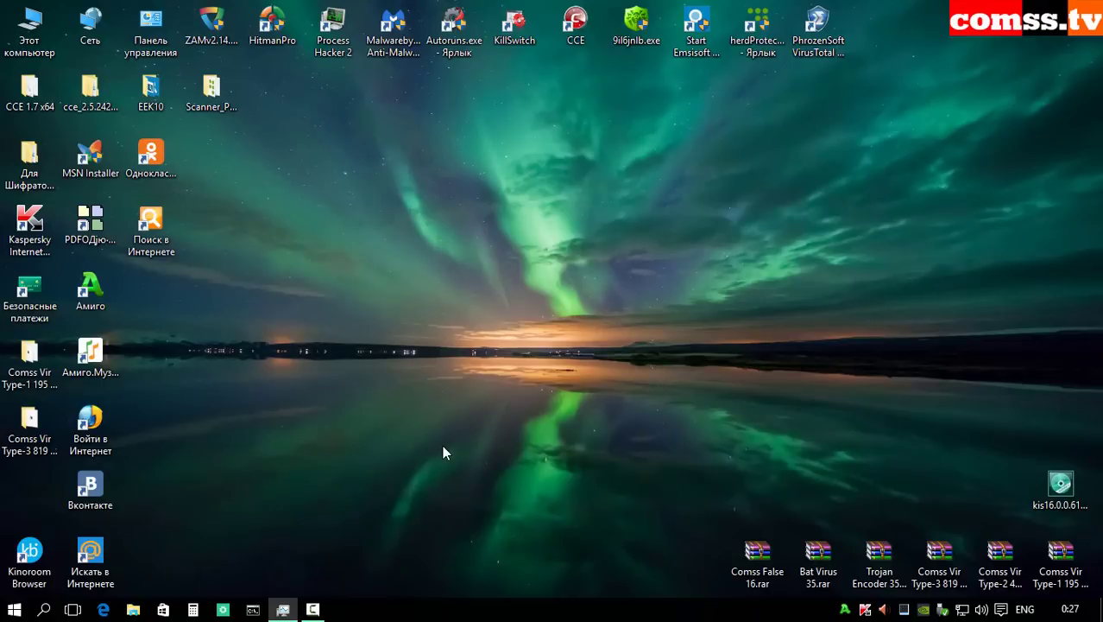
Step: Update the Kaspersky Internet Security databases and start a full scan of the computer
click(866, 609)
click(450, 340)
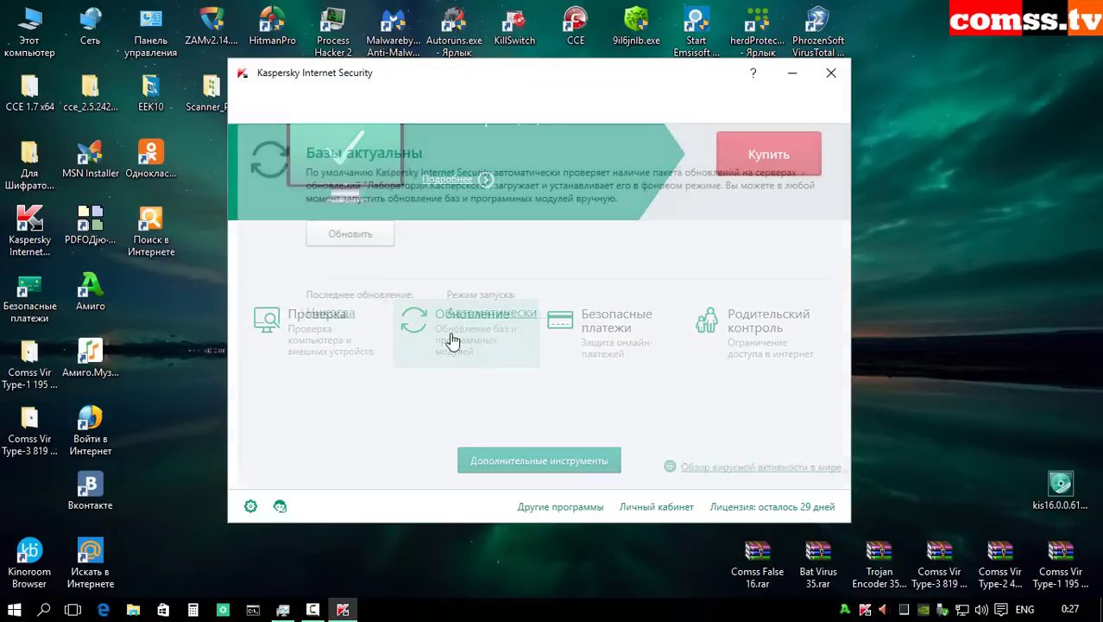
click(340, 235)
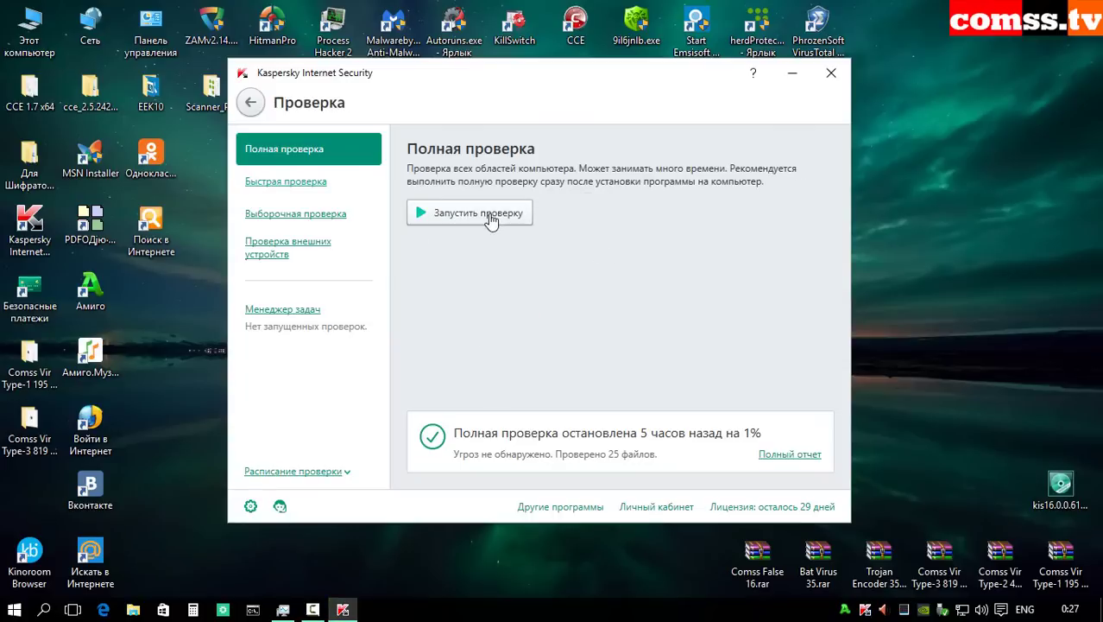
click(487, 214)
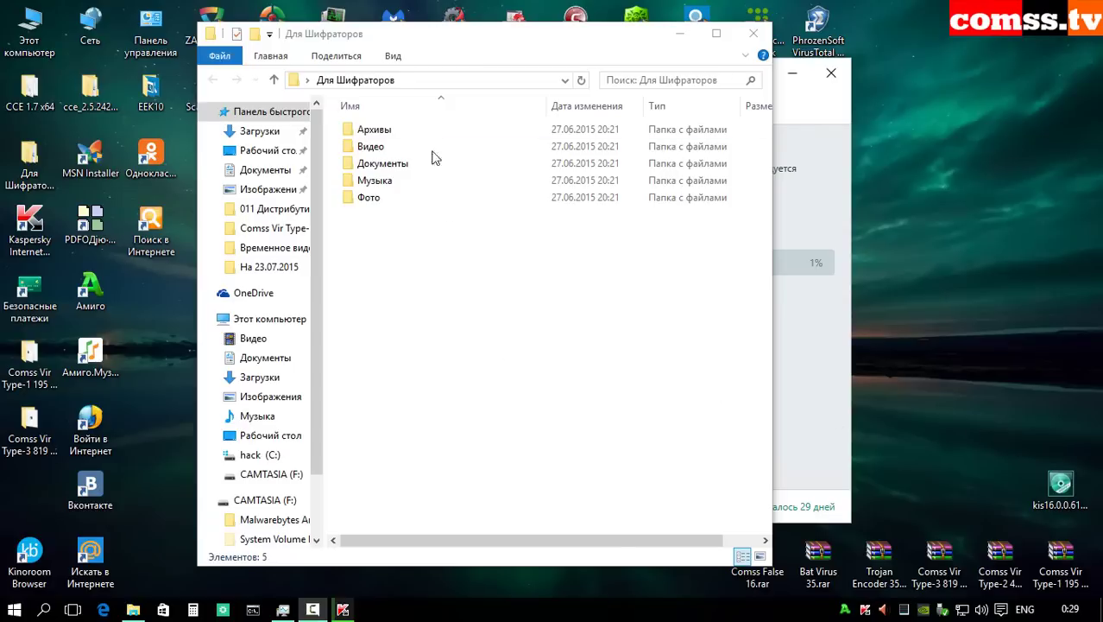
Step: Check the Архивы, Видео, Документы and Музыка subfolders of Для Шифраторов for encrypted files
double_click(374, 130)
click(273, 79)
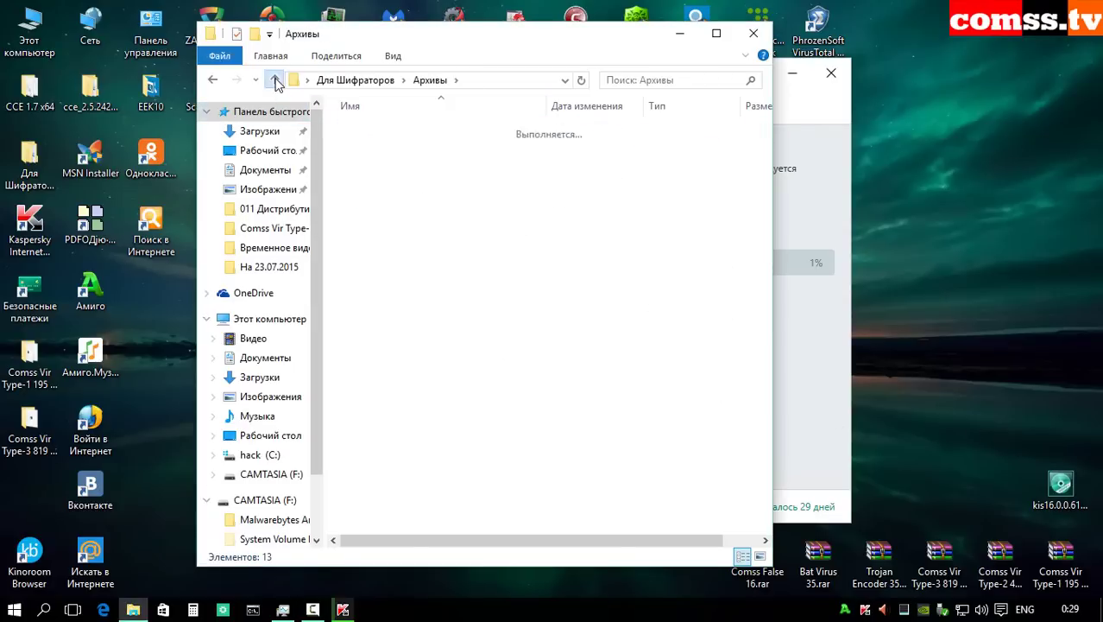
double_click(424, 149)
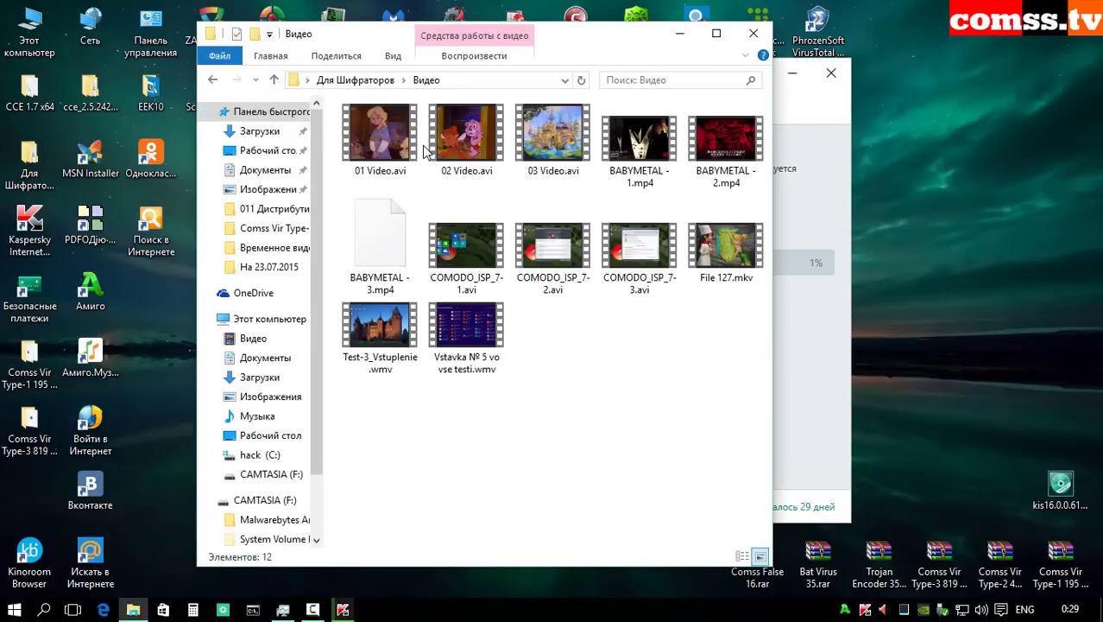
key(alt+Up)
double_click(424, 165)
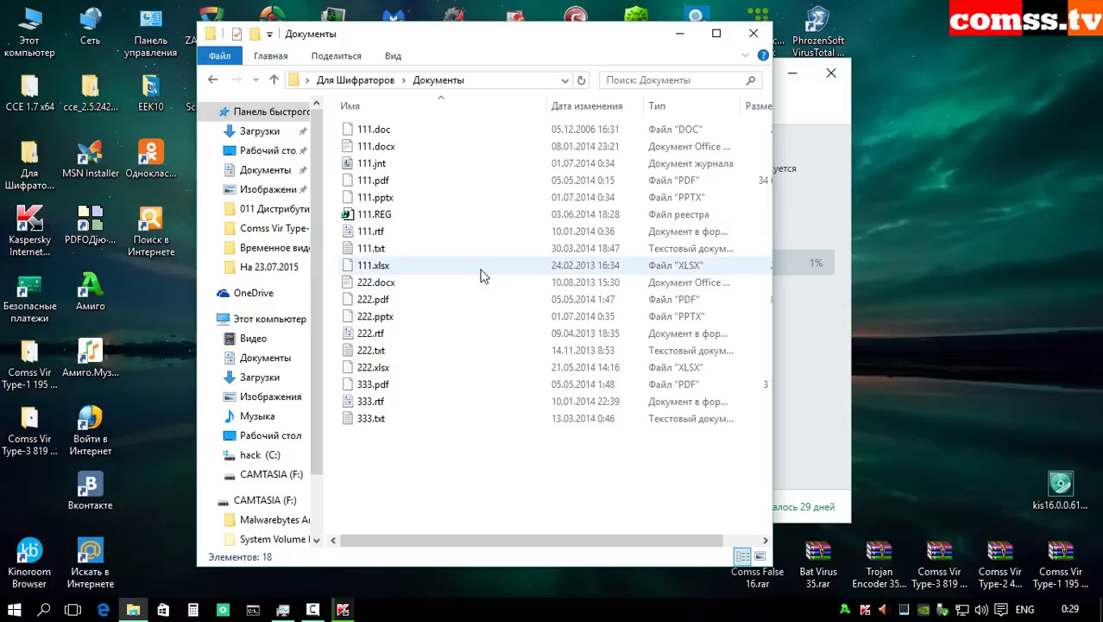
click(273, 79)
double_click(388, 179)
double_click(401, 145)
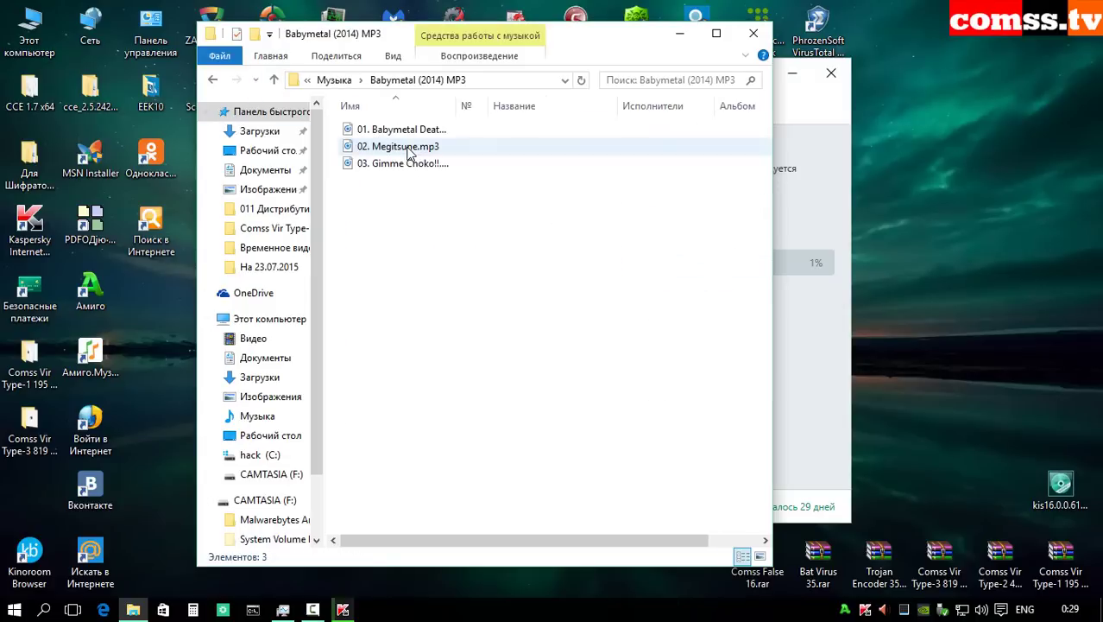
click(274, 80)
Step: Check the BMP, GIF, HTML, JPG, PNG and TIFF subfolders of Фото for encrypted files, and close the folder
double_click(404, 141)
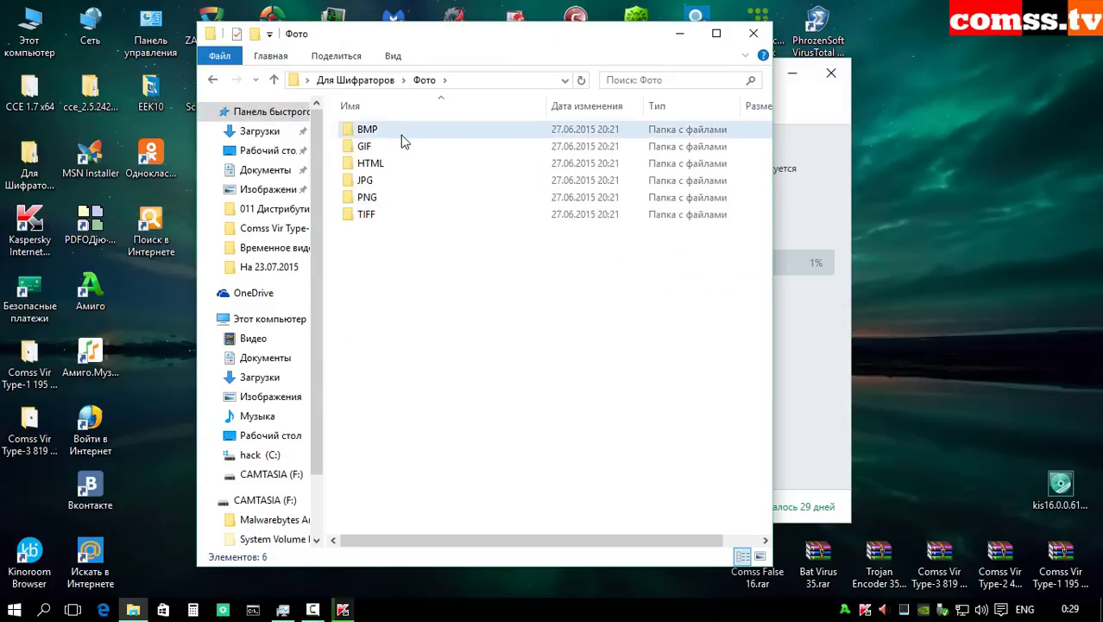
double_click(401, 136)
key(BackSpace)
double_click(367, 146)
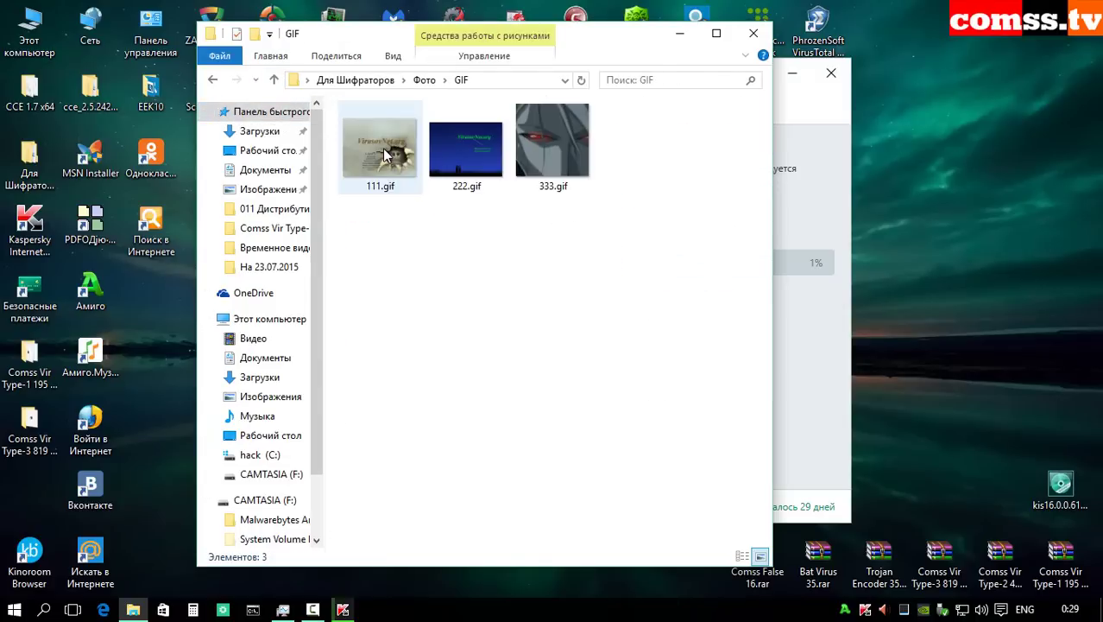
key(BackSpace)
click(380, 170)
double_click(380, 164)
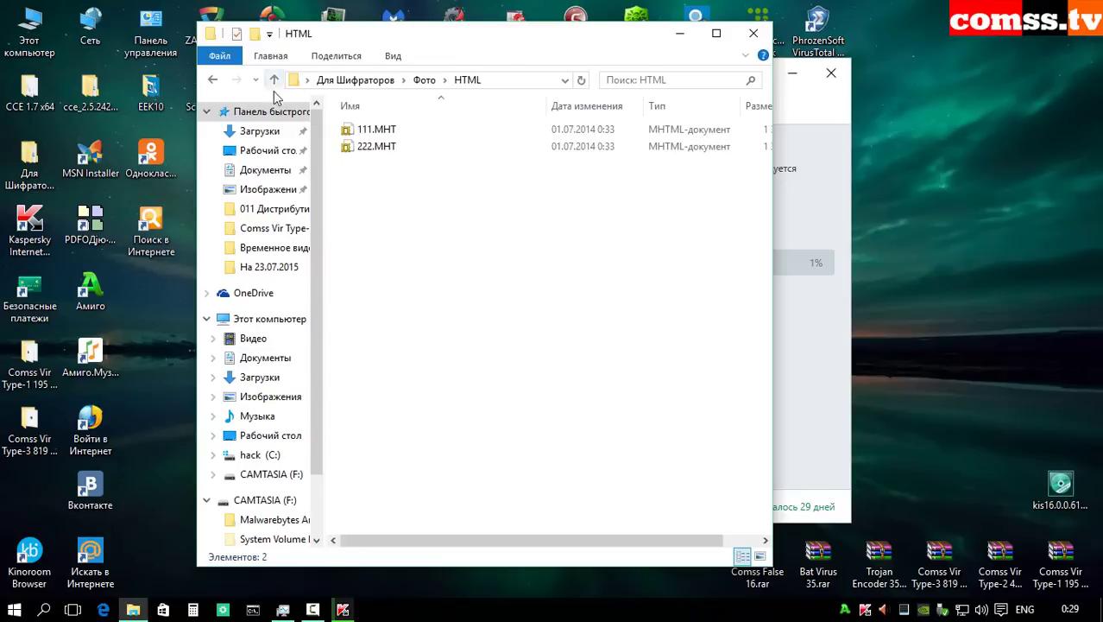
click(274, 80)
double_click(372, 181)
click(274, 79)
double_click(384, 200)
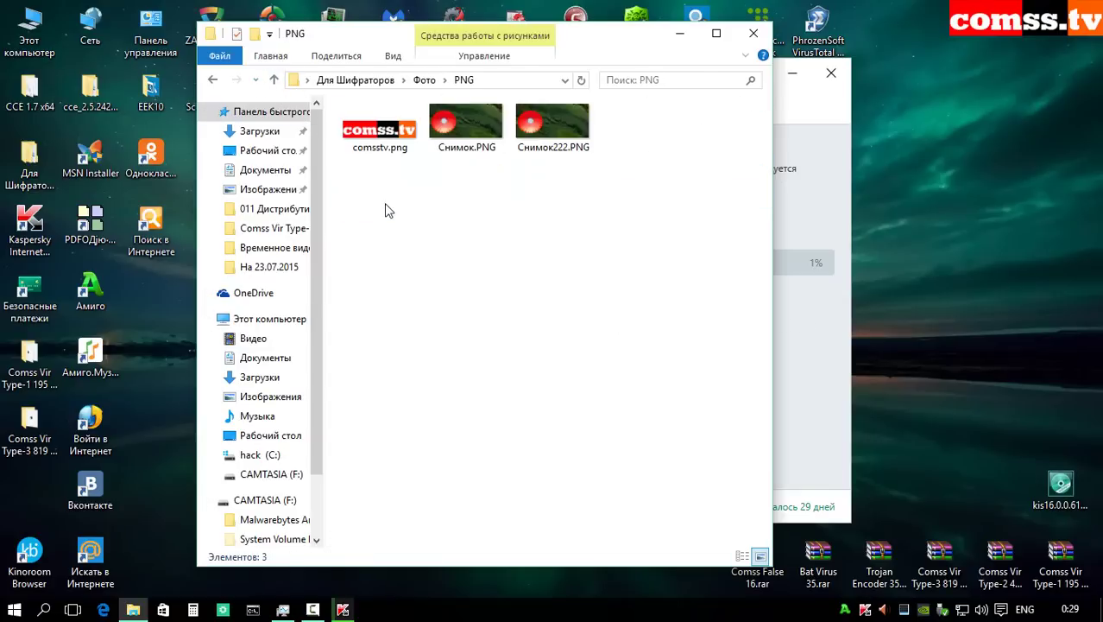
click(274, 79)
double_click(386, 215)
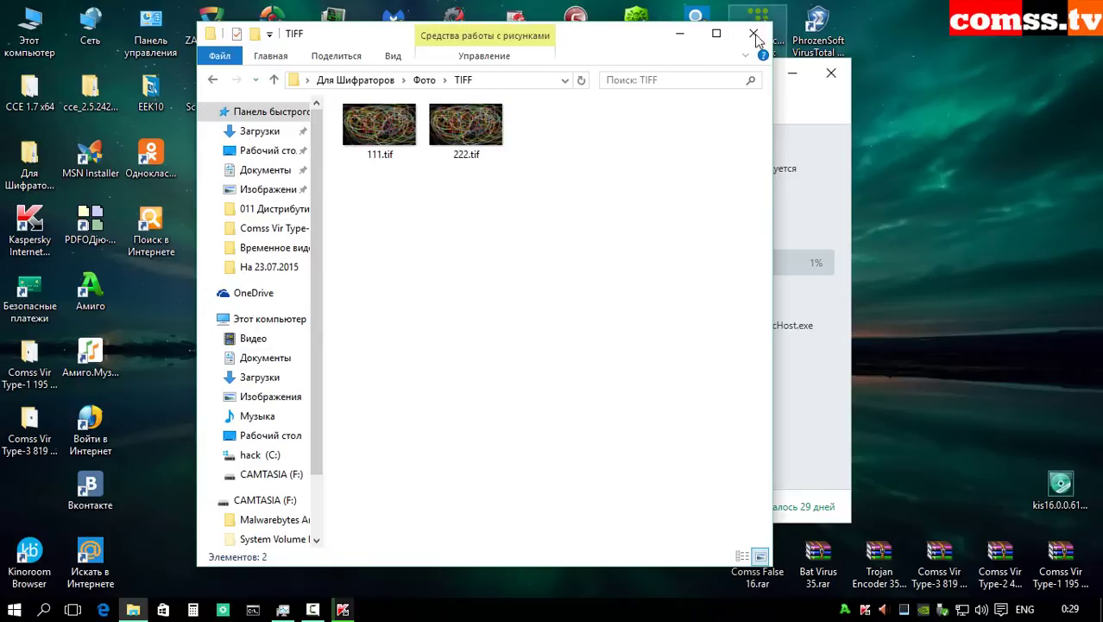
click(754, 33)
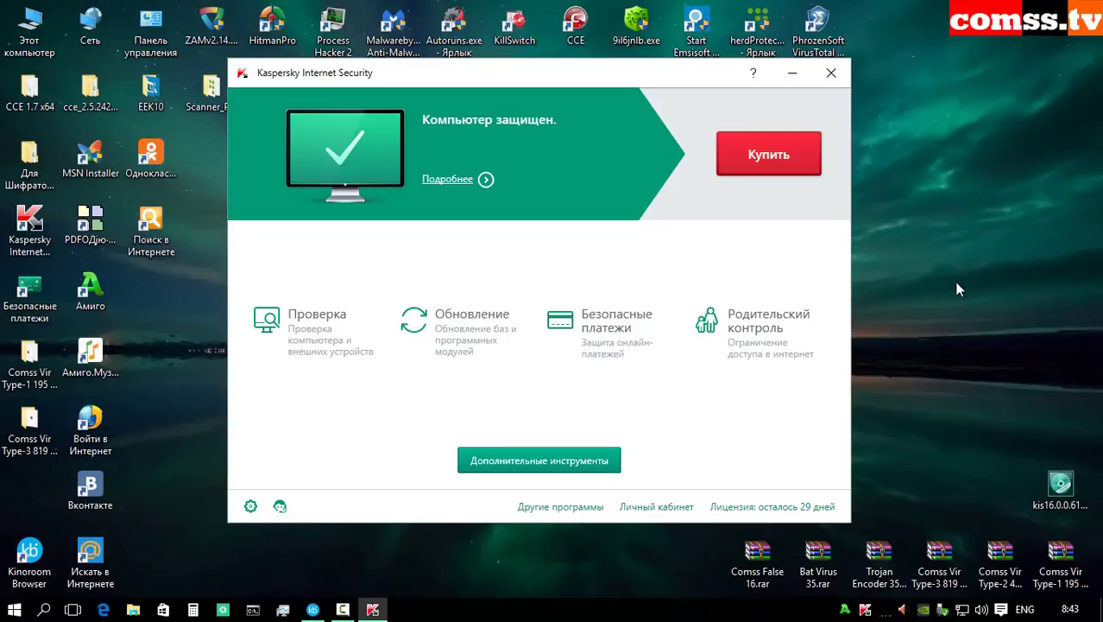
Step: Close the Kaspersky Internet Security and Kinoroom Browser windows, and review the running unknown processes in KillSwitch
key(alt+F4)
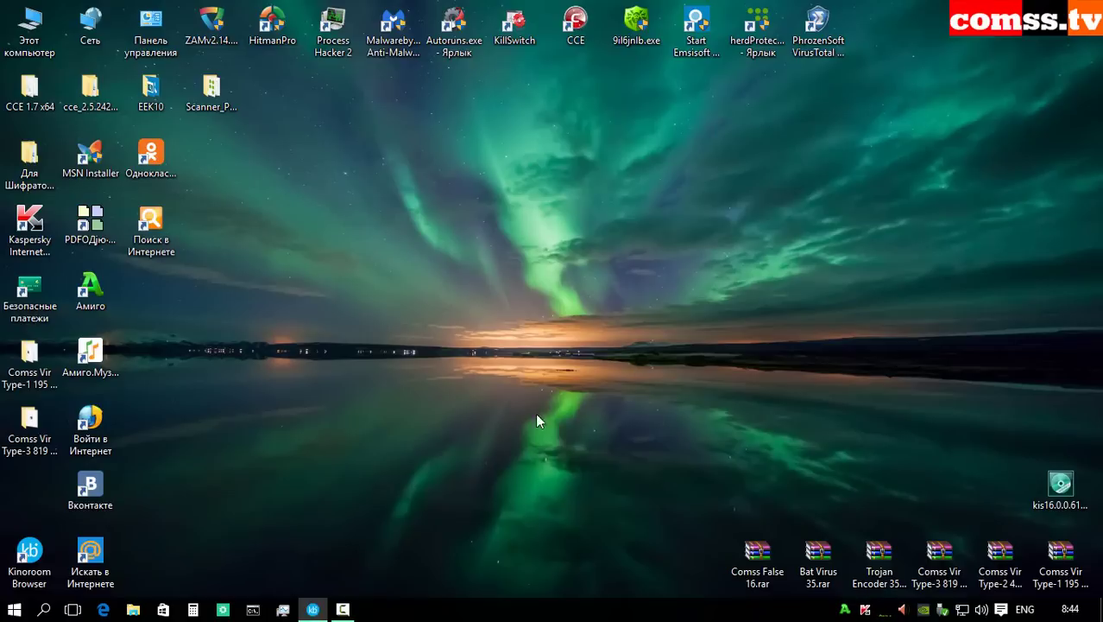
click(312, 610)
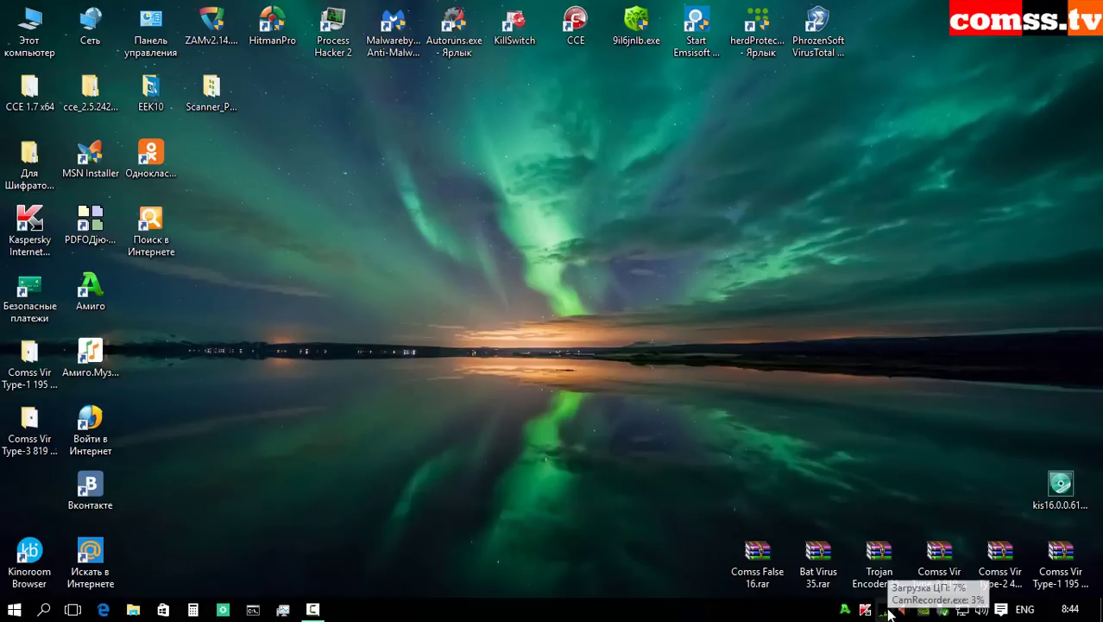
click(888, 611)
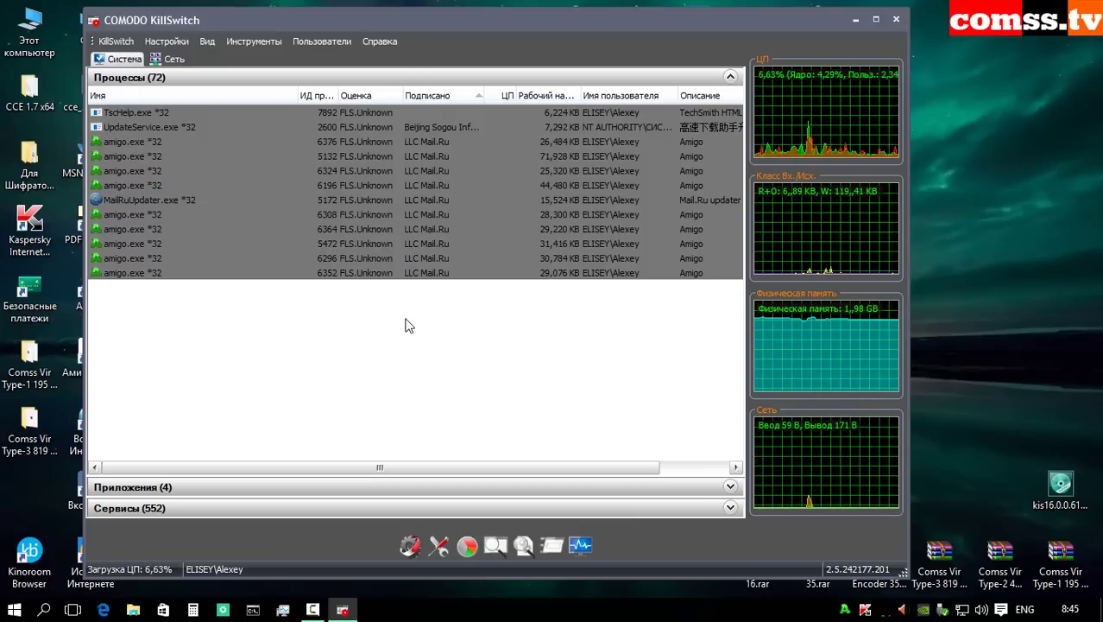
key(alt+F4)
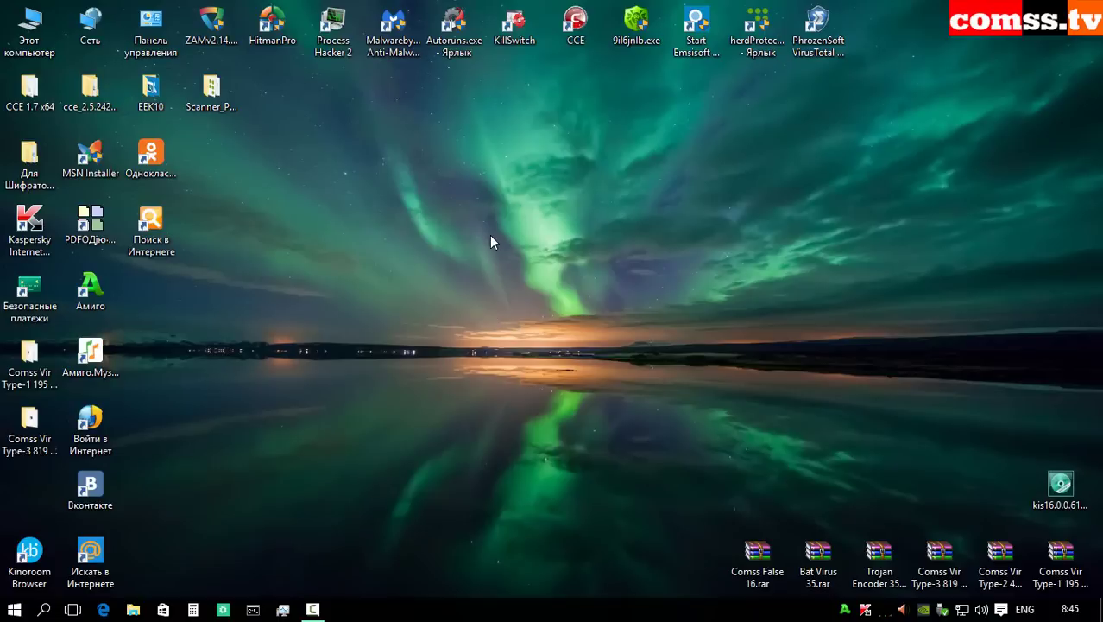
Step: Delete the five remaining samples in folder 49 of Comss Vir Type-1 195 Otbor 10-16_07_2015, and close the folder
double_click(30, 358)
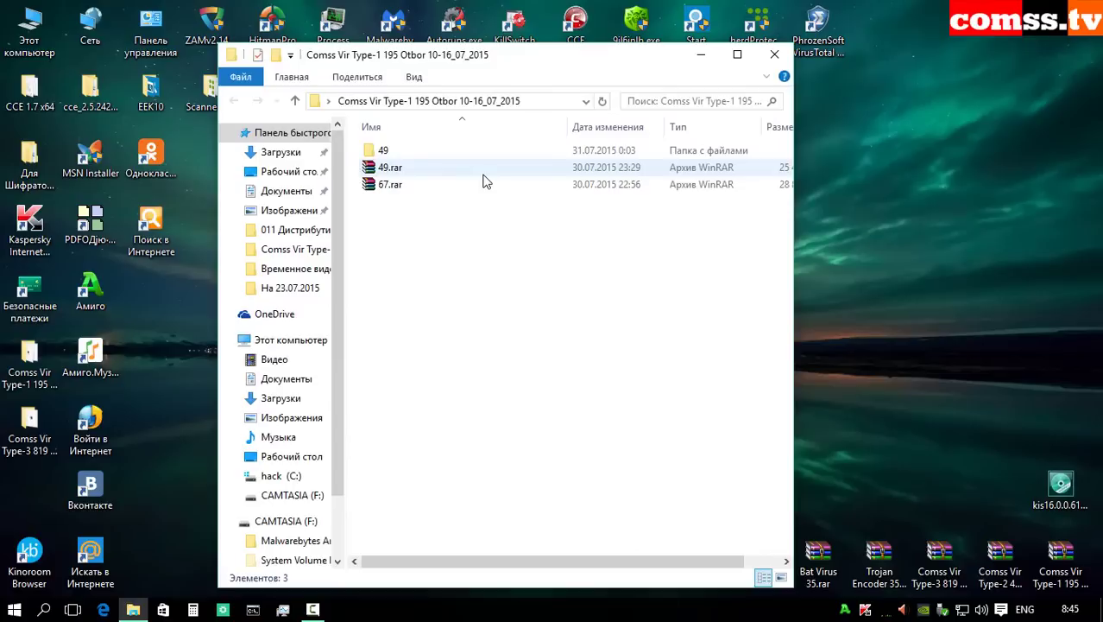
double_click(441, 152)
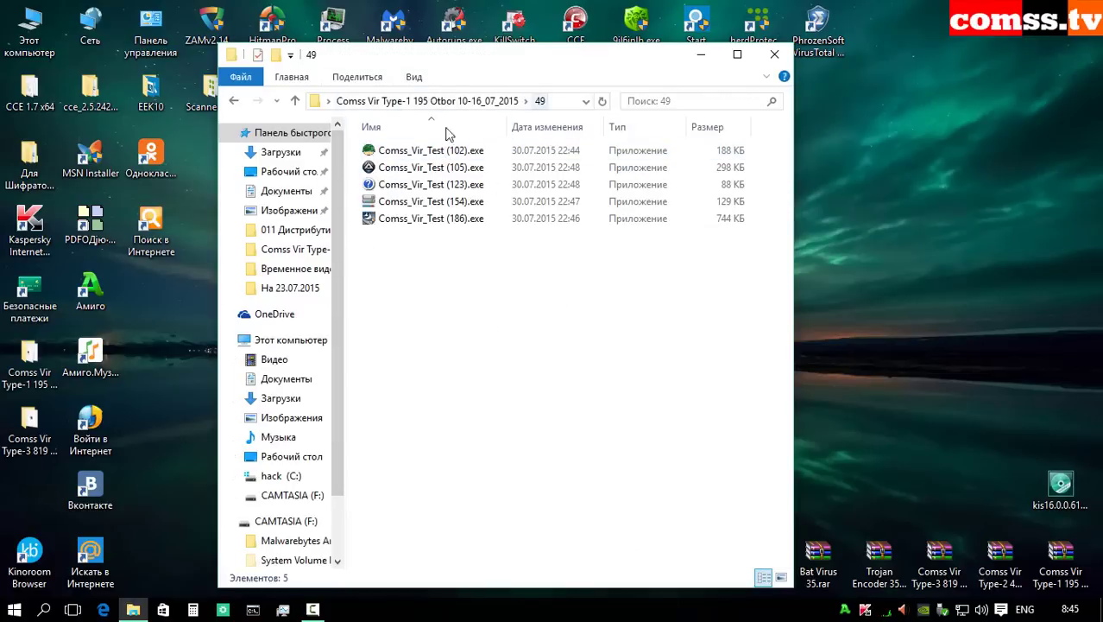
drag(526, 278, 400, 90)
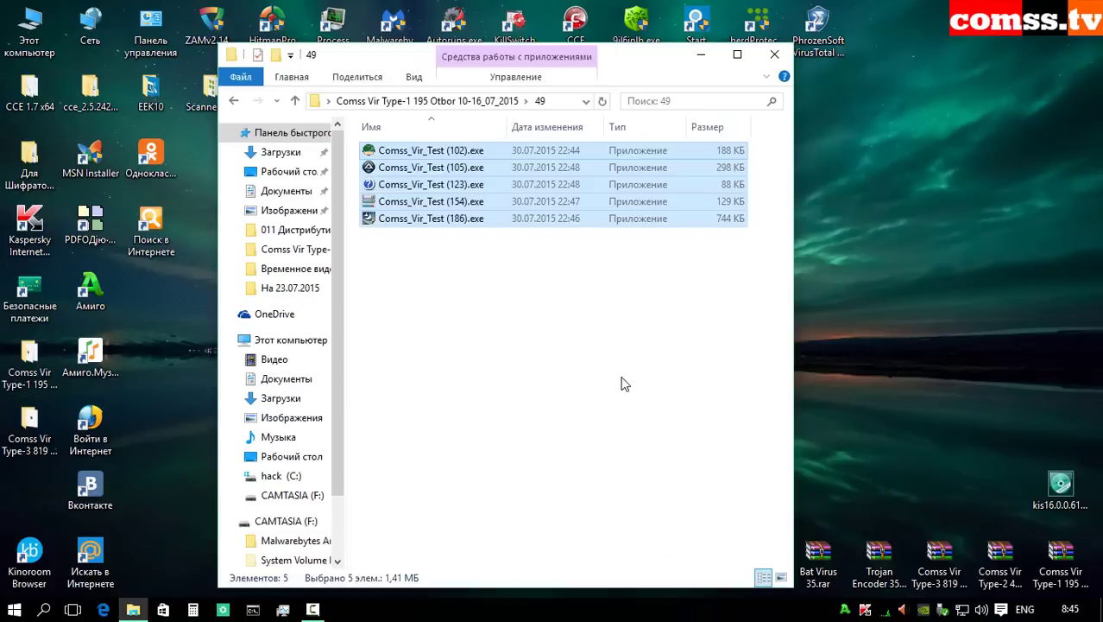
key(Delete)
key(alt+F4)
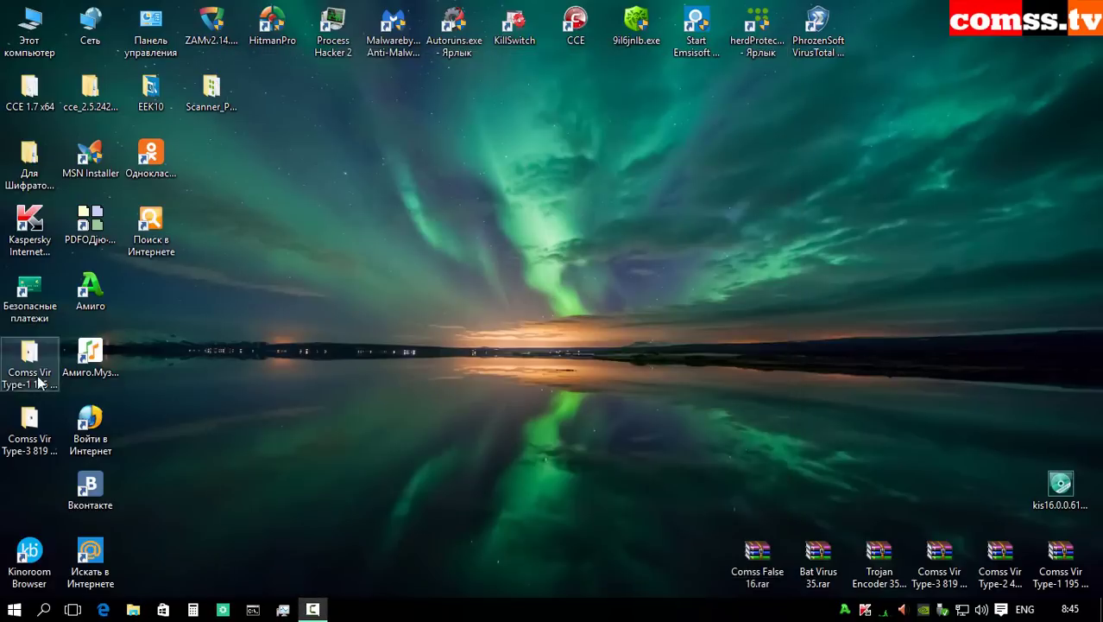
Step: Check folder 238 of Comss Vir Type-3 819 No Otbor 17-23_07_2015 for remaining samples, and close it
double_click(30, 420)
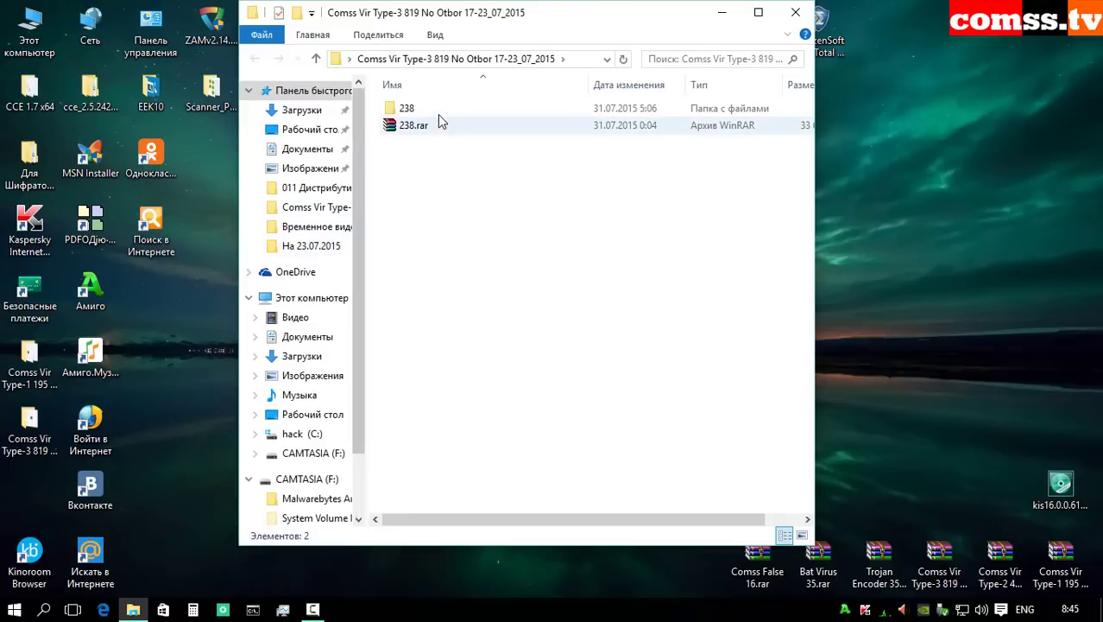
double_click(439, 110)
click(439, 112)
key(Delete)
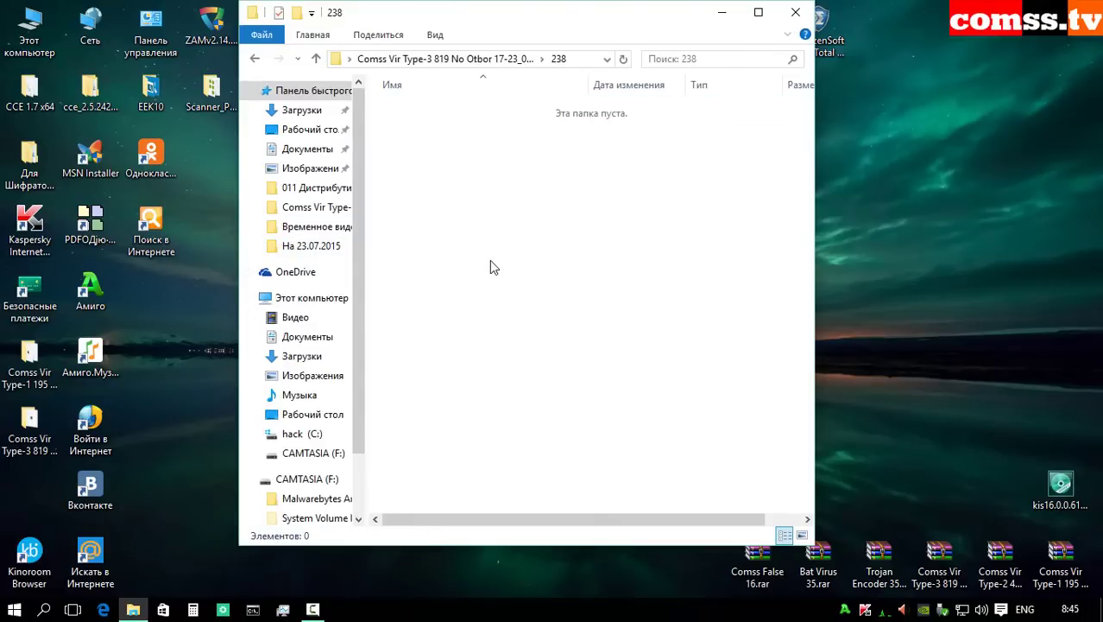
click(796, 12)
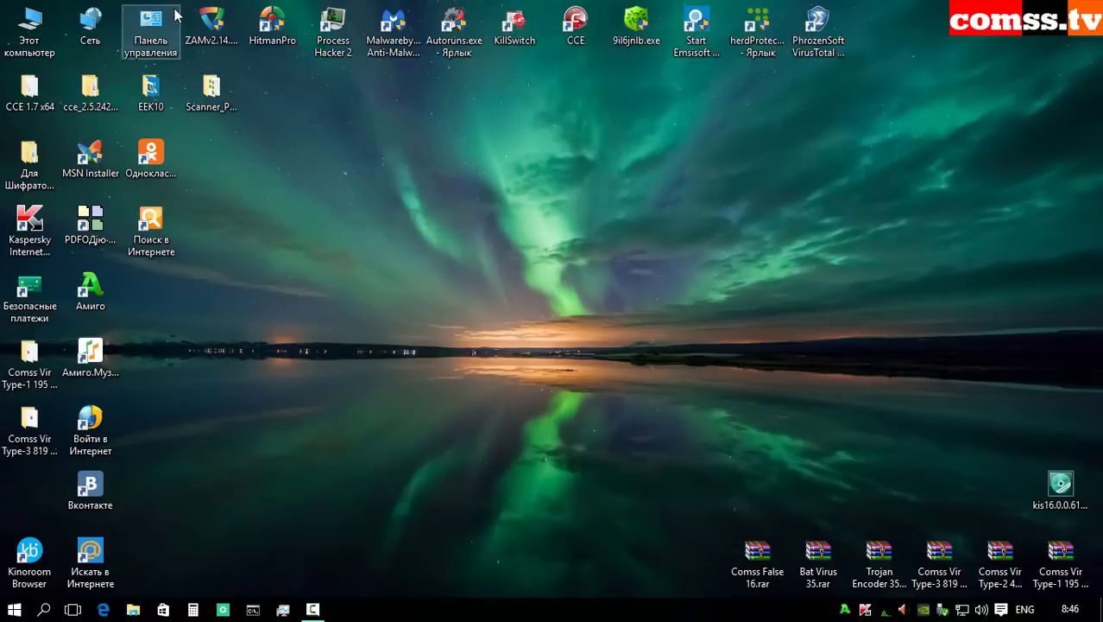
Step: Start second-opinion scans of the computer: a deep scan in Zemana AntiMalware, a HitmanPro scan and a full scan in Malwarebytes Anti-Malware
click(203, 21)
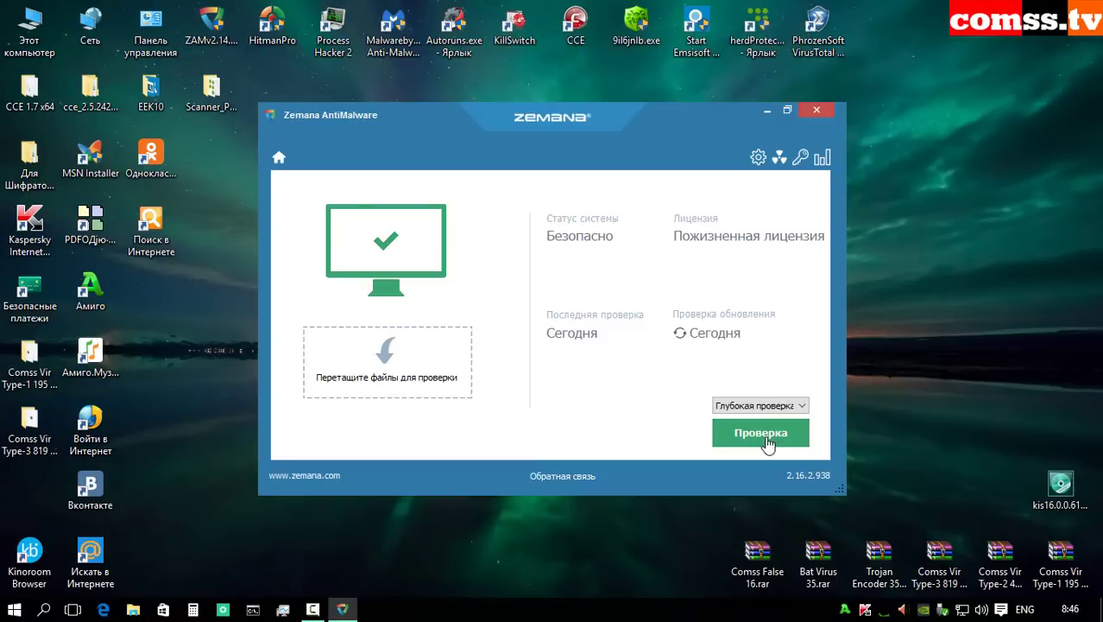
click(769, 436)
double_click(278, 15)
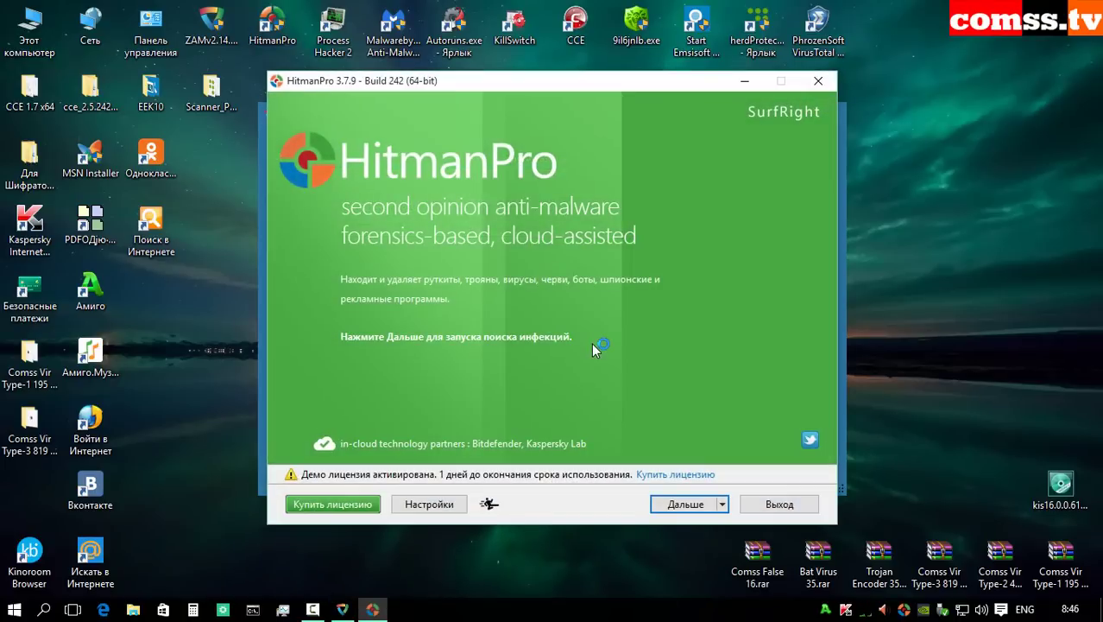
click(686, 503)
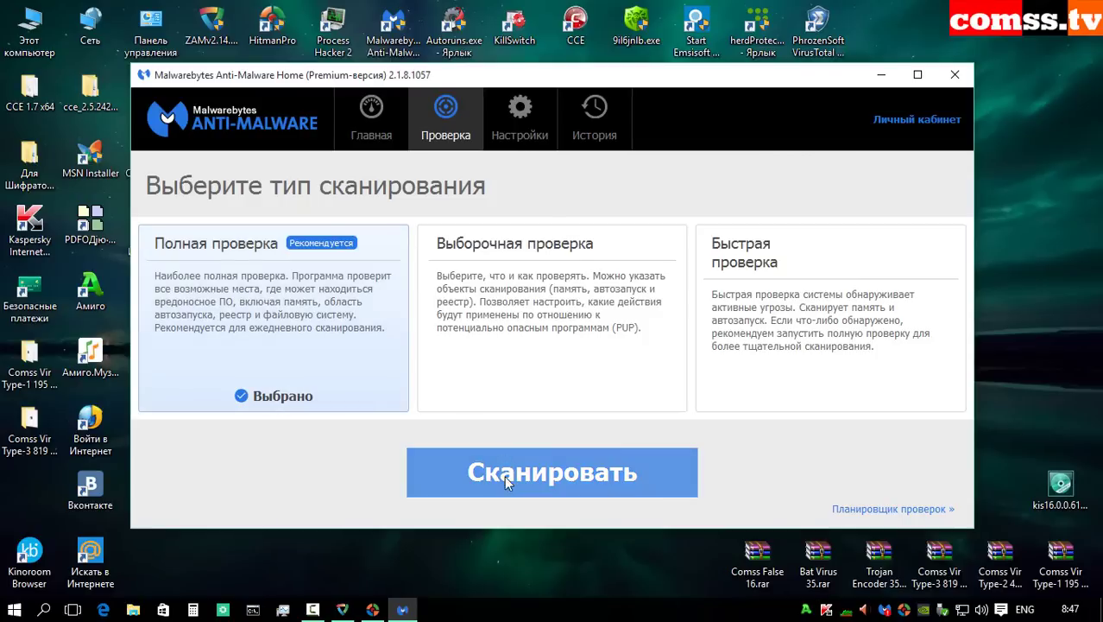
click(505, 480)
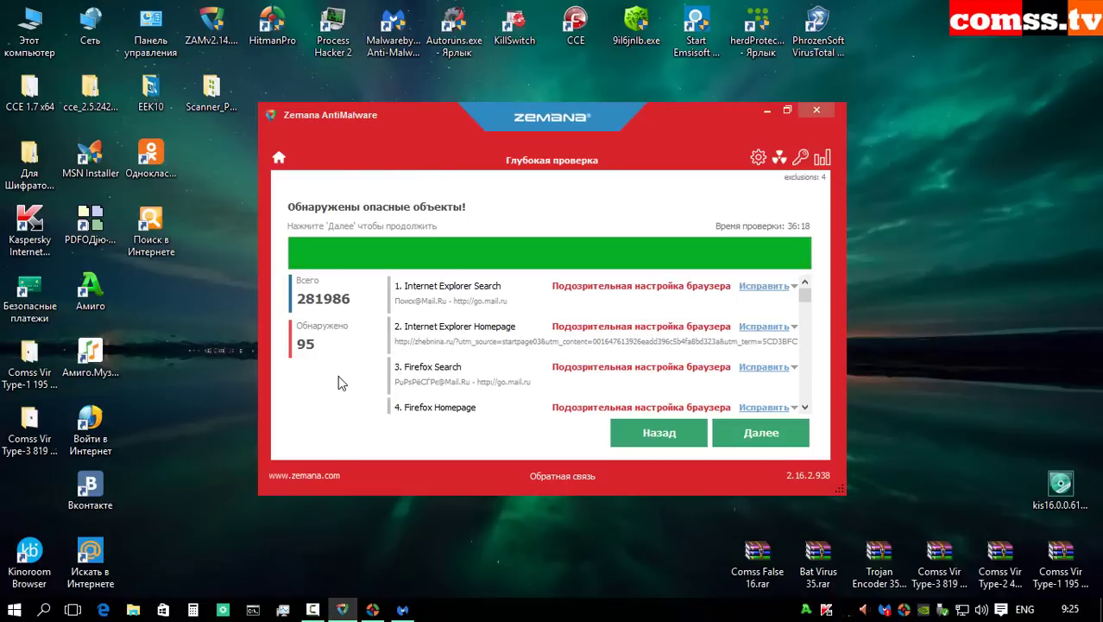
Step: Maximize the Zemana AntiMalware window to examine the list of objects detected by the deep scan
double_click(745, 137)
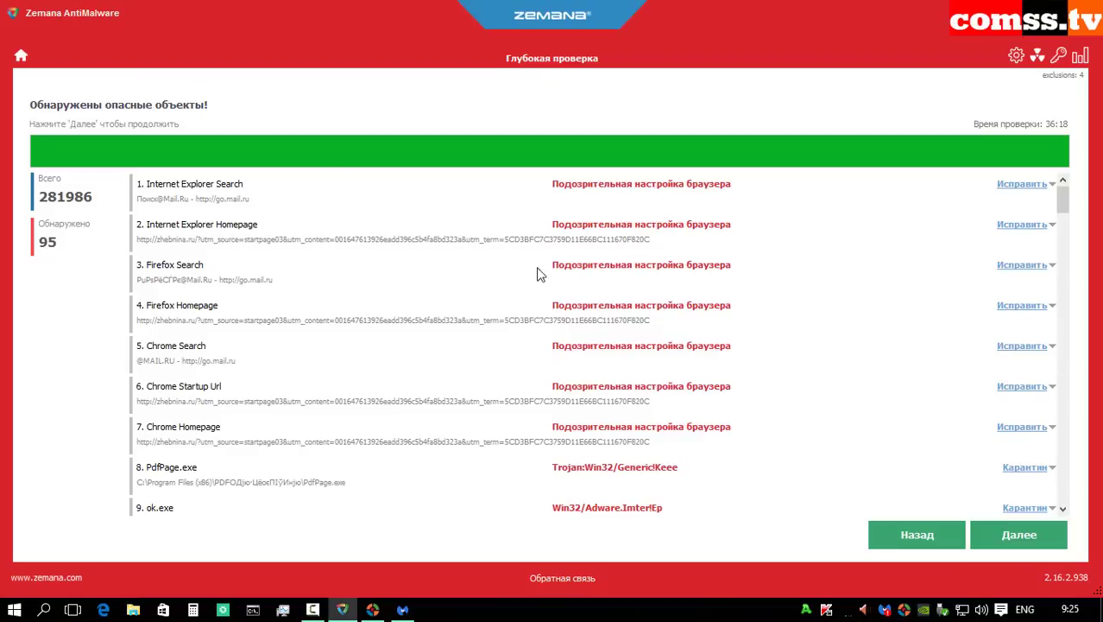
Step: Review the deep scan detections, from the Internet Explorer Search entry through PdfPage.exe and the adware files below it
click(335, 190)
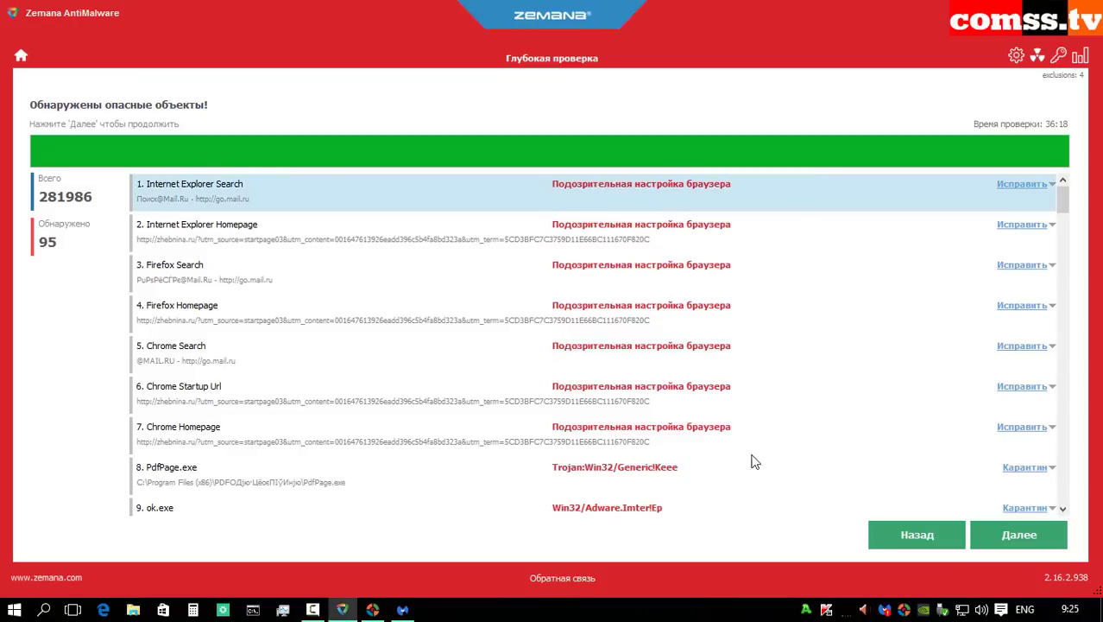
click(732, 476)
scroll(730, 477, down, 6)
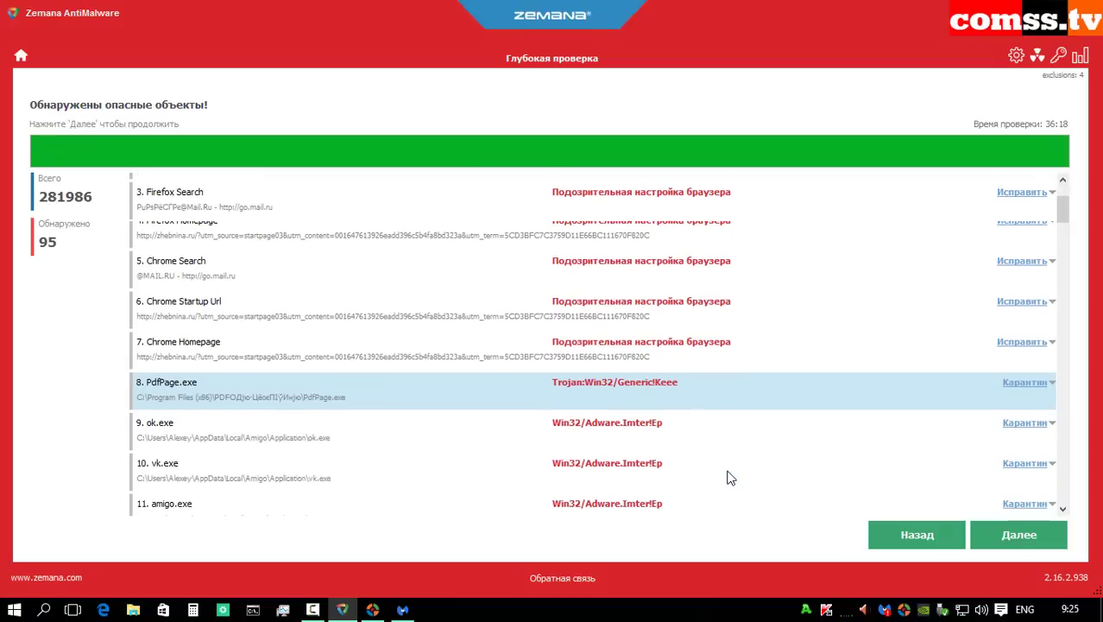
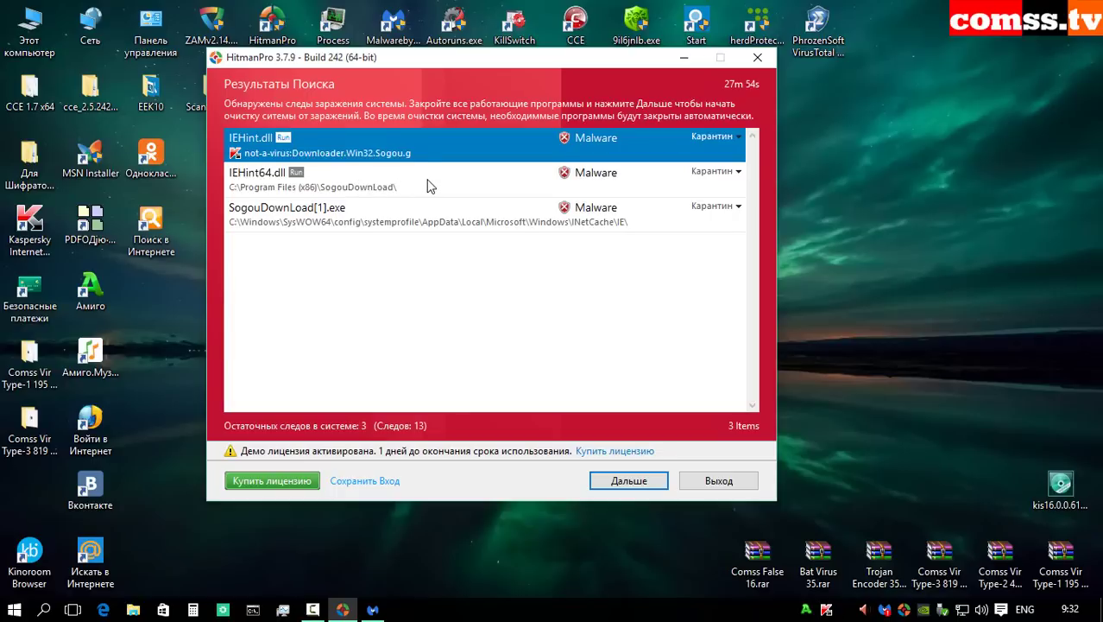
Step: Examine the IEHint64.dll and SogouDownLoad[1].exe detections in HitmanPro and the full scan threat list in Malwarebytes Anti-Malware
click(424, 184)
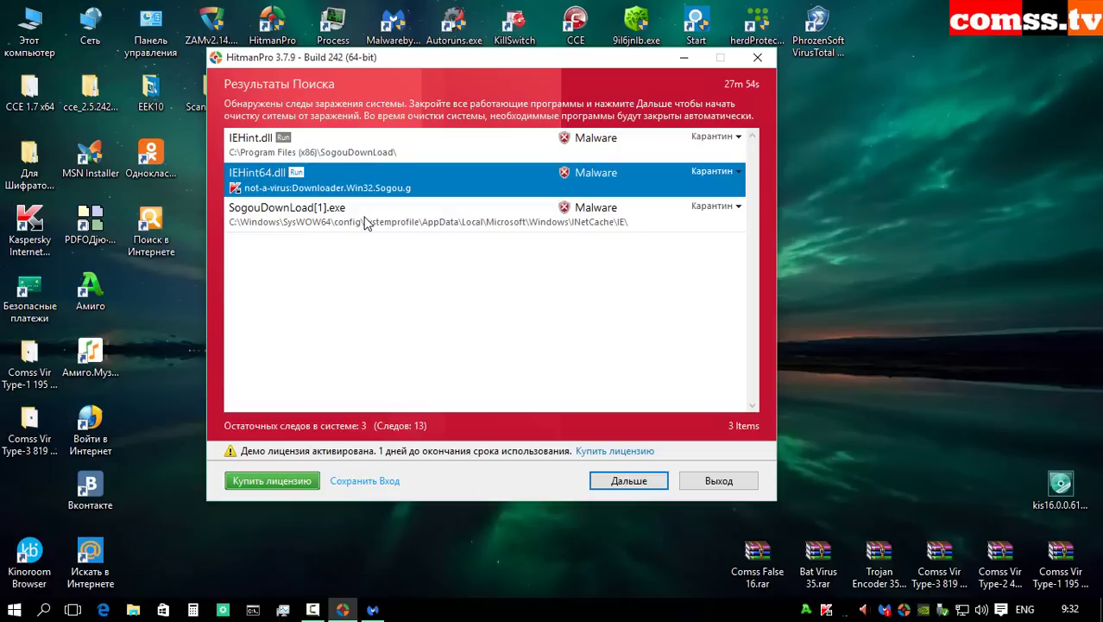
click(492, 214)
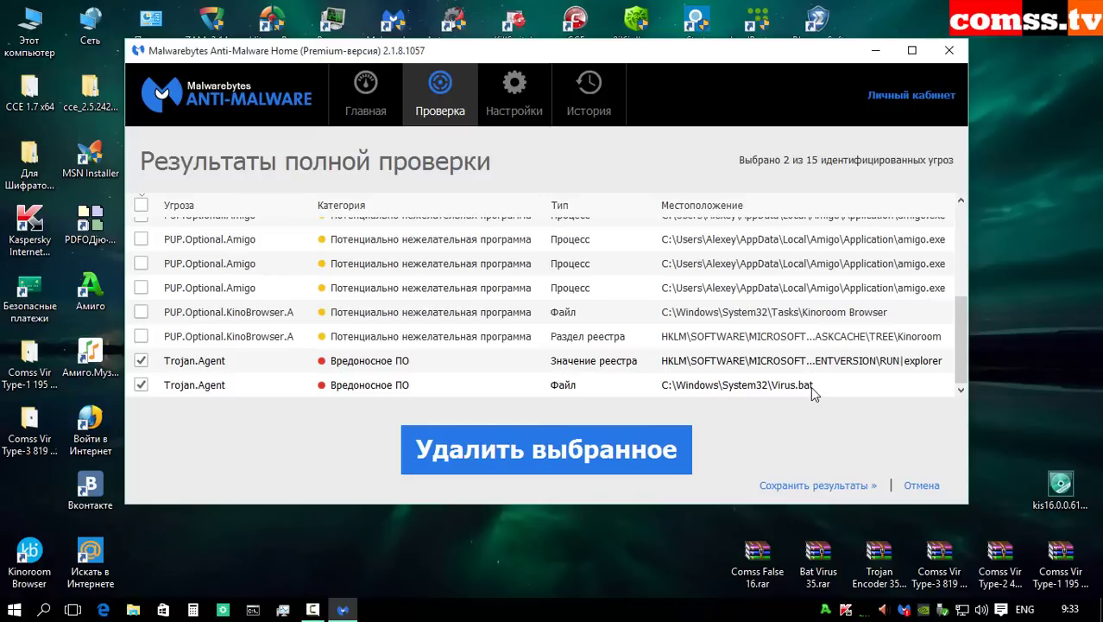
drag(961, 366, 965, 345)
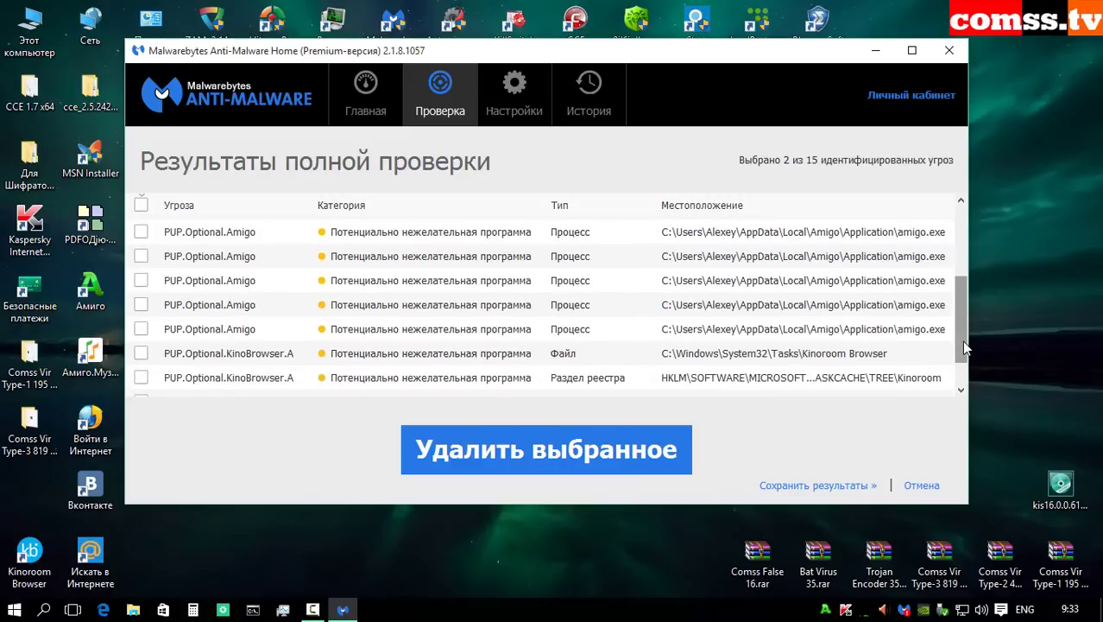
drag(965, 348, 963, 278)
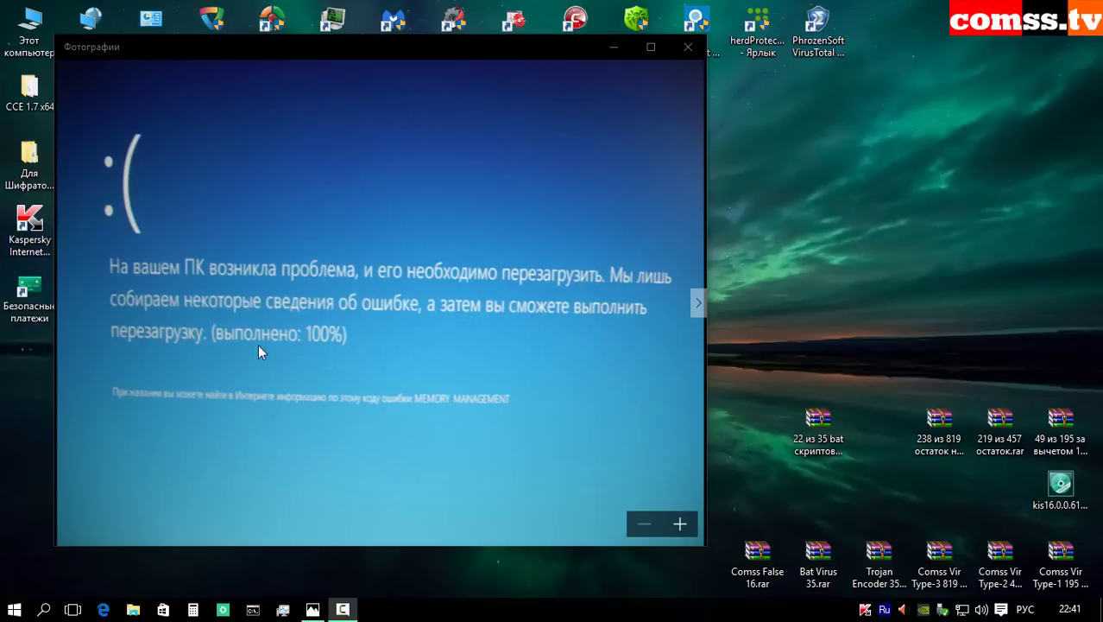
Step: View the photos of the Kaspersky Rescue Disk scan, update and report after the crash photo, and close the photo viewer
click(698, 303)
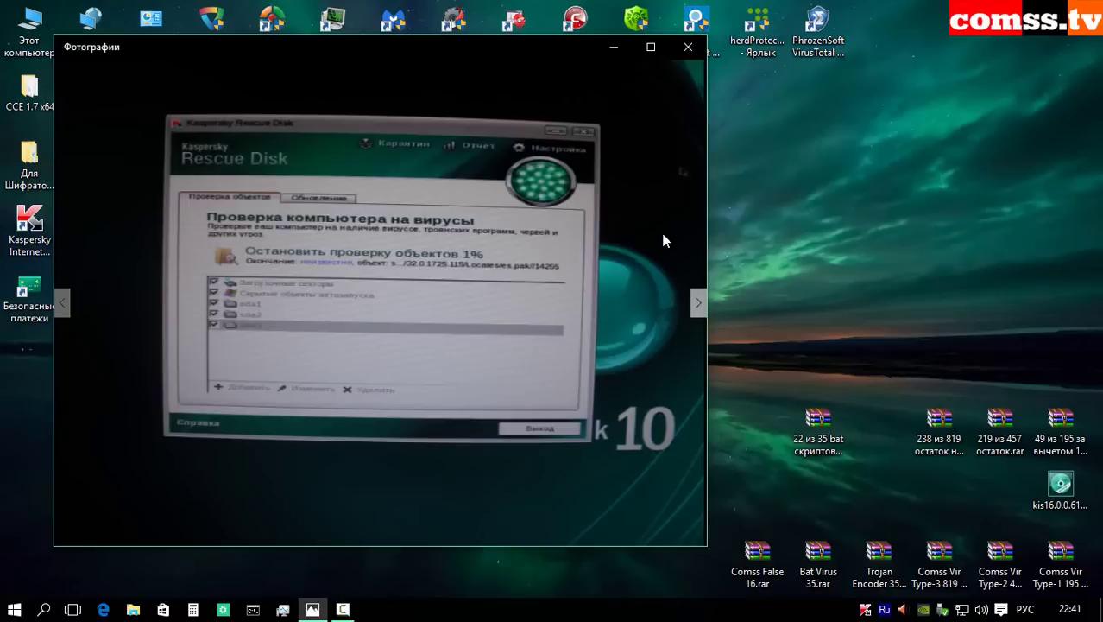
key(Right)
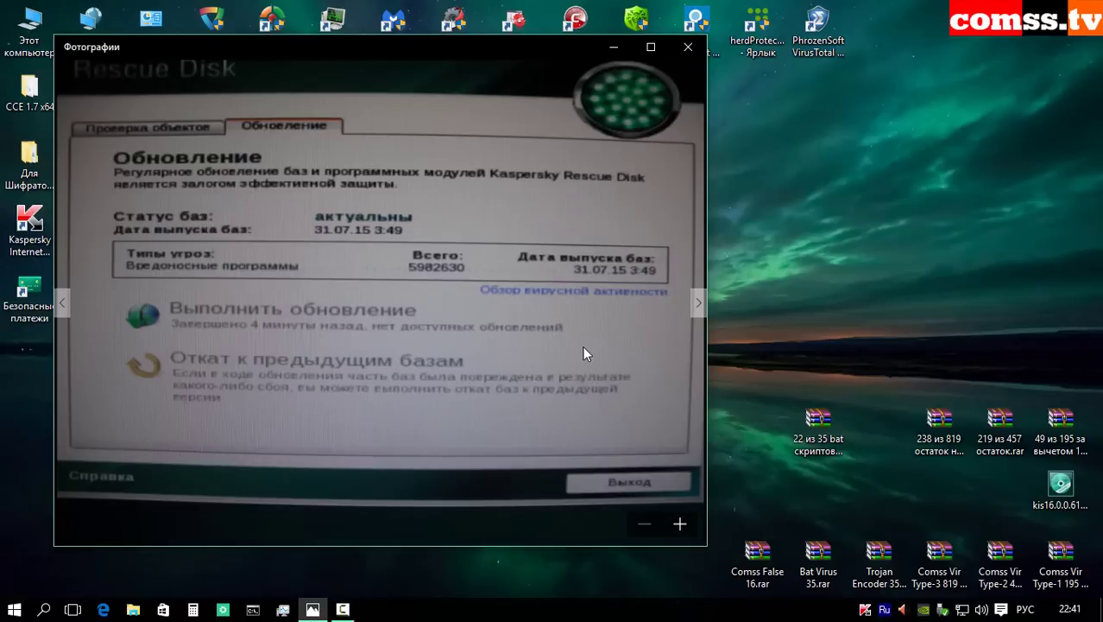
click(698, 303)
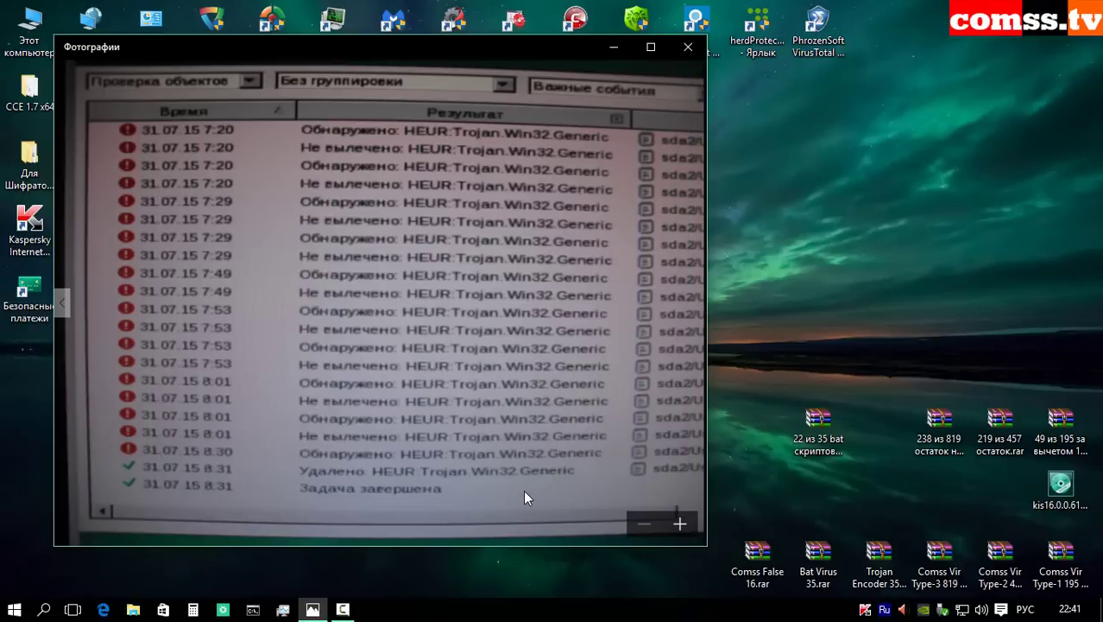
key(alt+F4)
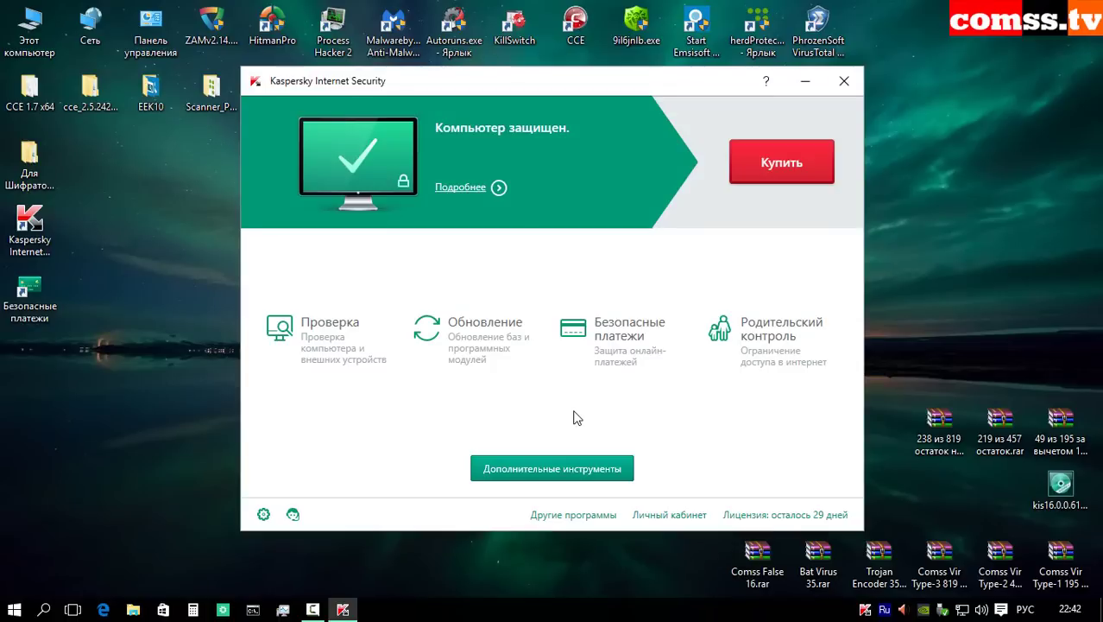
Step: Look over the Kaspersky Internet Security additional tools, its general settings and the default security levels on offer
click(552, 468)
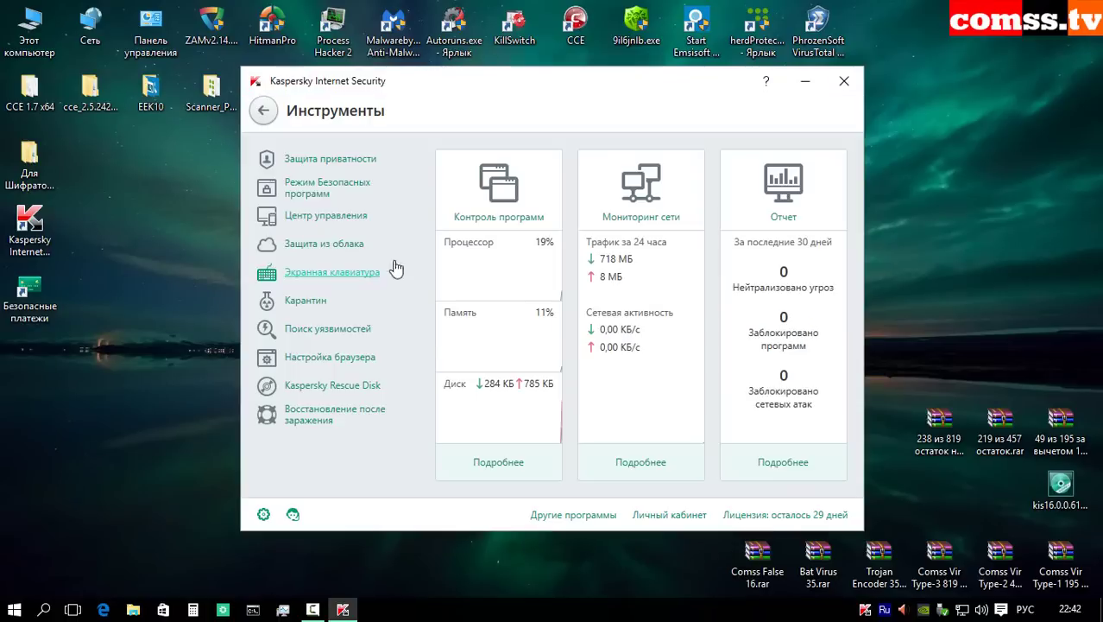
click(310, 190)
click(263, 111)
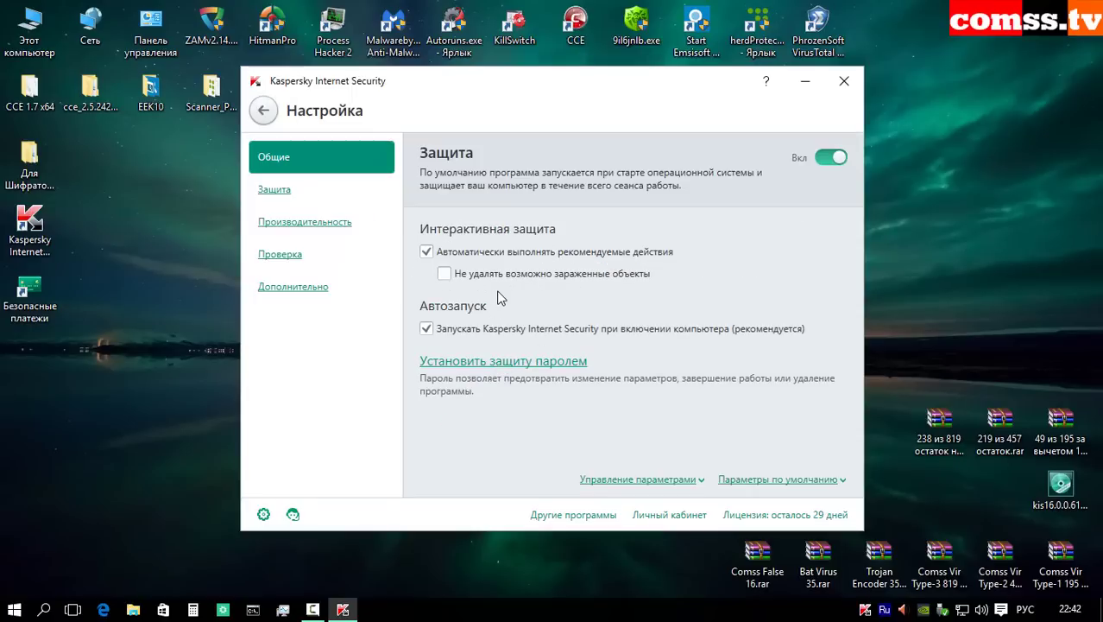
click(829, 480)
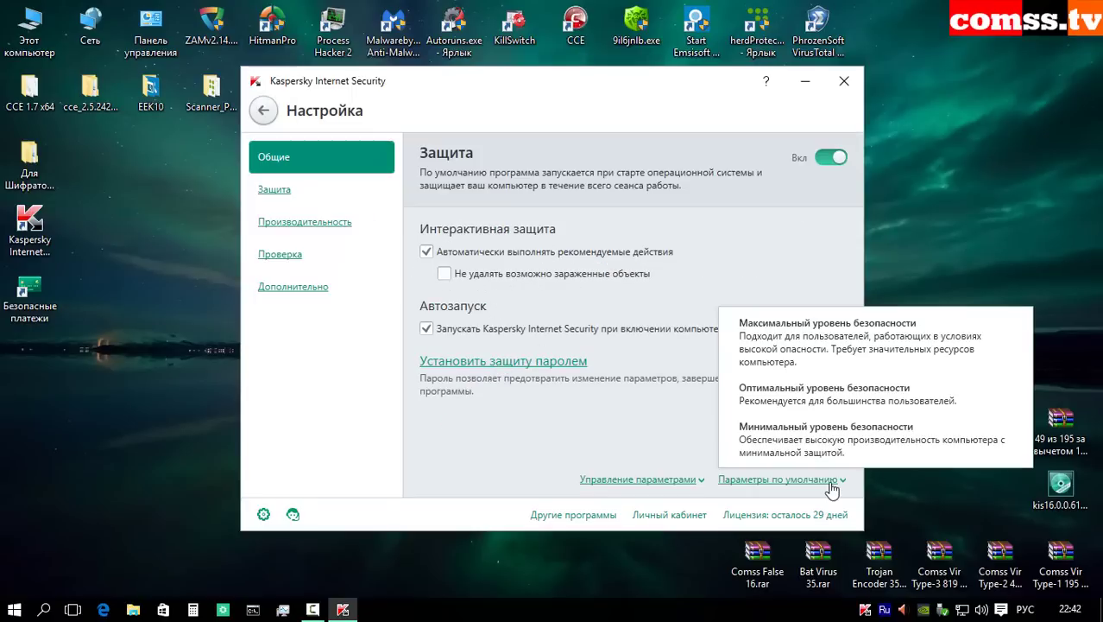
click(1013, 212)
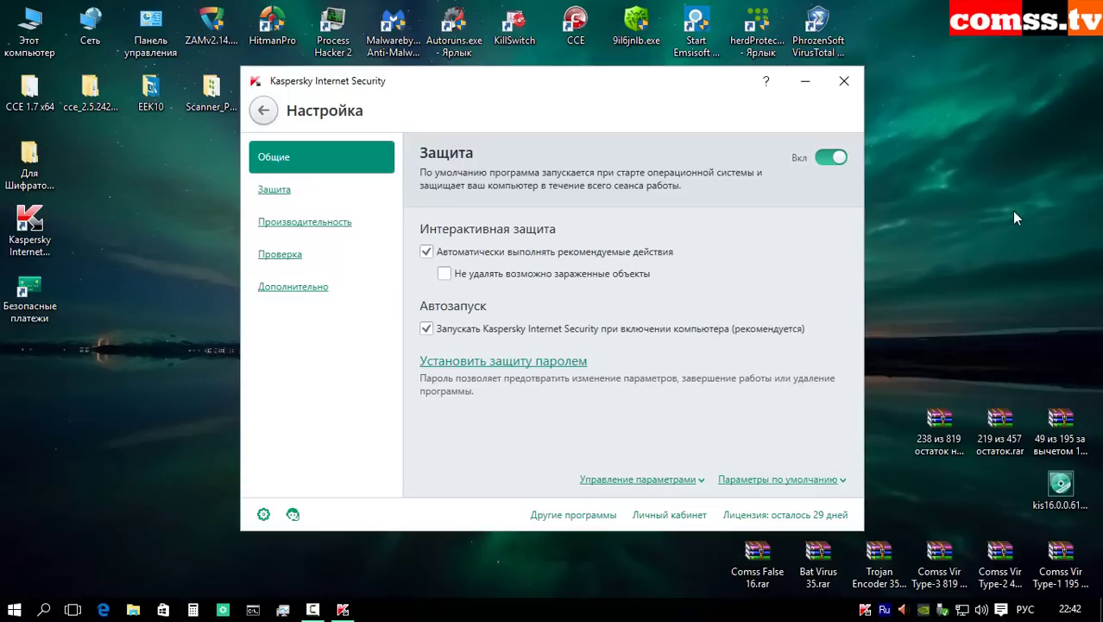
Step: Review the protection components, performance and scan settings, and close Kaspersky Internet Security without changing anything
click(273, 190)
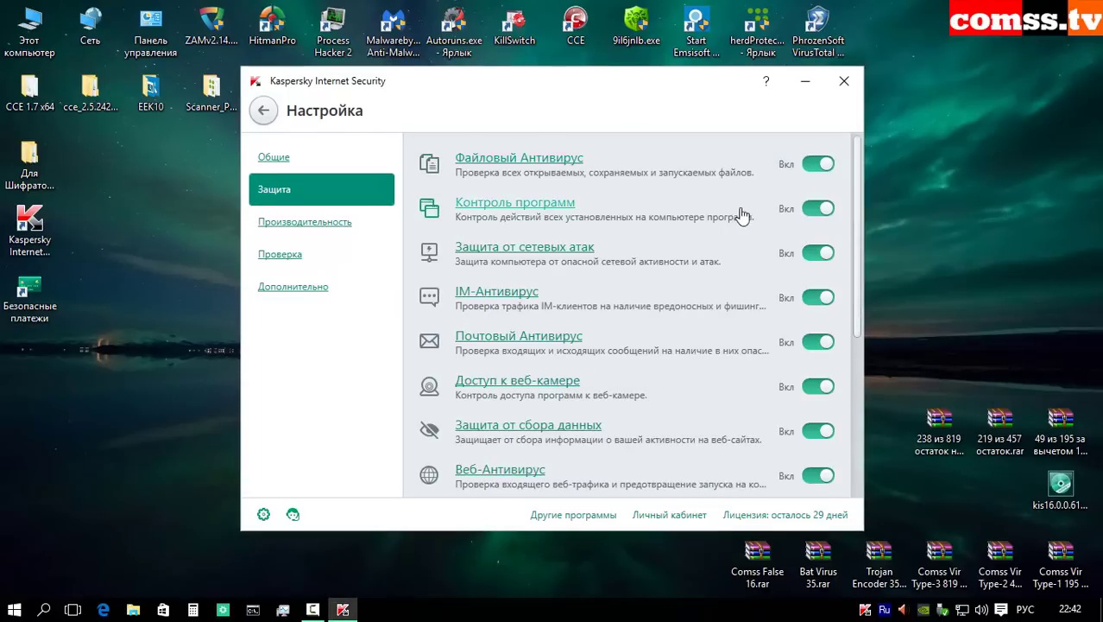
scroll(734, 216, down, 4)
scroll(744, 235, down, 2)
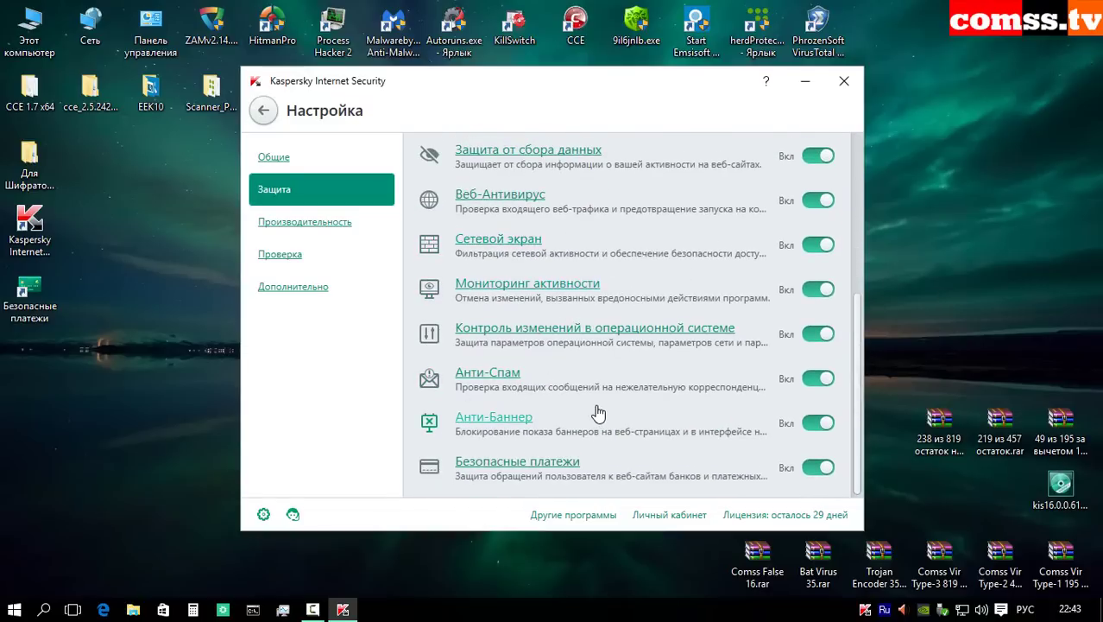
key(Down)
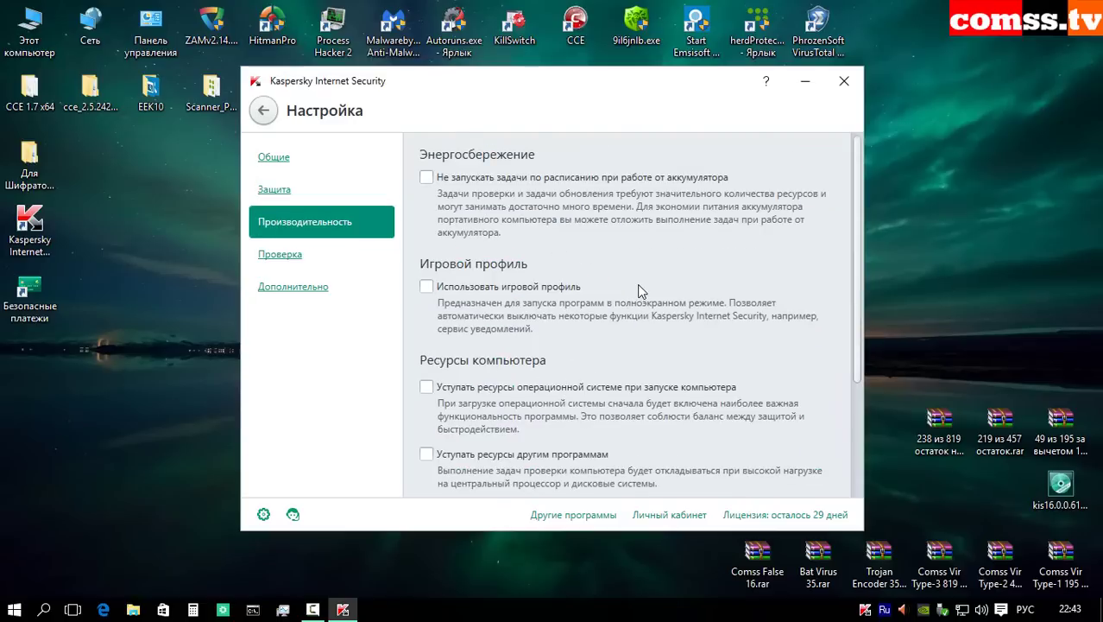
scroll(642, 291, down, 1)
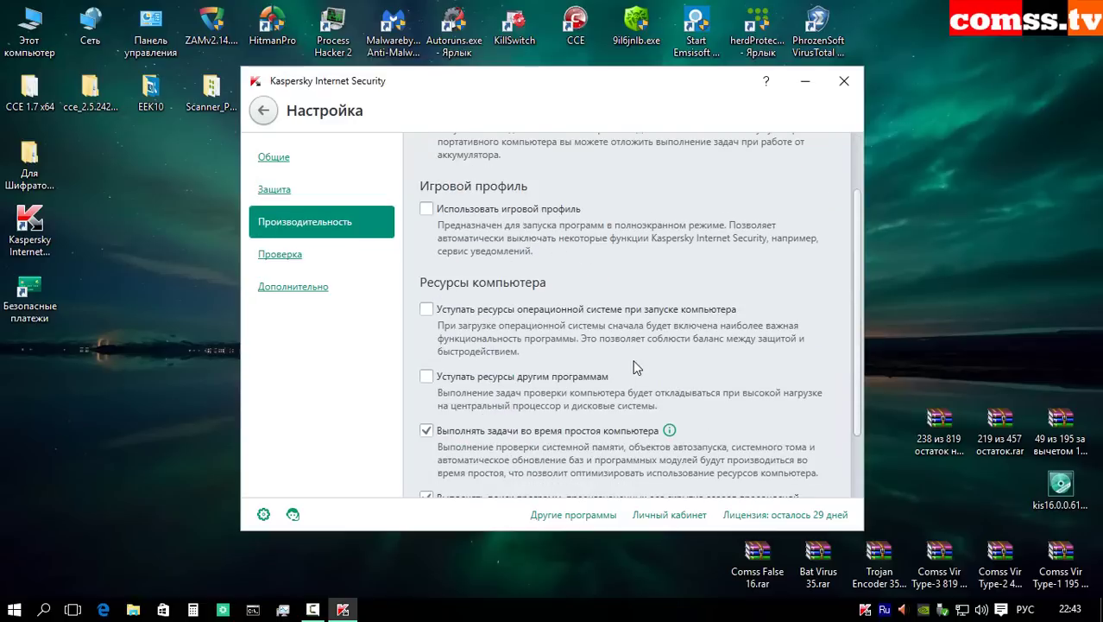
scroll(636, 368, down, 1)
scroll(635, 367, down, 1)
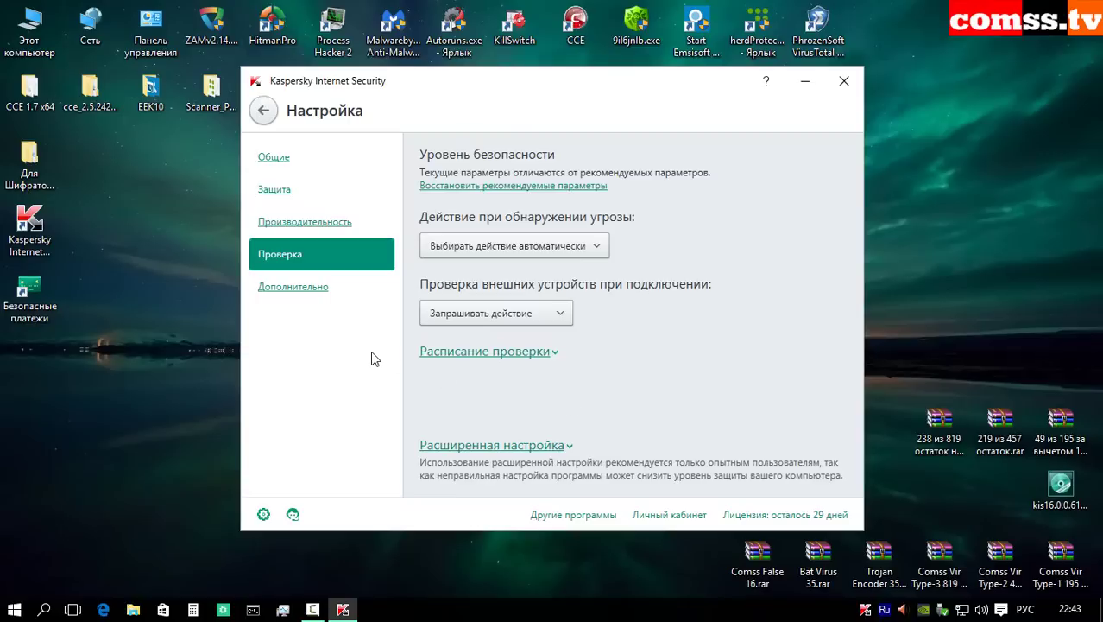
key(Escape)
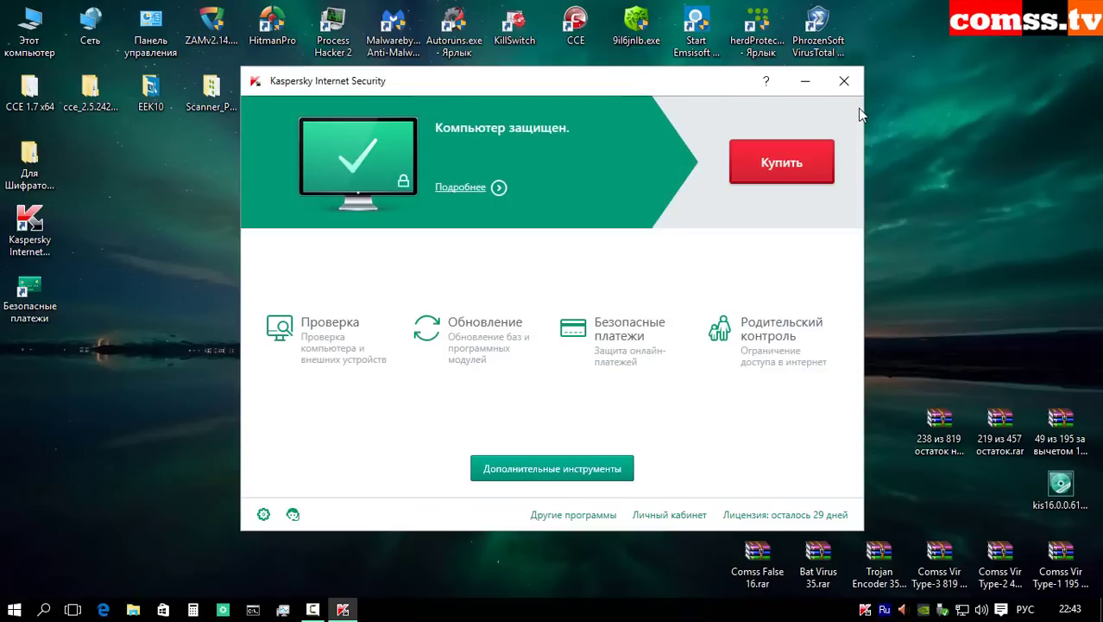
click(844, 82)
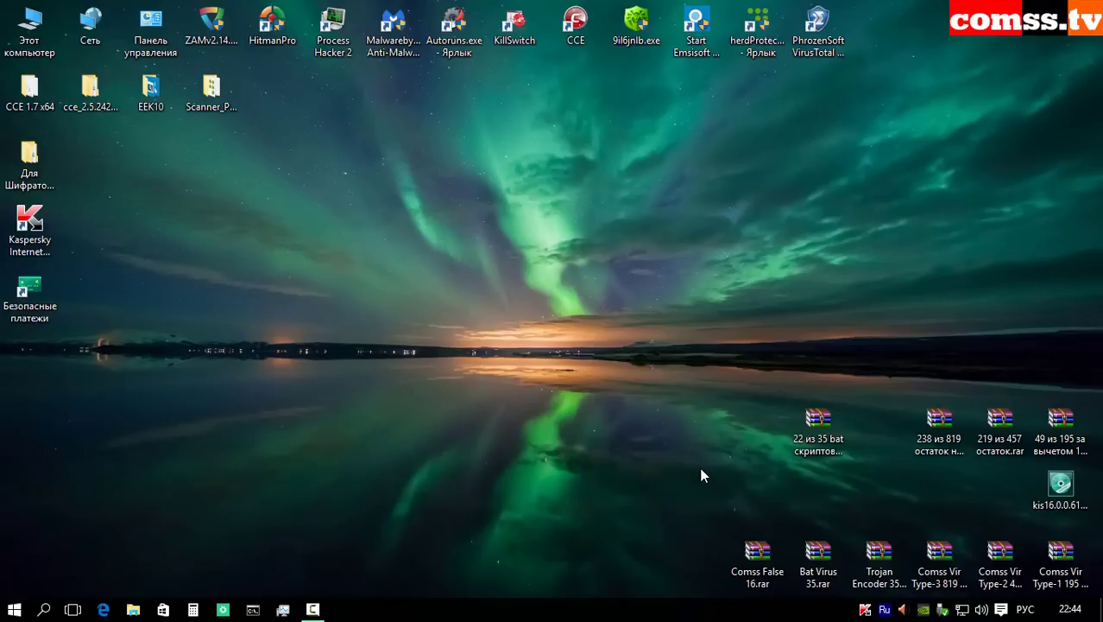
Step: Extract the desktop archive "49 из 195 за вычетом 18 вылеченных.rar" and open its subfolder 49
click(1067, 426)
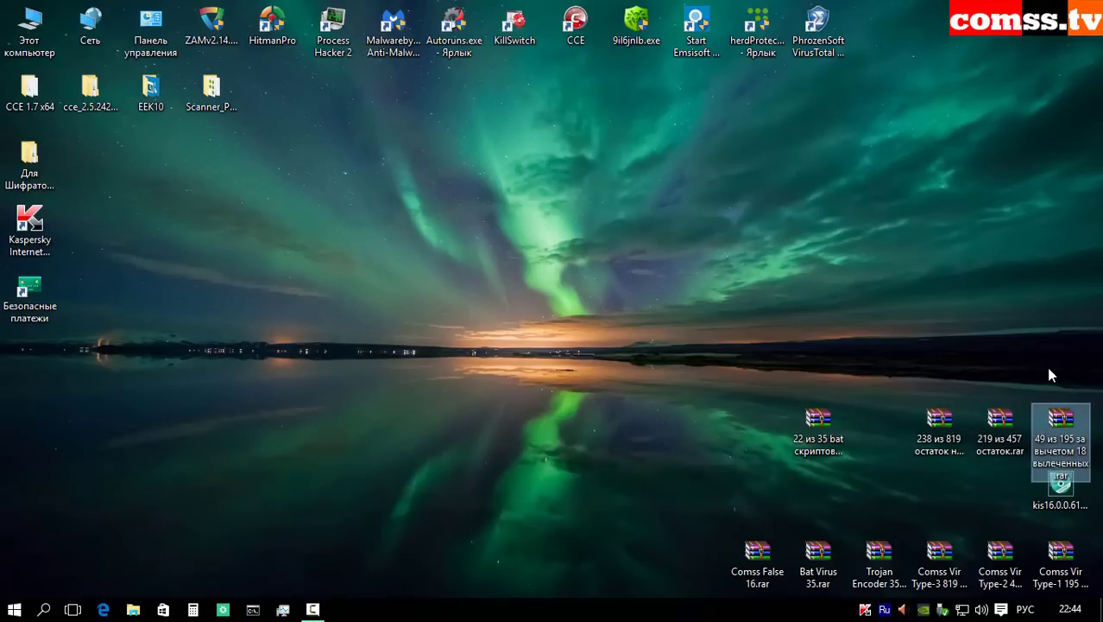
key(Return)
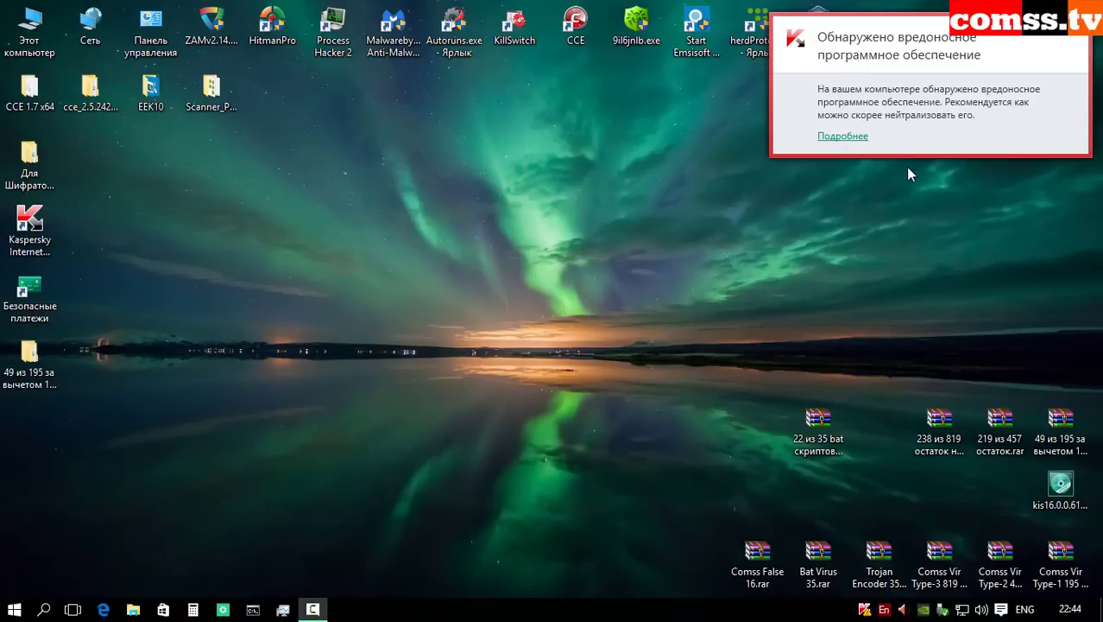
click(39, 352)
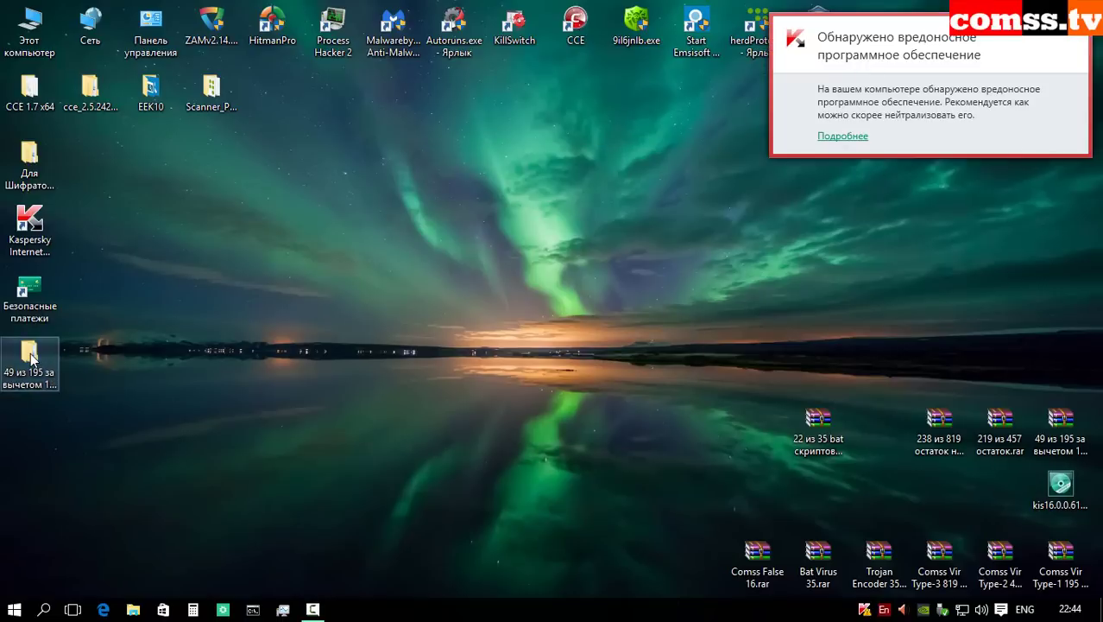
key(Return)
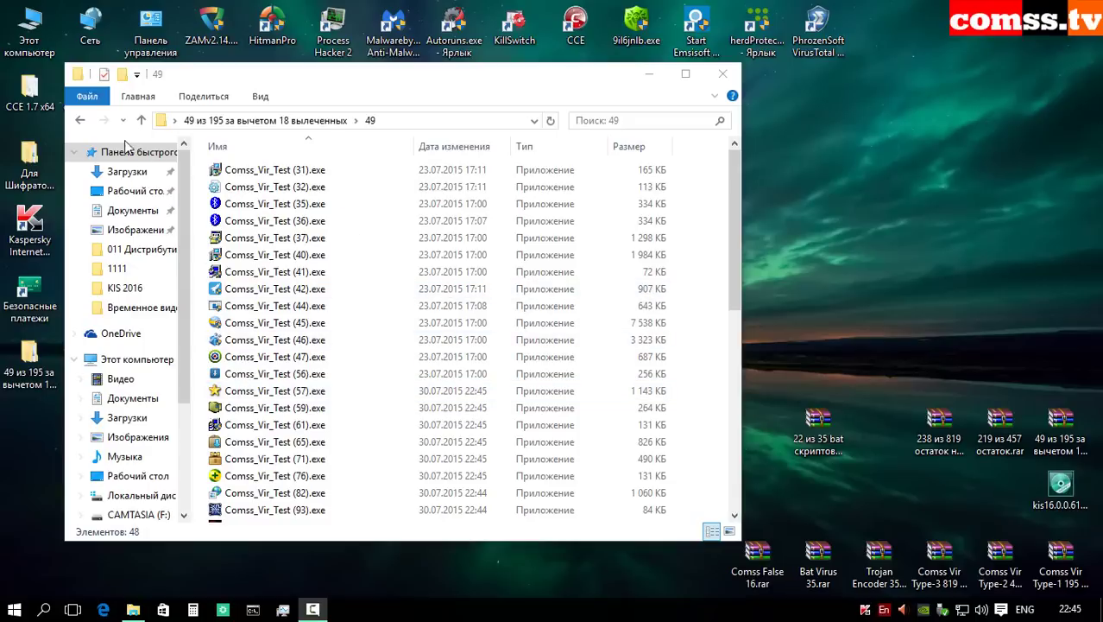
Step: Go up to the parent folder and scan folder 49 for viruses with Kaspersky Internet Security
click(141, 120)
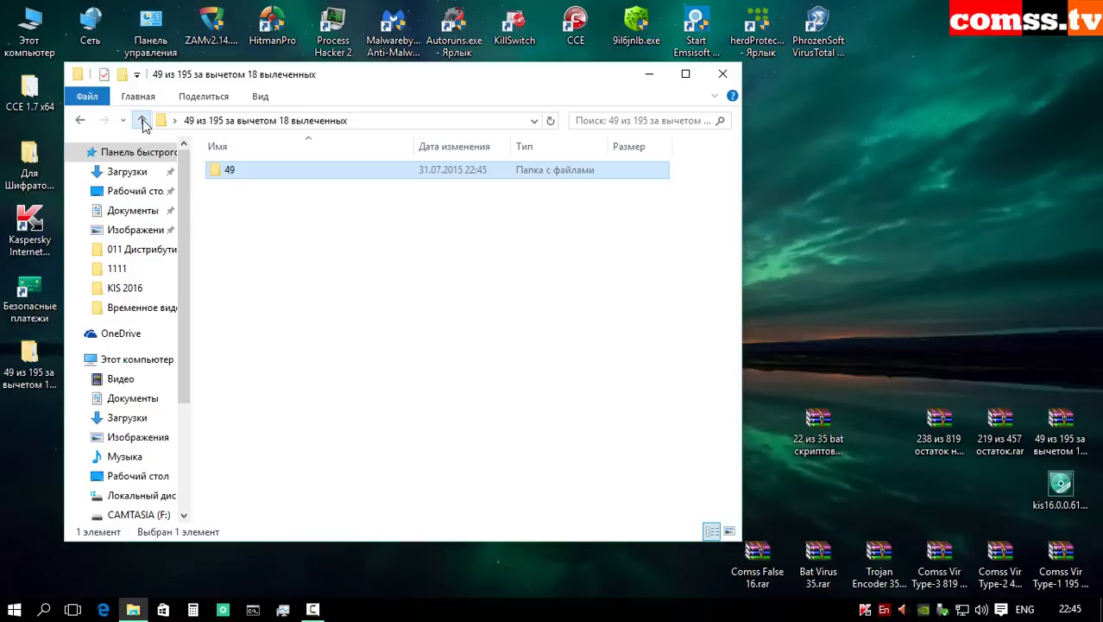
right_click(299, 174)
click(367, 253)
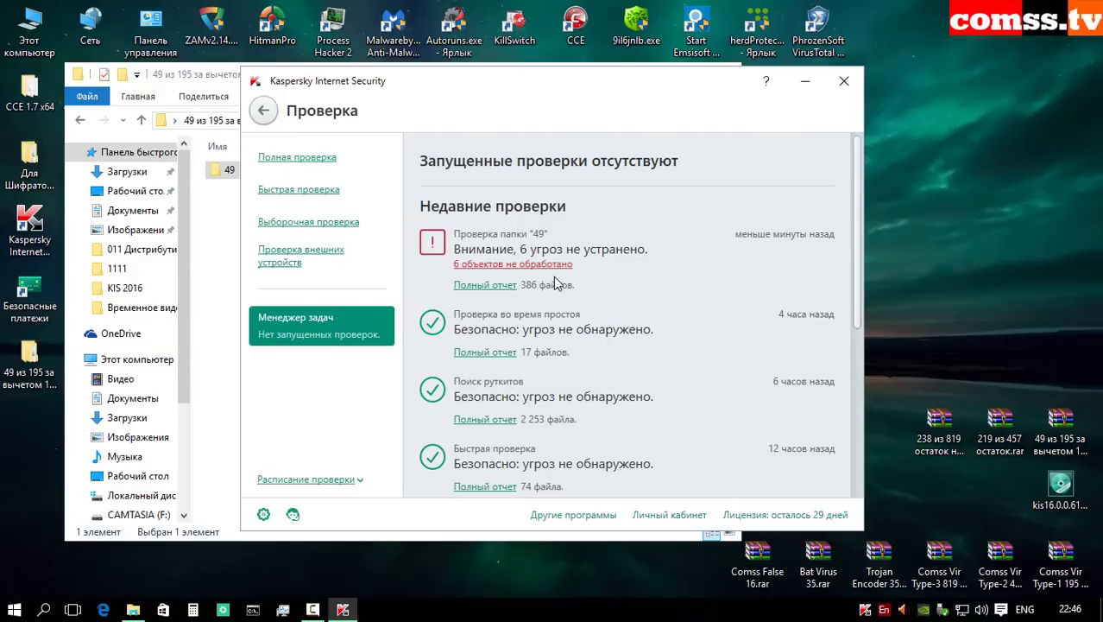
Step: Open the details of the security warnings and choose to delete the detected file Comss_Vir_Test (82).exe
click(265, 110)
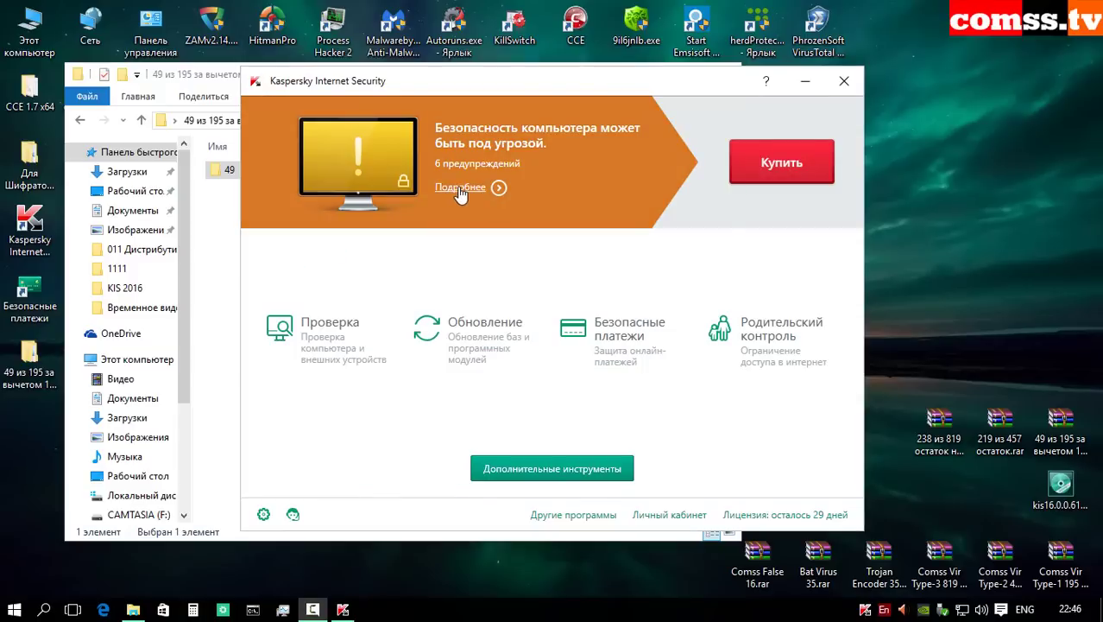
click(484, 192)
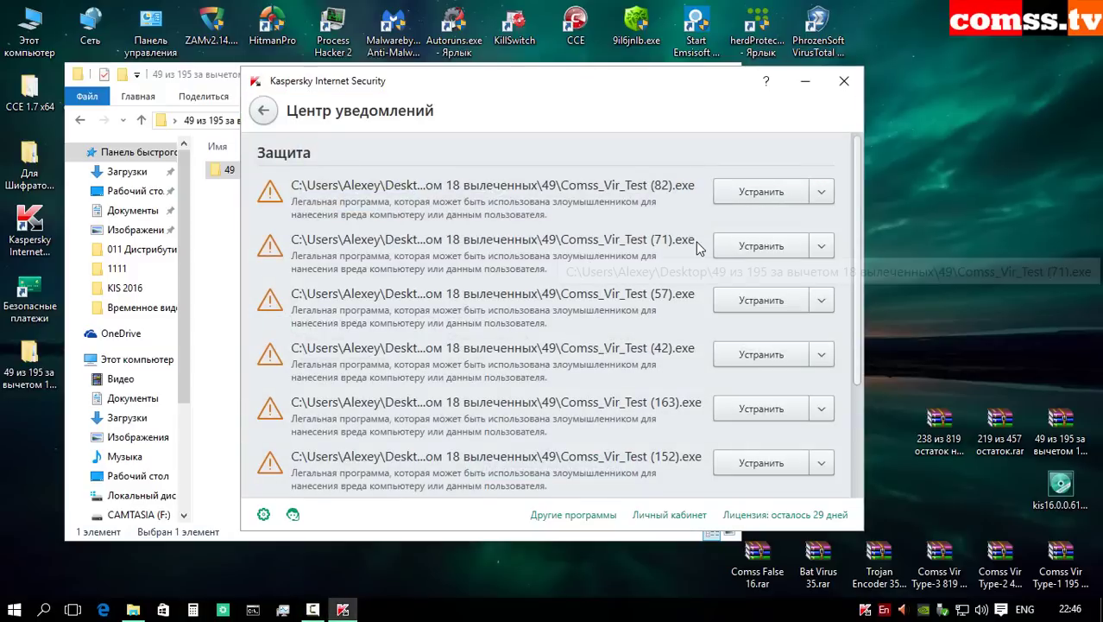
click(761, 192)
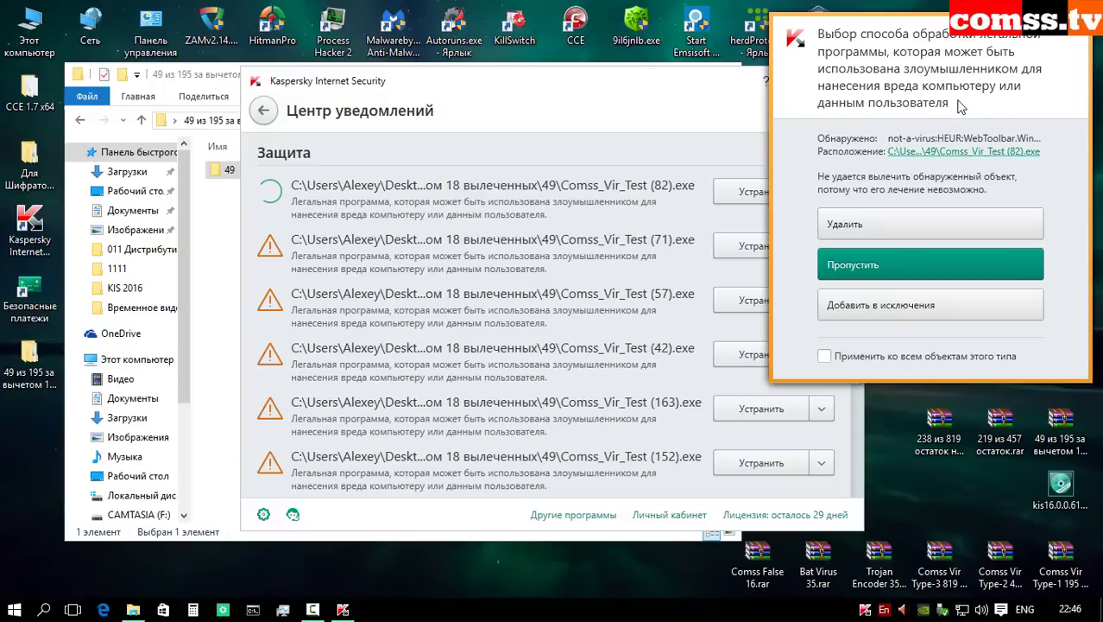
click(880, 226)
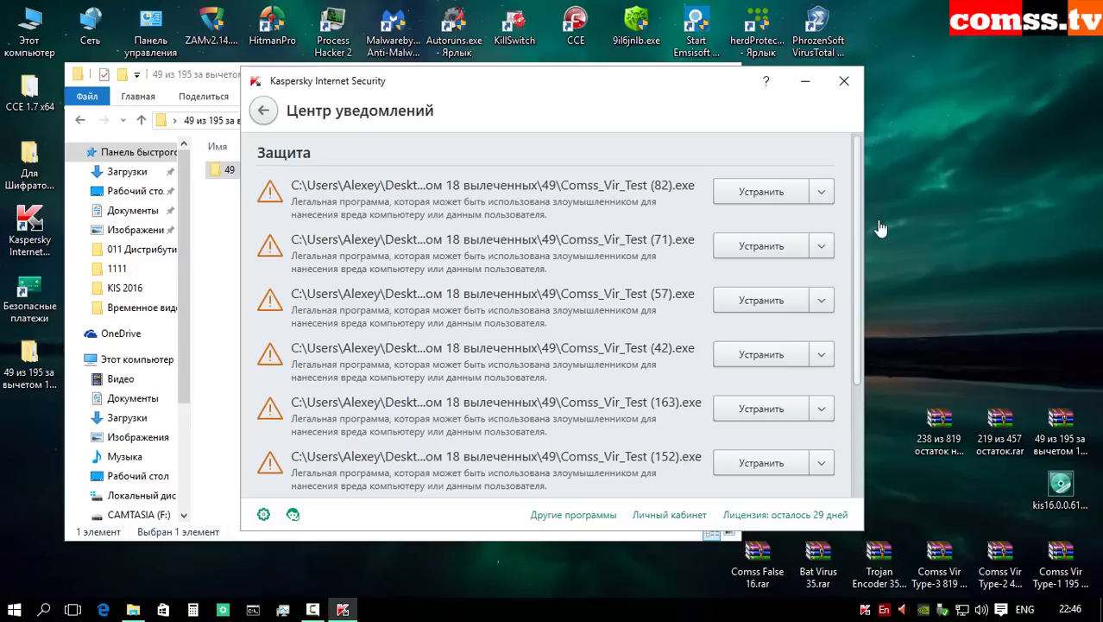
Step: Resolve the remaining detected files in the notification center, leave it, and move the Kaspersky window aside to uncover folder 49
click(770, 192)
click(769, 194)
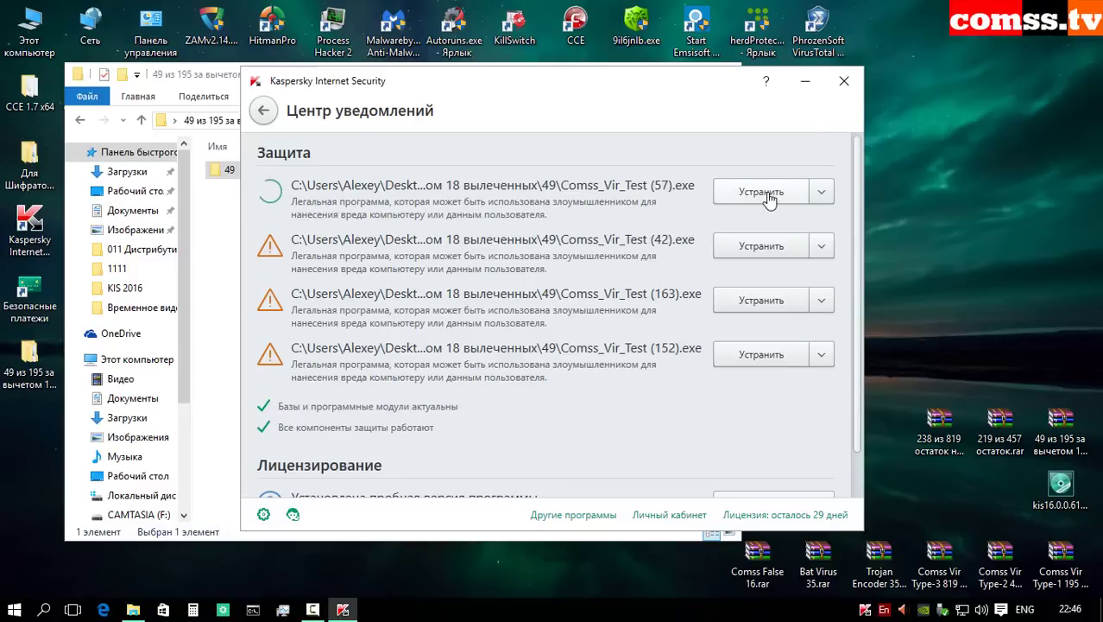
click(770, 193)
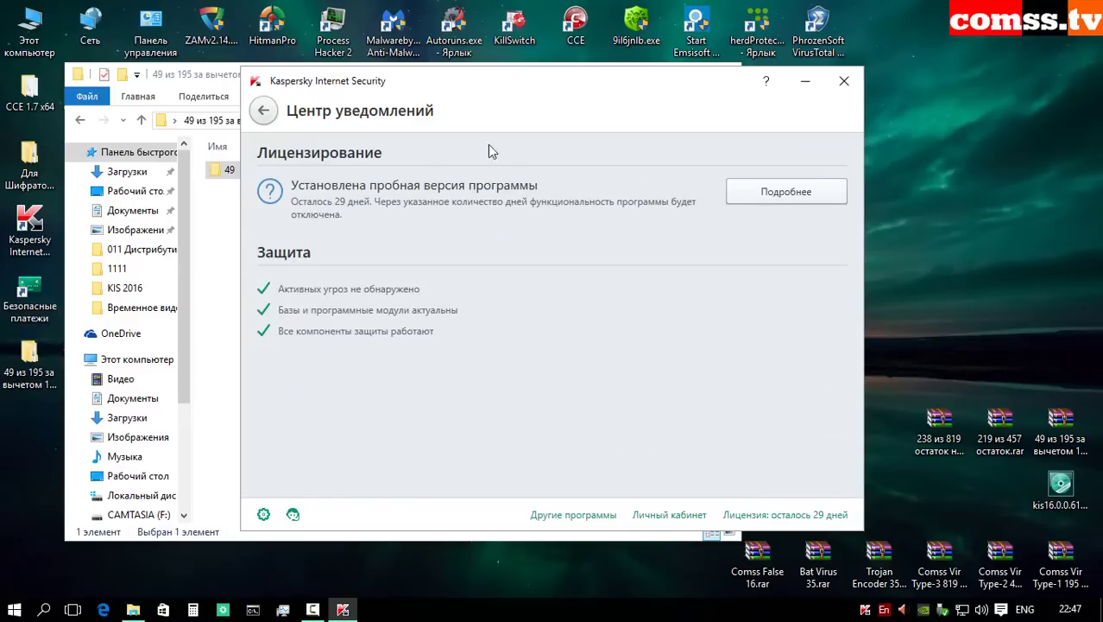
click(263, 109)
drag(580, 87, 697, 76)
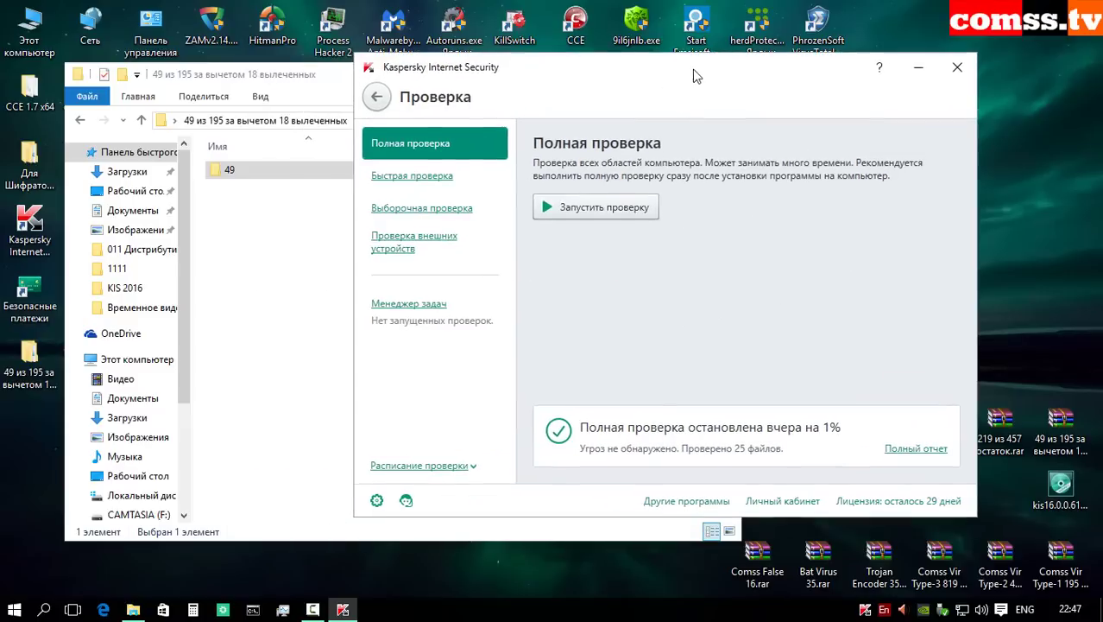
Step: Add folder 49 to the custom scan list and run the custom scan on it
click(436, 208)
drag(657, 336, 668, 339)
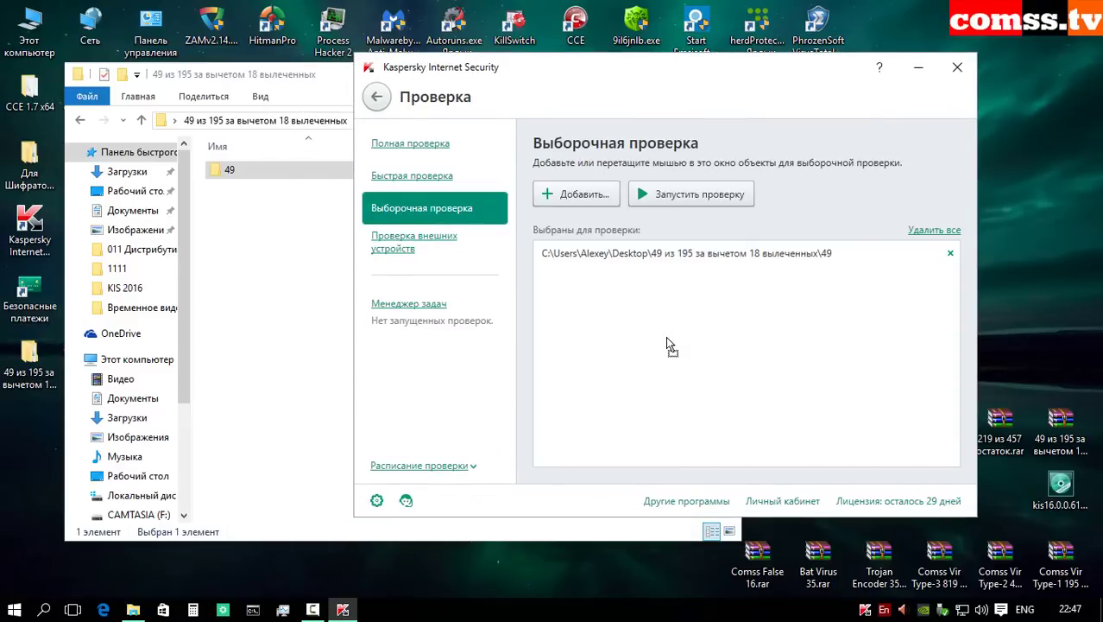
click(717, 194)
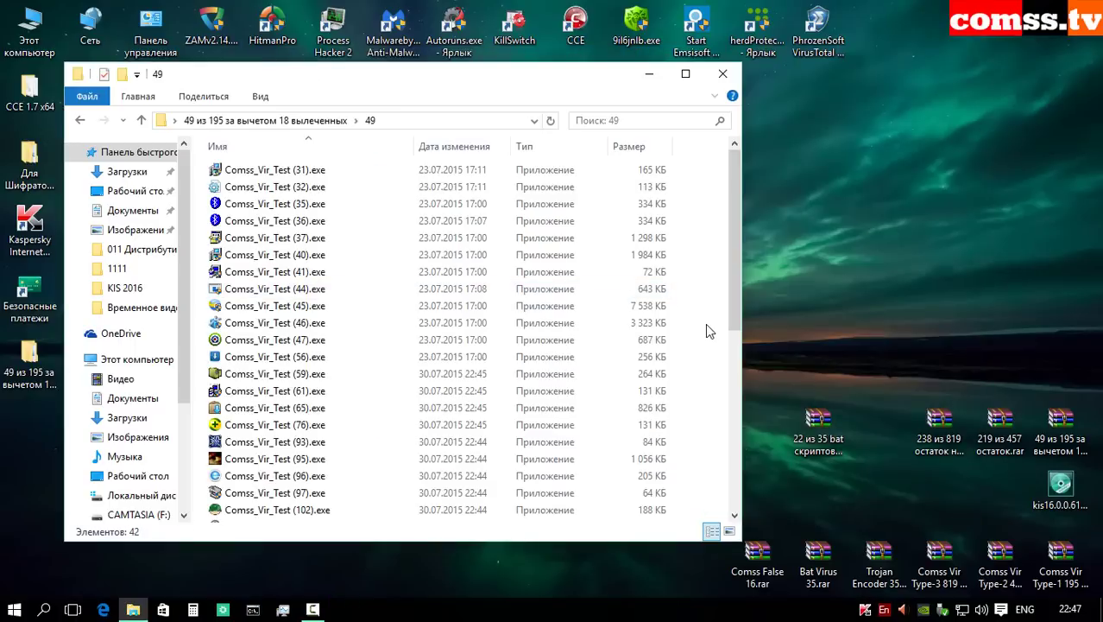
Step: Select all the sample files inside folder 49 and scan them for viruses with Kaspersky
key(ctrl+a)
right_click(608, 298)
click(657, 325)
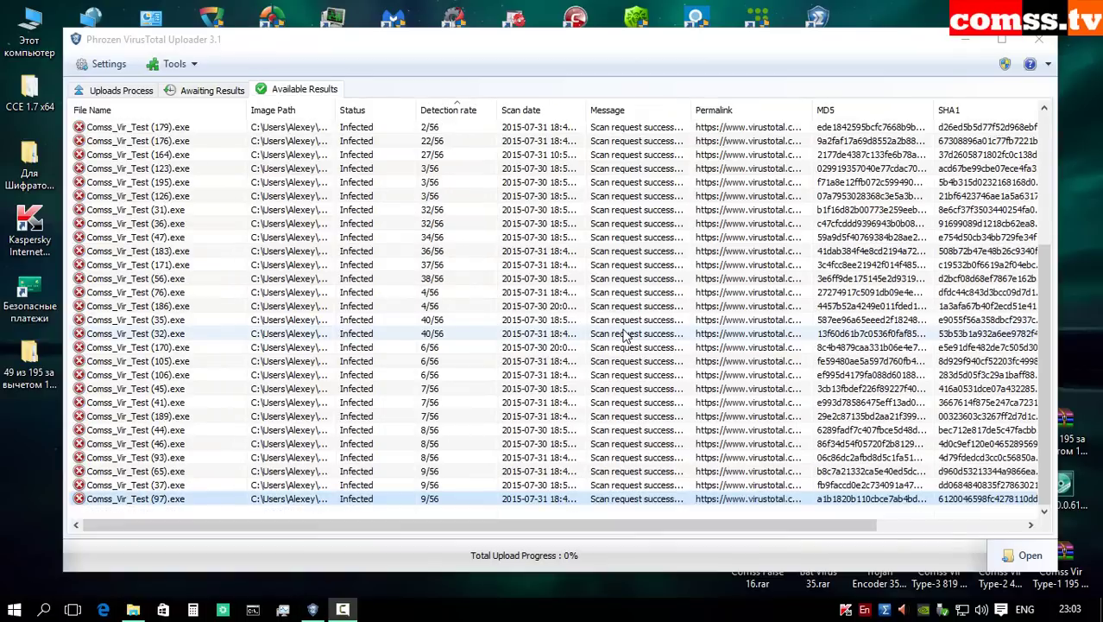
Step: Review the detection rates of the Comss_Vir_Test files in the available results of Phrozen VirusTotal Uploader
scroll(626, 335, up, 5)
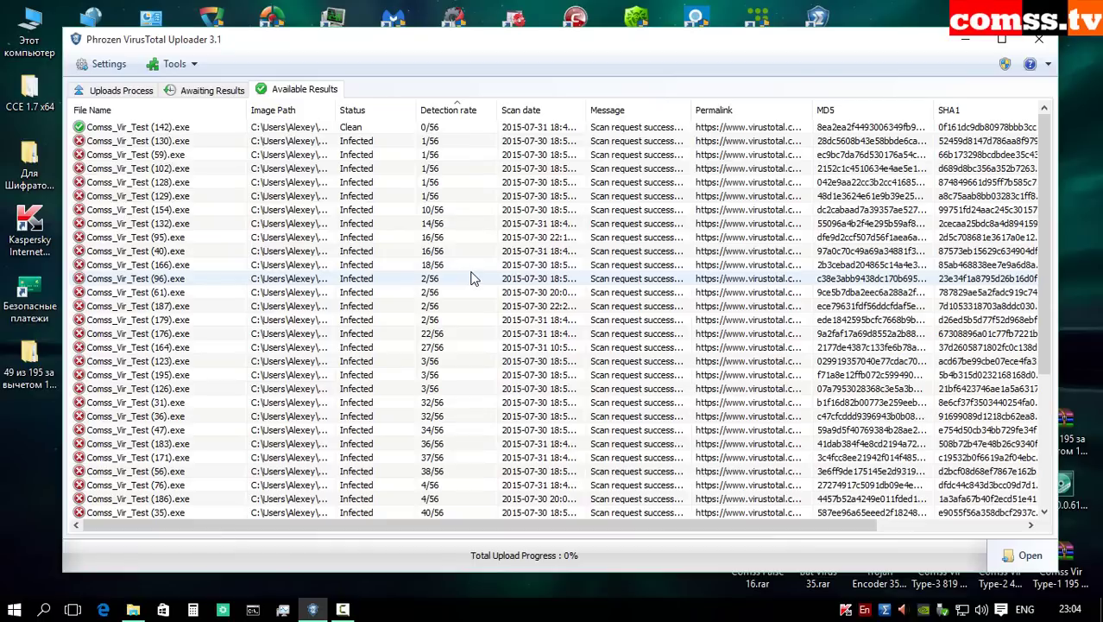
scroll(473, 278, down, 5)
scroll(473, 278, up, 5)
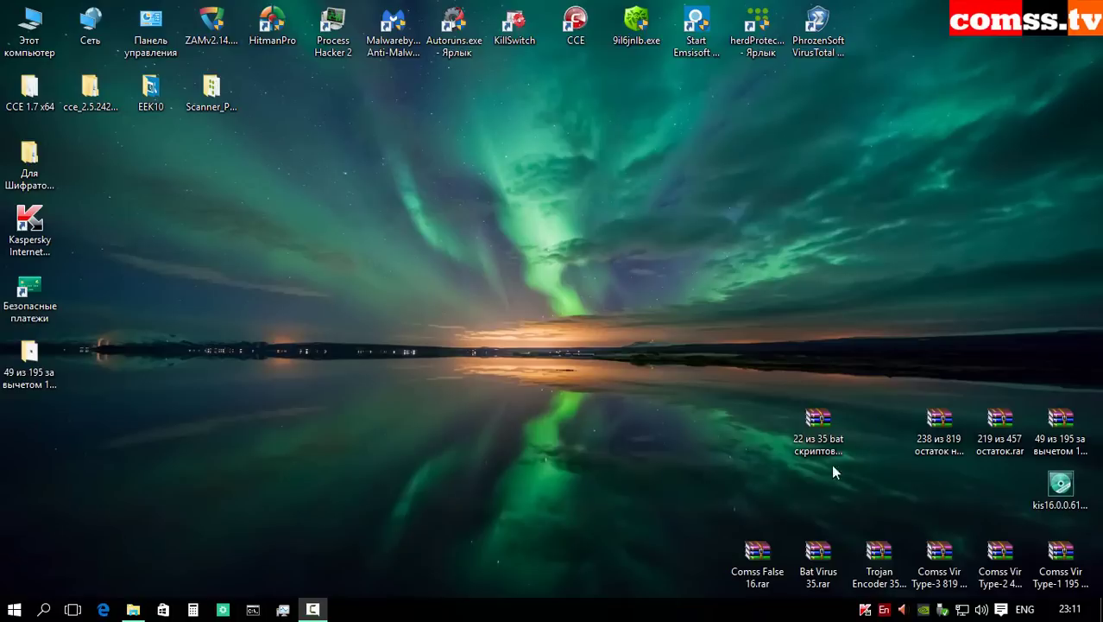
Step: Extract the desktop archive "238 из 819 остаток не сортированного.rar" using the archive password and open its subfolder 238
right_click(943, 445)
click(908, 200)
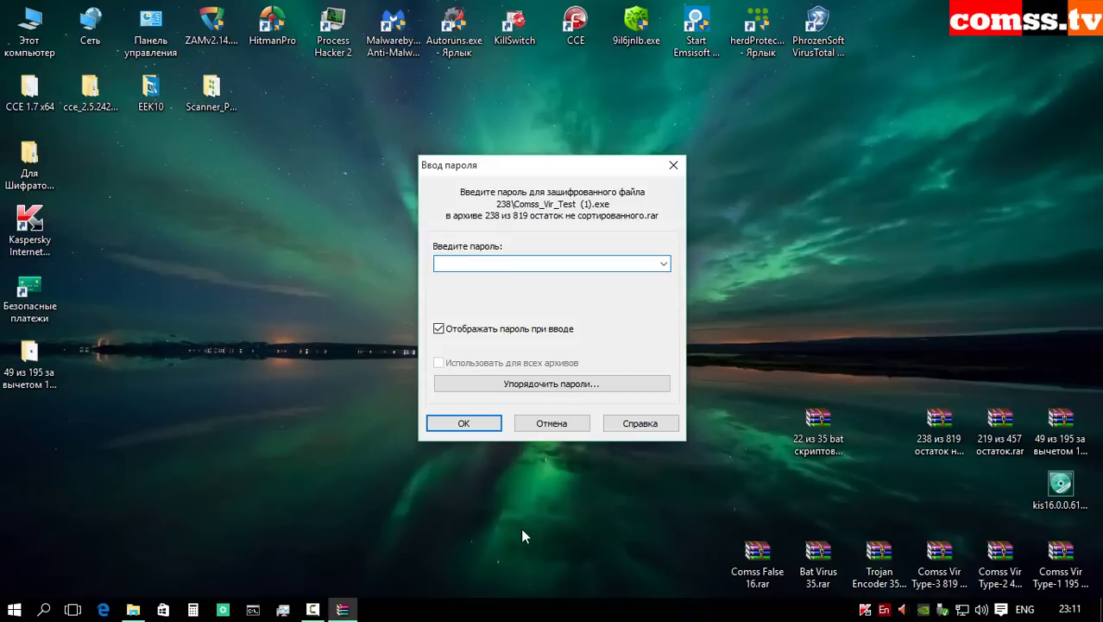
key(Return)
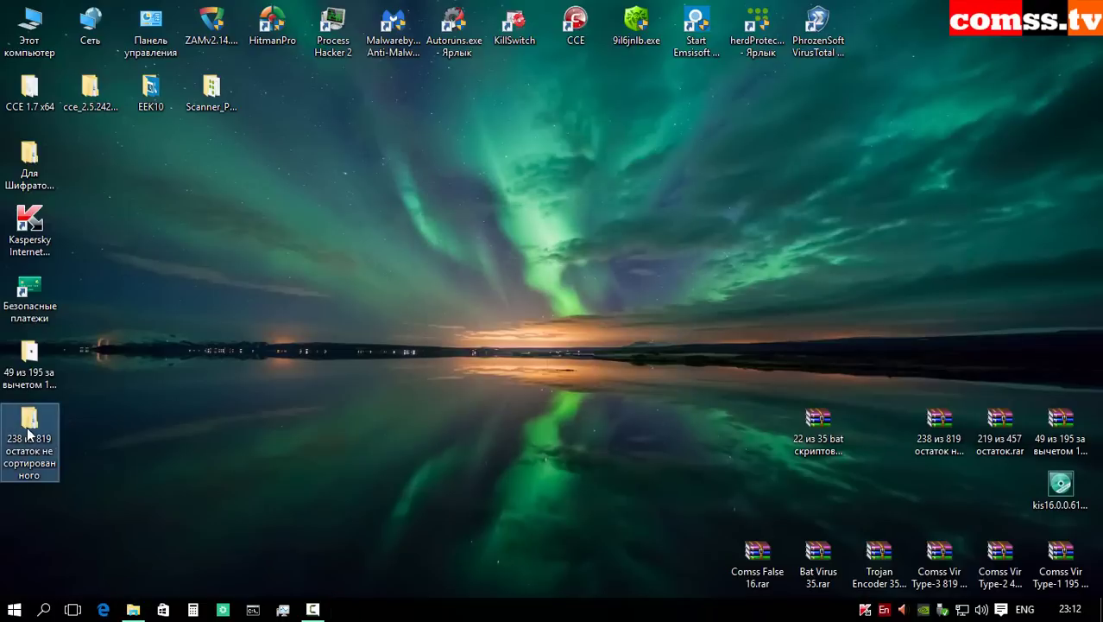
double_click(29, 436)
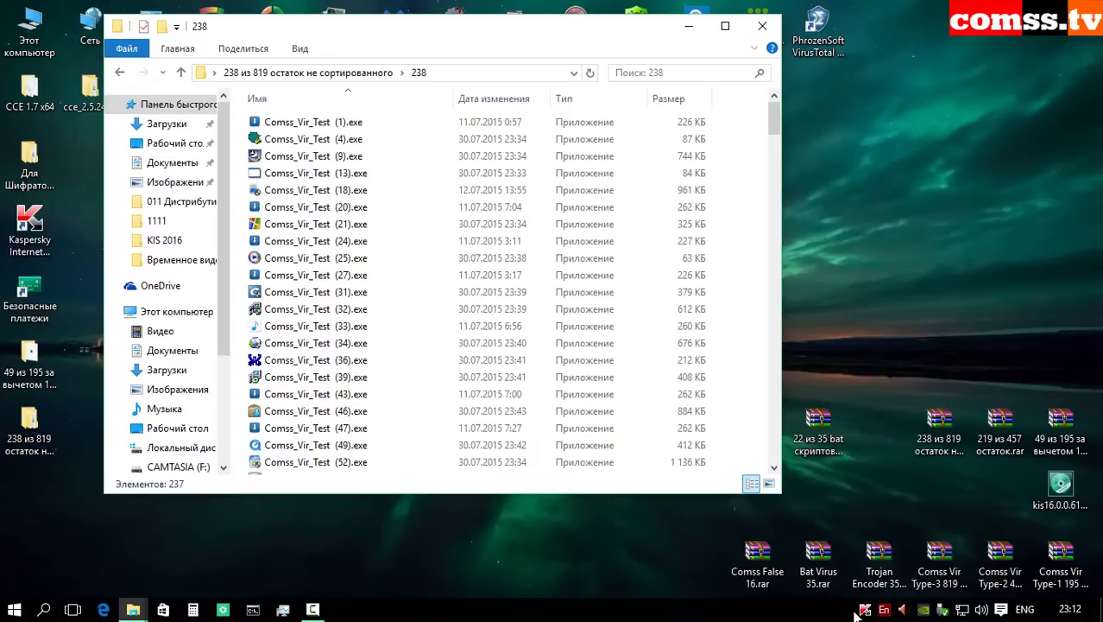
Step: Check the protection status in Kaspersky Internet Security and close it, and scan folder 238 for viruses from its parent folder
click(864, 611)
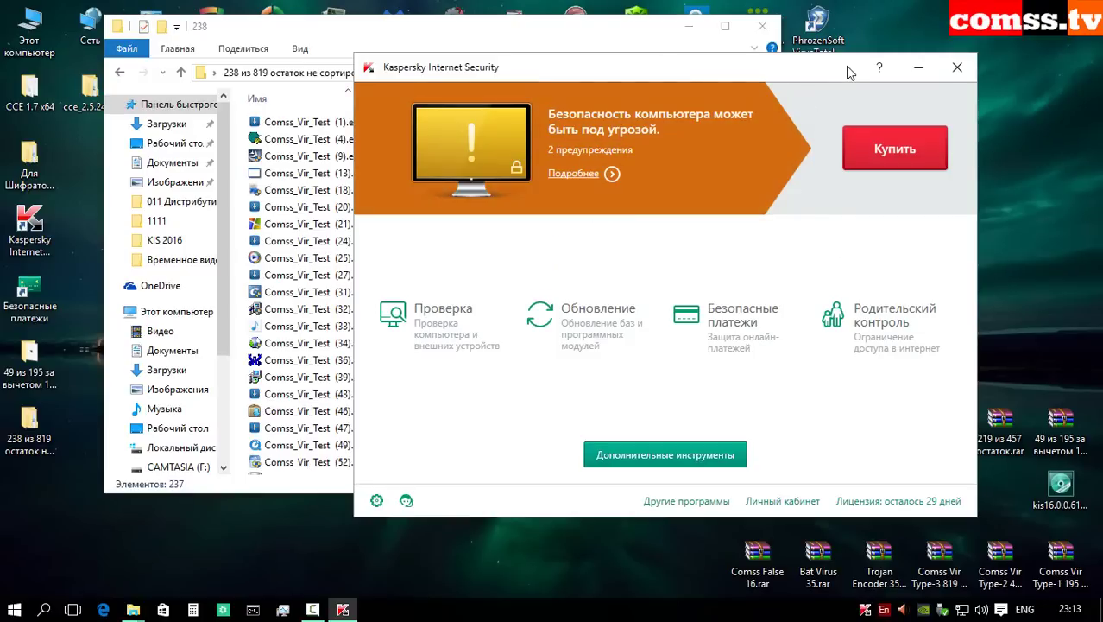
click(957, 67)
click(181, 72)
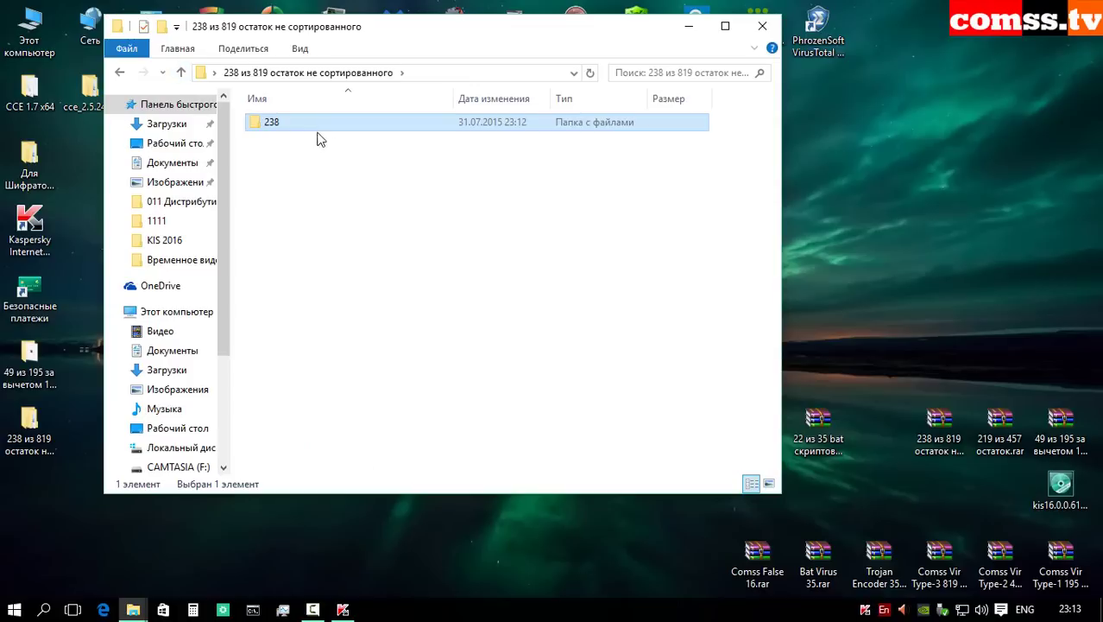
right_click(316, 128)
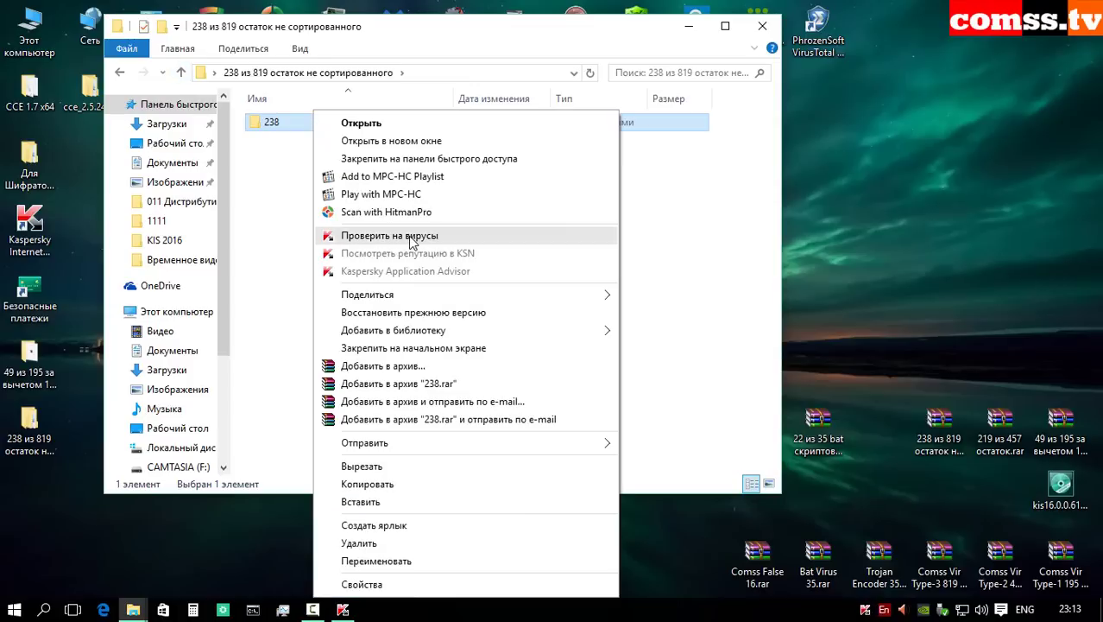
click(561, 241)
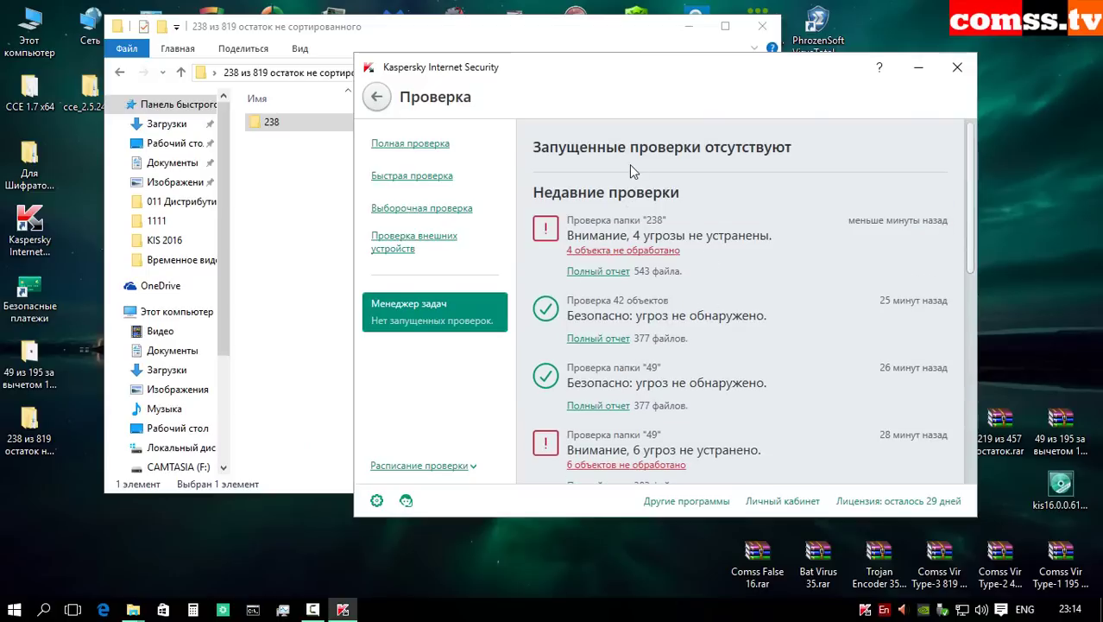
Step: Open the details of the security warnings and resolve the detected files Comss_Vir_Test (18), (415), (107) and (154).exe
click(375, 98)
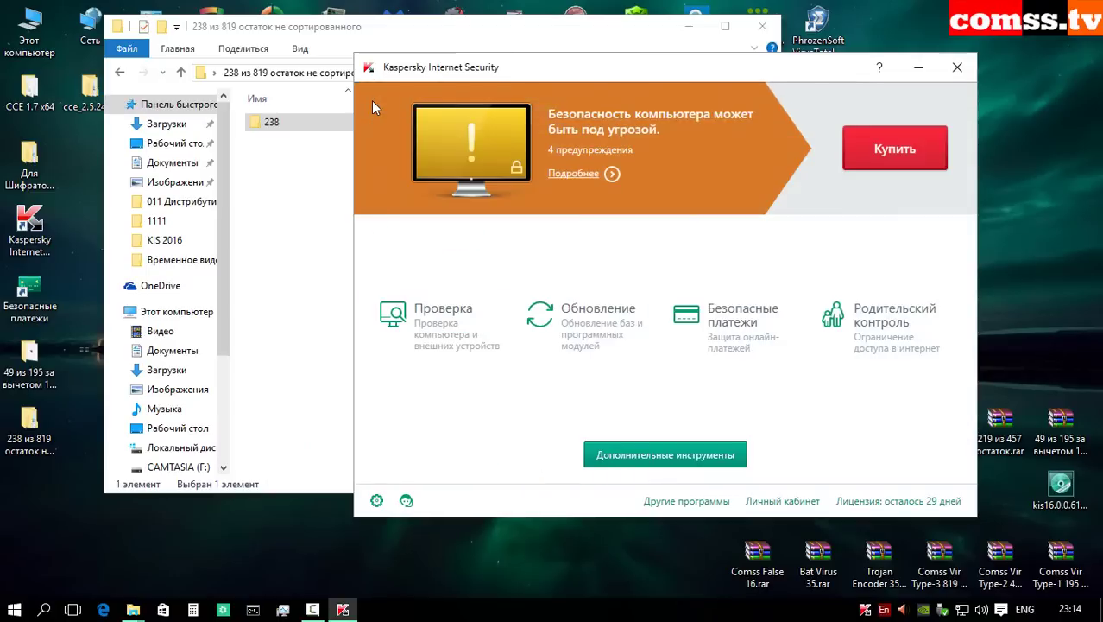
click(570, 170)
click(862, 180)
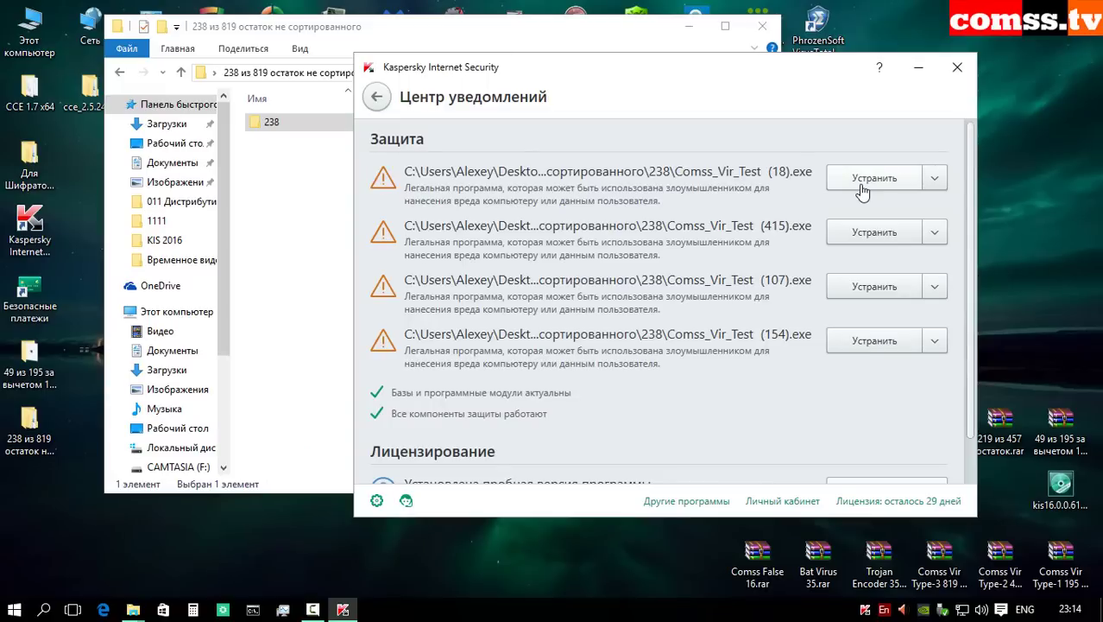
click(874, 179)
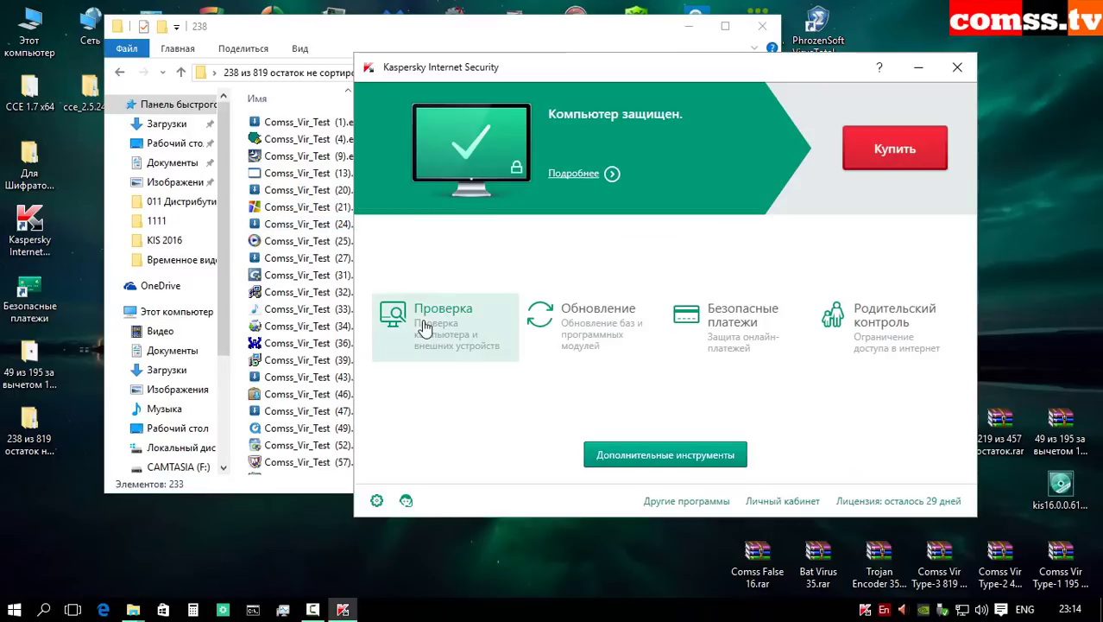
Step: Add folder 238 to the custom scan, run the scan on it, and close Kaspersky Internet Security
click(487, 297)
click(421, 208)
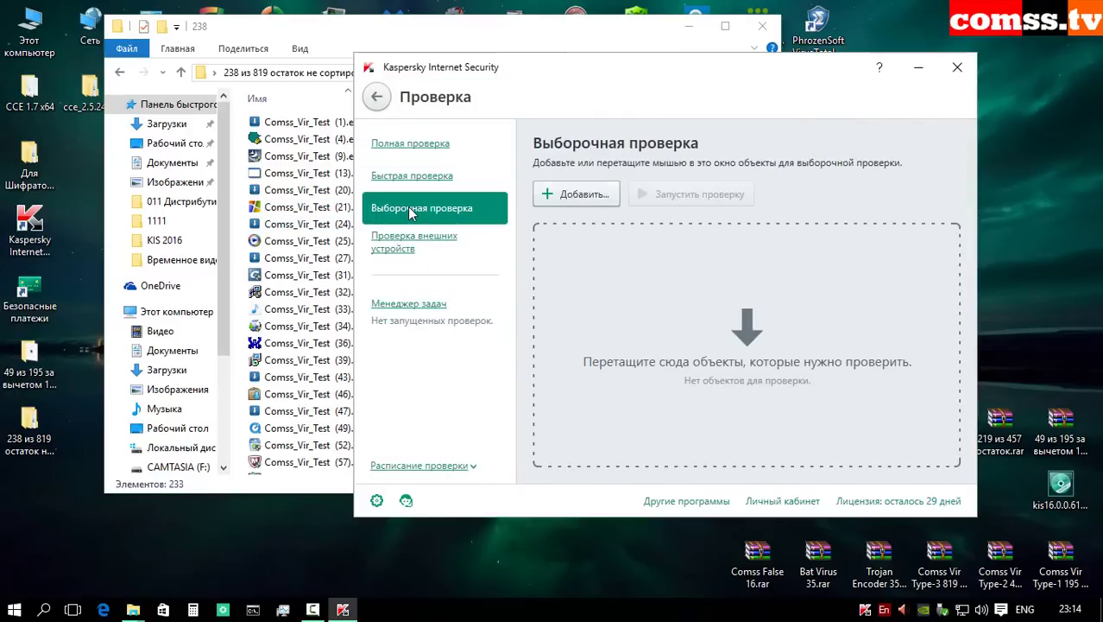
click(180, 72)
drag(271, 121, 845, 411)
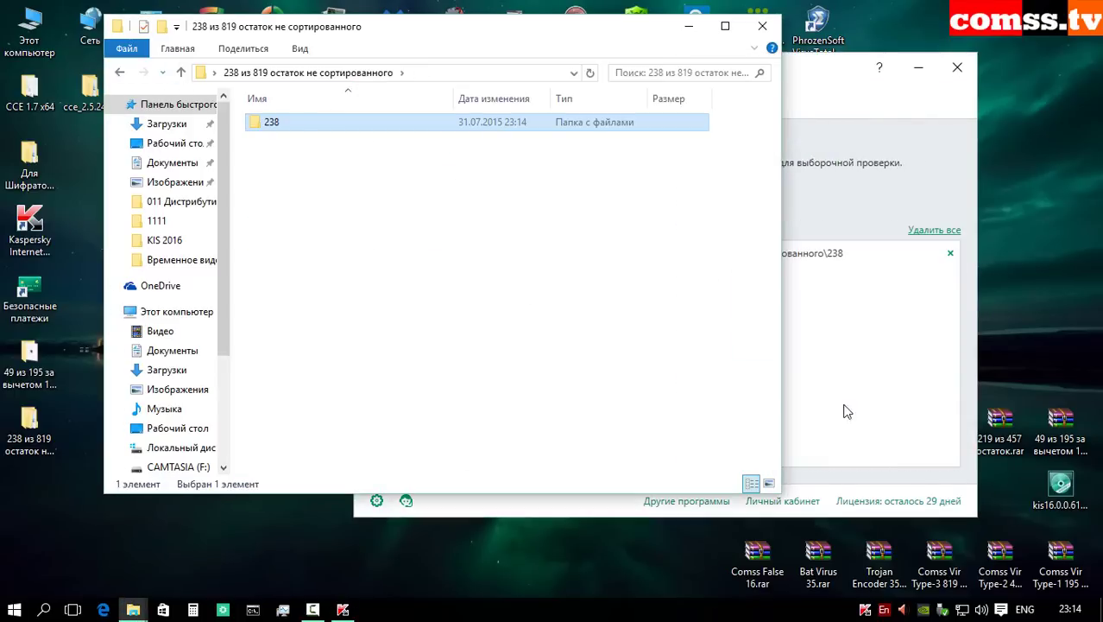
click(709, 111)
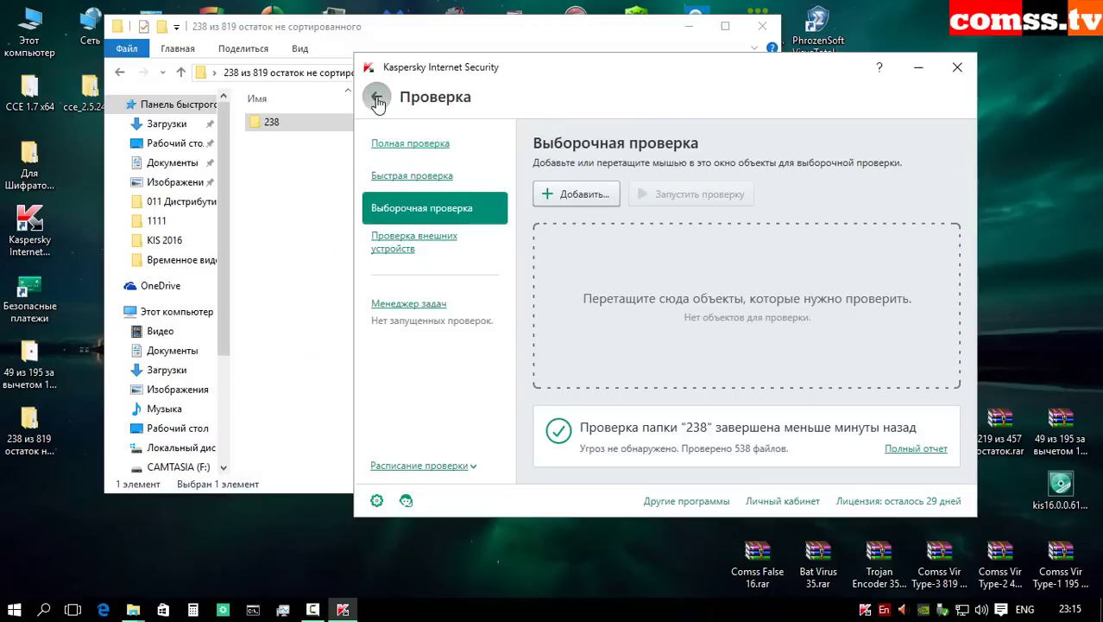
click(377, 96)
click(958, 66)
Step: Open folder 238, scan all of its files for viruses, and leave the Kaspersky scan results
key(Return)
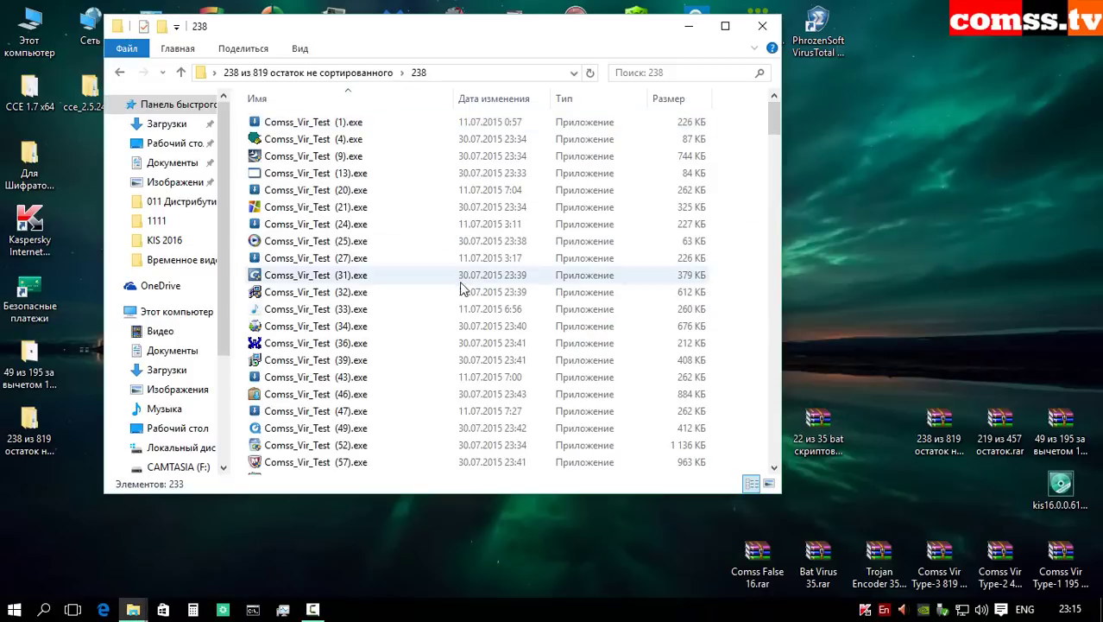
key(ctrl+a)
right_click(456, 308)
click(498, 307)
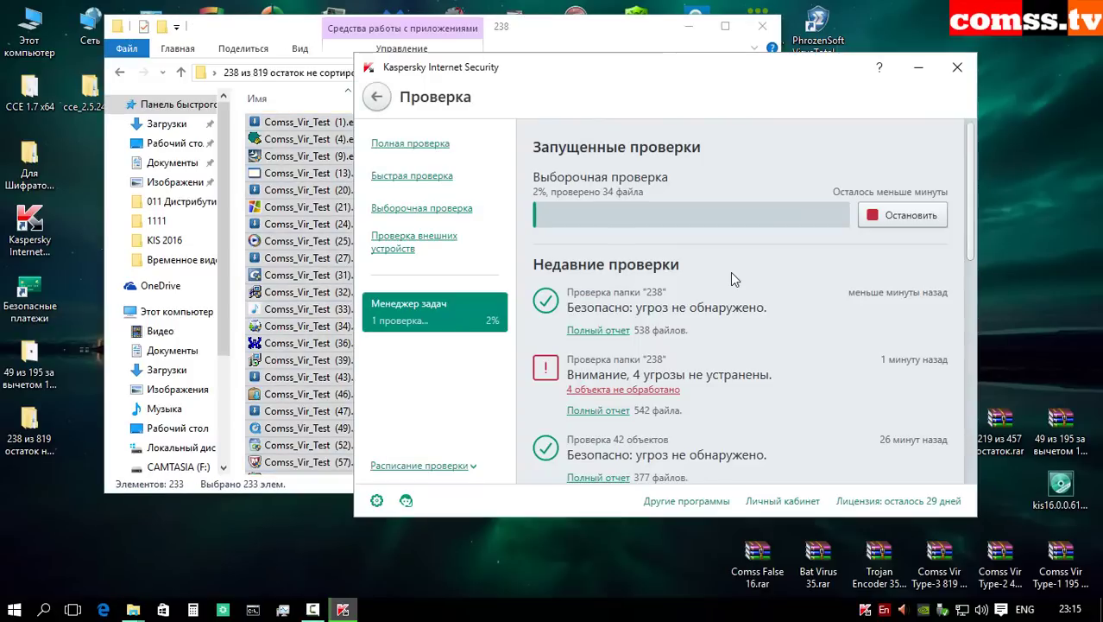
key(Escape)
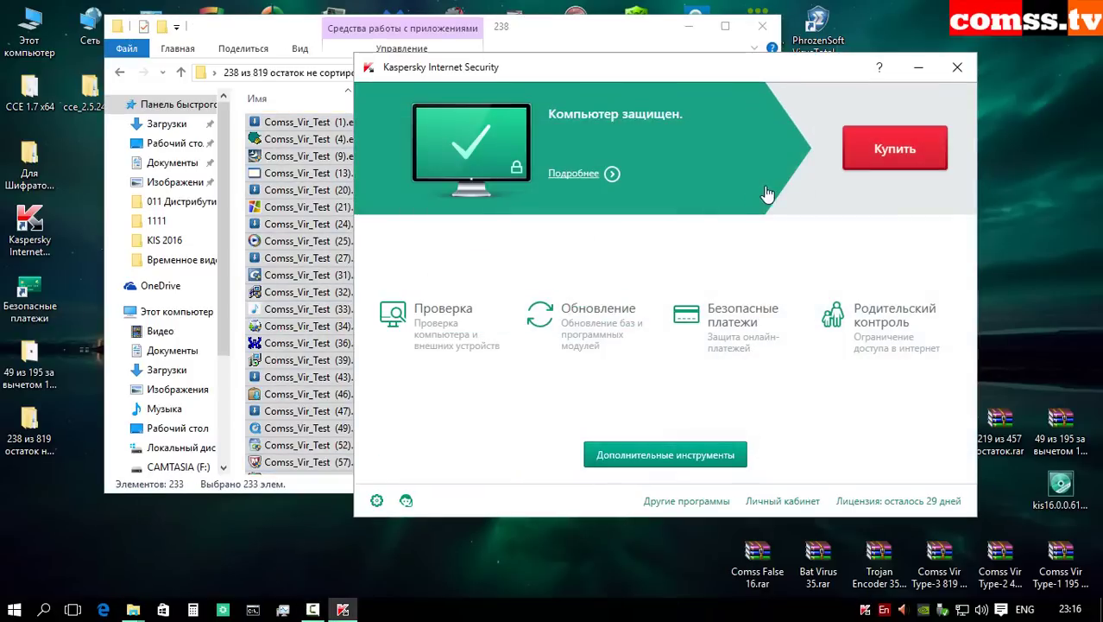
key(Escape)
click(749, 246)
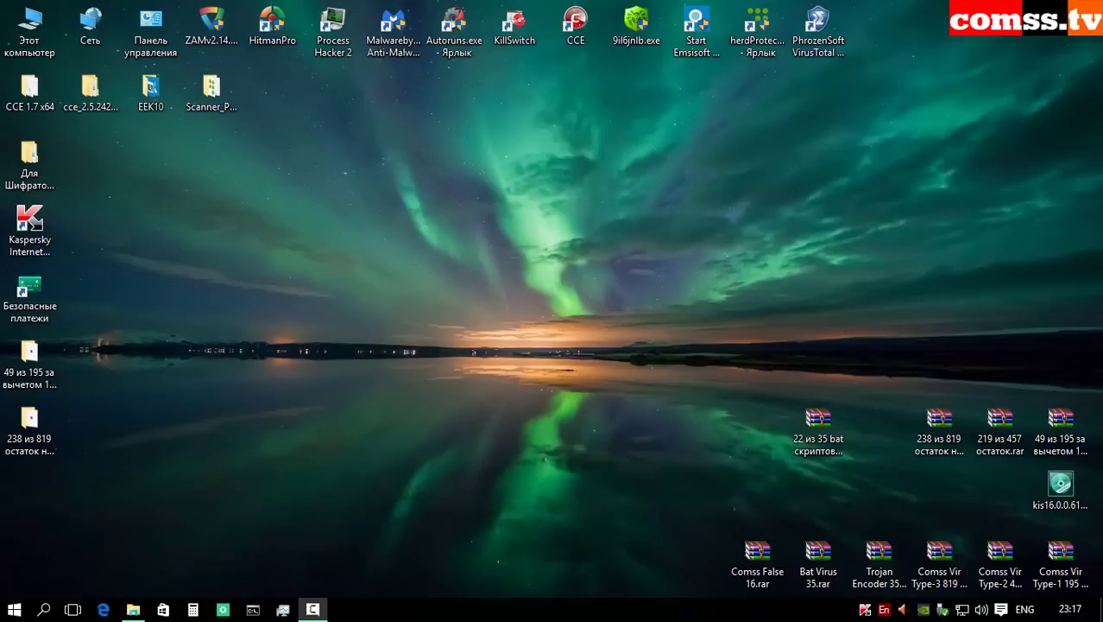
Step: Extract the desktop archive "219 из 457 остаток.rar", open its subfolder 219, and narrow the name column and folder window
click(997, 443)
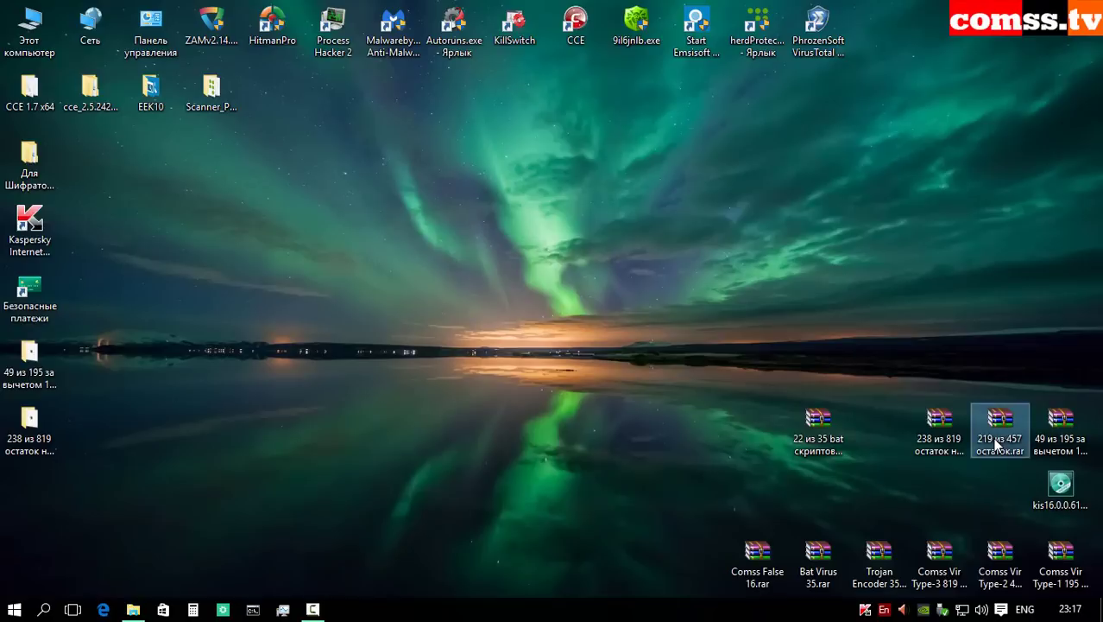
right_click(997, 442)
click(932, 164)
key(Return)
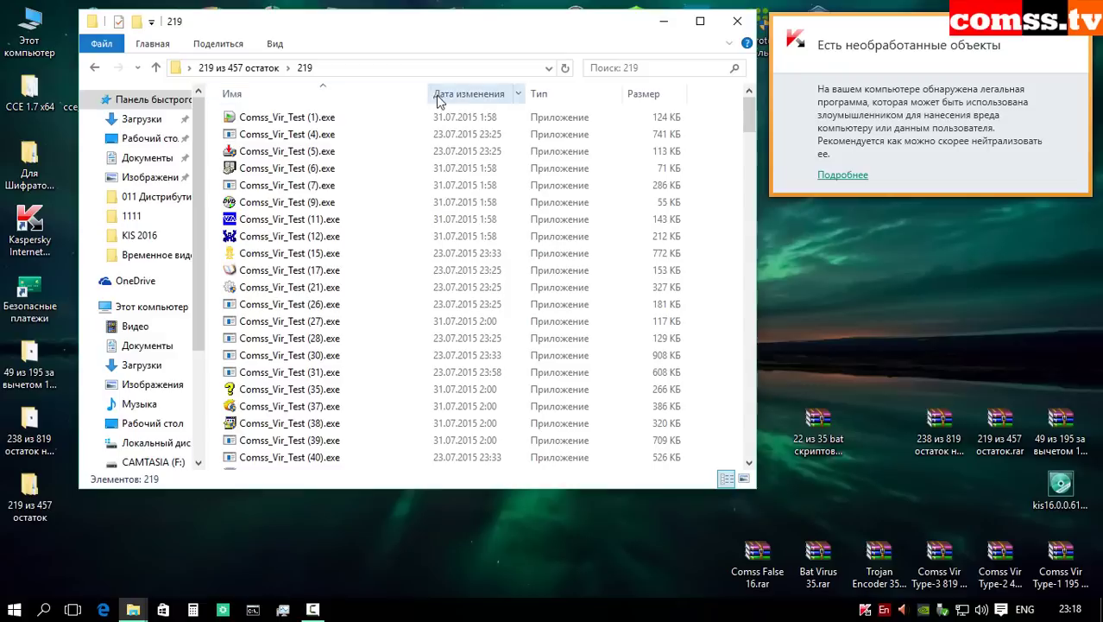
drag(429, 93, 377, 93)
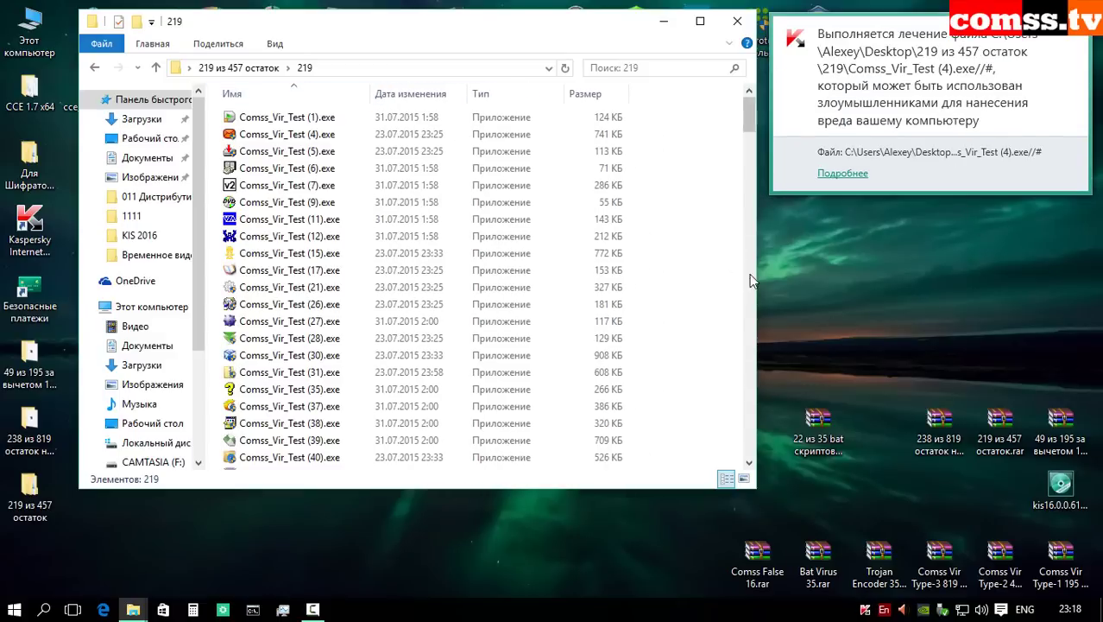
drag(758, 275, 707, 276)
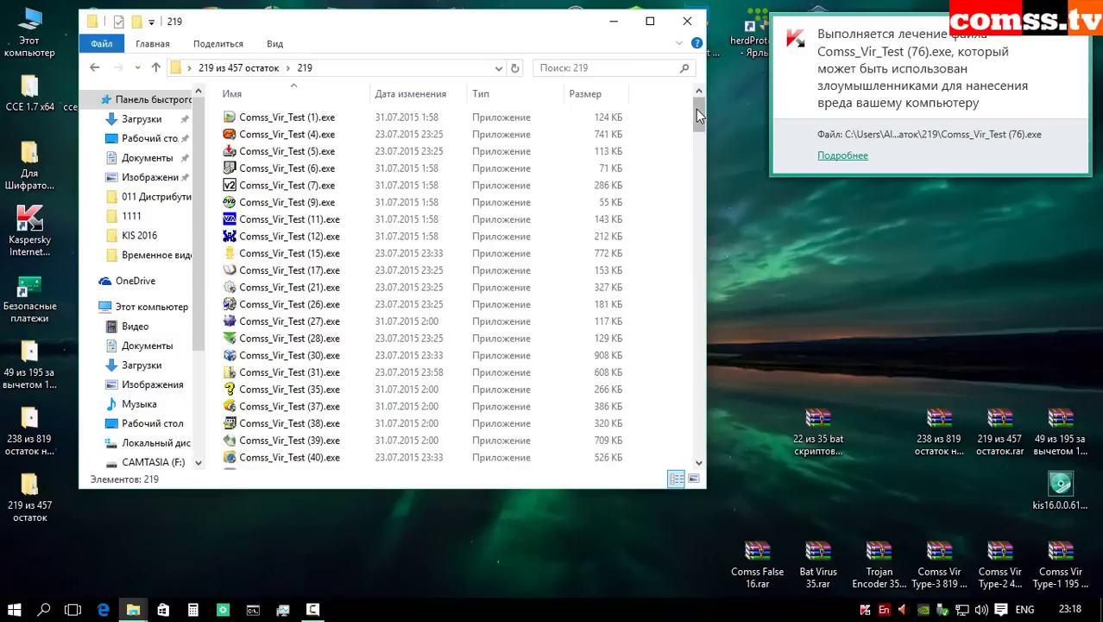
Step: Open Kaspersky Internet Security, go up to the folder "219 из 457 остаток", and scan folder 219 for viruses
click(864, 608)
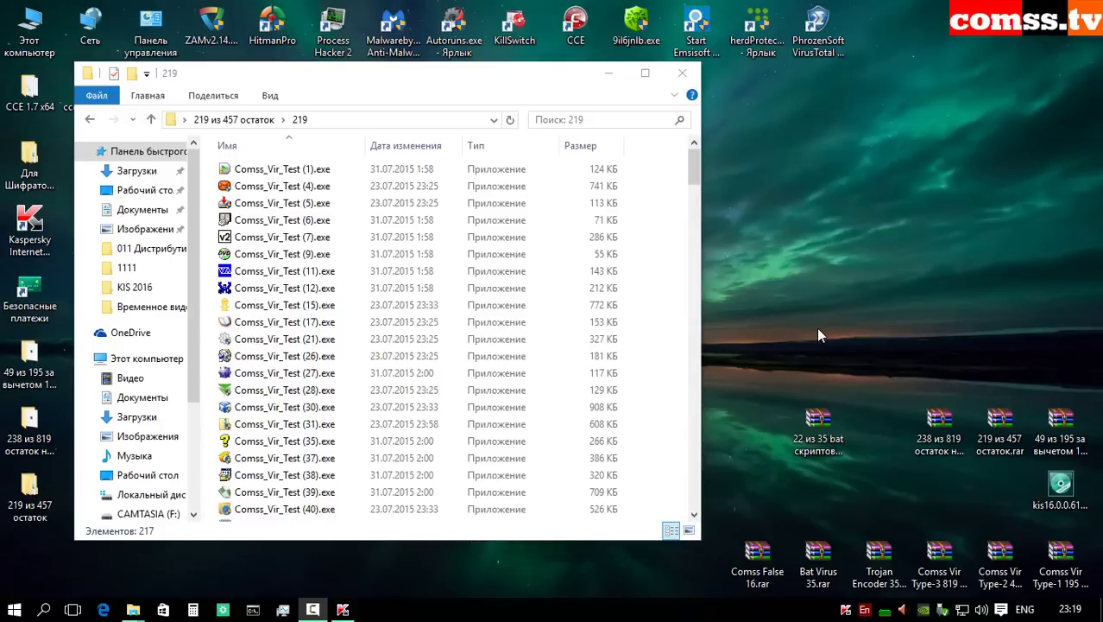
click(151, 119)
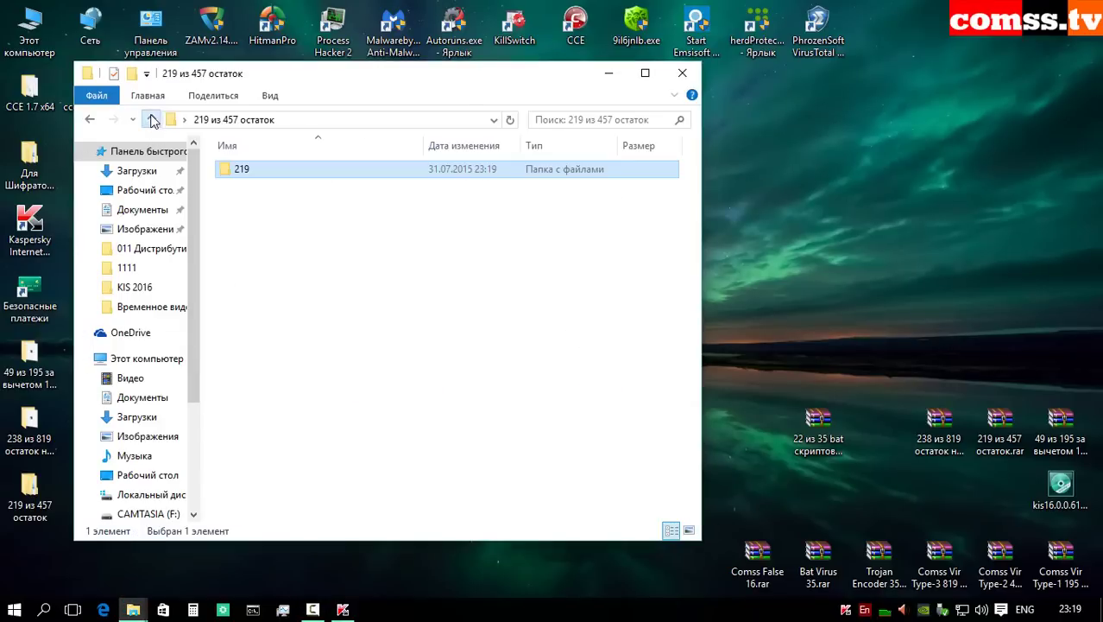
right_click(264, 176)
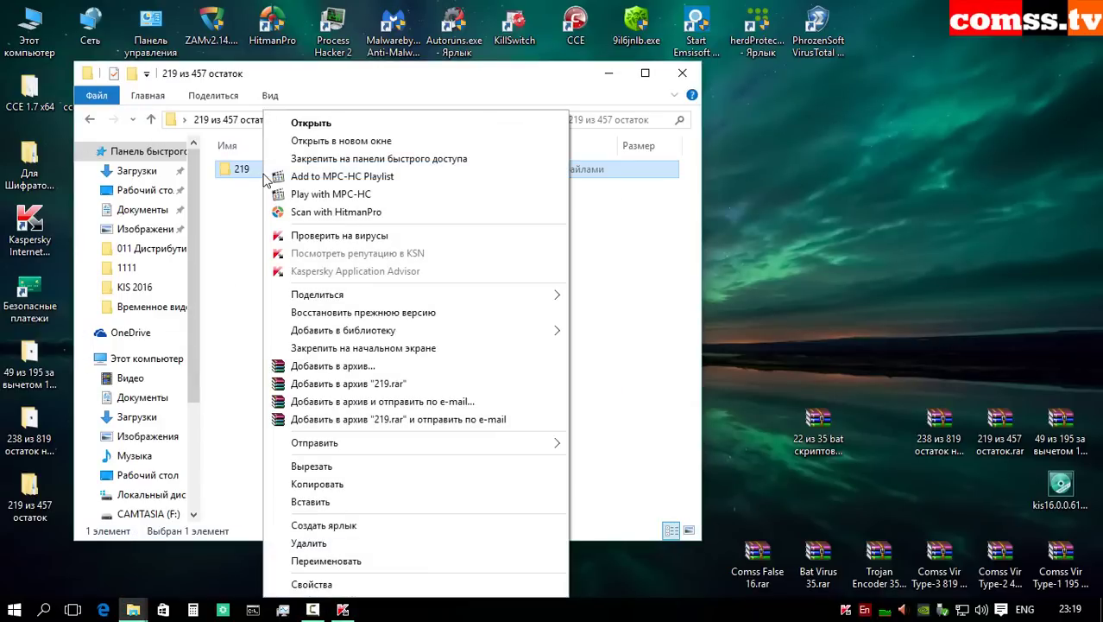
click(356, 236)
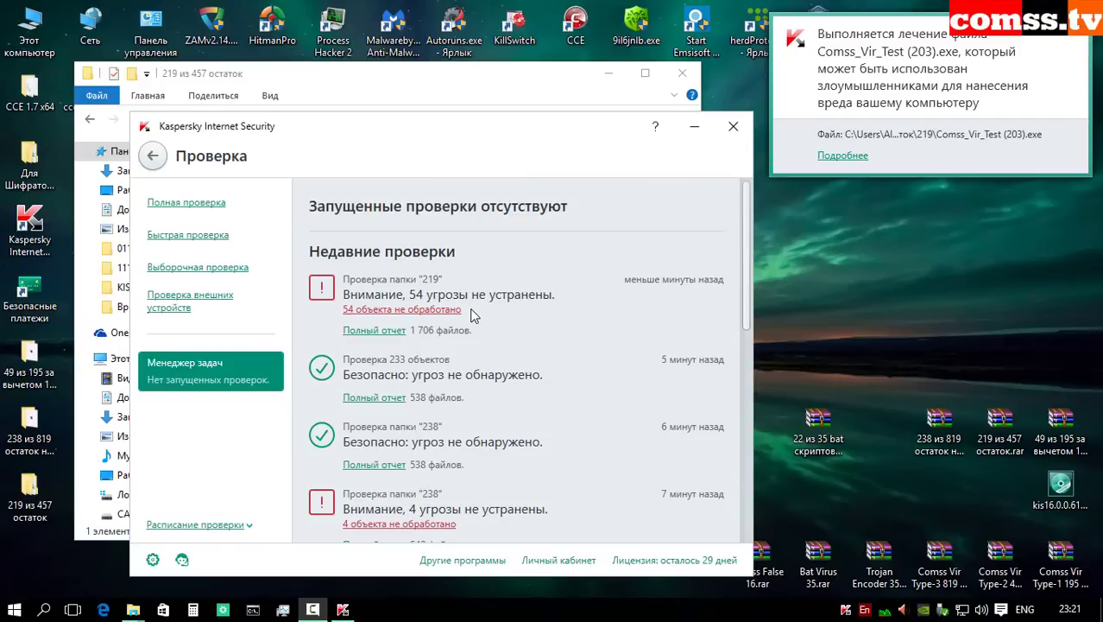
Step: Resolve all active threats in the Kaspersky notification center, close the program, and open folder 219
key(BackSpace)
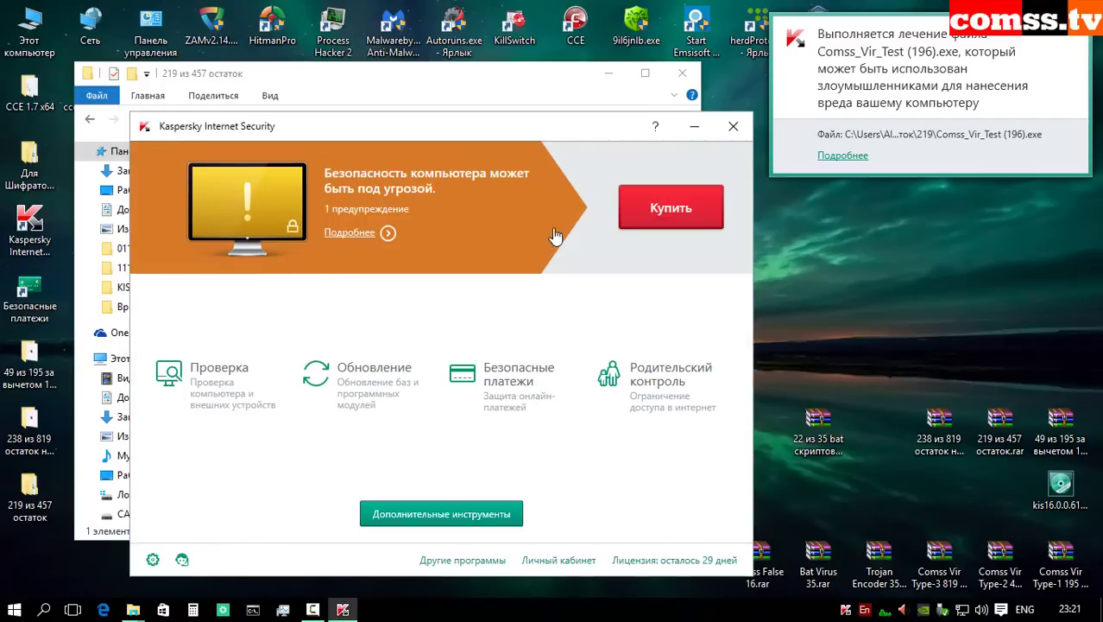
click(338, 232)
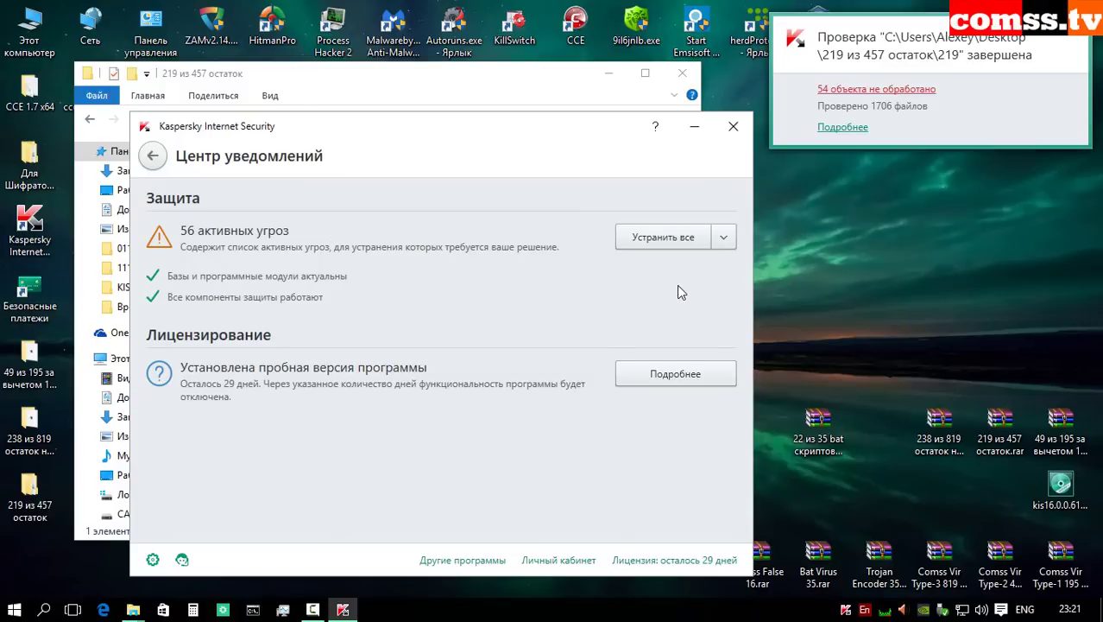
click(658, 240)
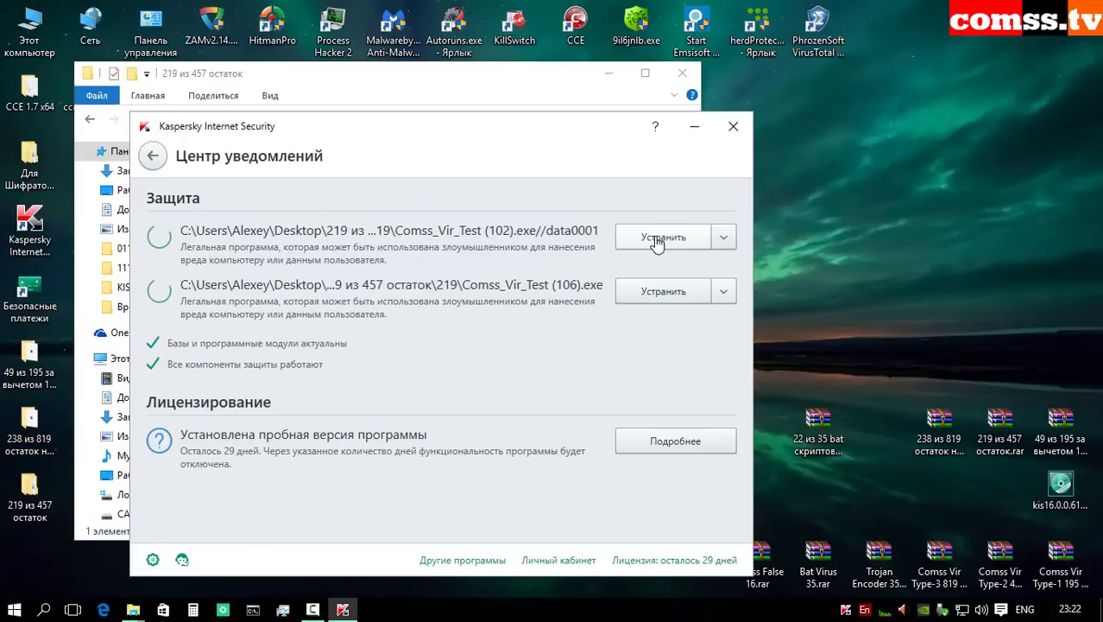
click(152, 155)
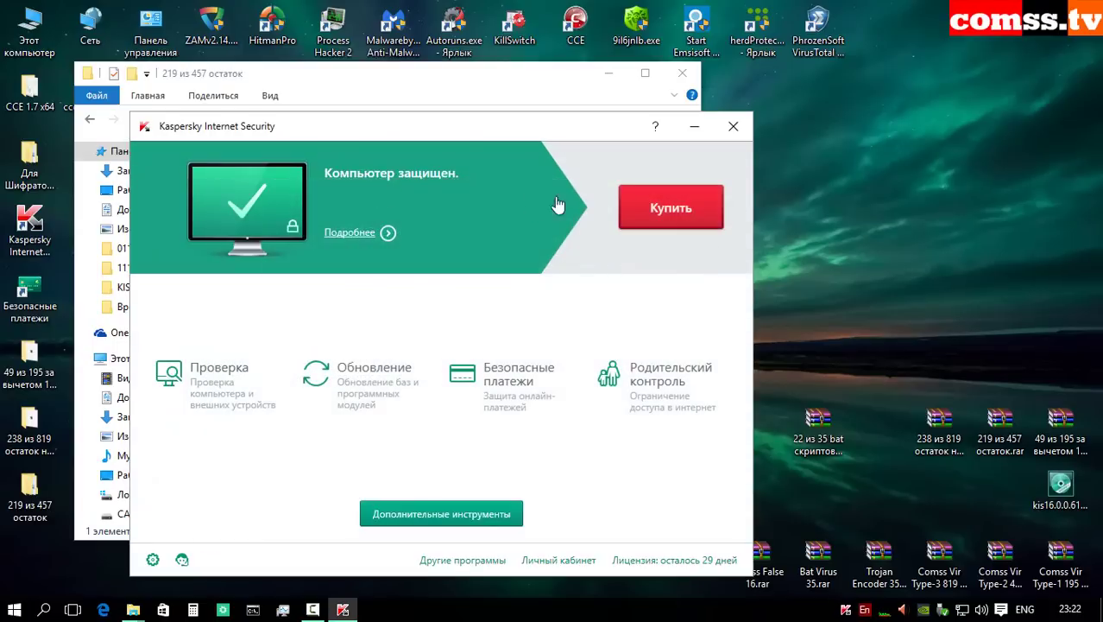
click(733, 126)
double_click(332, 174)
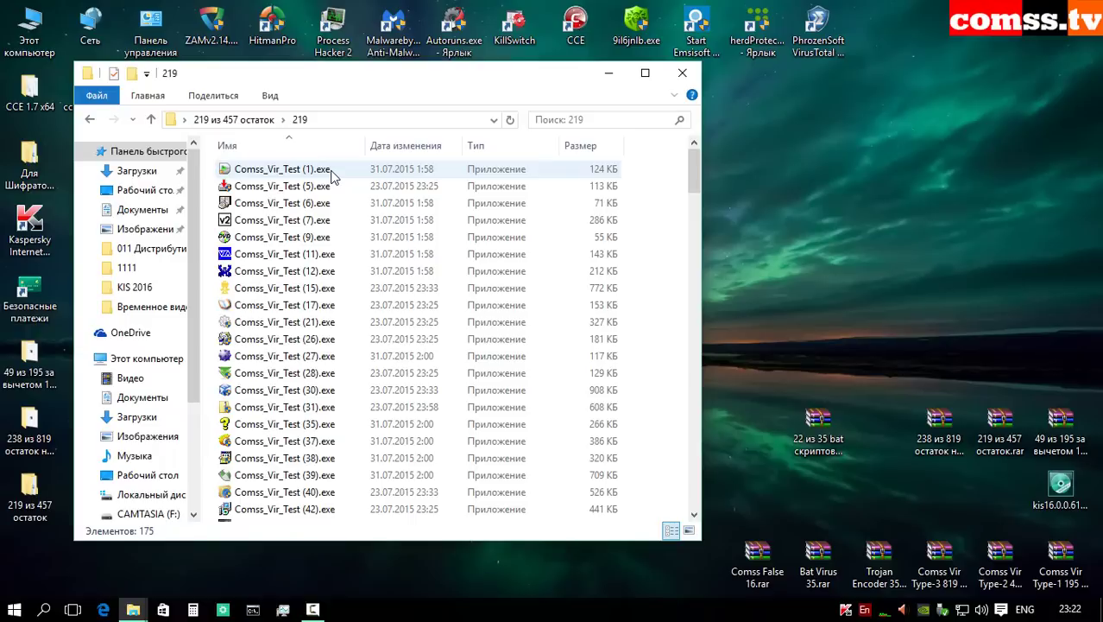
Step: Run a custom Kaspersky scan of folder 219 from "219 из 457 остаток"
click(846, 610)
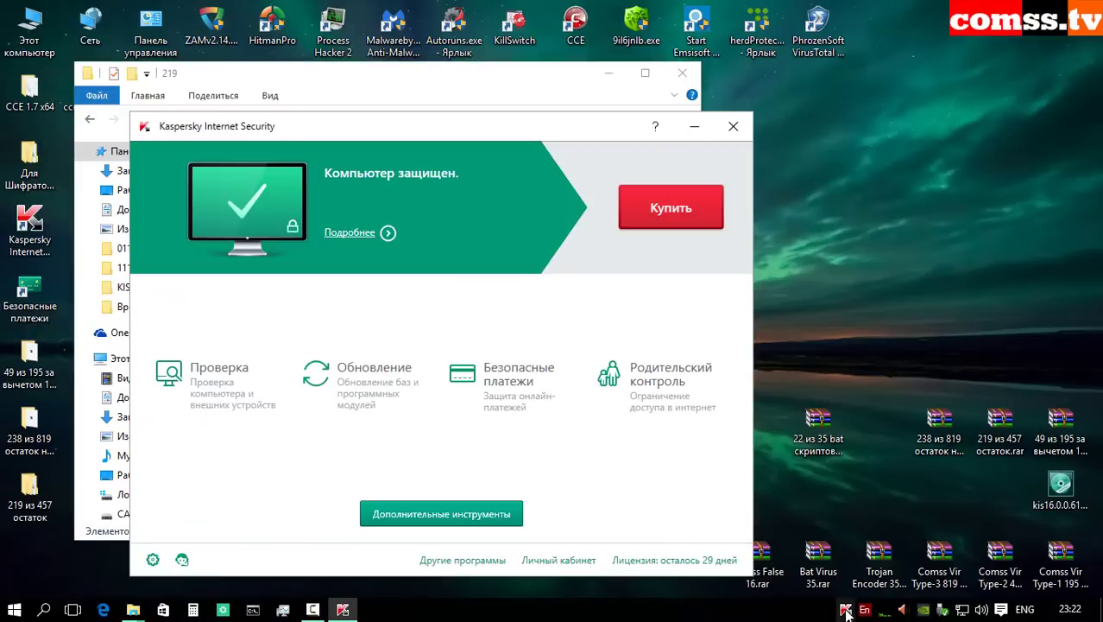
click(217, 380)
drag(193, 121, 495, 94)
click(495, 235)
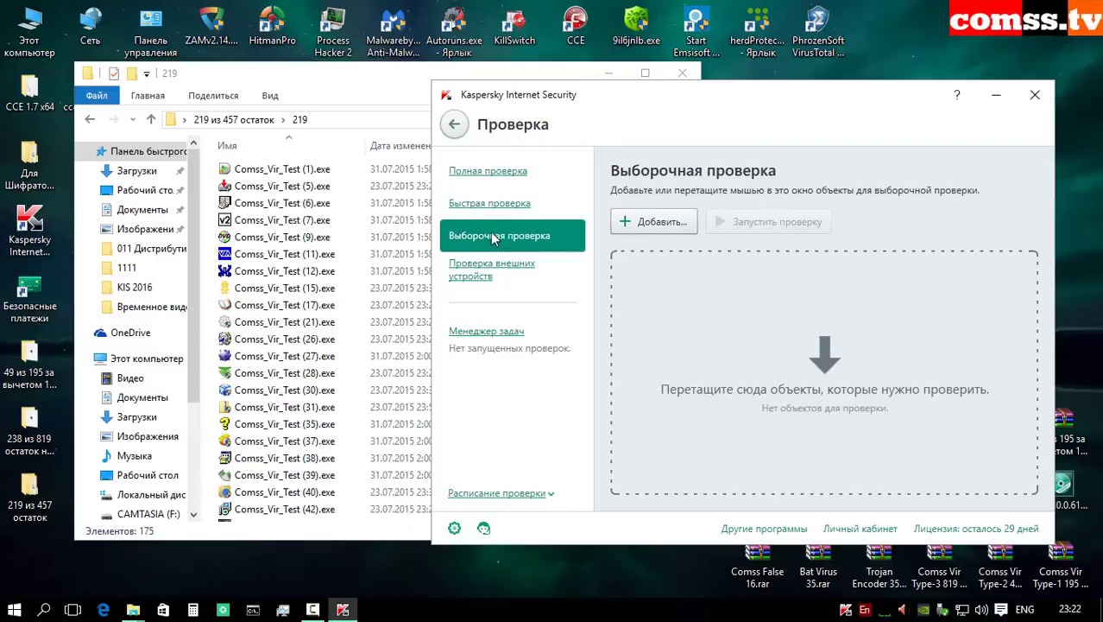
click(152, 120)
drag(248, 171, 765, 349)
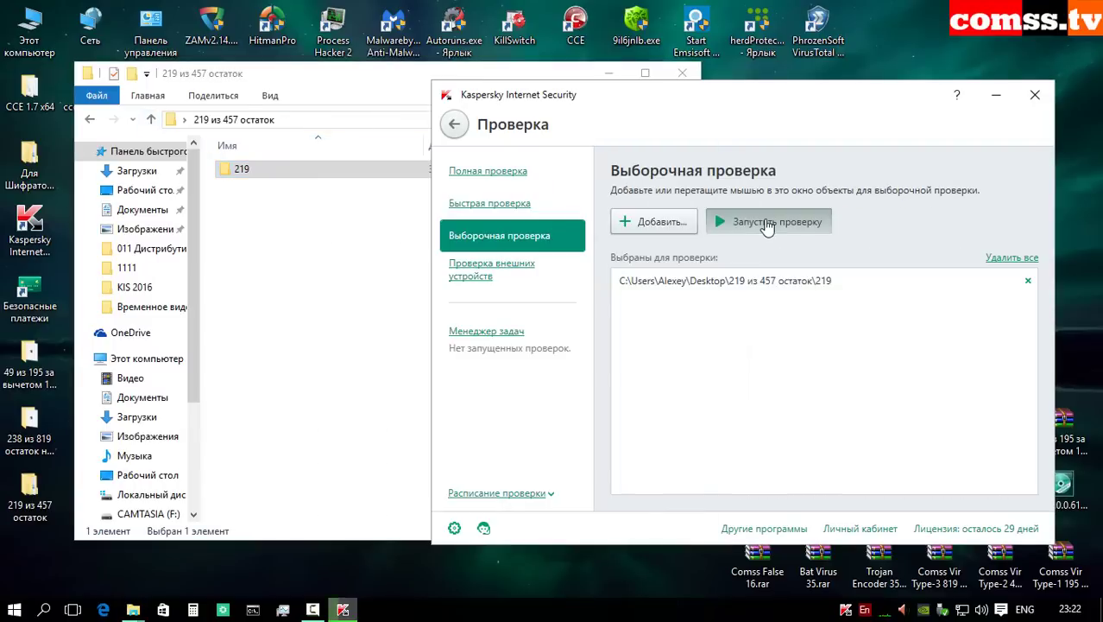
click(771, 221)
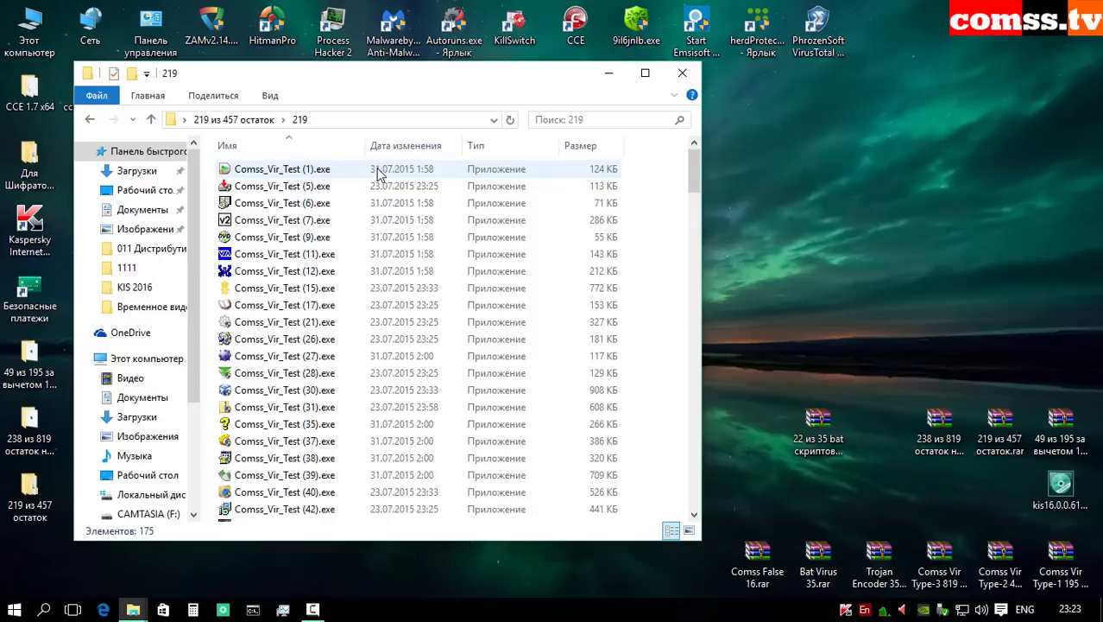
Step: Scan all files inside folder 219 for viruses and close the Kaspersky window
key(ctrl+a)
right_click(376, 172)
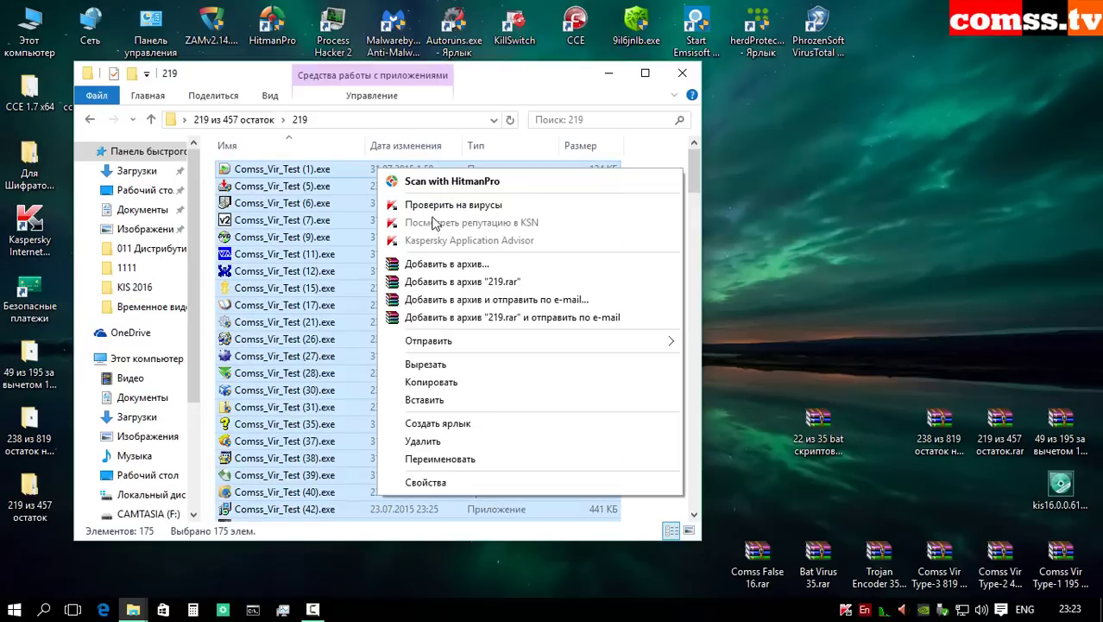
click(457, 207)
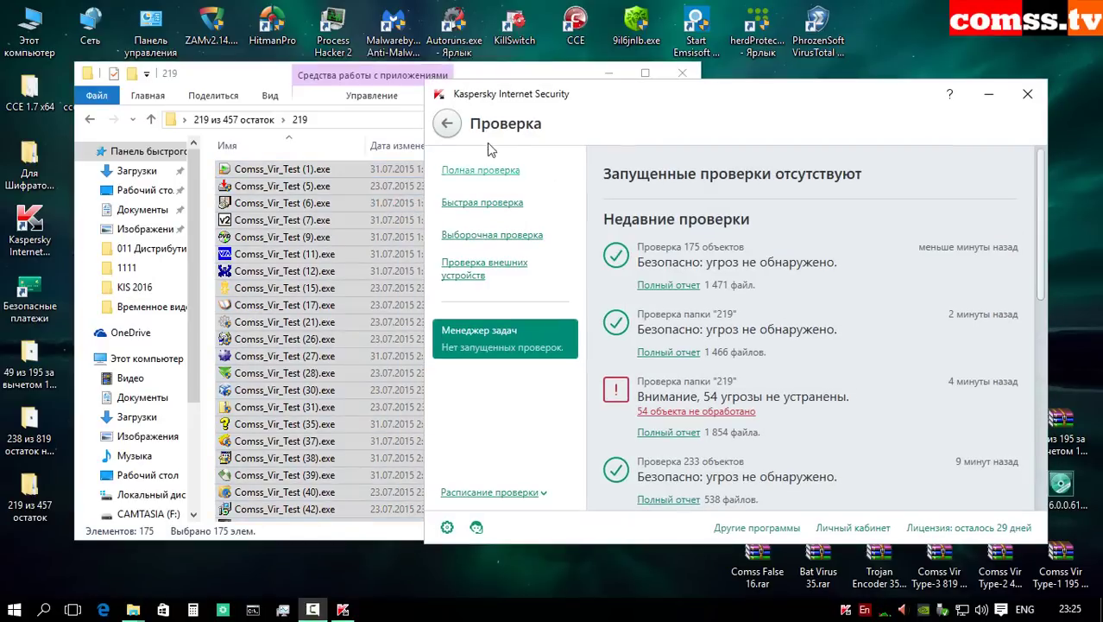
click(454, 123)
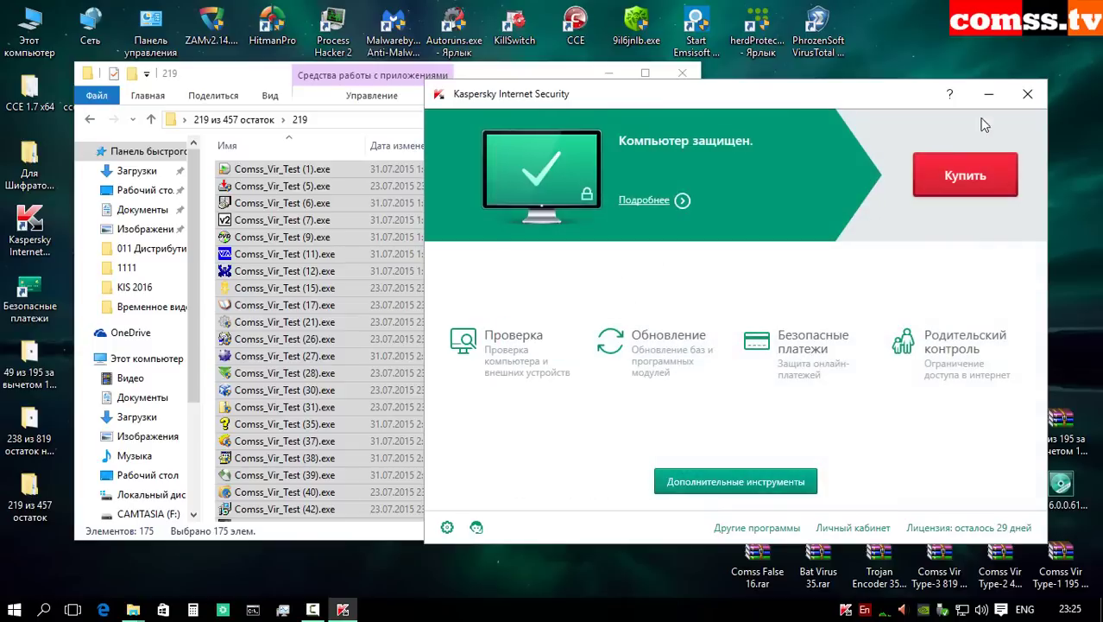
click(1028, 93)
click(642, 263)
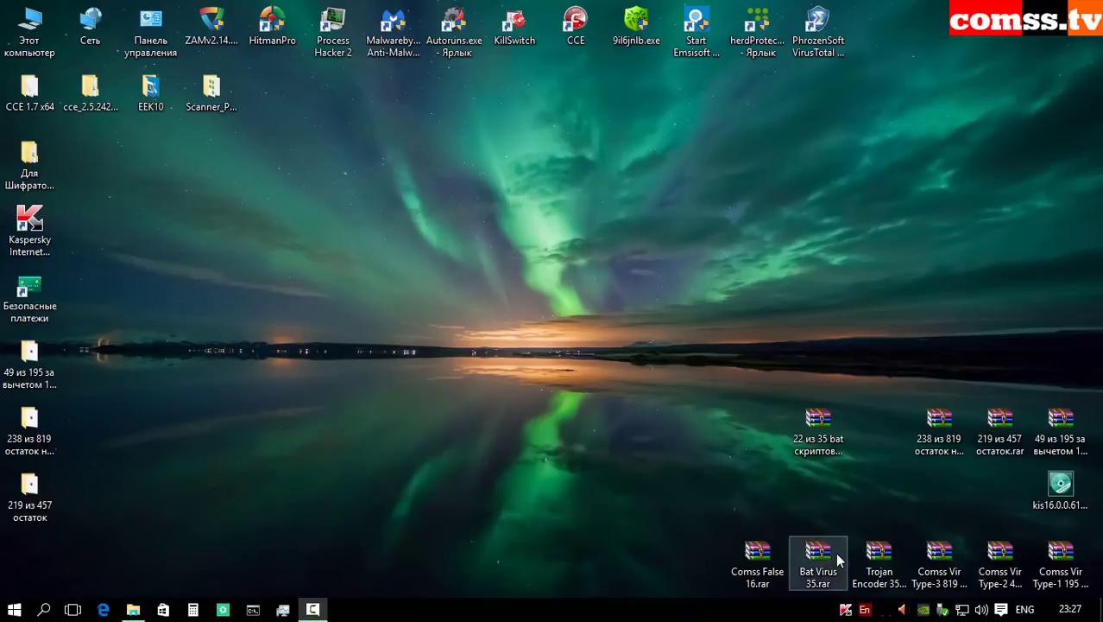
Step: Extract the desktop archive "Bat Virus 35.rar" to its own folder and open its Bat Virus 35 subfolder
right_click(826, 560)
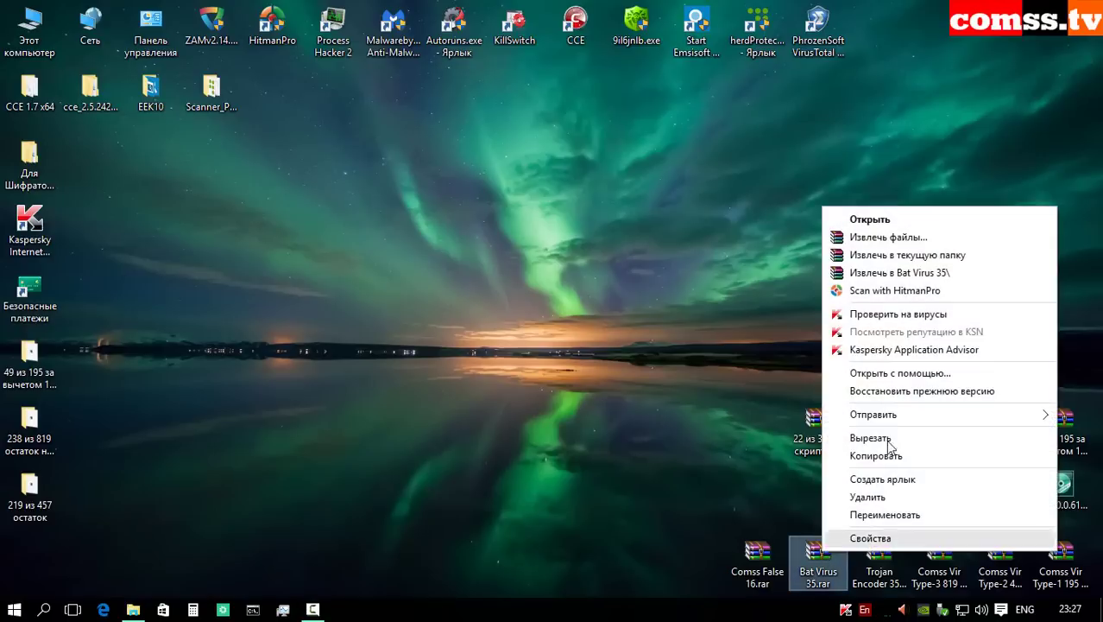
click(897, 274)
key(Return)
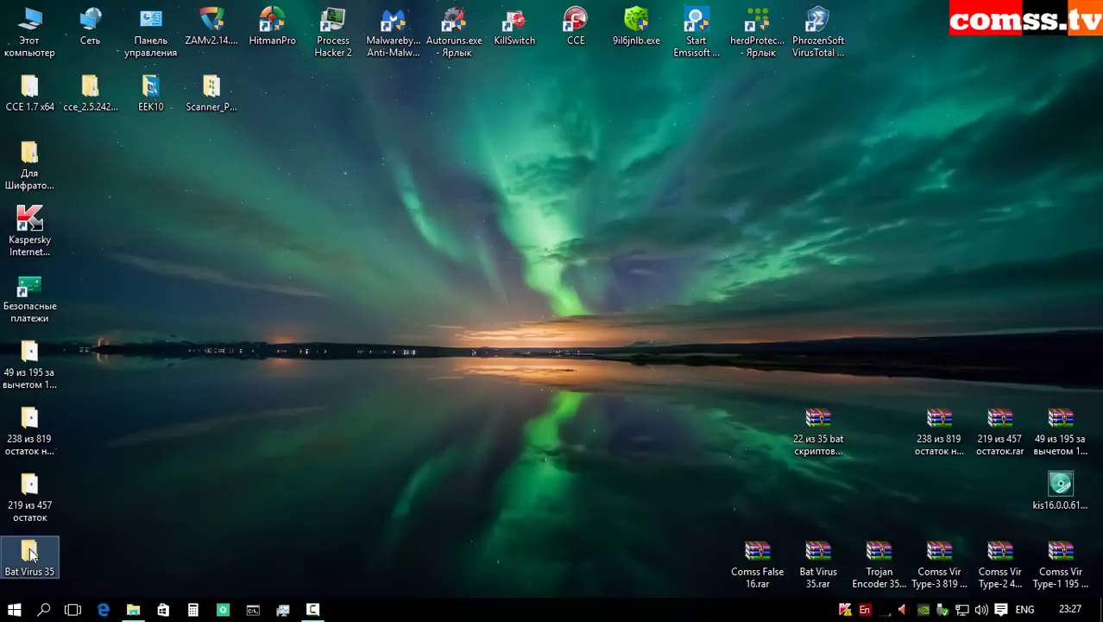
double_click(29, 557)
key(Return)
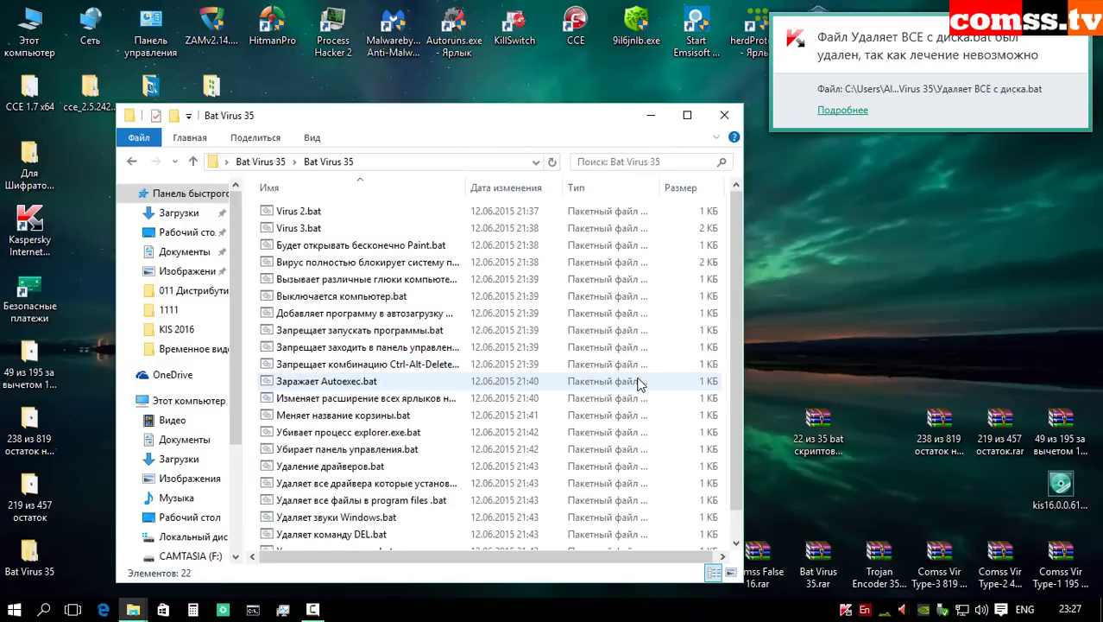
Step: Go up to the parent folder and scan the Bat Virus 35 subfolder for viruses from Explorer
click(194, 161)
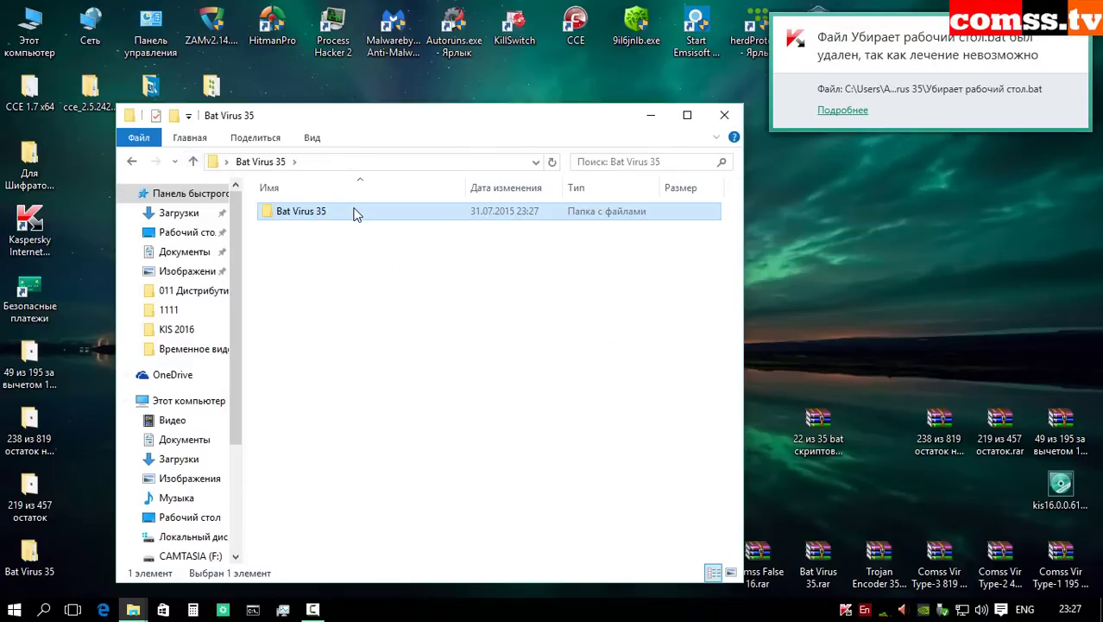
right_click(354, 213)
click(413, 236)
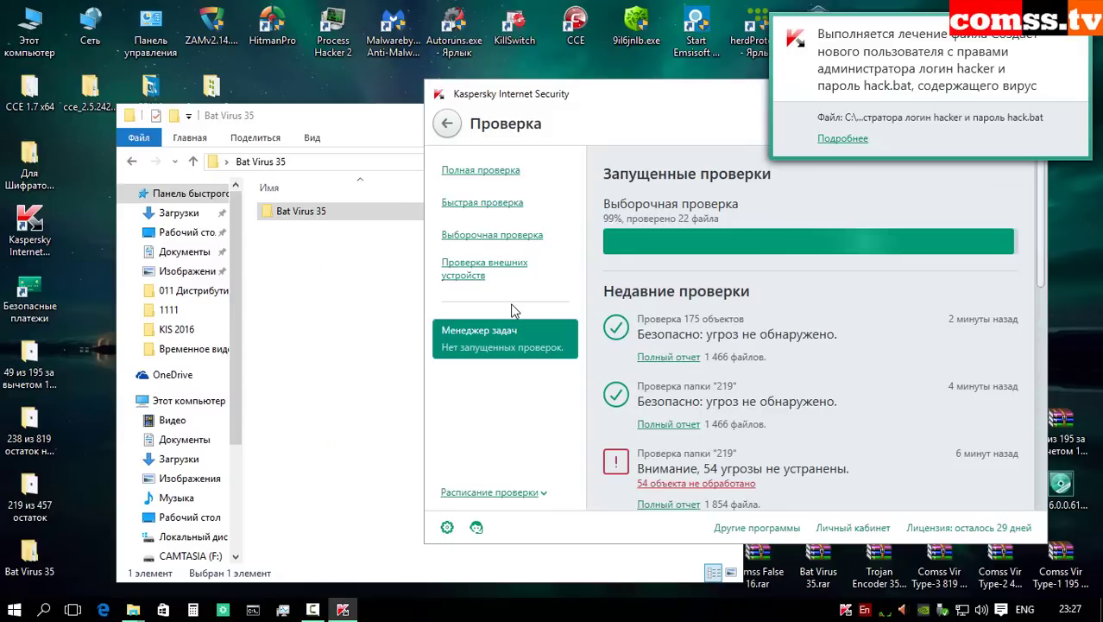
Step: Rescan the Bat Virus 35 subfolder with a custom scan, check the notification center, and close the Kaspersky window
click(447, 125)
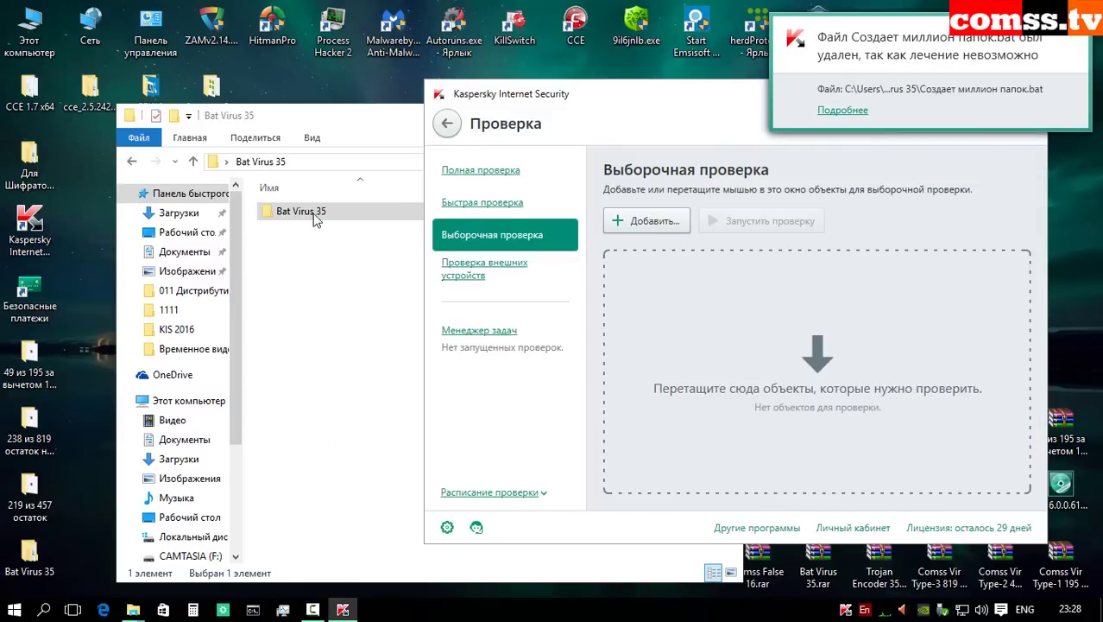
drag(316, 217, 690, 369)
click(741, 221)
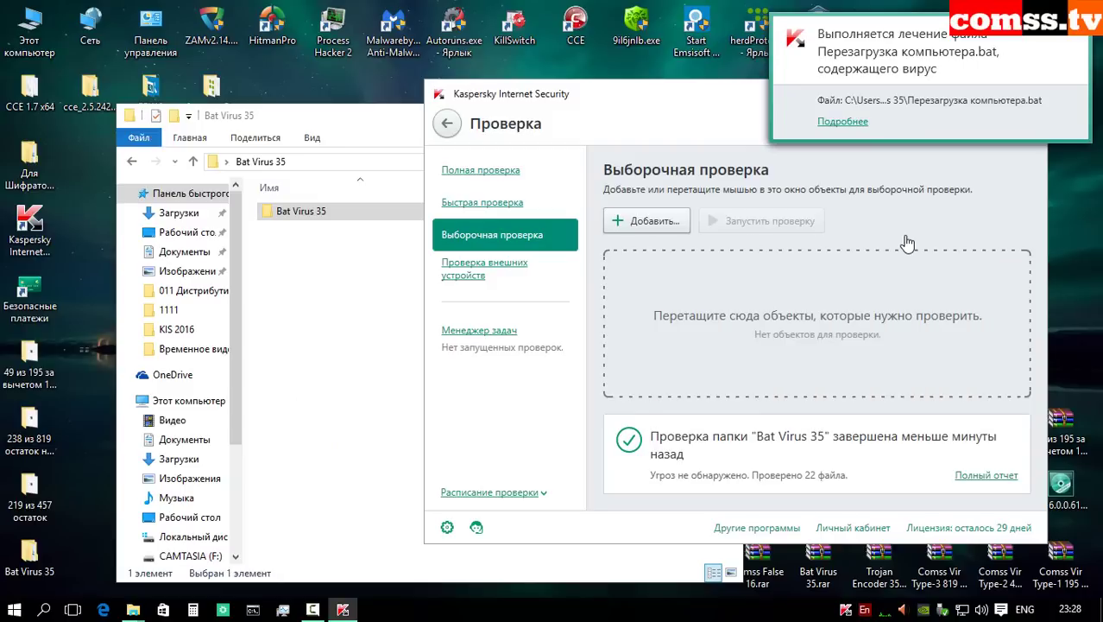
click(449, 124)
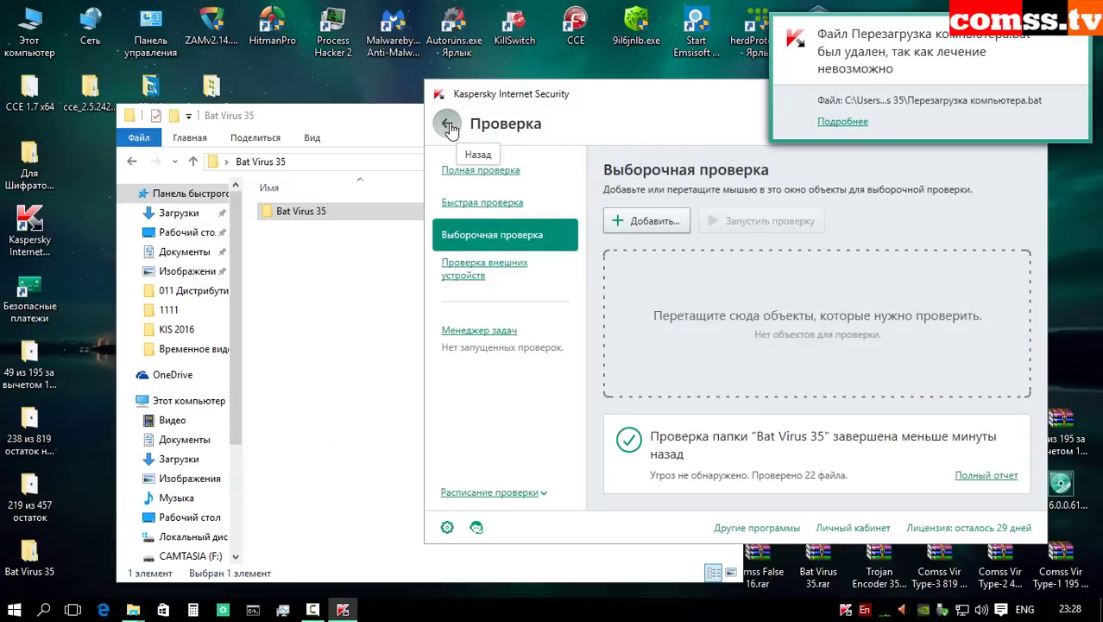
click(699, 136)
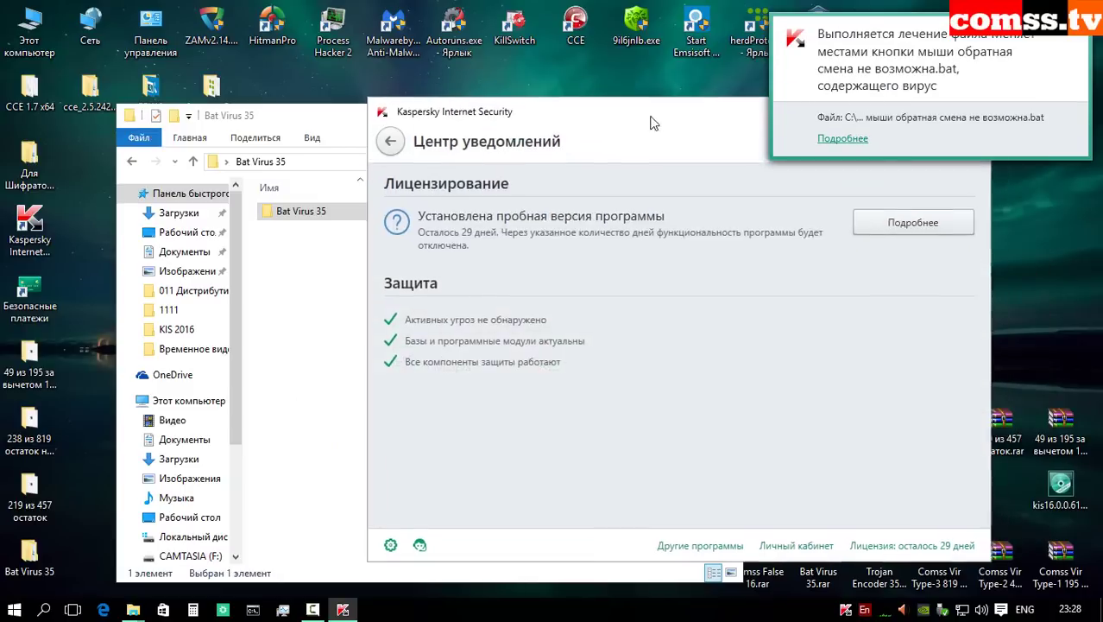
click(1010, 93)
Step: Scan all files inside the Bat Virus 35 subfolder for viruses, close Kaspersky, and look through the remaining files
double_click(302, 211)
key(ctrl+a)
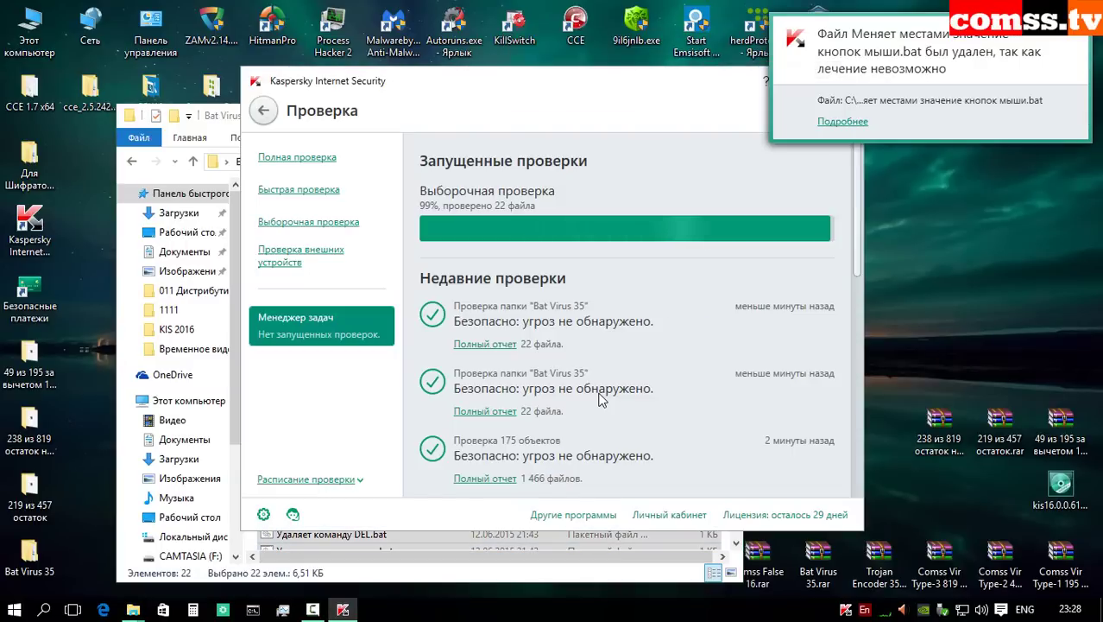
click(263, 110)
key(alt+F4)
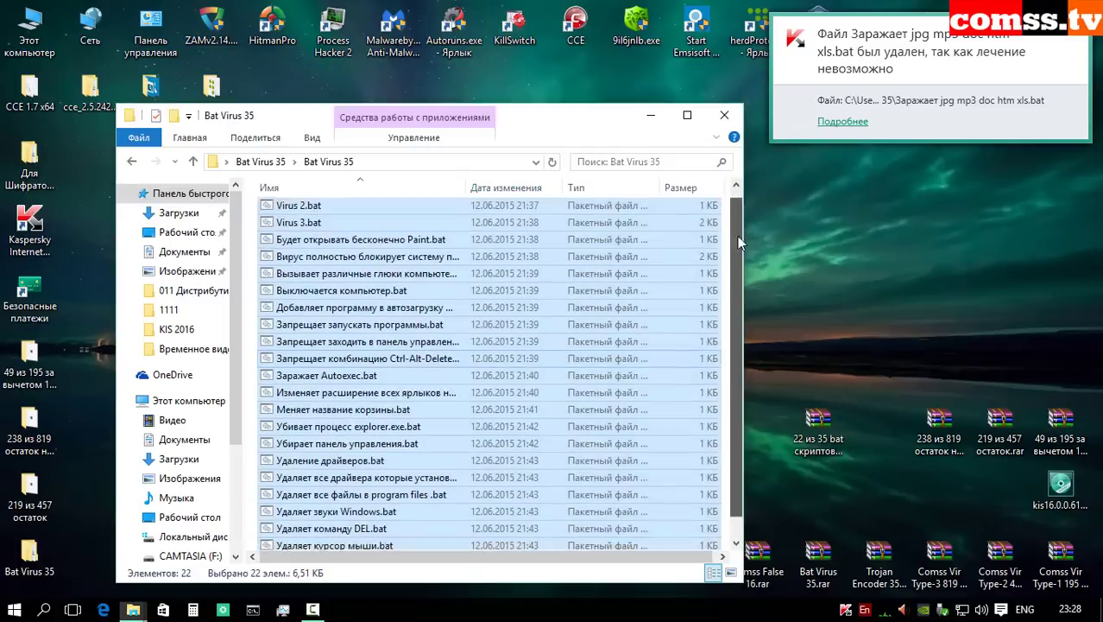
scroll(738, 235, down, 2)
click(574, 252)
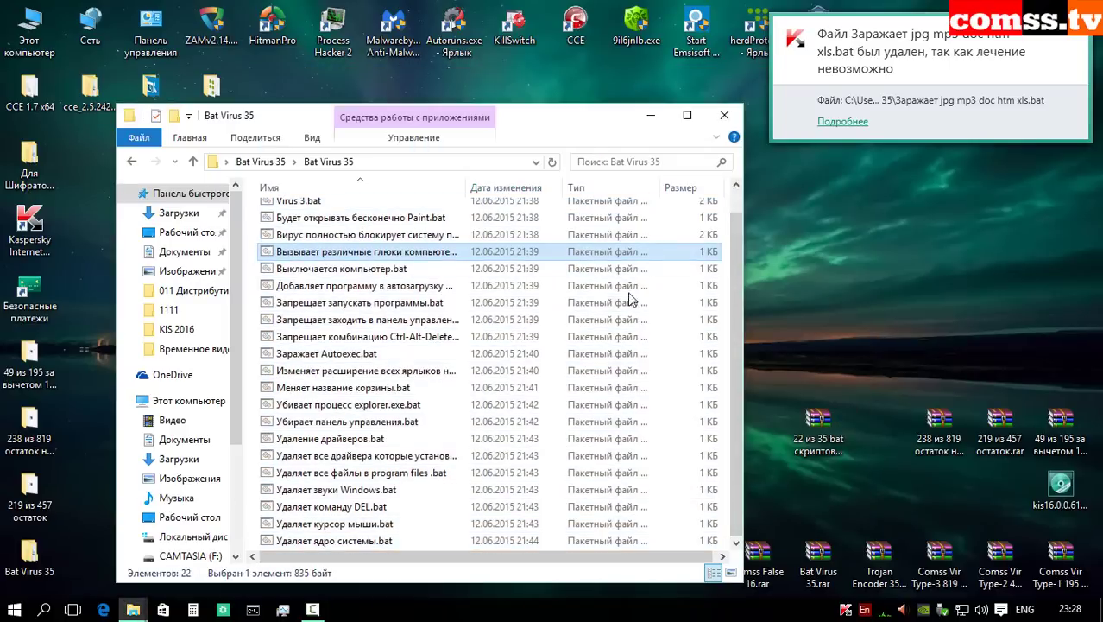
Step: Extract the desktop archive "Comss False 16.rar" with the archive password and open its Comss False 16 subfolder
right_click(757, 560)
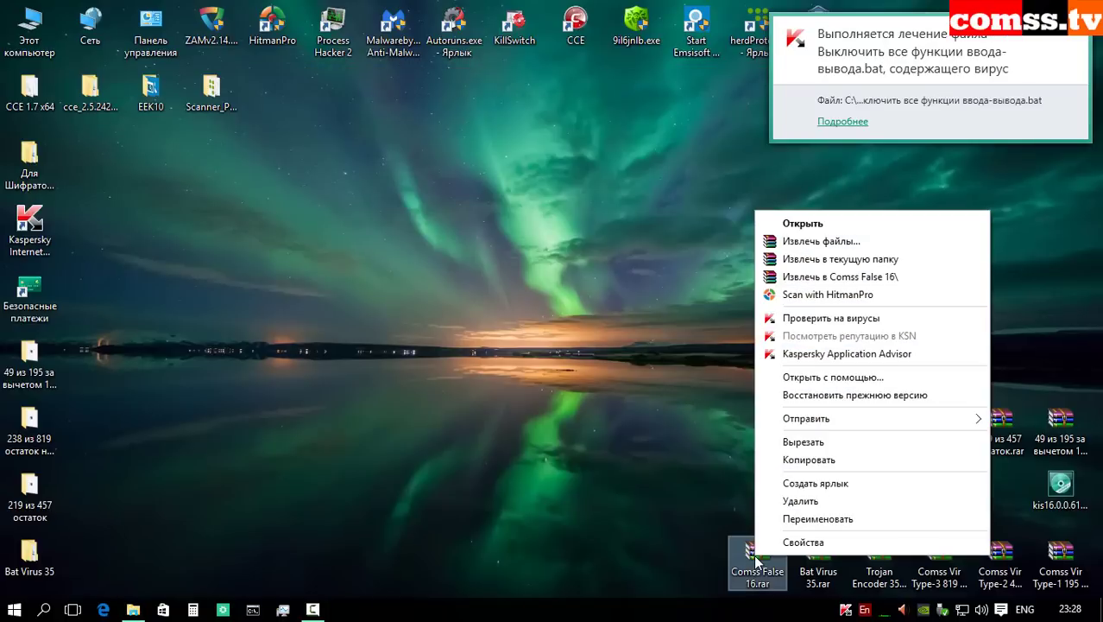
click(834, 278)
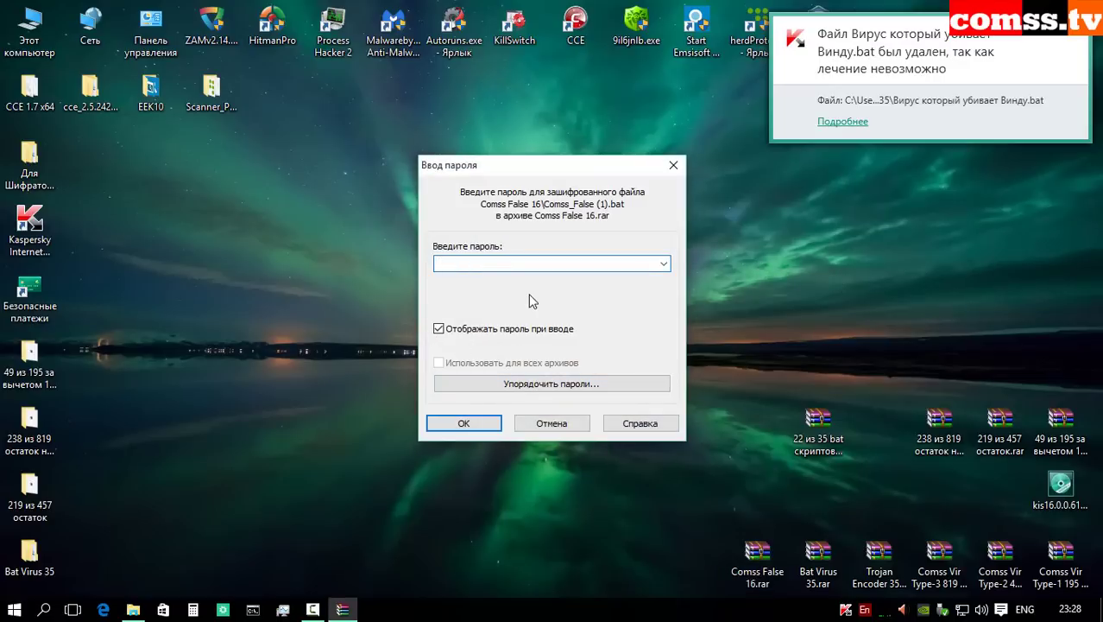
key(Return)
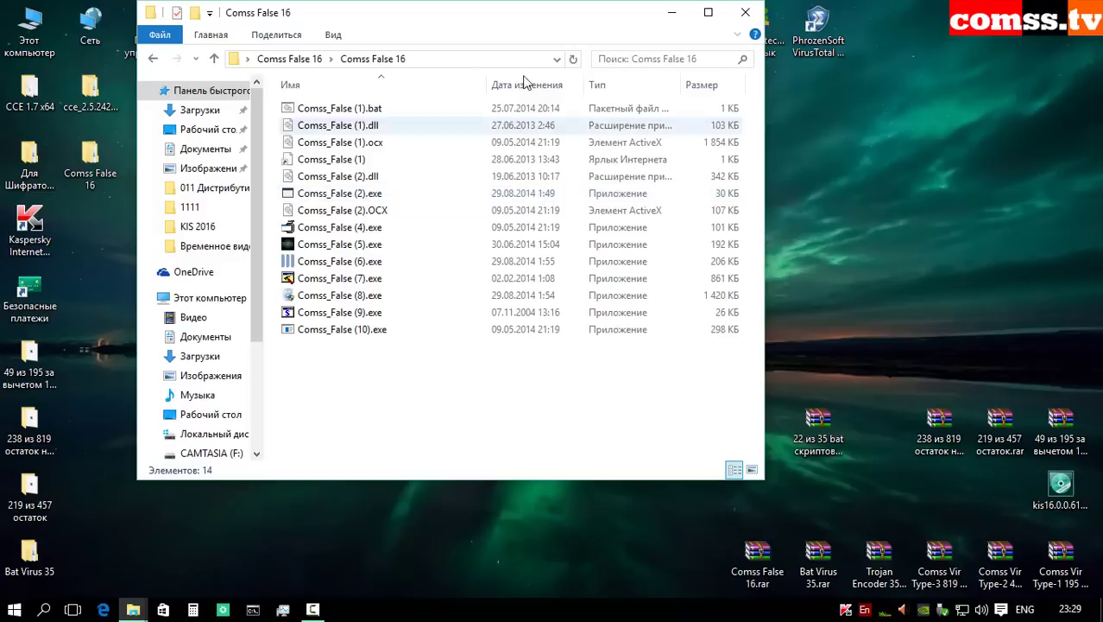
Step: Scan the Comss False 16 subfolder and then the files inside it for viruses, leaving the Kaspersky results
click(214, 59)
right_click(343, 115)
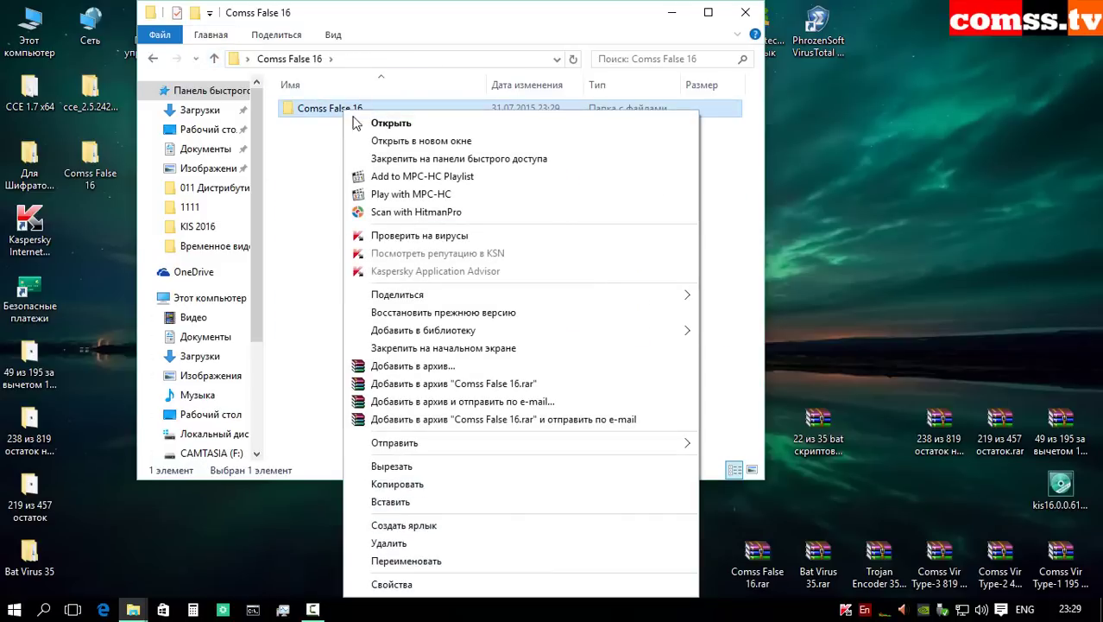
click(450, 236)
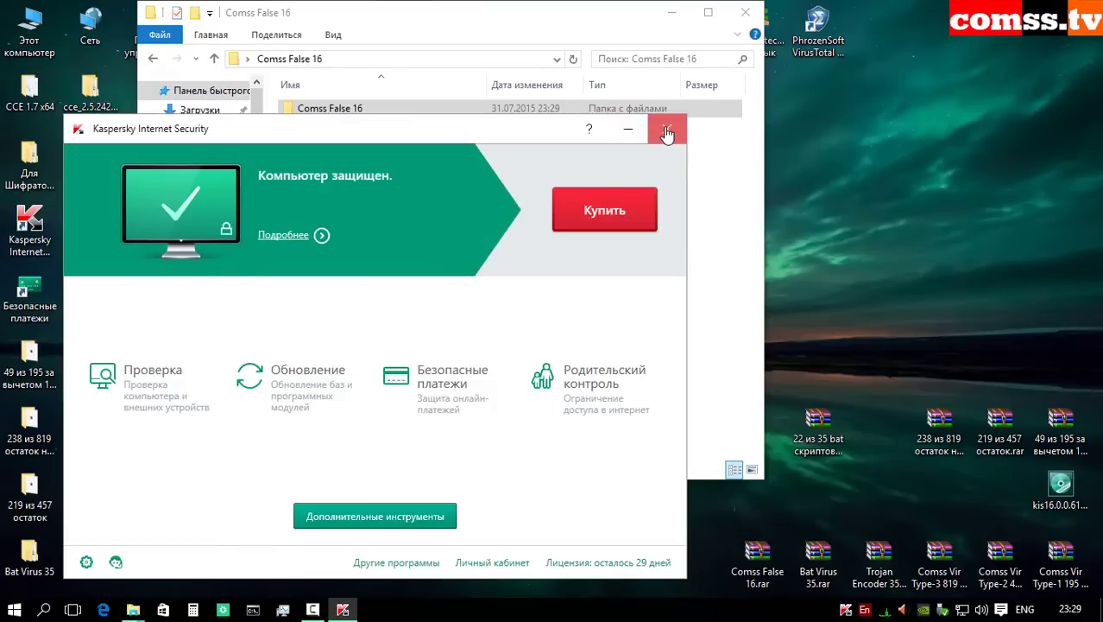
click(666, 128)
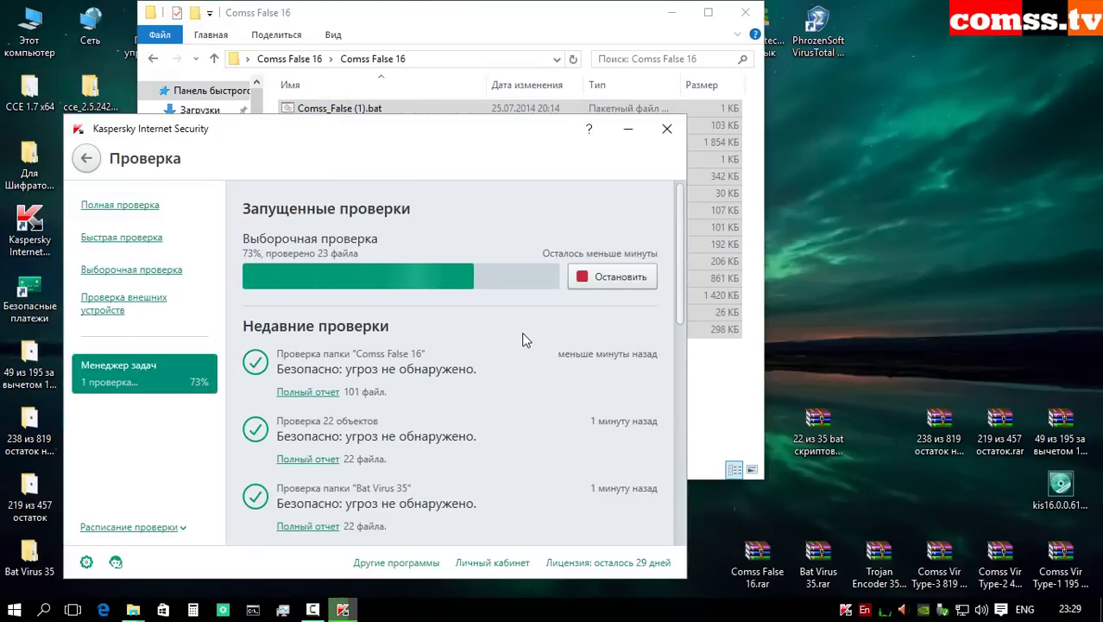
click(662, 84)
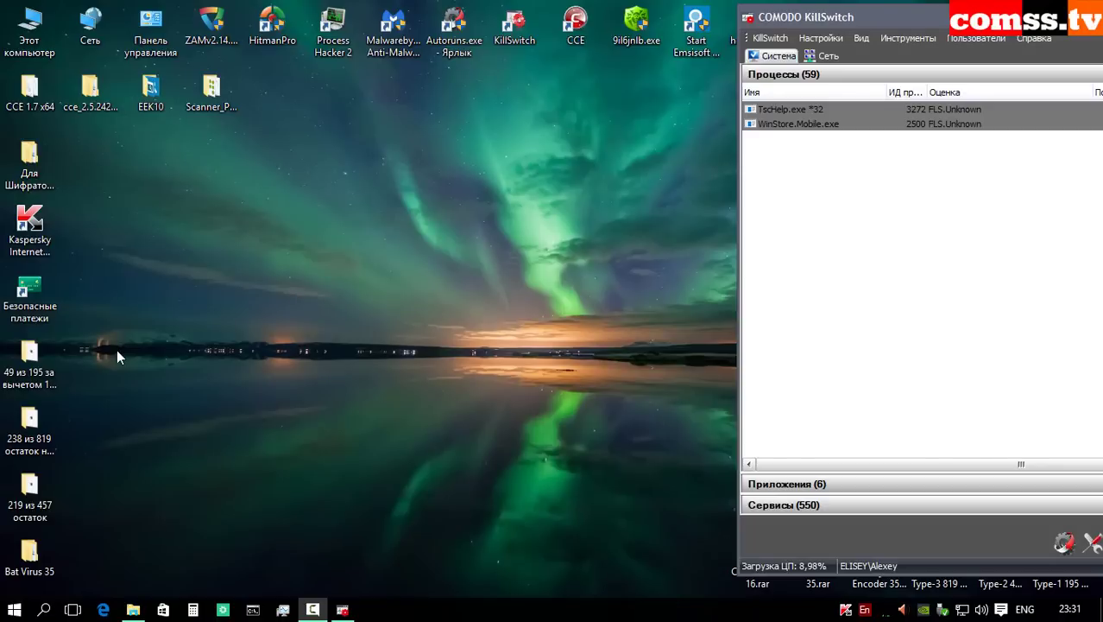
Step: Open subfolder 42 of "49 из 195 за вычетом 18 вылеченных" and run Comss_Vir_Test (31).exe
double_click(31, 352)
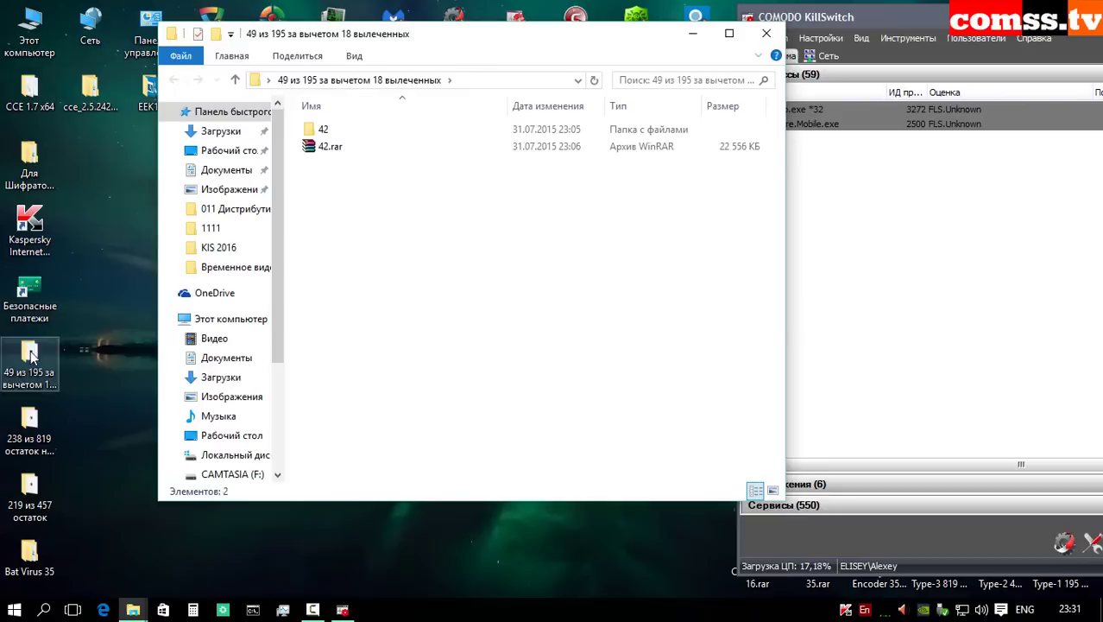
double_click(350, 128)
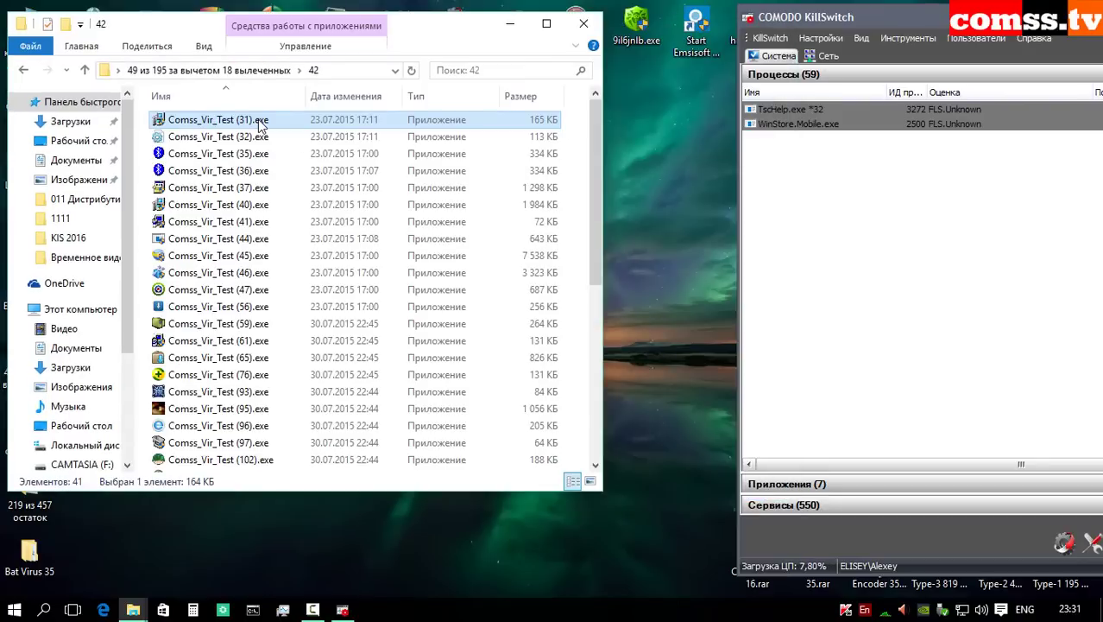
right_click(261, 125)
click(327, 122)
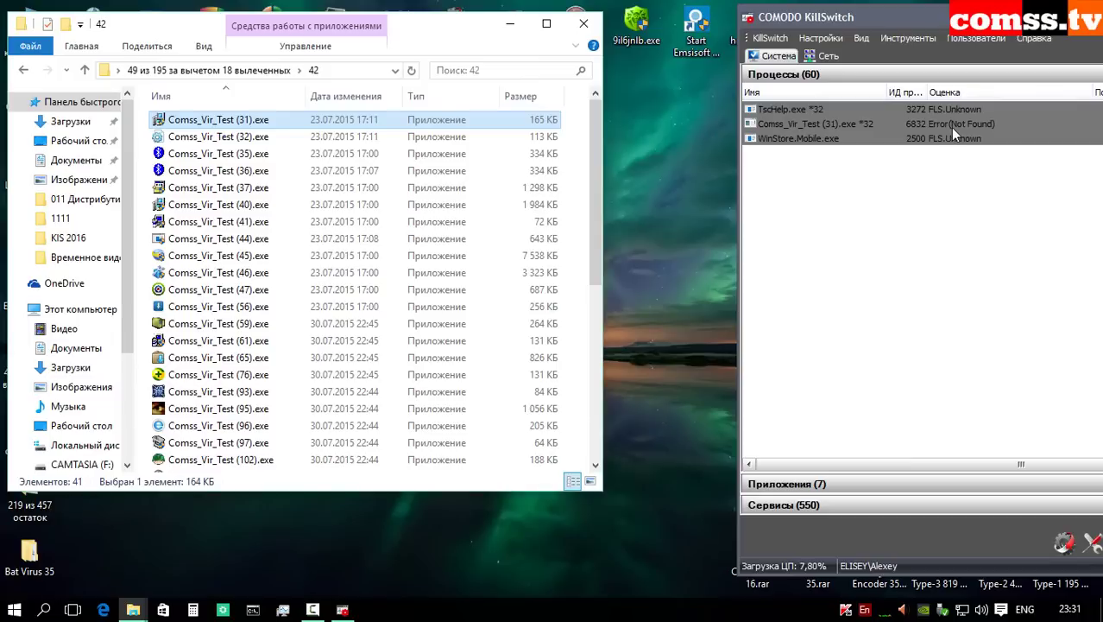
Step: Select Comss_Vir_Test (32).exe and quit the vstart V5.7 installer, confirming the exit
double_click(219, 136)
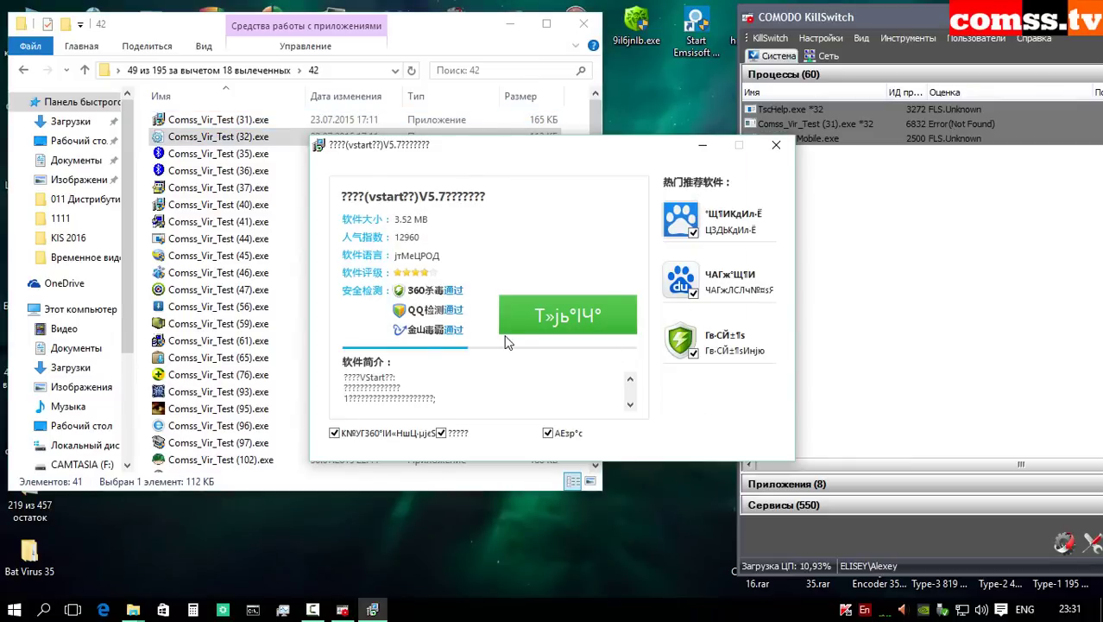
click(774, 148)
key(Left)
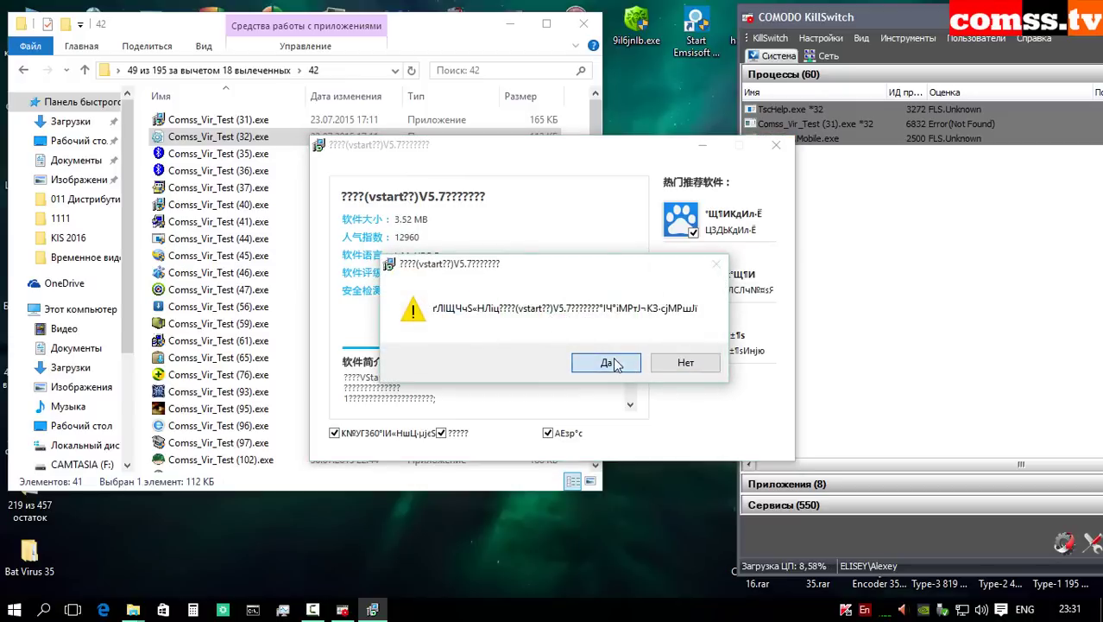
key(Return)
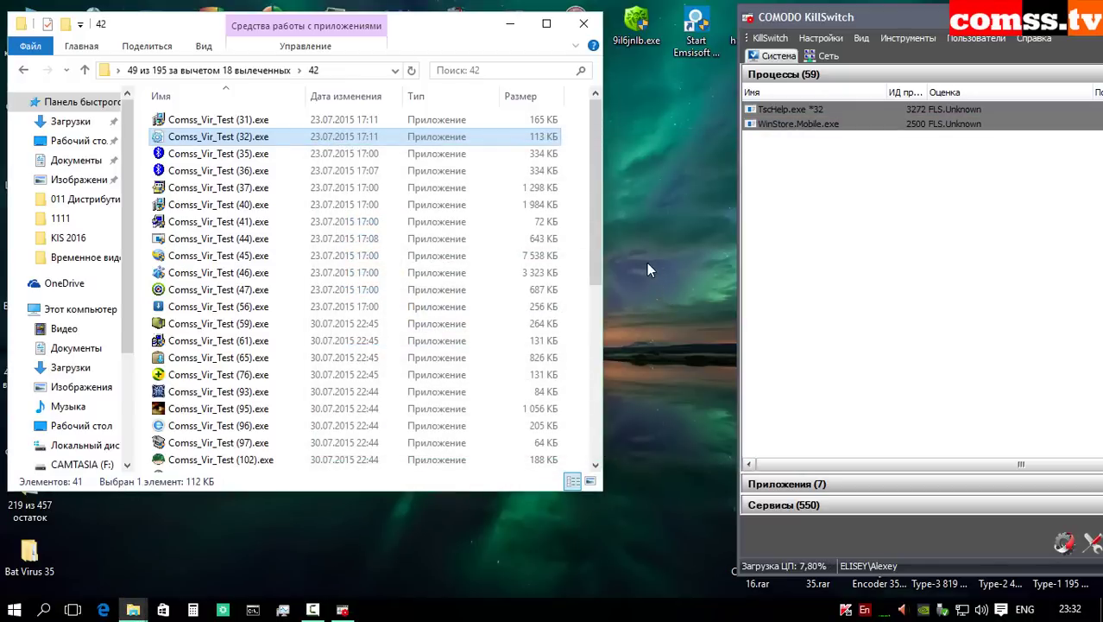
Step: Run Comss_Vir_Test (32).exe and have Kaspersky try to disinfect the hosts file without restarting the computer
right_click(223, 139)
click(278, 170)
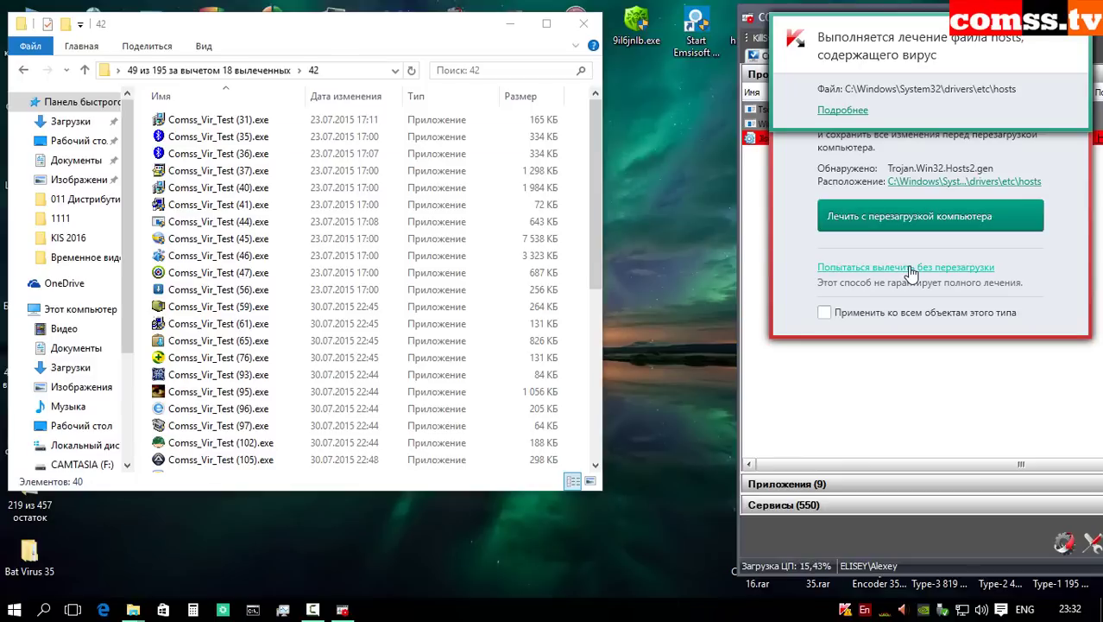
click(911, 272)
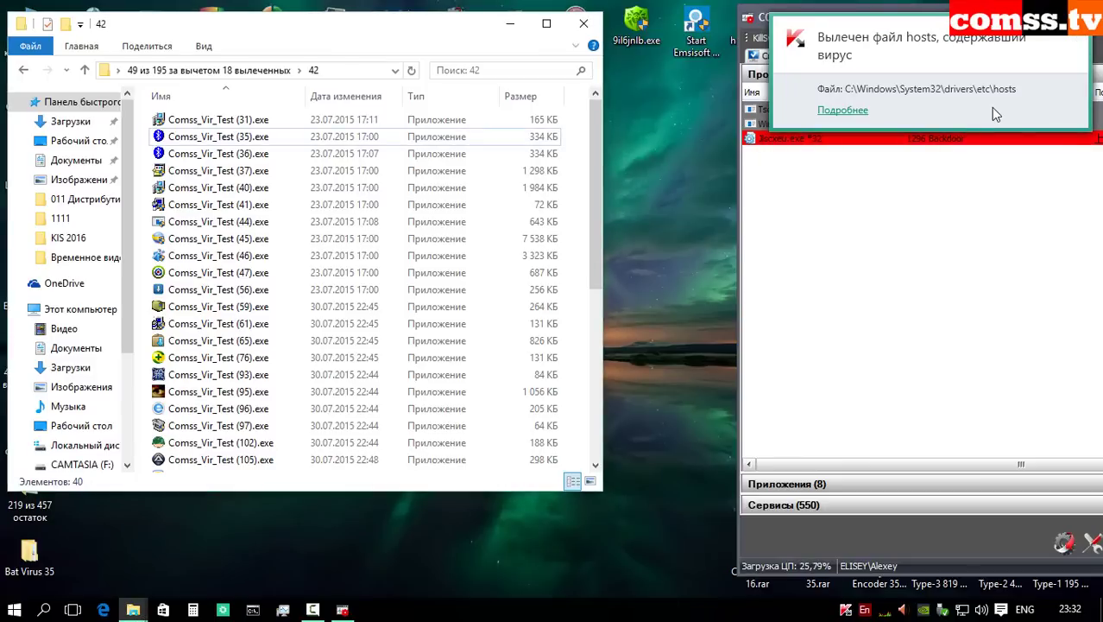
Step: Dismiss the hosts-file notification and the Kaspersky Trusted Applications mode window, and run Comss_Vir_Test (35).exe from folder 42 as administrator
click(963, 60)
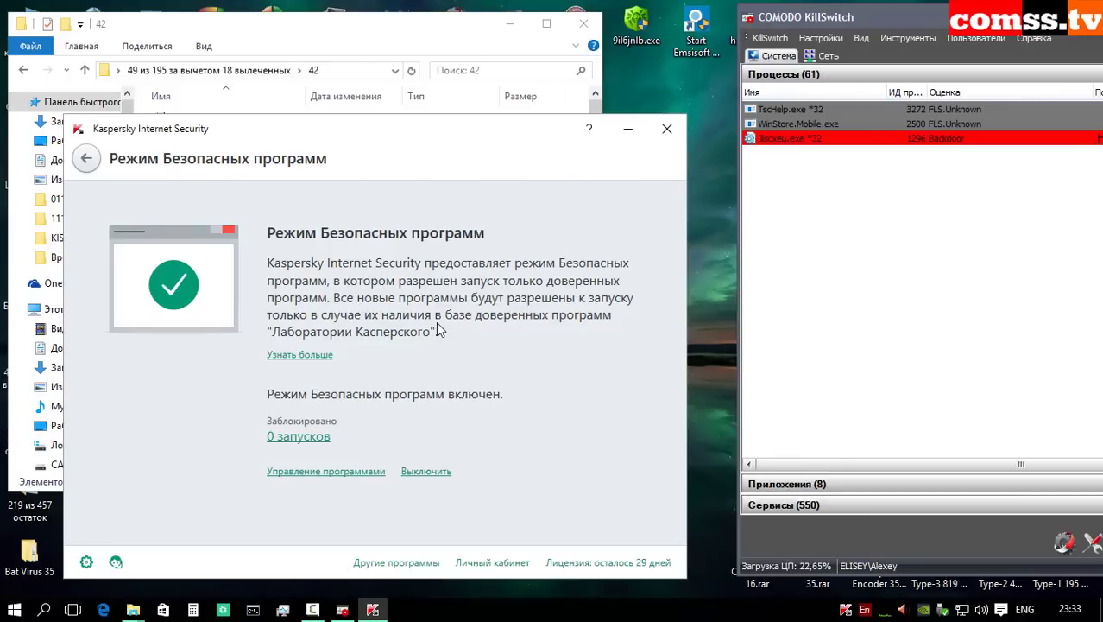
key(Escape)
right_click(268, 138)
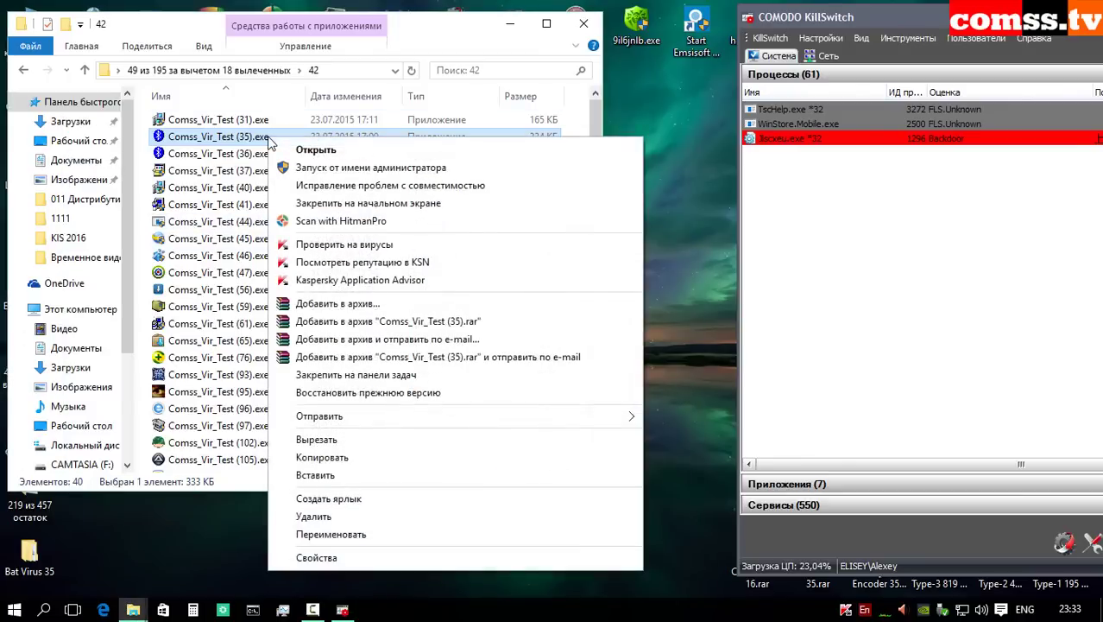
click(318, 167)
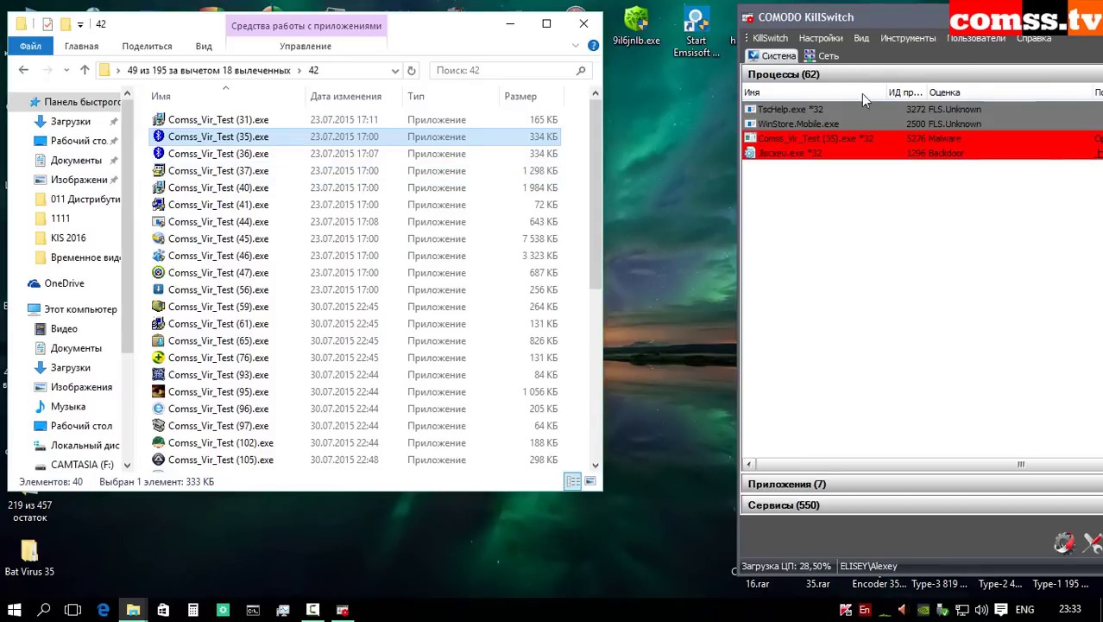
Step: Run Comss_Vir_Test (36).exe as administrator and try the same with Comss_Vir_Test (37).exe, closing its dialog
right_click(253, 154)
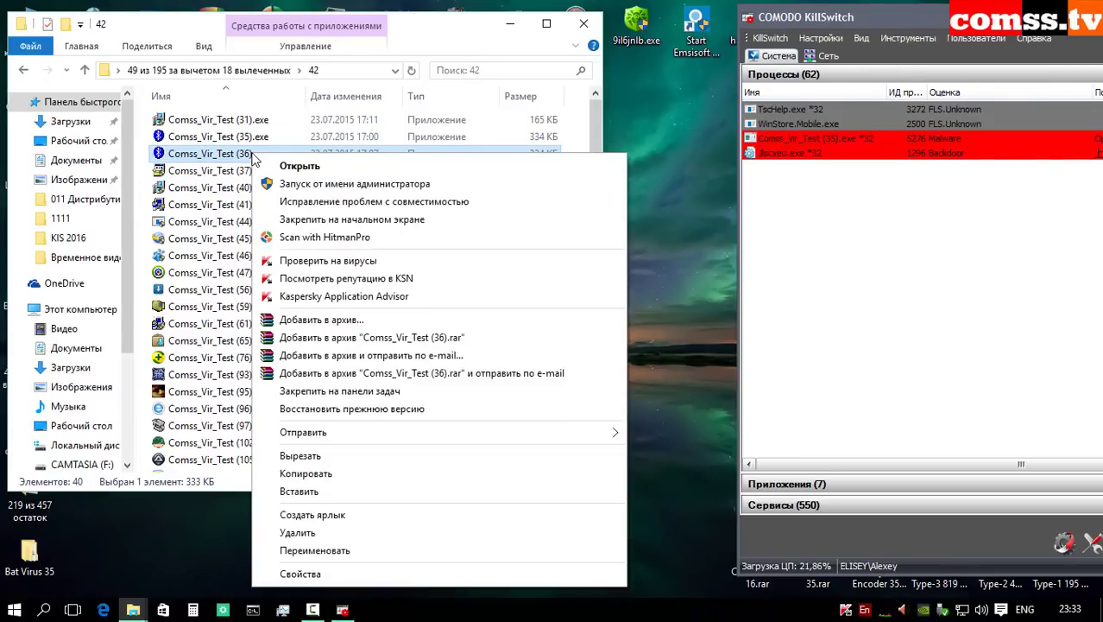
click(315, 184)
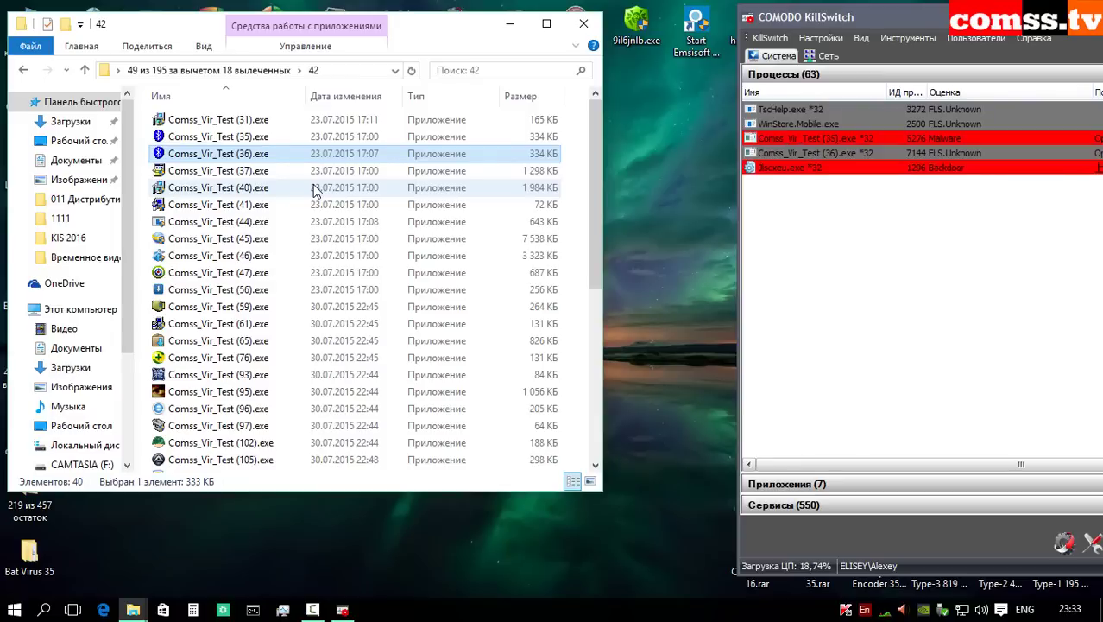
right_click(259, 170)
click(345, 121)
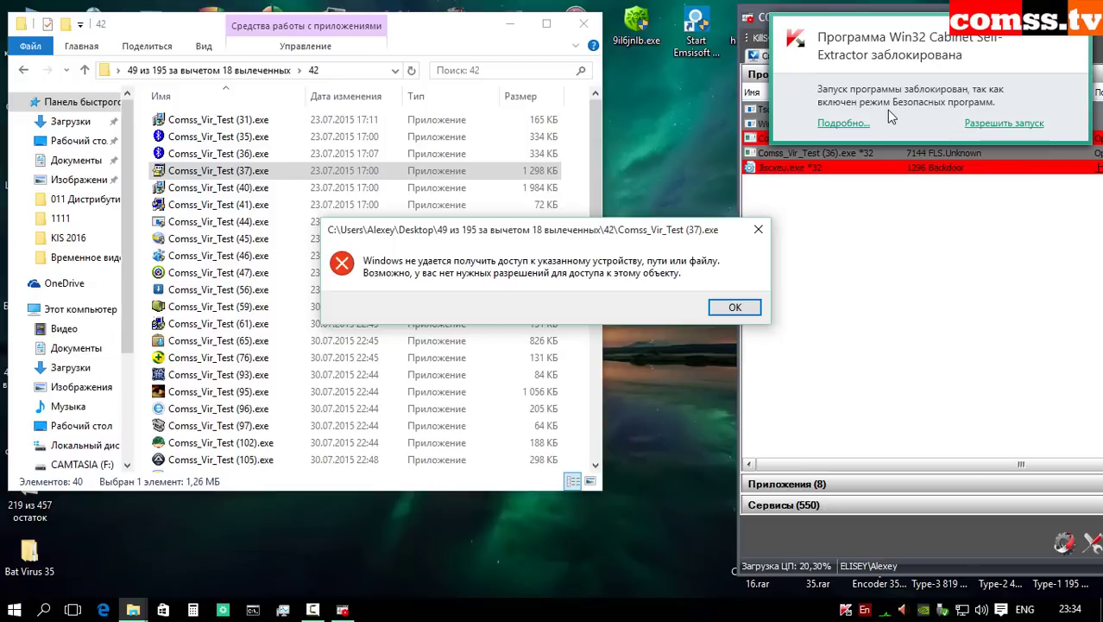
click(751, 309)
Step: Try to run Comss_Vir_Test (40).exe and Comss_Vir_Test (41).exe as administrator, closing the dialog after each launch
right_click(243, 187)
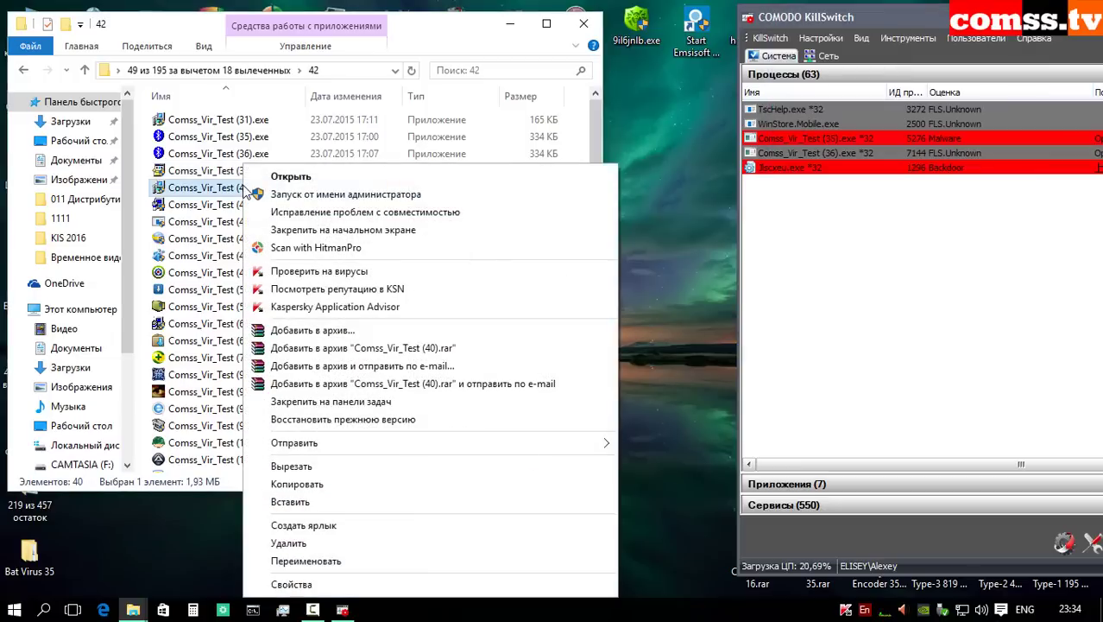
click(313, 196)
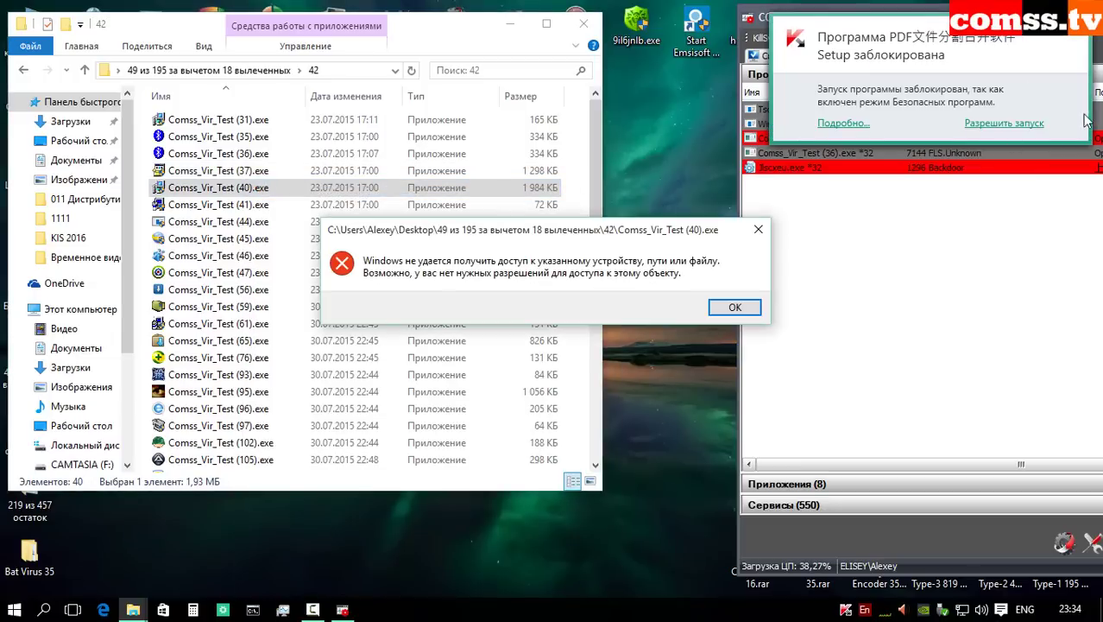
click(735, 307)
right_click(313, 205)
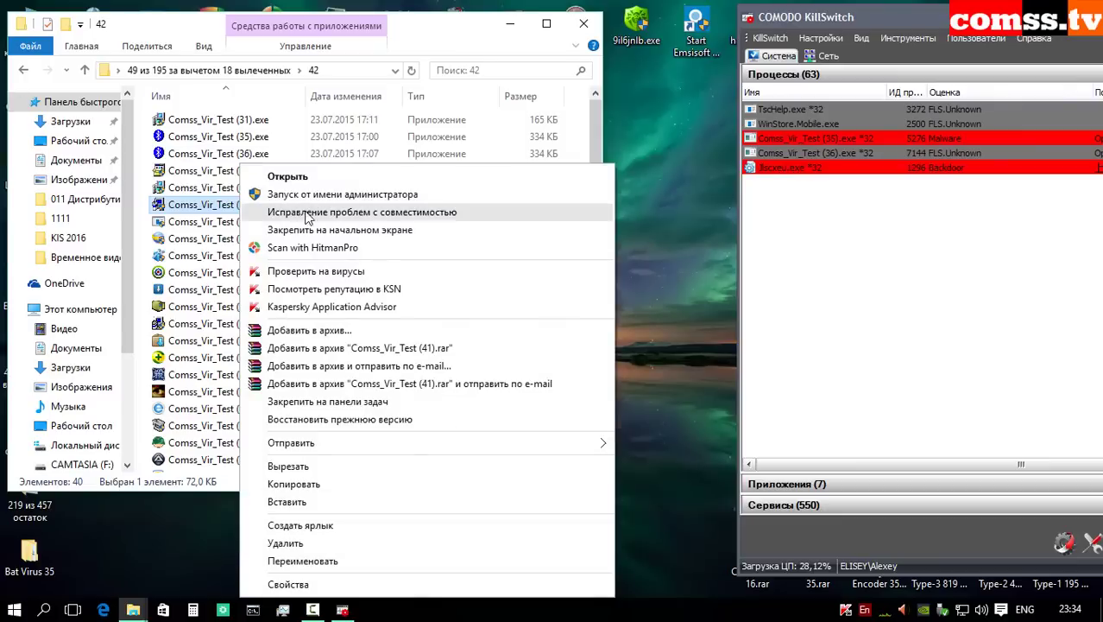
click(320, 126)
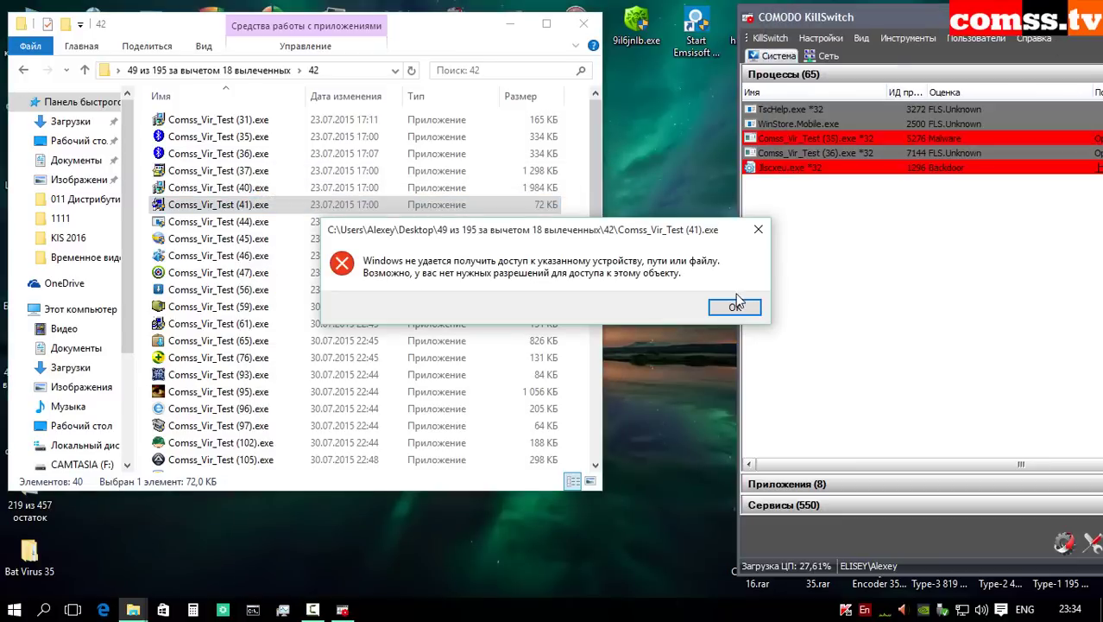
click(734, 308)
Step: Try to run Comss_Vir_Test (44).exe and Comss_Vir_Test (45).exe as administrator, dismissing the resulting dialogs and Kaspersky notification
right_click(229, 221)
click(301, 126)
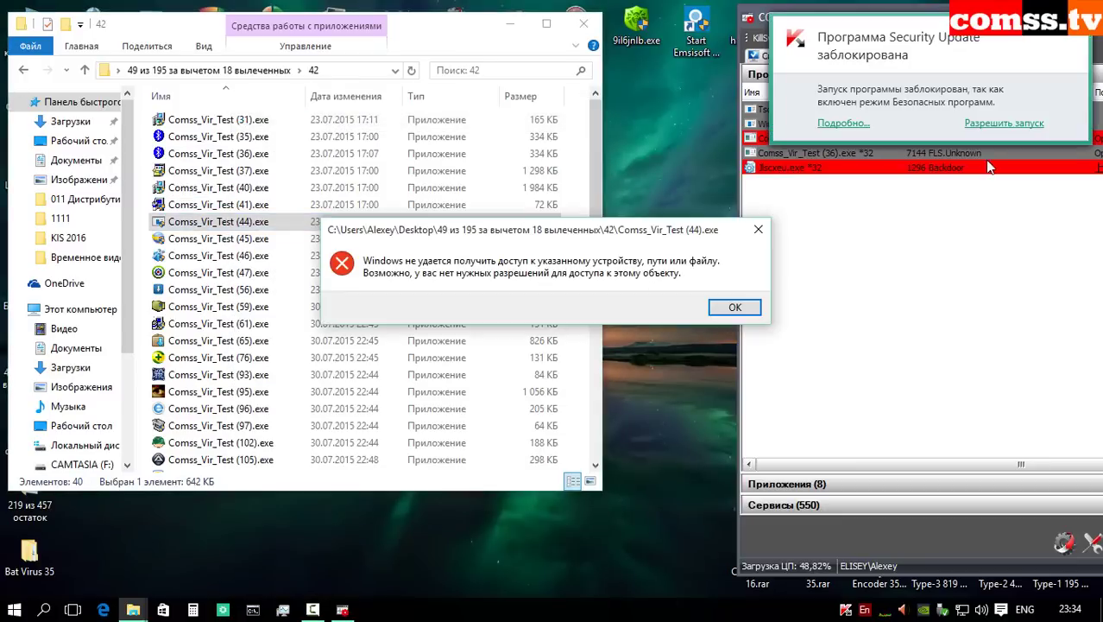
click(734, 304)
right_click(229, 238)
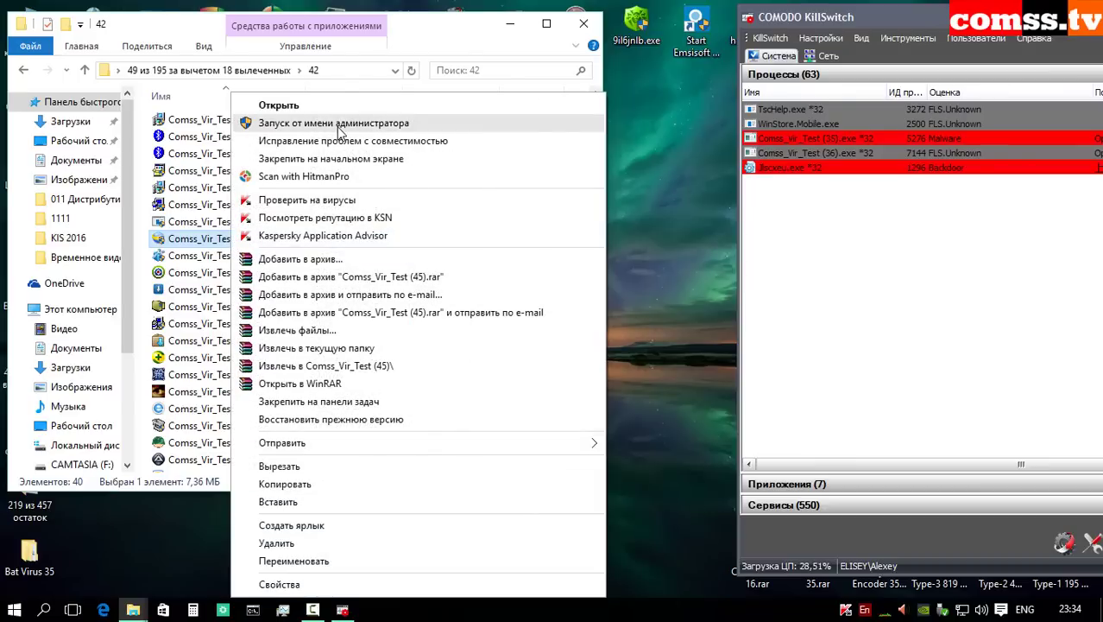
click(333, 123)
click(1076, 37)
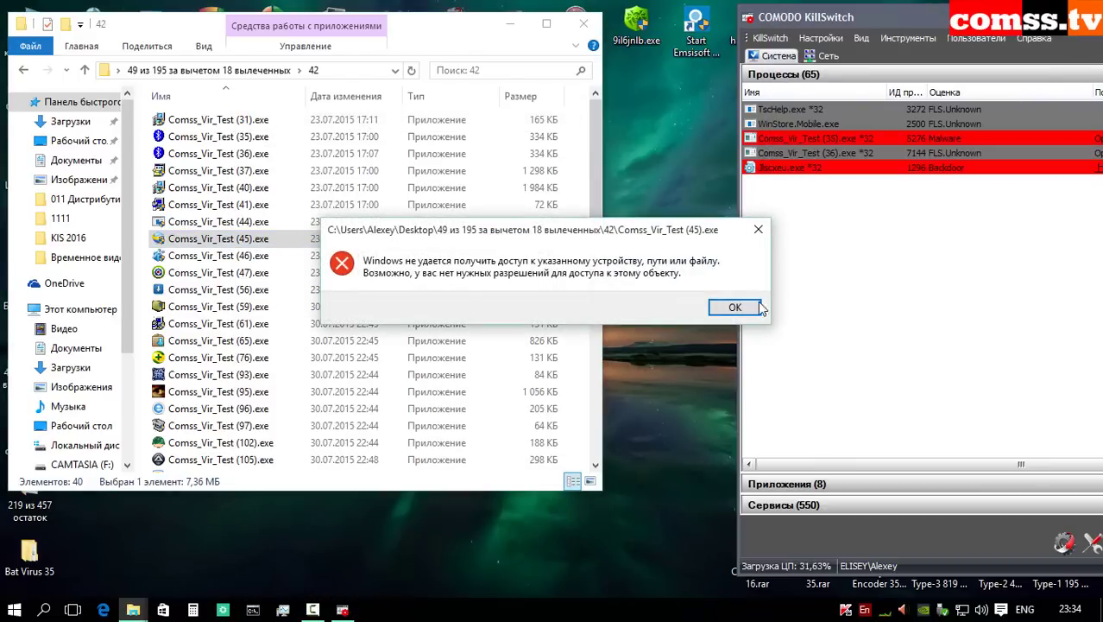
click(734, 307)
Step: Try to run Comss_Vir_Test (46).exe and Comss_Vir_Test (47).exe as administrator, dismissing the Kaspersky notification and dialog after each
right_click(252, 255)
click(362, 195)
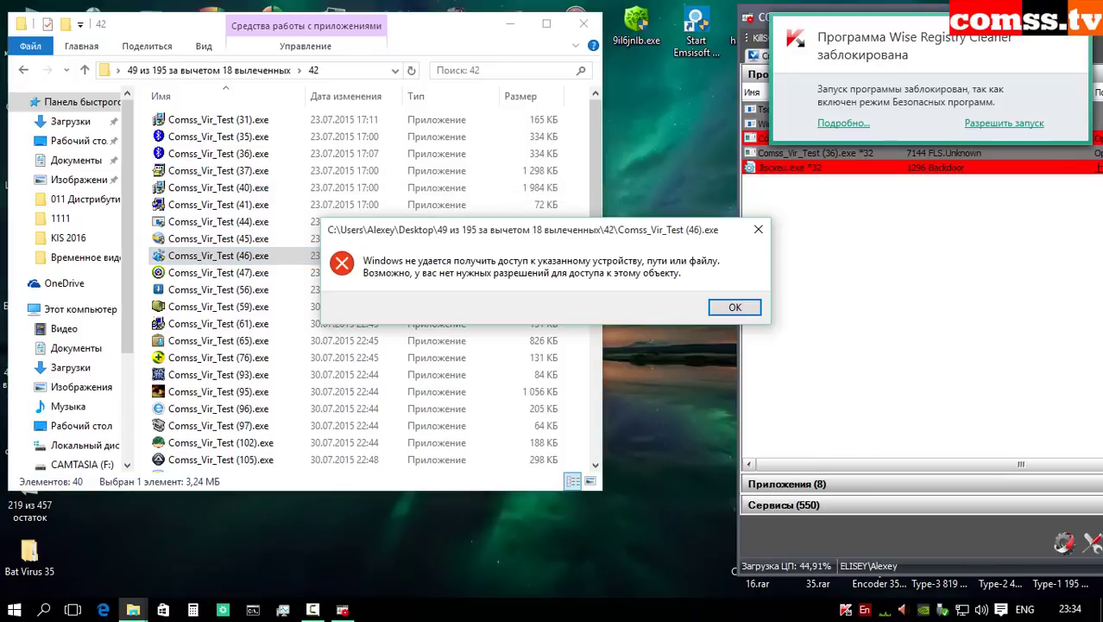
click(1079, 38)
click(735, 307)
right_click(217, 272)
click(285, 141)
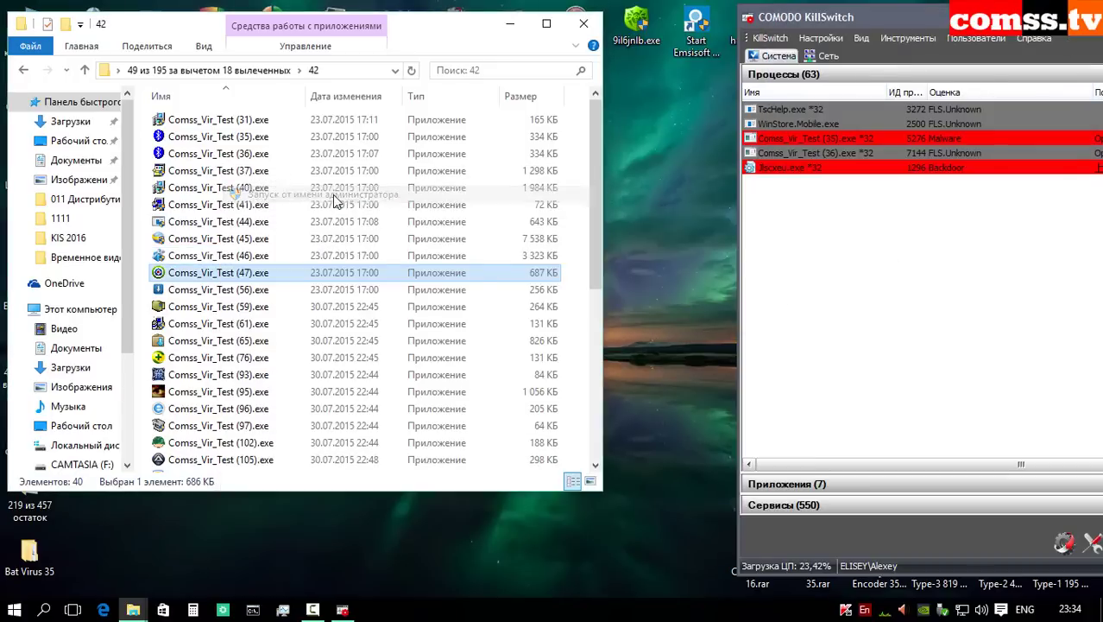
click(1081, 39)
click(735, 307)
Step: Try to run Comss_Vir_Test (56).exe and Comss_Vir_Test (59).exe as administrator, dismissing the Kaspersky notification and dialog after each
right_click(218, 289)
click(291, 197)
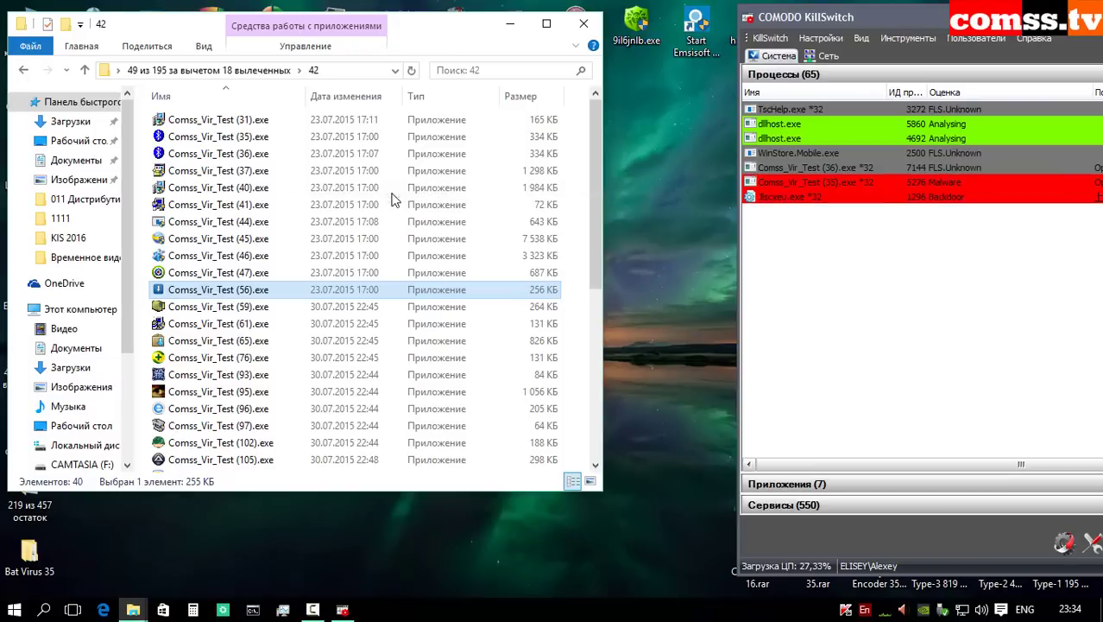
click(1082, 40)
click(735, 308)
right_click(262, 306)
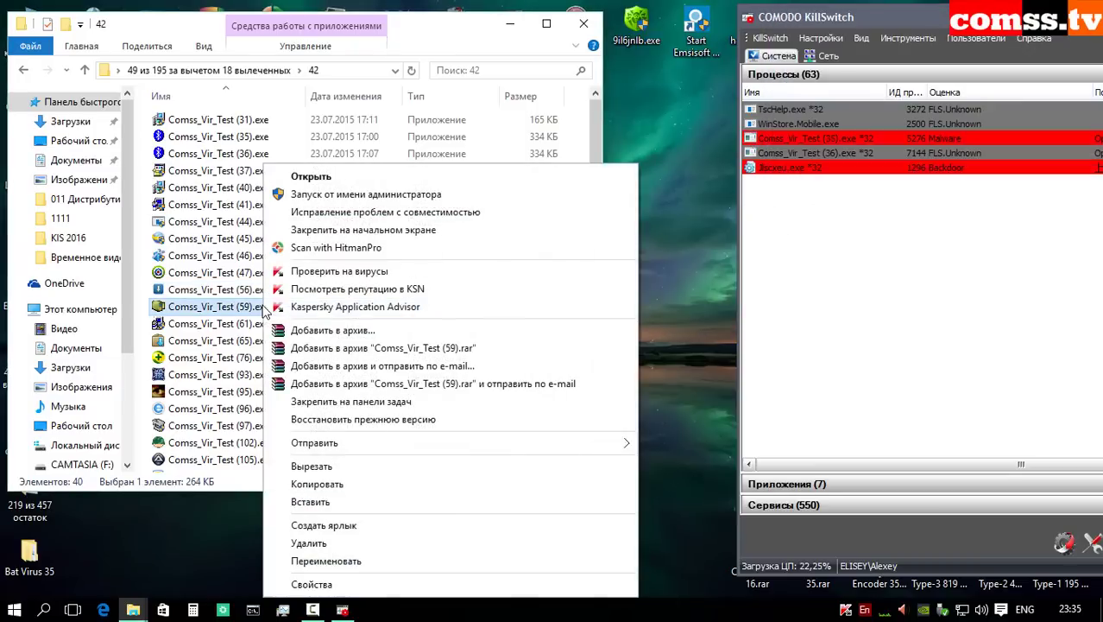
click(331, 197)
click(733, 307)
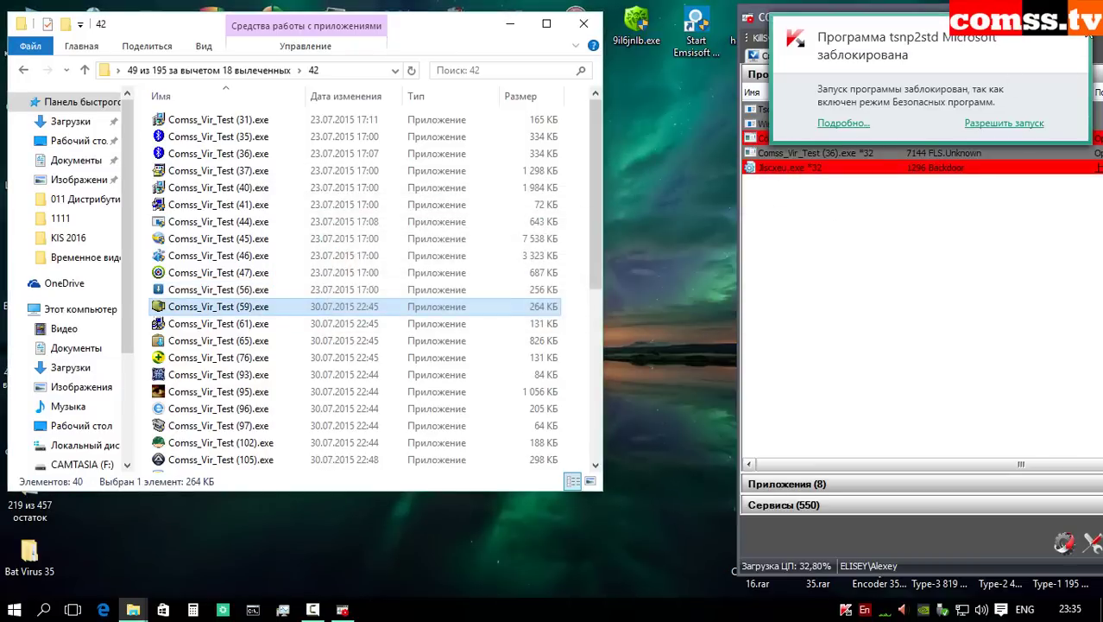
click(1082, 40)
Step: Try to run Comss_Vir_Test (61).exe and Comss_Vir_Test (65).exe as administrator, dismissing the dialog and Kaspersky notification after each
right_click(257, 324)
click(418, 194)
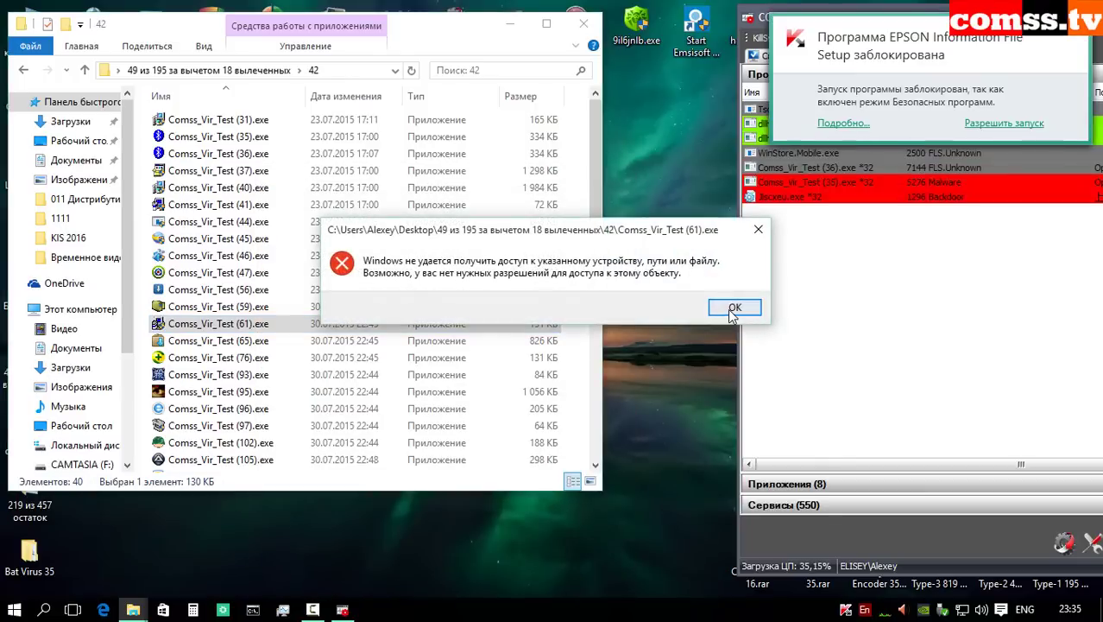
click(733, 306)
click(1082, 39)
right_click(259, 341)
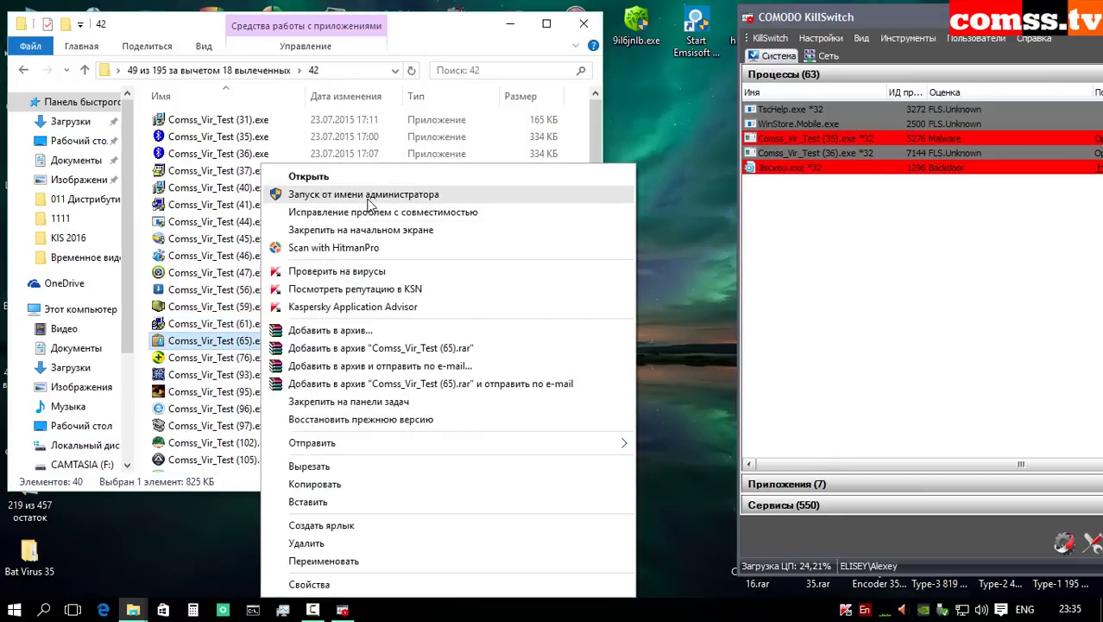
click(363, 197)
click(734, 308)
click(1082, 40)
Step: Try to run Comss_Vir_Test (76).exe and Comss_Vir_Test (93).exe as administrator, dismissing the Kaspersky notification after the first
right_click(259, 357)
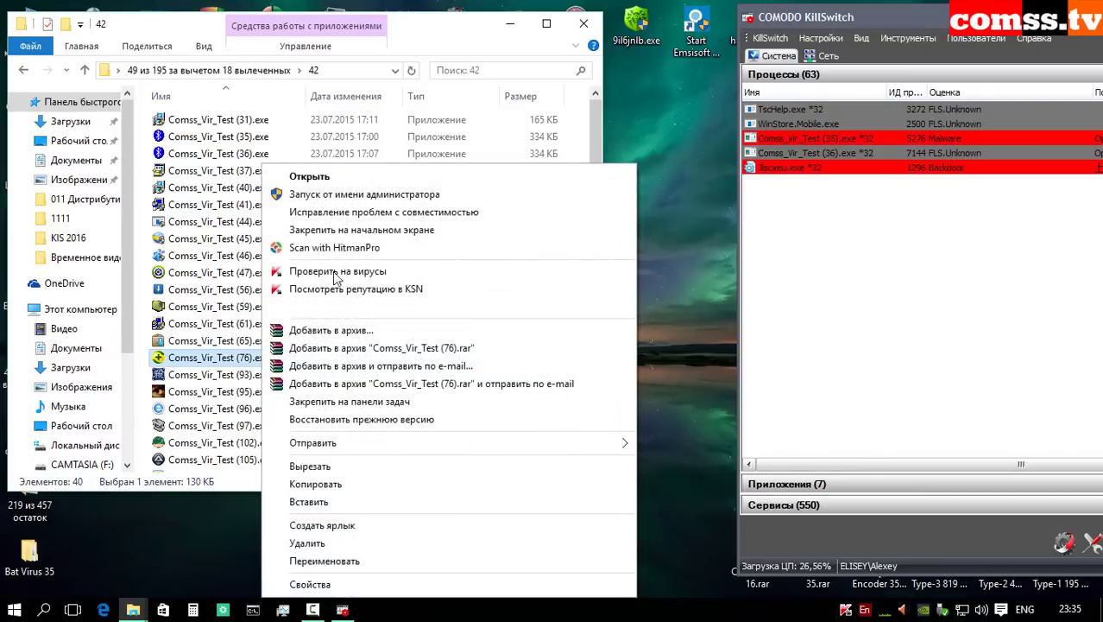
click(361, 194)
click(1082, 40)
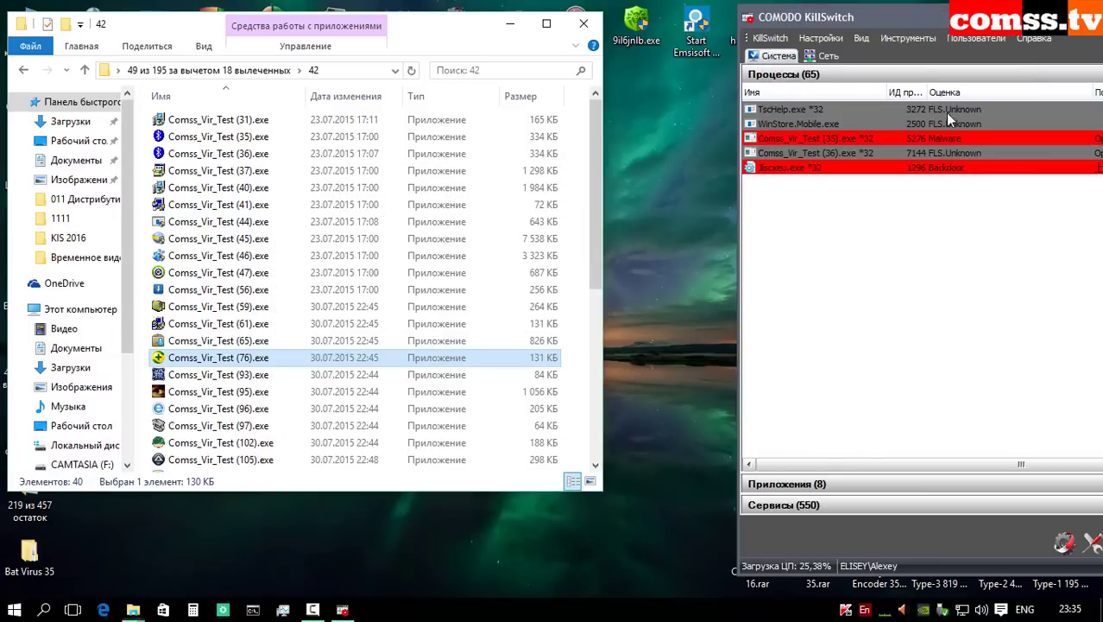
right_click(241, 374)
click(334, 193)
Step: Try to run Comss_Vir_Test (95).exe and Comss_Vir_Test (96).exe as administrator, closing the dialog after each launch
scroll(330, 200, down, 4)
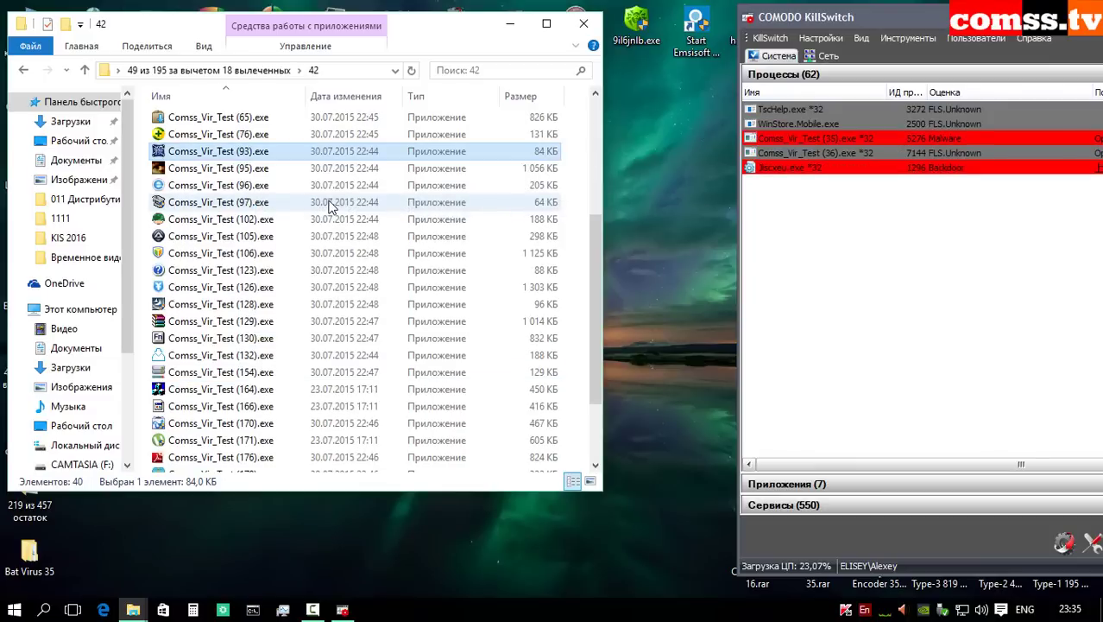
click(269, 170)
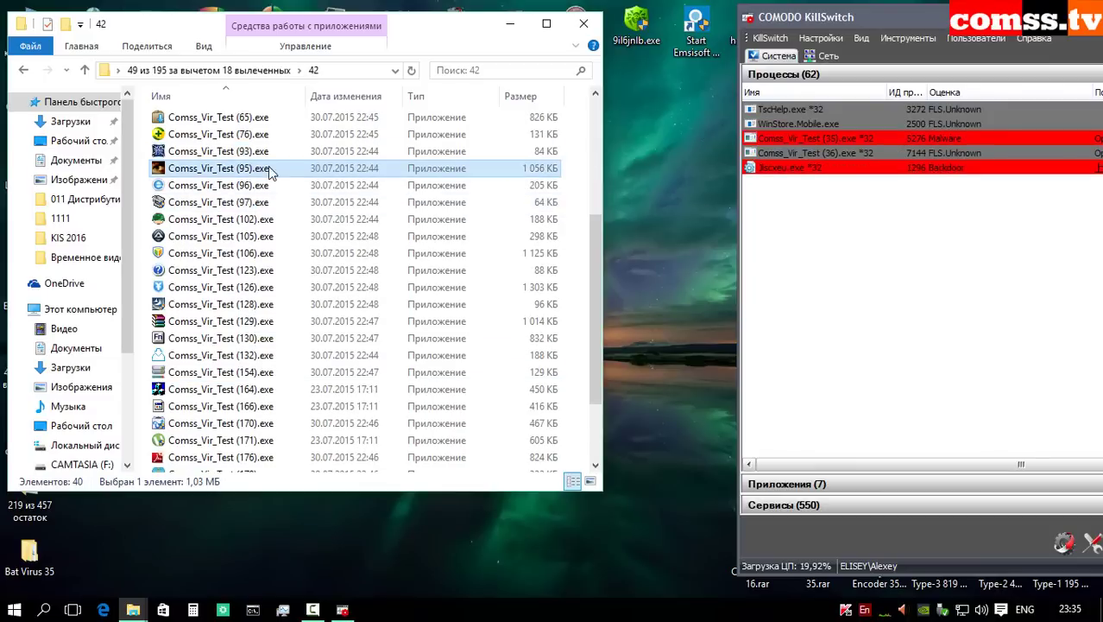
right_click(283, 170)
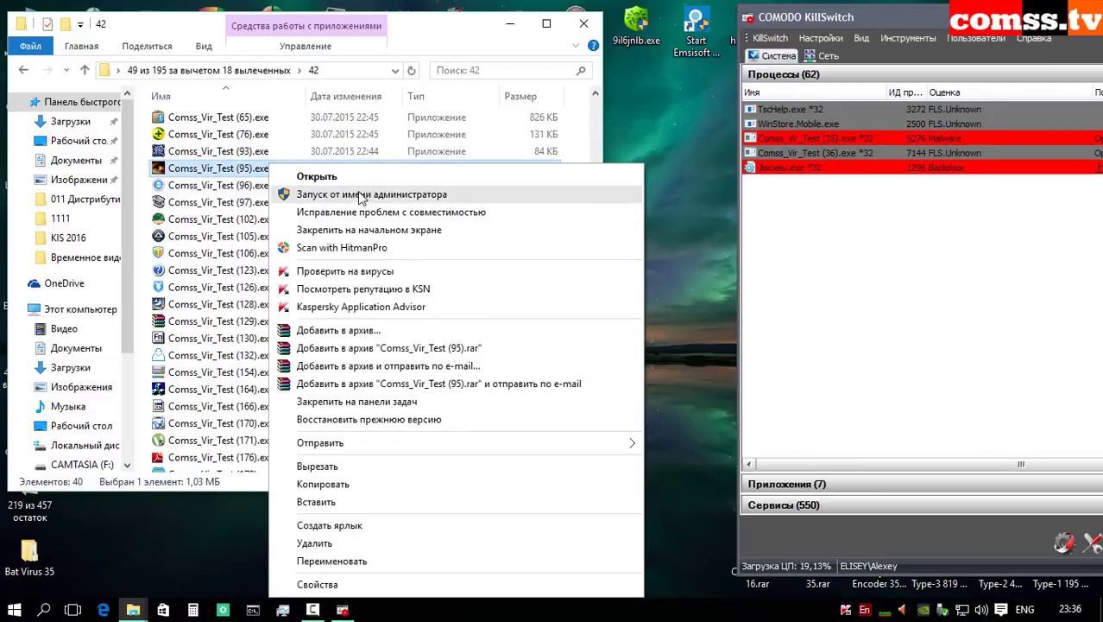
click(358, 188)
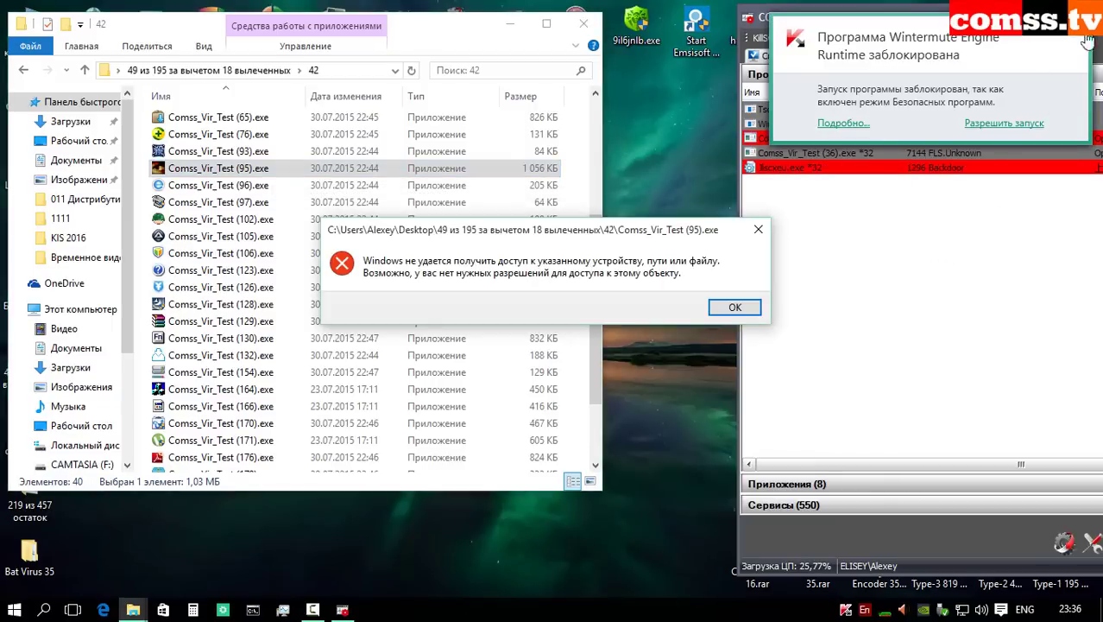
click(734, 308)
right_click(252, 184)
click(334, 193)
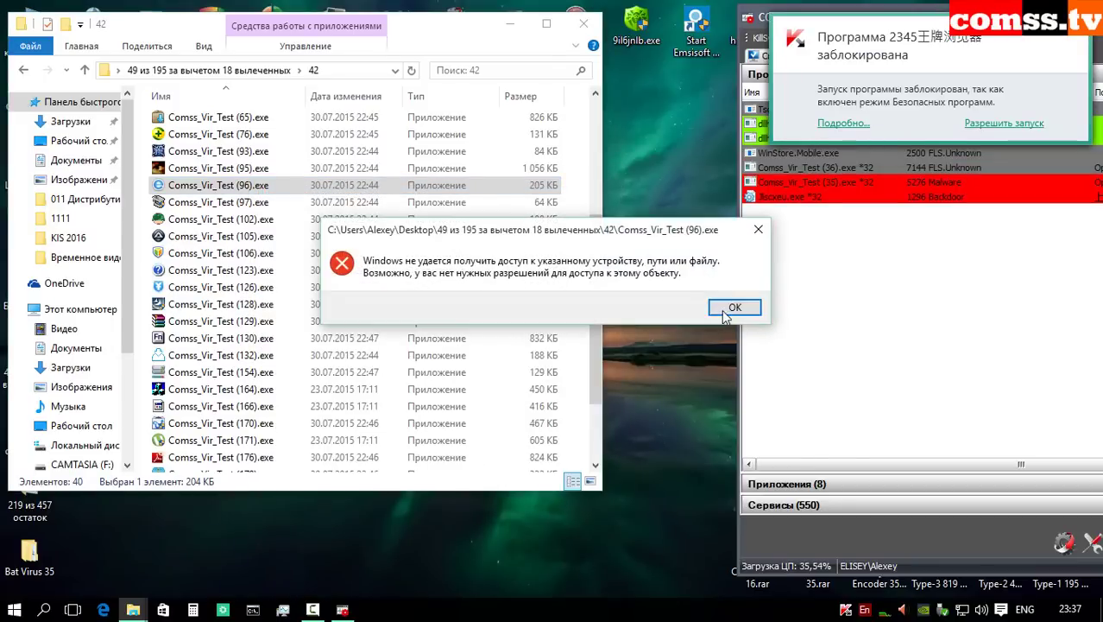
click(726, 312)
Step: Try to run Comss_Vir_Test (97).exe and Comss_Vir_Test (102).exe as administrator, closing the dialog after each launch
right_click(259, 202)
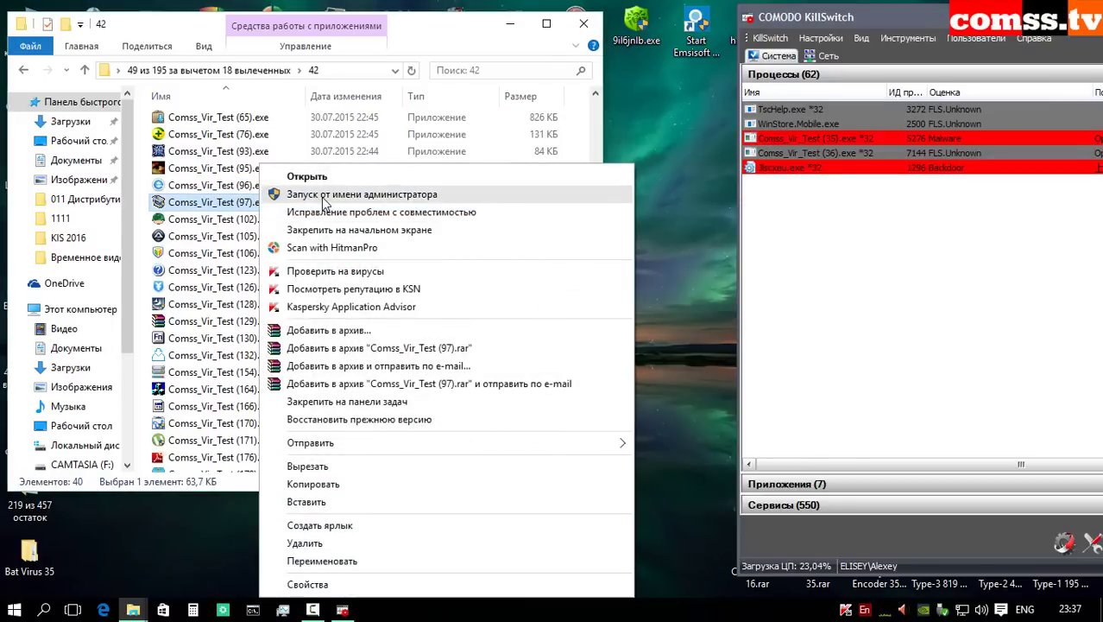
click(323, 196)
click(730, 308)
right_click(264, 220)
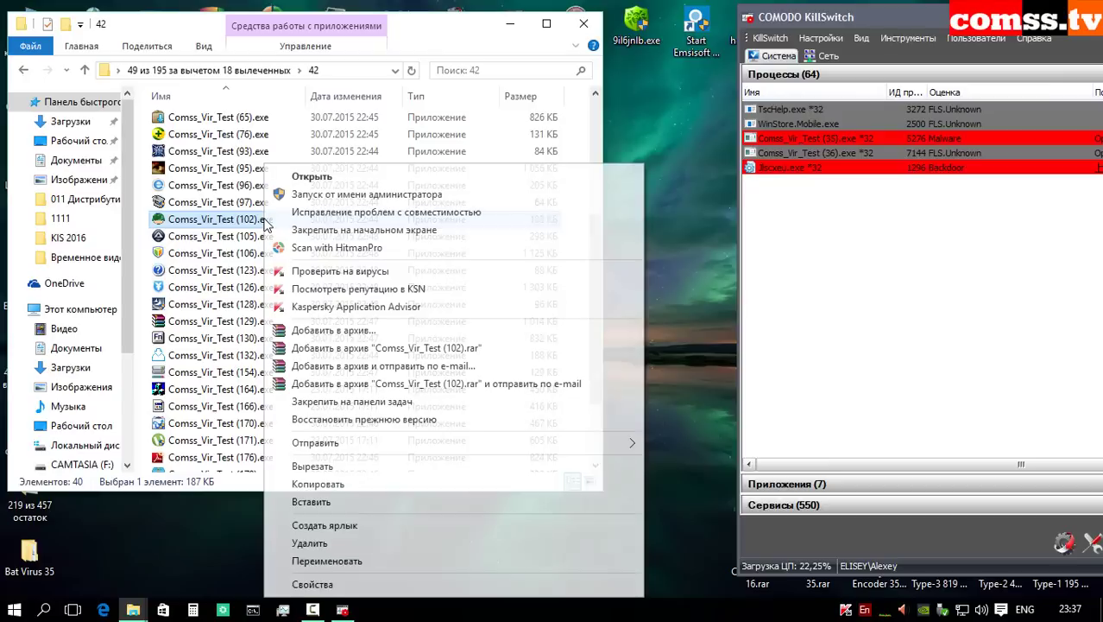
click(324, 195)
click(731, 304)
Step: Try to run Comss_Vir_Test (105).exe and Comss_Vir_Test (106).exe as administrator, closing the resulting dialog
right_click(262, 237)
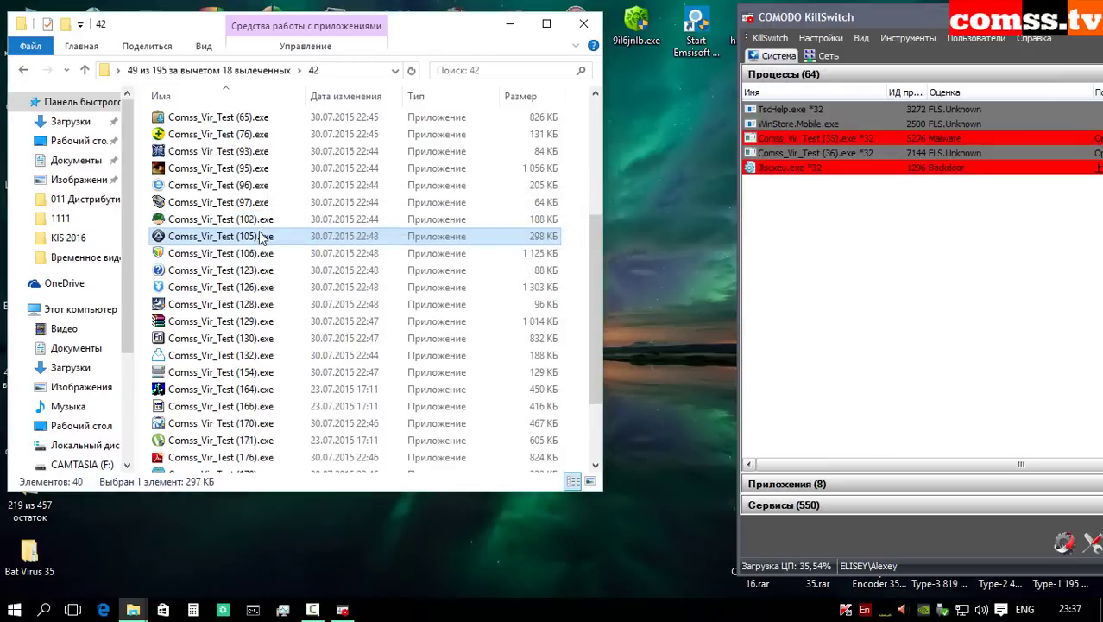
click(323, 192)
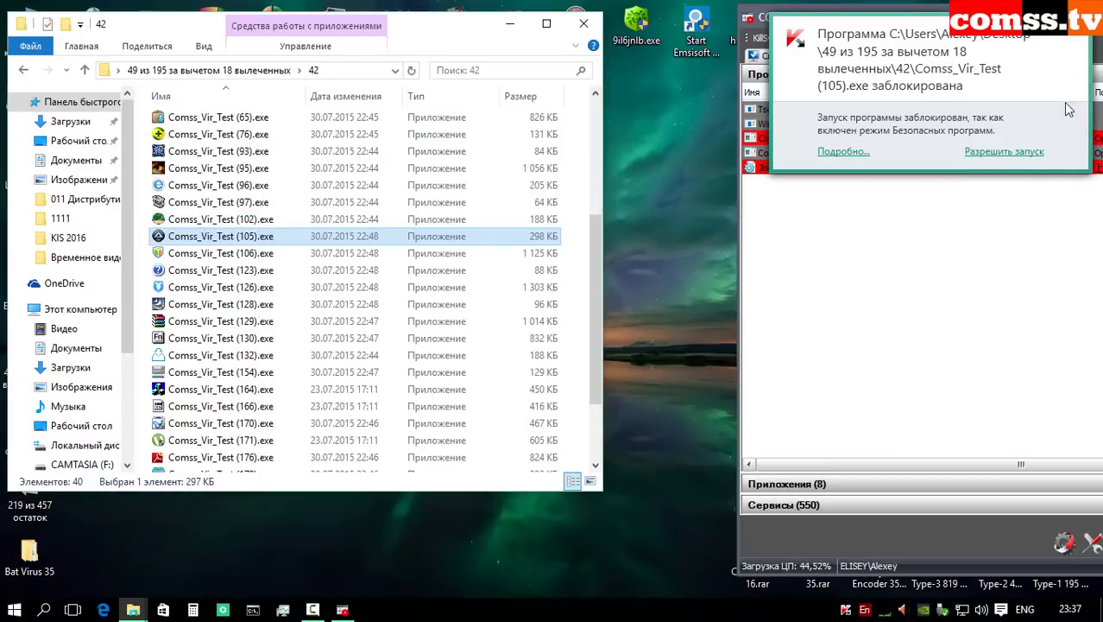
right_click(263, 253)
click(344, 198)
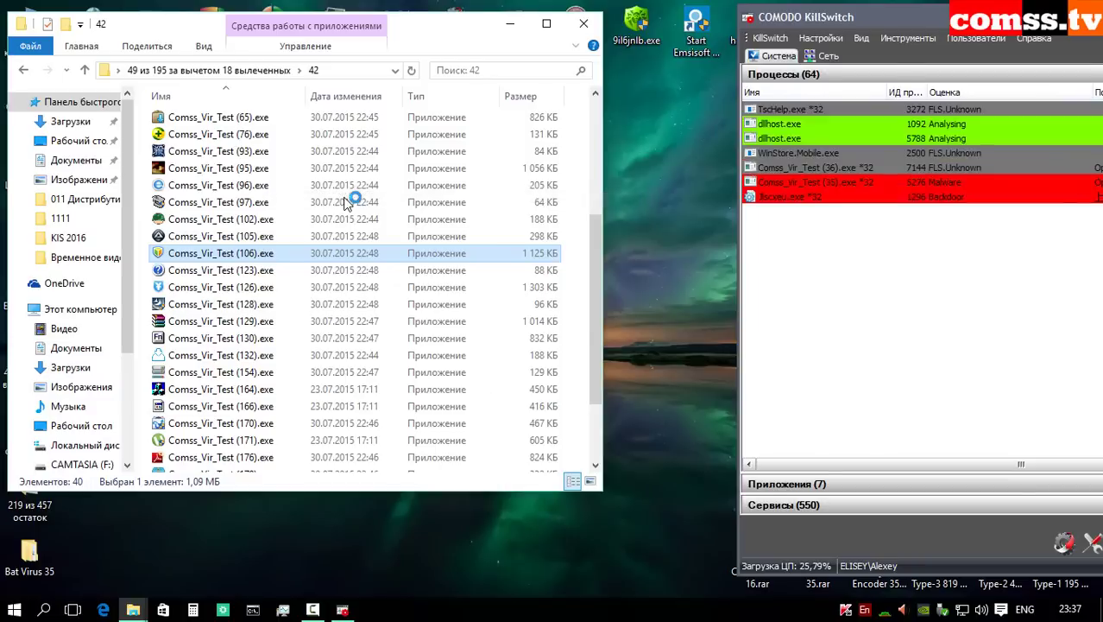
click(746, 311)
Step: Try to run Comss_Vir_Test (123).exe and Comss_Vir_Test (126).exe as administrator, closing the dialog after each launch
right_click(259, 271)
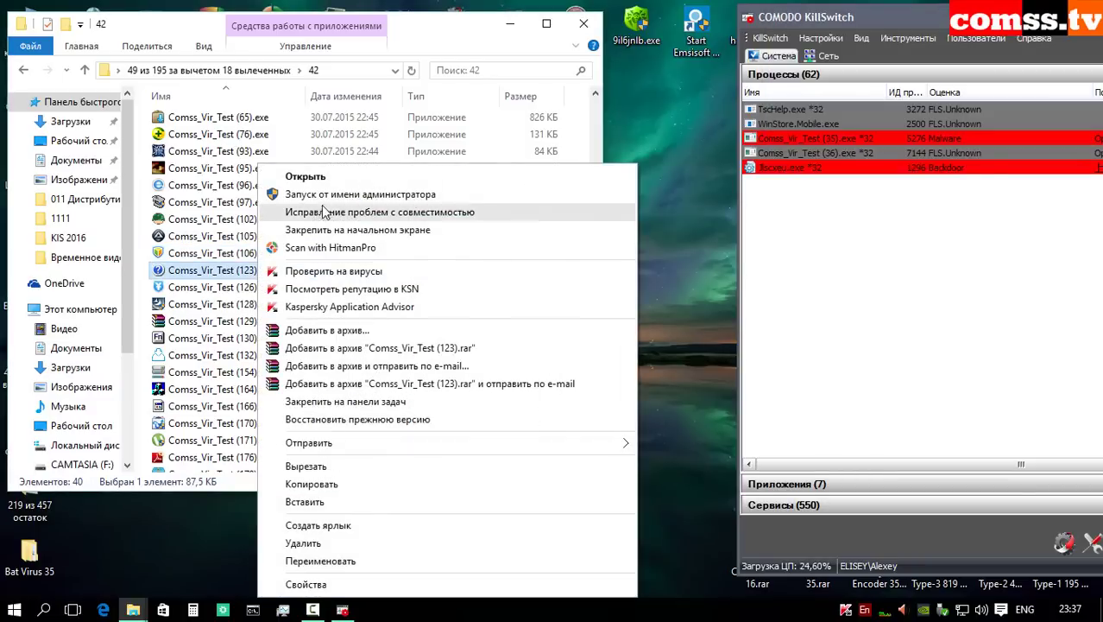
click(329, 189)
click(734, 308)
right_click(259, 287)
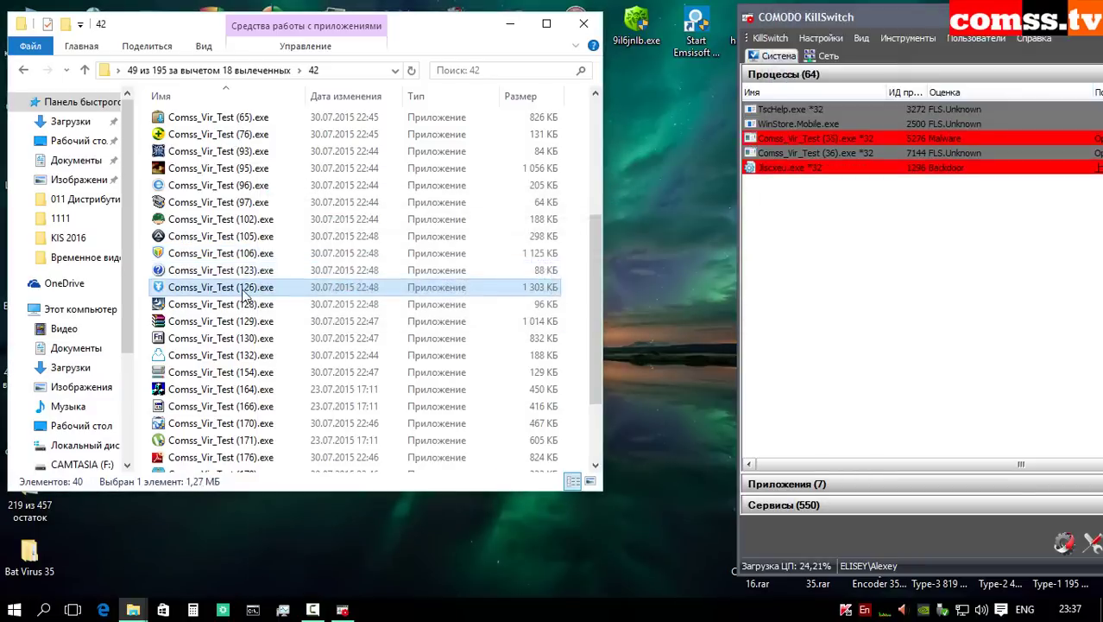
click(332, 199)
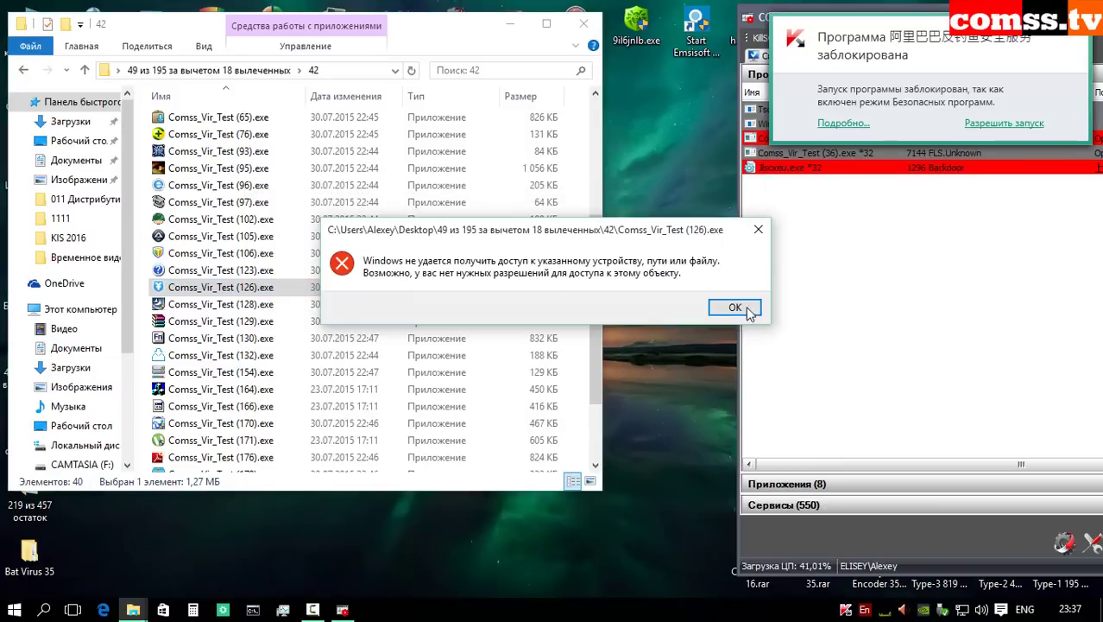
click(735, 307)
Step: Try to run Comss_Vir_Test (128).exe and Comss_Vir_Test (129).exe as administrator, closing the resulting dialog
right_click(259, 304)
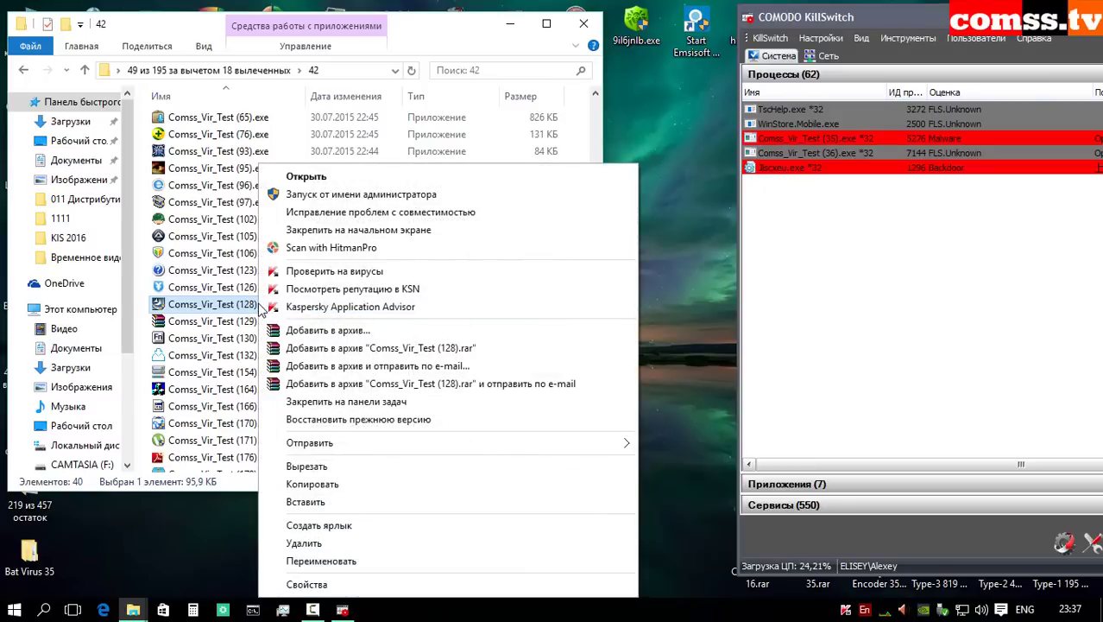
click(348, 193)
scroll(268, 229, down, 2)
click(267, 228)
right_click(267, 228)
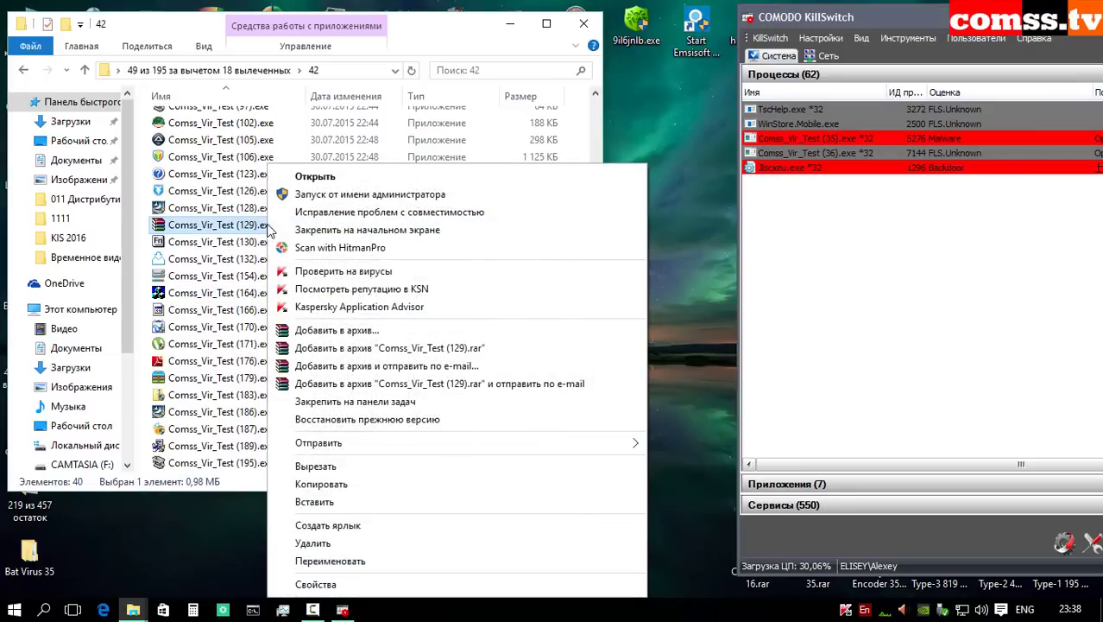
click(345, 263)
click(730, 306)
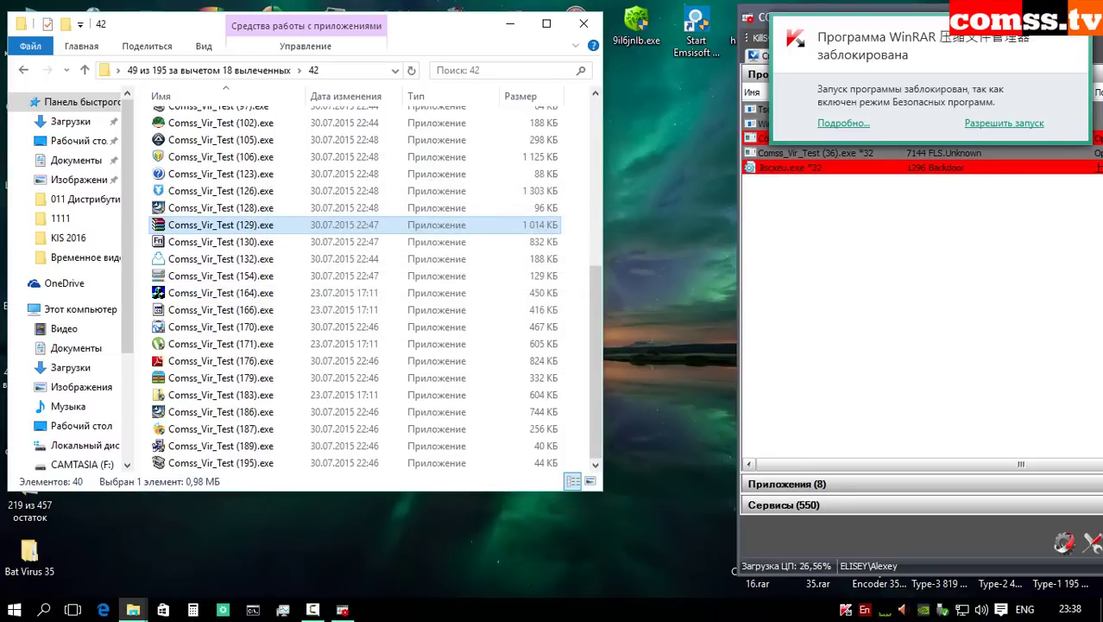
Step: Try to run Comss_Vir_Test (130).exe and Comss_Vir_Test (132).exe as administrator, closing the resulting dialog
right_click(247, 241)
click(289, 195)
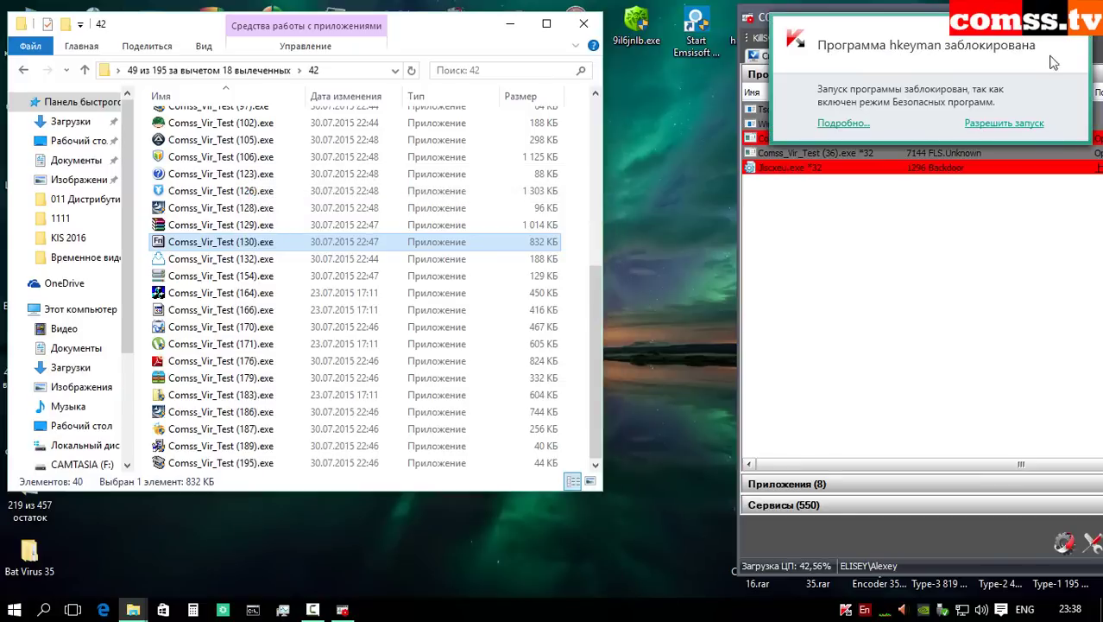
right_click(276, 259)
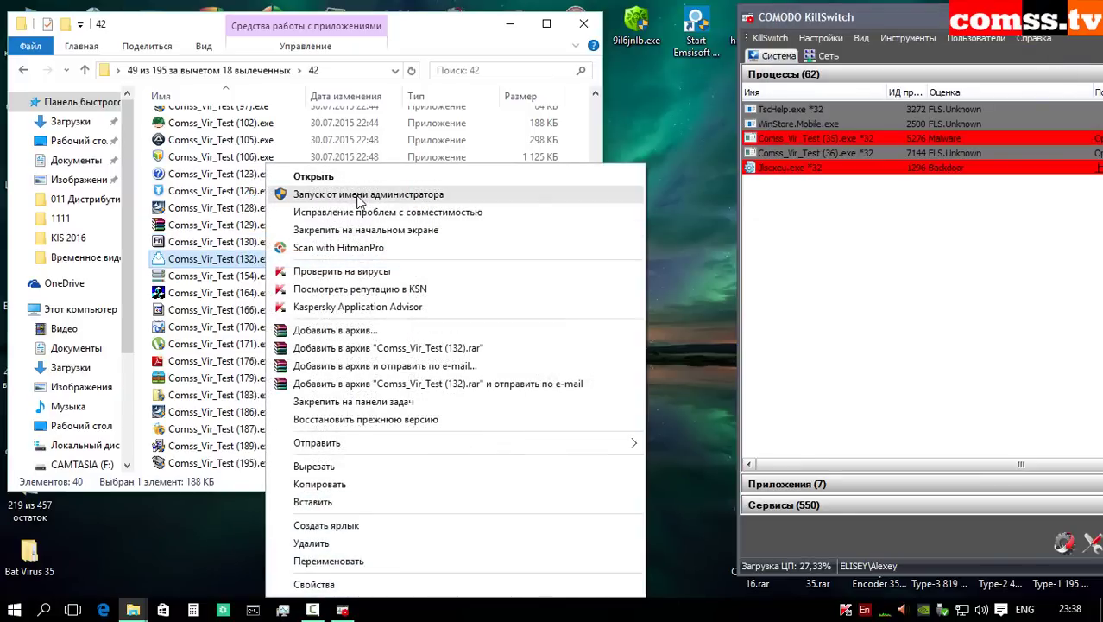
click(358, 197)
click(730, 309)
Step: Run Comss_Vir_Test (154).exe and Comss_Vir_Test (164).exe as administrator
right_click(256, 276)
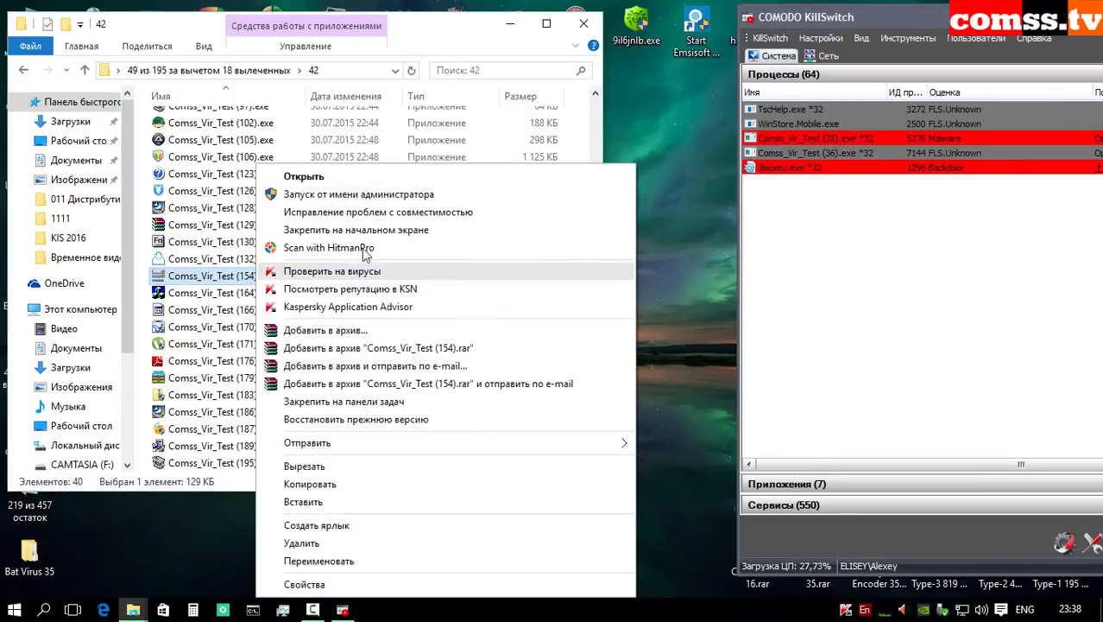
click(367, 197)
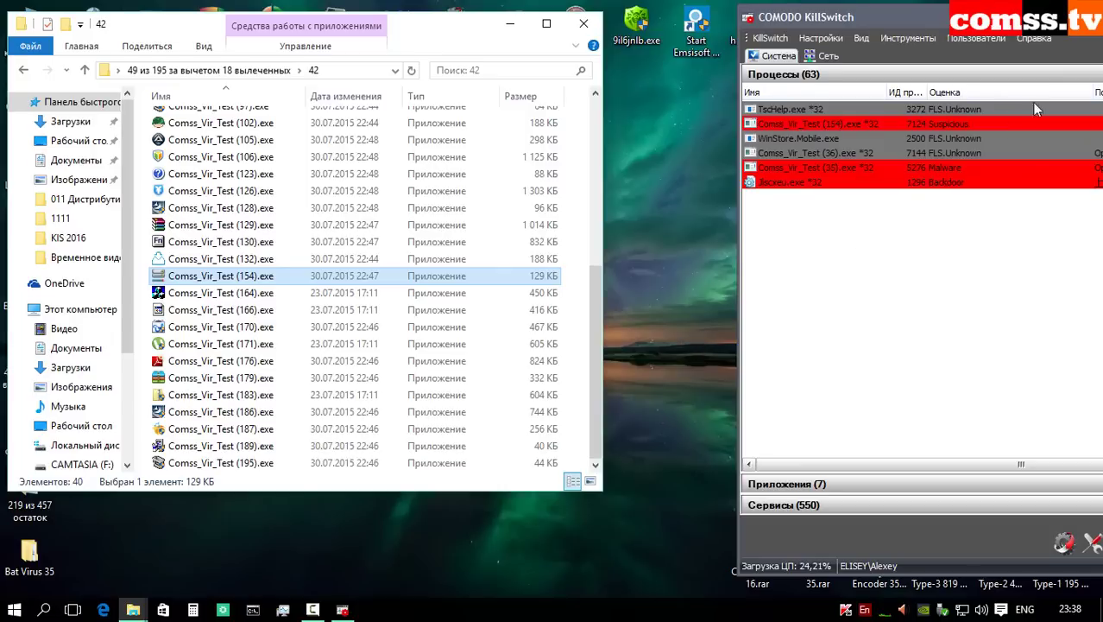
right_click(256, 292)
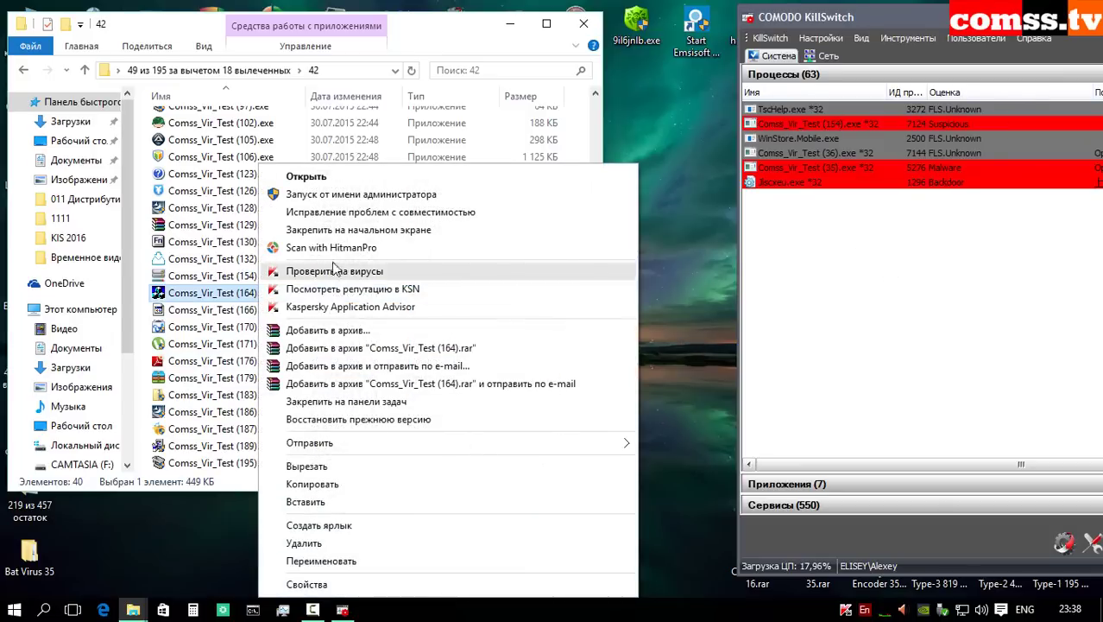
click(339, 199)
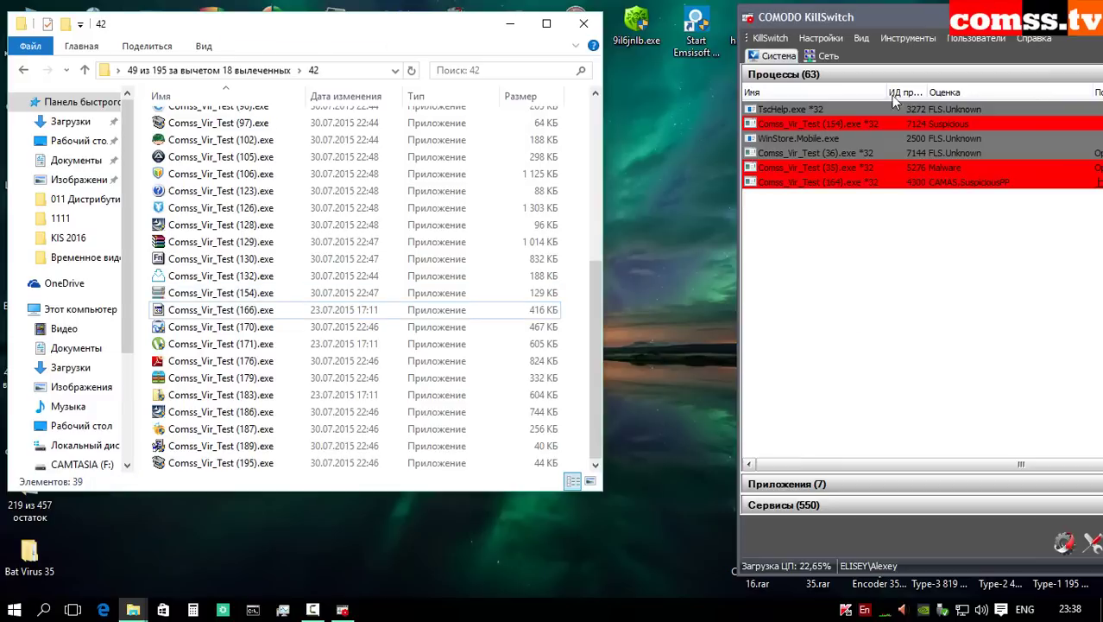
Step: Try to run Comss_Vir_Test (166).exe and Comss_Vir_Test (170).exe as administrator, closing the dialog after each launch
double_click(270, 311)
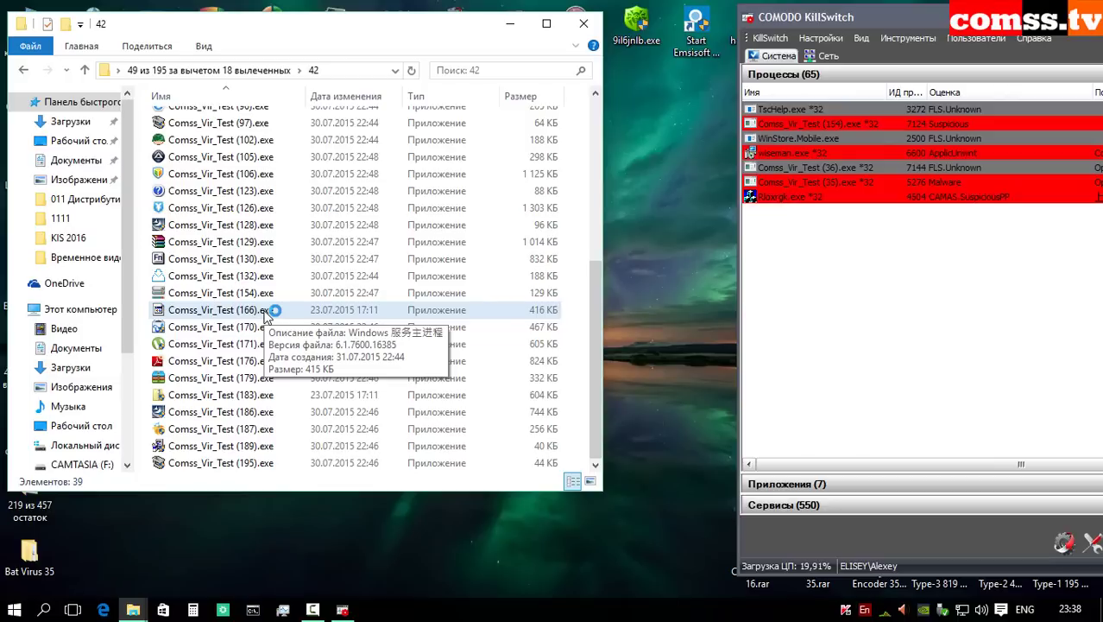
right_click(266, 316)
click(328, 199)
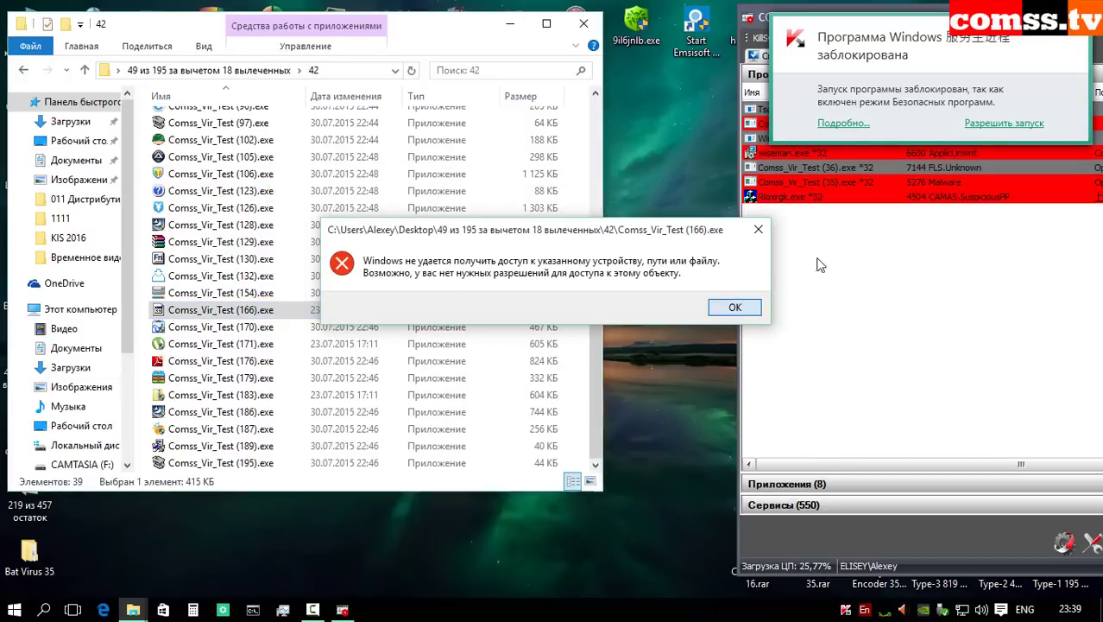
click(734, 306)
right_click(270, 327)
click(333, 197)
click(734, 306)
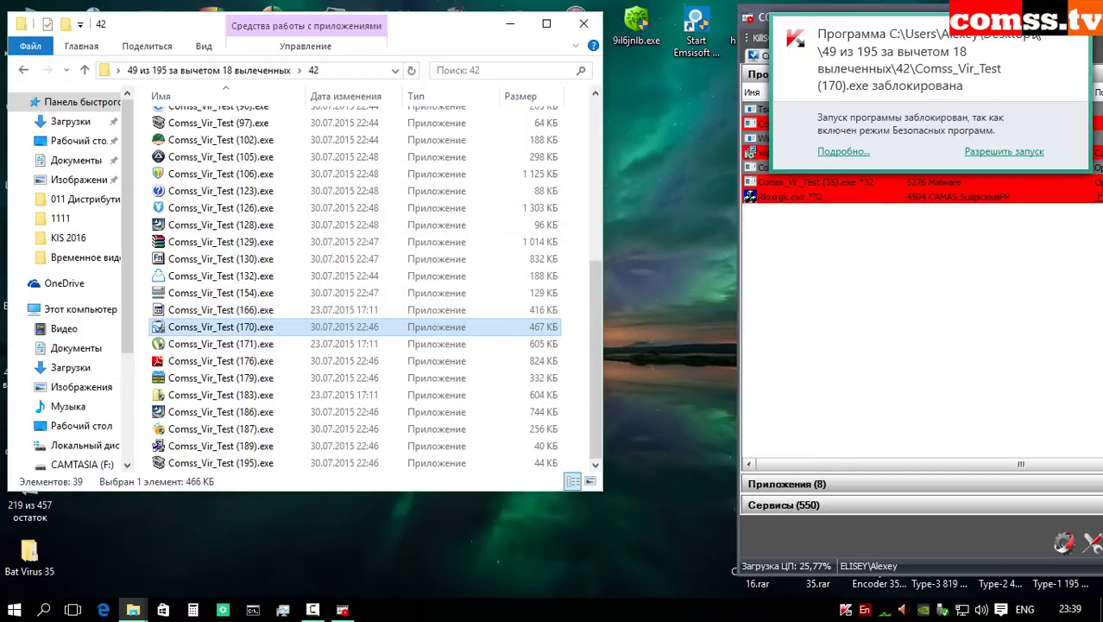
Step: Try to run Comss_Vir_Test (171).exe and Comss_Vir_Test (176).exe as administrator, closing the dialog after the first
right_click(277, 344)
click(346, 195)
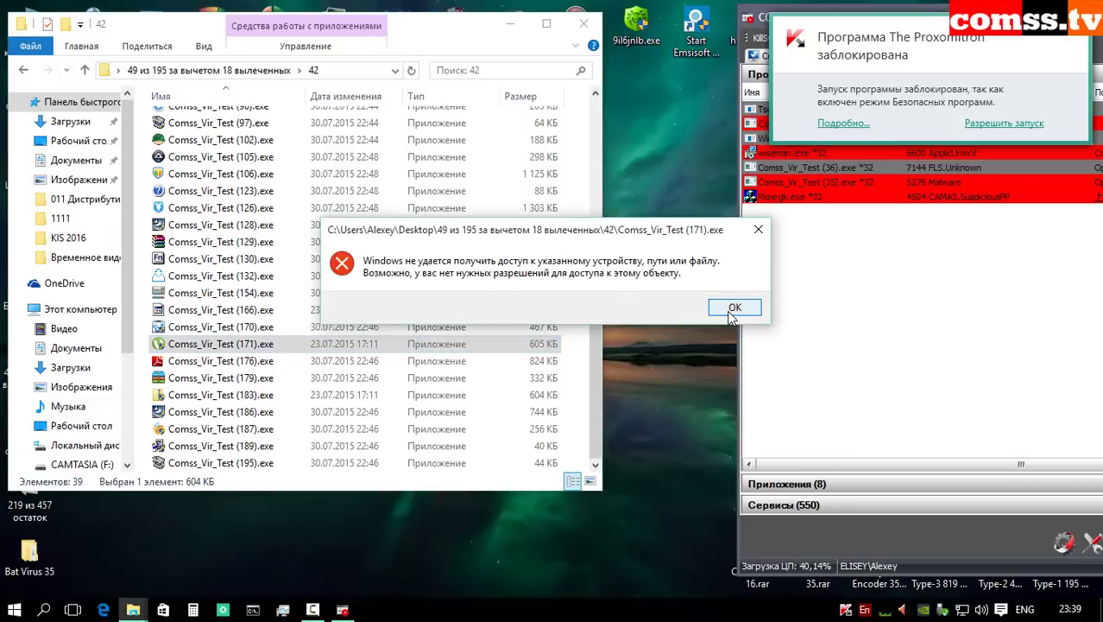
click(733, 305)
right_click(235, 361)
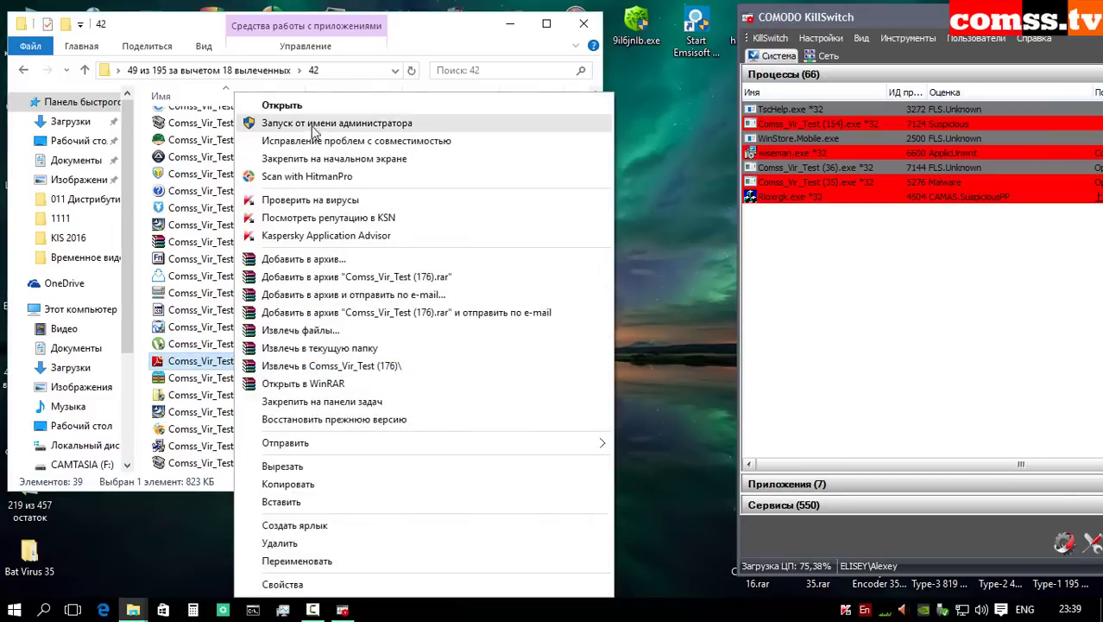
click(315, 126)
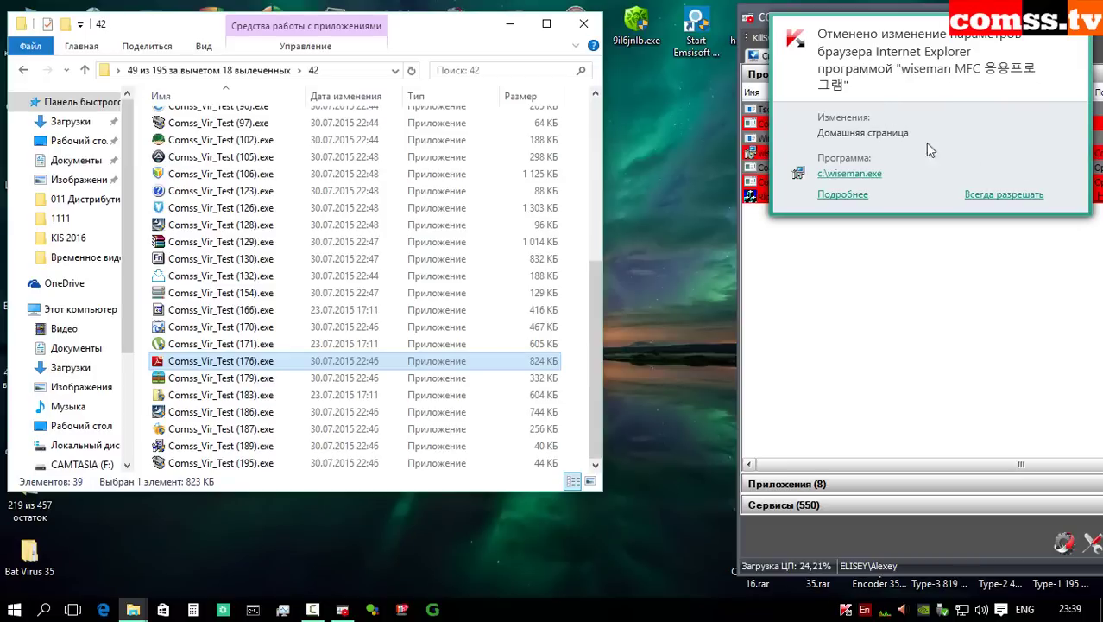
Step: Try to run Comss_Vir_Test (179).exe and Comss_Vir_Test (183).exe as administrator, closing the dialog after the first
right_click(251, 378)
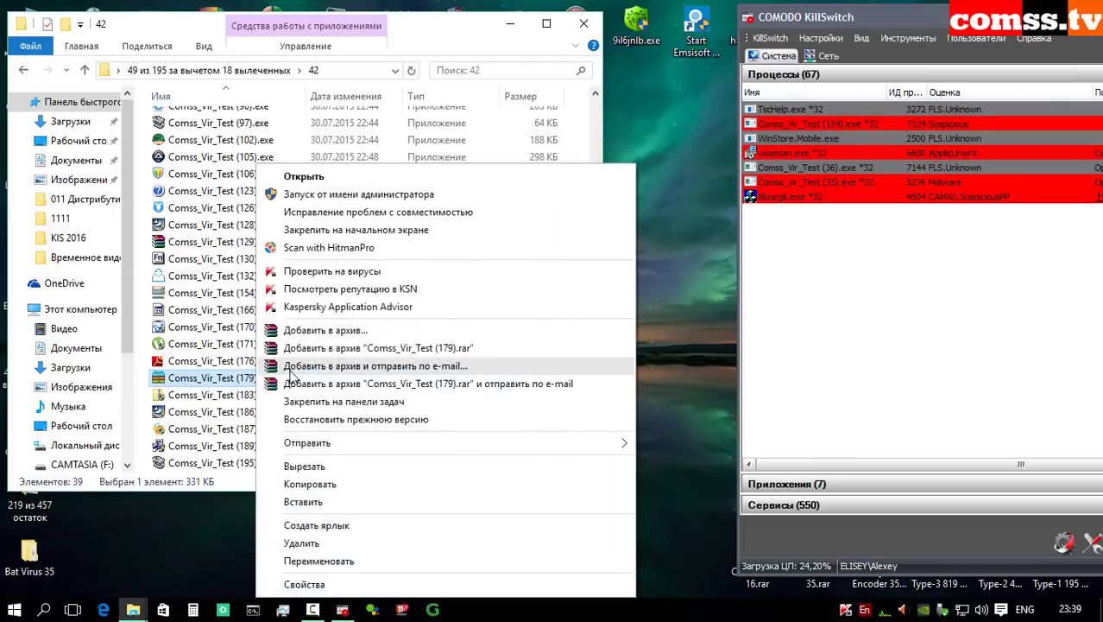
click(363, 200)
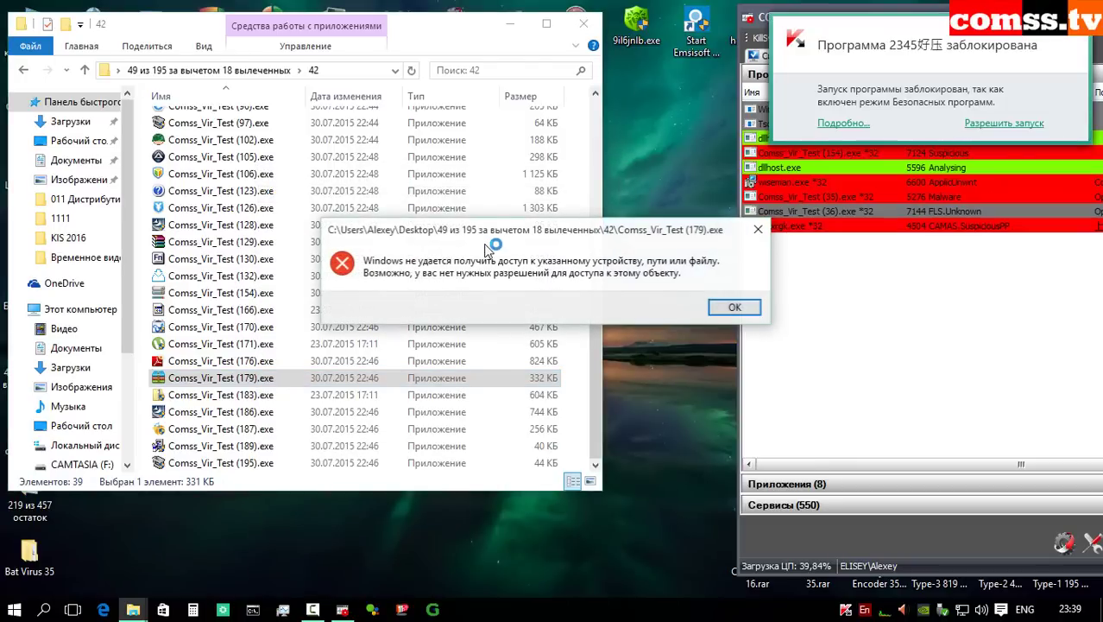
click(734, 308)
right_click(246, 395)
click(341, 196)
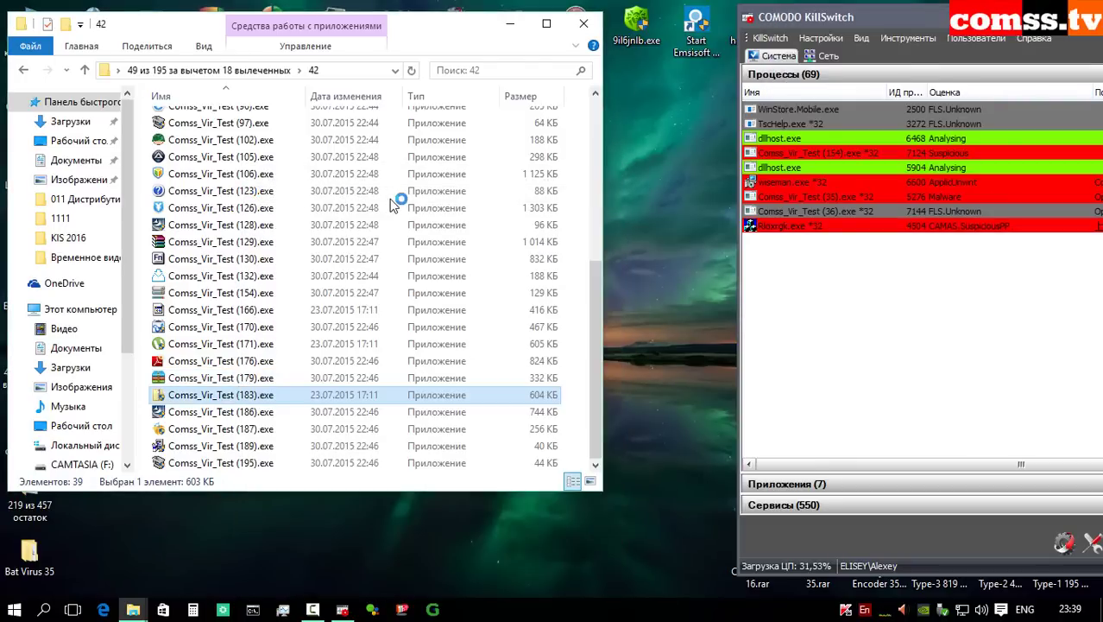
Step: Try to run Comss_Vir_Test (186).exe and Comss_Vir_Test (187).exe as administrator
right_click(278, 412)
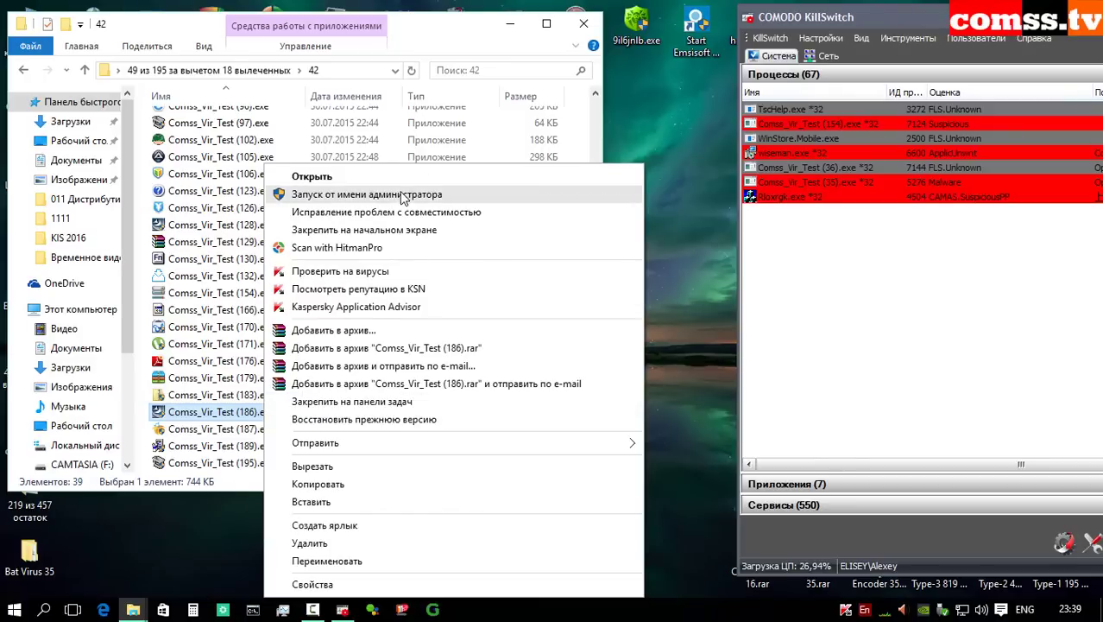
click(402, 193)
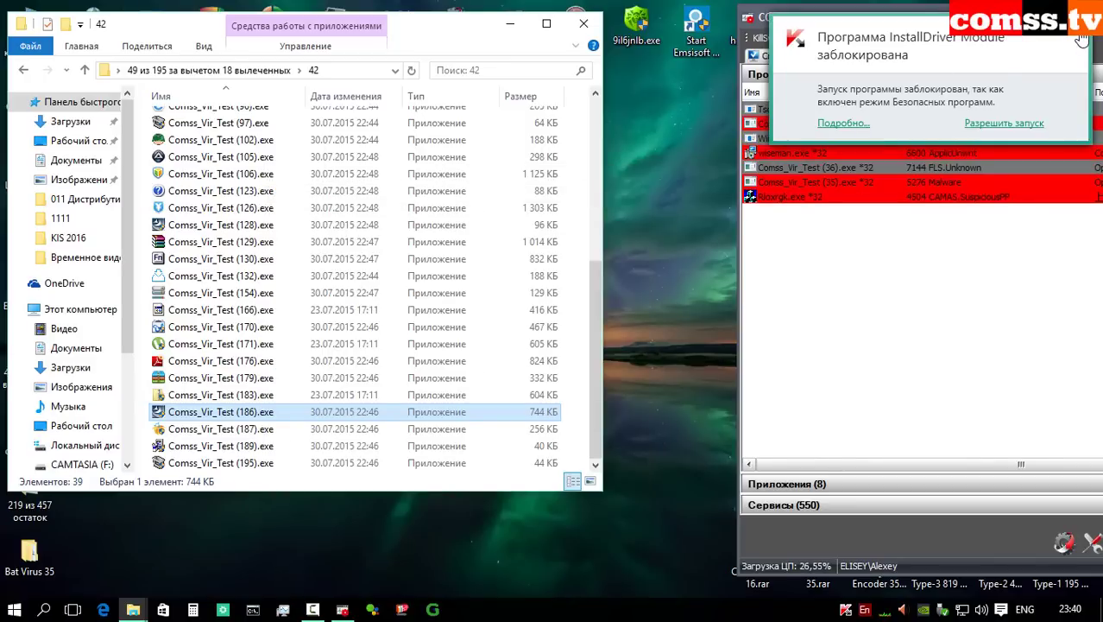
right_click(259, 429)
click(344, 196)
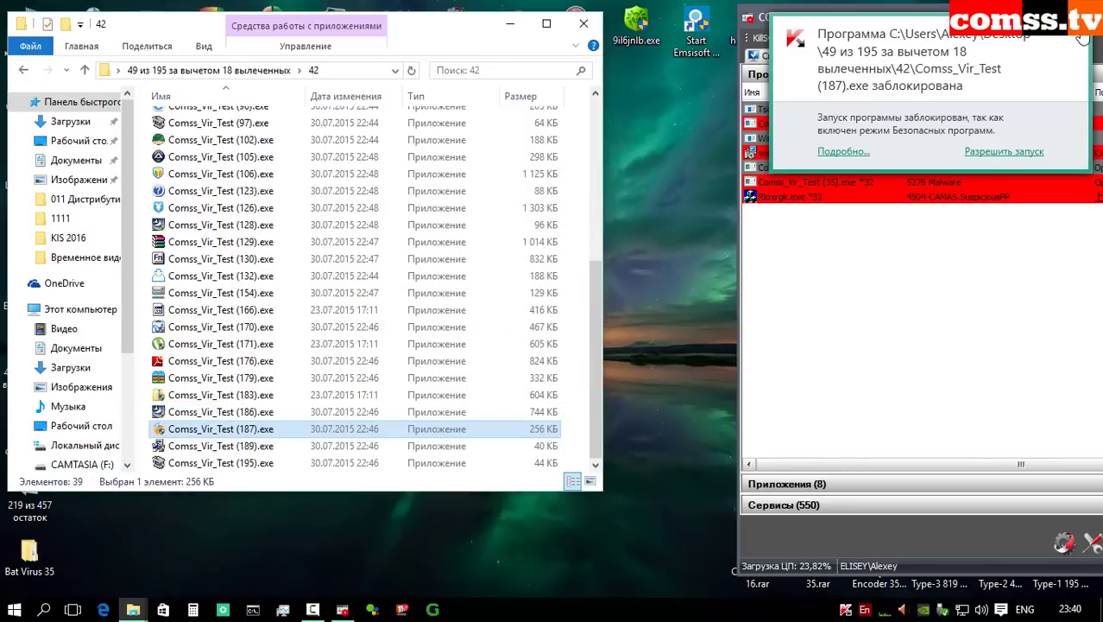
Step: Try to run Comss_Vir_Test (189).exe and Comss_Vir_Test (195).exe as administrator
right_click(262, 446)
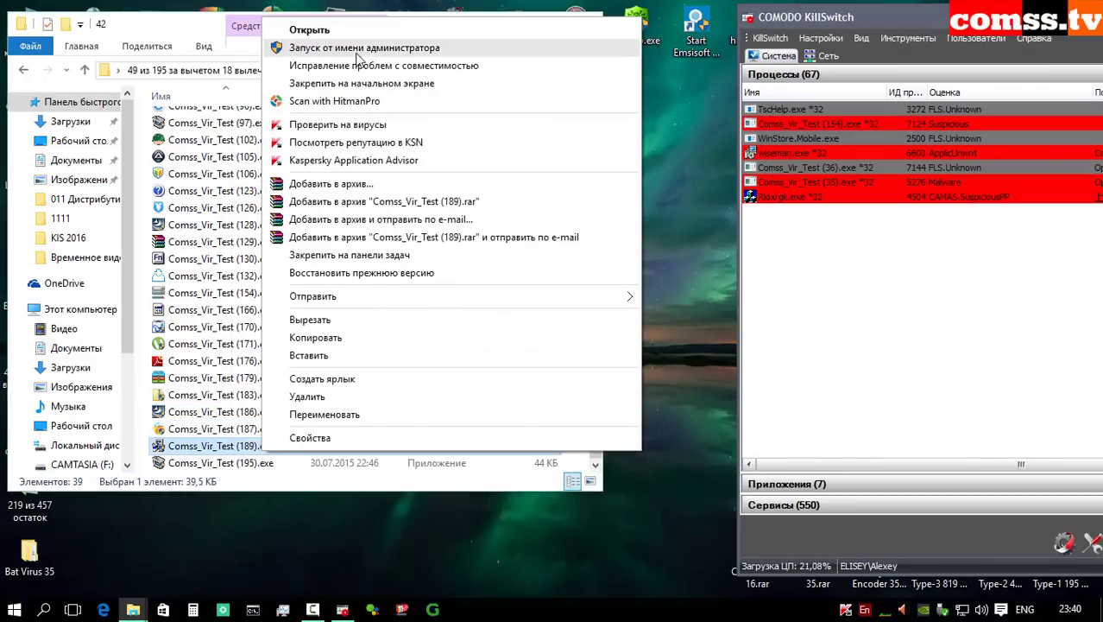
click(357, 50)
right_click(278, 464)
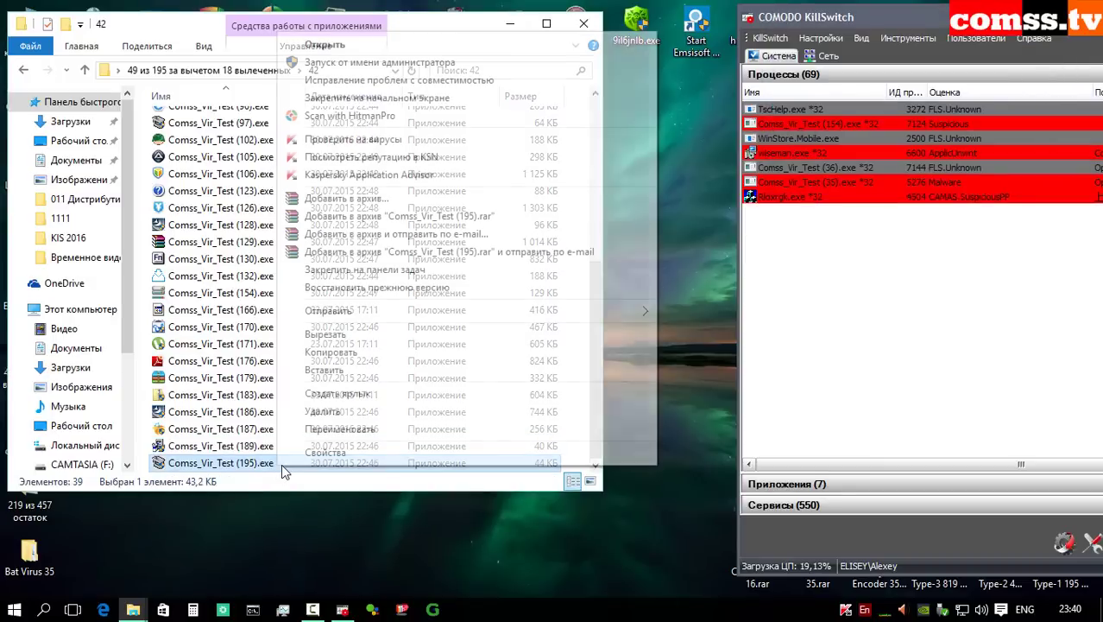
click(380, 64)
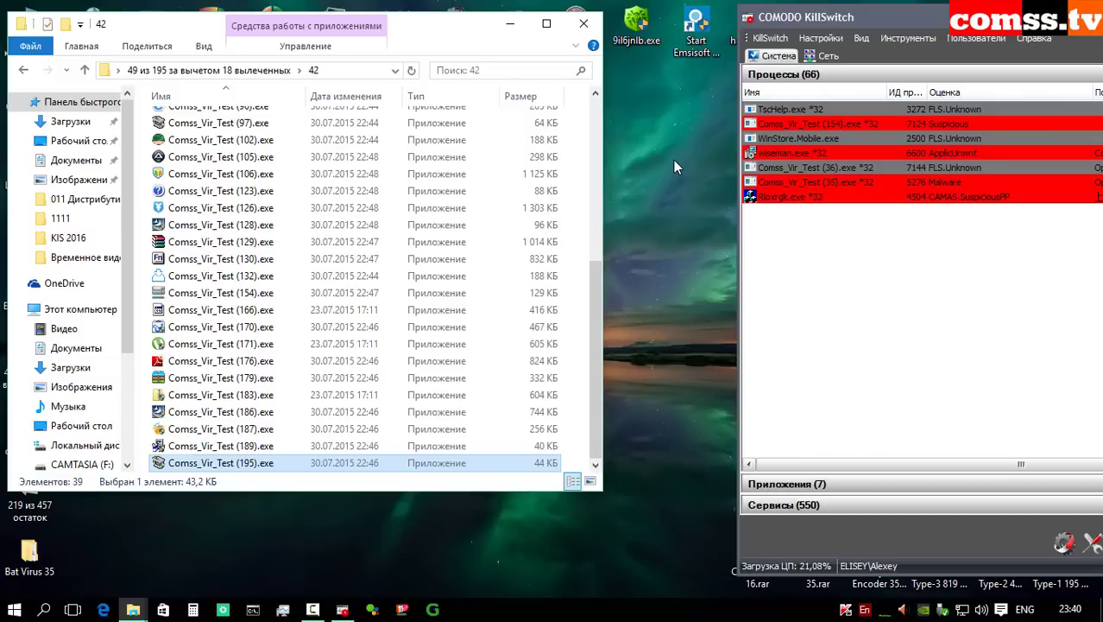
Step: Delete all the samples in folder 42 that are not in use and clear the selection
key(Home)
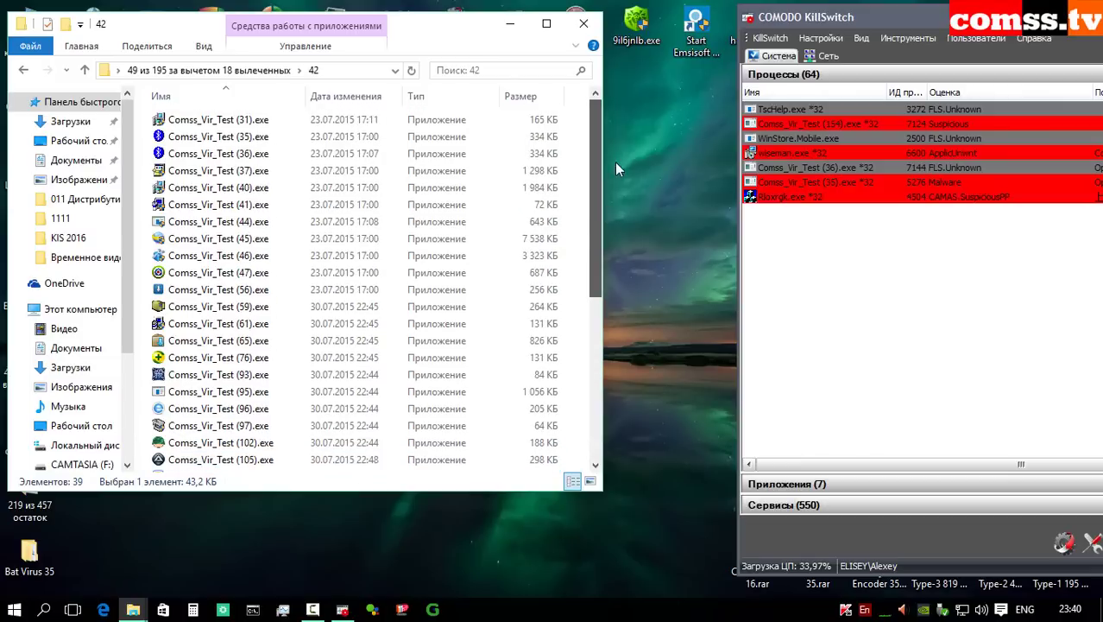
click(507, 171)
key(ctrl+a)
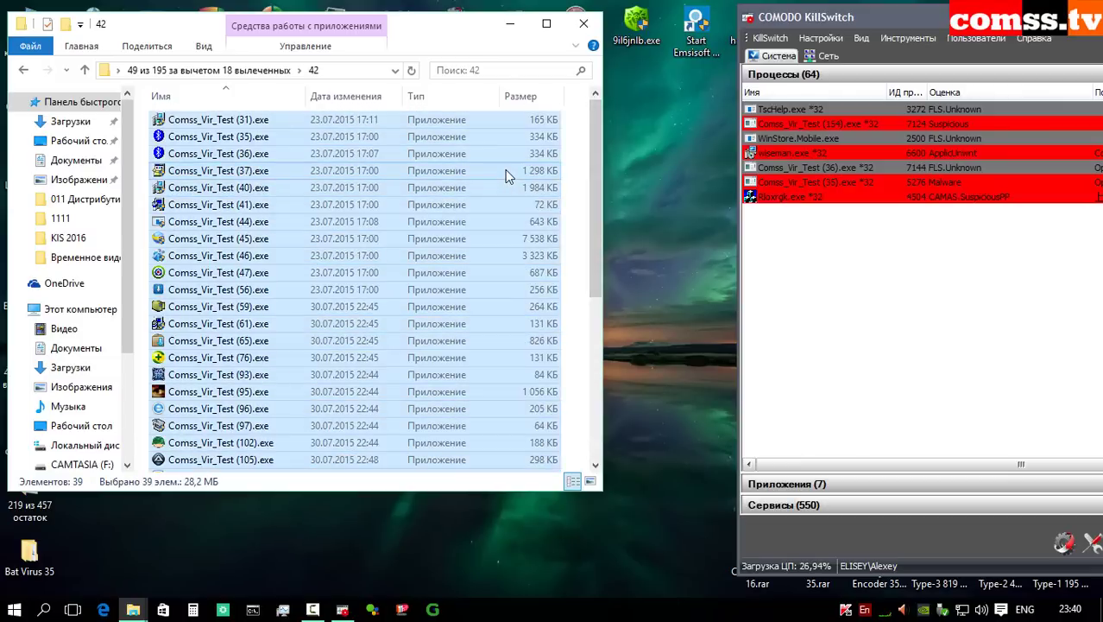
key(Delete)
click(594, 263)
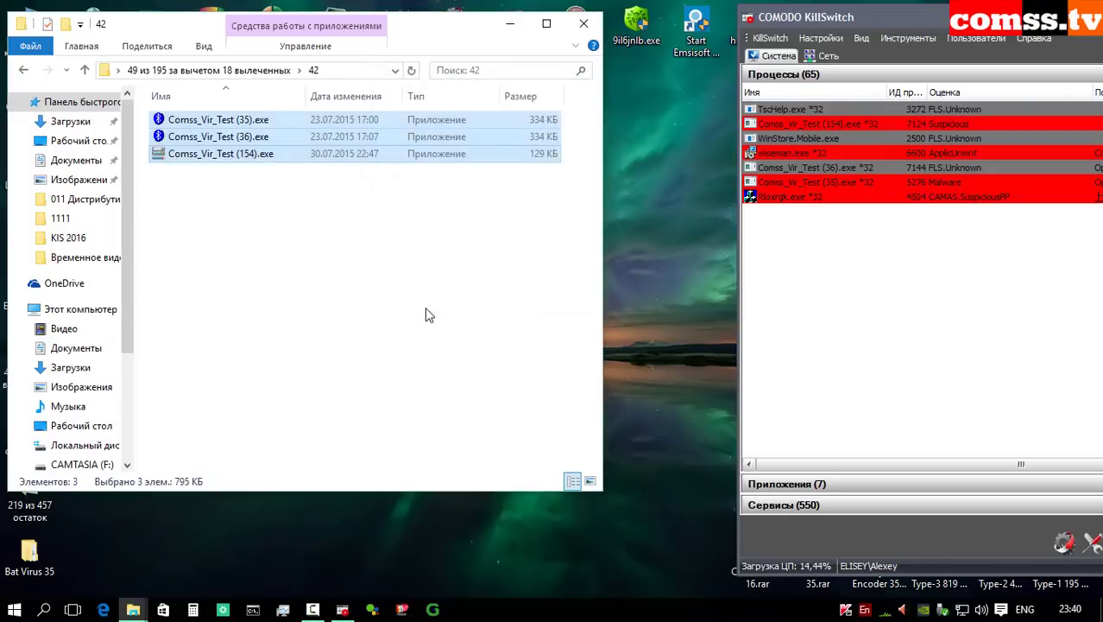
click(362, 260)
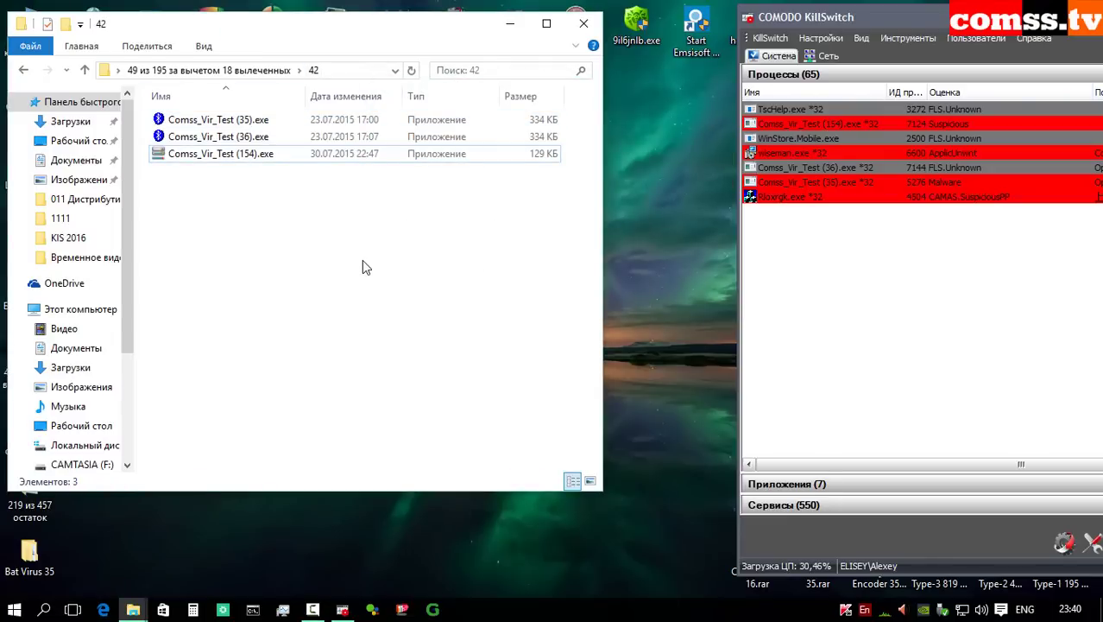
Step: Switch from folder 42 to folder 233 inside "238 из 819 остаток не сортированного" and narrow its name column
key(alt+F4)
double_click(250, 148)
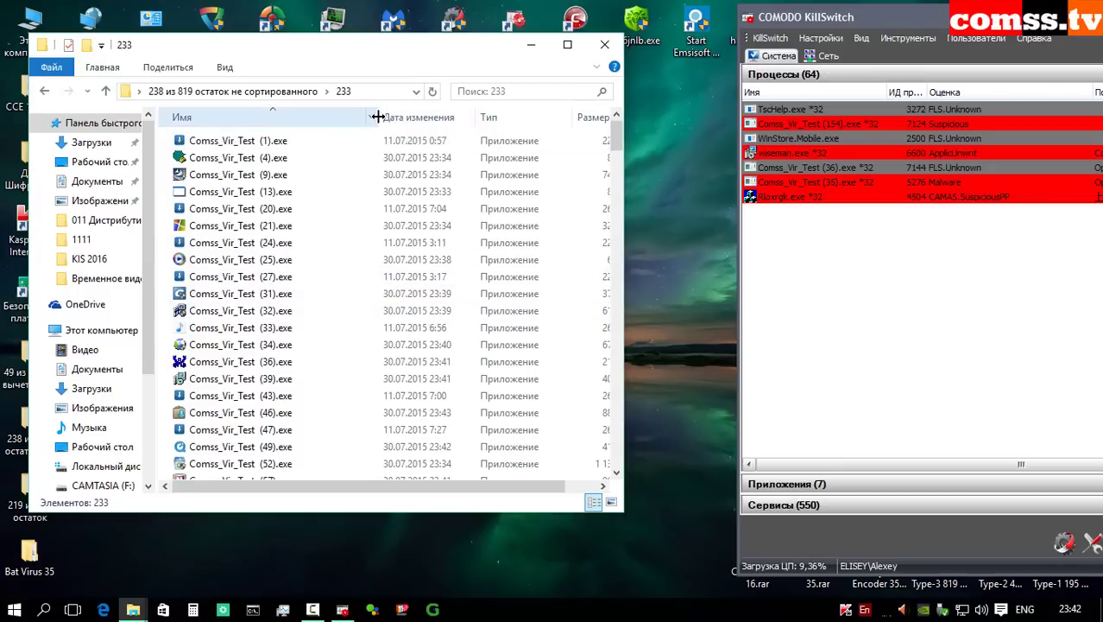
drag(382, 116, 330, 117)
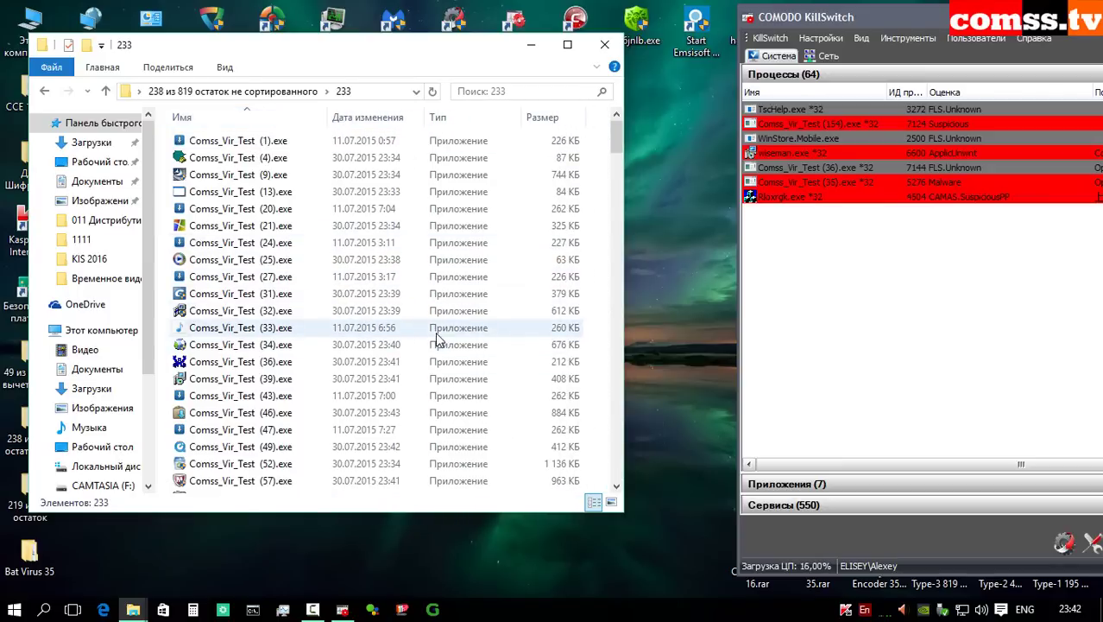
Step: Try to run Comss_Vir_Test (4).exe and Comss_Vir_Test (57).exe from folder 233 as administrator
right_click(324, 158)
click(361, 186)
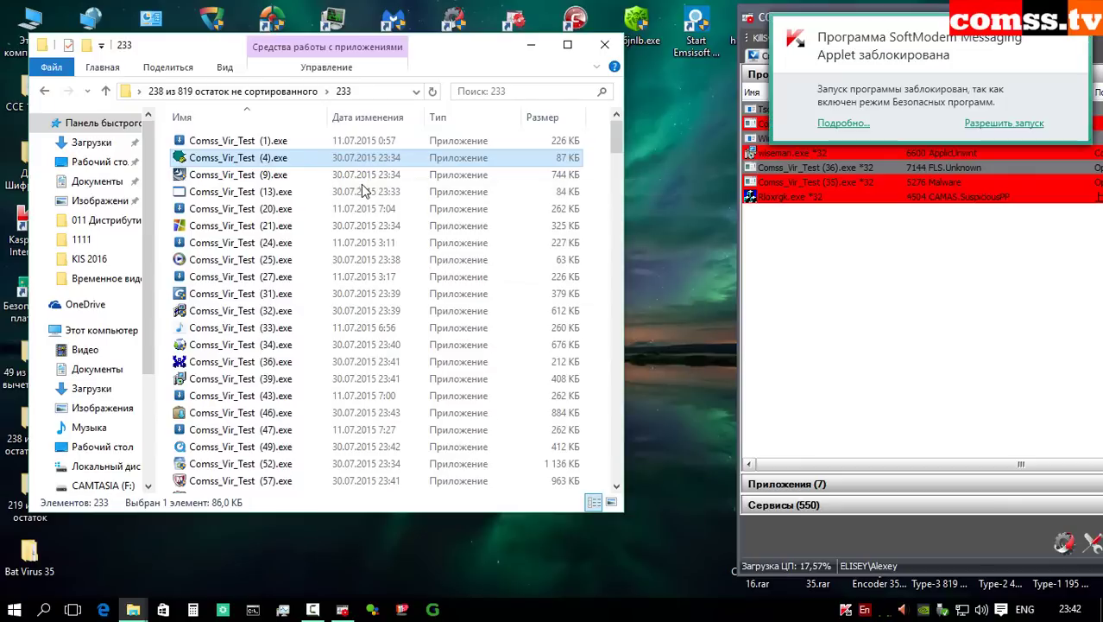
key(Return)
right_click(327, 480)
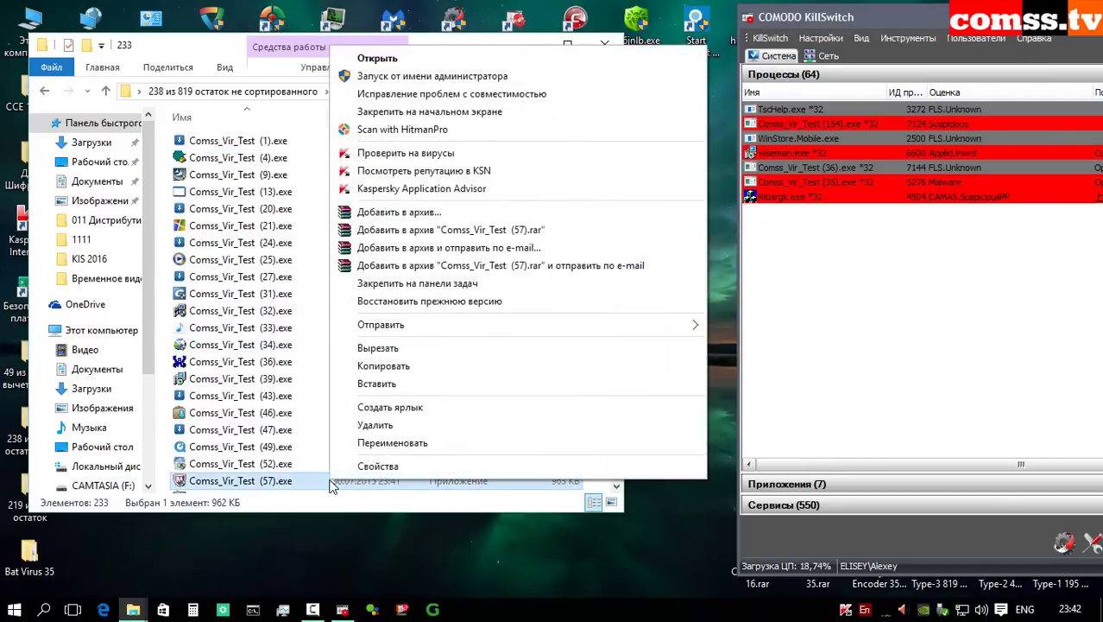
click(422, 76)
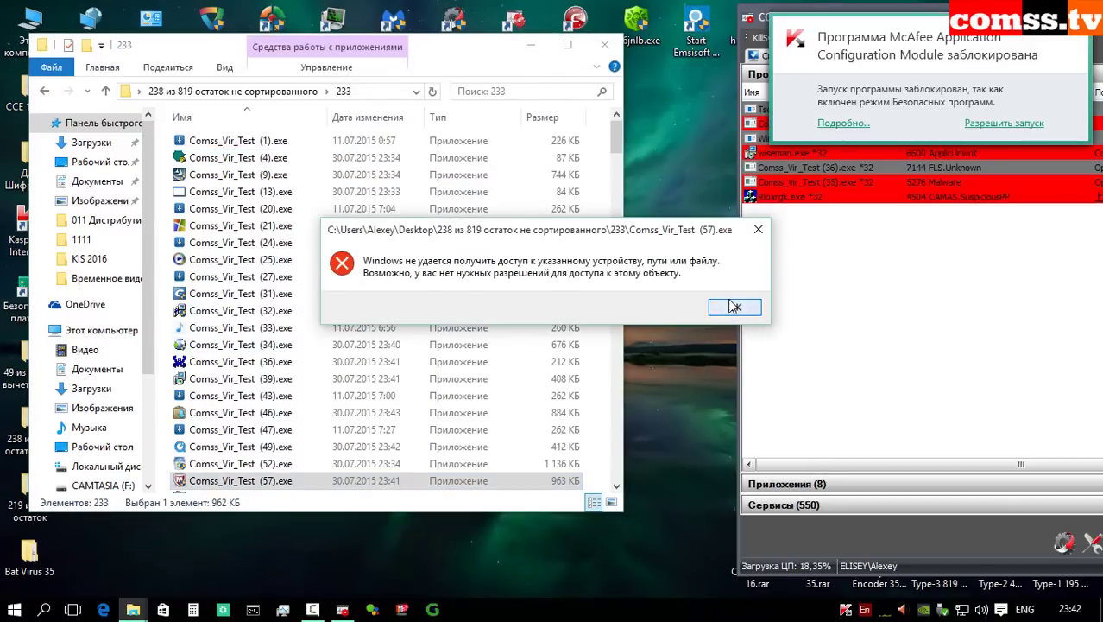
click(735, 307)
Step: Try to run Comss_Vir_Test (82).exe and Comss_Vir_Test (168).exe as administrator
scroll(389, 346, down, 6)
right_click(320, 313)
click(386, 201)
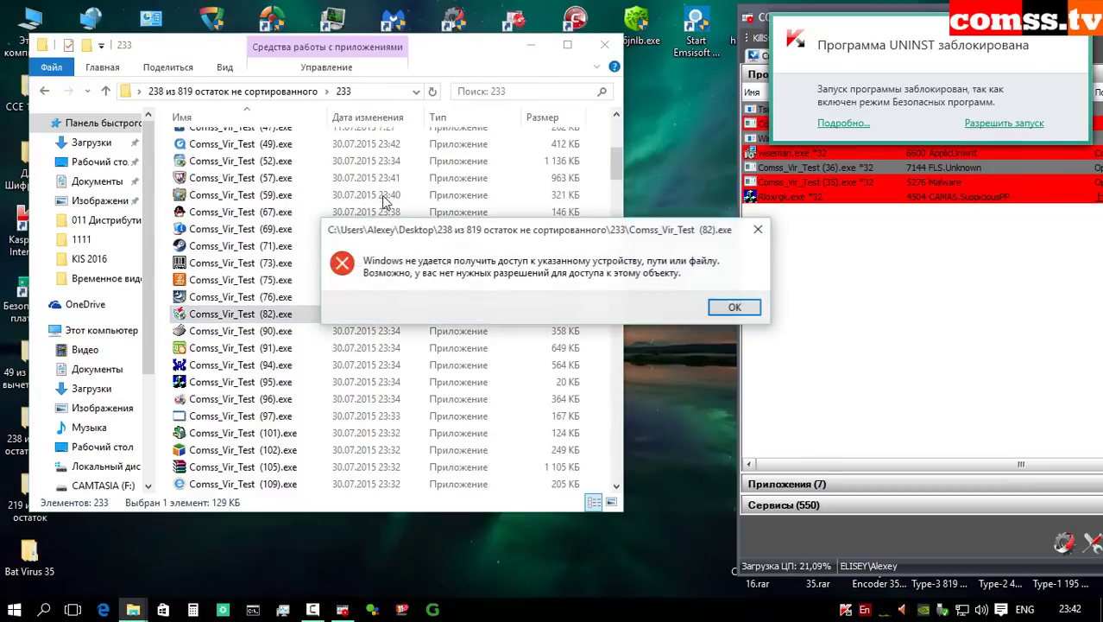
click(734, 307)
scroll(345, 345, down, 9)
right_click(294, 364)
click(410, 200)
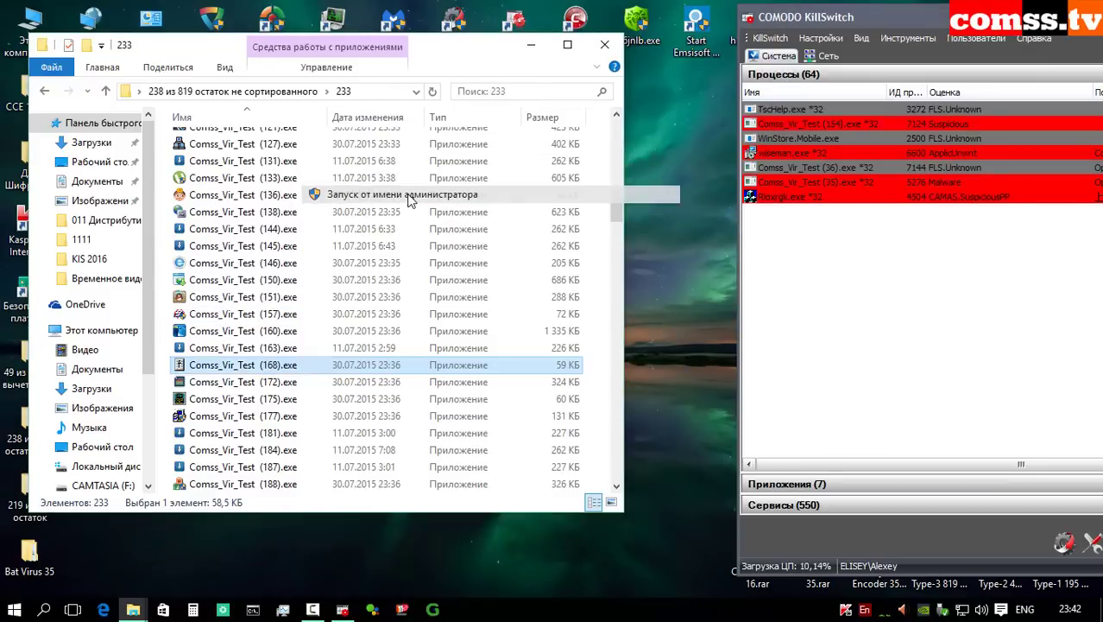
click(735, 306)
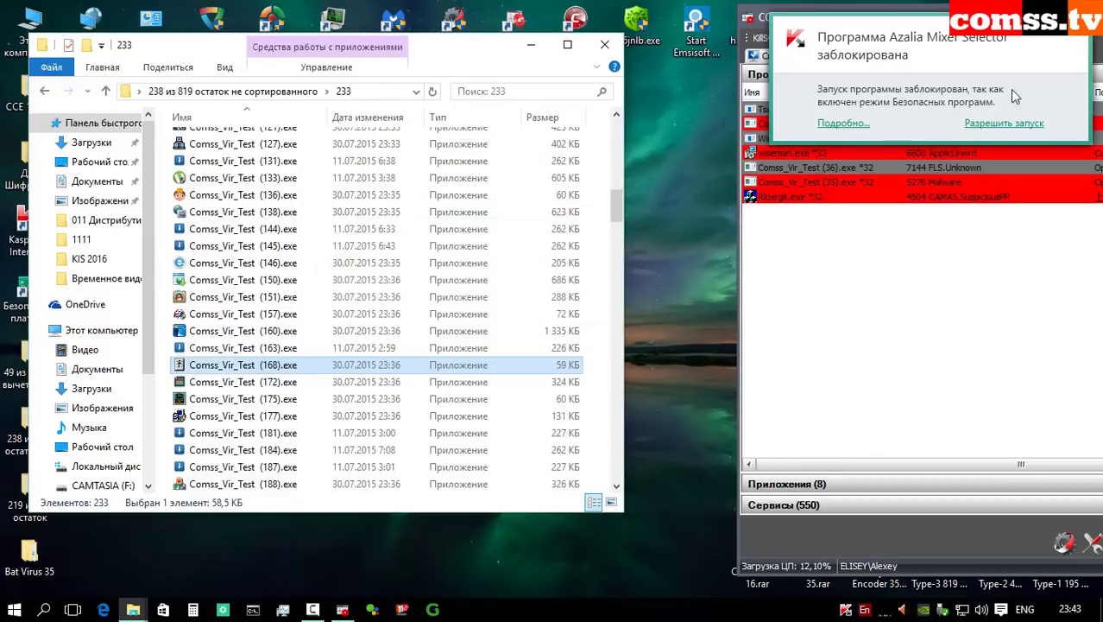
Step: Run Comss_Vir_Test (246).exe as administrator
scroll(293, 314, down, 9)
right_click(293, 313)
click(393, 197)
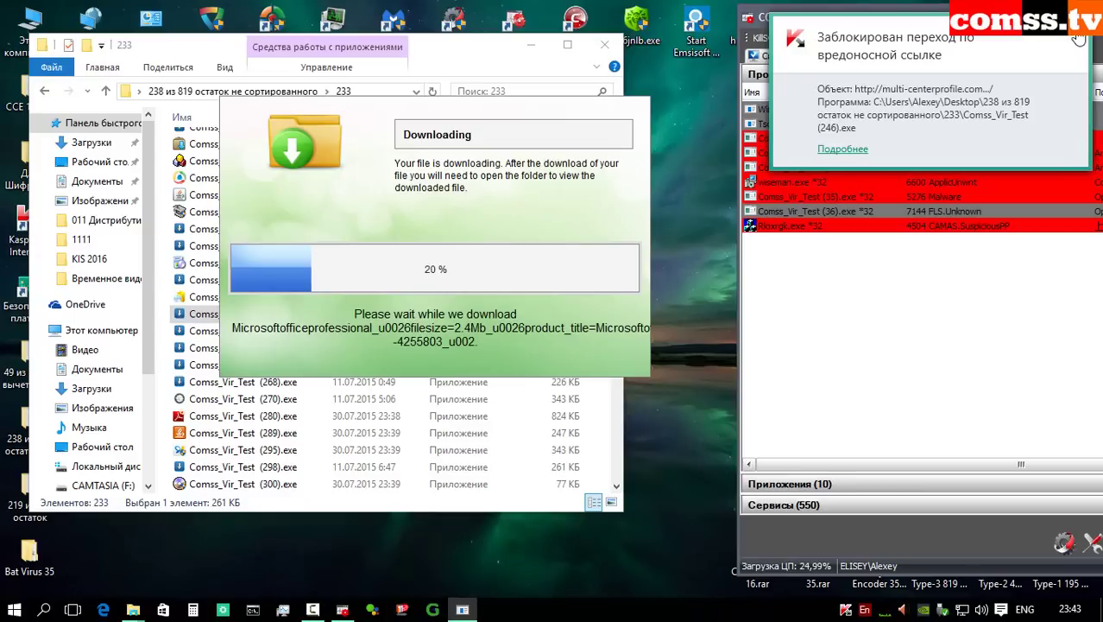
Step: Run Comss_Vir_Test (270).exe as administrator, continuing its downloader, and try to disinfect the detected BetterMarkIt malware without a restart
click(298, 398)
right_click(298, 398)
click(401, 195)
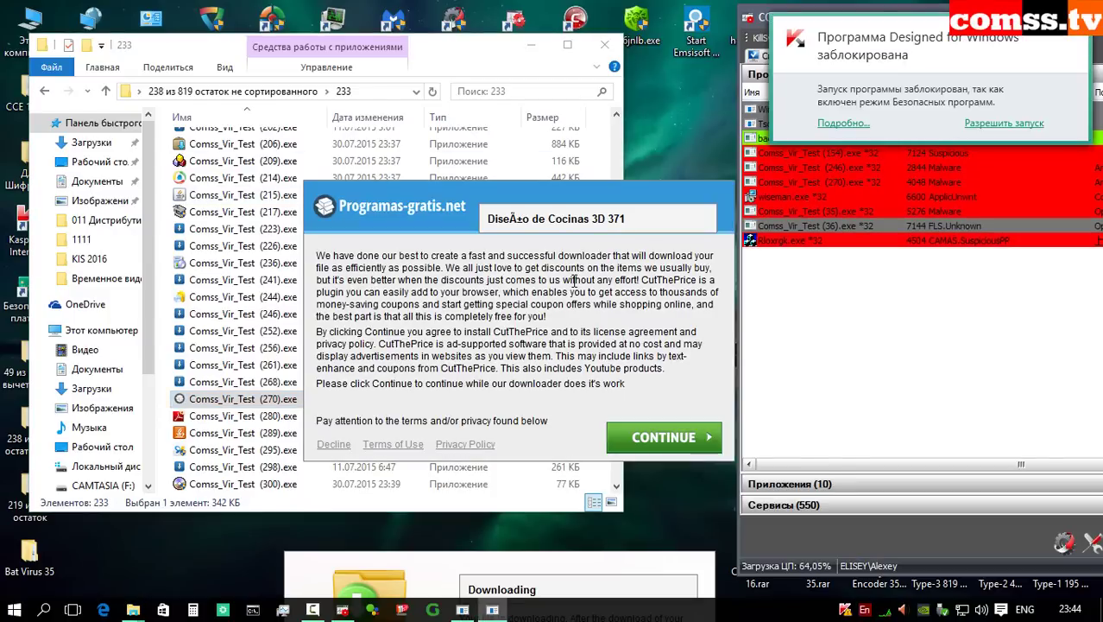
click(663, 439)
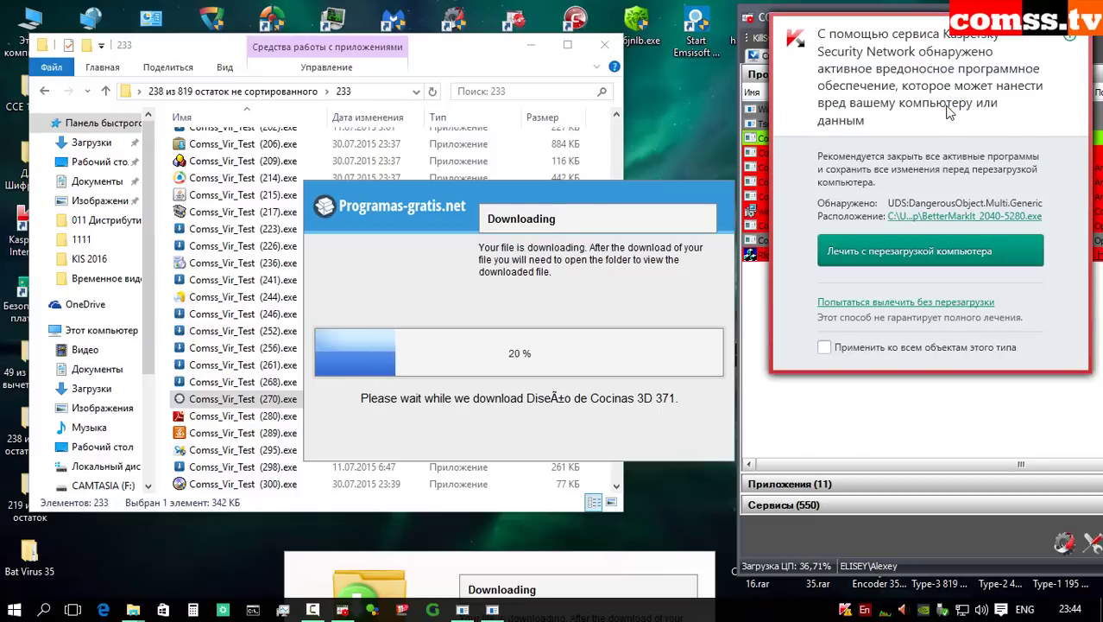
click(937, 303)
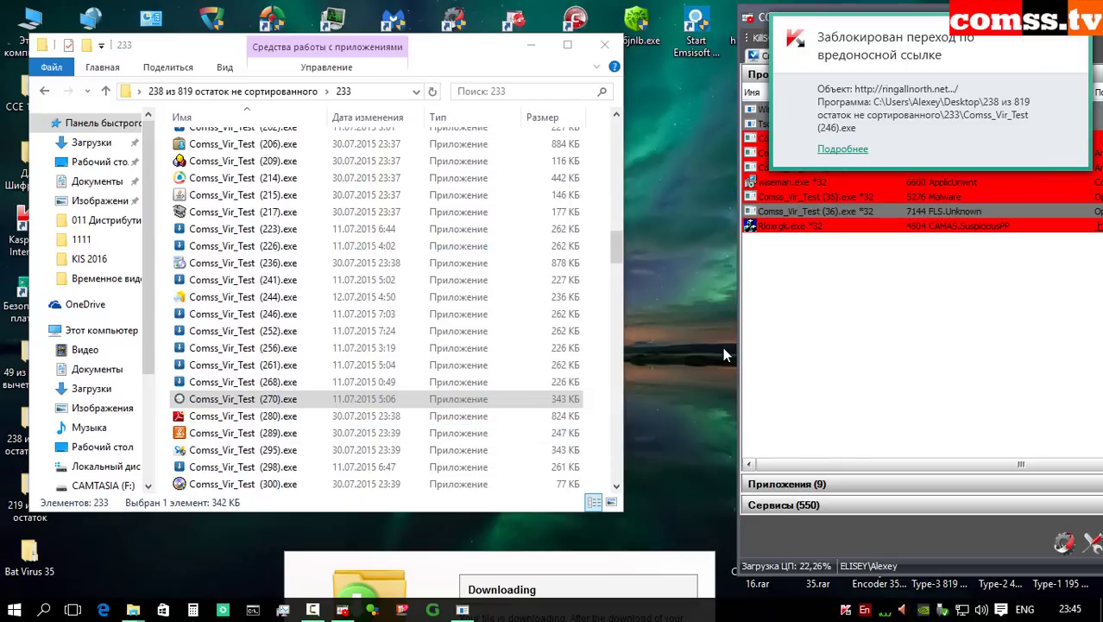
Step: Try to run Comss_Vir_Test (289).exe as administrator and delete the detected adware AmpHand.xyz.exe
scroll(291, 278, down, 3)
right_click(289, 280)
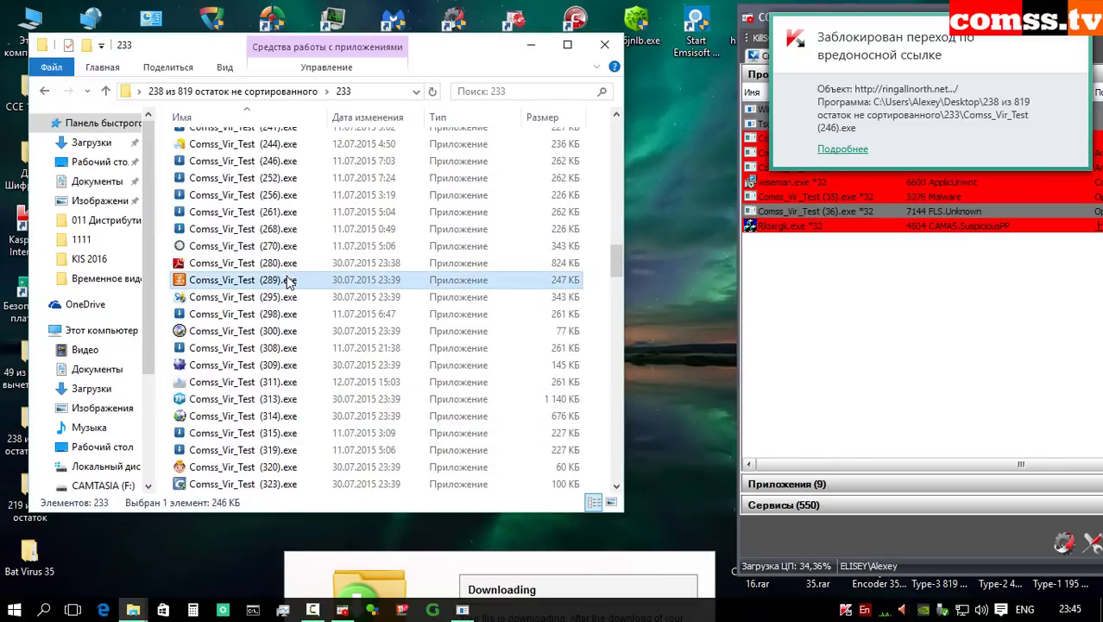
click(363, 194)
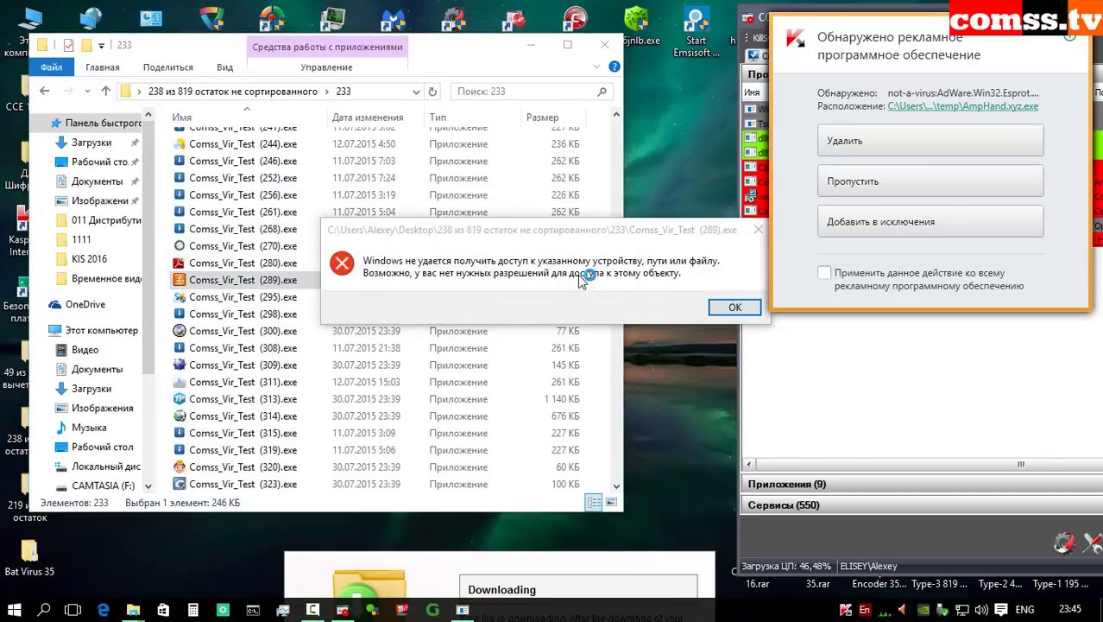
click(735, 307)
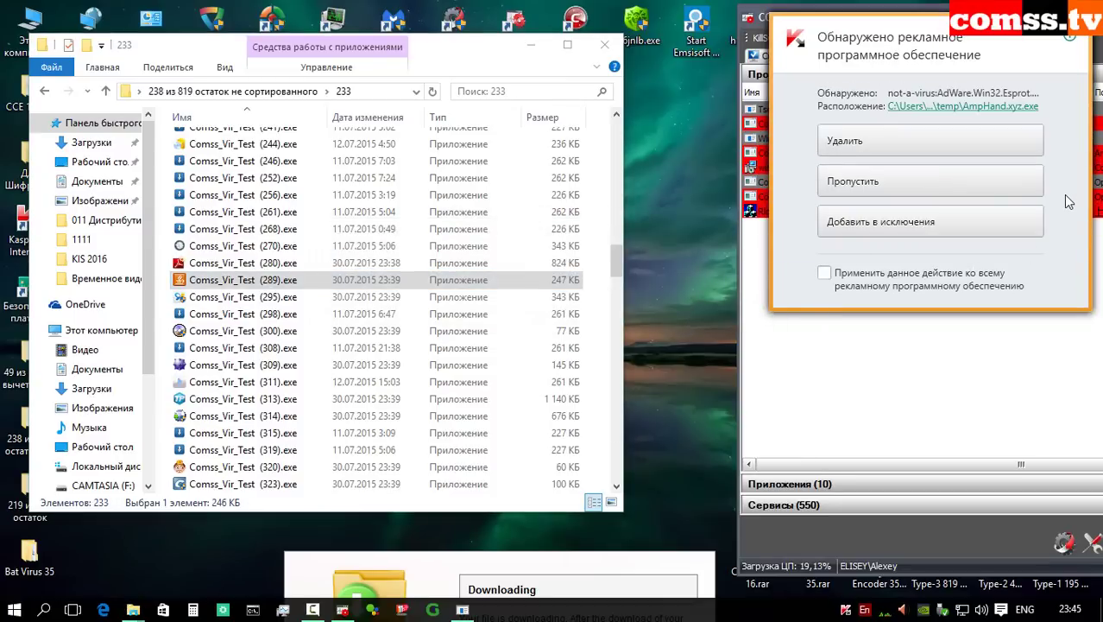
click(867, 145)
Step: Try to run Comss_Vir_Test (314).exe as administrator
right_click(297, 418)
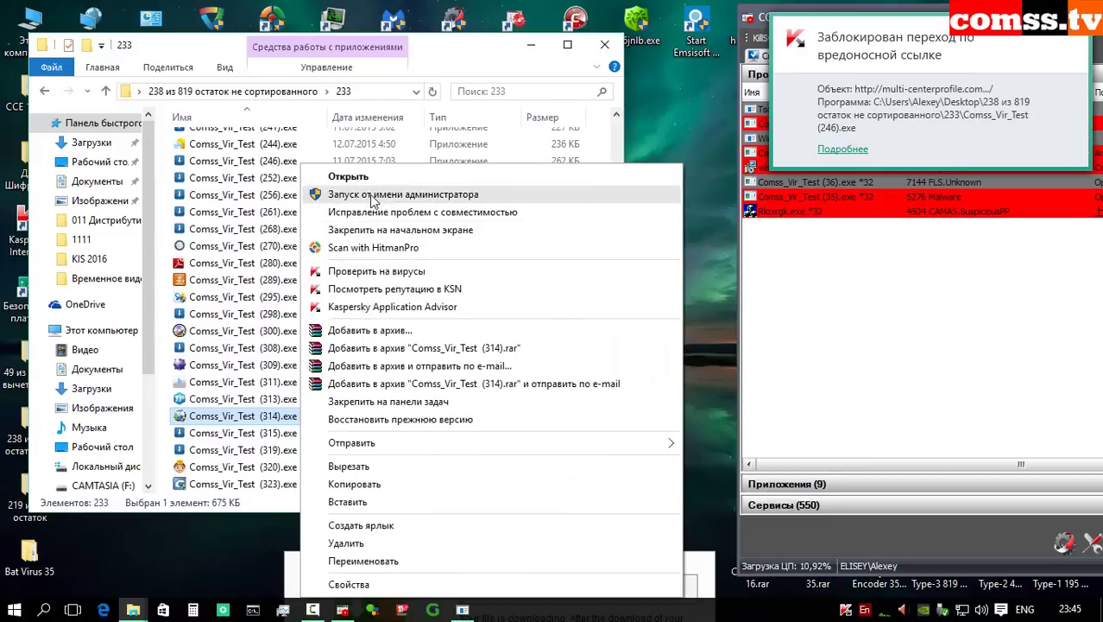
click(313, 195)
click(735, 308)
Step: Run Comss_Vir_Test (336).exe as administrator and delete the detected adware, applying the action to all adware
scroll(345, 345, down, 5)
right_click(297, 293)
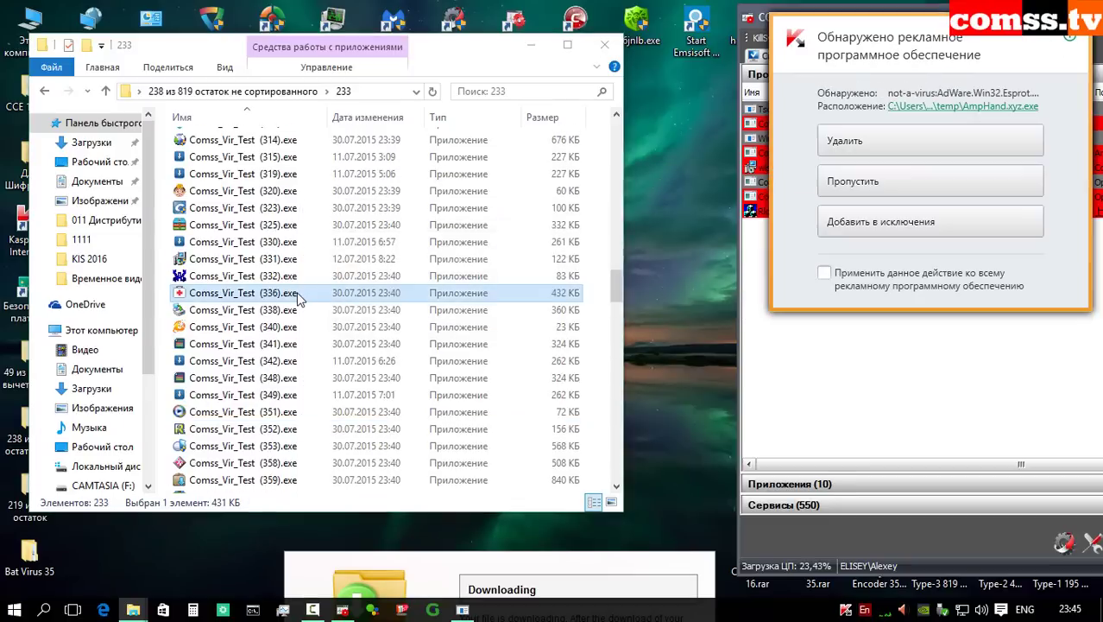
click(370, 195)
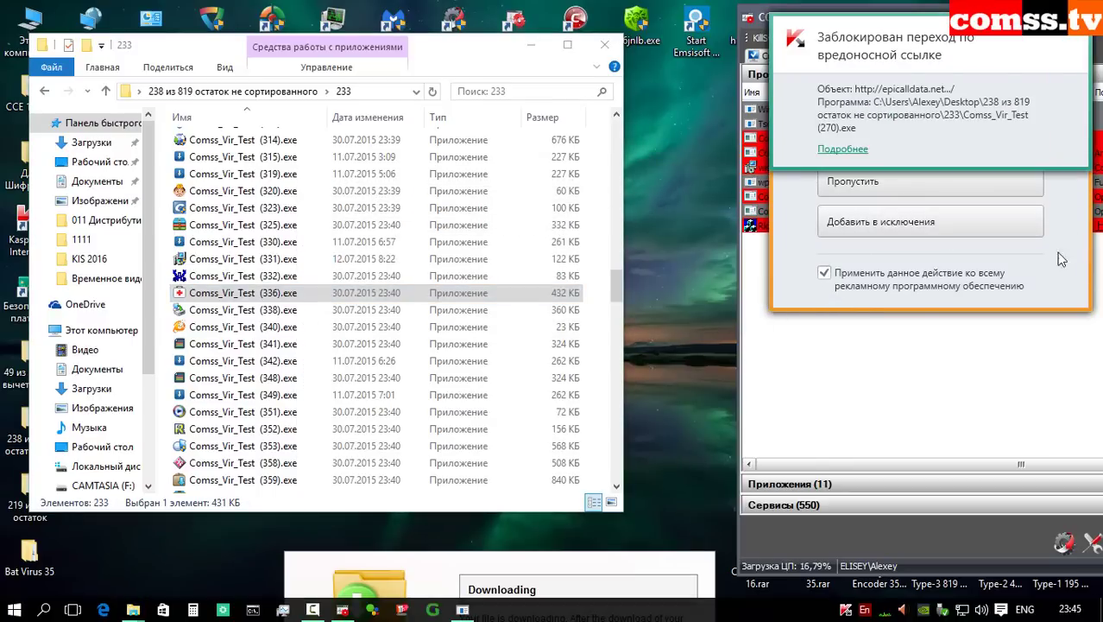
click(906, 142)
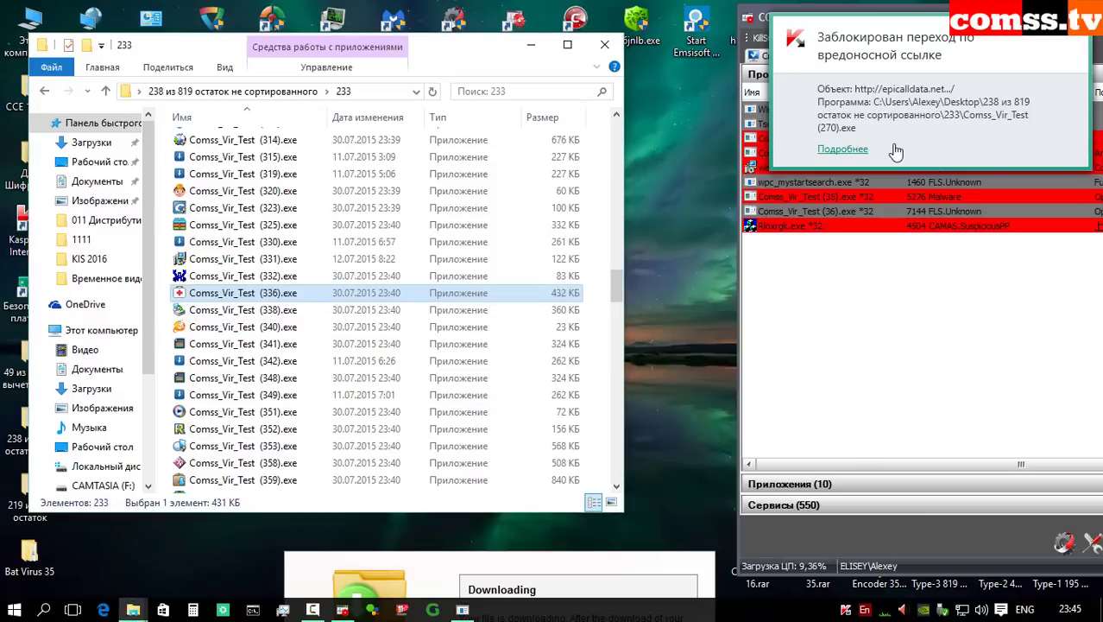
Step: Try to run Comss_Vir_Test (348).exe and Comss_Vir_Test (380).exe as administrator
right_click(325, 378)
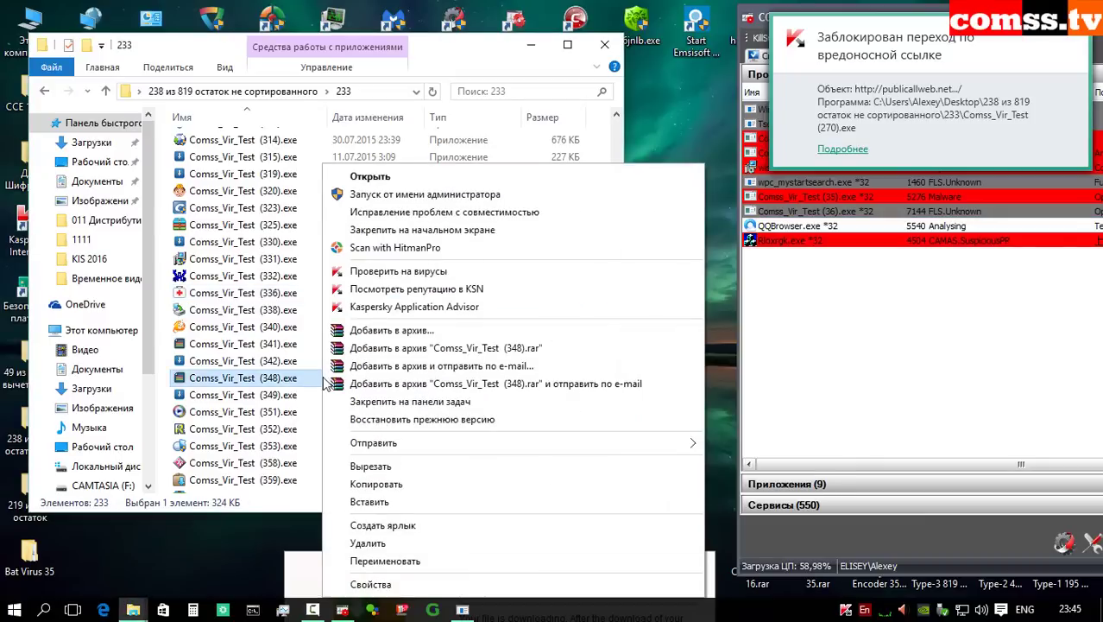
click(412, 196)
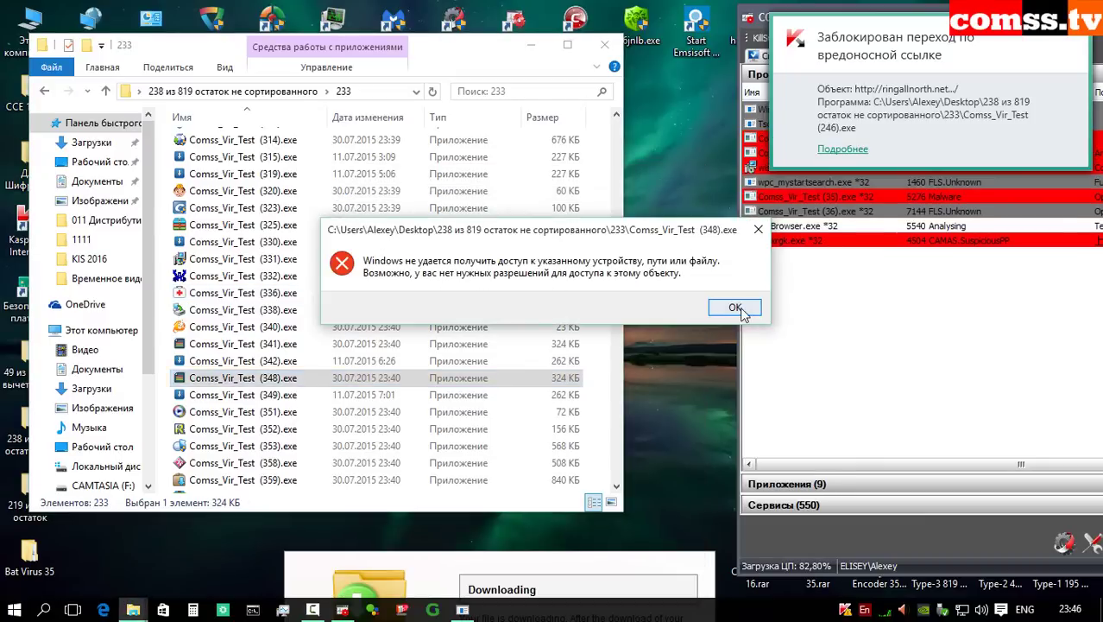
click(734, 306)
scroll(285, 294, down, 6)
right_click(276, 288)
click(371, 195)
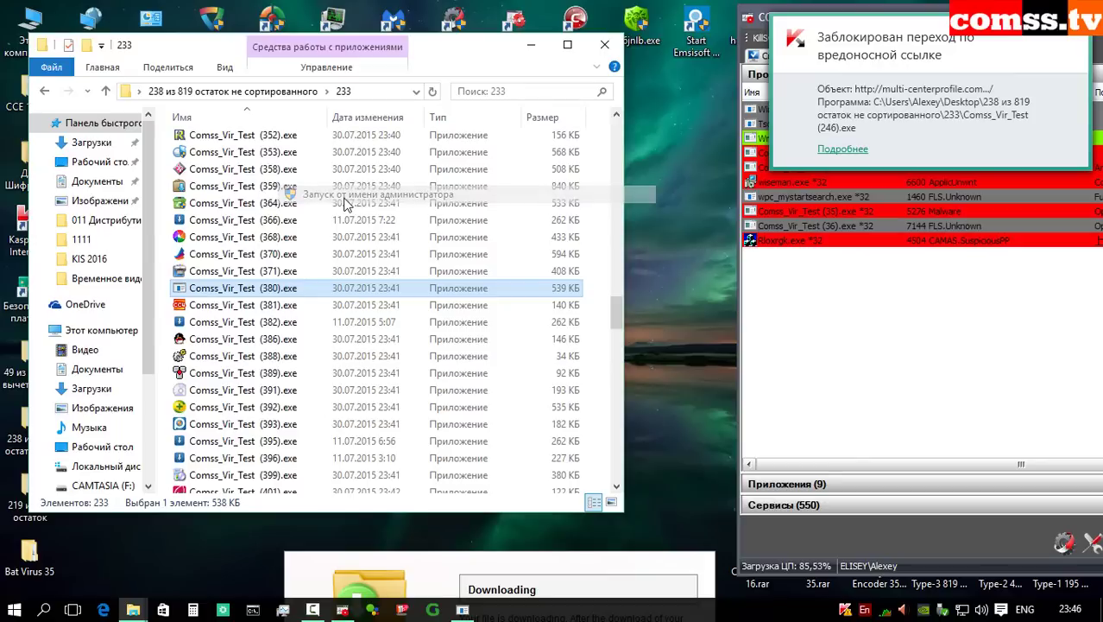
click(800, 313)
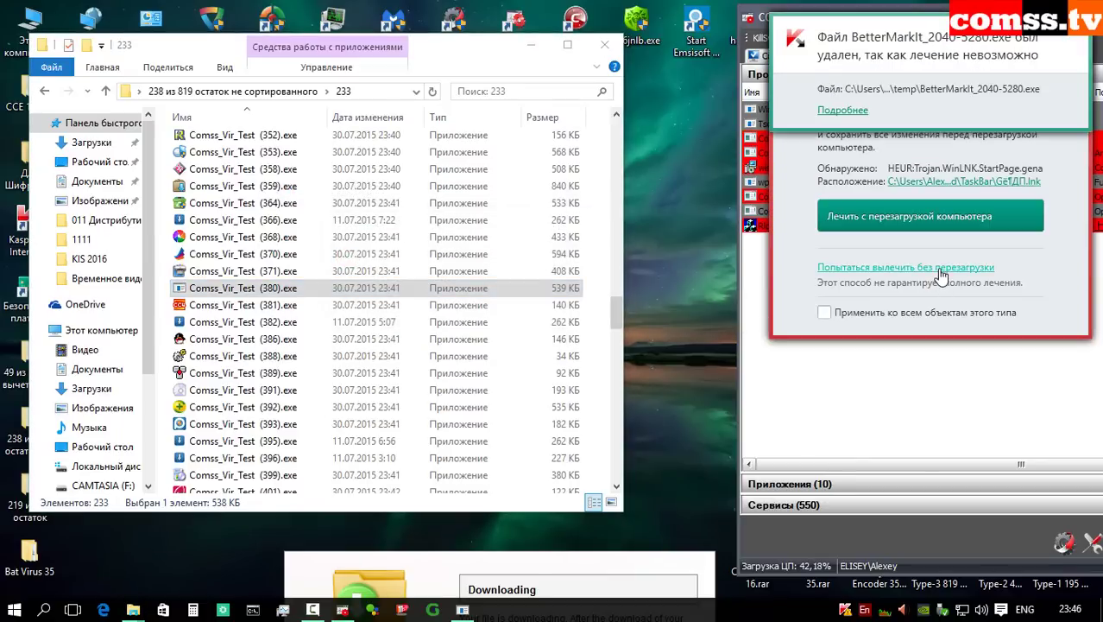
Step: Try to disinfect the detected StartPage shortcuts without a restart, applying it to all objects of this type, and move the error.txt window aside
click(940, 270)
click(938, 270)
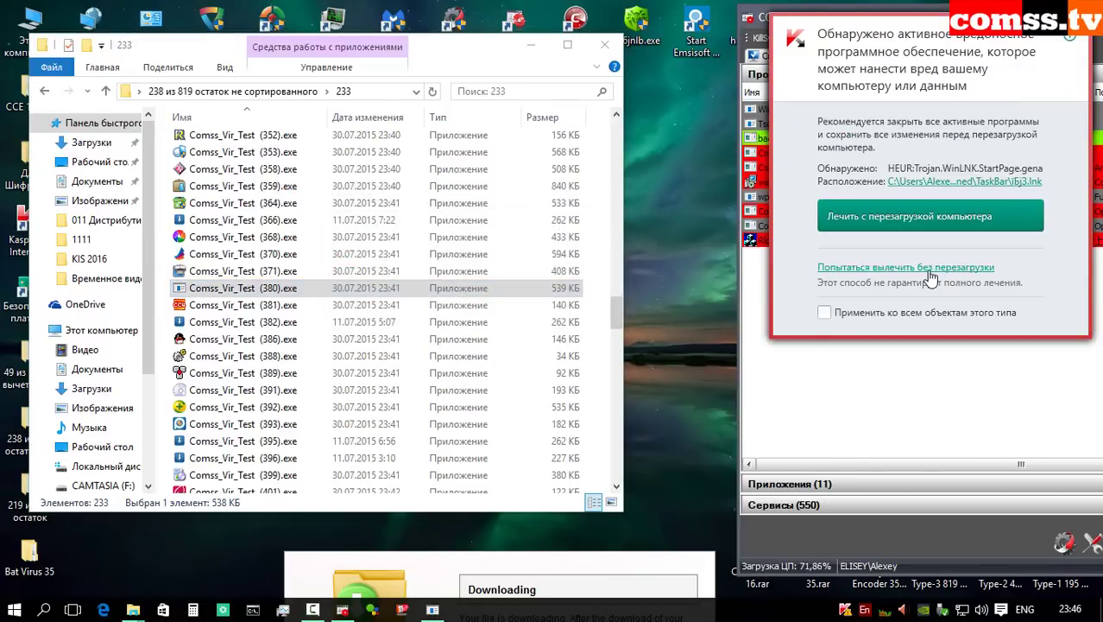
click(893, 313)
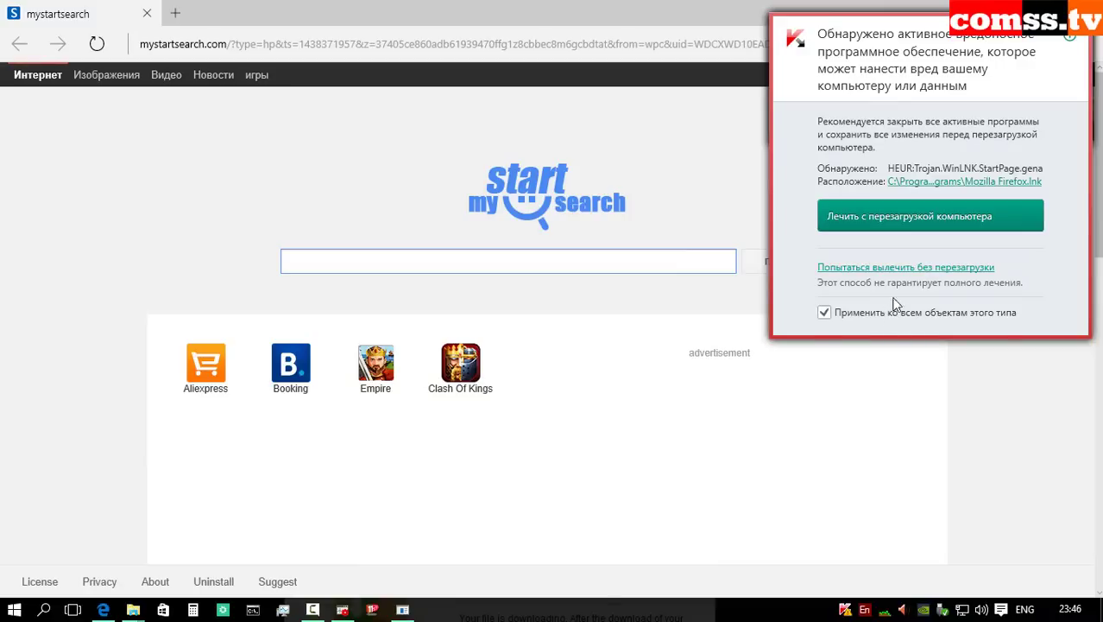
click(903, 269)
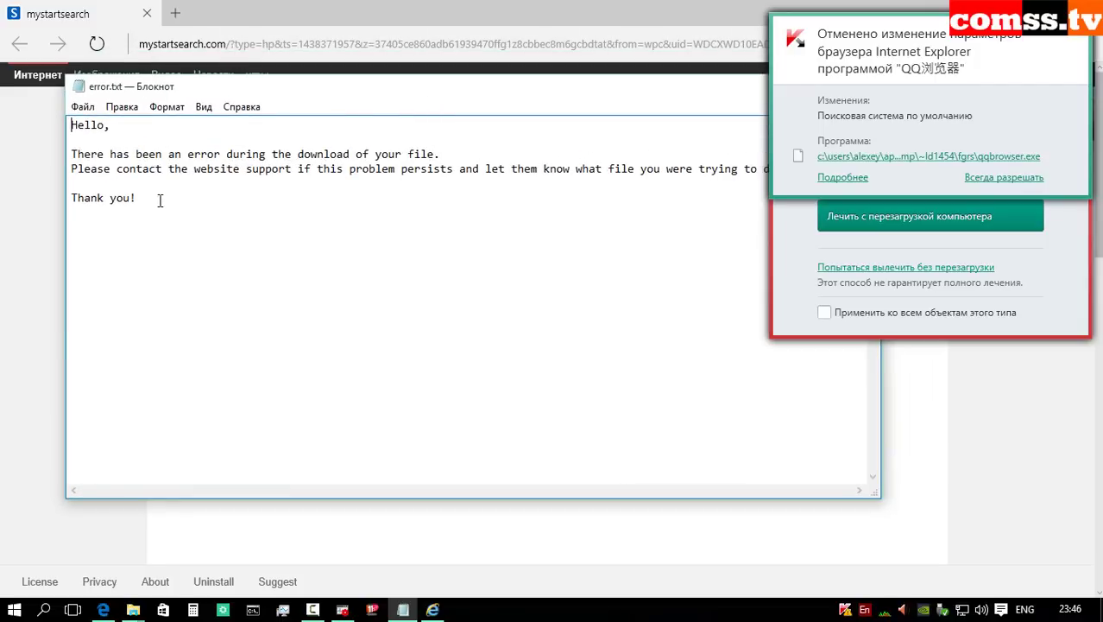
drag(516, 87, 399, 138)
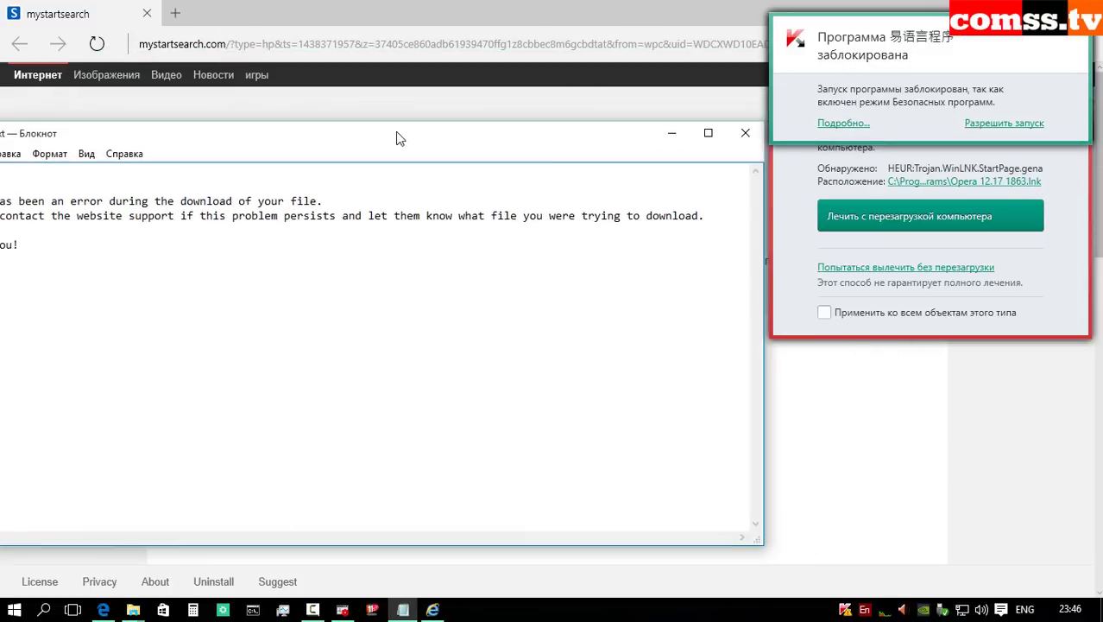
Step: Try to run Comss_Vir_Test (448).exe and Comss_Vir_Test (467).exe from folder 233 as administrator
click(350, 348)
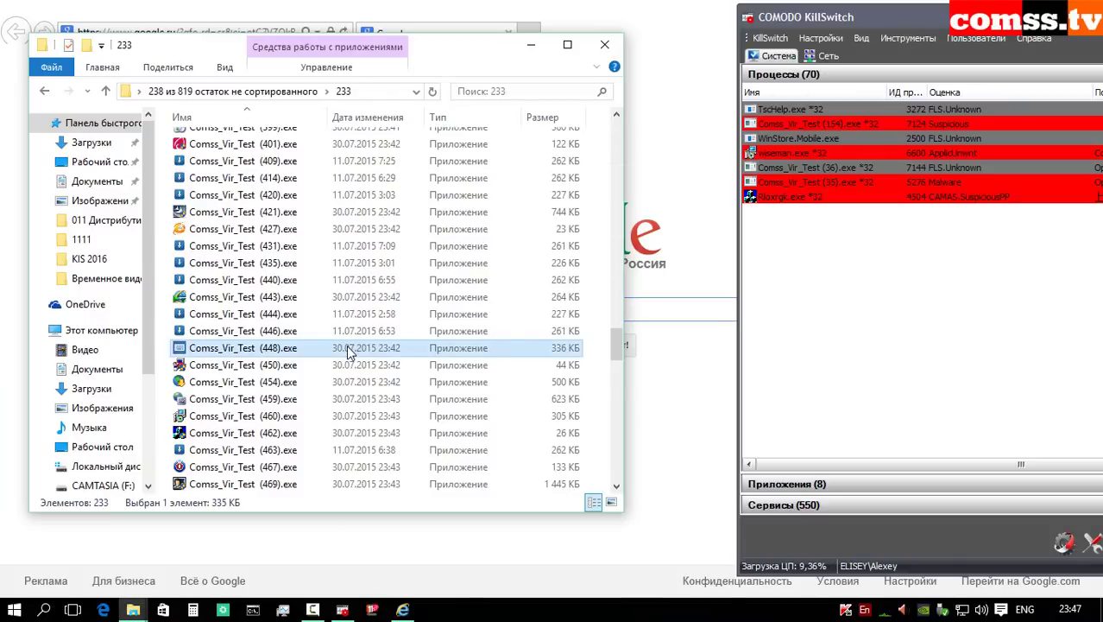
right_click(350, 348)
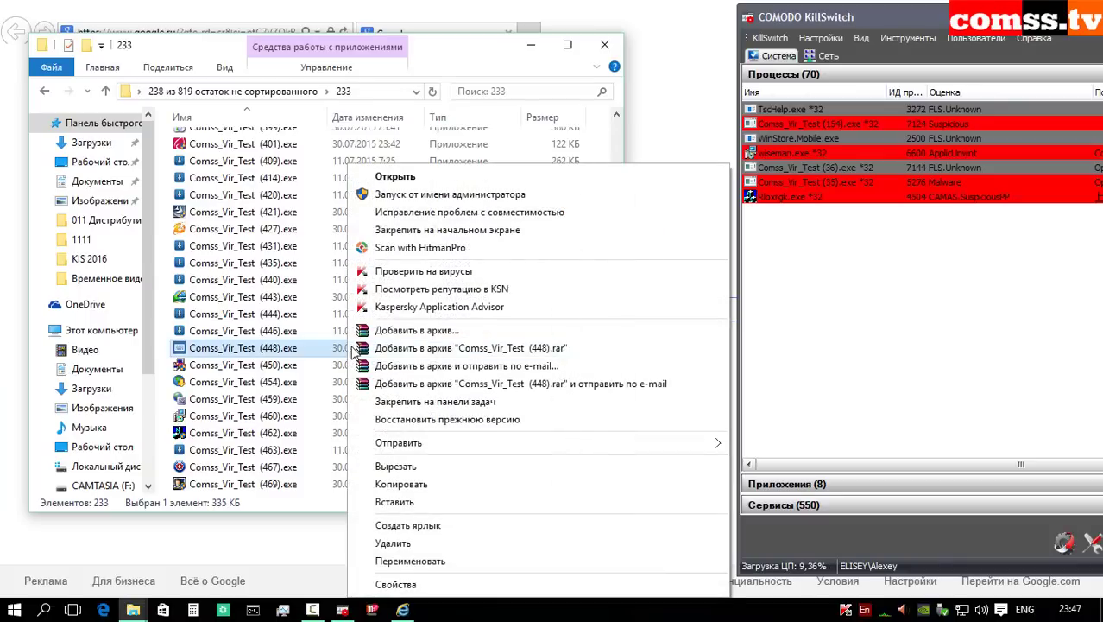
click(397, 208)
click(730, 309)
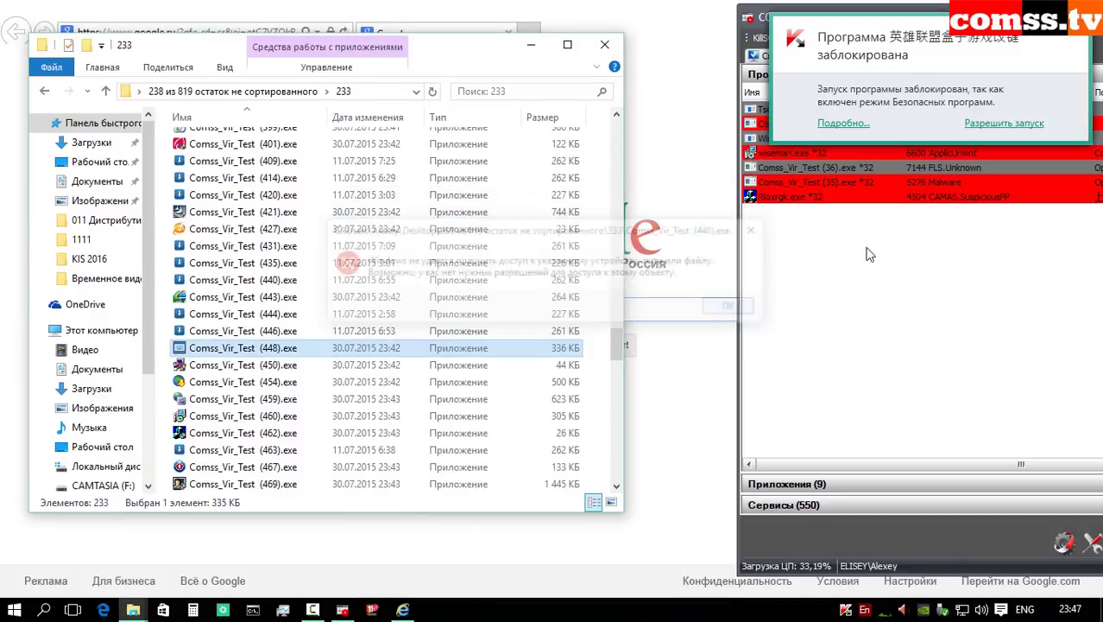
right_click(255, 467)
click(336, 60)
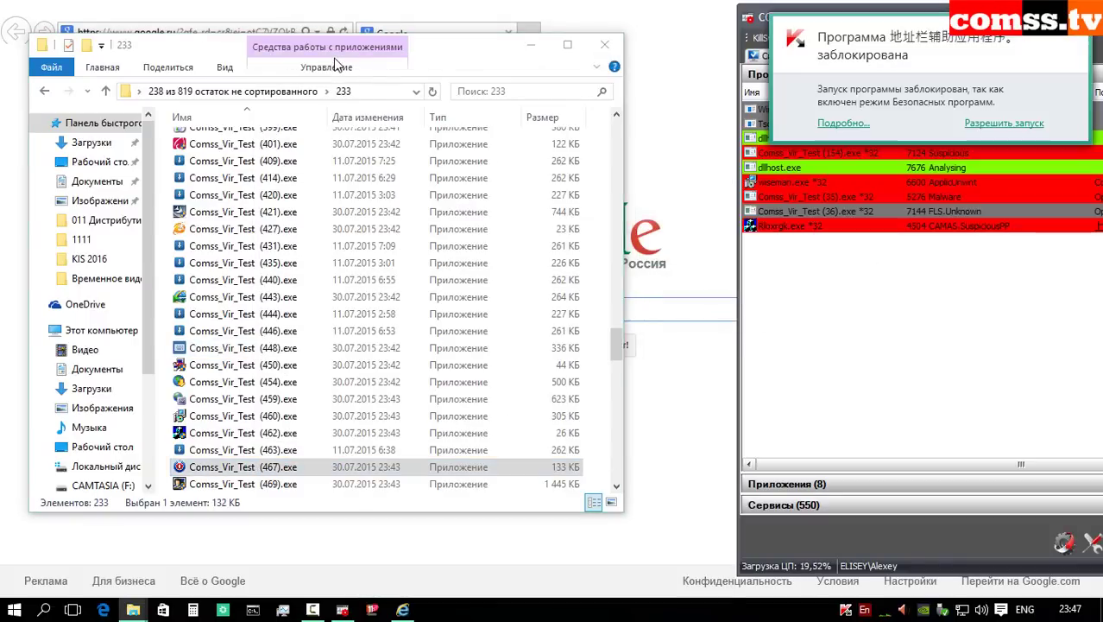
click(790, 305)
Step: Try to run Comss_Vir_Test (556).exe and Comss_Vir_Test (609).exe as administrator
scroll(320, 362, down, 8)
right_click(319, 362)
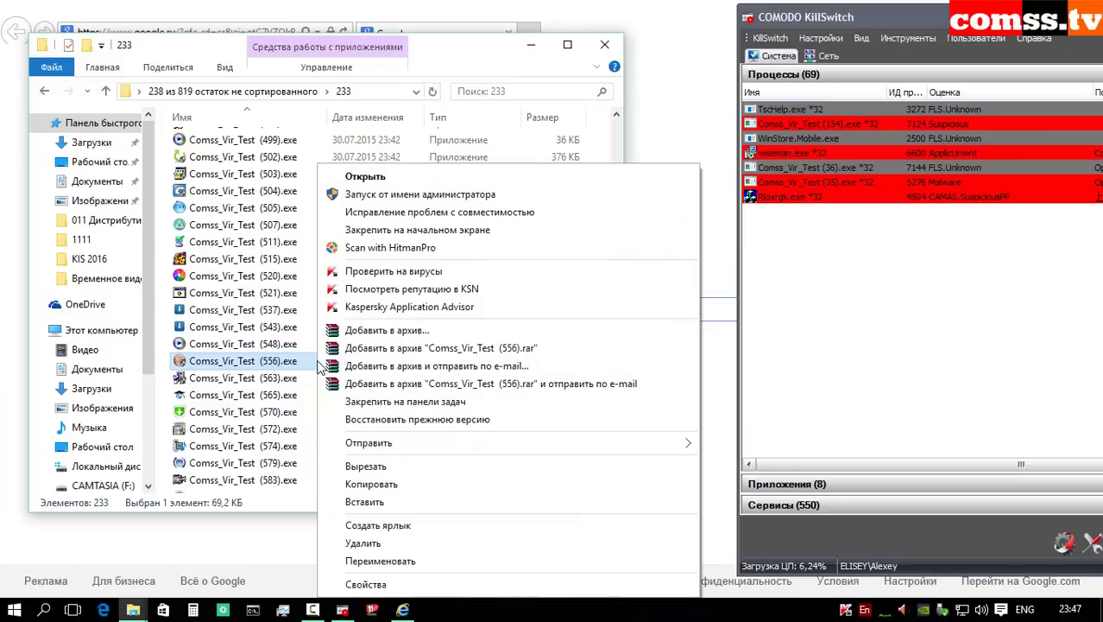
click(393, 194)
click(752, 308)
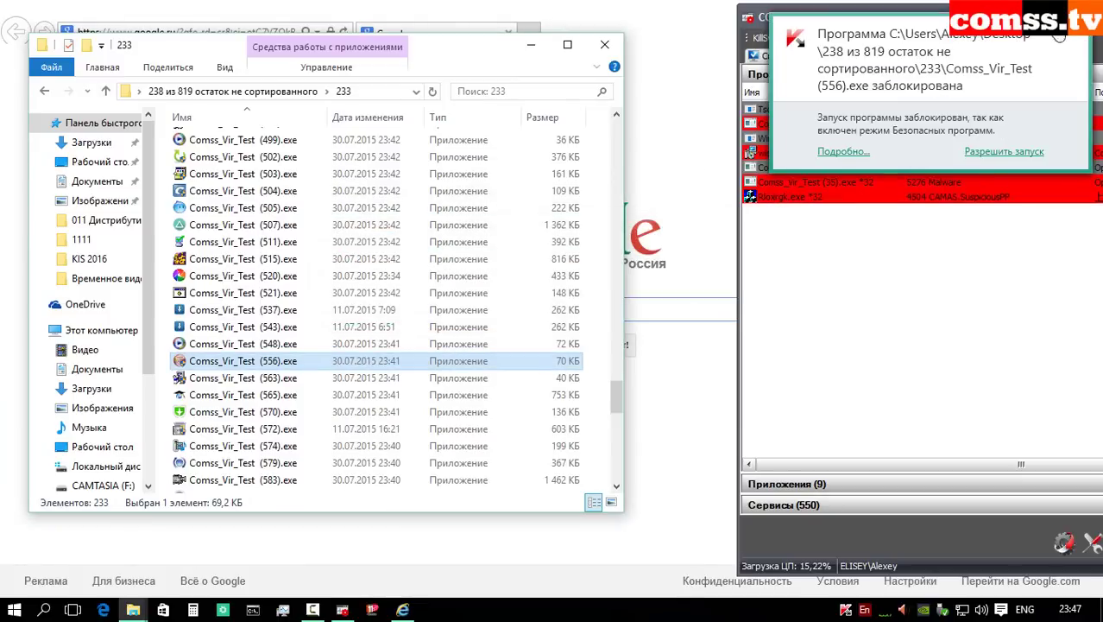
scroll(285, 398, down, 4)
right_click(285, 398)
click(371, 194)
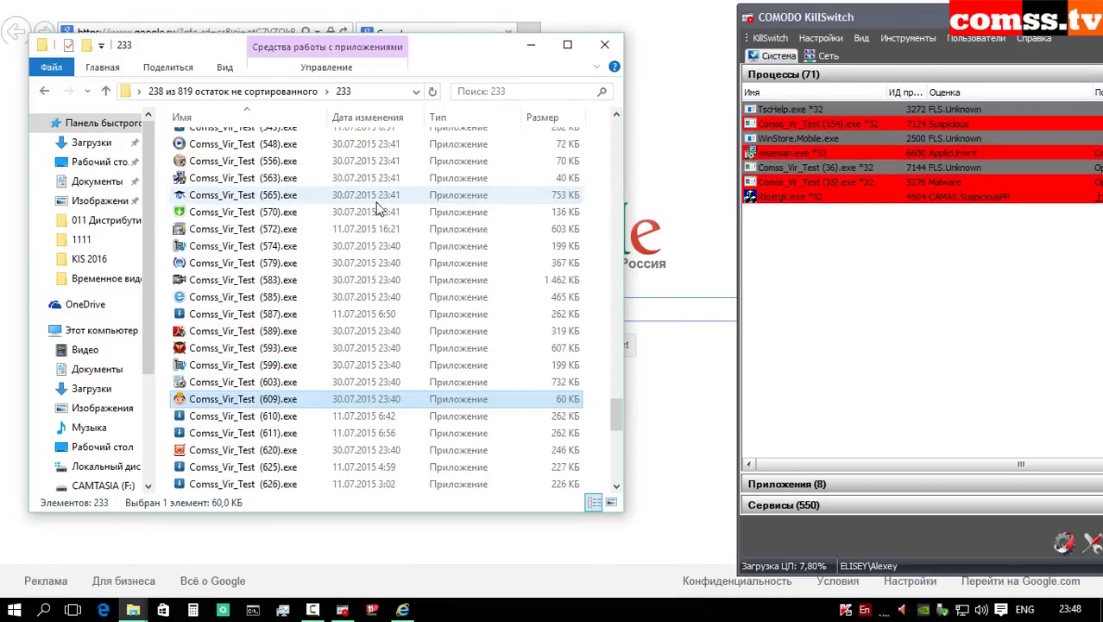
Step: Run Comss_Vir_Test (648).exe as administrator and dismiss its runtime error
scroll(473, 380, down, 3)
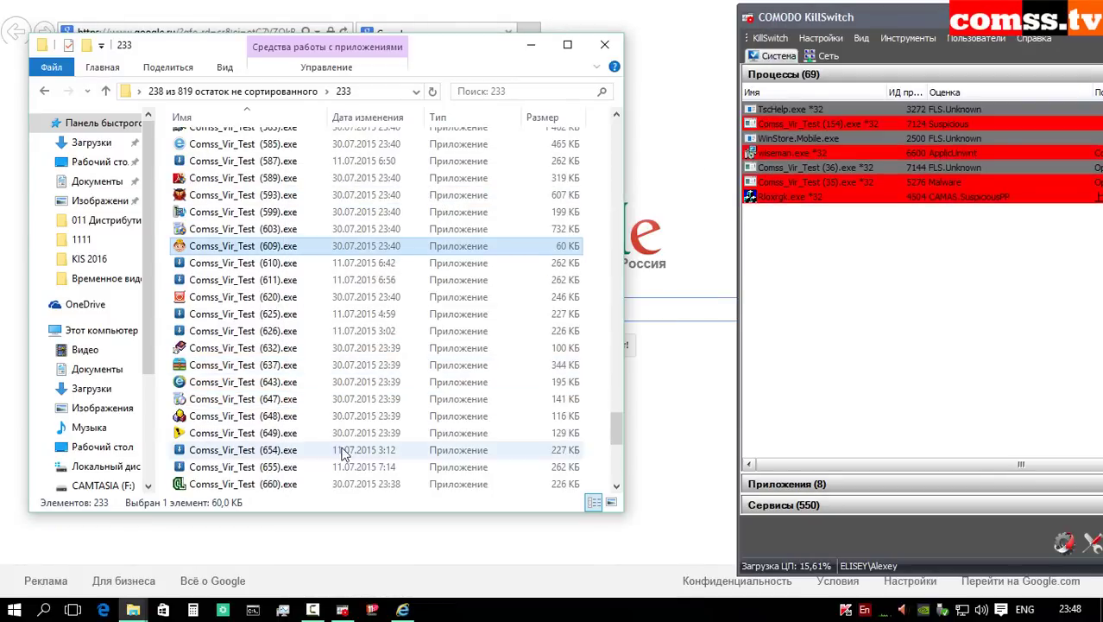
click(317, 415)
right_click(318, 415)
click(397, 195)
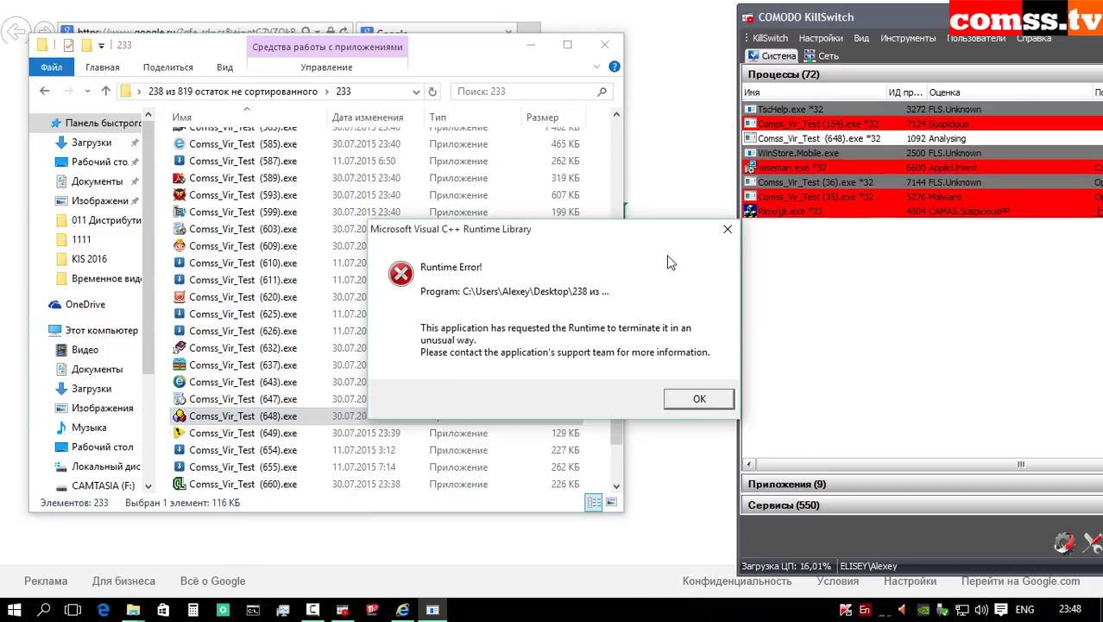
click(699, 397)
scroll(427, 391, down, 7)
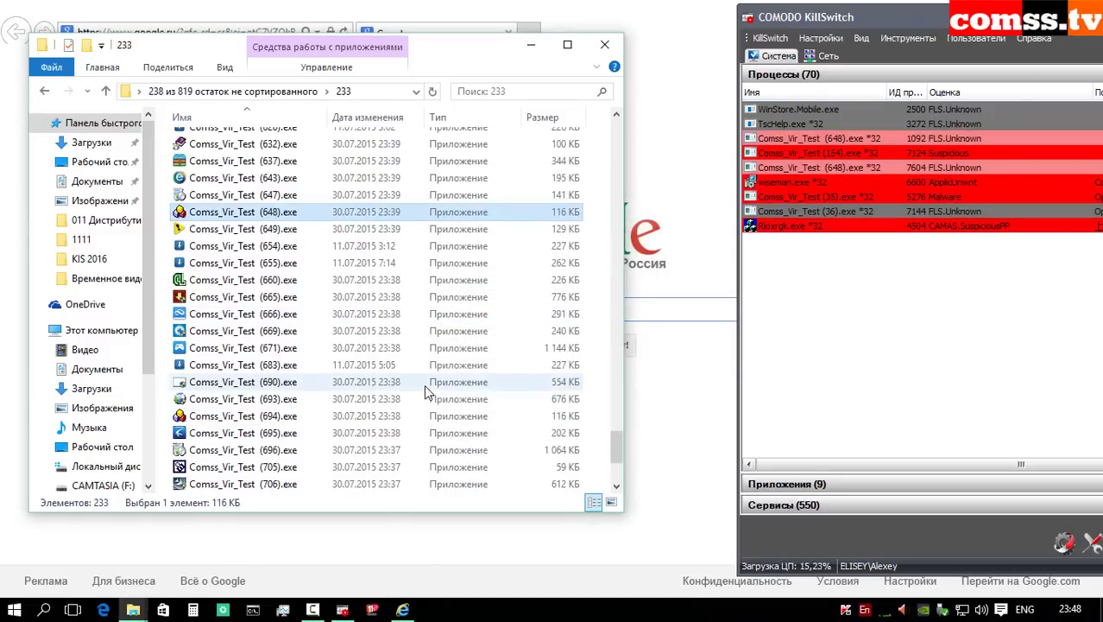
Step: Try to run Comss_Vir_Test (705).exe and Comss_Vir_Test (729).exe from folder 233 as administrator
right_click(299, 319)
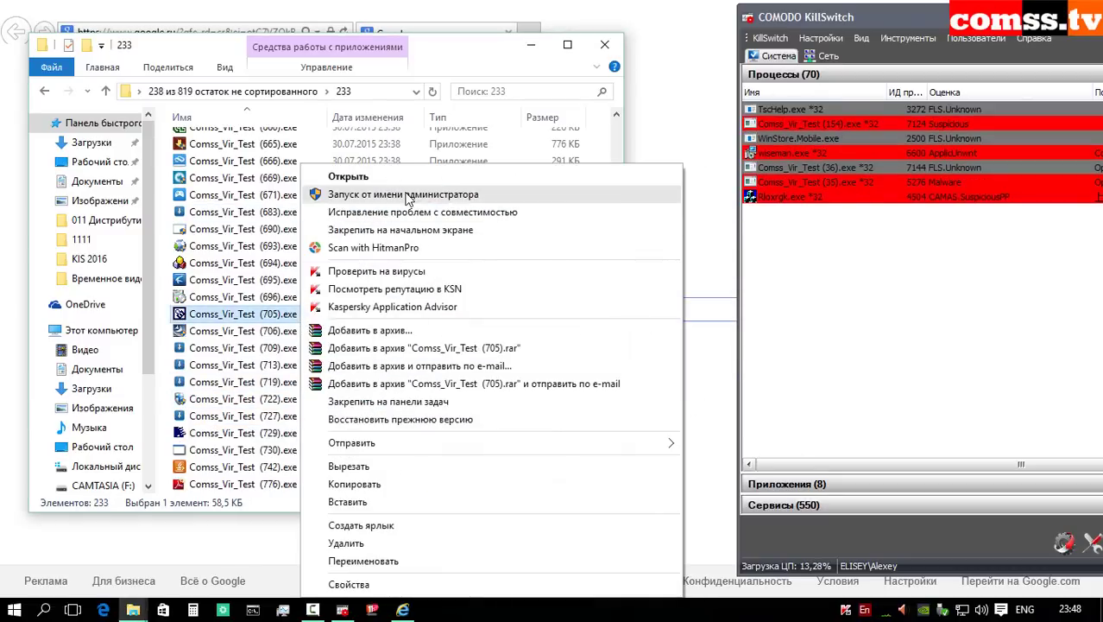
click(380, 208)
click(734, 308)
scroll(321, 415, down, 1)
right_click(322, 415)
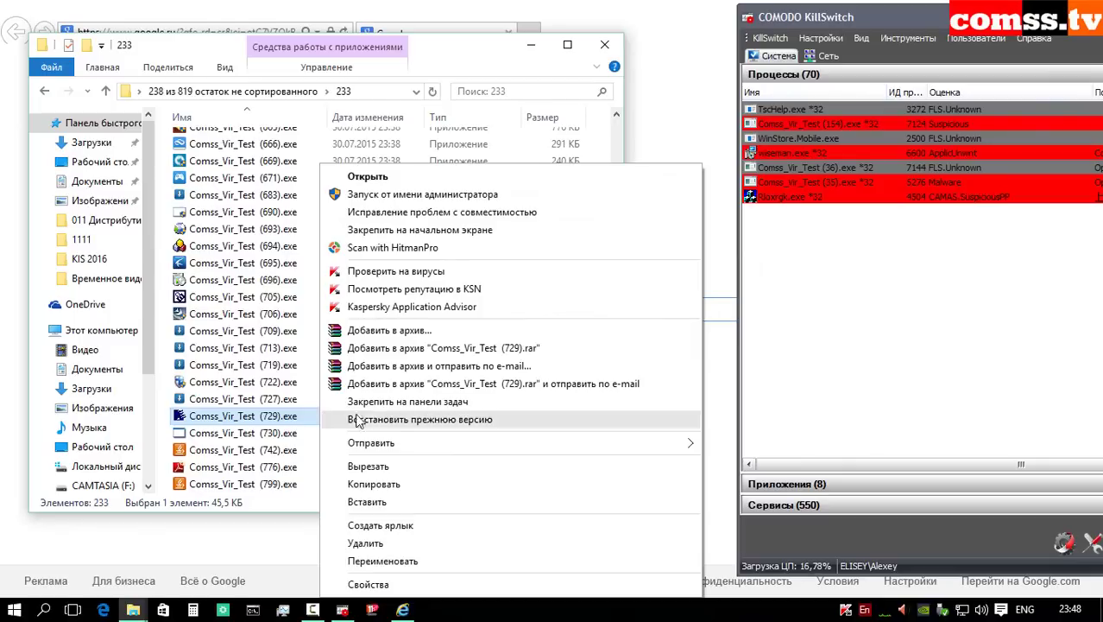
click(440, 196)
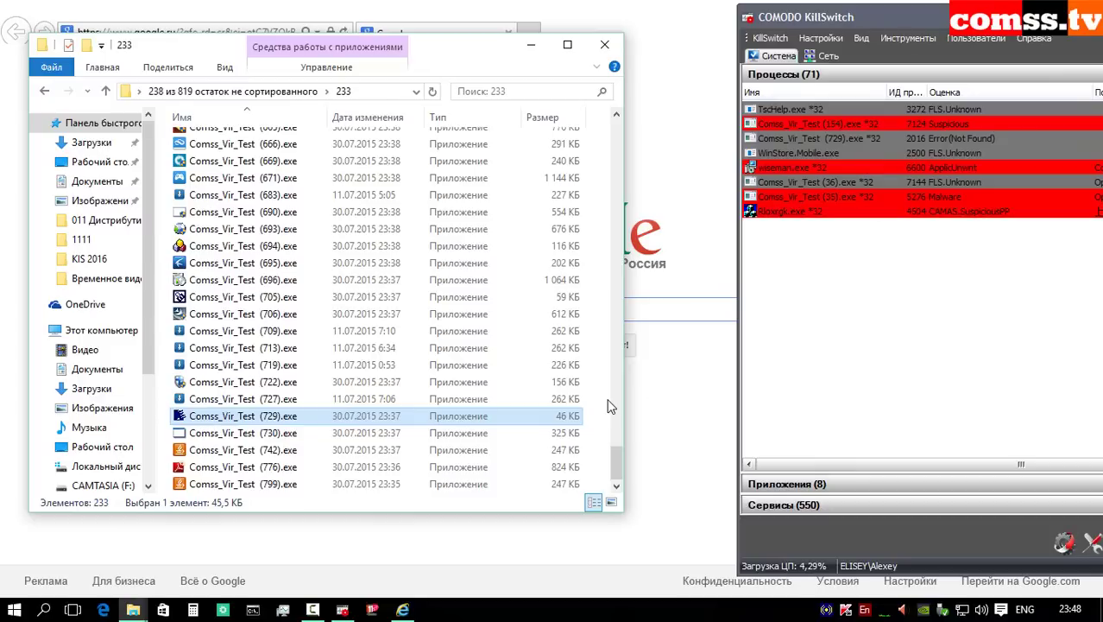
Step: Try to run Comss_Vir_Test (776).exe as administrator and dismiss the error
right_click(290, 466)
click(383, 126)
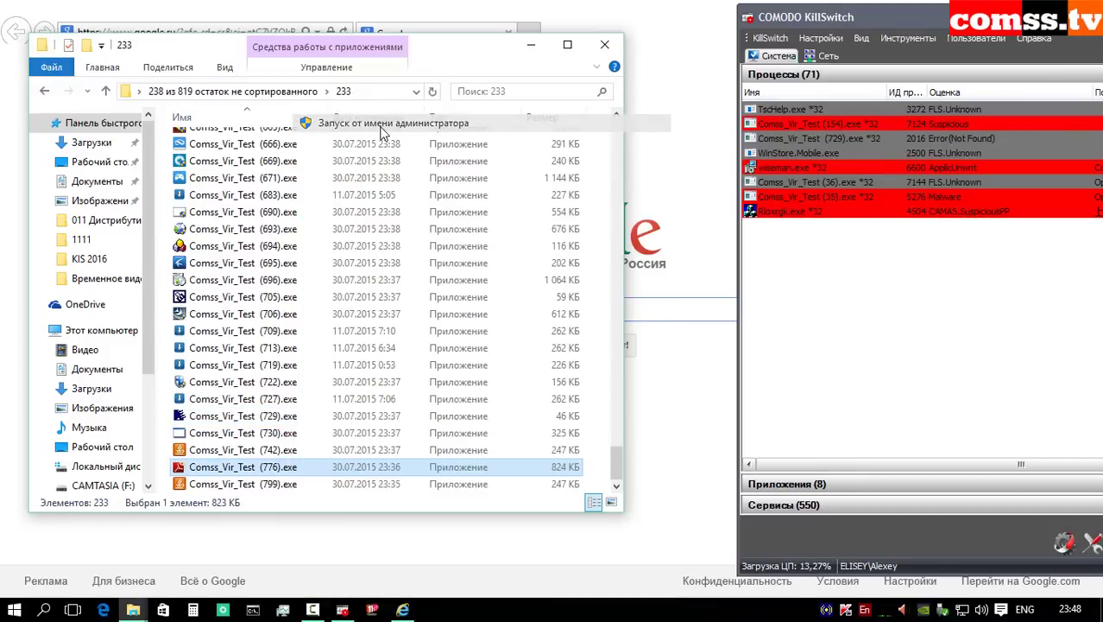
click(733, 306)
Step: Delete all the samples in folder 233 and close the folder window
click(496, 284)
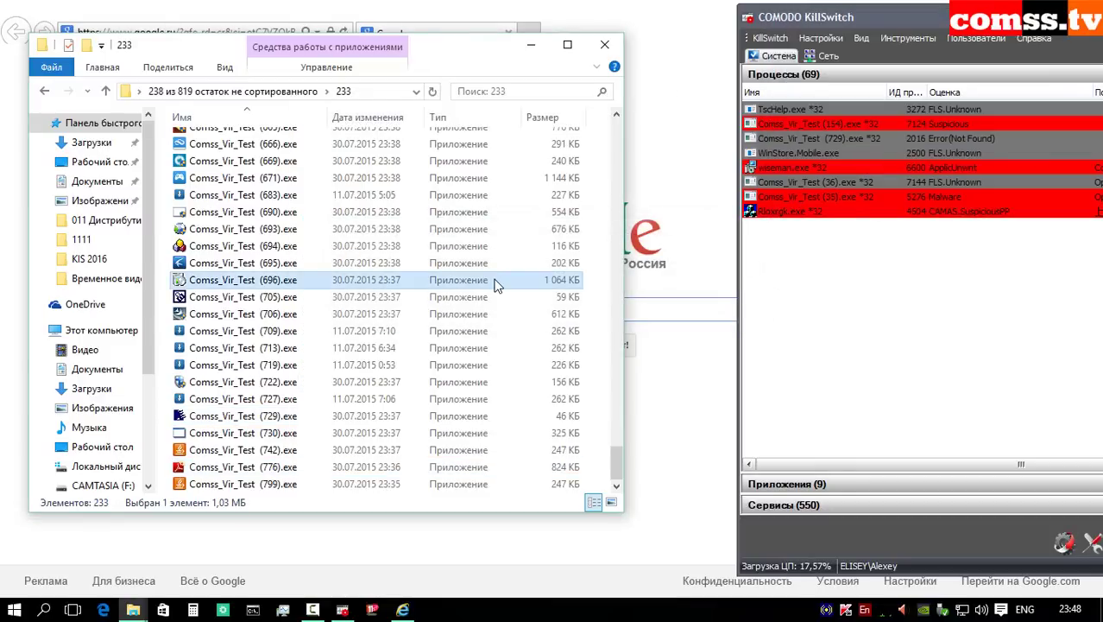
key(ctrl+a)
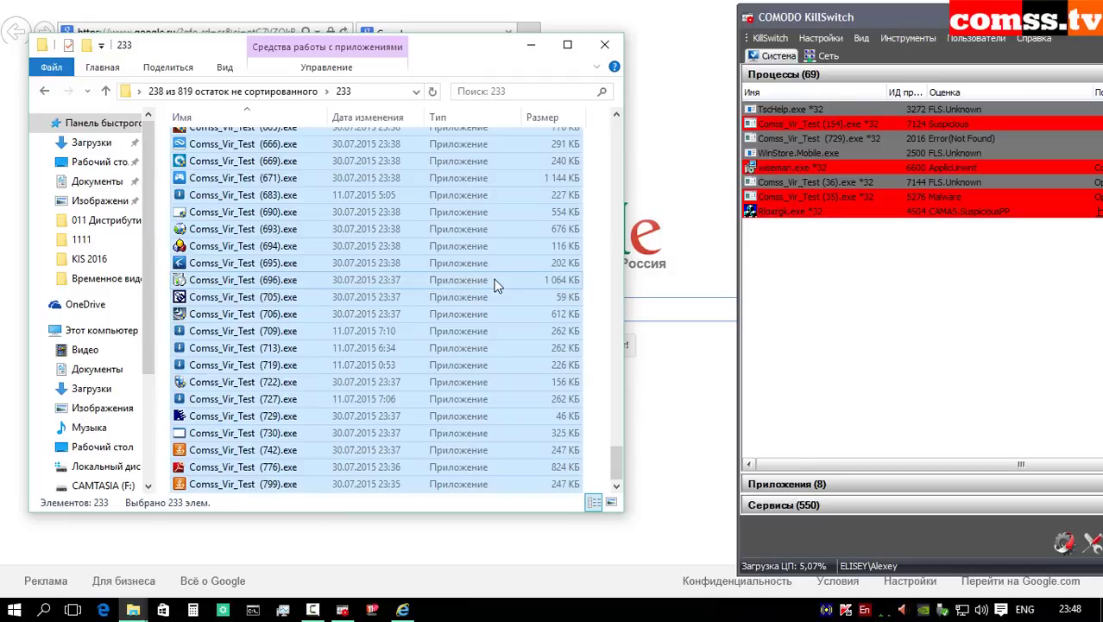
key(Delete)
click(596, 285)
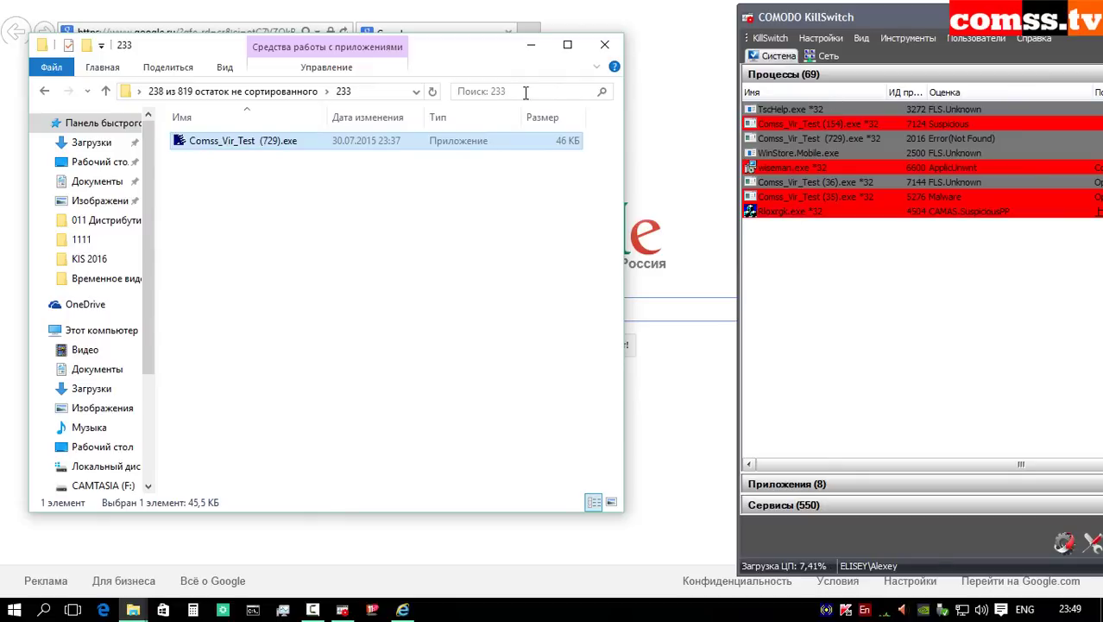
click(607, 47)
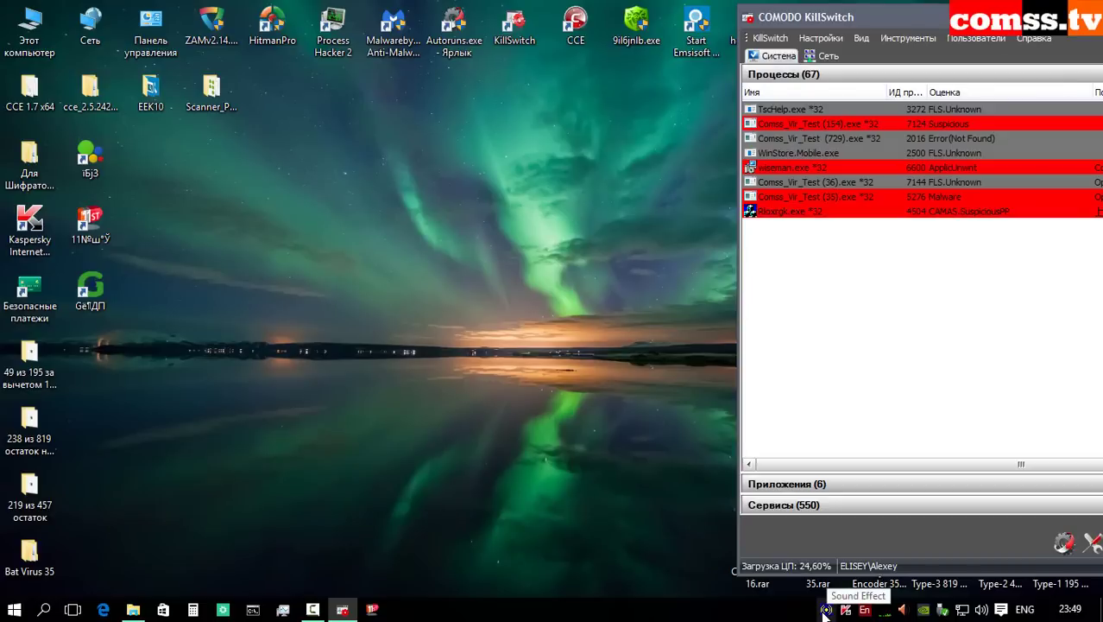
Step: Open the nested Bat Virus 35 folder from the desktop and try to run Virus 3.bat
double_click(38, 556)
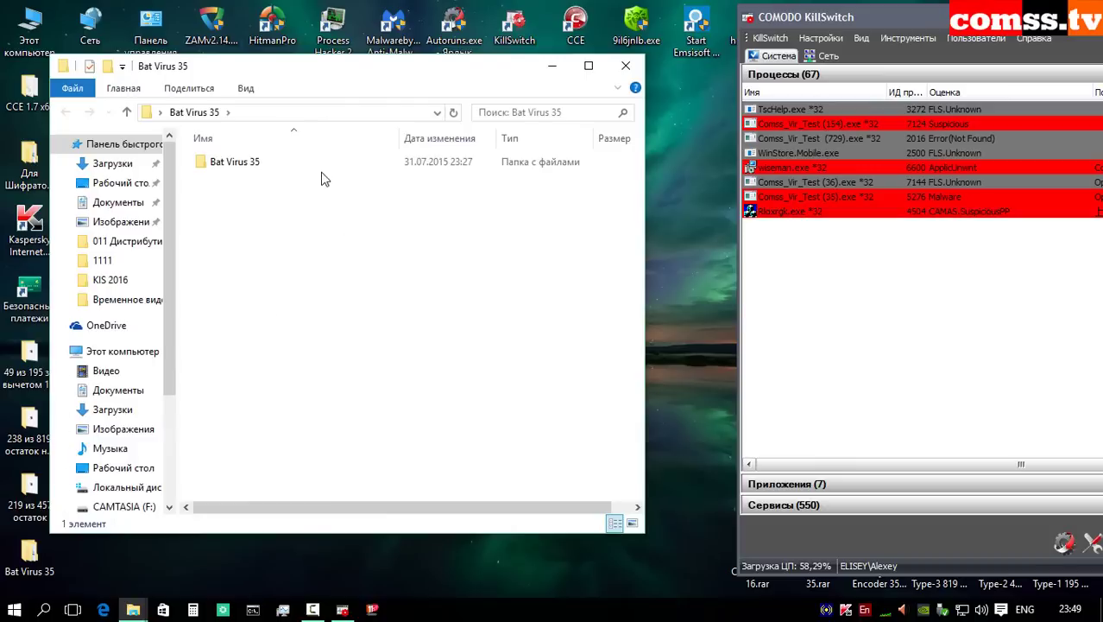
click(319, 165)
double_click(319, 165)
right_click(244, 179)
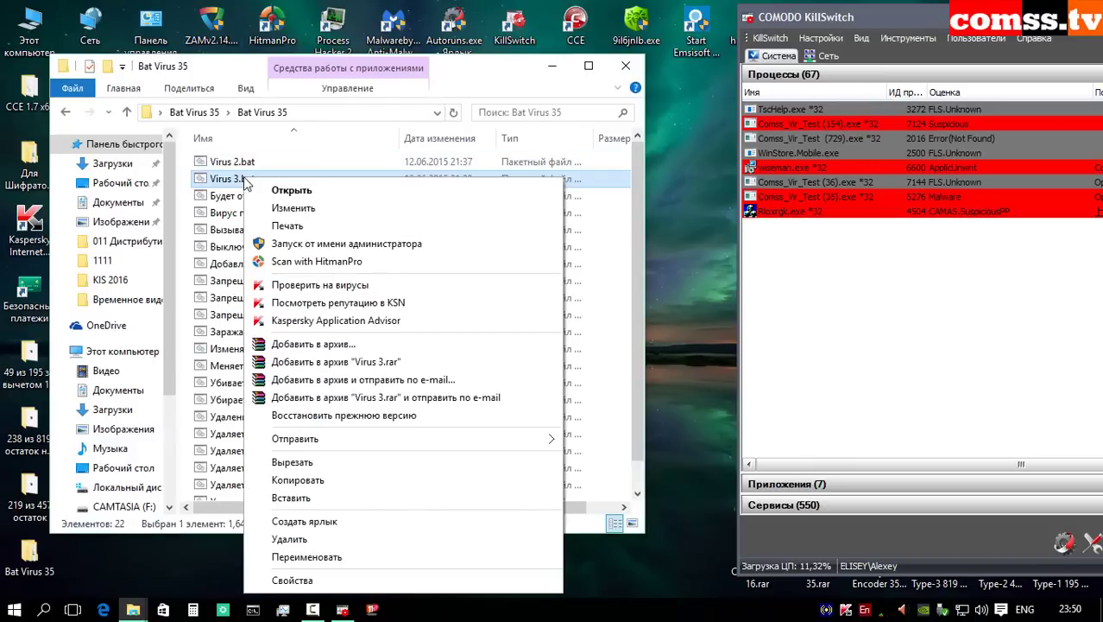
click(292, 190)
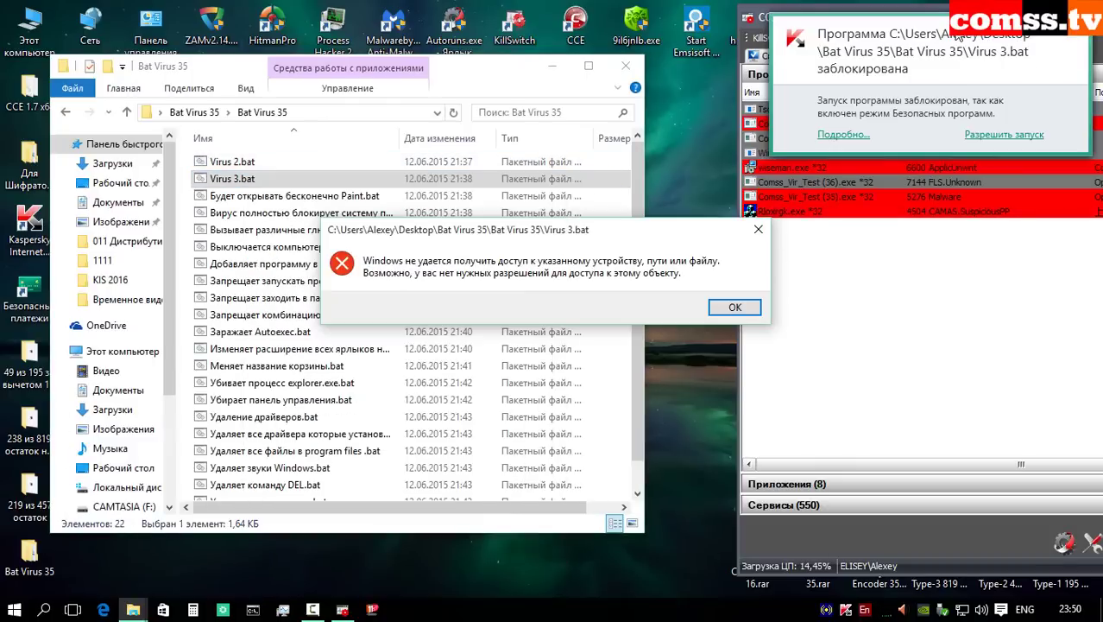
click(734, 308)
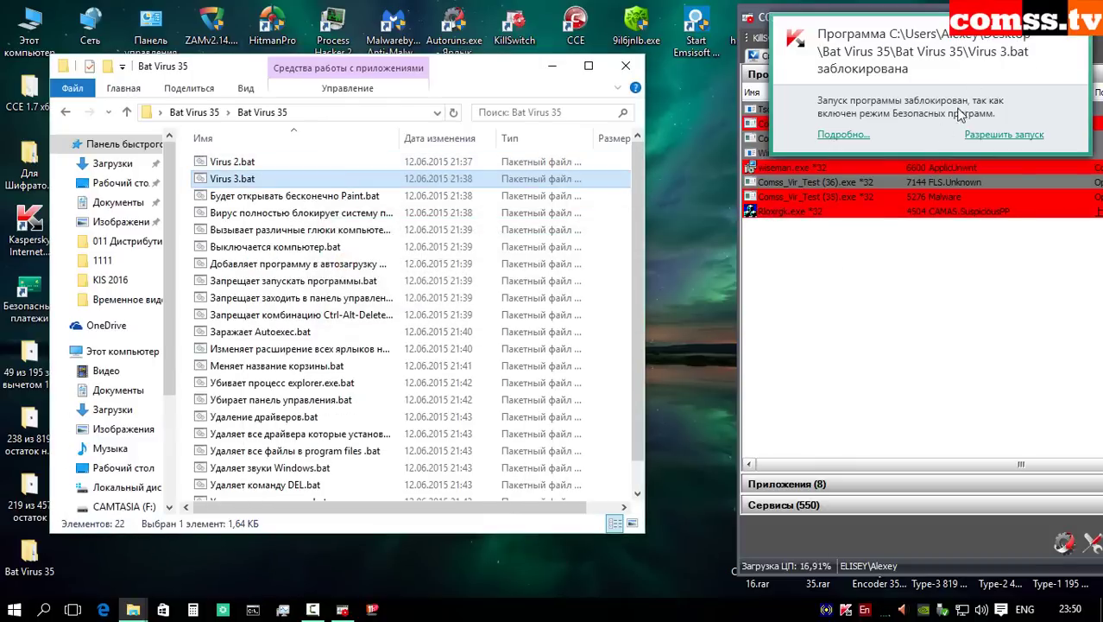
Step: Try to run Virus 2.bat as administrator, dismissing the error and the Kaspersky notification
click(289, 167)
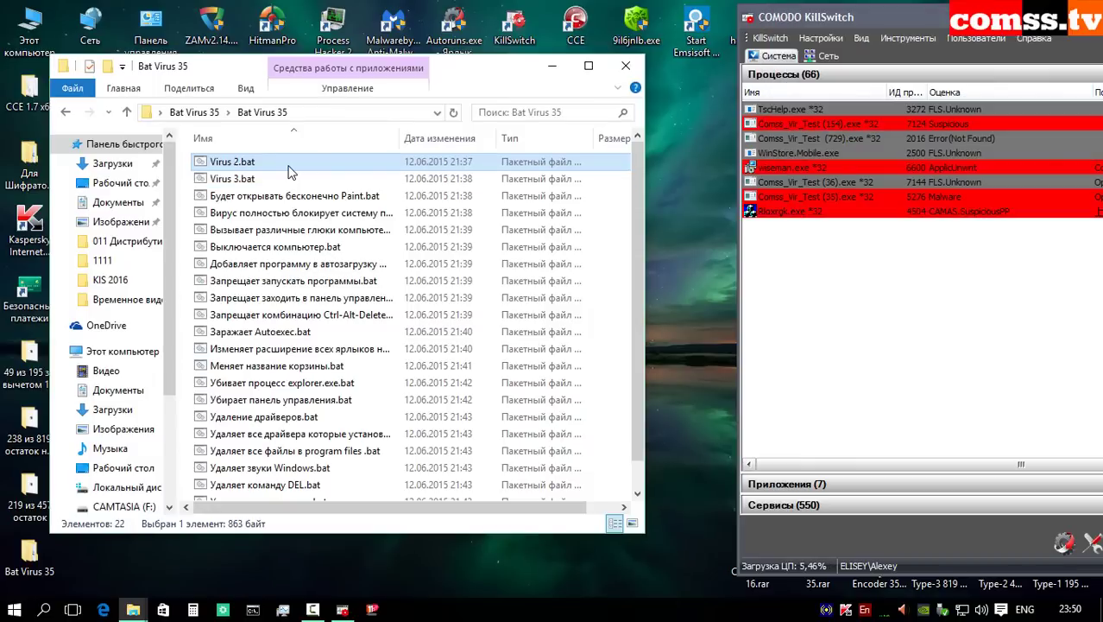
right_click(290, 171)
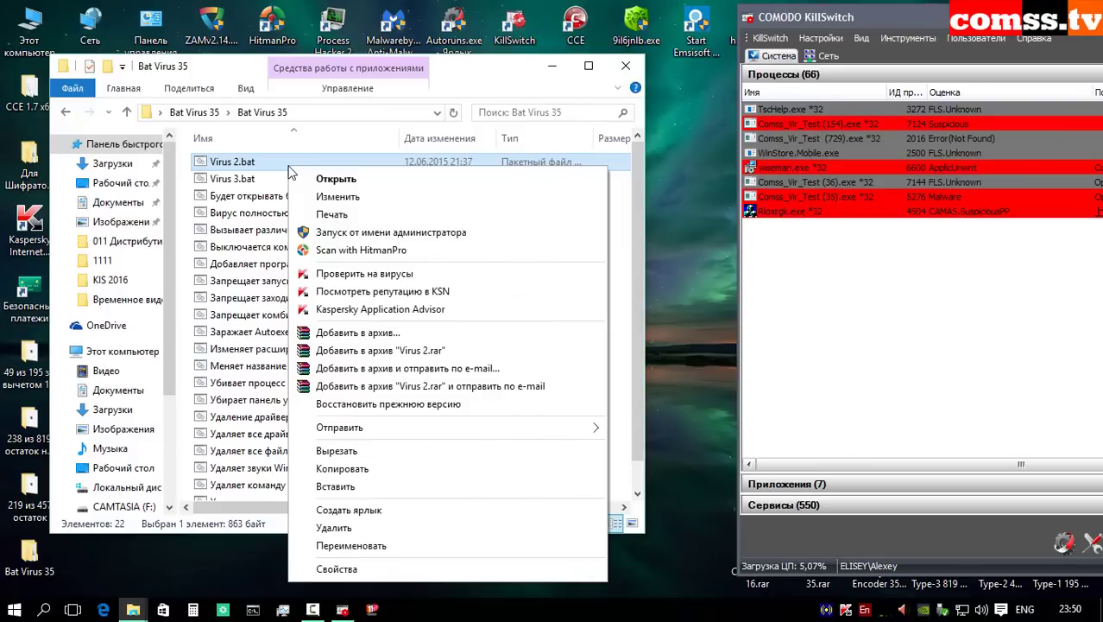
click(302, 232)
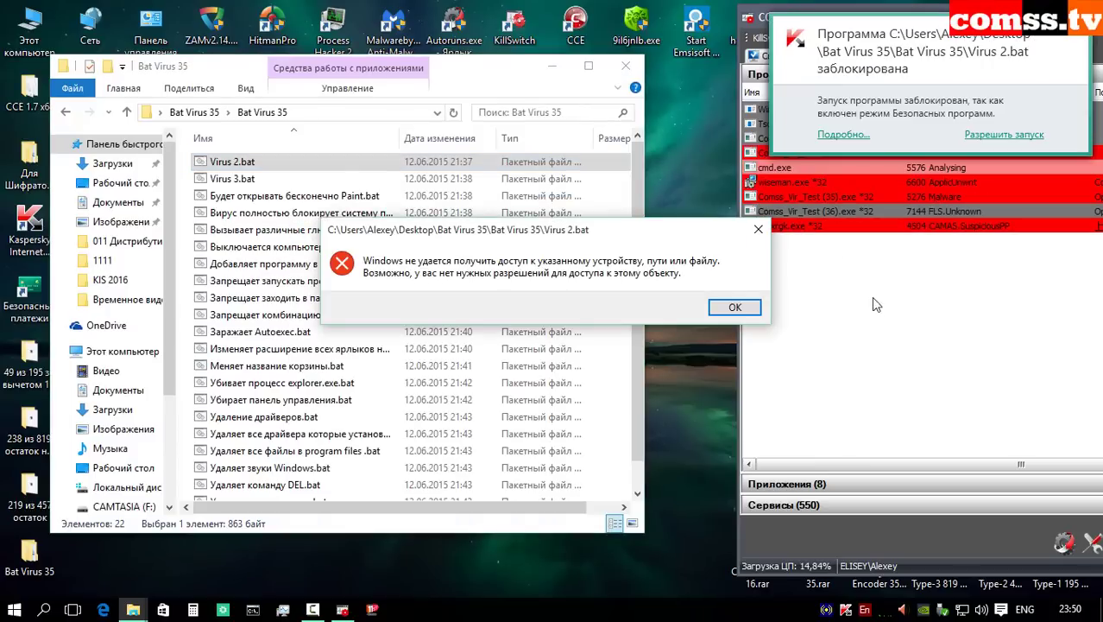
click(735, 307)
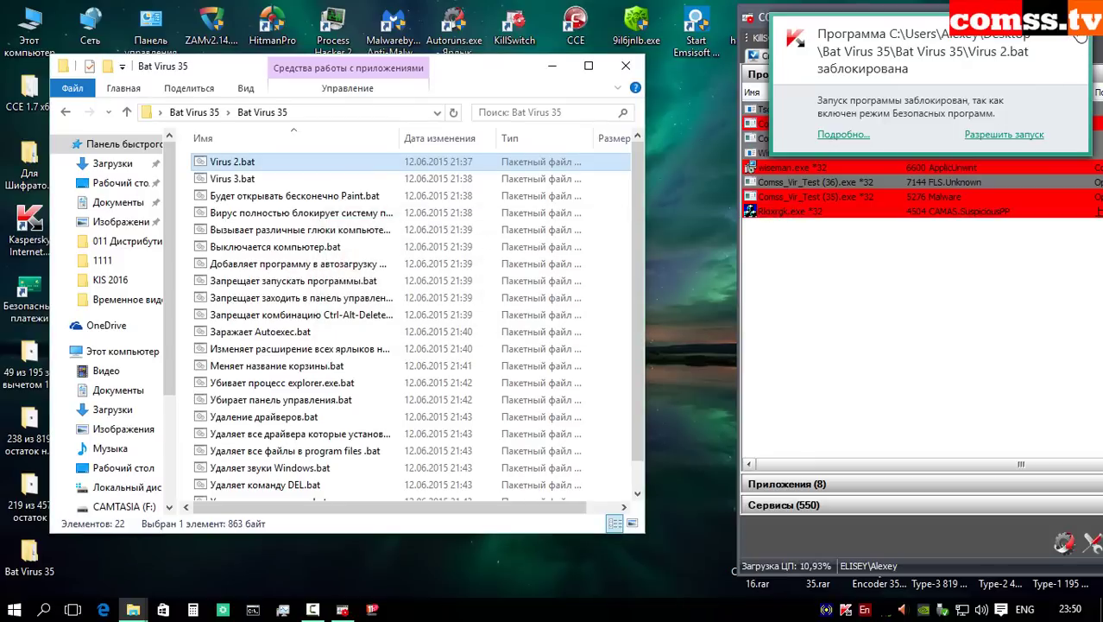
click(1081, 38)
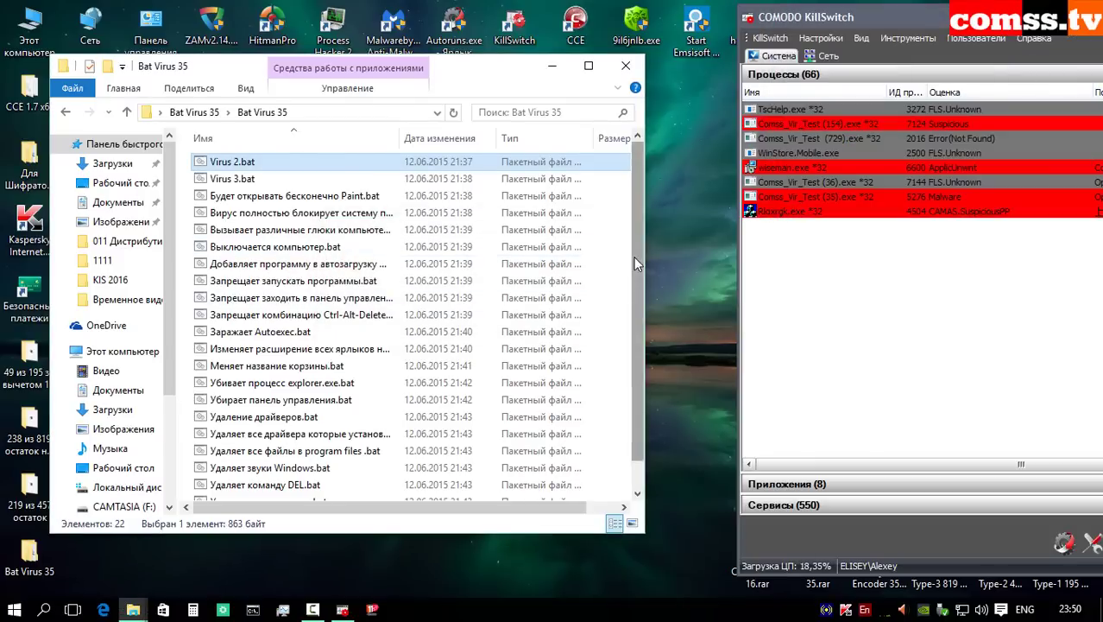
Step: Widen the file name column to show full names and try to run "Убивает процесс explorer.exe.bat" as administrator, dismissing the alerts
scroll(640, 319, down, 1)
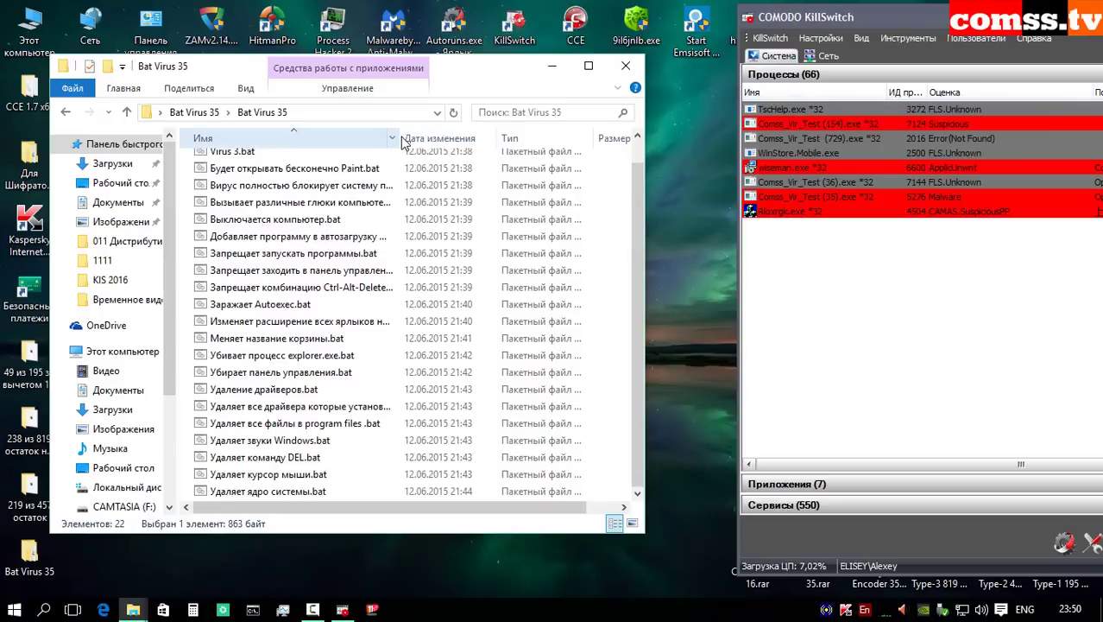
drag(400, 138, 529, 138)
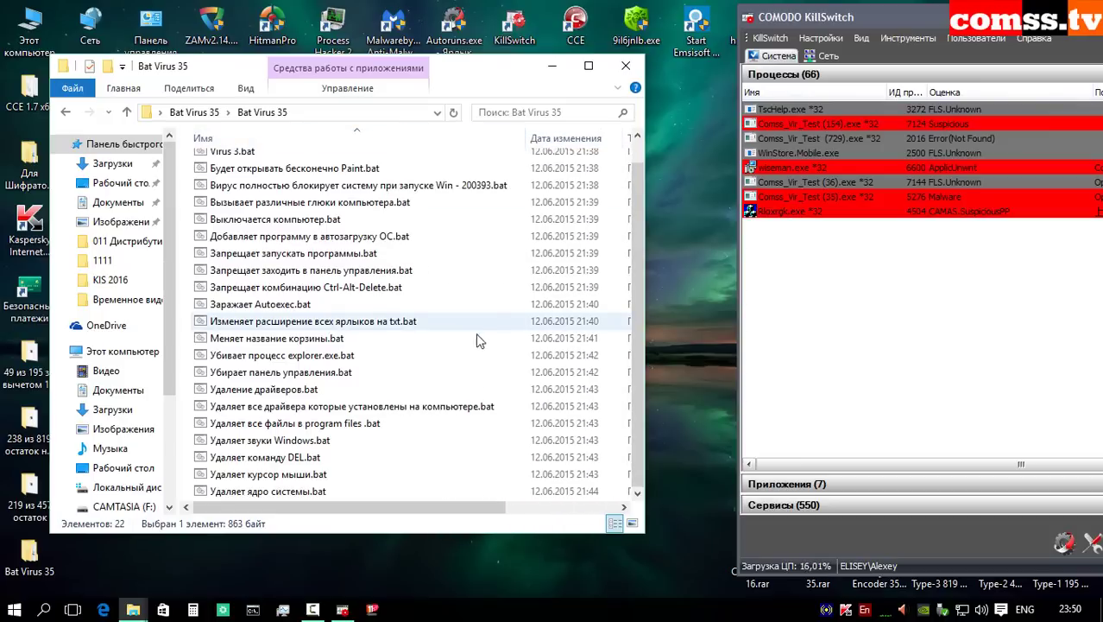
click(285, 355)
right_click(316, 355)
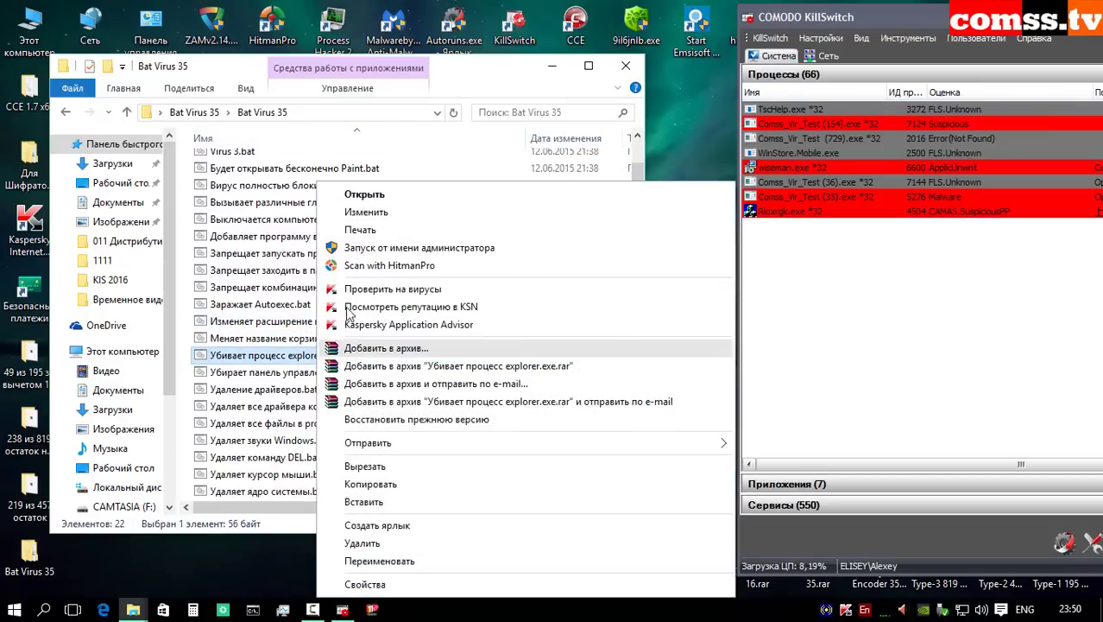
click(363, 247)
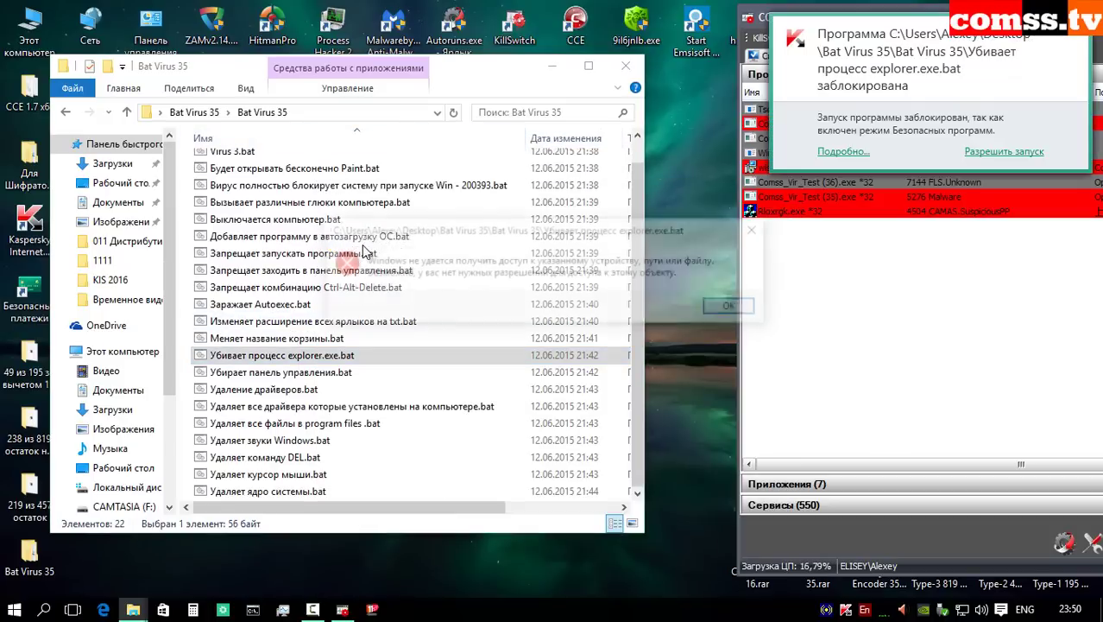
click(735, 311)
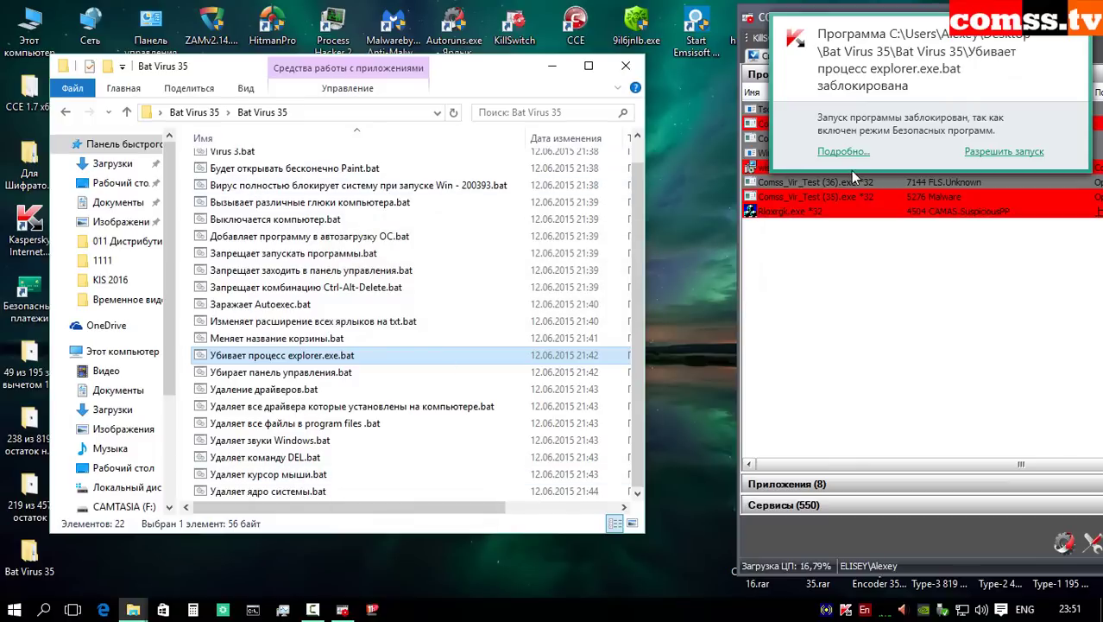
click(1074, 41)
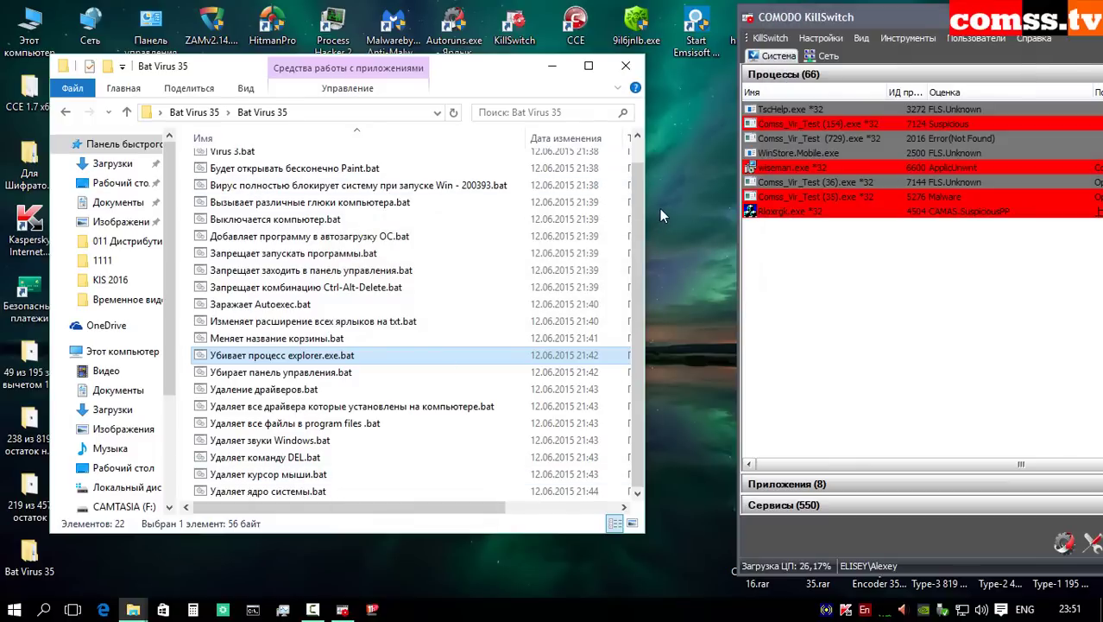
click(660, 210)
scroll(634, 297, up, 1)
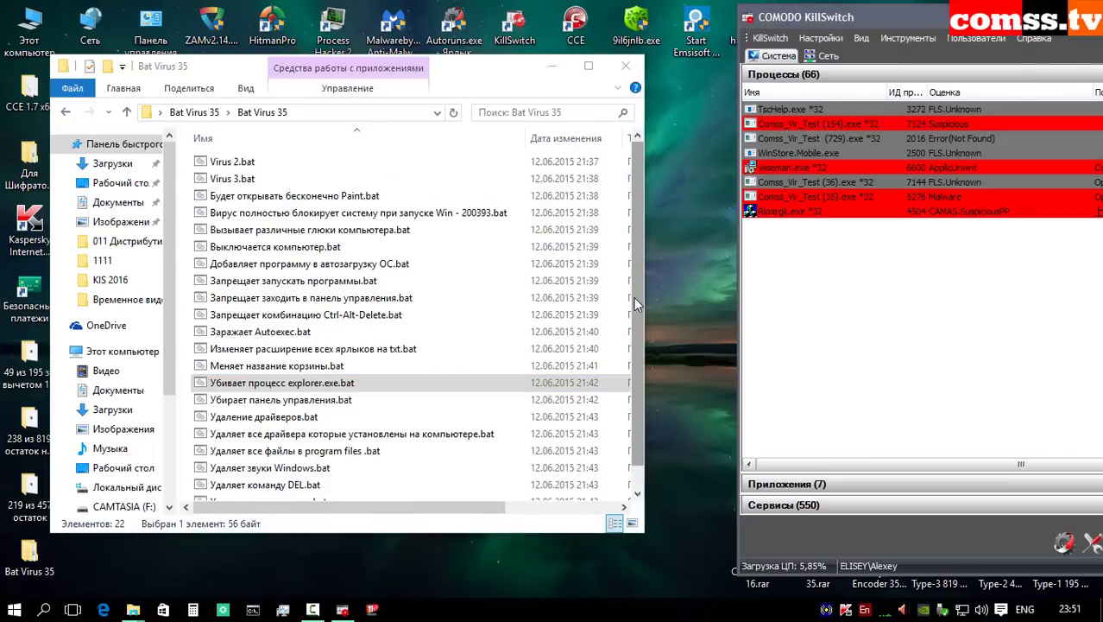
Step: Switch to Kaspersky Internet Security and resolve the jquery-2.1.0.min.js warning in its notification center
click(847, 610)
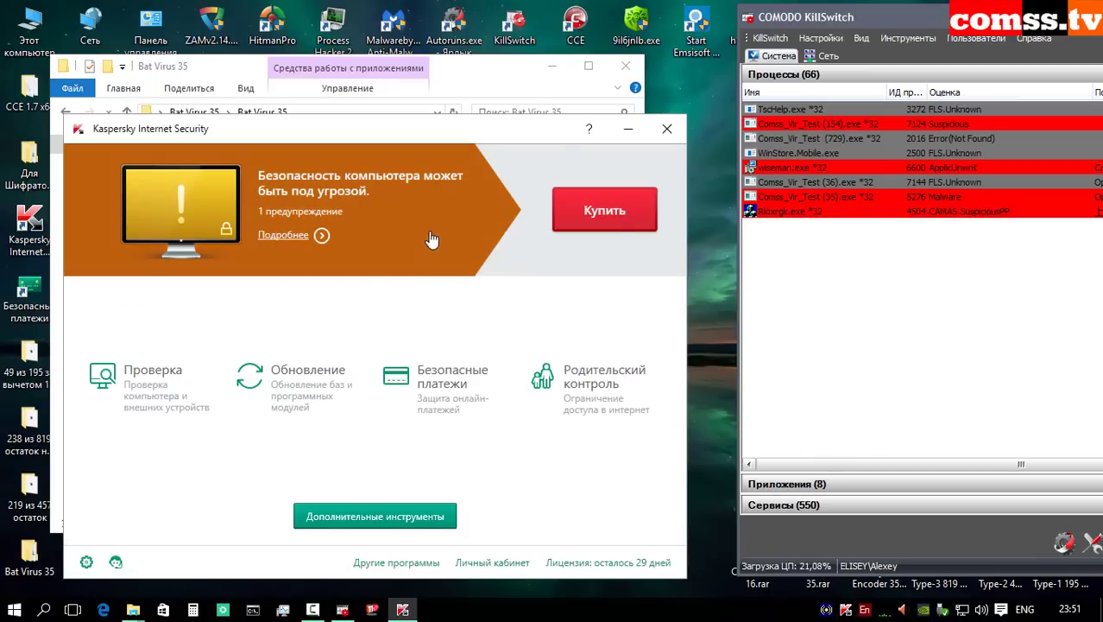
click(431, 239)
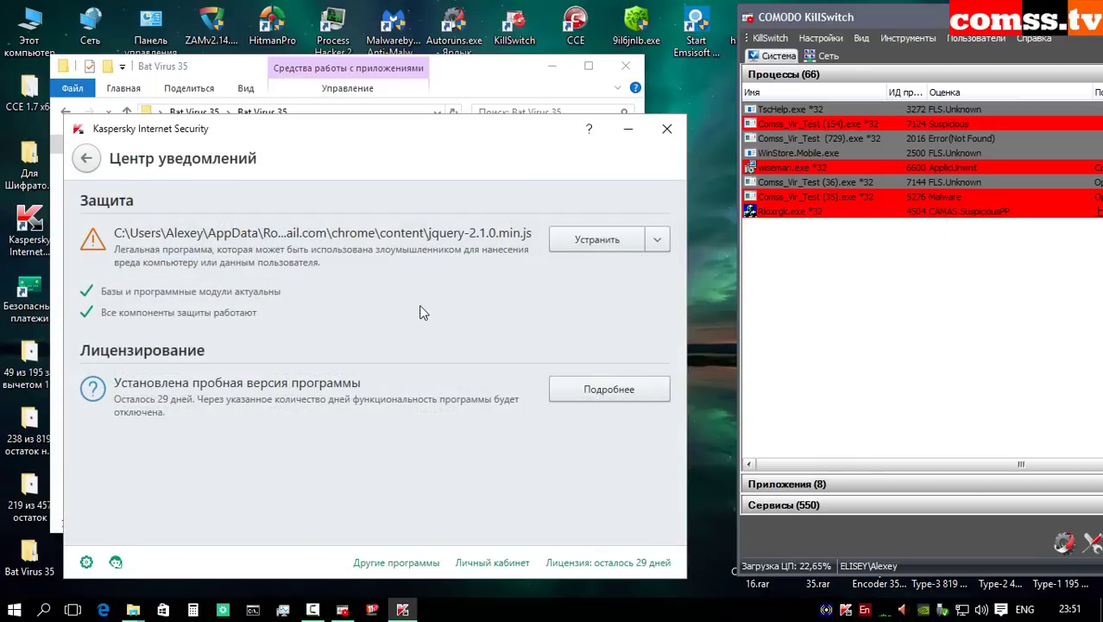
click(587, 245)
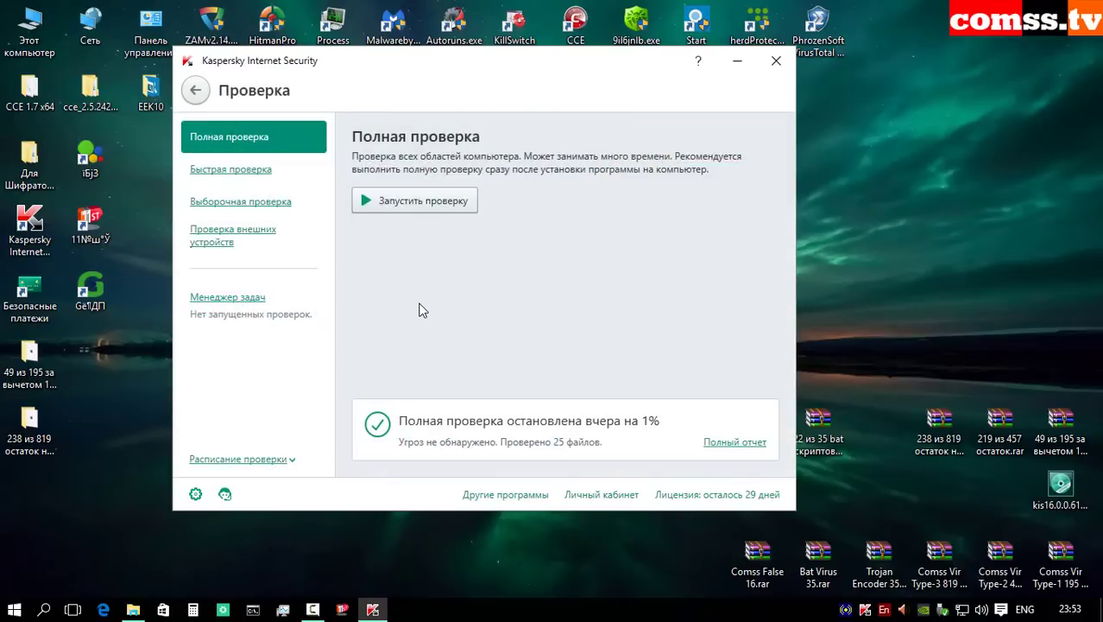
Step: Leave the scan page and start a manual update of the databases and program modules
click(210, 102)
click(480, 336)
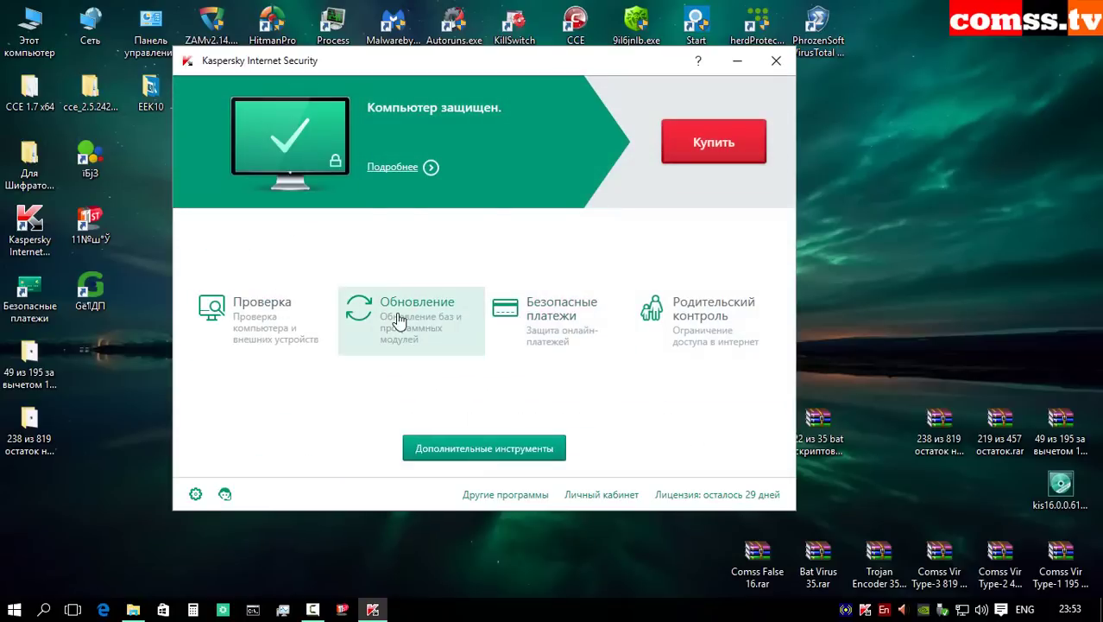
click(288, 223)
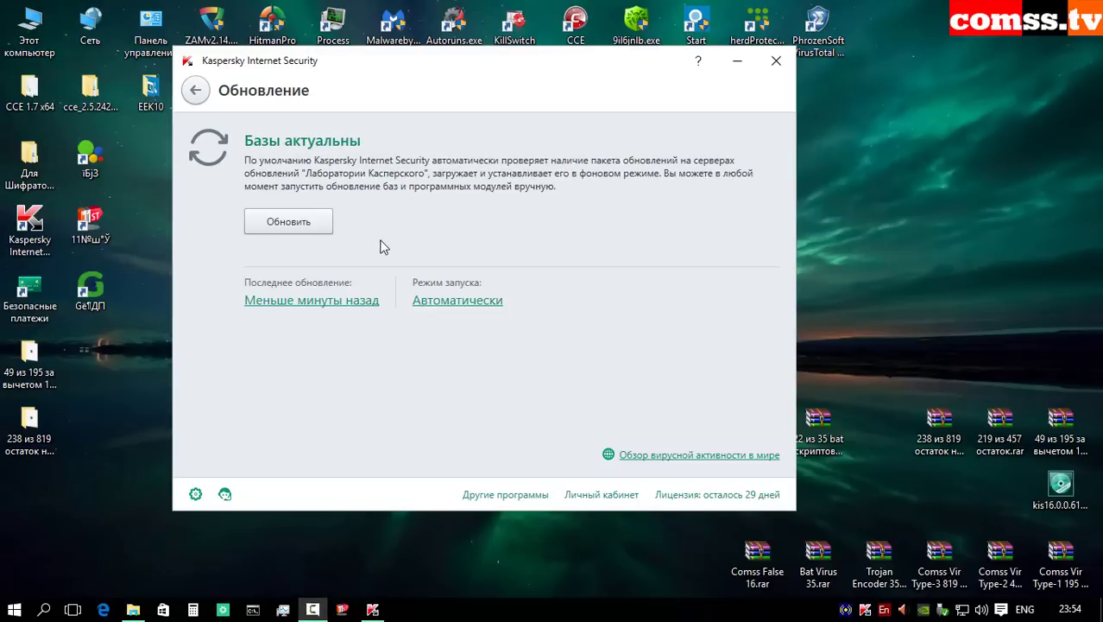
Step: Leave the update page and start a full scan of the computer
click(195, 90)
click(285, 337)
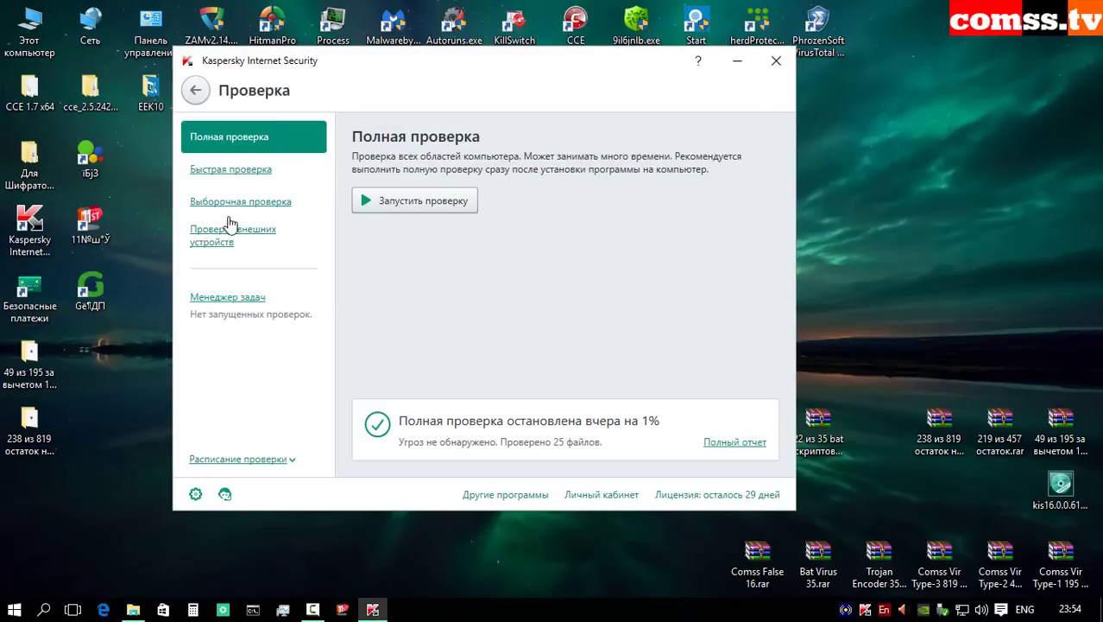
click(422, 204)
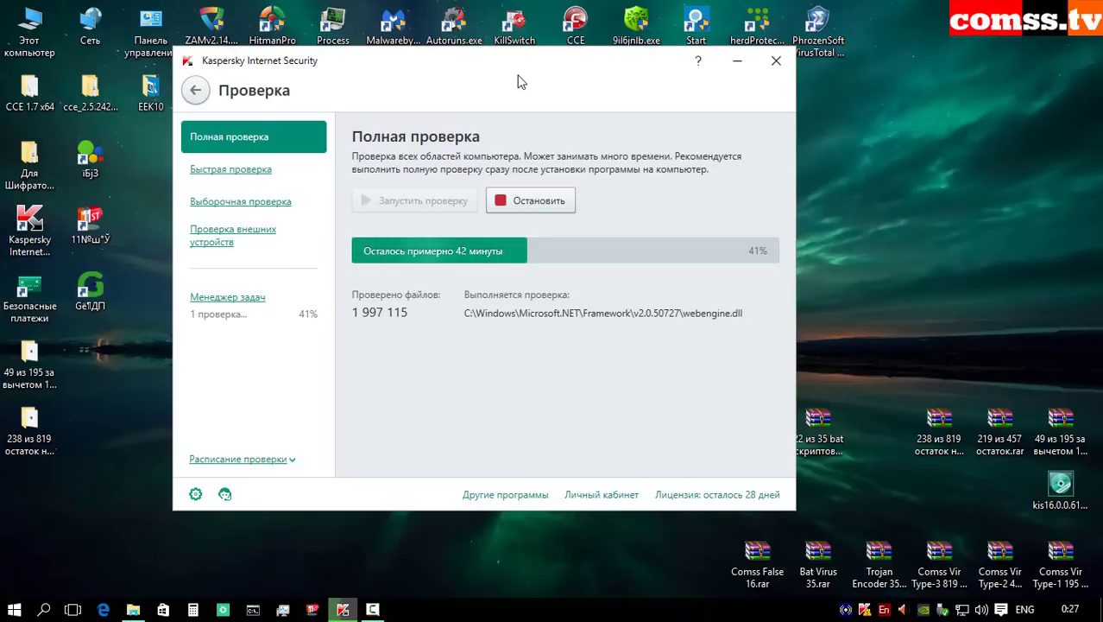
Step: Leave the running full scan's page and open the details of the reported security problems
click(196, 90)
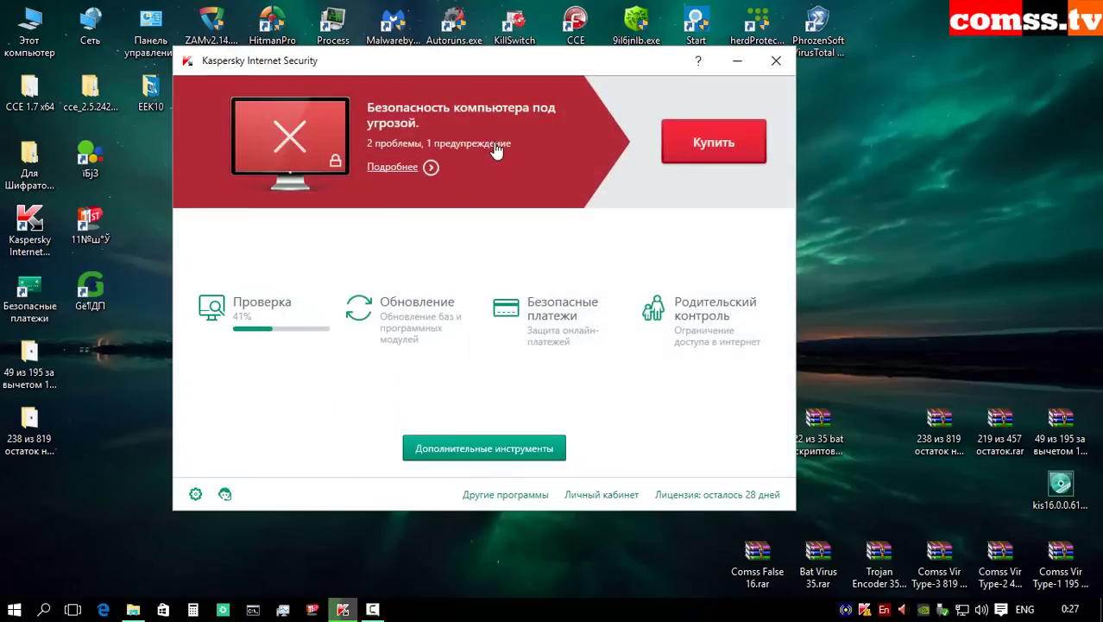
click(494, 145)
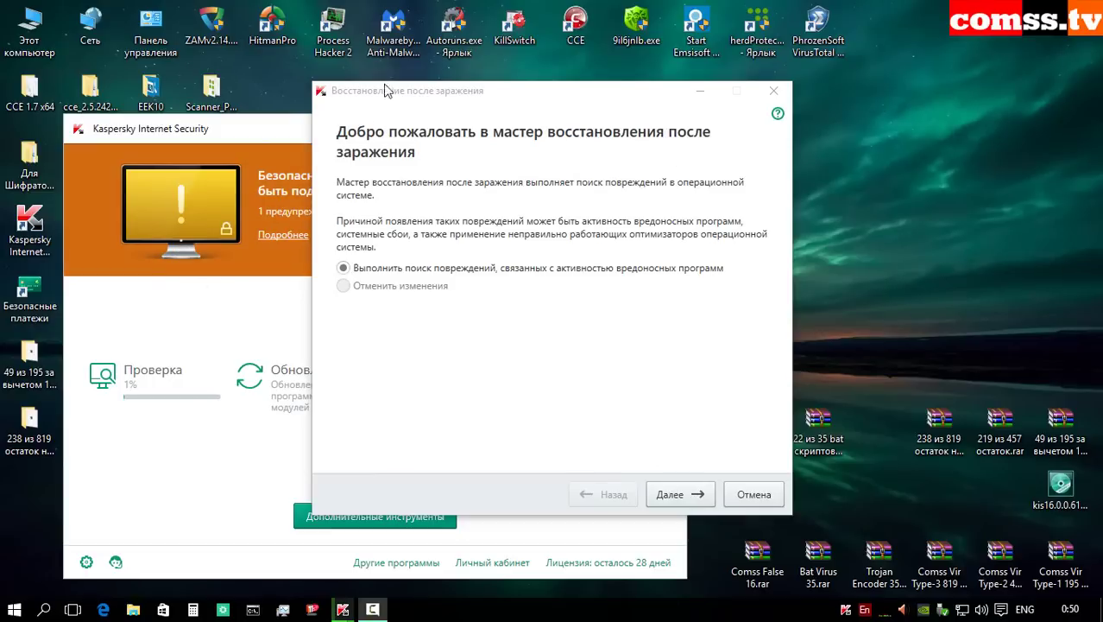
Step: Move the post-infection recovery wizard aside and open the notification center to review the remaining warning
drag(511, 95, 619, 99)
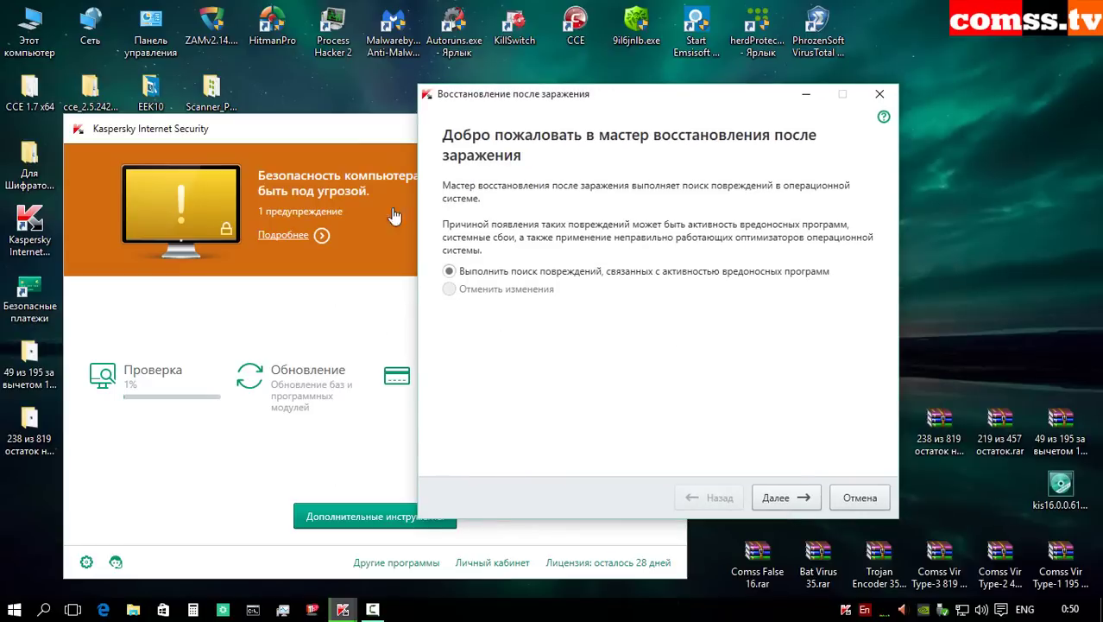
click(268, 128)
click(290, 216)
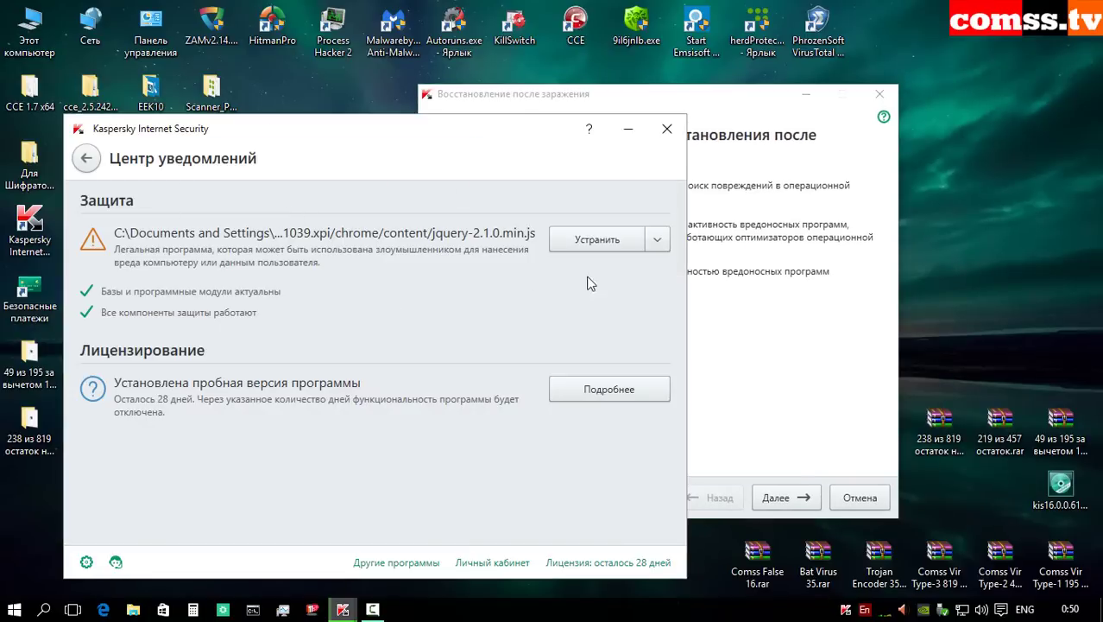
Step: Resolve the warning about jquery-2.1.0.min.js in the notification center, and close the Kaspersky Internet Security window
click(593, 240)
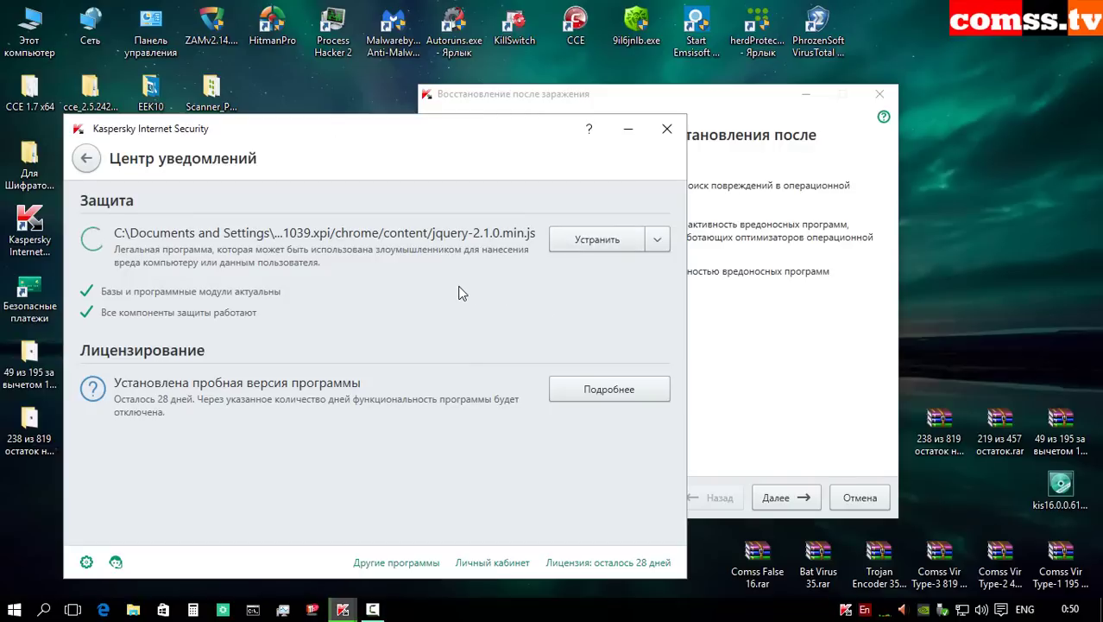
click(885, 234)
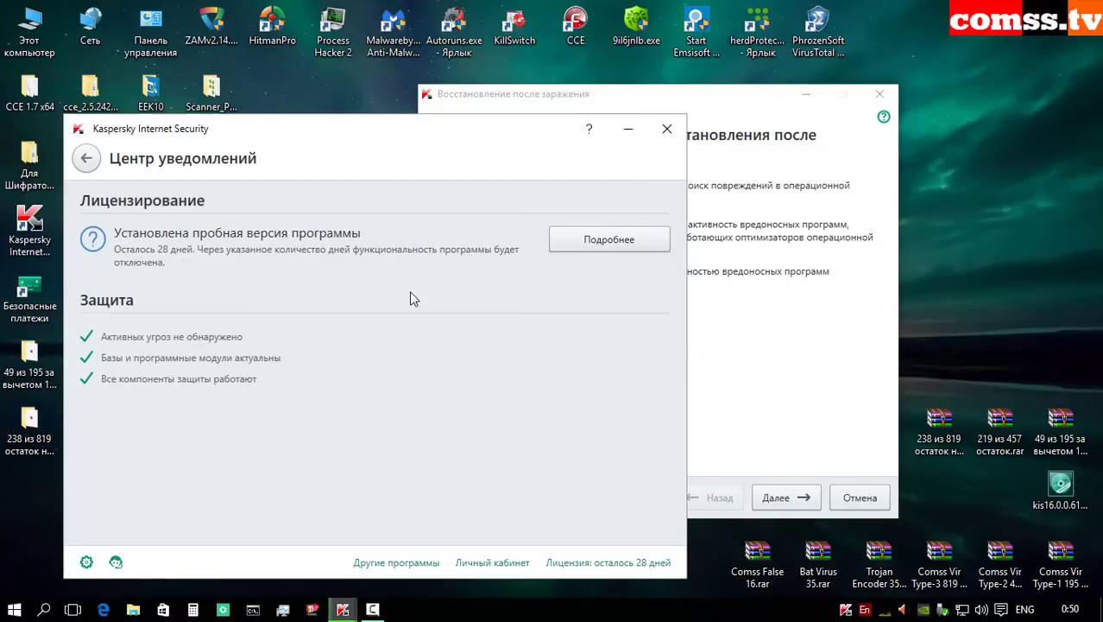
click(86, 158)
click(668, 131)
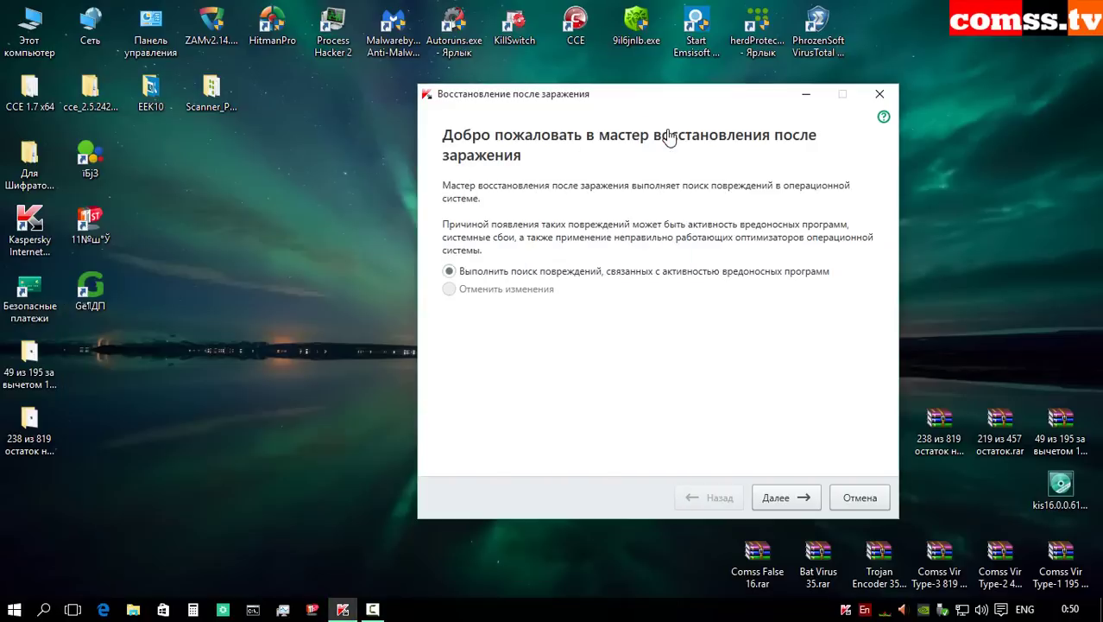
Step: Reposition the post-infection recovery wizard and run its search for damage related to malware activity
drag(620, 101, 523, 96)
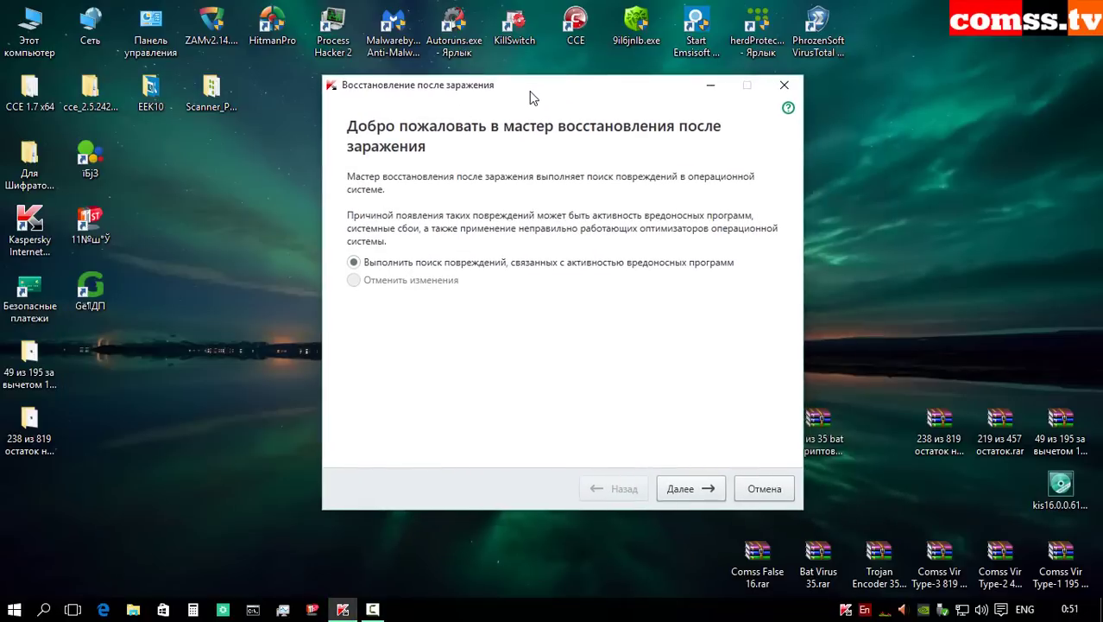
key(Return)
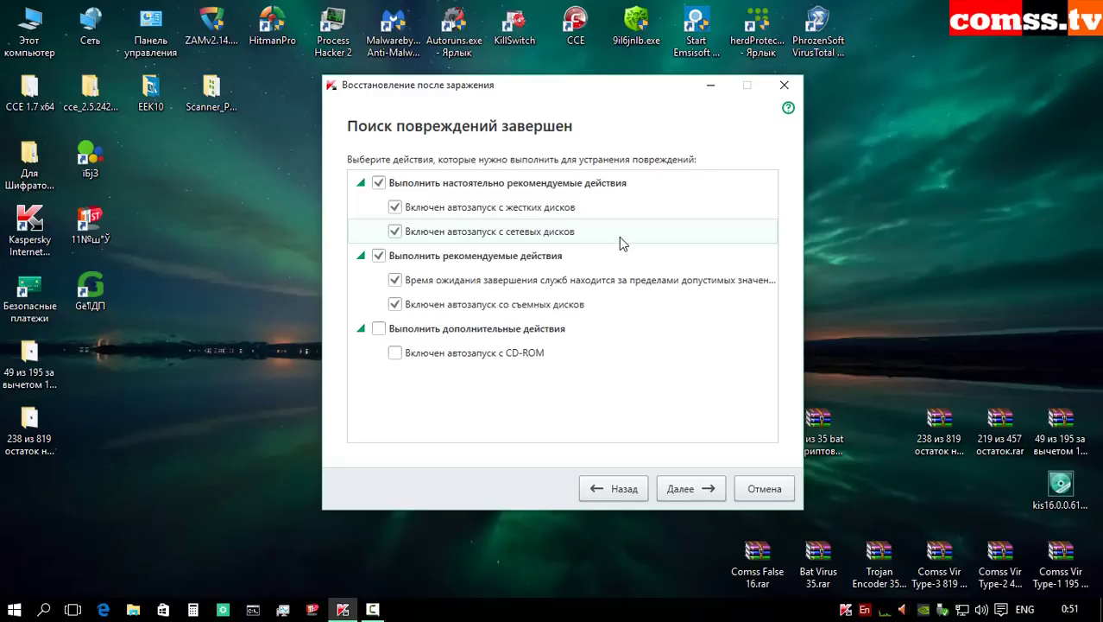
Step: Switch to COMODO KillSwitch to check the running processes, and close it
key(alt+Tab)
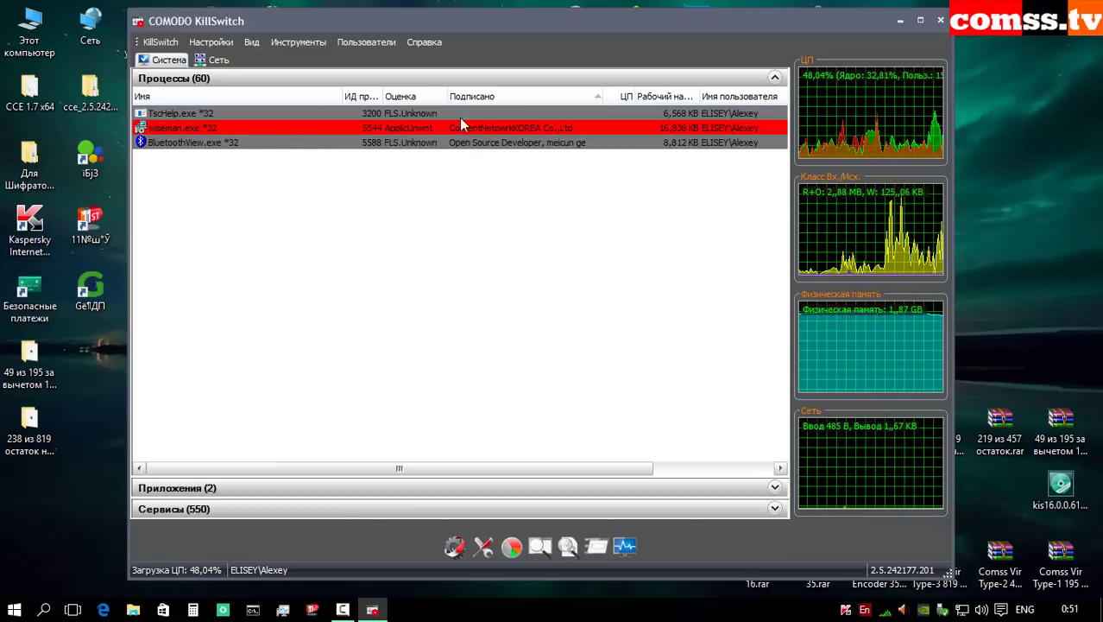
key(alt+F4)
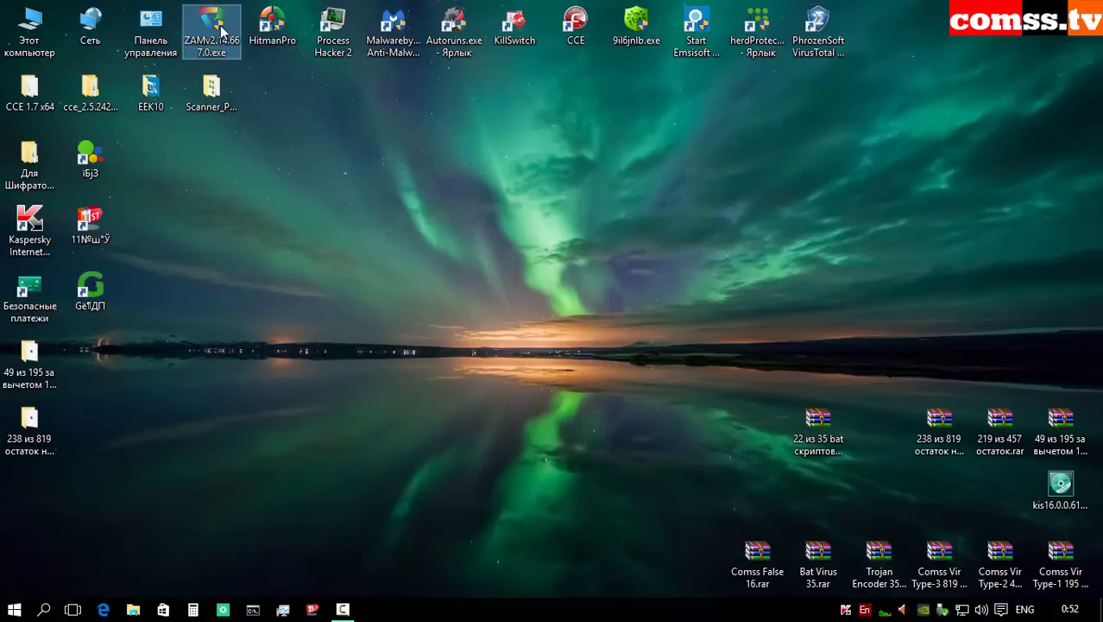
Step: Start second-opinion scans: a deep scan in Zemana AntiMalware, a scan in HitmanPro and a full scan in Malwarebytes Anti-Malware
double_click(219, 33)
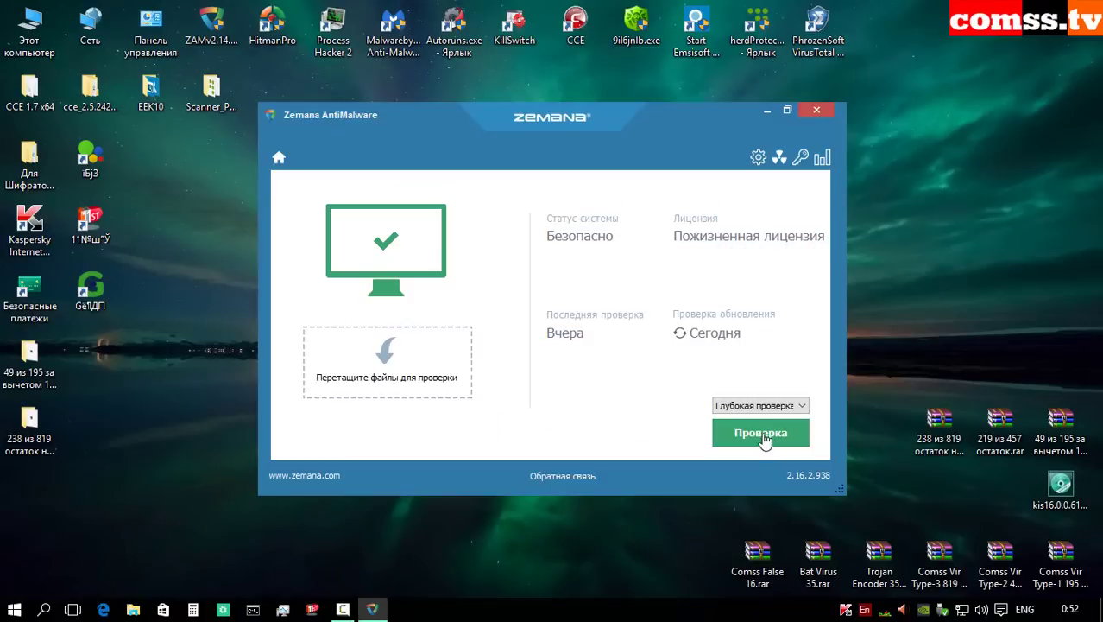
click(760, 432)
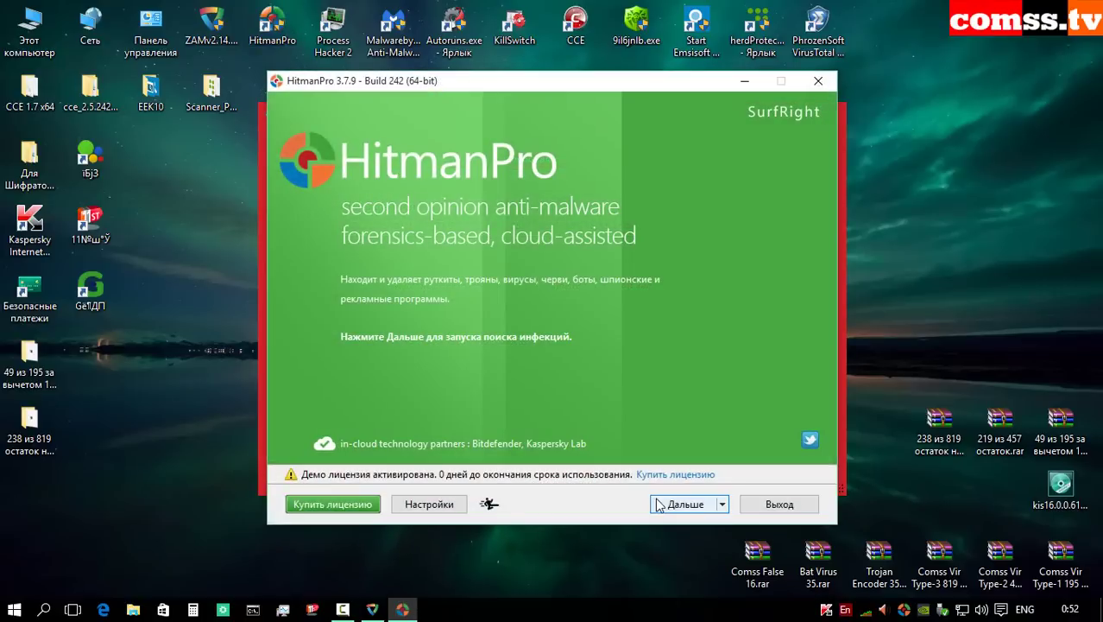
click(658, 504)
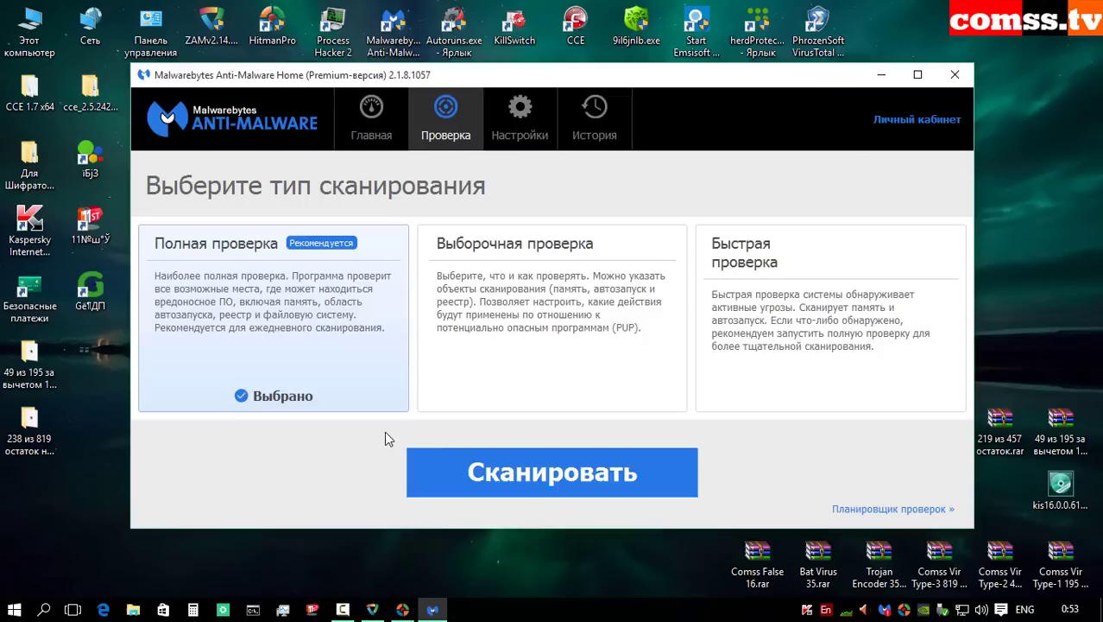
click(492, 466)
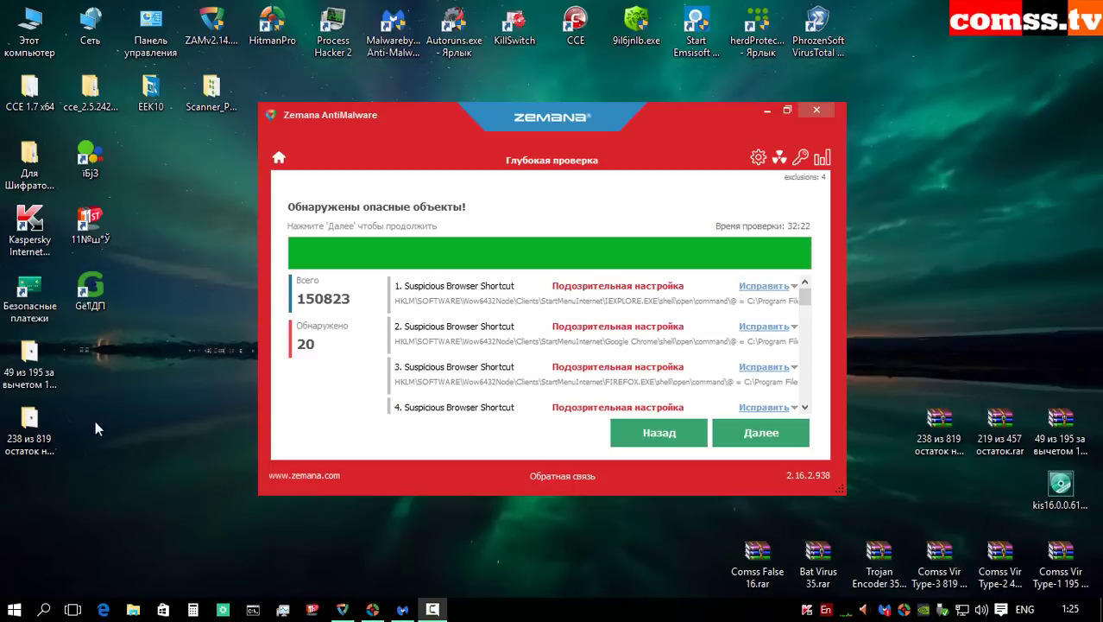
Step: Delete all samples from subfolder 42 of the desktop folder "49 из 195 за вычетом 18 вылеченных", and close the folder window
click(30, 359)
double_click(31, 359)
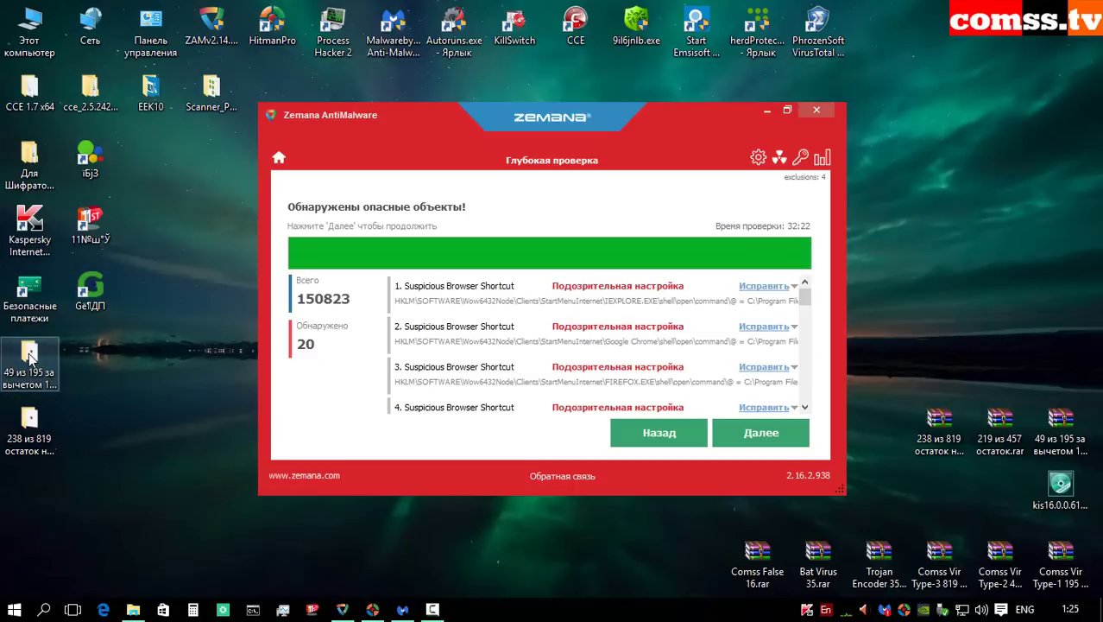
double_click(360, 192)
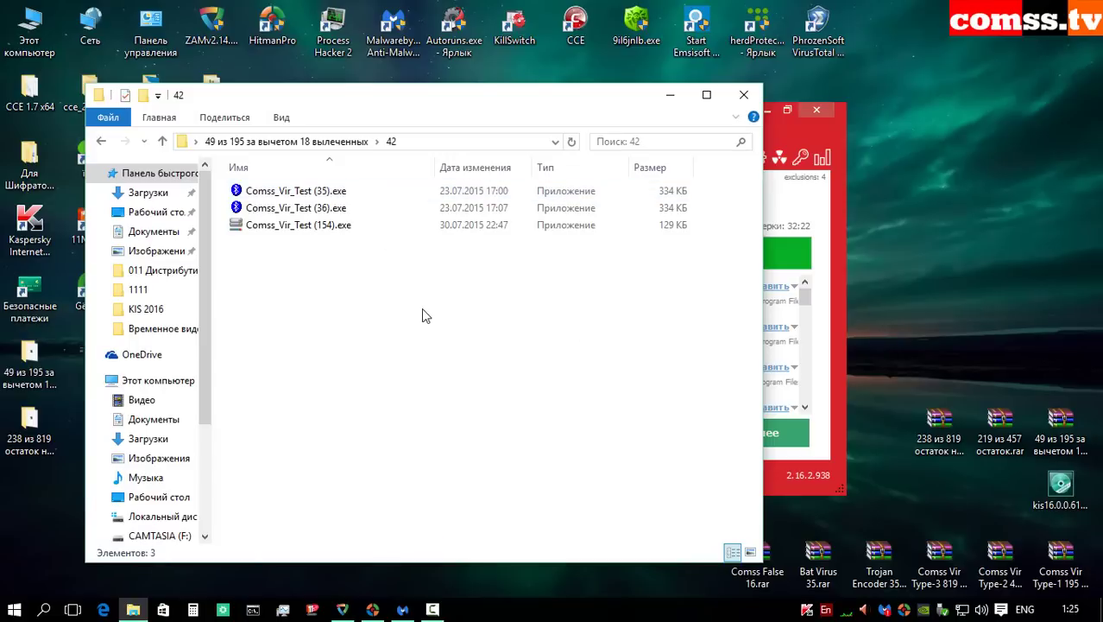
drag(424, 313, 331, 180)
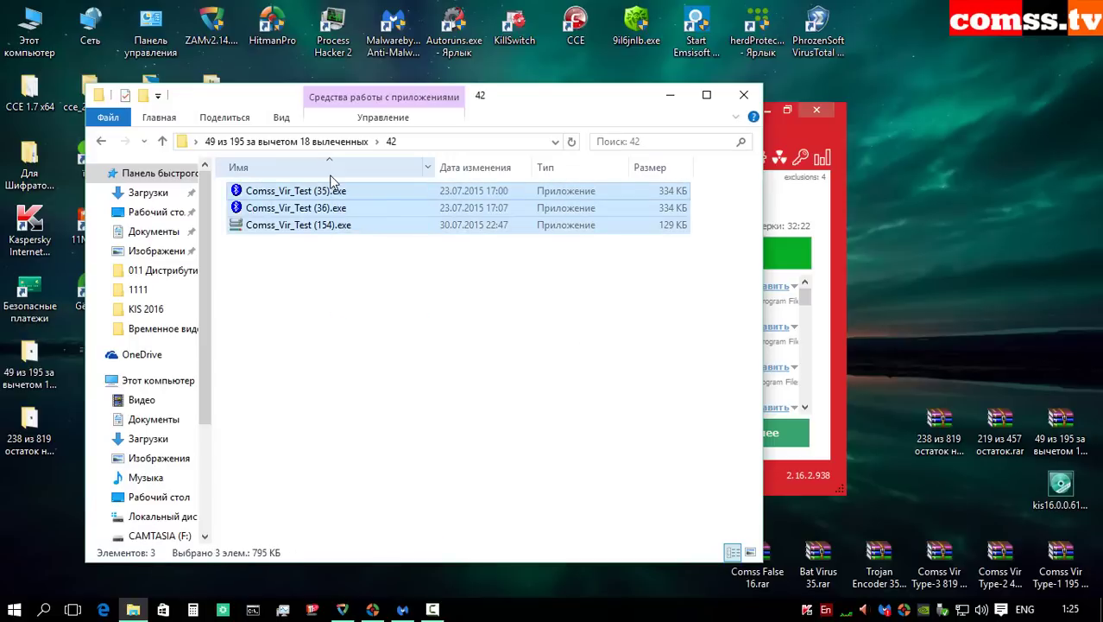
key(Delete)
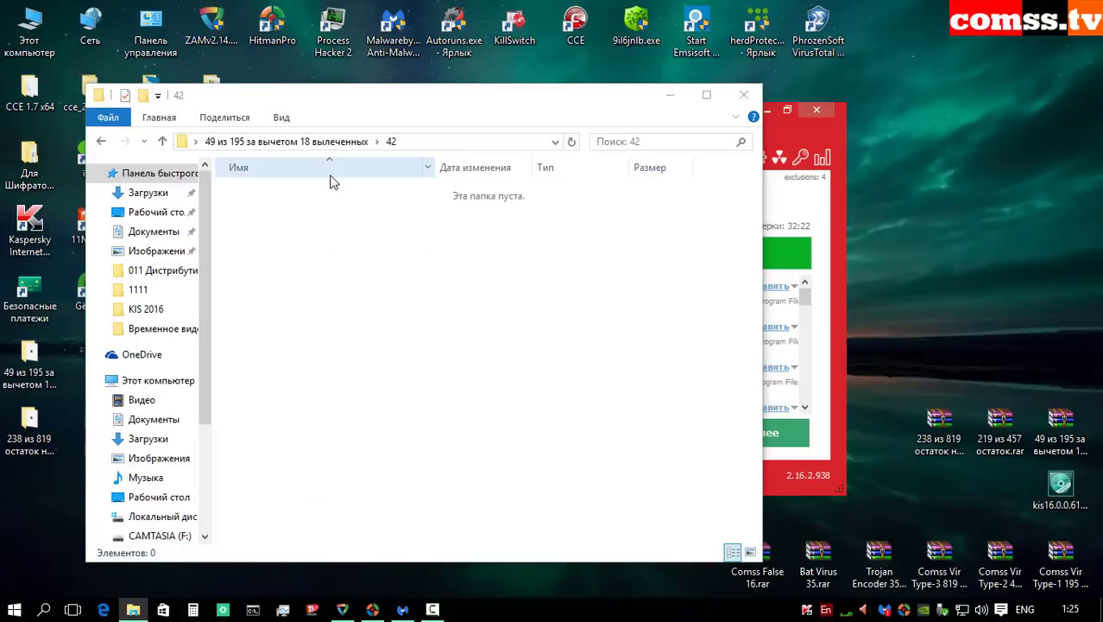
click(745, 95)
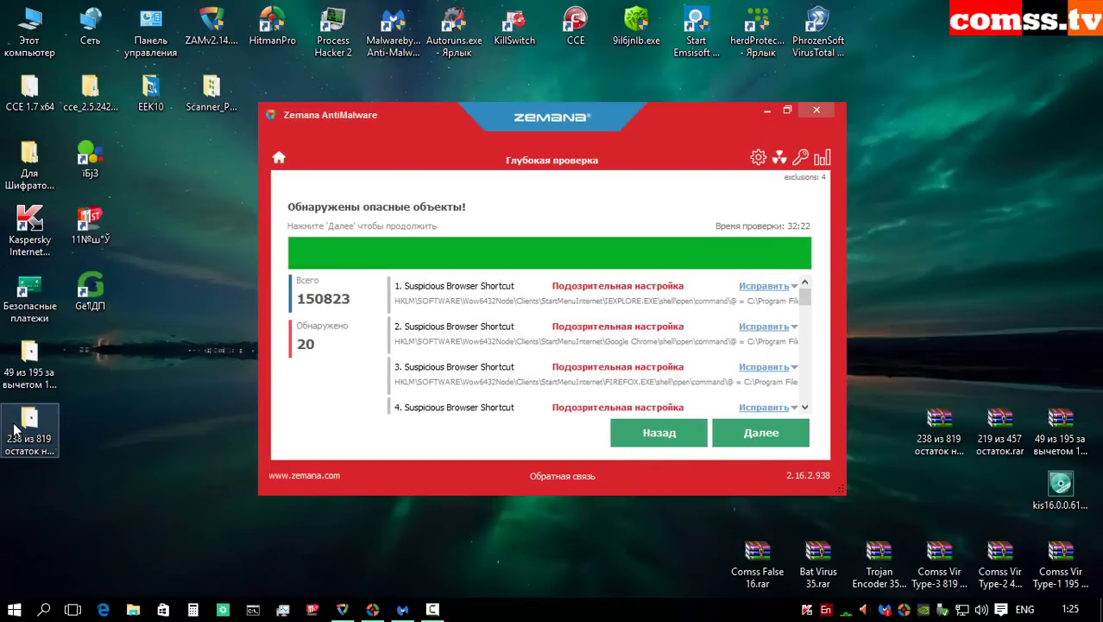
Step: Delete Comss_Vir_Test (729).exe from subfolder 233 of "238 из 819 остаток не сортированного", and close the folder window
double_click(14, 429)
double_click(300, 213)
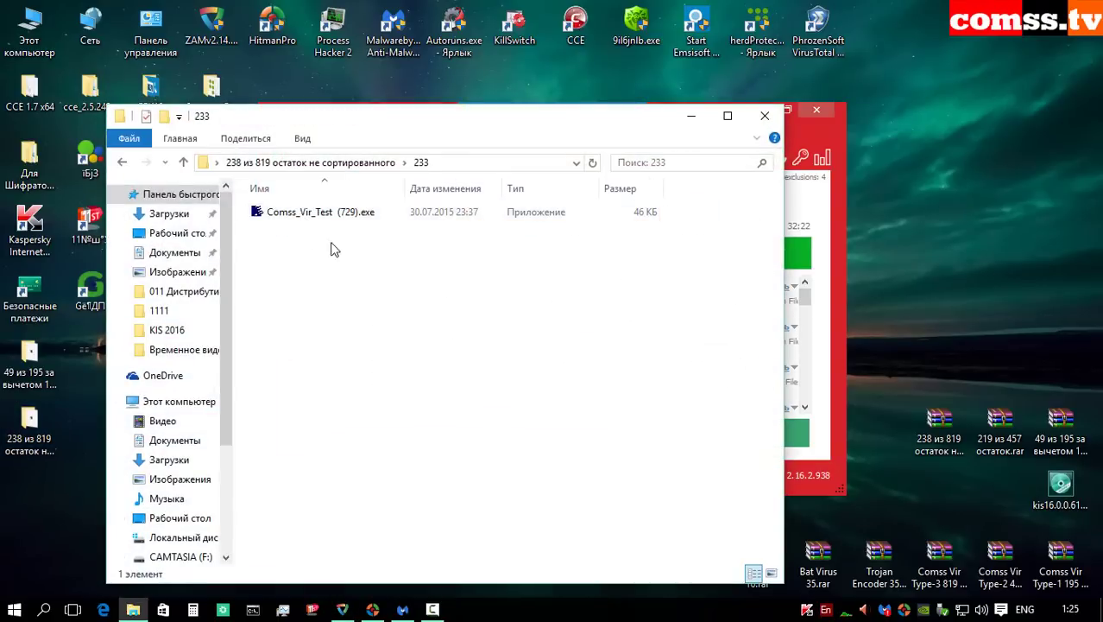
click(263, 214)
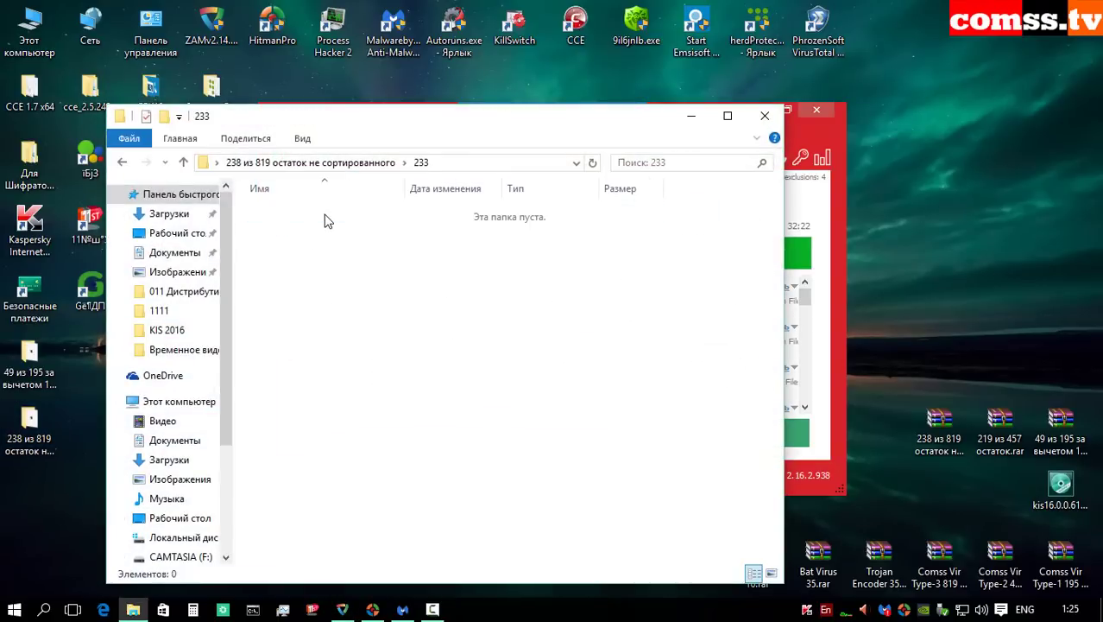
click(766, 115)
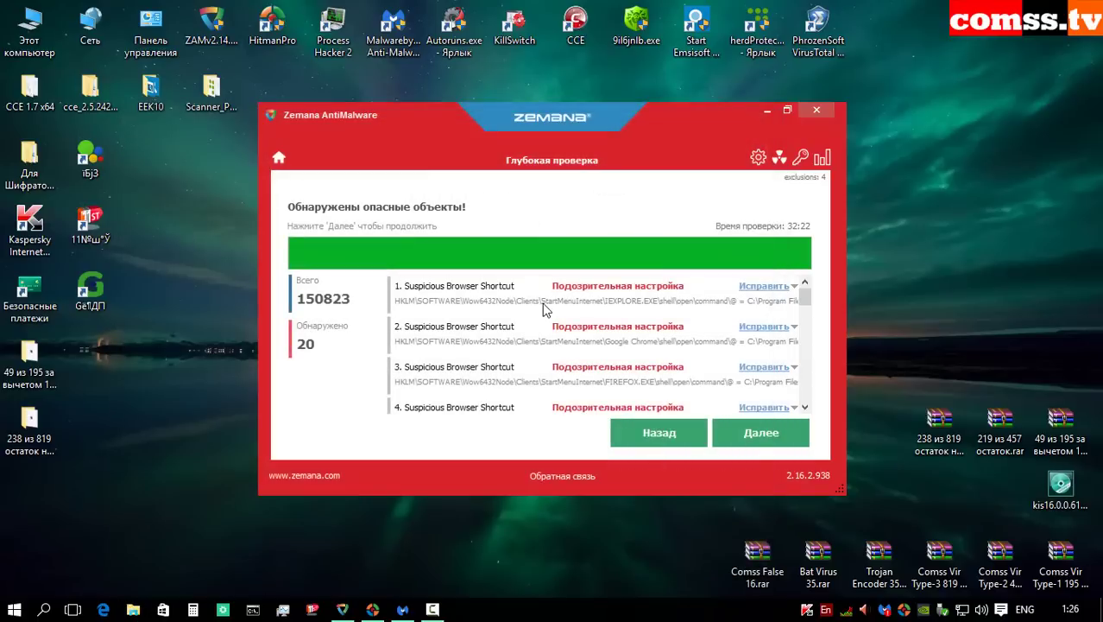
Step: Maximize Zemana AntiMalware and examine its deep scan detections, from the browser shortcut settings to the malware executables
click(794, 115)
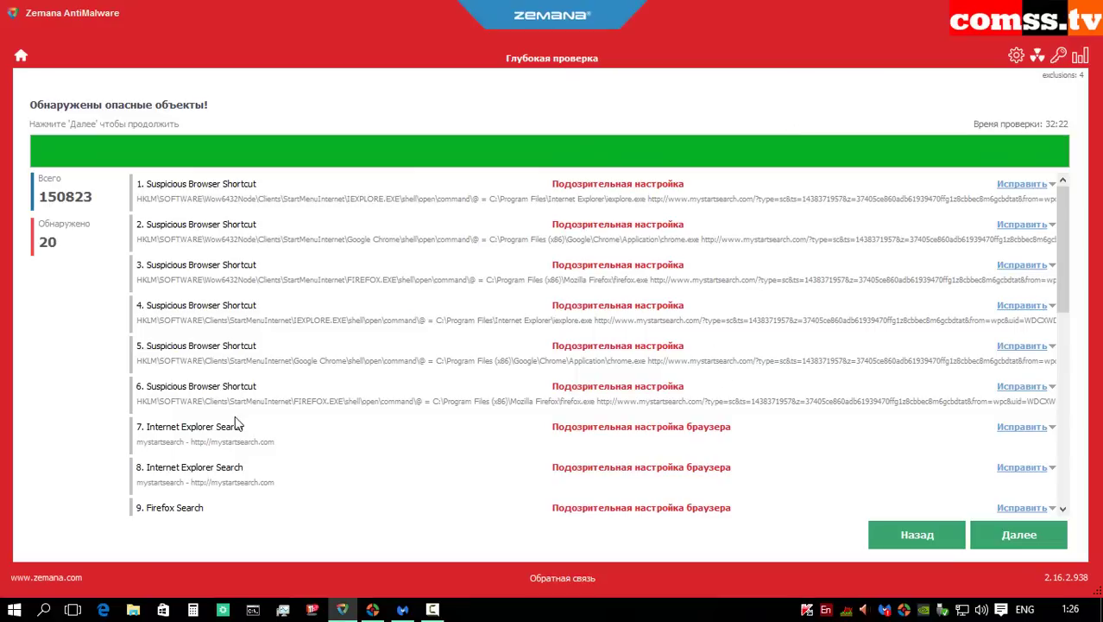
scroll(346, 439, down, 2)
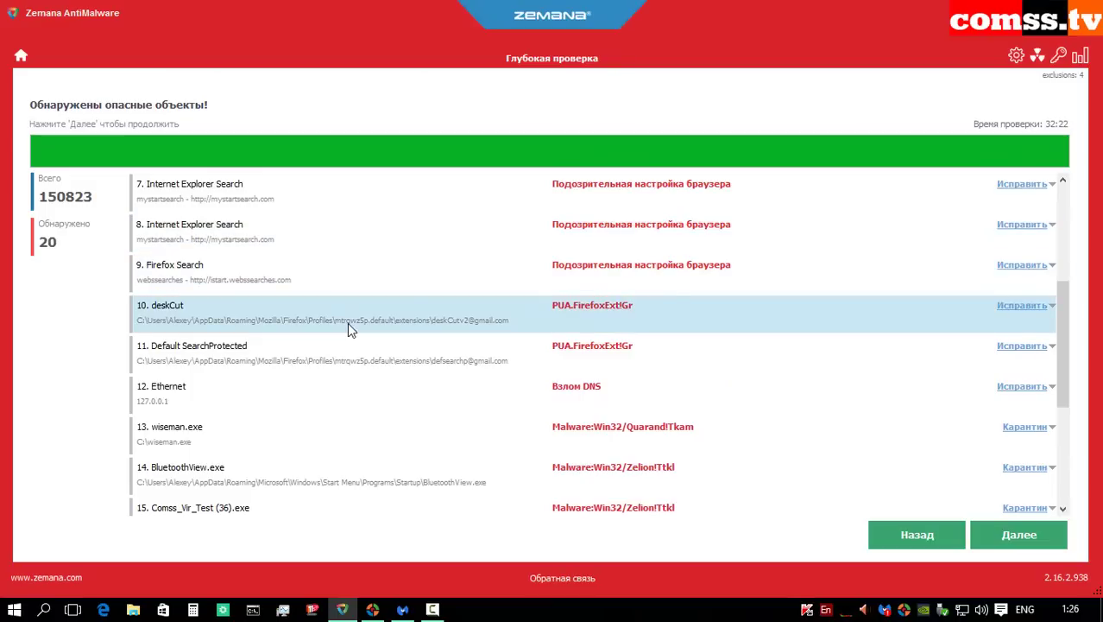
scroll(361, 354, down, 1)
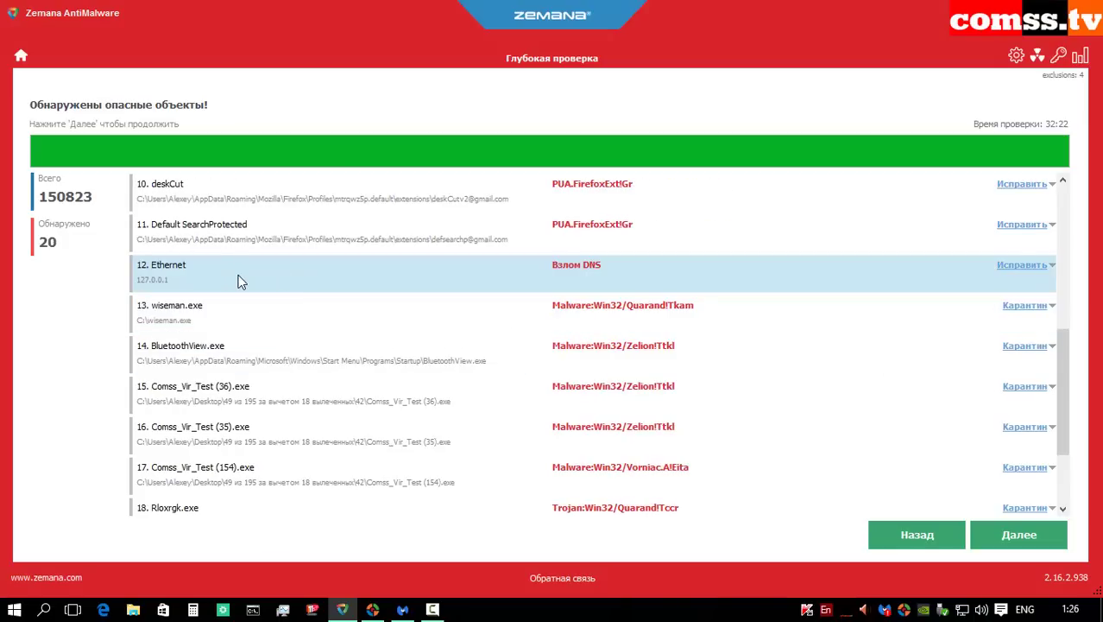
click(343, 320)
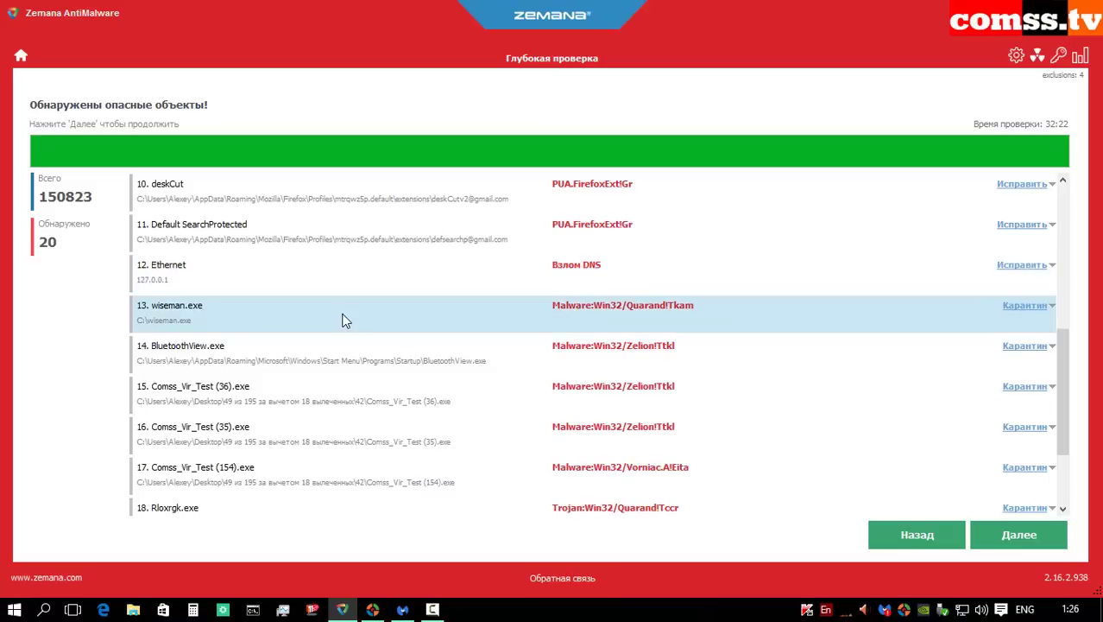
scroll(343, 320, down, 1)
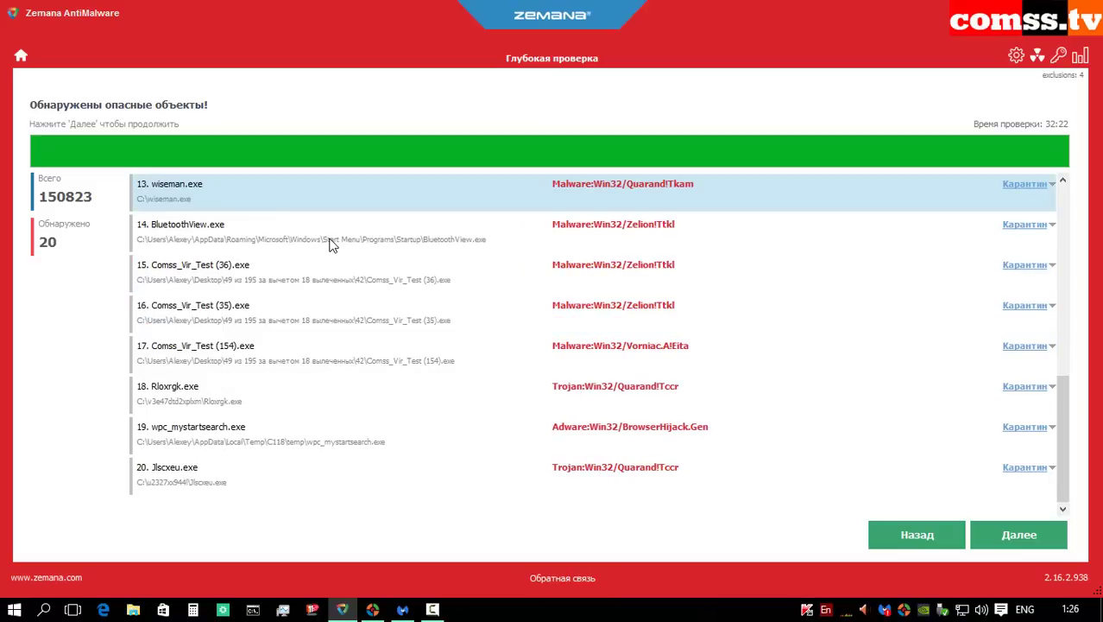
click(412, 250)
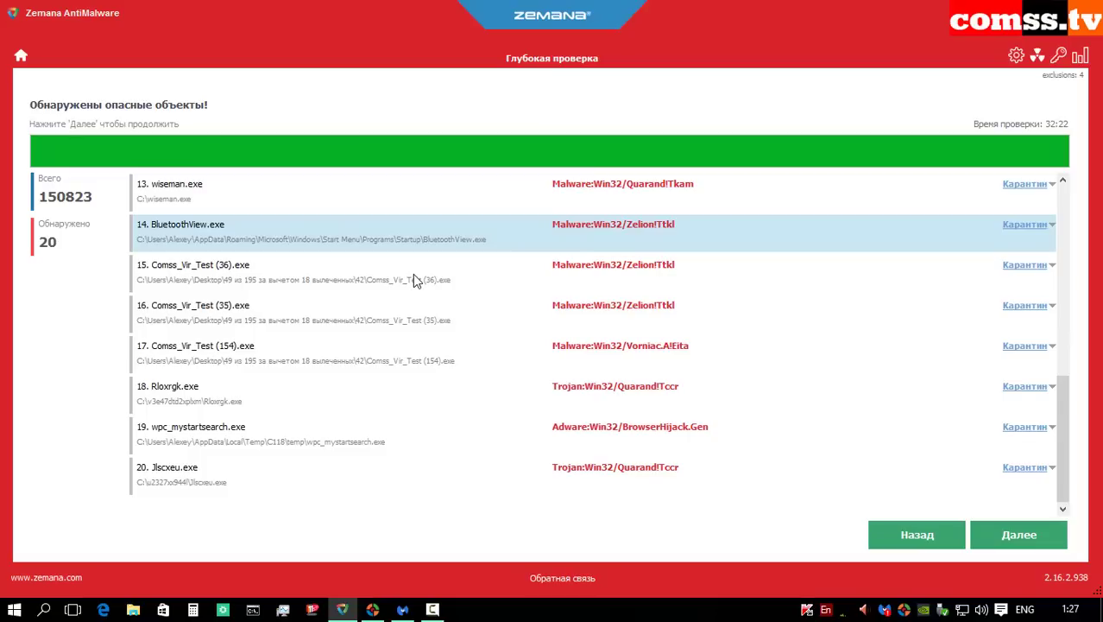
click(414, 275)
click(426, 317)
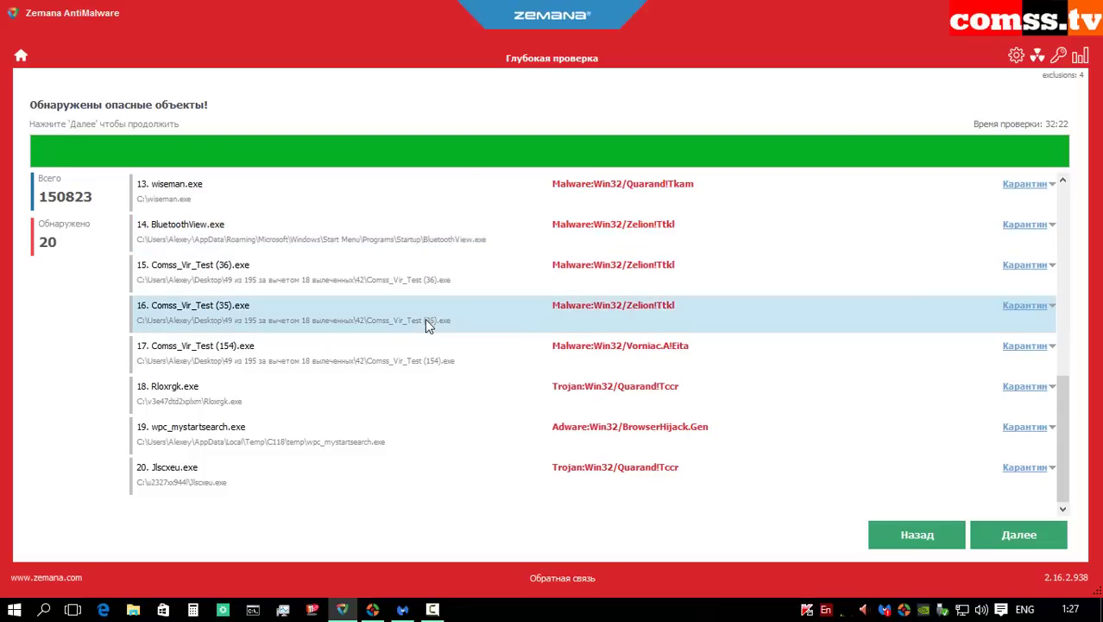
click(419, 349)
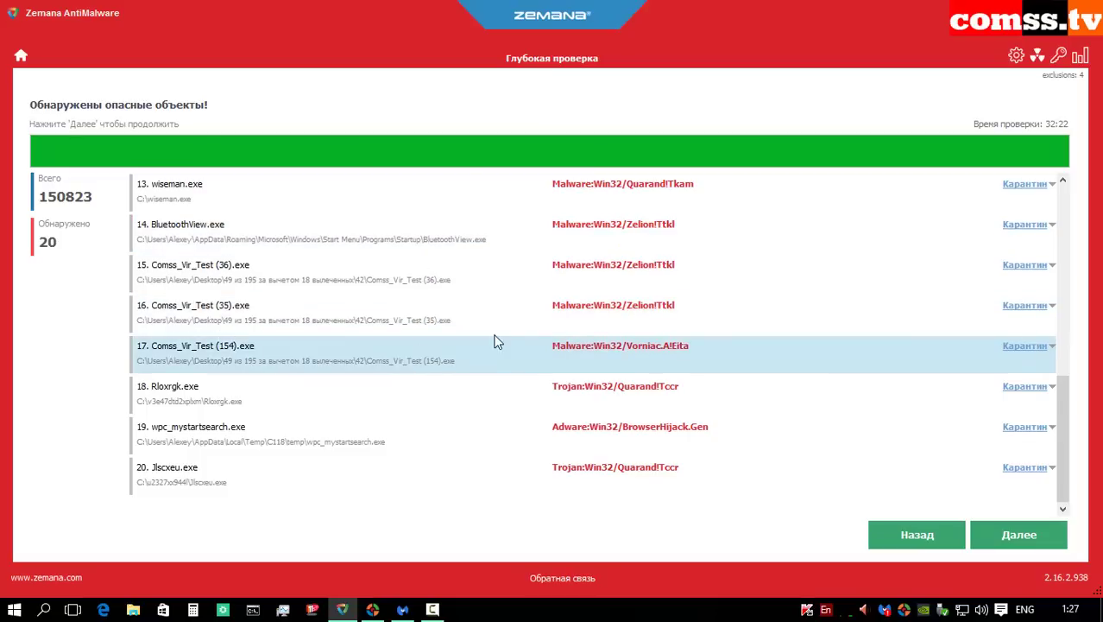
click(456, 399)
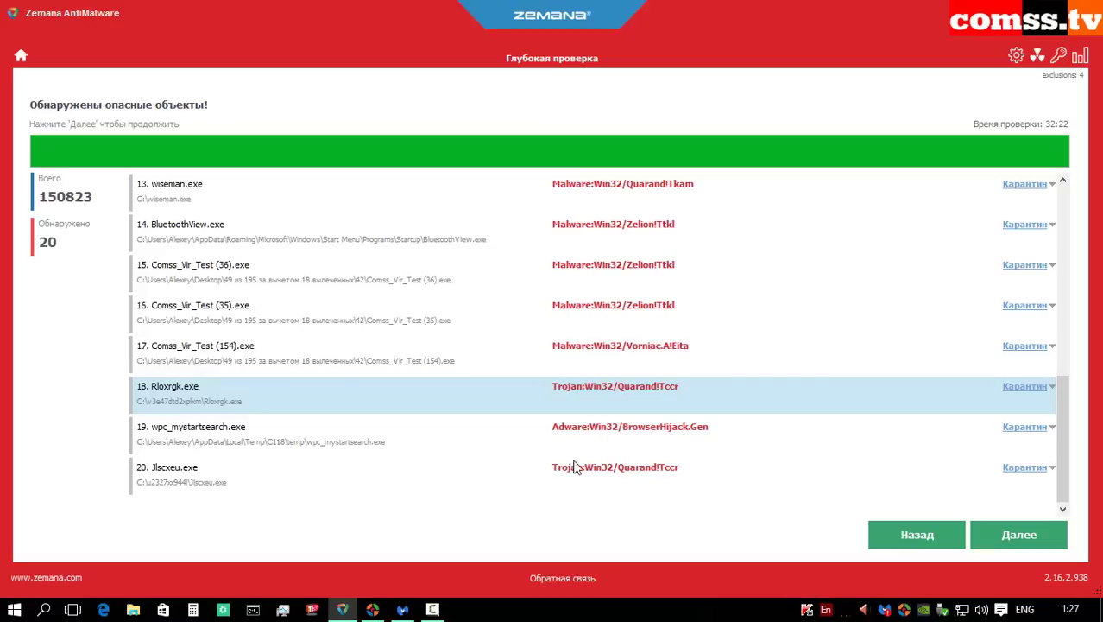
drag(1073, 484, 1083, 285)
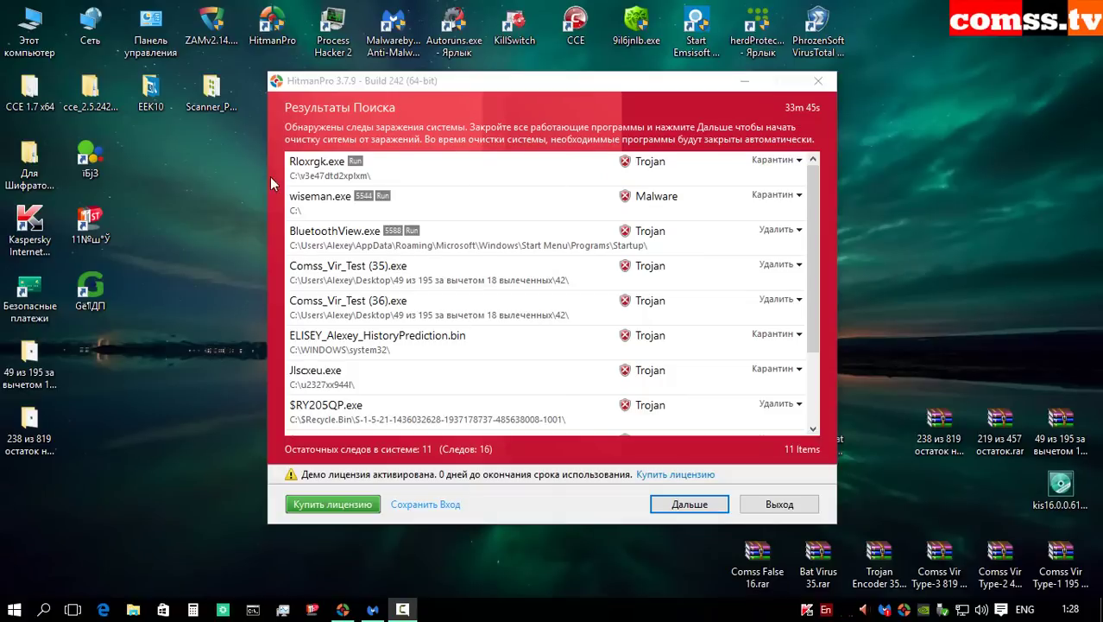
Step: In HitmanPro's scan results, examine the detection names for Rloxrgk.exe, wiseman.exe, BluetoothView.exe and the two Comss_Vir_Test samples (35) and (36)
click(463, 178)
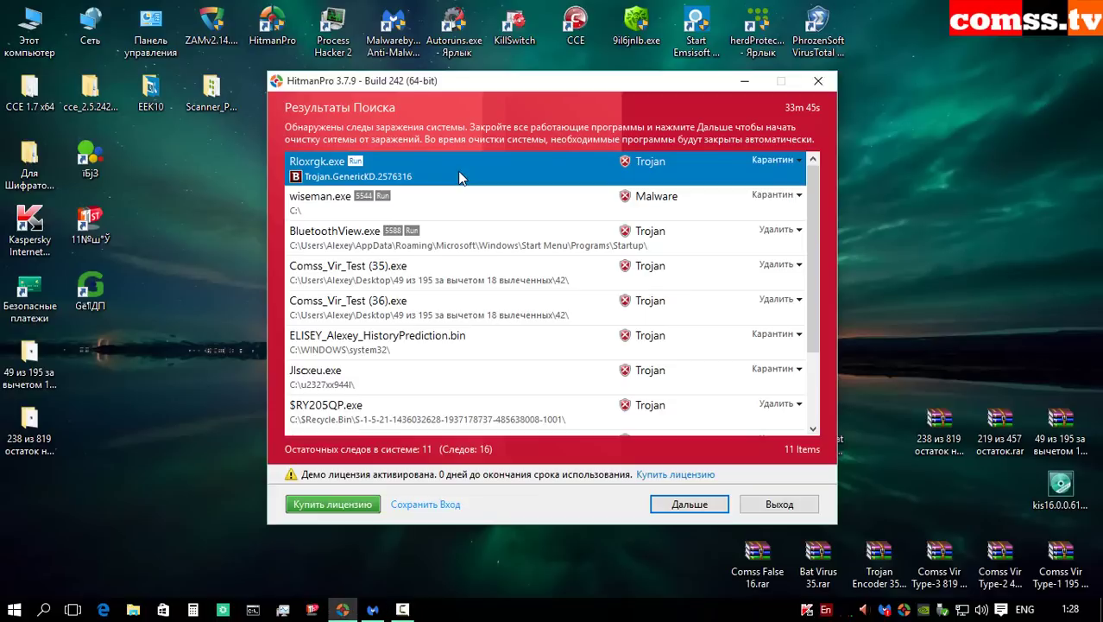
click(507, 215)
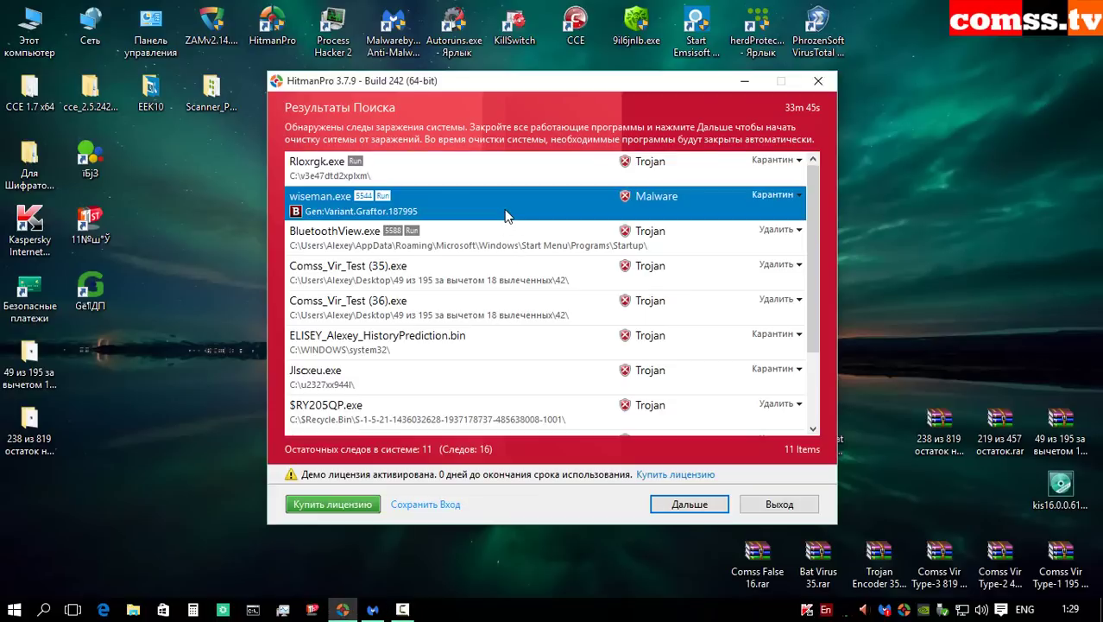
click(555, 250)
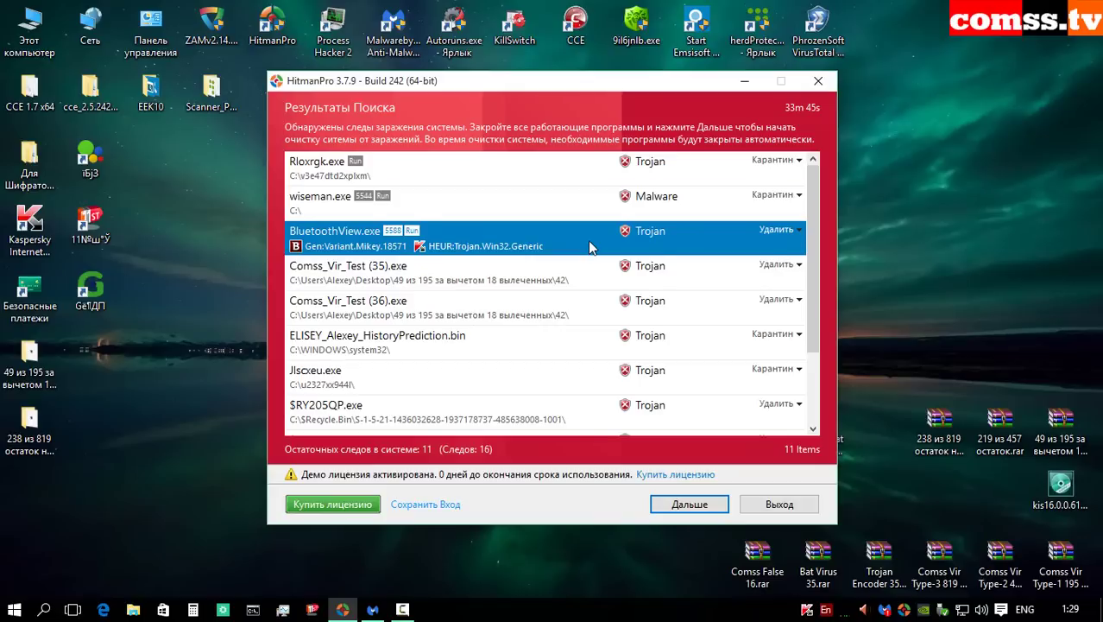
click(561, 203)
click(540, 246)
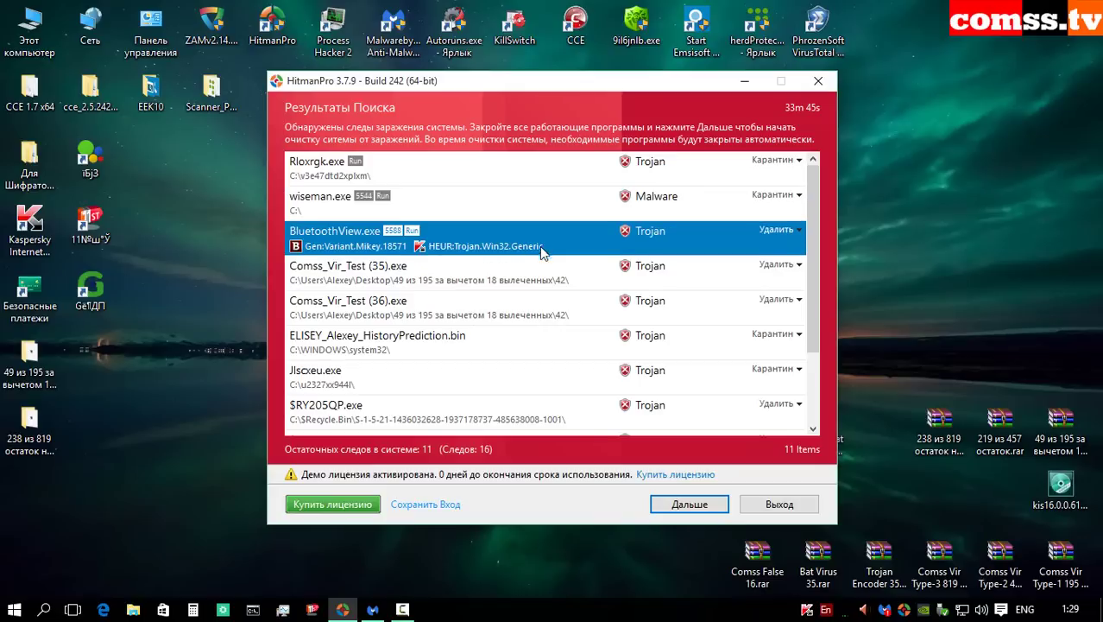
click(580, 275)
click(596, 317)
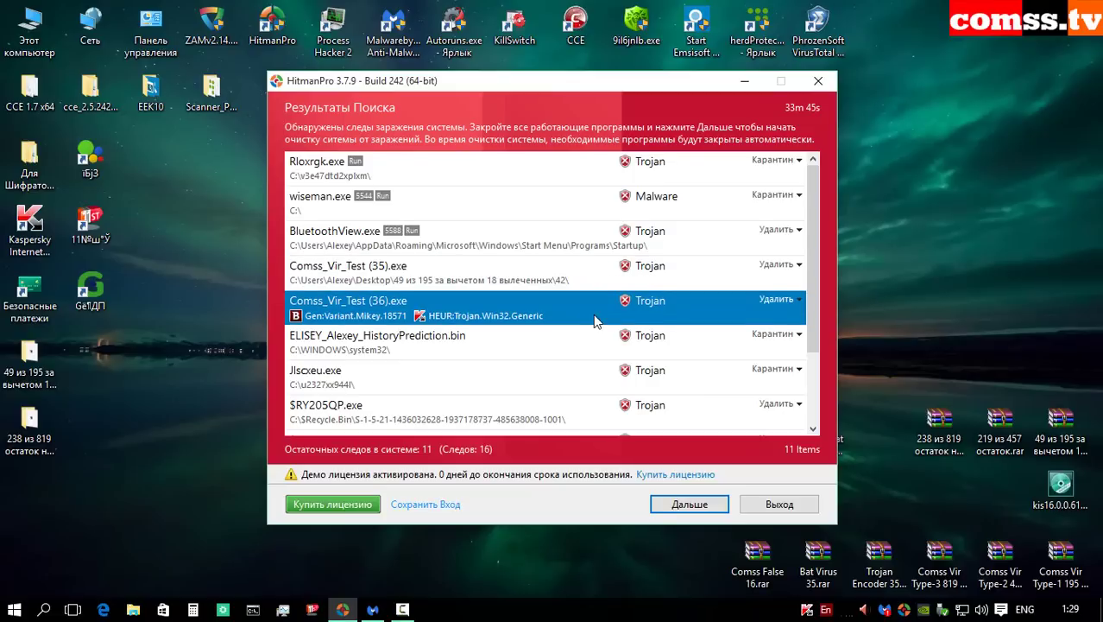
Step: Examine the detection names of the remaining HitmanPro results, from the system32 .bin file and Jlscxeu.exe through the Recycle Bin executables to Comss_Vir_Test (154).exe
scroll(593, 323, down, 1)
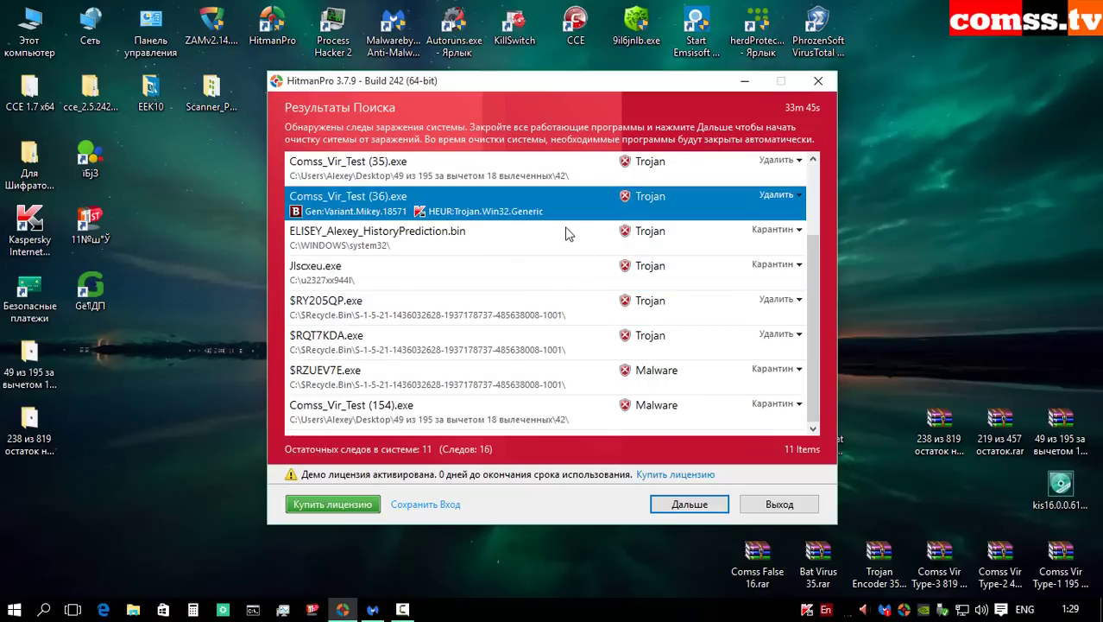
click(550, 181)
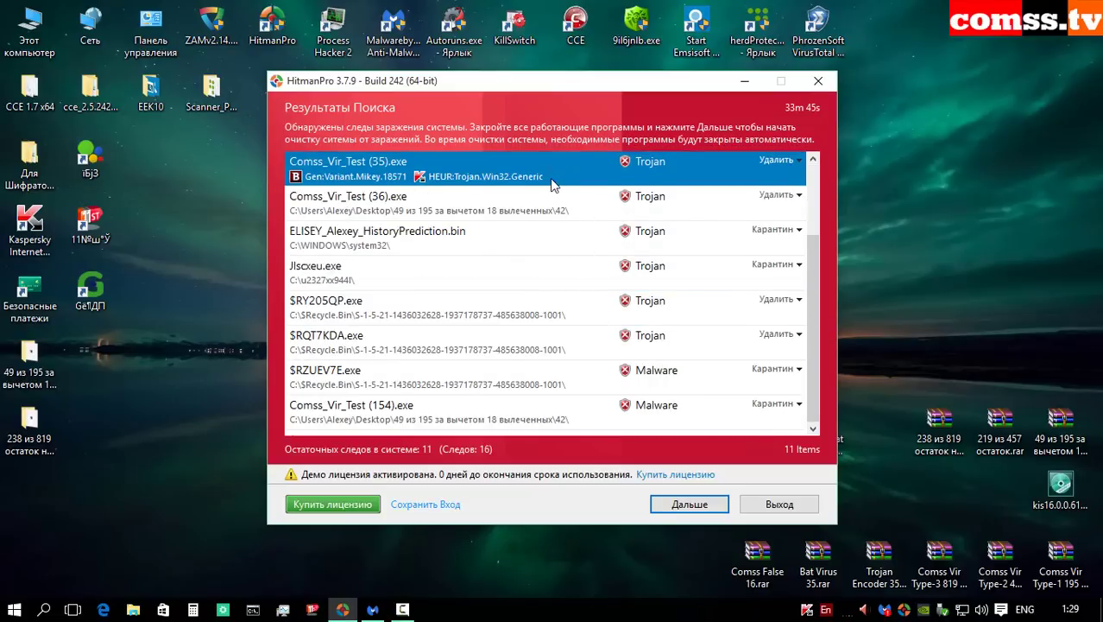
click(563, 217)
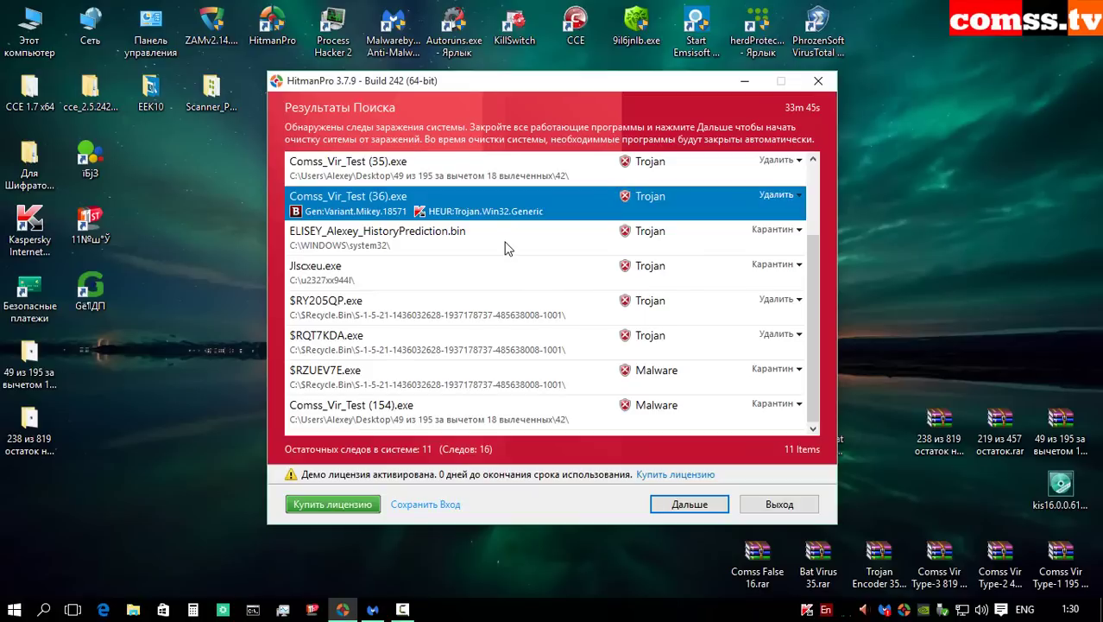
click(459, 247)
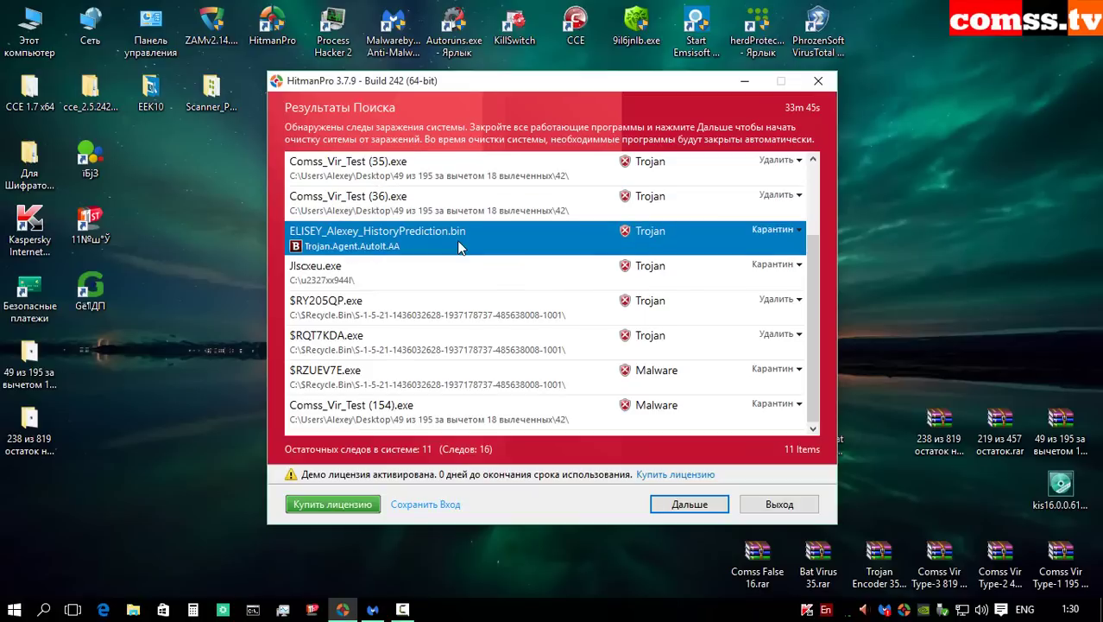
click(488, 286)
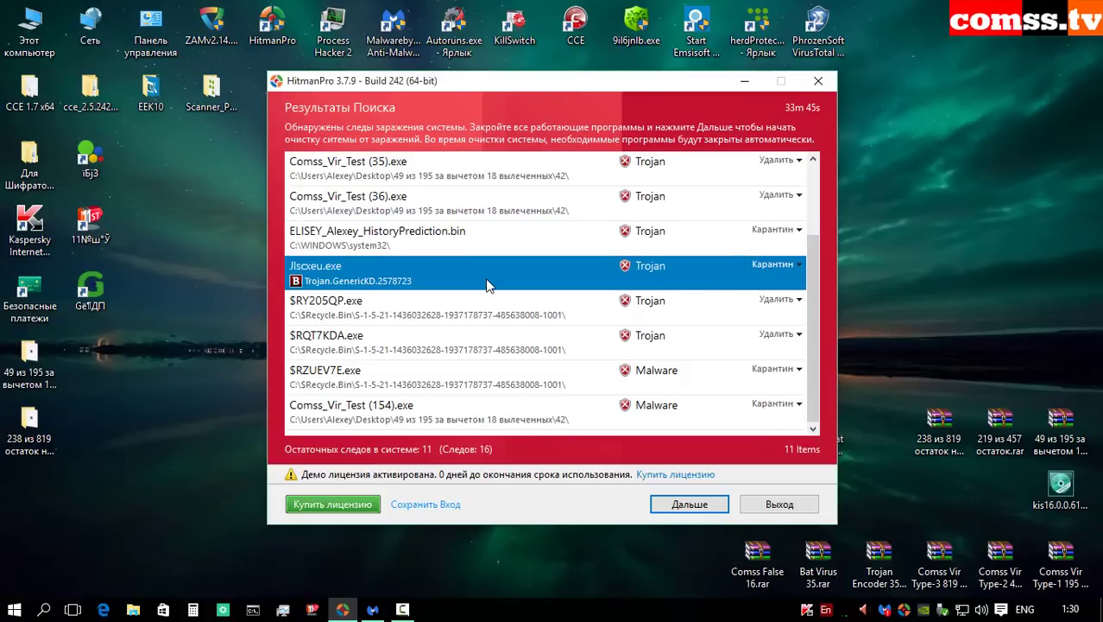
click(602, 316)
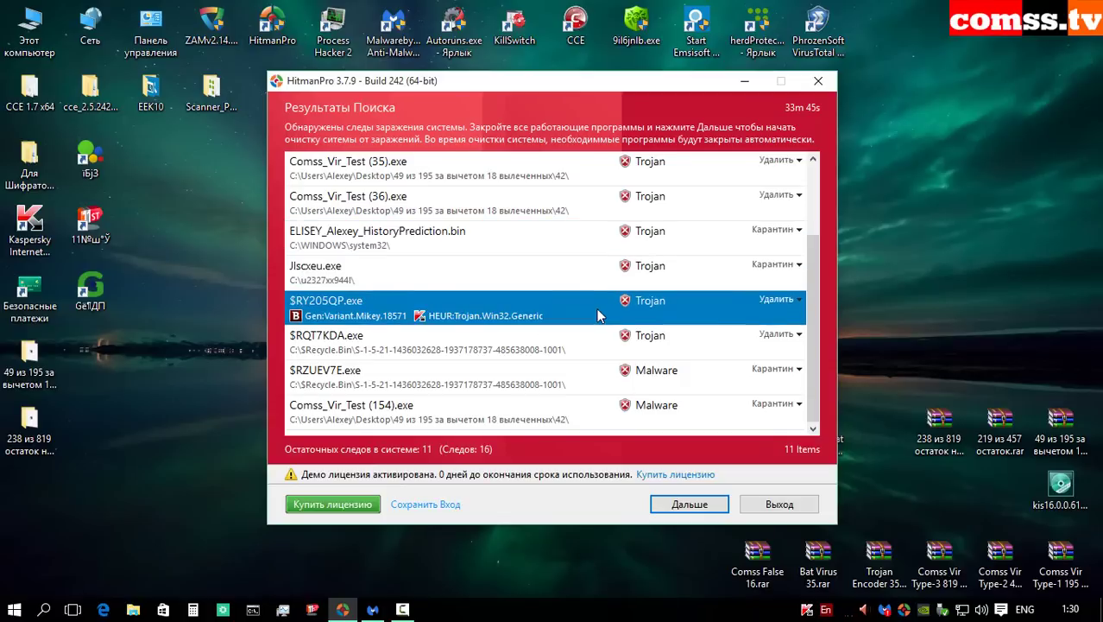
click(592, 343)
click(580, 390)
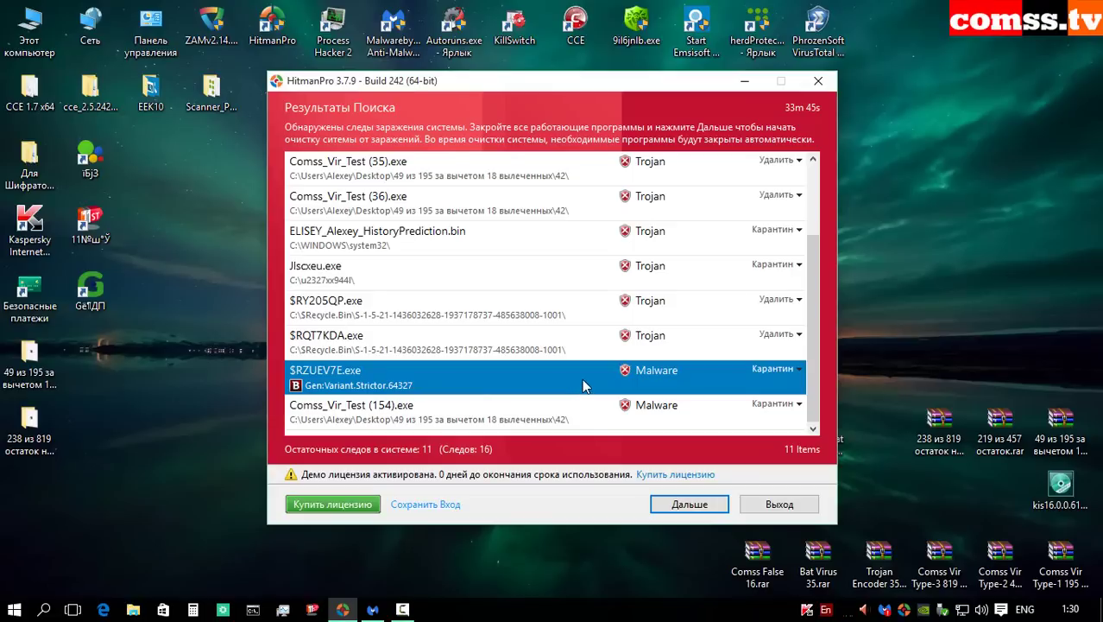
click(602, 421)
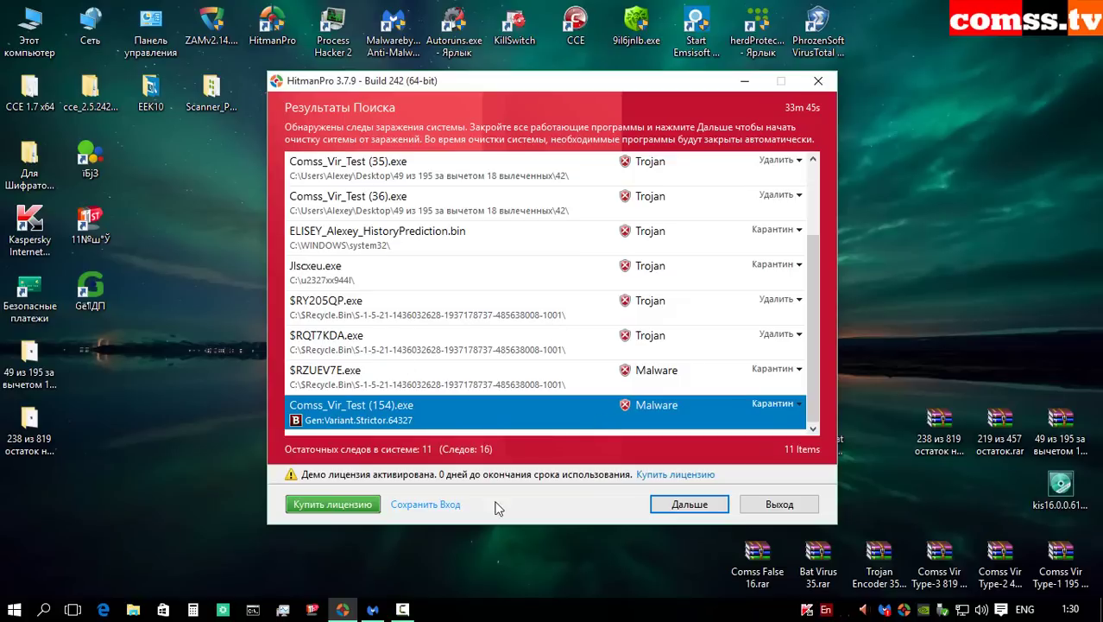
scroll(587, 351, up, 1)
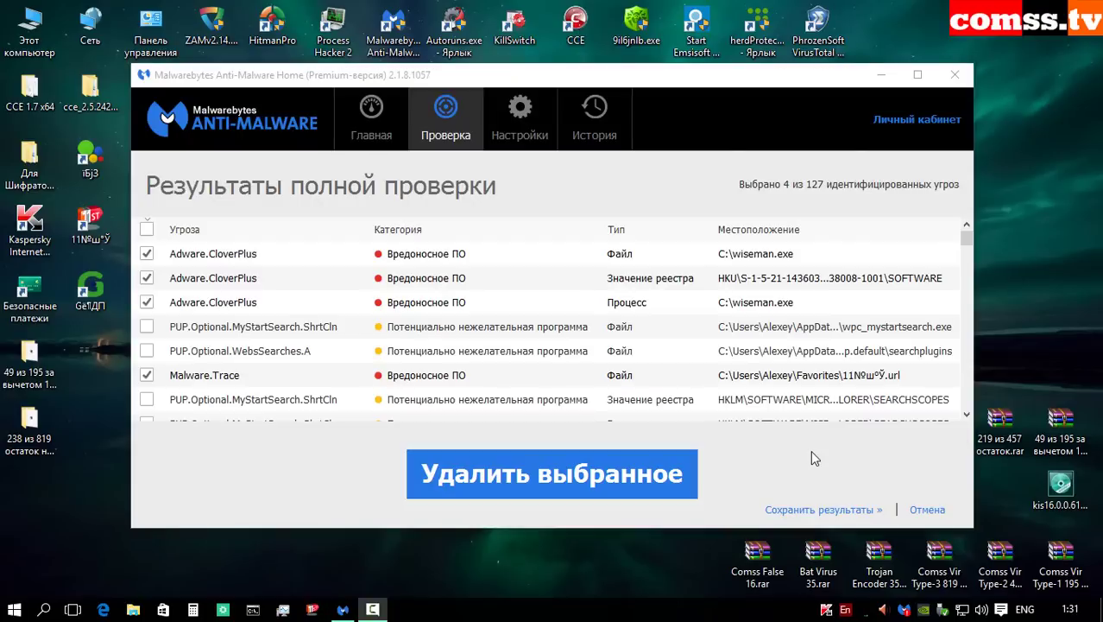
Step: Switch to Malwarebytes Anti-Malware, maximize it, and sort the full scan results by type with files listed first
click(381, 230)
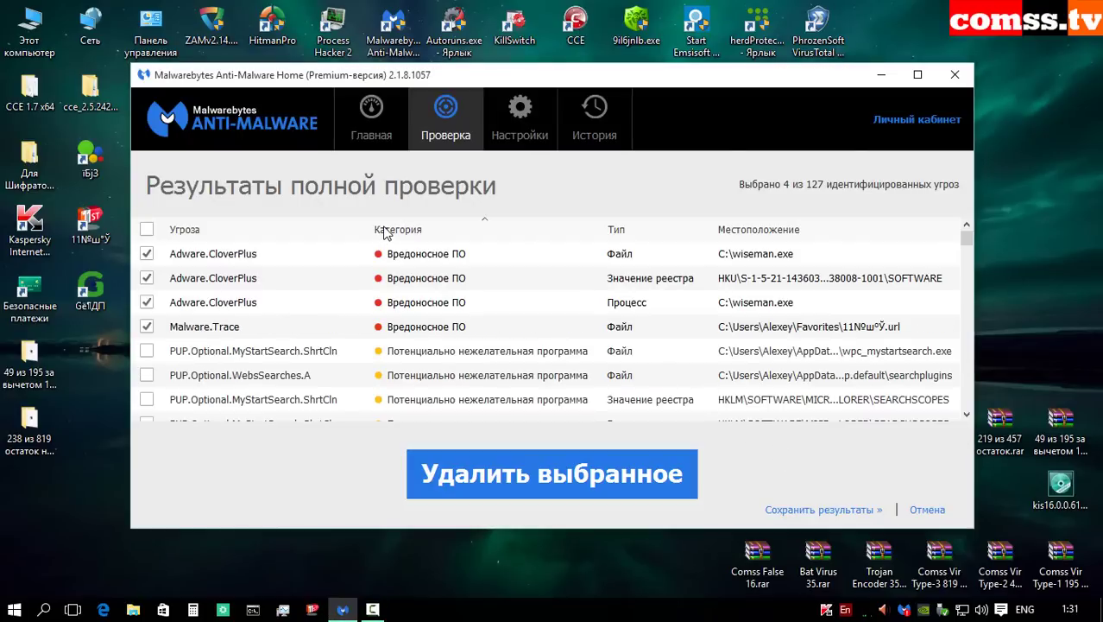
click(615, 230)
click(918, 75)
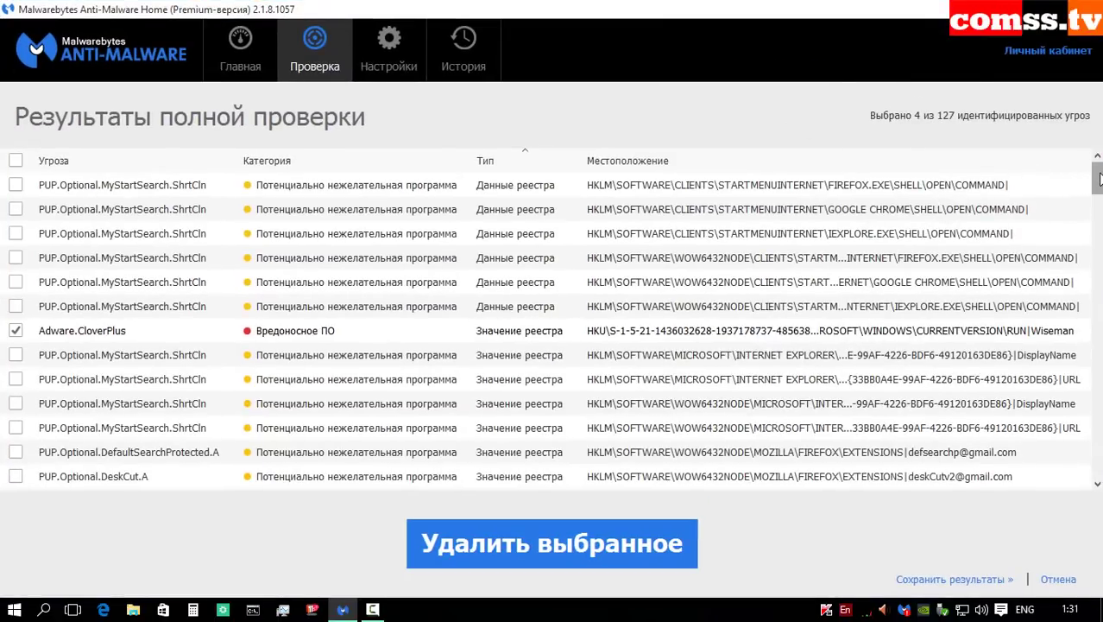
mouse_move(1098, 177)
mouse_down()
mouse_move(1098, 191)
mouse_move(1098, 177)
mouse_up()
click(506, 162)
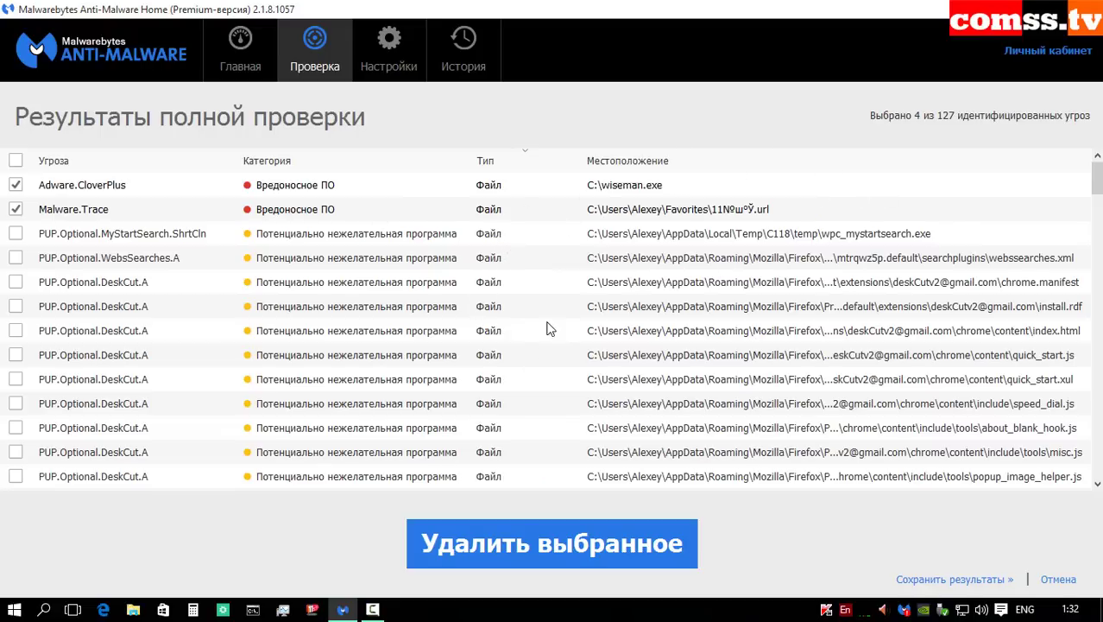
Step: Review the sorted Malwarebytes threats from files through registry keys, processes and folders to the registry data entries at the list's end
scroll(545, 321, down, 3)
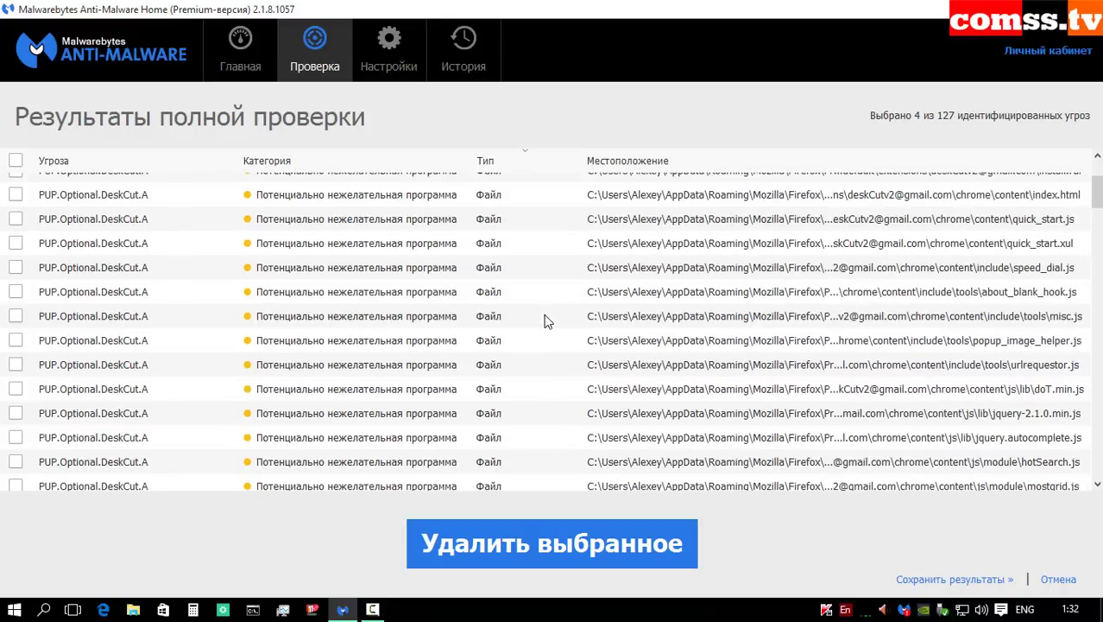
scroll(545, 318, down, 12)
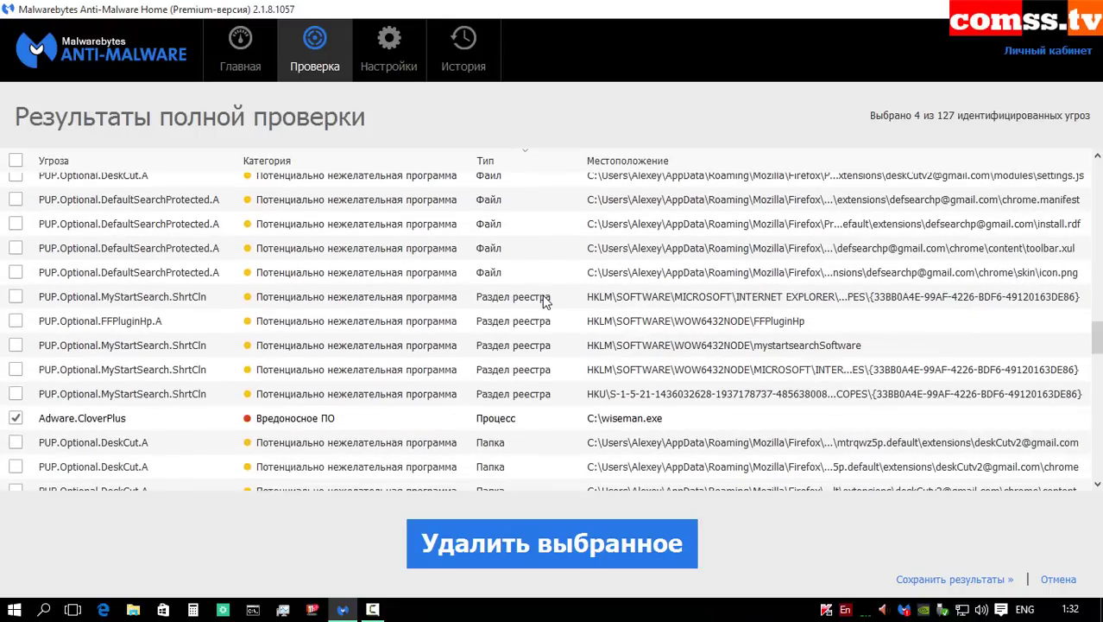
scroll(518, 350, down, 1)
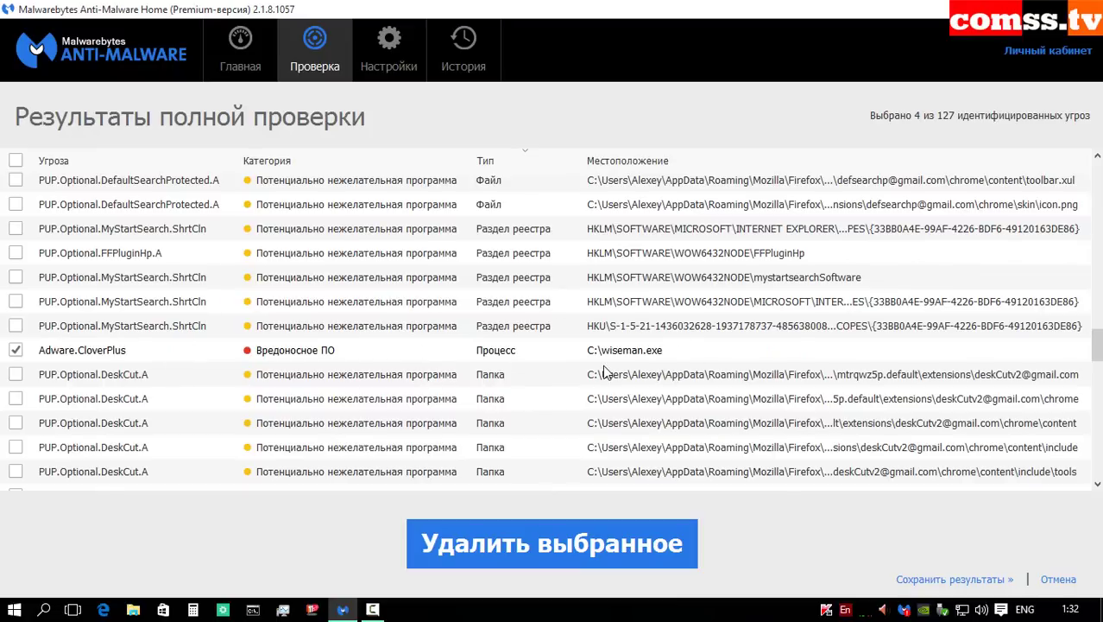
scroll(584, 402, down, 8)
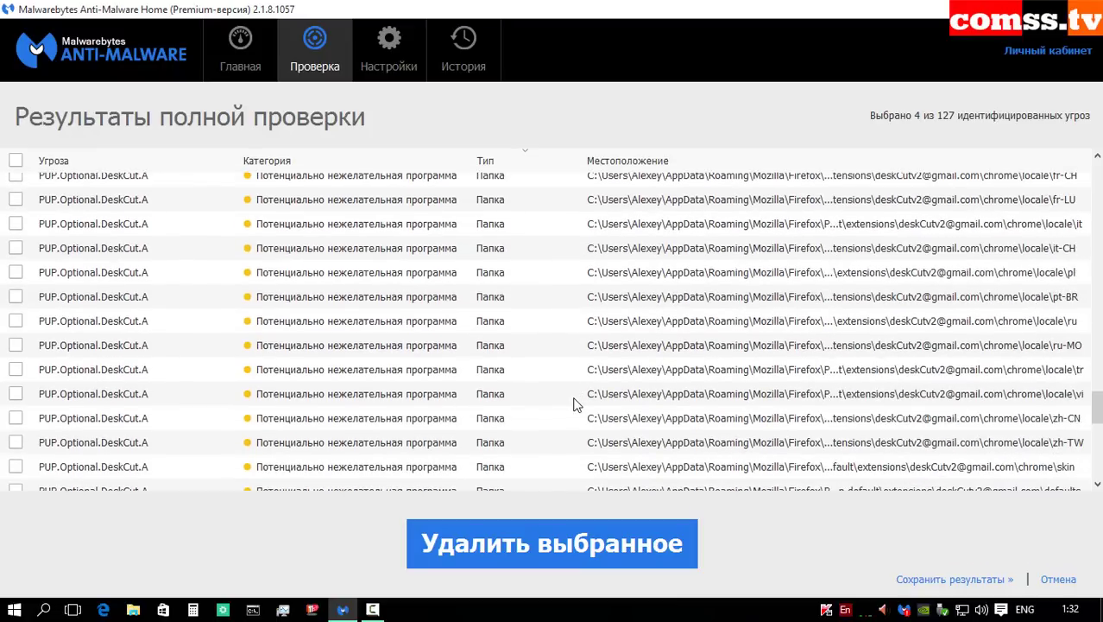
scroll(577, 404, down, 6)
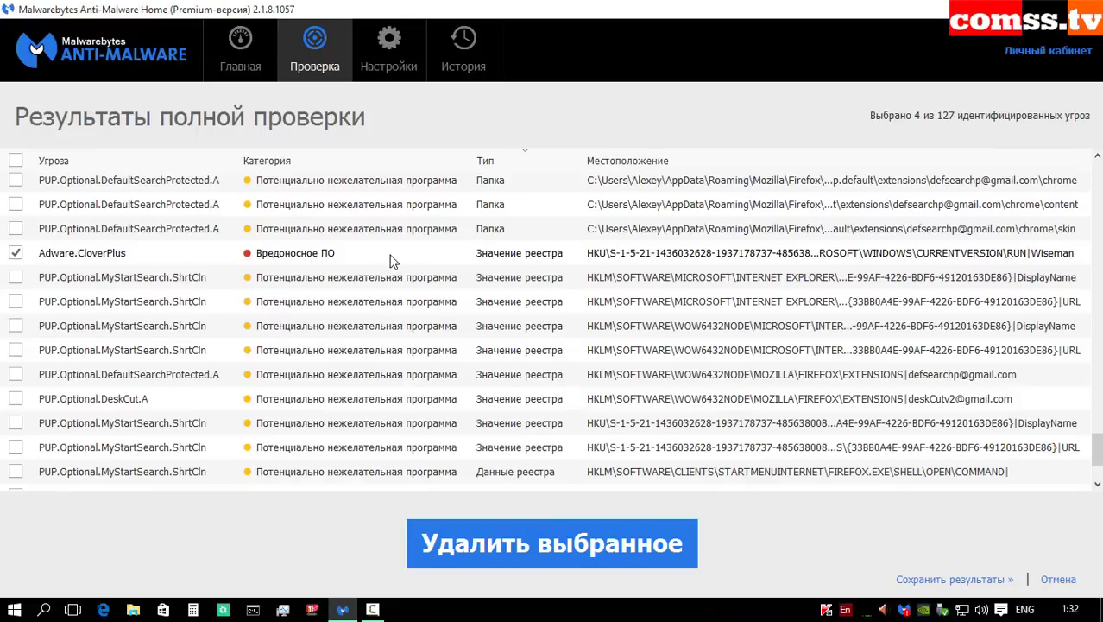
scroll(562, 456, down, 3)
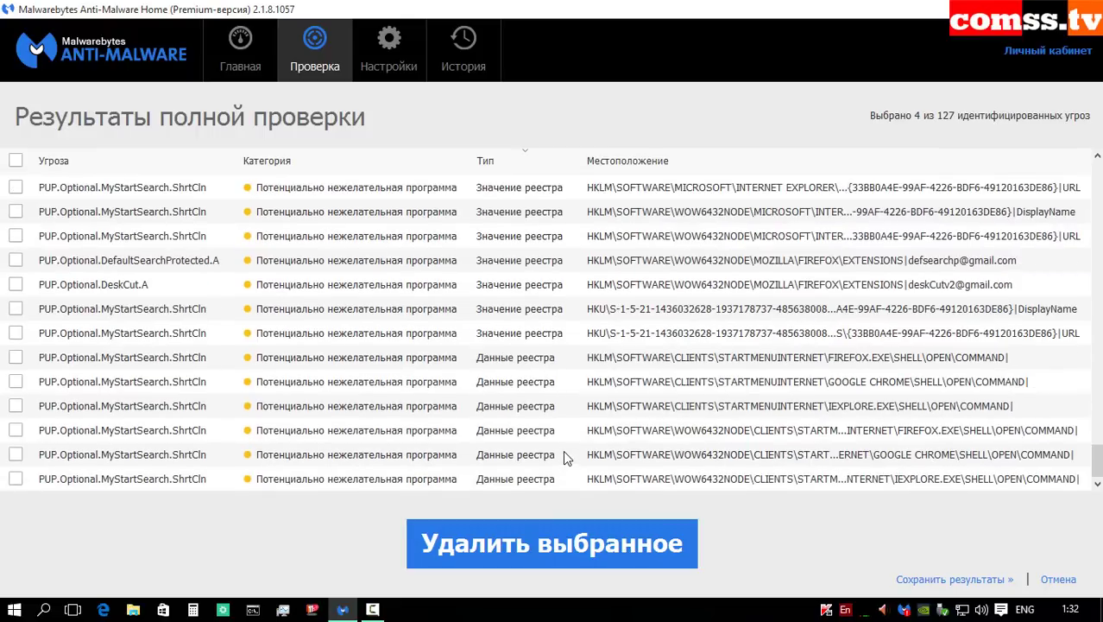